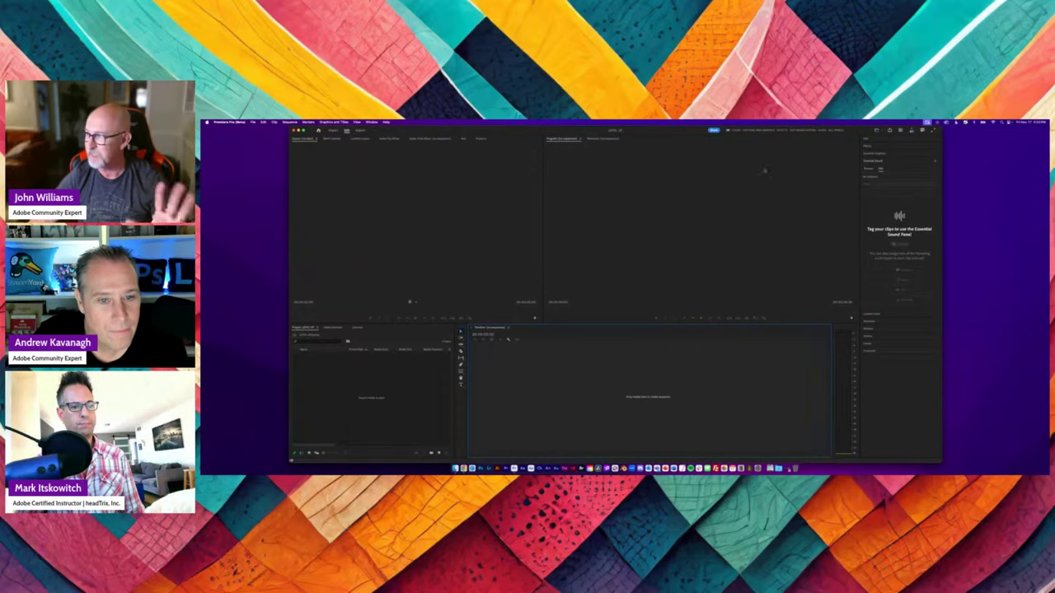
Import INTERVIEW.mp4, CLIP_002.MP4 and CLIP_003.MP4 from Finder into the Project panel
key("super+Tab")
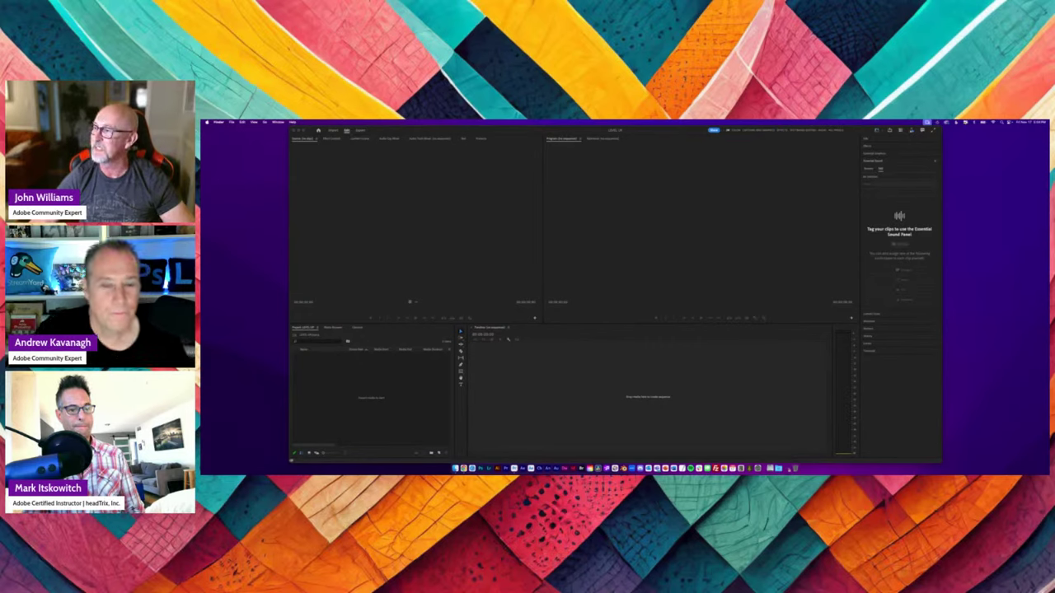
left_click_drag(825, 319, 338, 376)
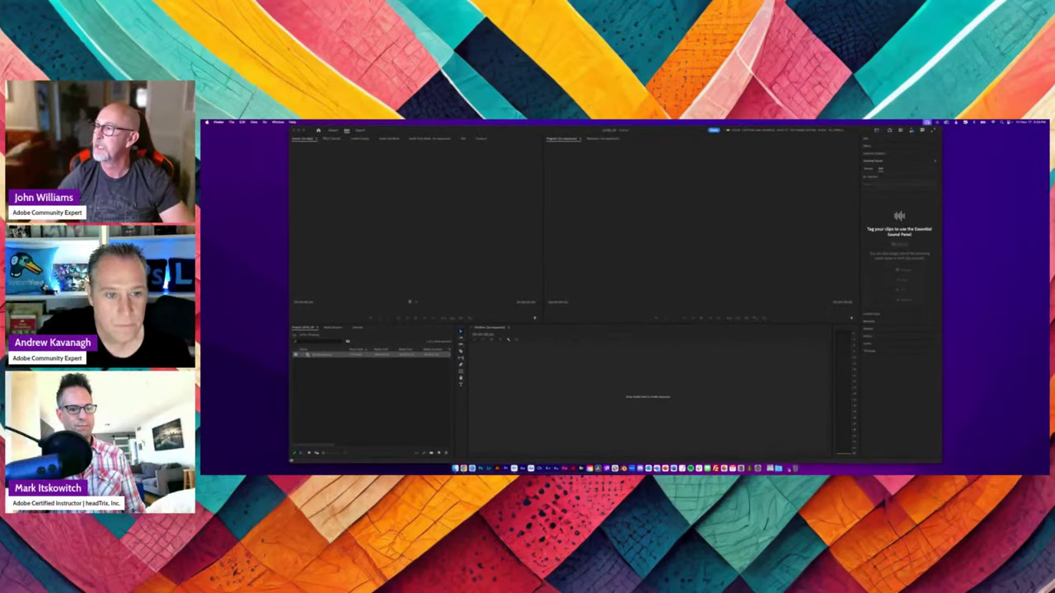
left_click_drag(478, 404, 342, 398)
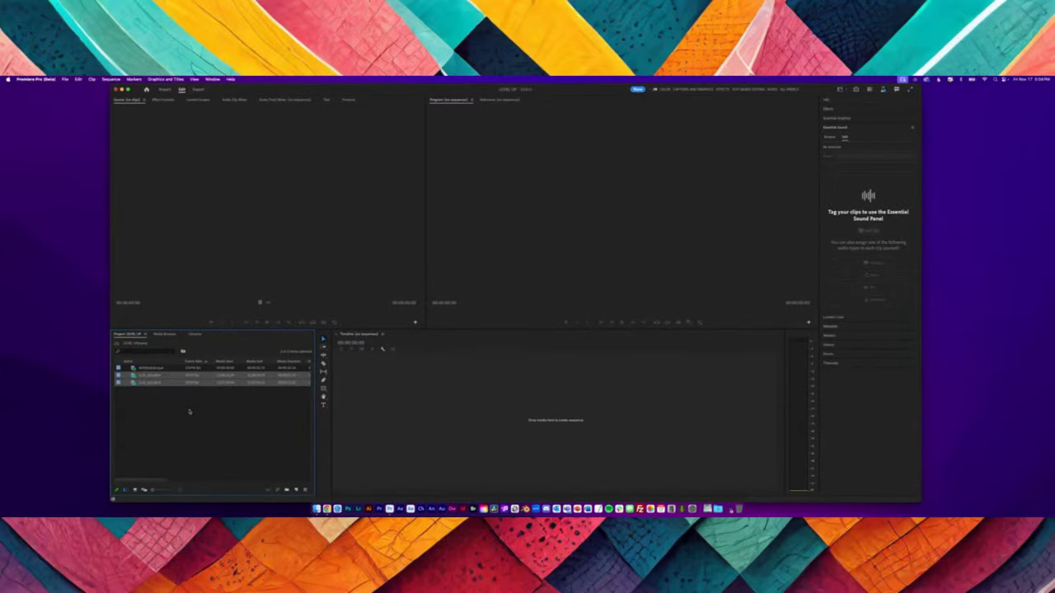
With the first clip selected, create a new sequence using the default preset settings
left_click(158, 370)
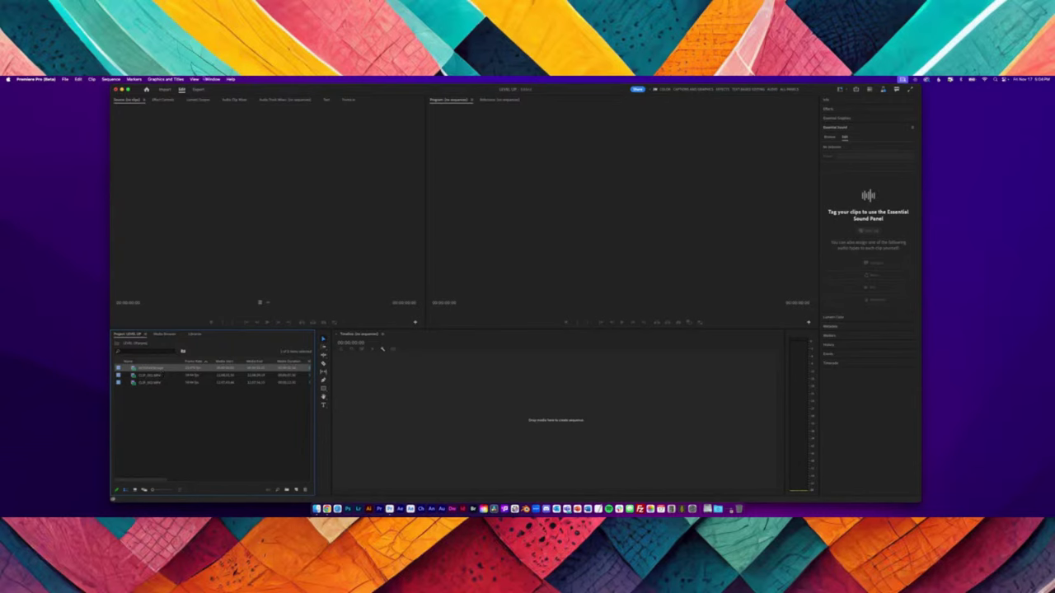
left_click(64, 79)
mouse_move(66, 88)
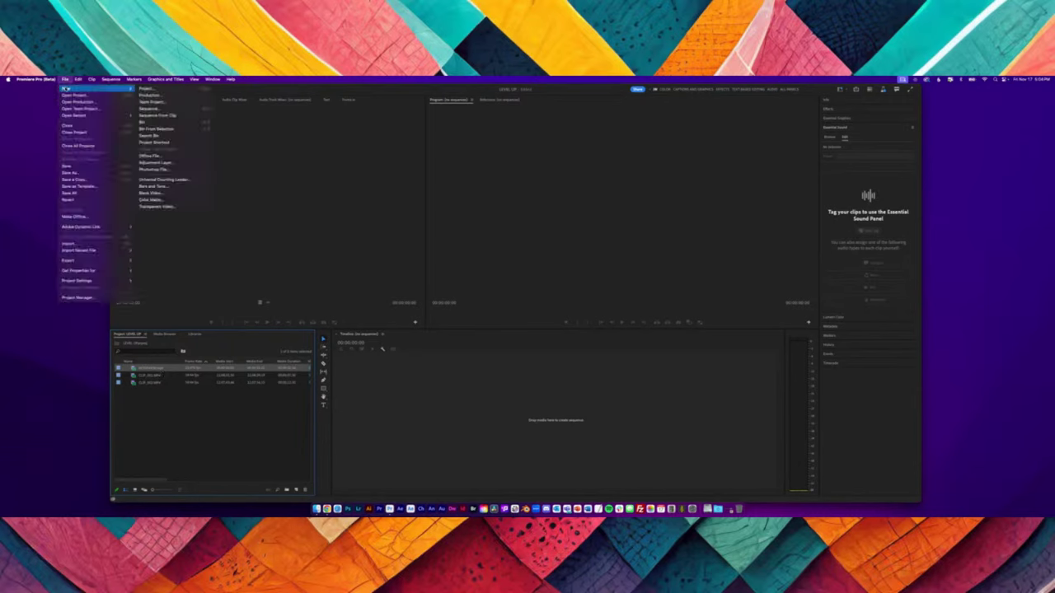
key("Escape")
left_click(35, 79)
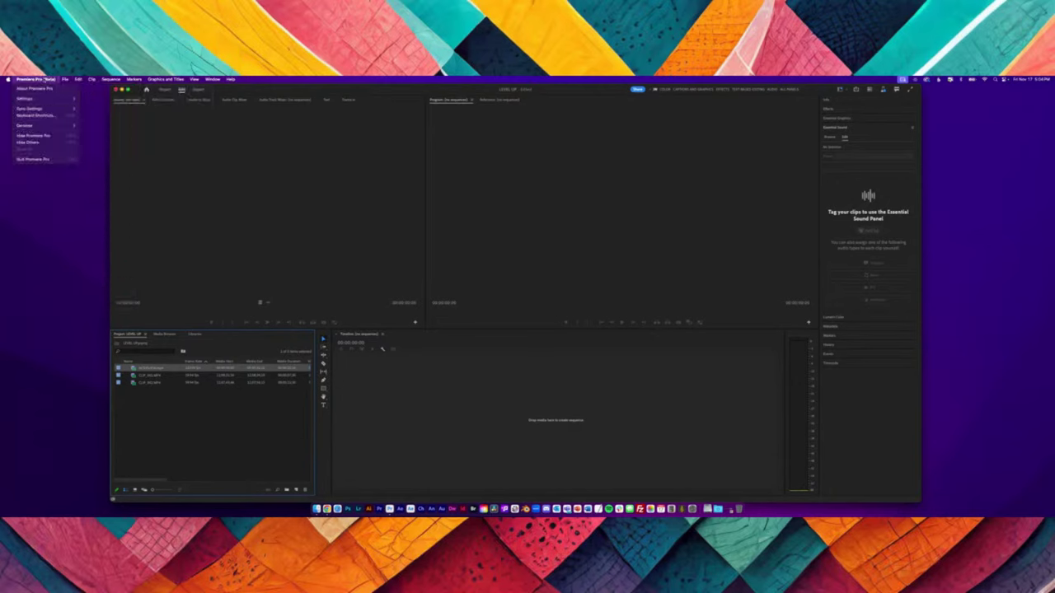
mouse_move(65, 79)
mouse_move(124, 88)
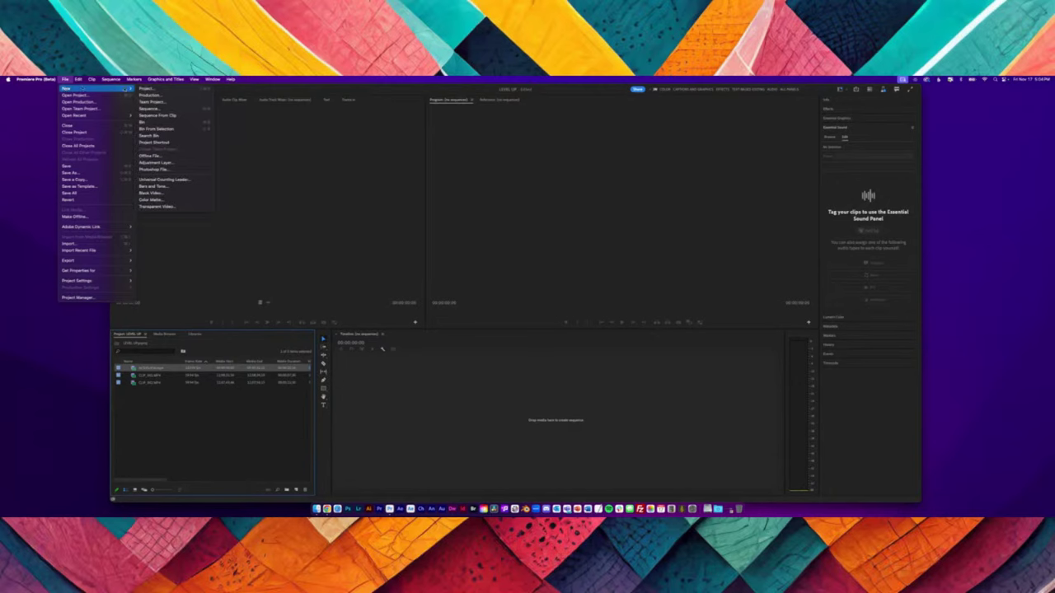
left_click(150, 108)
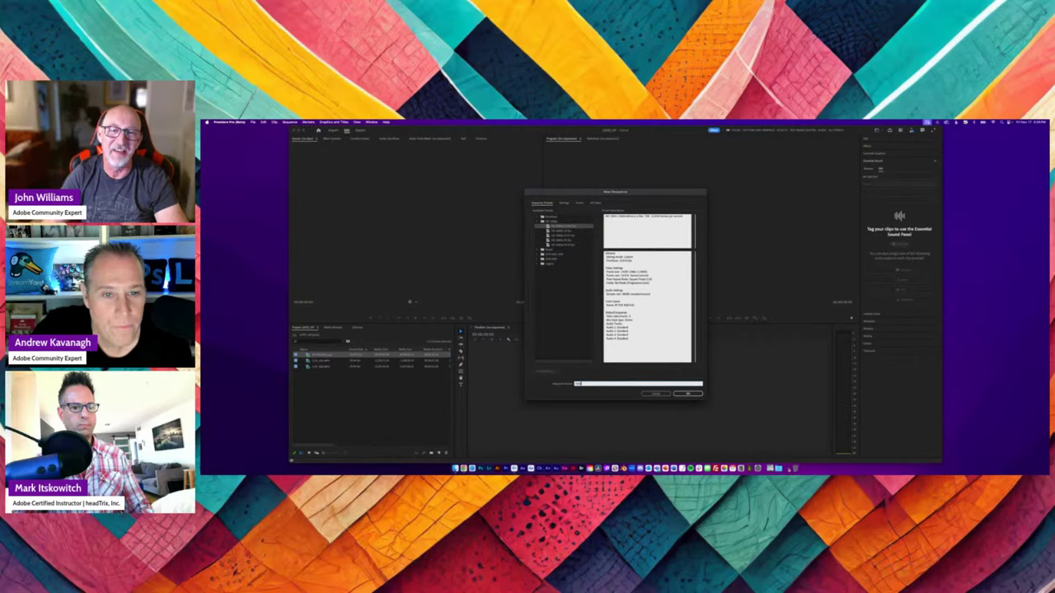
left_click(695, 397)
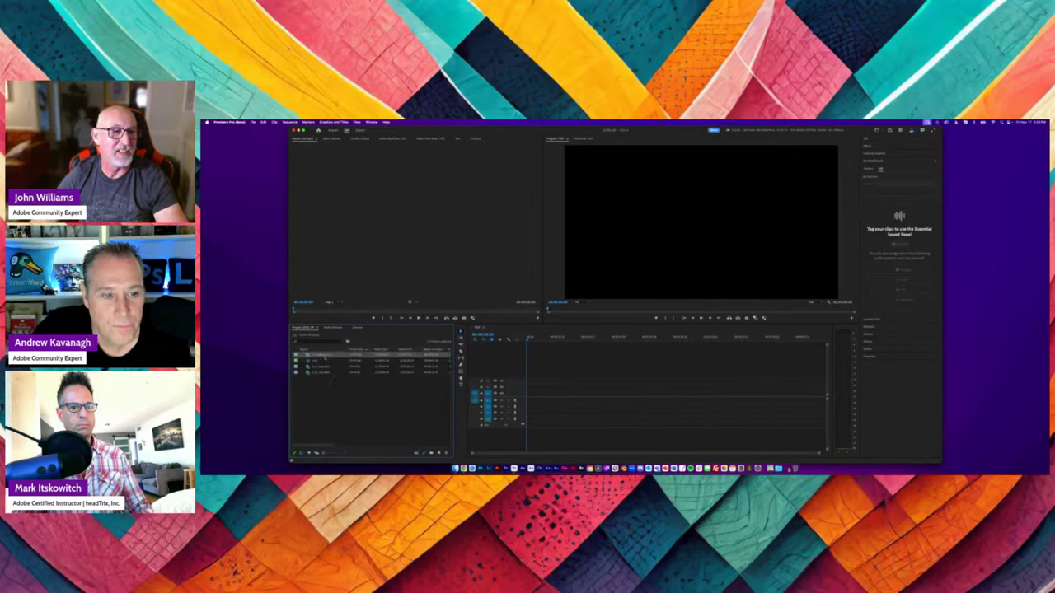
Place INTERVIEW.mp4 at the sequence start and zoom the timeline to fit the clip
left_click_drag(322, 354, 531, 394)
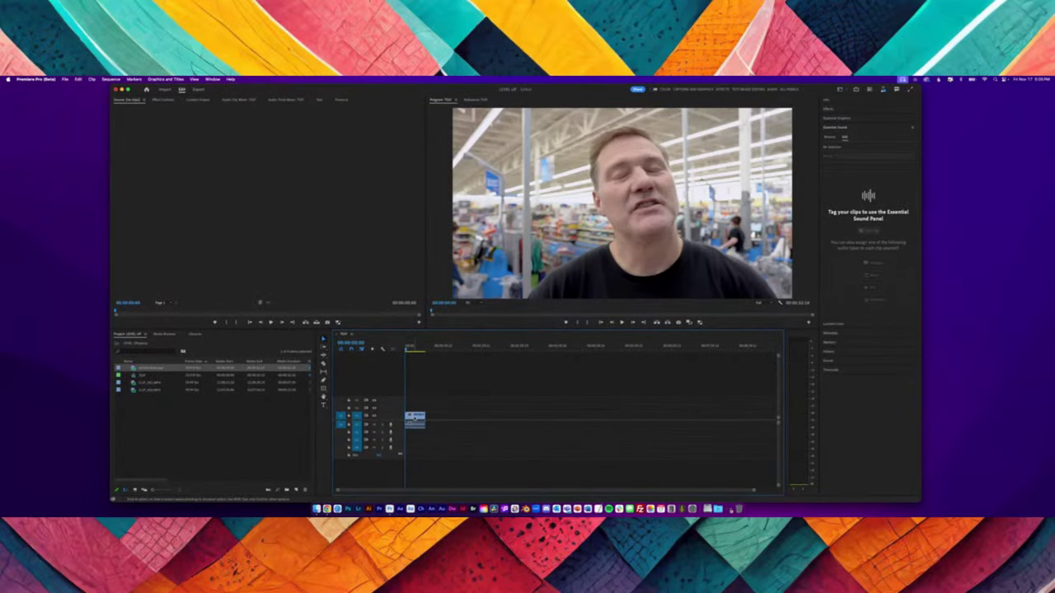
key("equal")
key("equal")
key("equal")
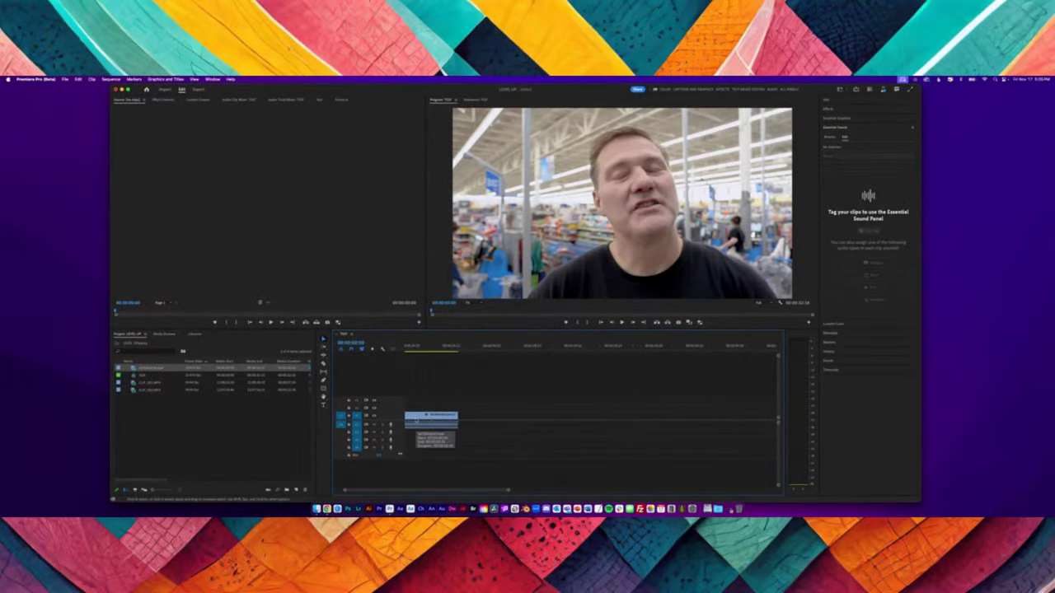
key("equal")
key("equal")
key("equal")
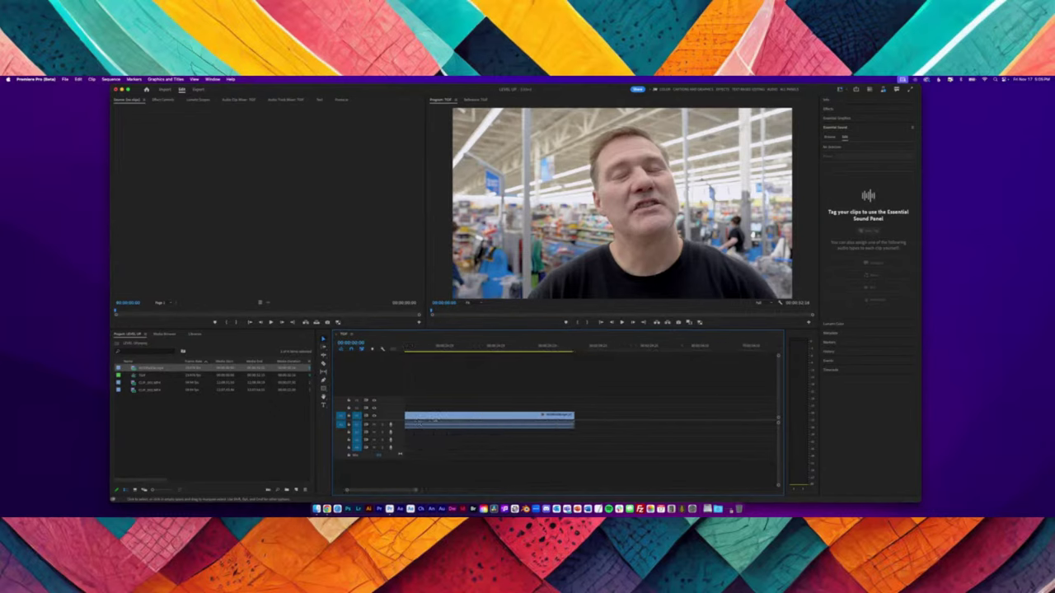
key("equal")
key("equal")
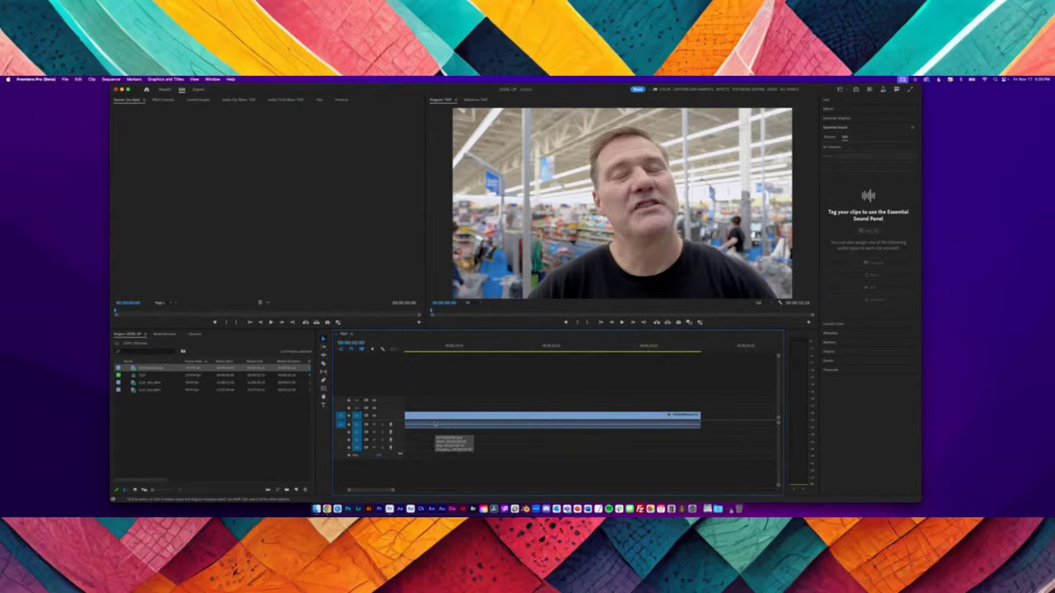
key("minus")
key("minus")
key("equal")
key("equal")
key("equal")
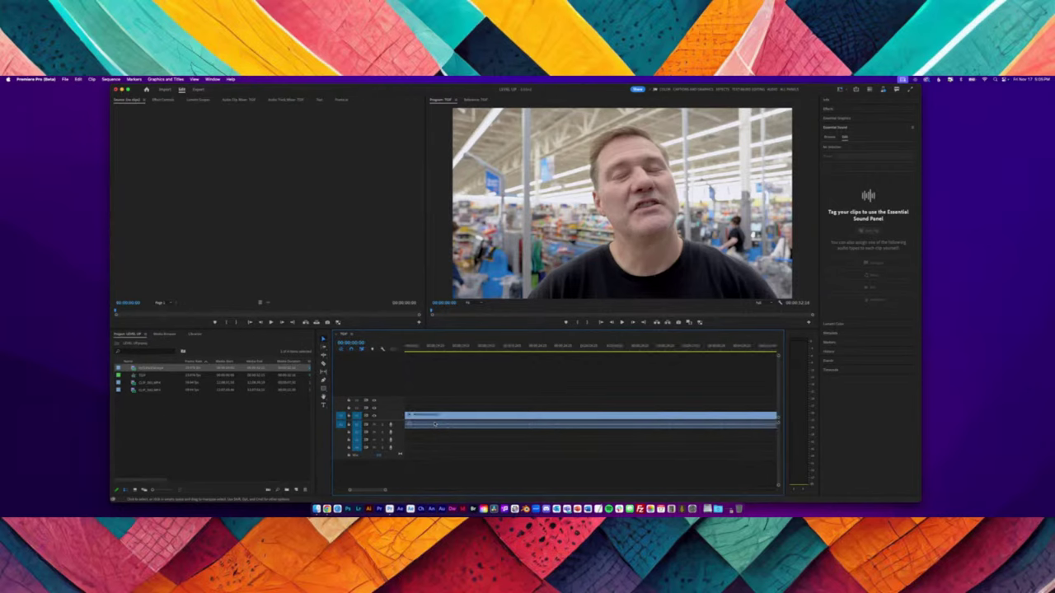
key("minus")
key("equal")
key("minus")
key("minus")
key("equal")
key("minus")
key("minus")
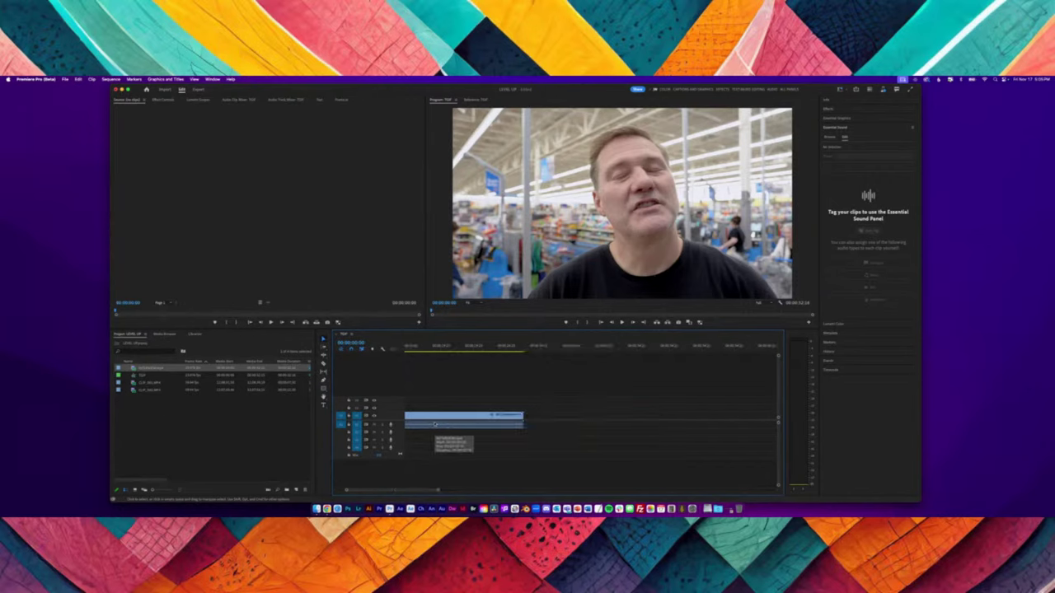
key("equal")
key("equal")
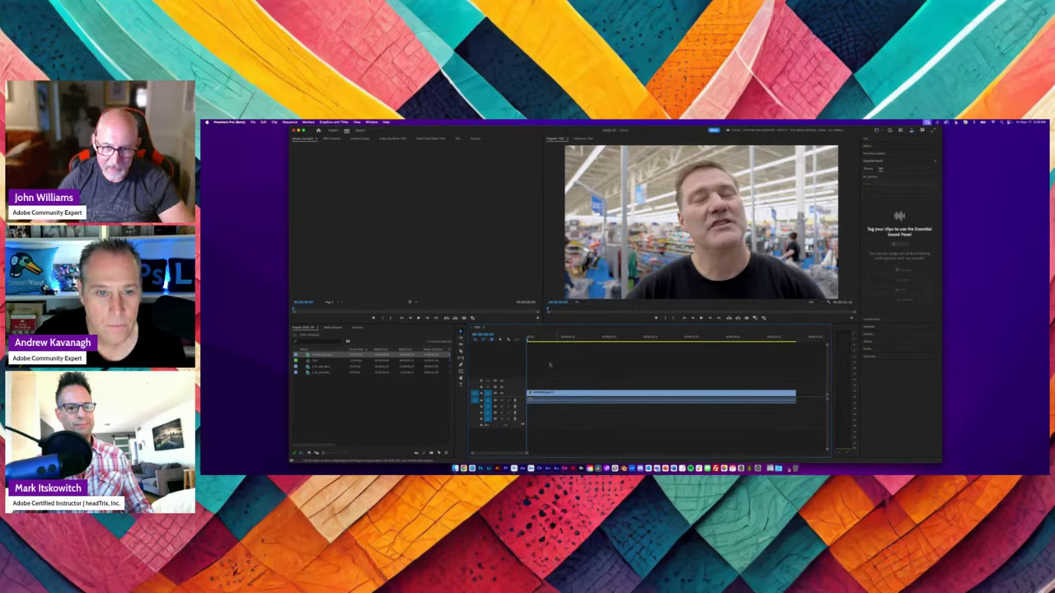
Play back the interview clip from the start to review it
key("space")
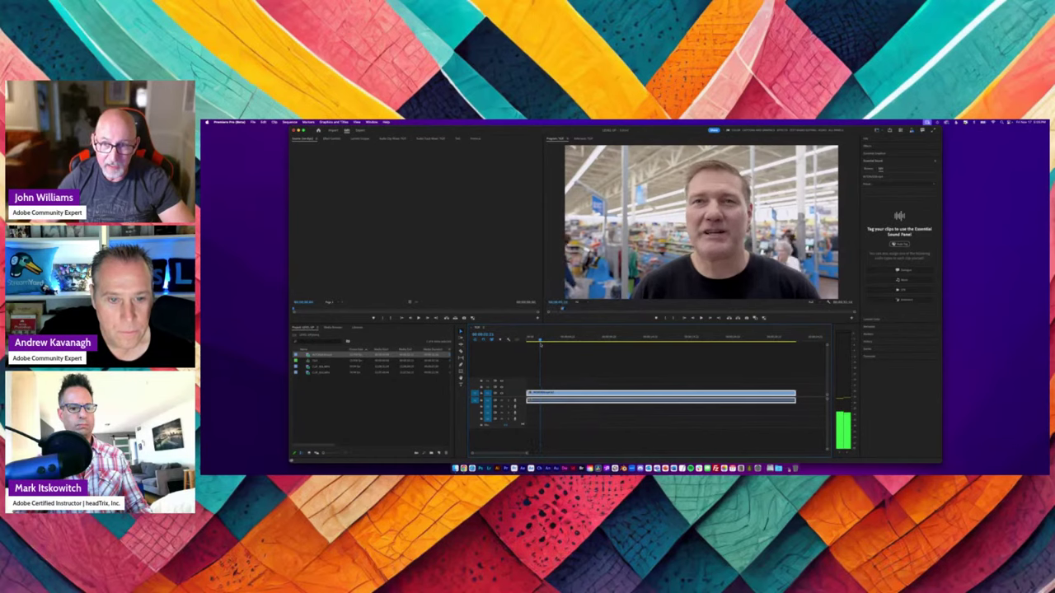
key("space")
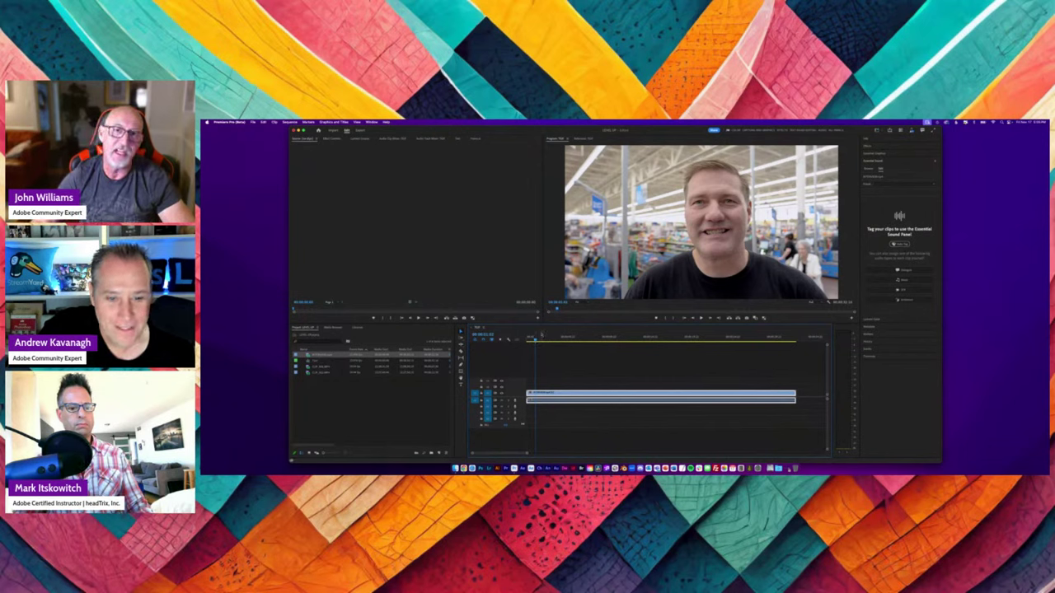
key("space")
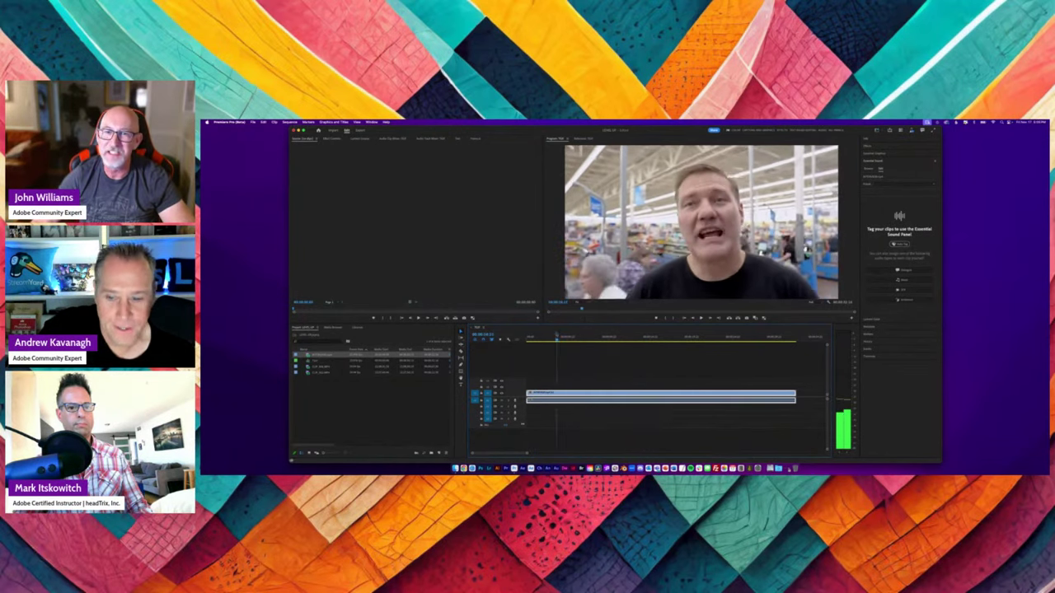
left_click(546, 335)
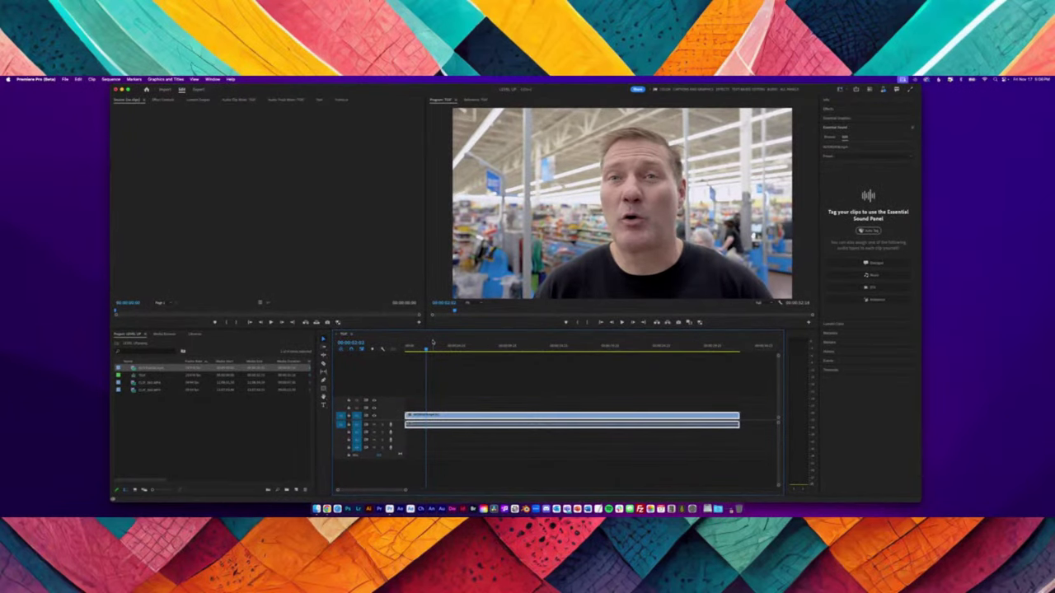
Enlarge the audio and video track heights to show waveform and thumbnail, then replay
key("alt+equal")
key("alt+equal")
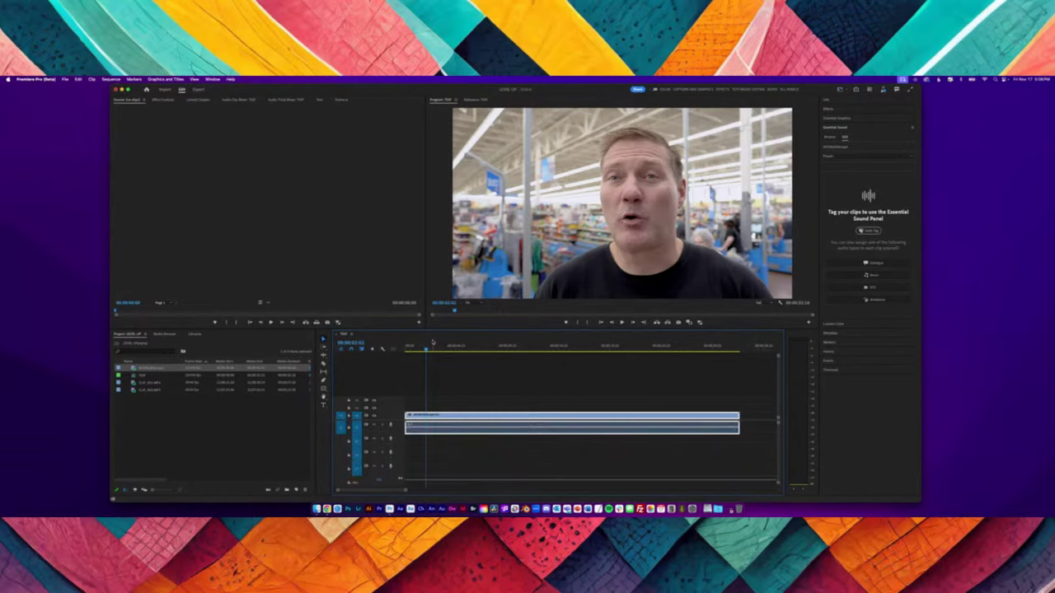
key("alt+equal")
key("alt+equal")
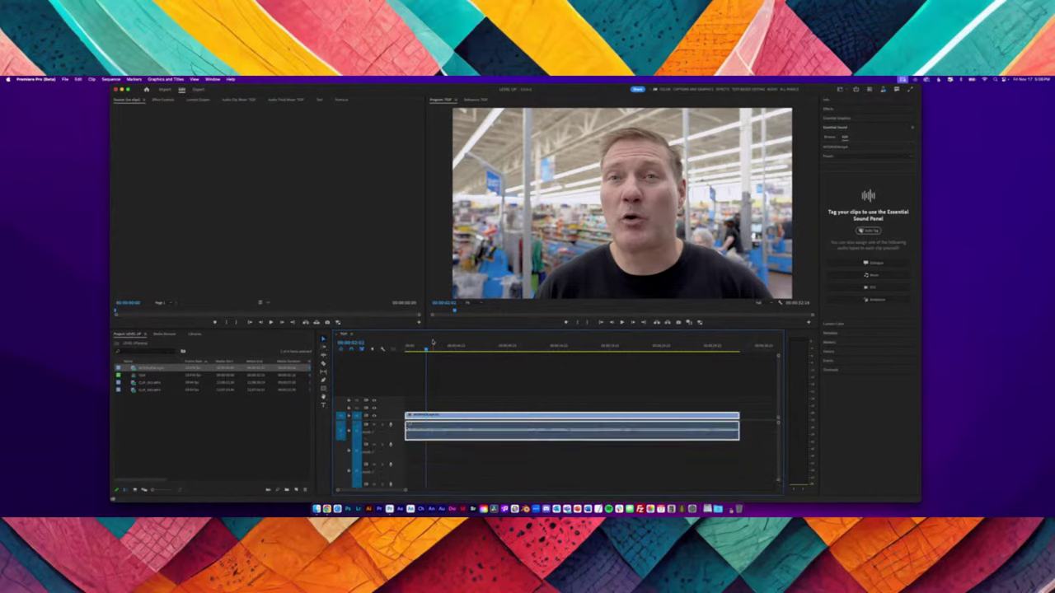
key("alt+minus")
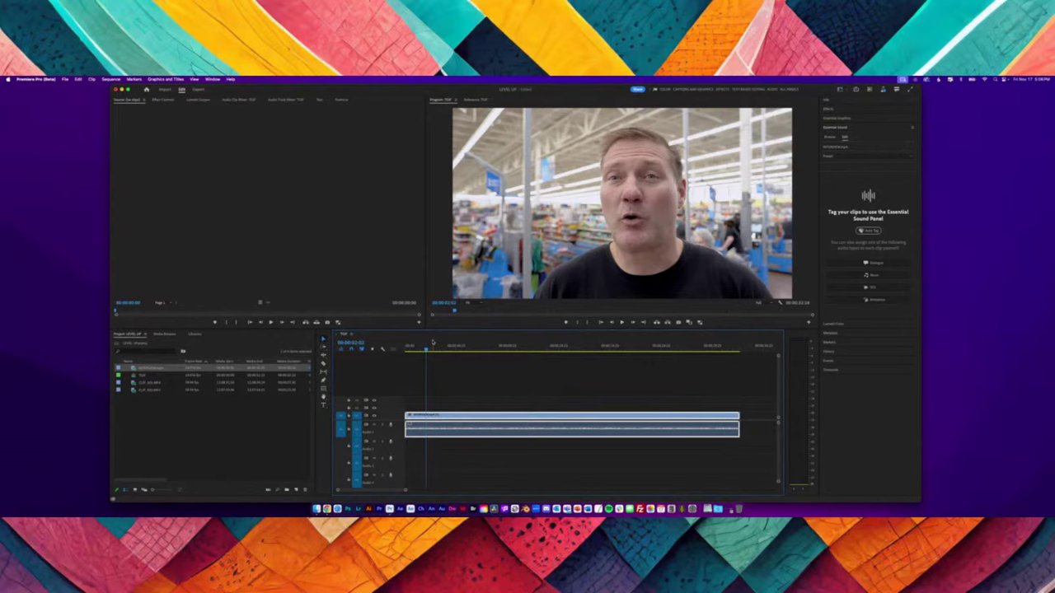
key("super+equal")
key("super+equal")
key("super+equal")
key("super+equal")
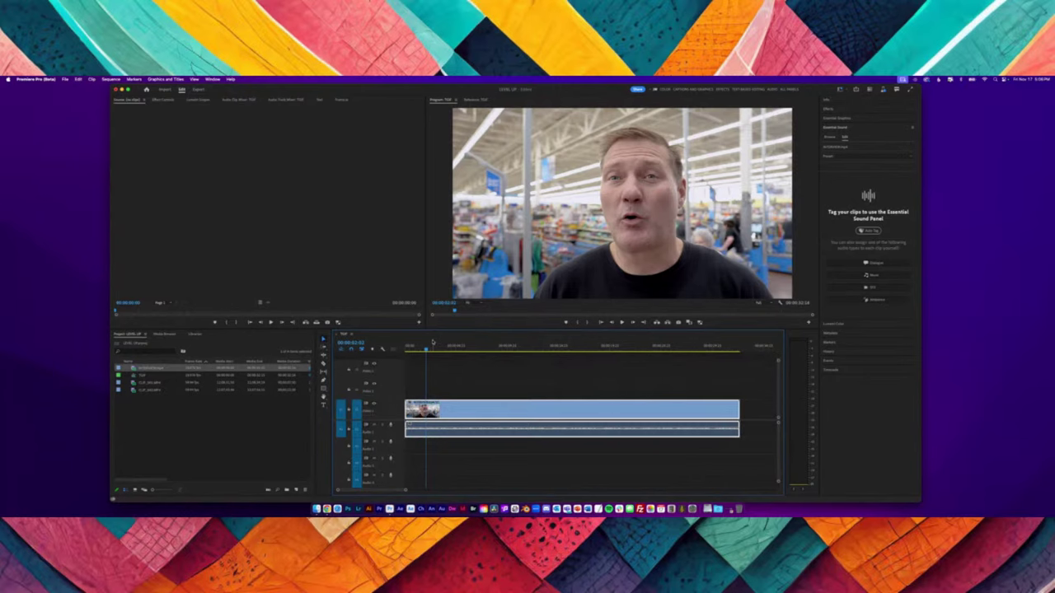
key("super+minus")
key("super+equal")
key("super+minus")
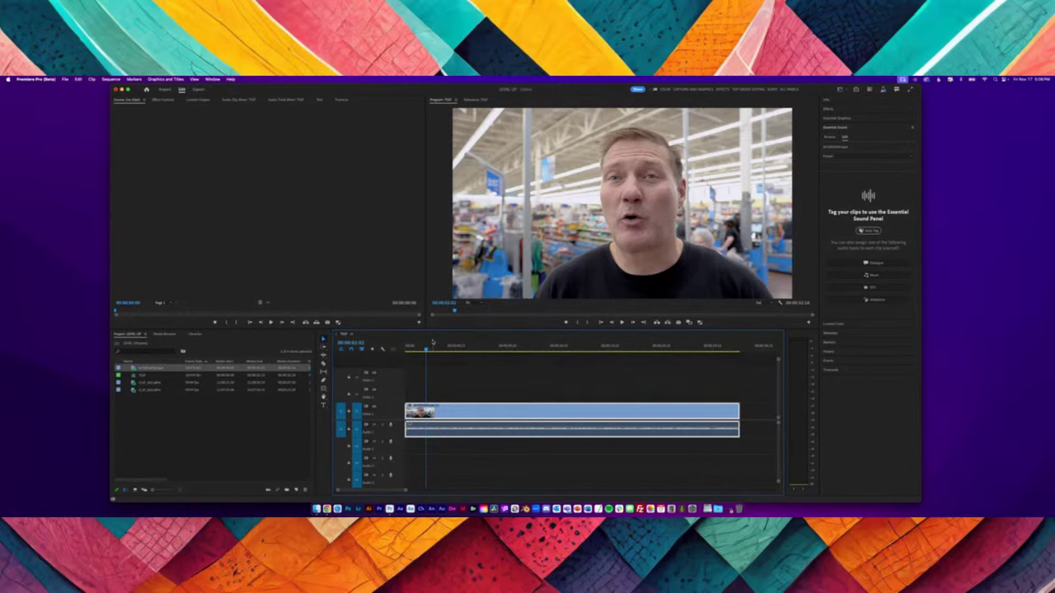
key("super+equal")
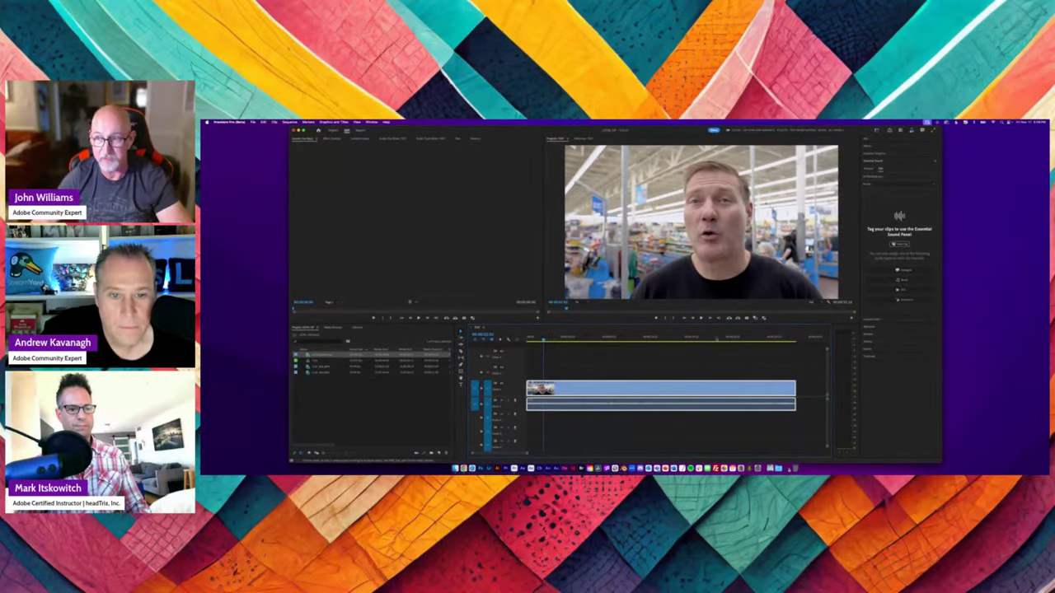
key("space")
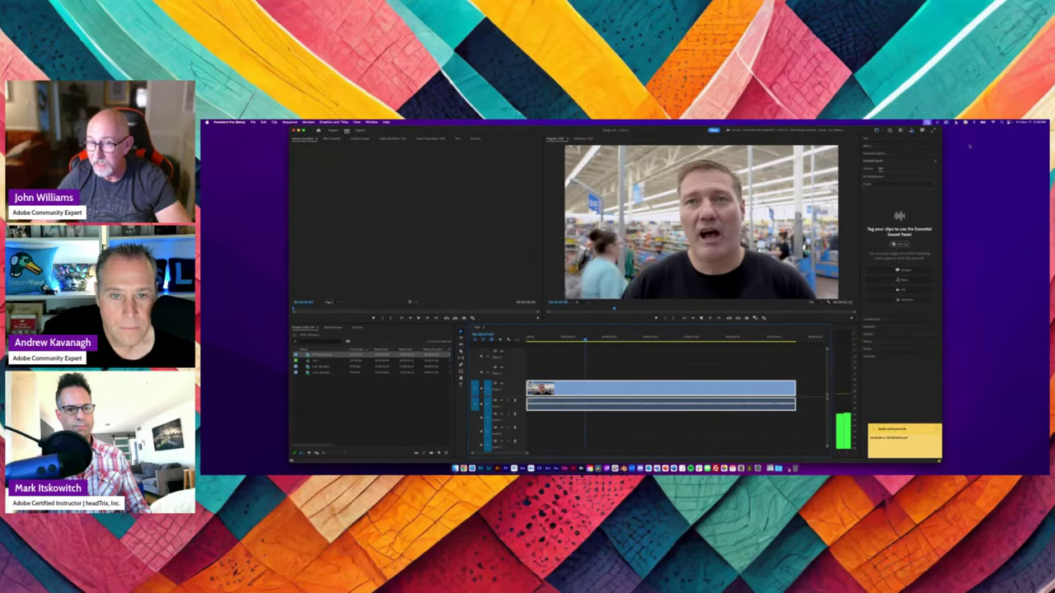
key("space")
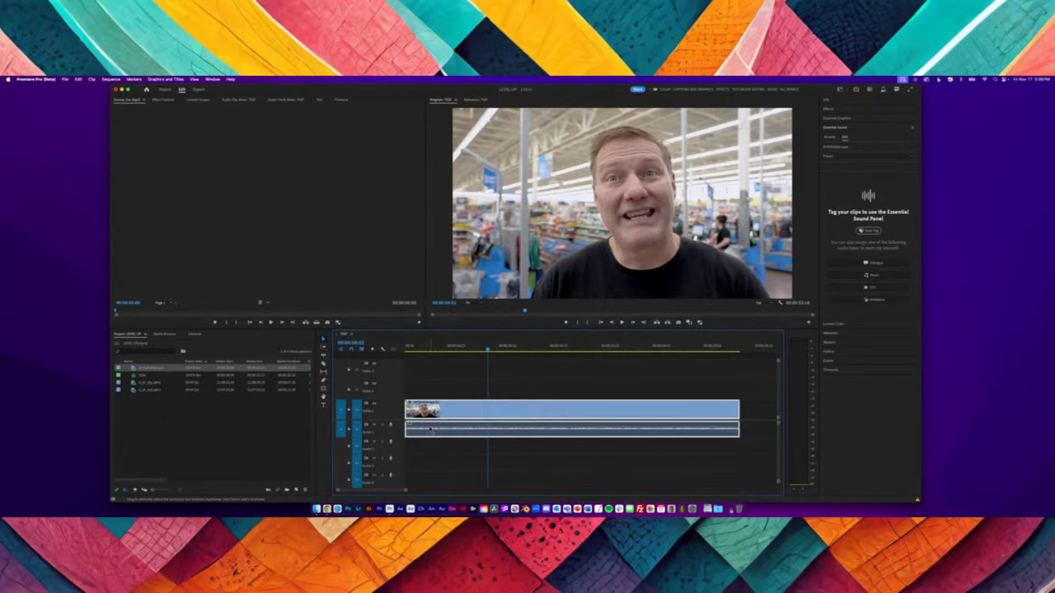
Raise the interview audio's rubber-band volume line slightly and preview the louder playback
left_click_drag(434, 428, 434, 425)
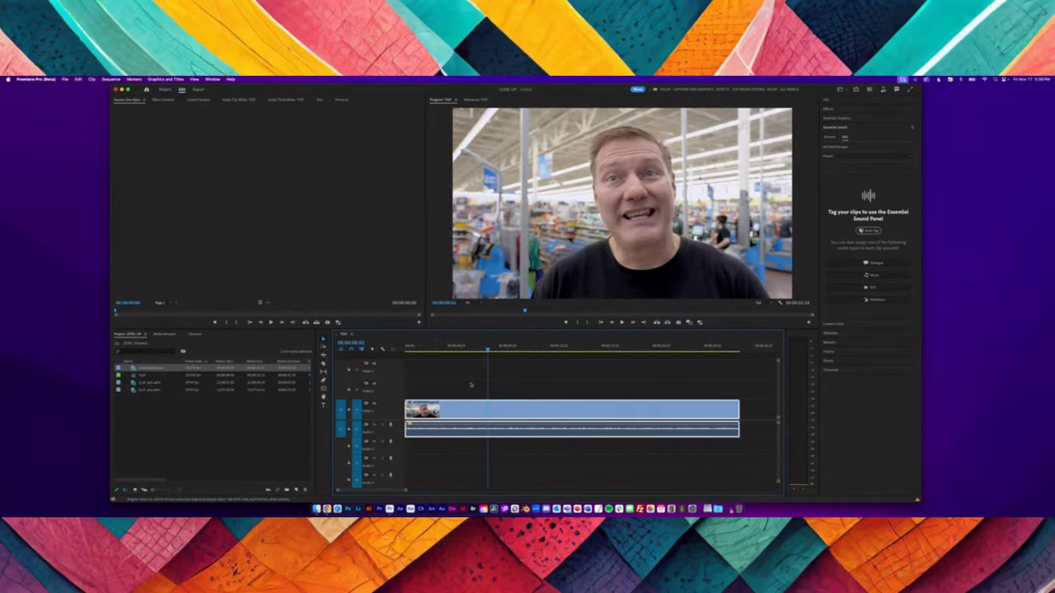
key("space")
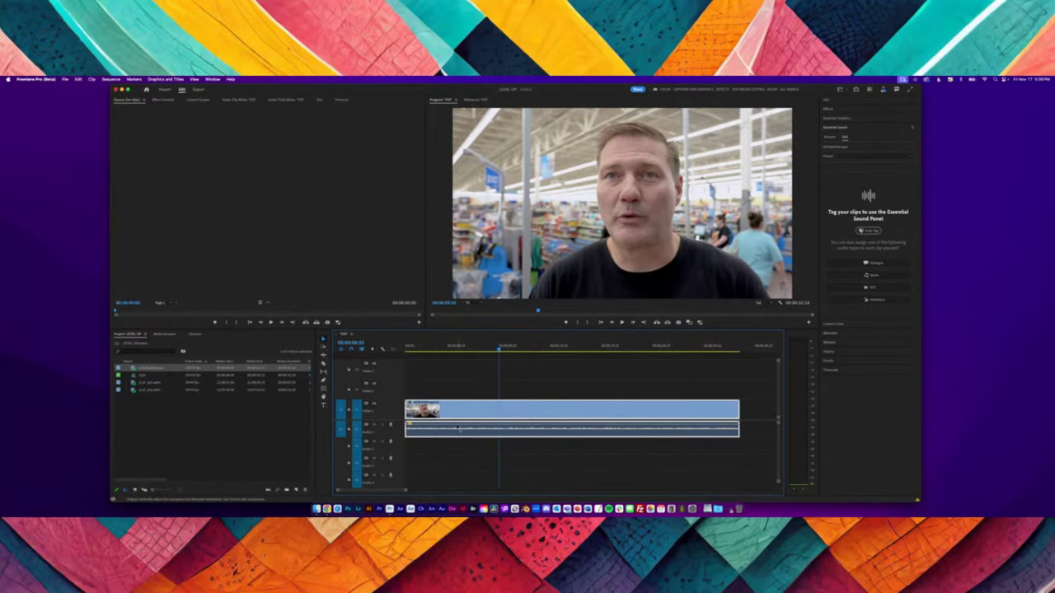
left_click_drag(459, 429, 461, 427)
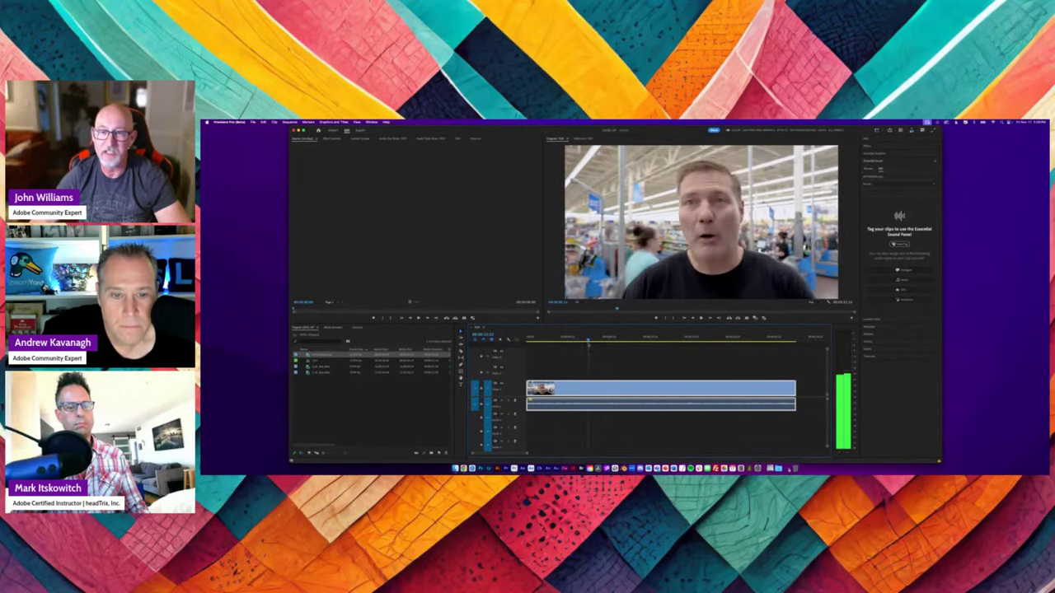
key("space")
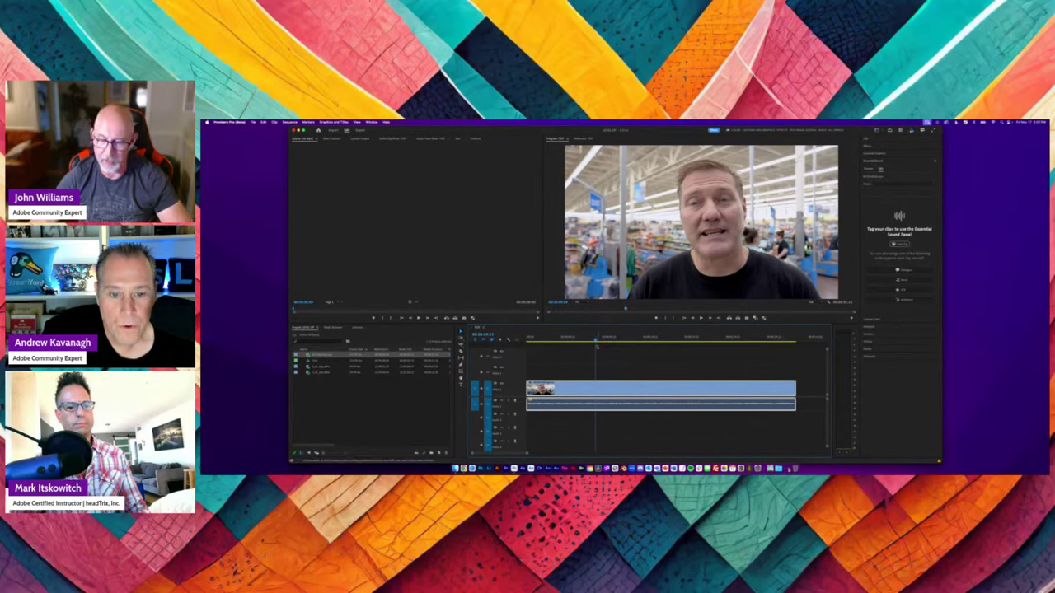
key("space")
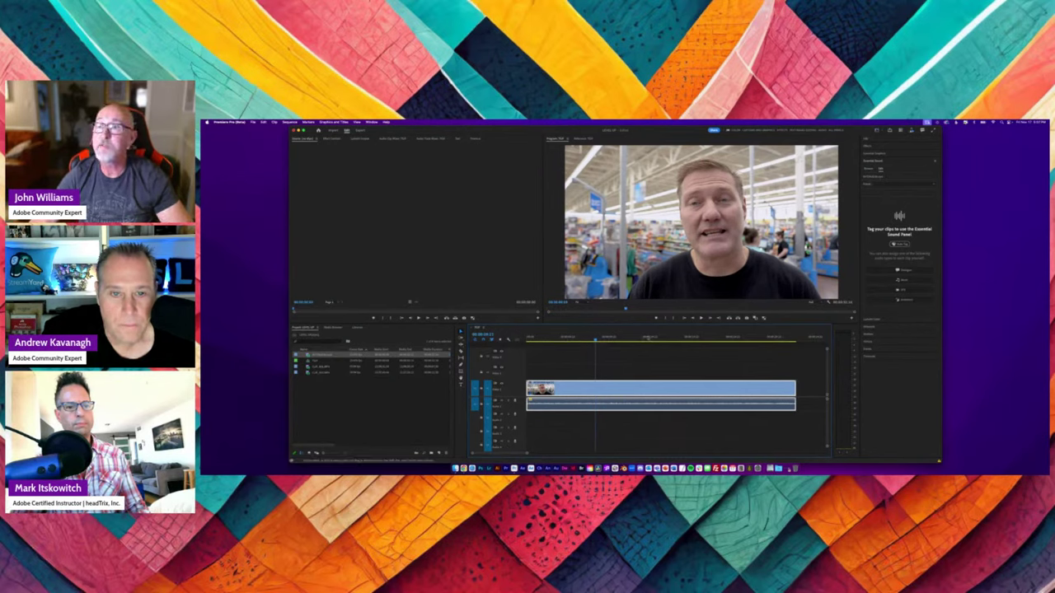
key("space")
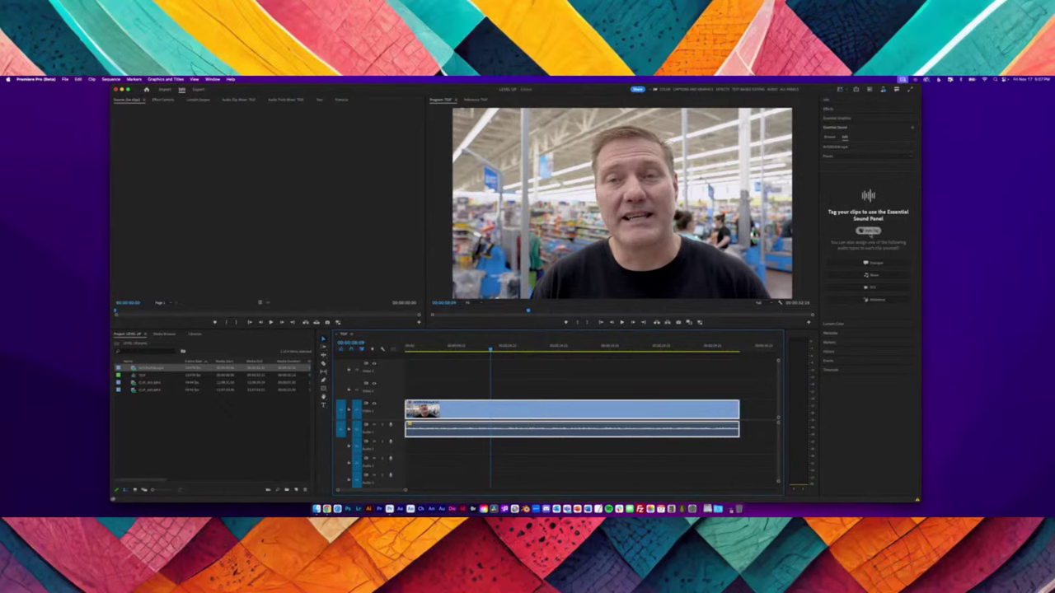
Auto-tag the interview audio as Dialogue and apply Enhance Speech in Essential Sound
left_click(868, 230)
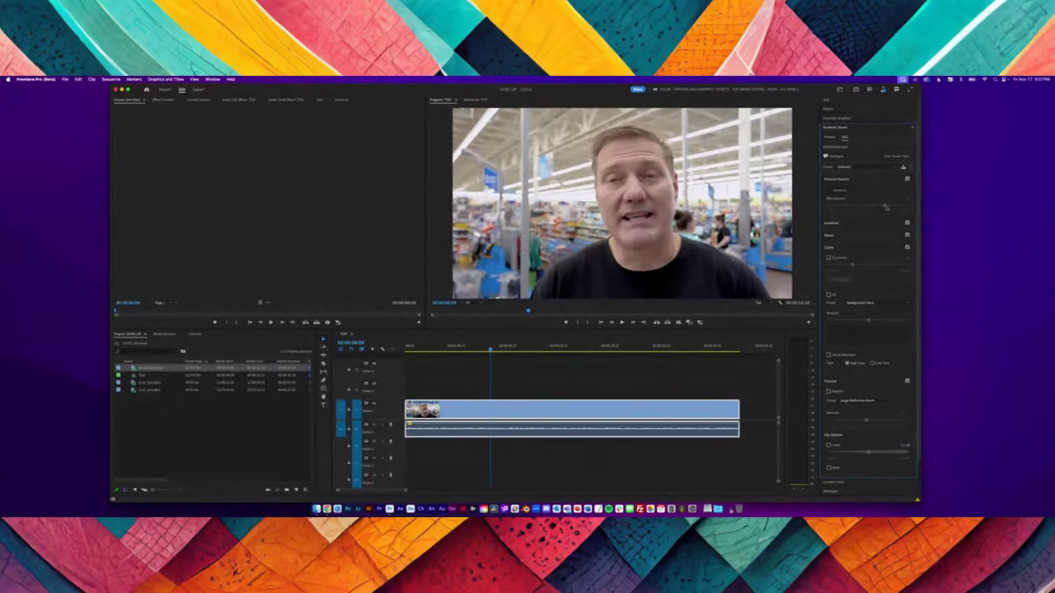
left_click(885, 206)
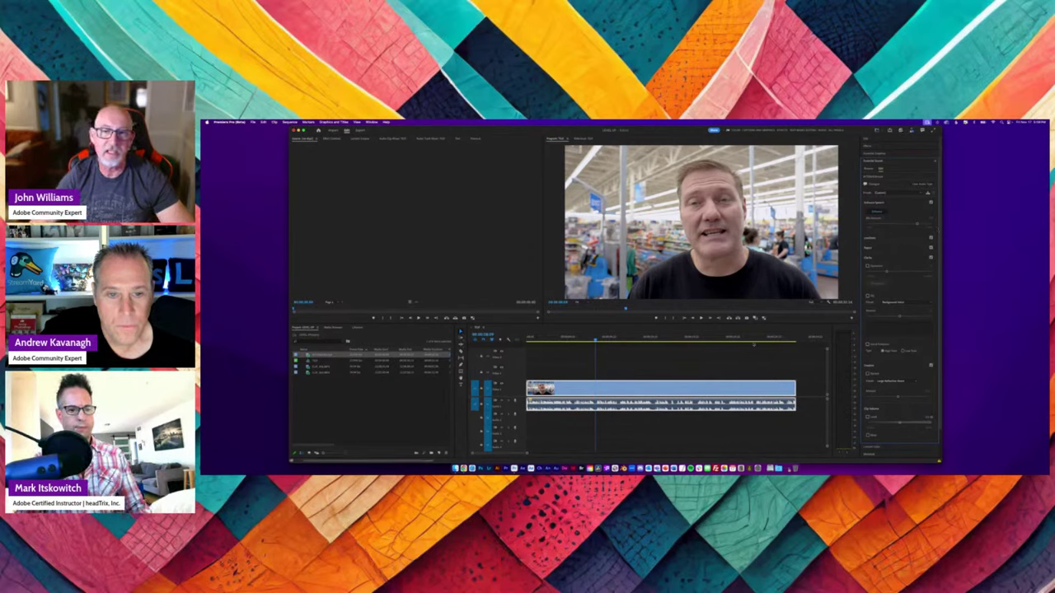
key("space")
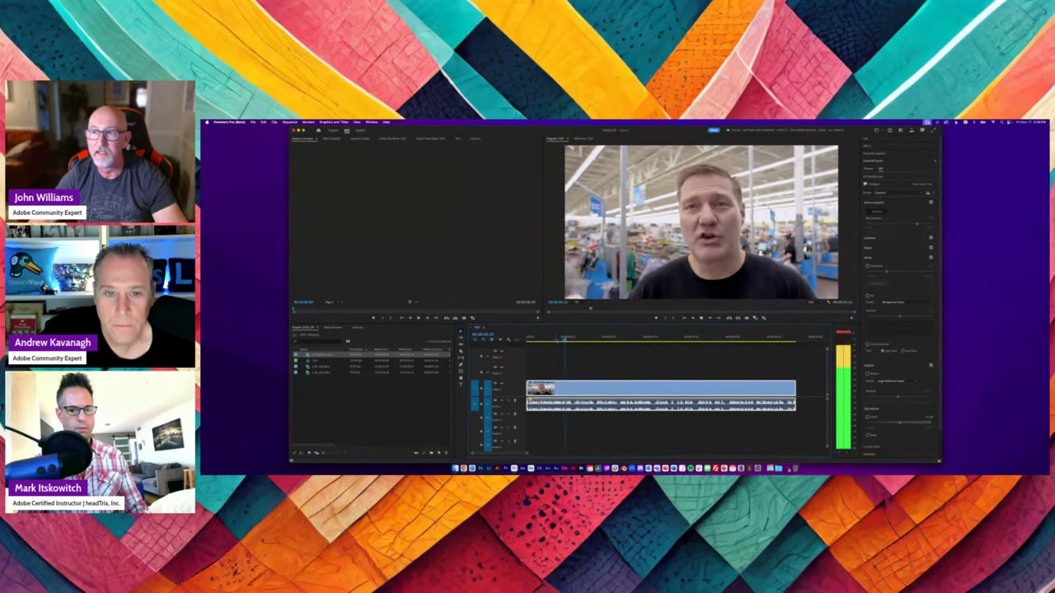
key("space")
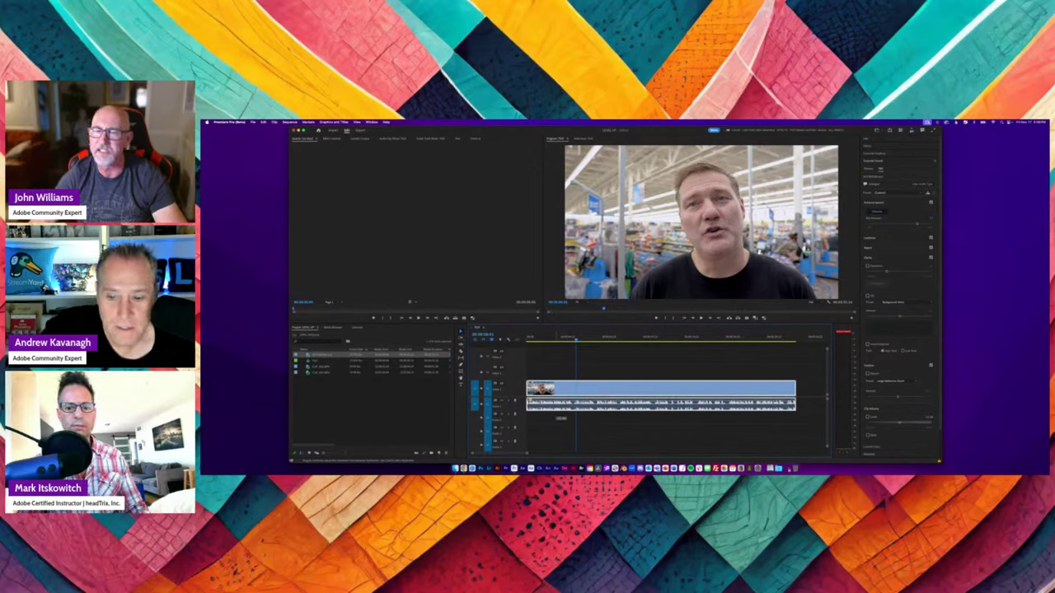
key("space")
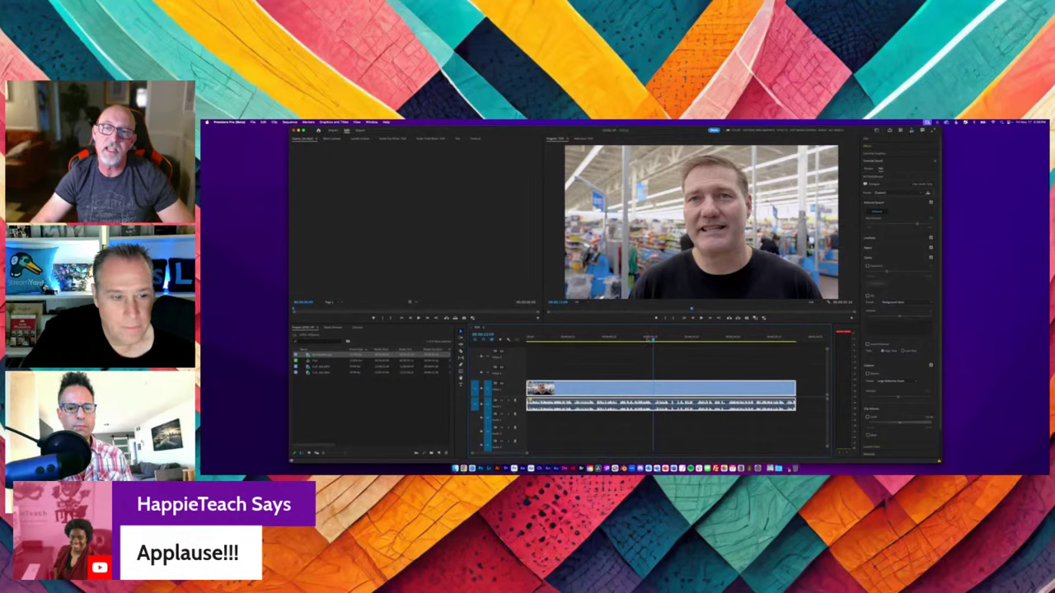
key("space")
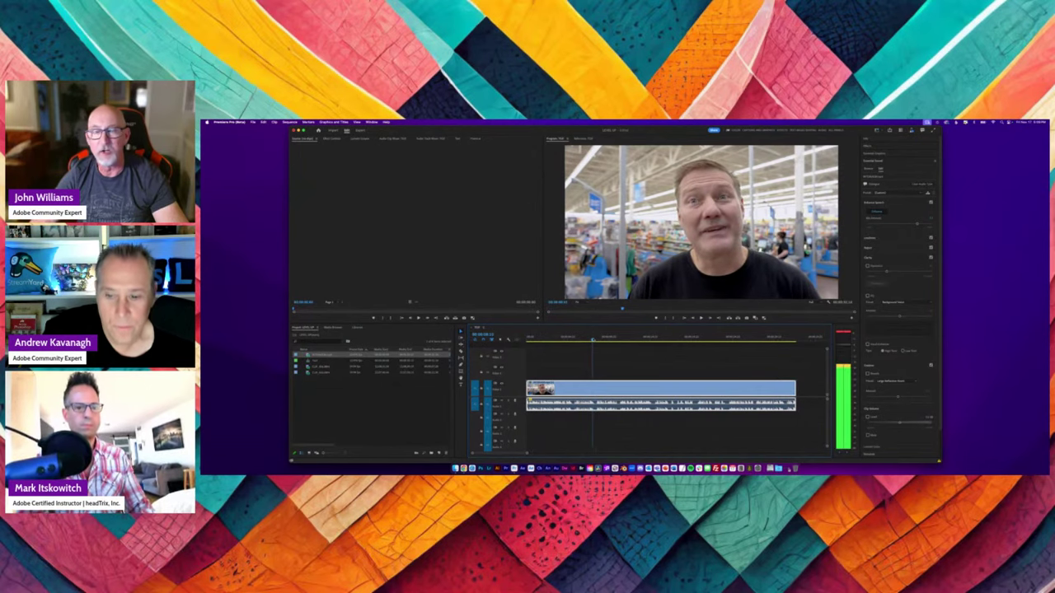
key("space")
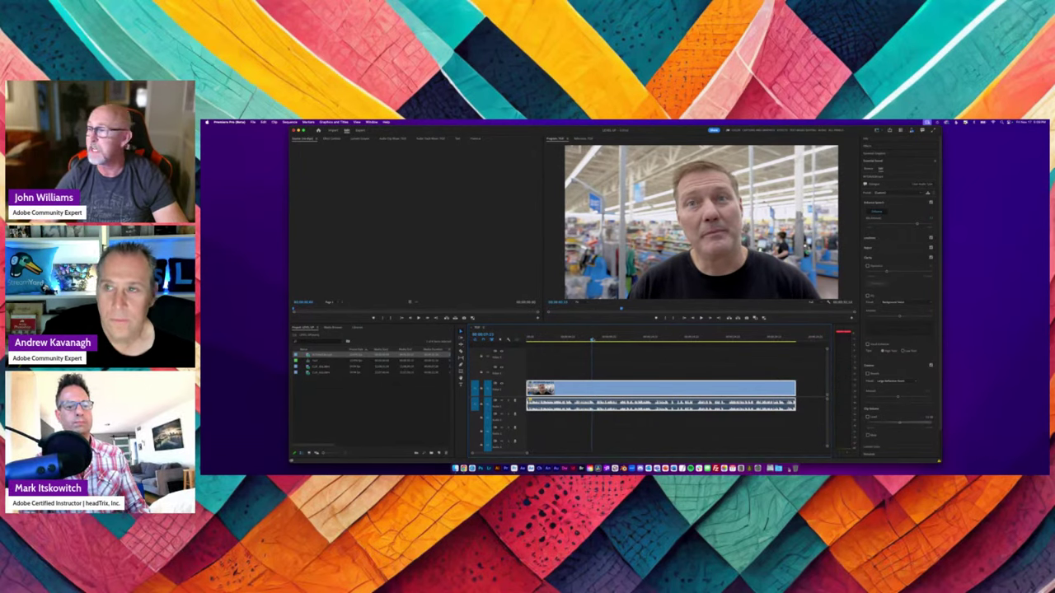
key("space")
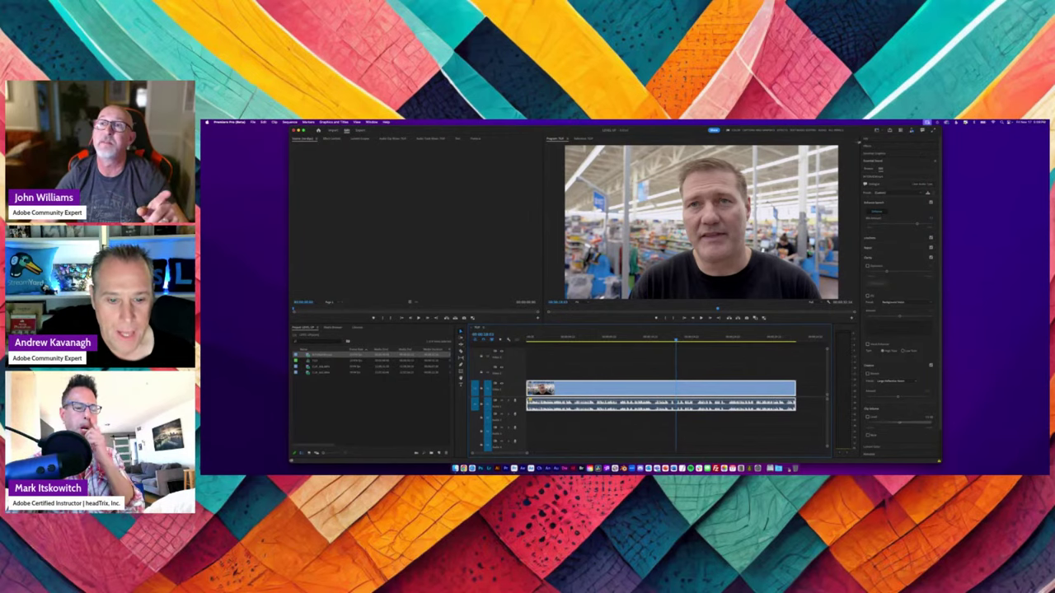
key("space")
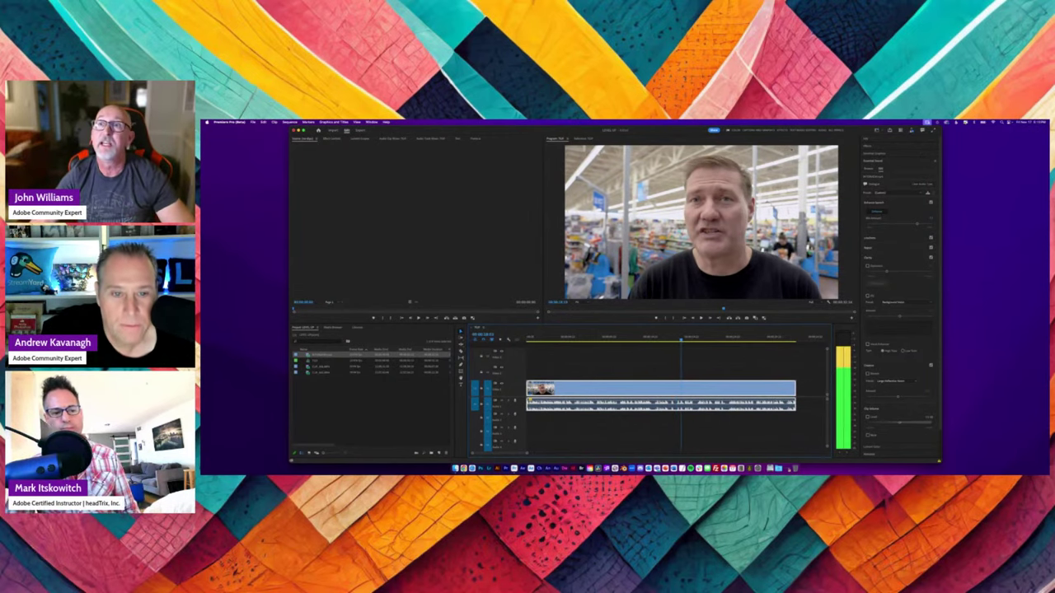
key("space")
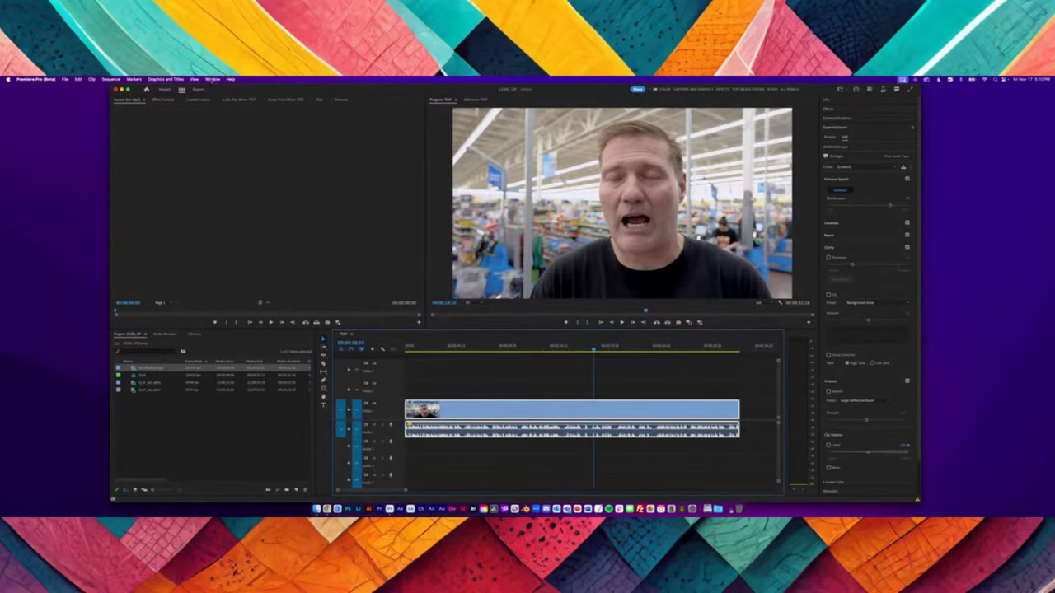
Switch to the Text-Based Editing workspace from Window > Workspaces
left_click(211, 79)
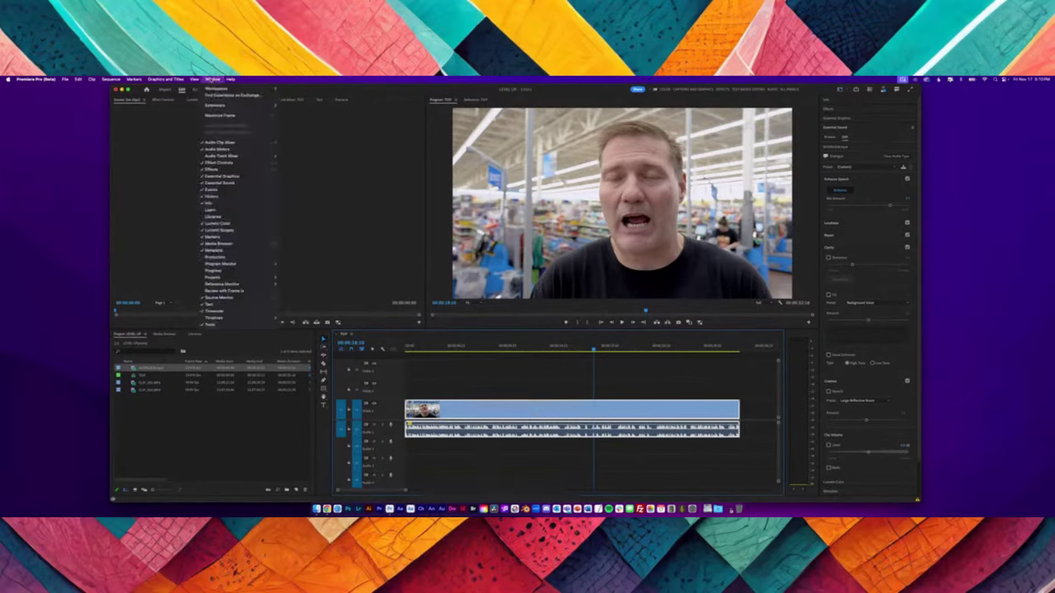
left_click(219, 80)
left_click(220, 80)
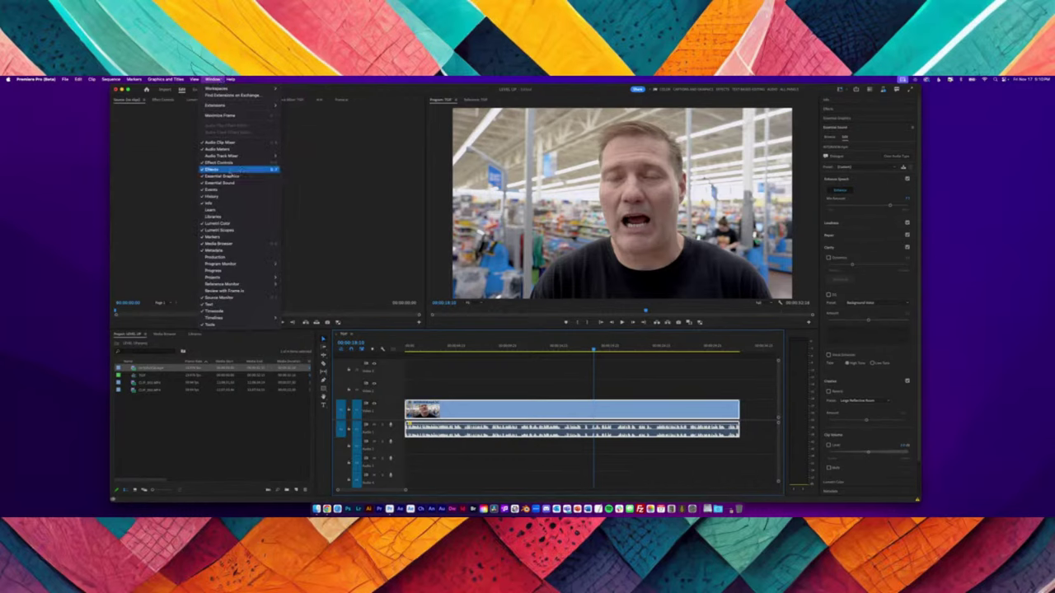
mouse_move(213, 88)
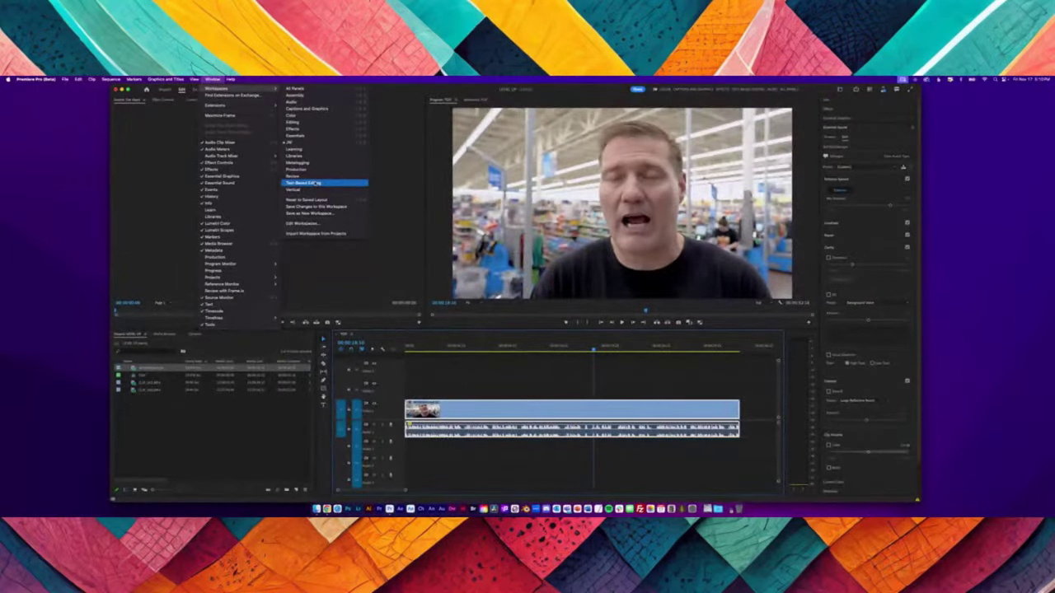
left_click(315, 183)
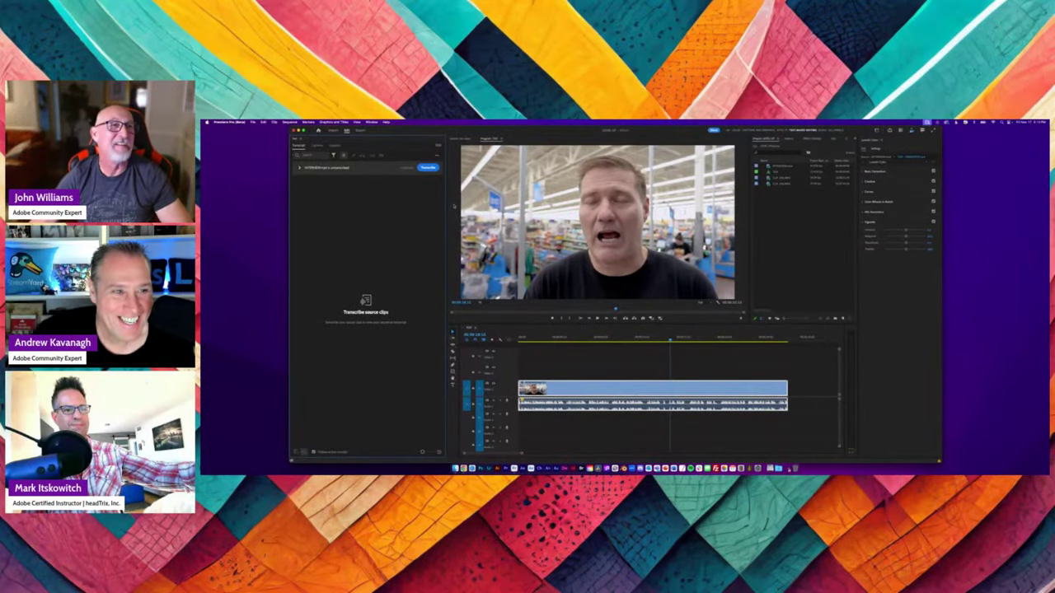
Transcribe the interview clip and select the word 'House' in the transcript
left_click(426, 169)
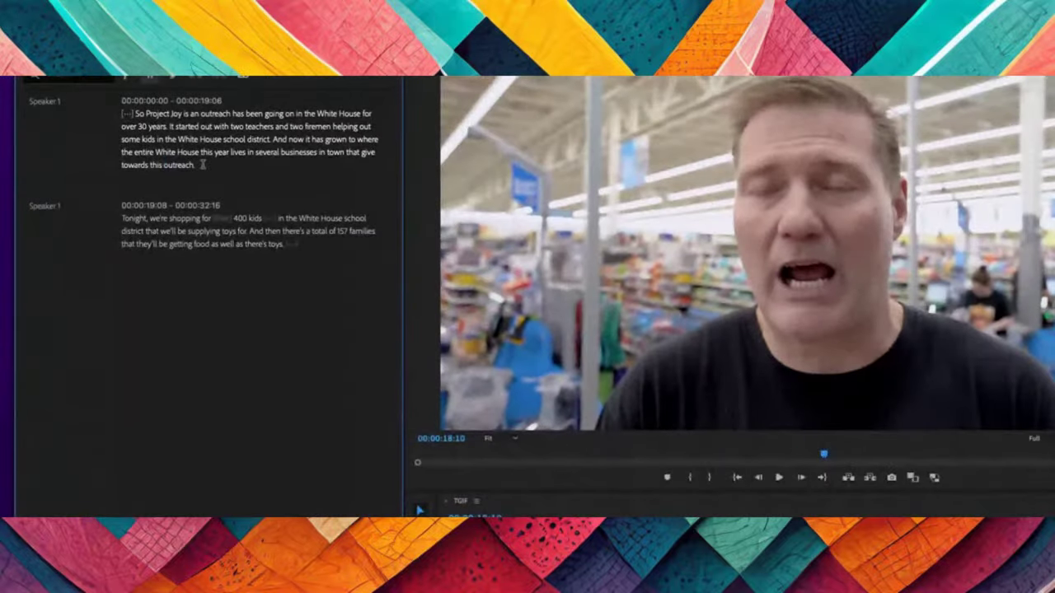
double_click(190, 152)
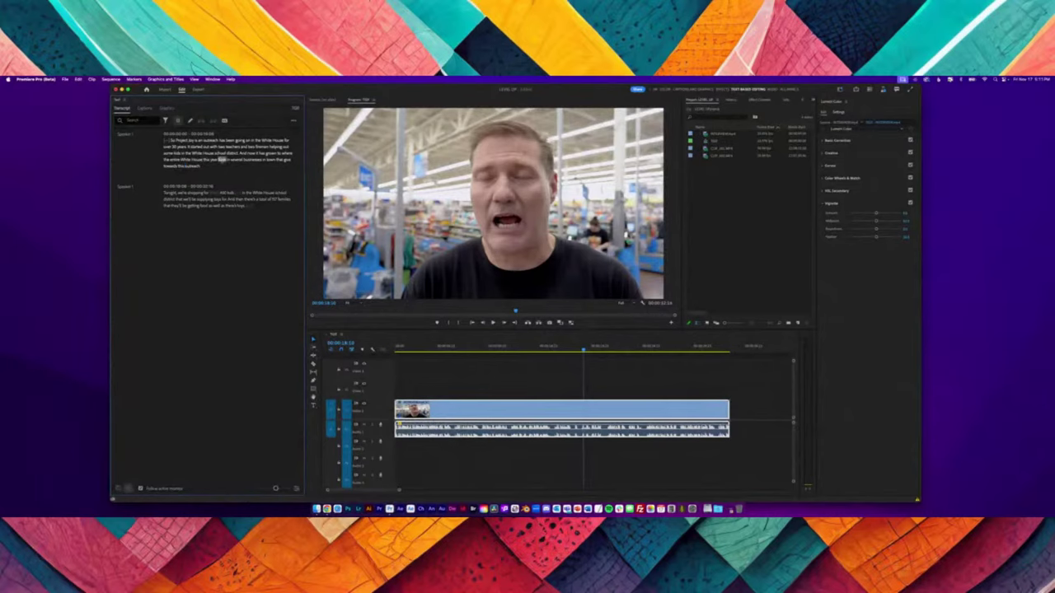
Play the interview from a chosen transcript word, then open the transcript's additional options menu
left_click(221, 160)
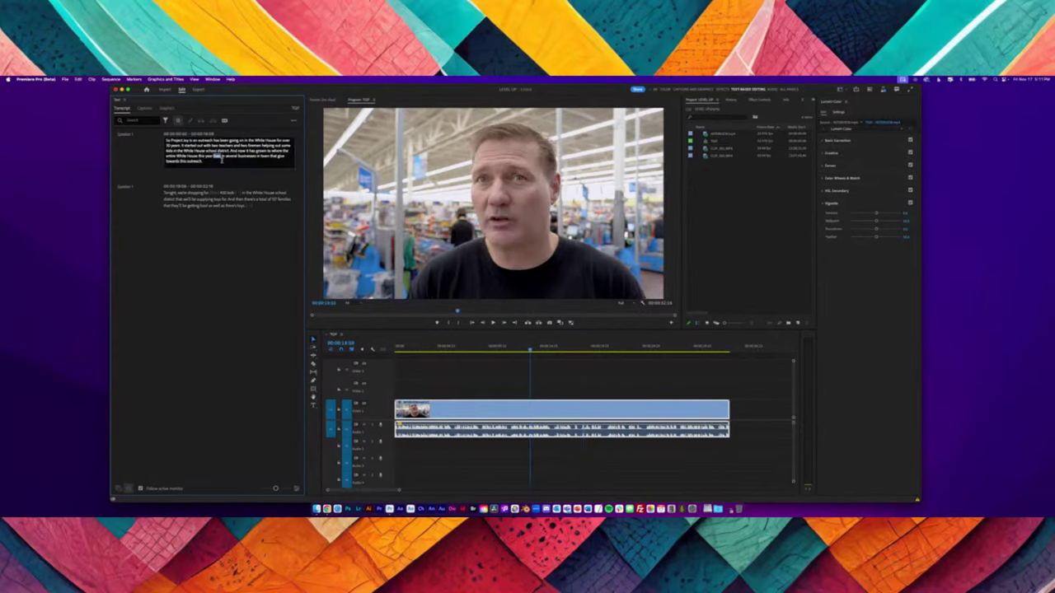
key("space")
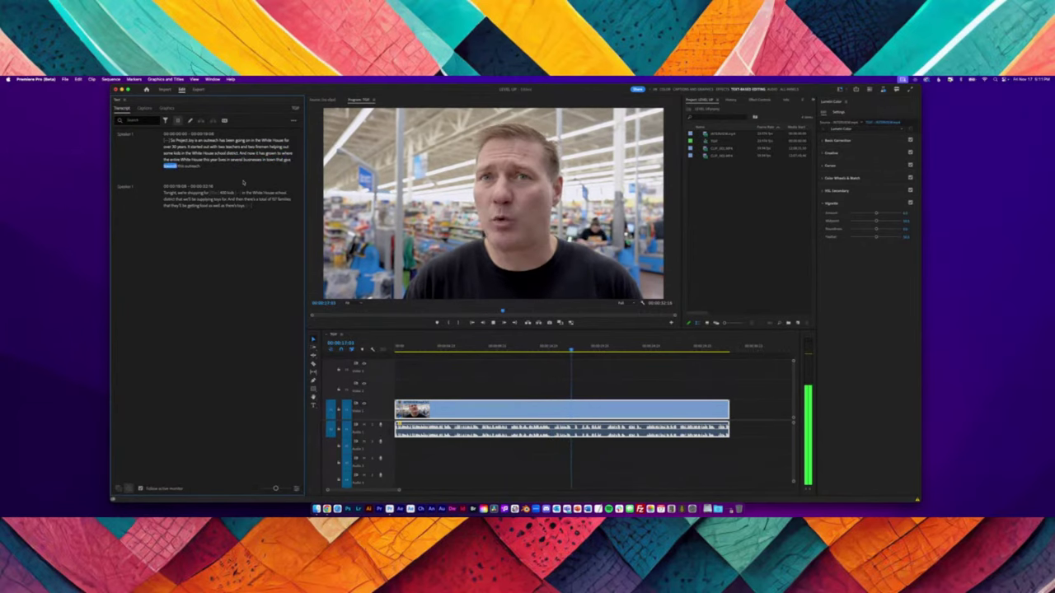
key("space")
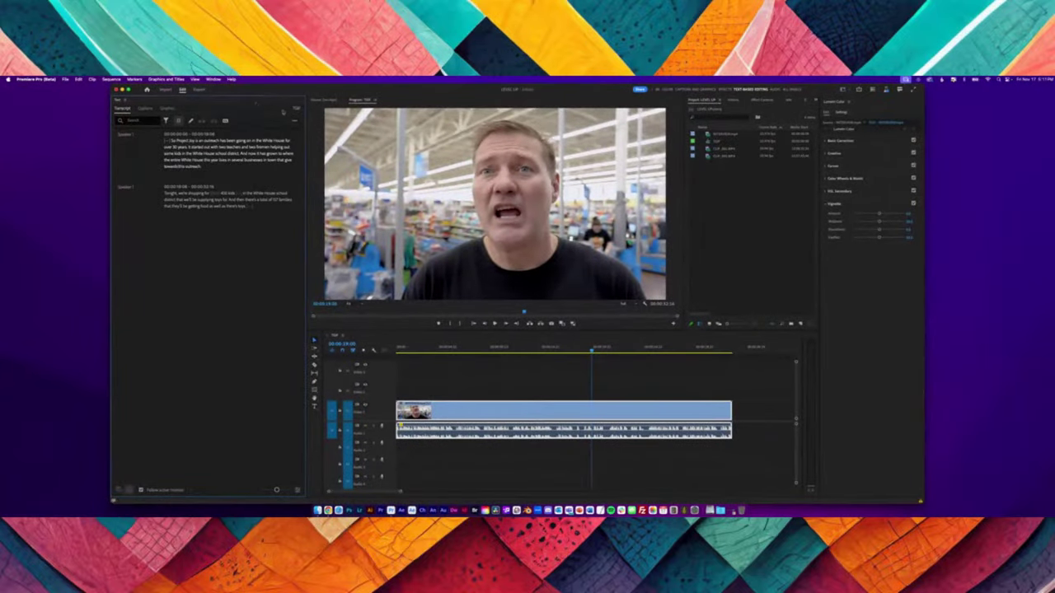
left_click(295, 122)
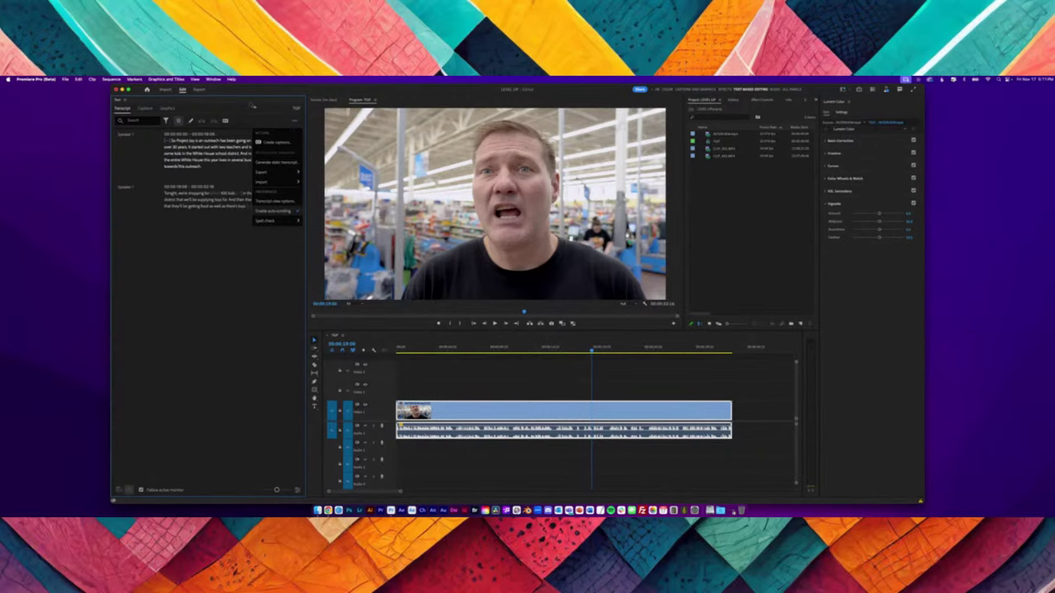
Shorten the Minimum pause length in the Transcript view settings and save with Done
left_click(214, 320)
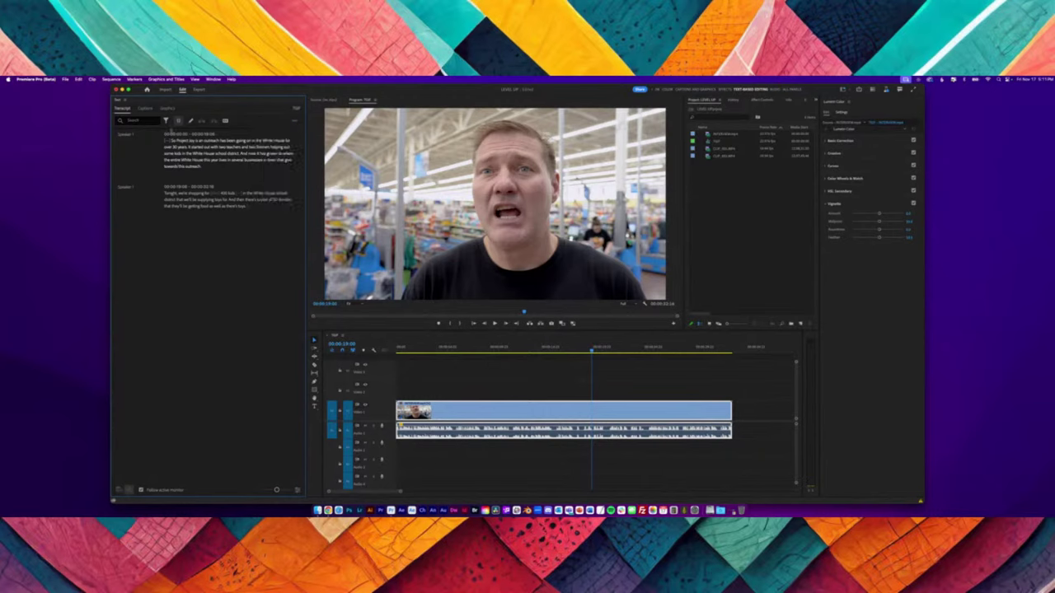
left_click(165, 121)
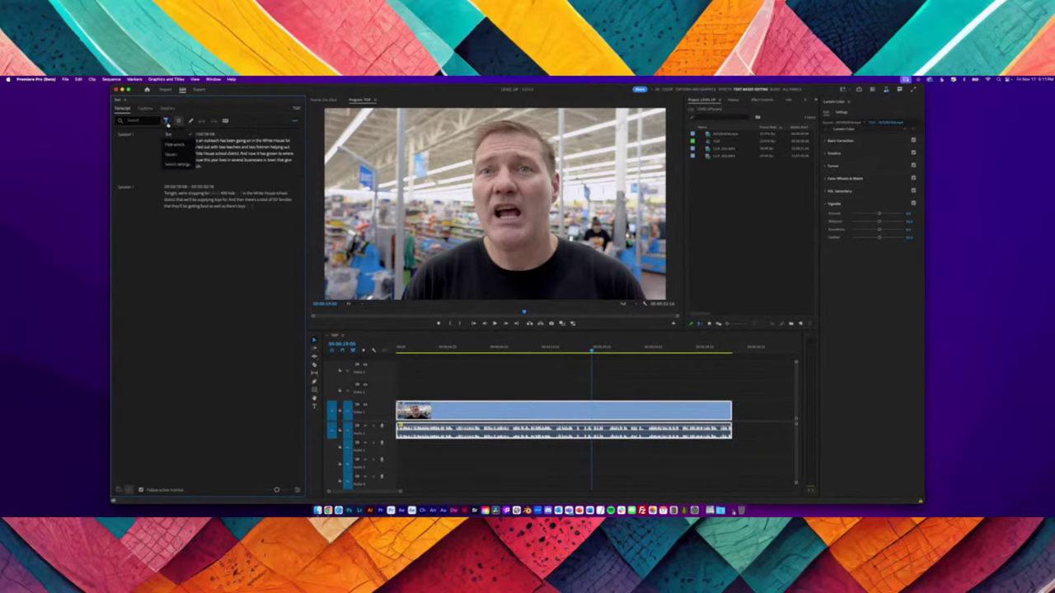
left_click(174, 165)
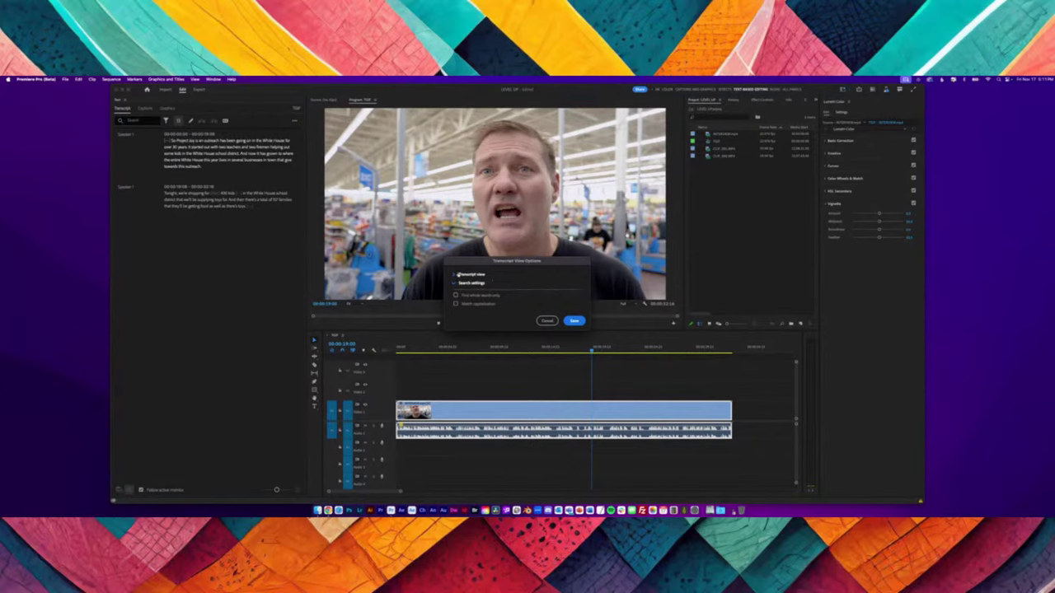
left_click(455, 274)
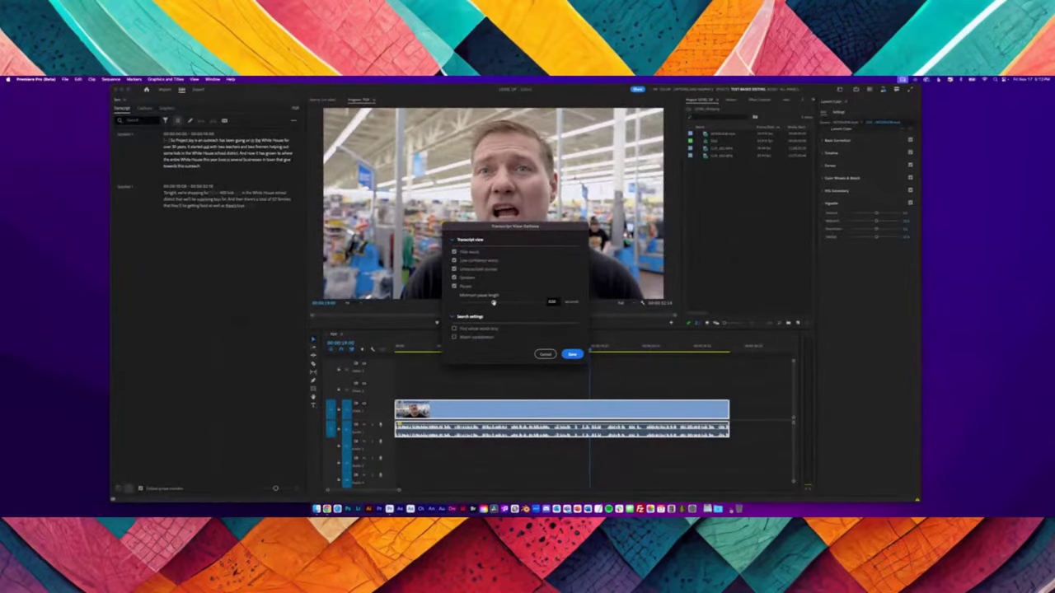
left_click_drag(493, 303, 486, 302)
left_click(572, 354)
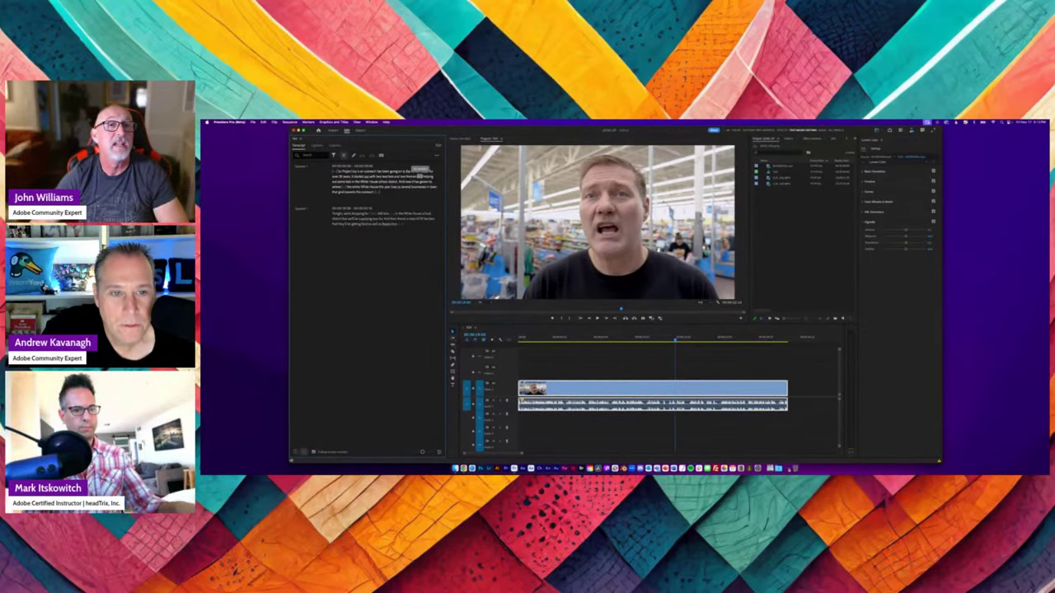
Cut the interview clip at about 00:00:06:19 and set an In point there
left_click(575, 337)
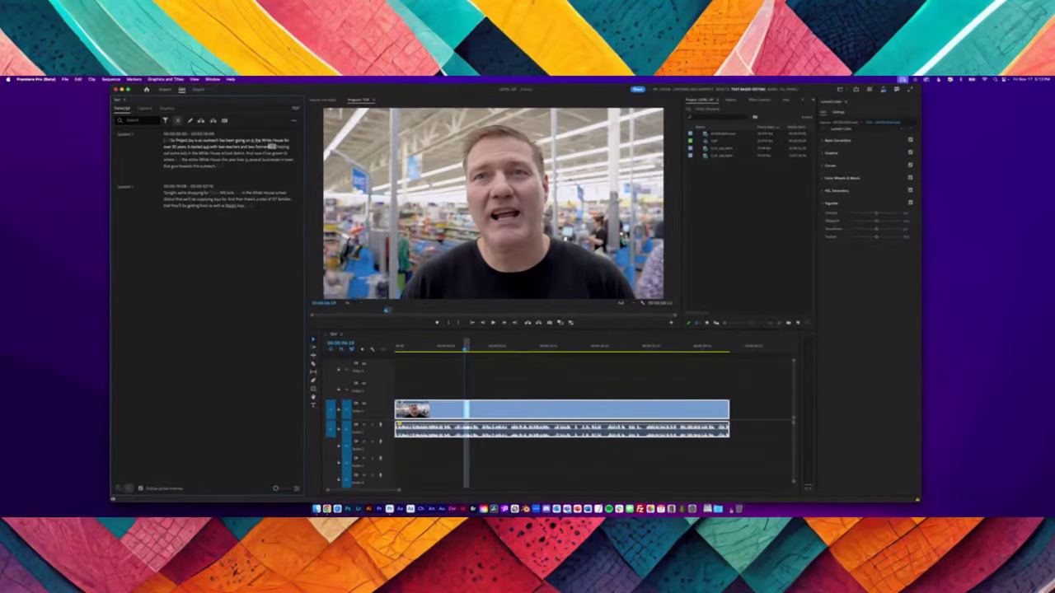
key("super+k")
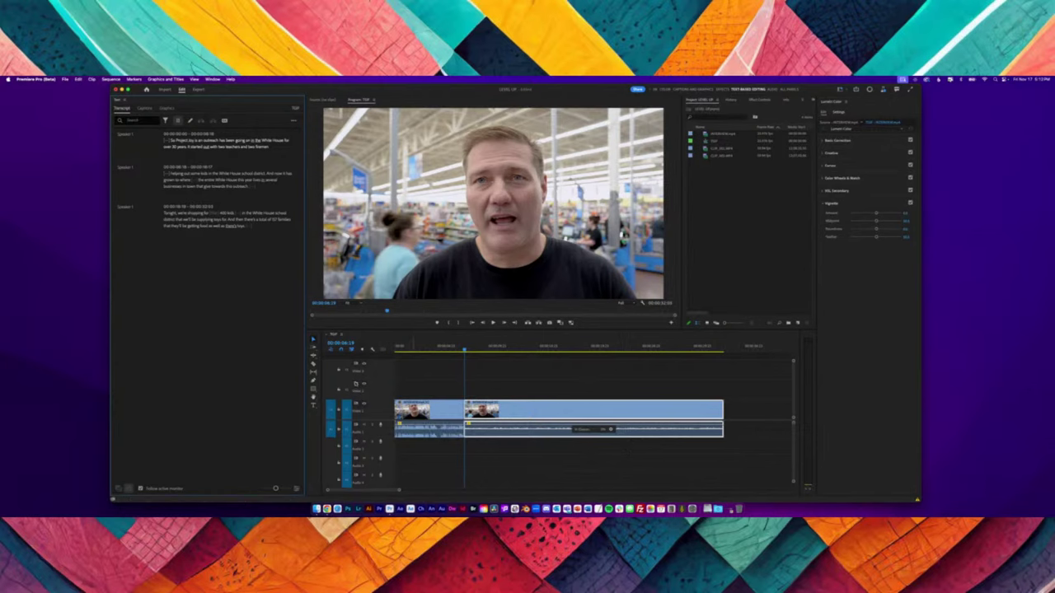
scroll(476, 430, "up", 3)
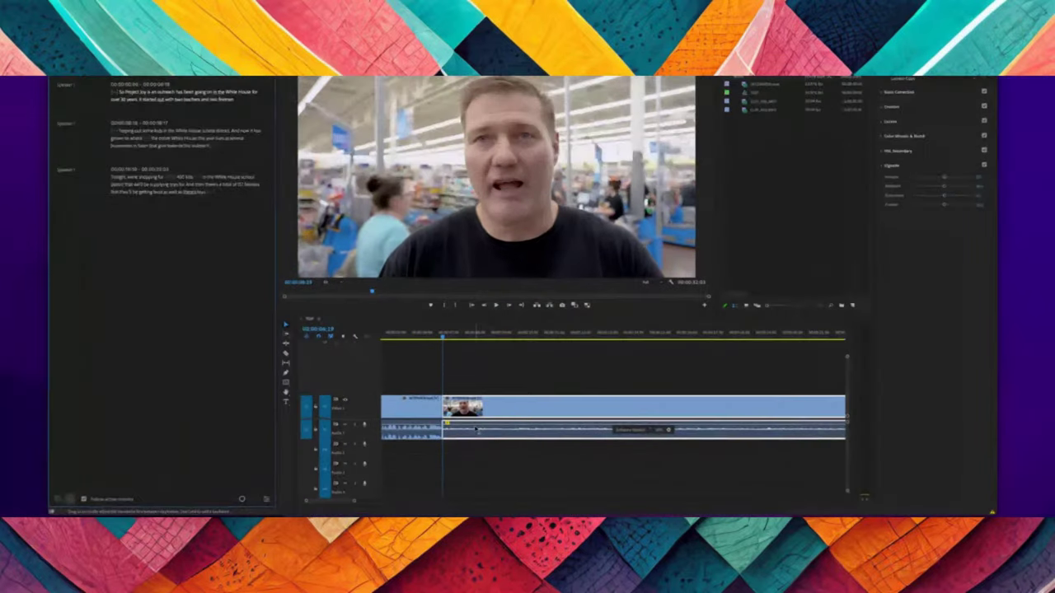
right_click(445, 334)
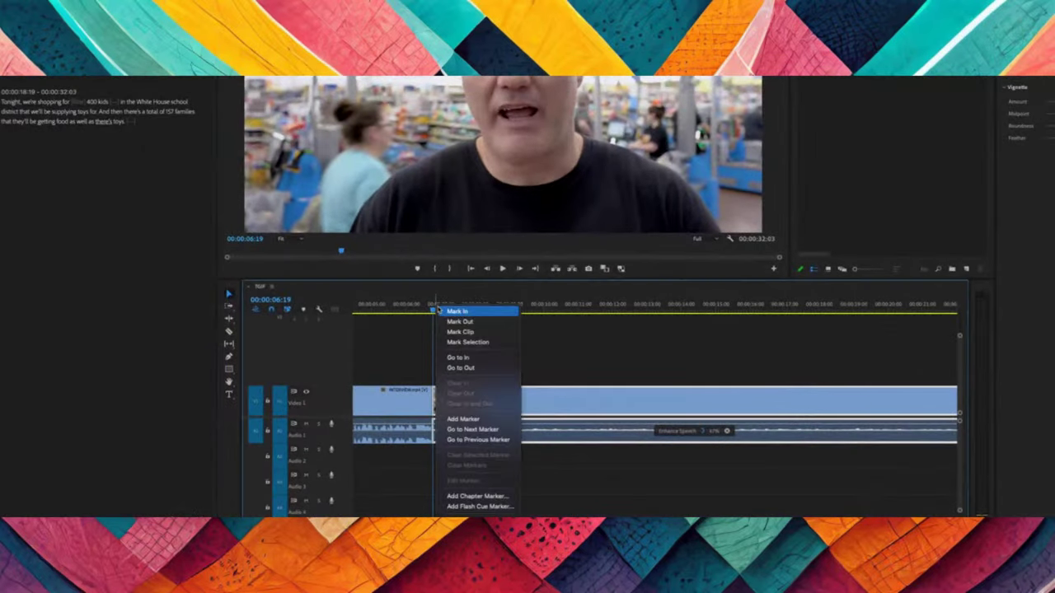
left_click(457, 311)
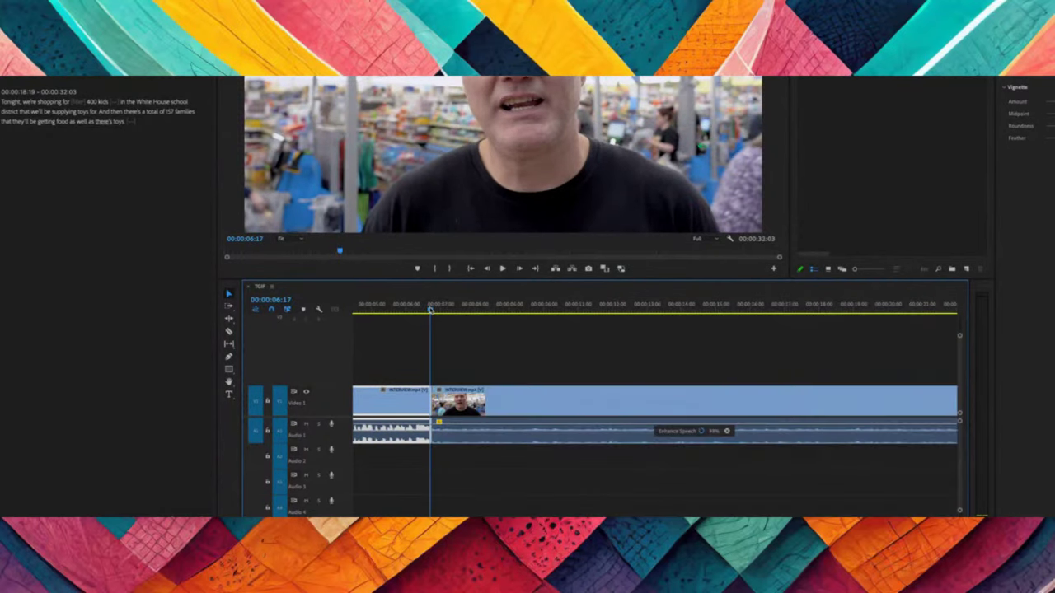
Play back and scrub around 06:01–06:20 to check the cut
key("space")
key("space")
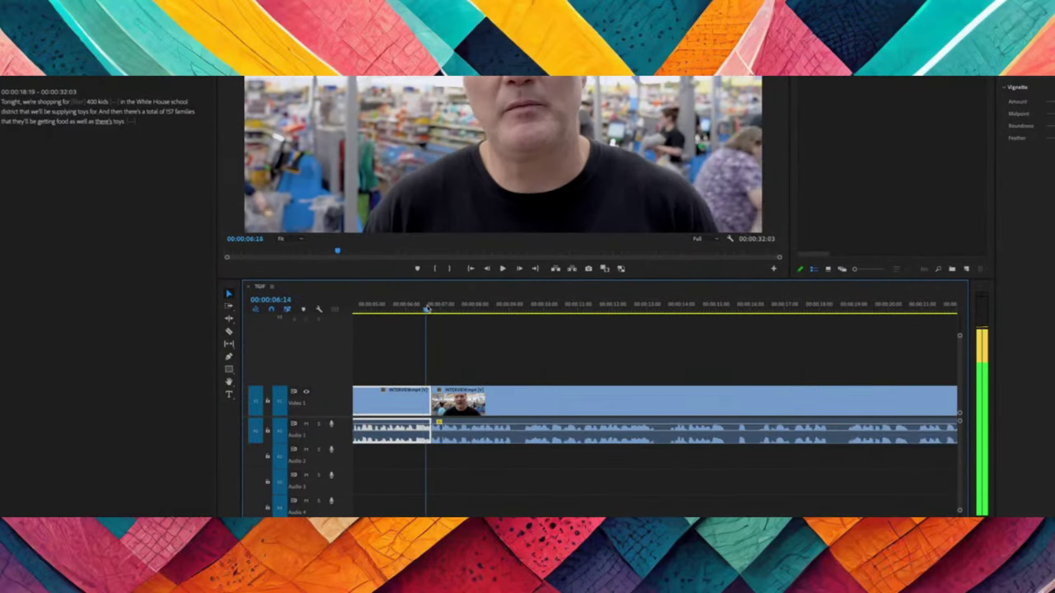
left_click(407, 312)
key("space")
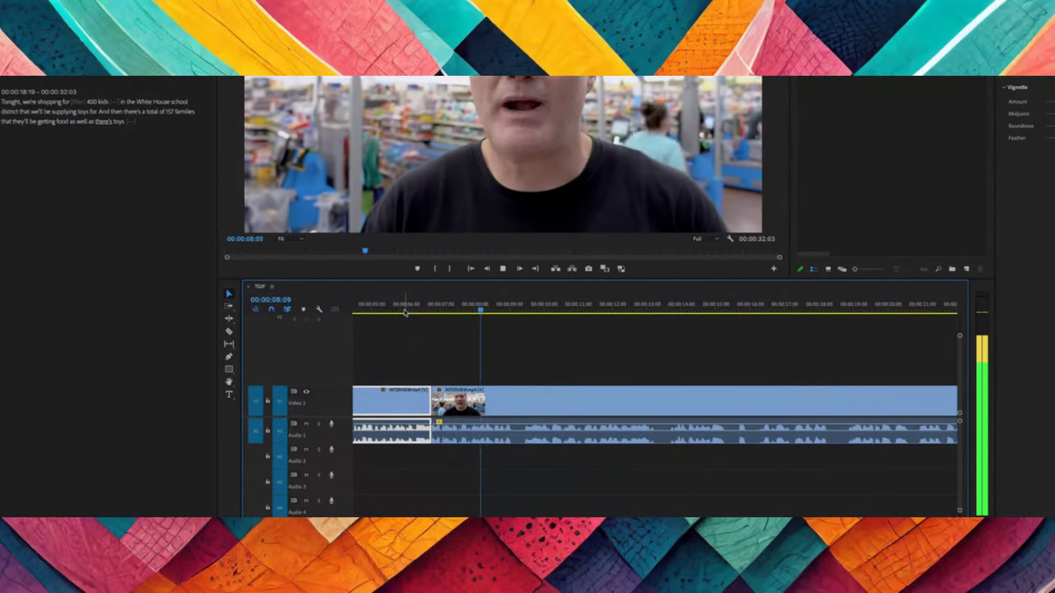
left_click(435, 312)
left_click(411, 312)
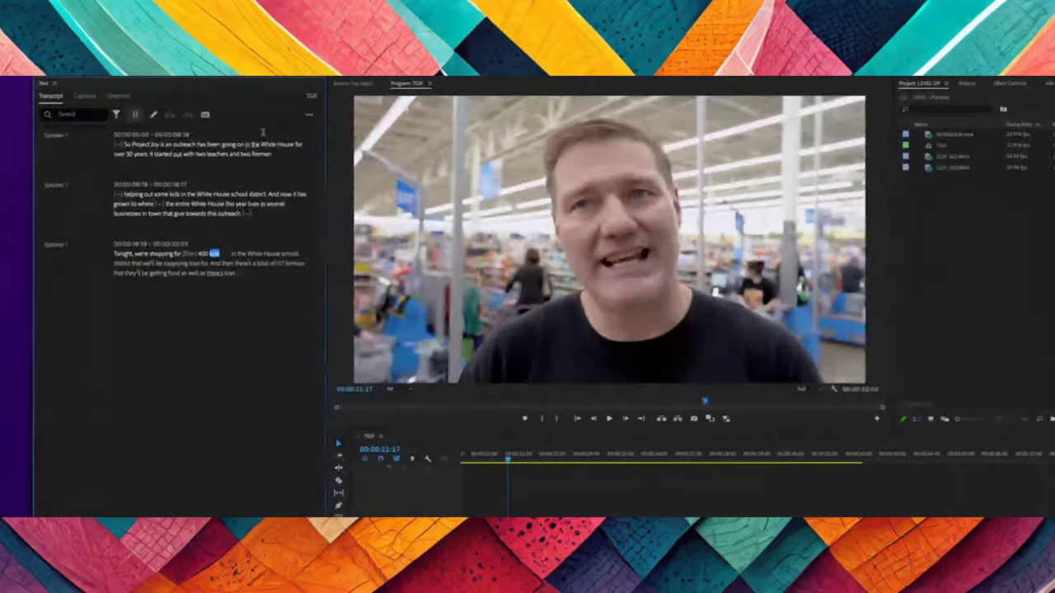
Delete the filler word before '400 kids' in the Transcript panel
left_click(189, 253)
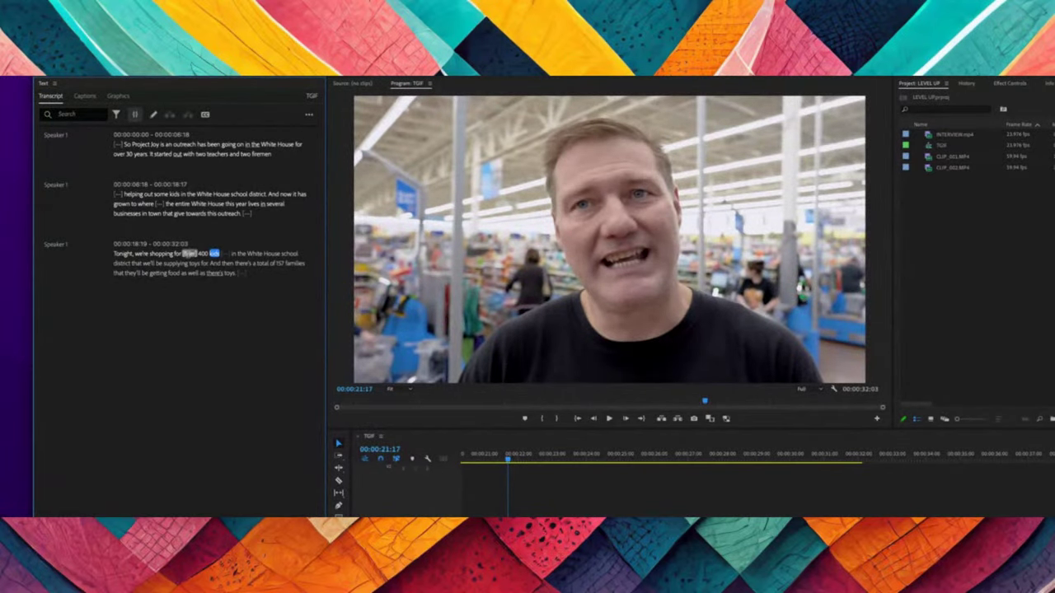
right_click(189, 254)
key("Escape")
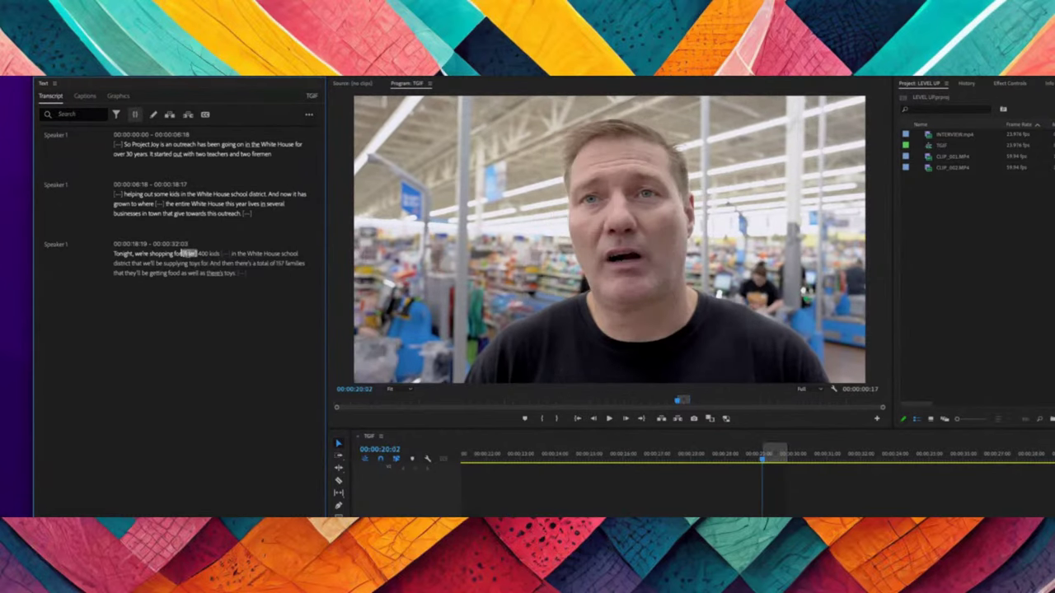
key("Delete")
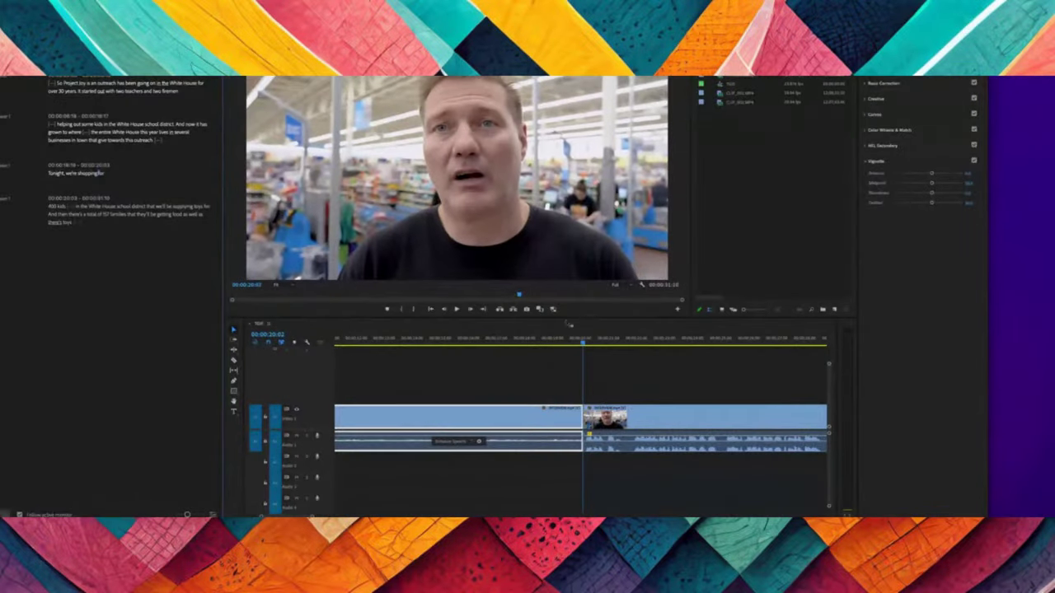
Play back and replay the edited section to review the removal
key("space")
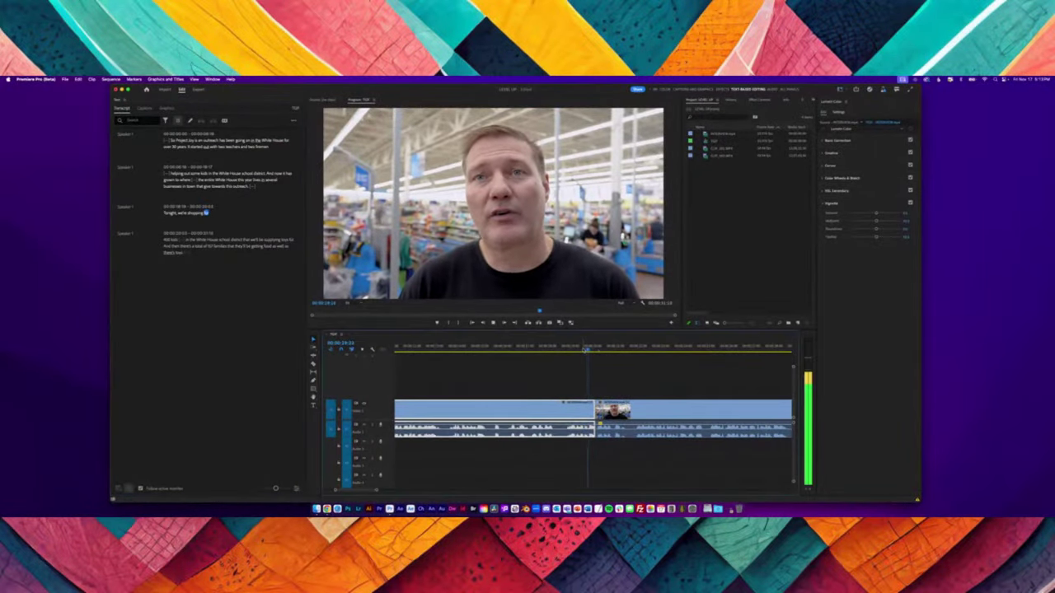
left_click(582, 347)
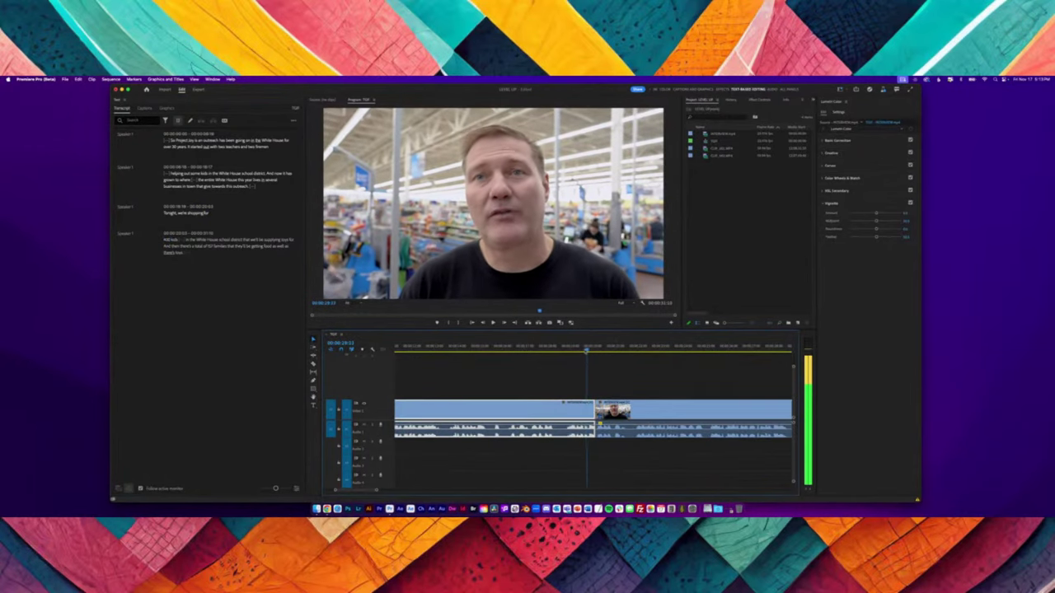
left_click(578, 348)
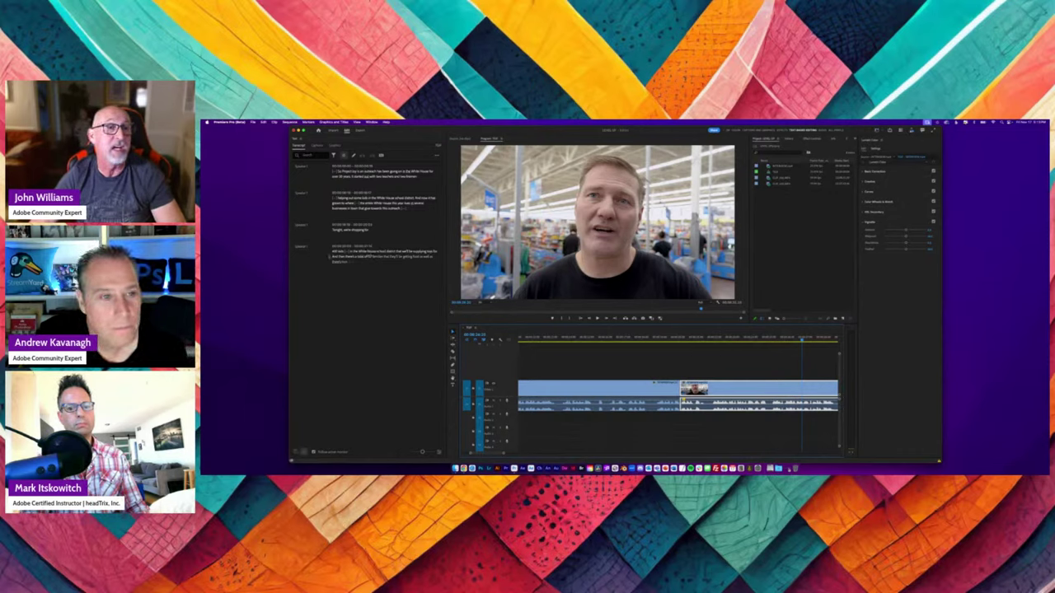
left_click(334, 255)
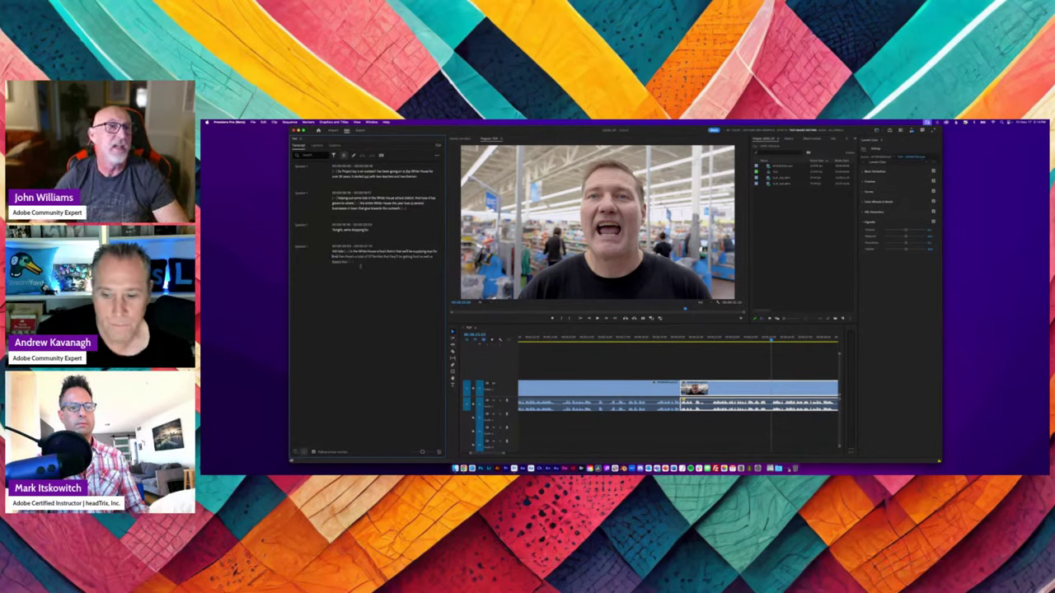
Paste a copy of the last transcript paragraph after paragraph 2 and play it back
left_click_drag(352, 262, 332, 250)
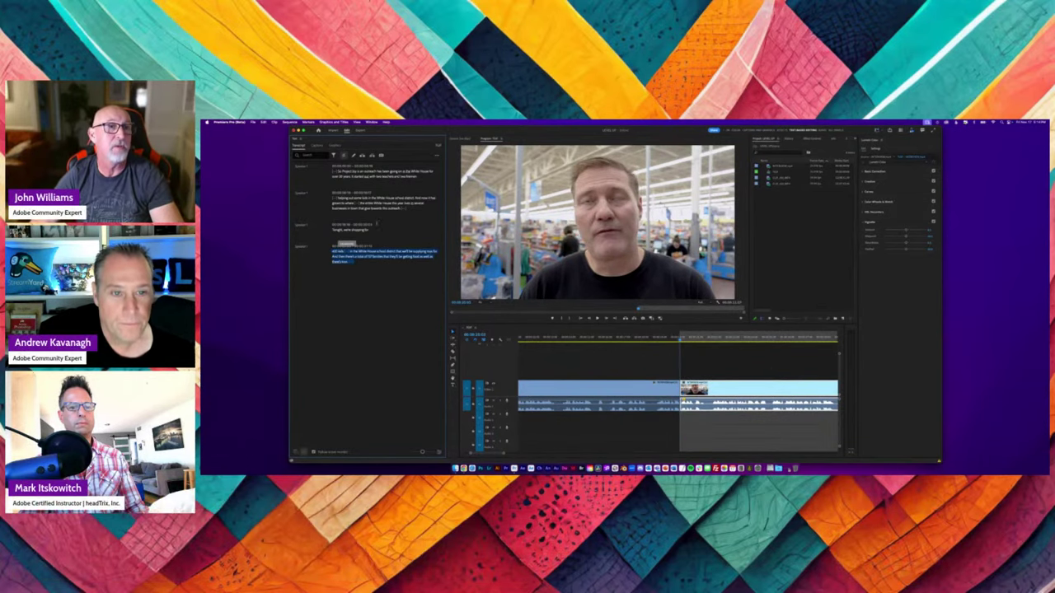
left_click(410, 211)
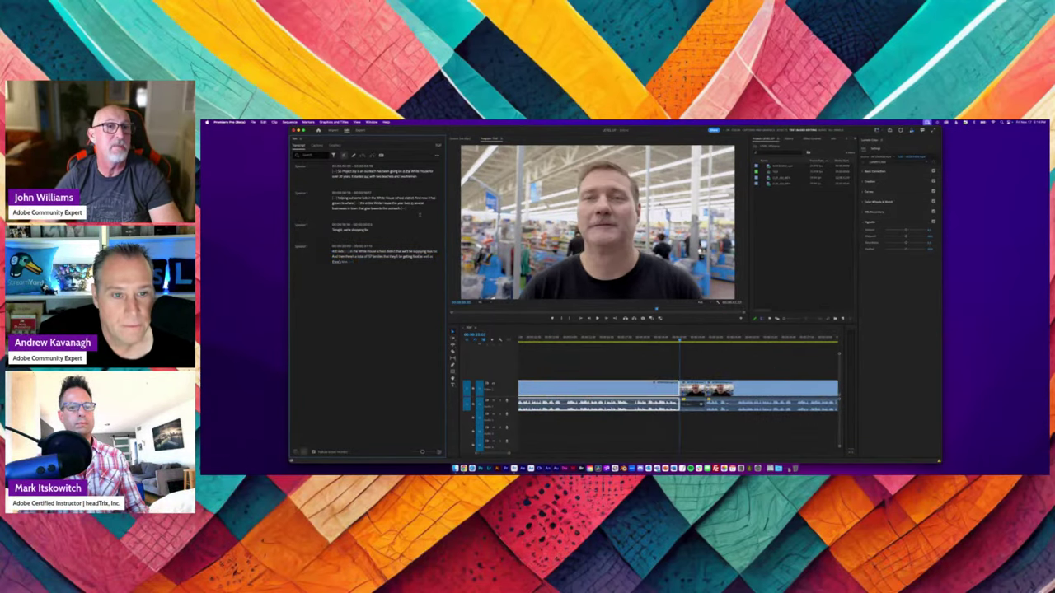
key("cmd+v")
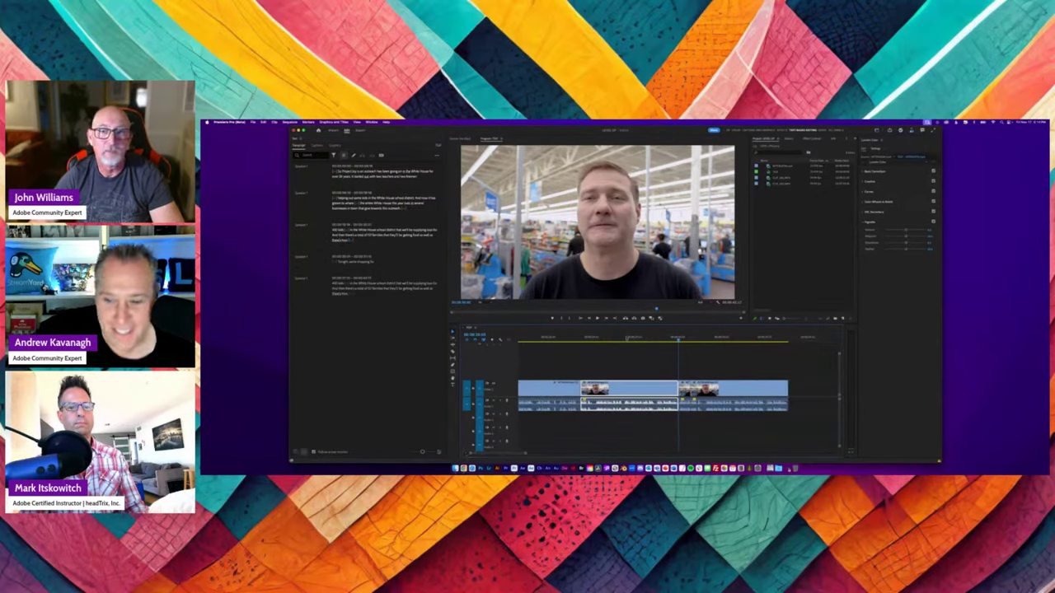
key("space")
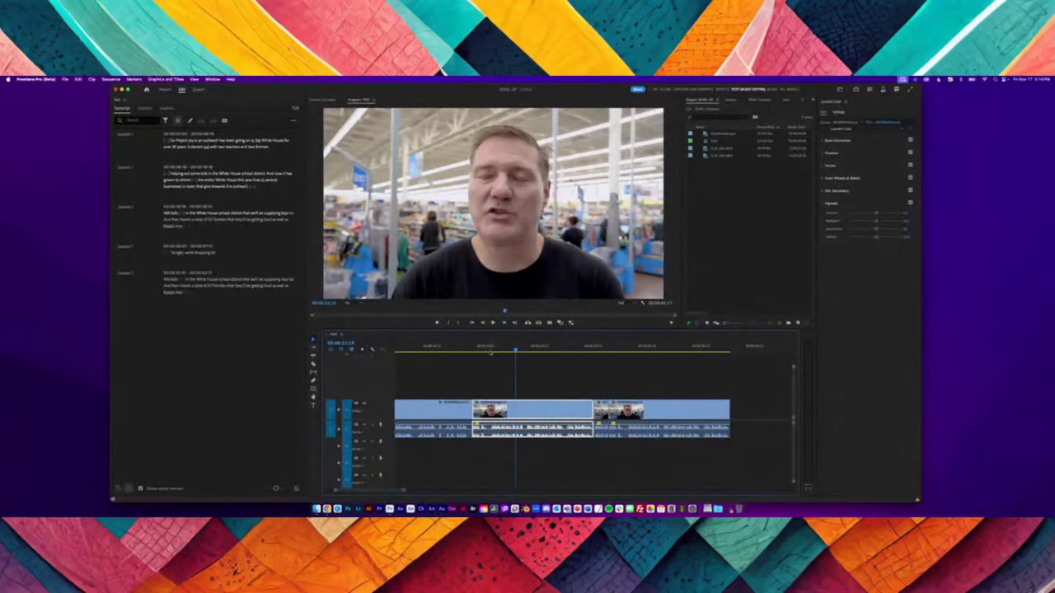
key("space")
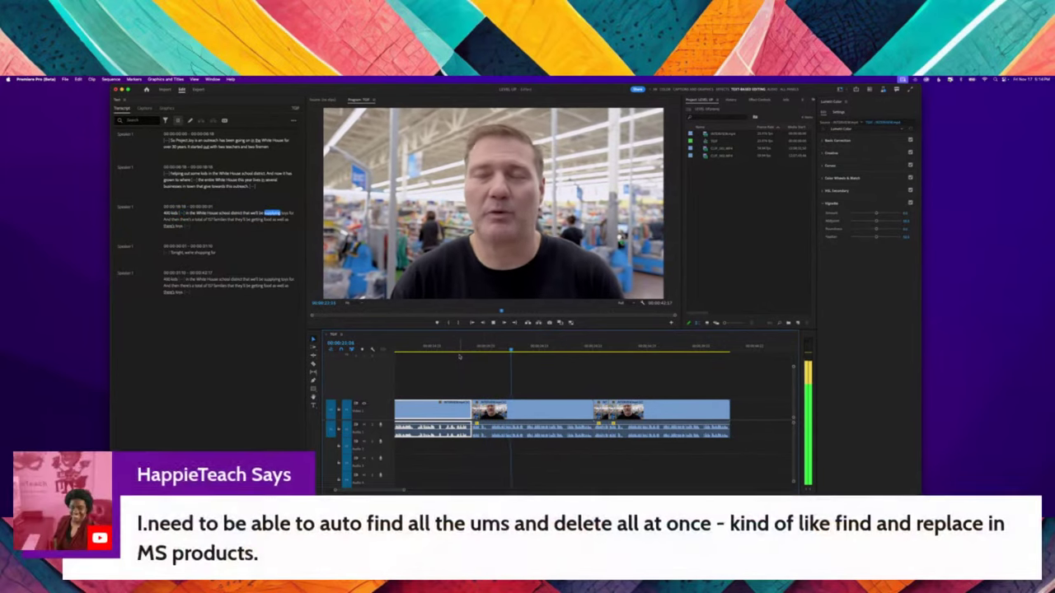
key("space")
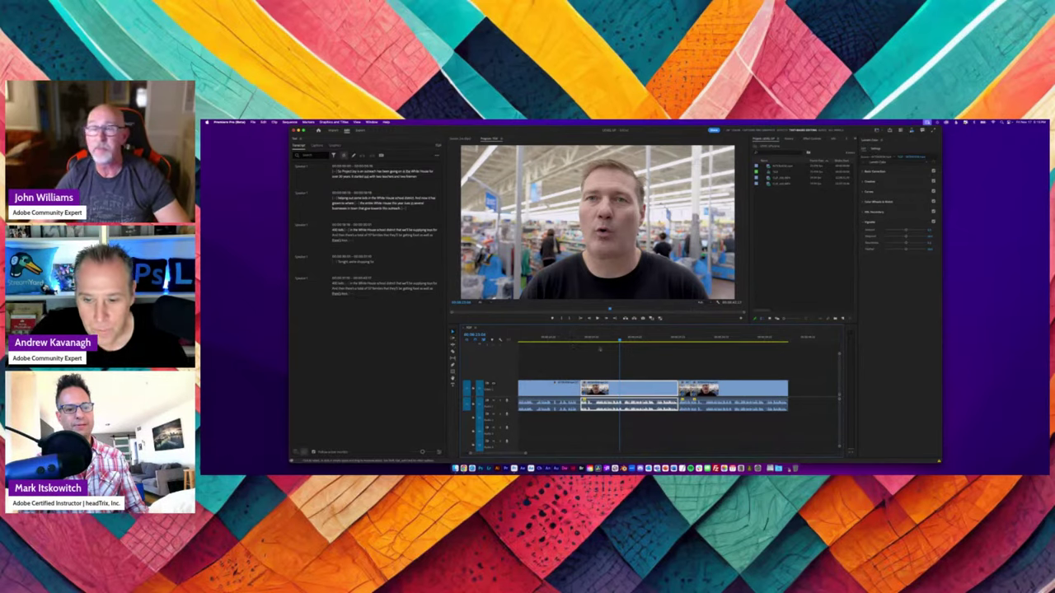
Undo four edits to tighten the interview into three clip segments
key("super+z")
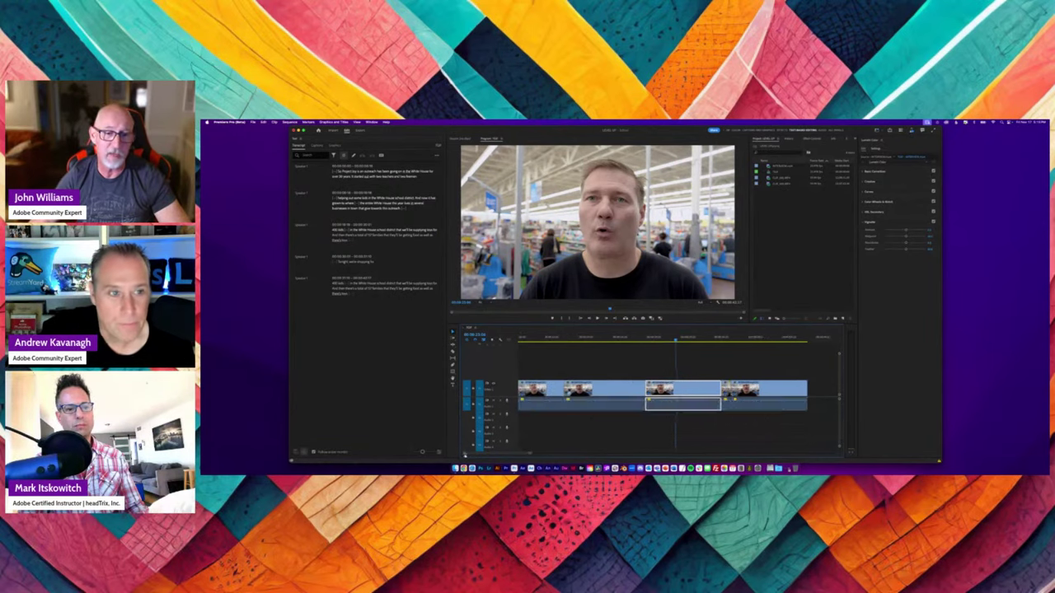
key("super+z")
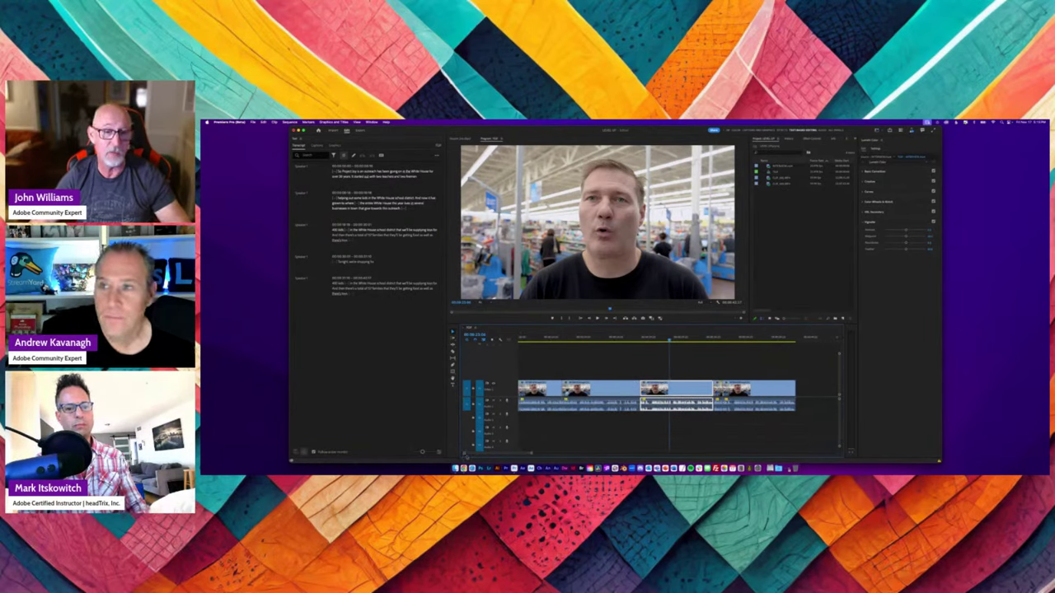
key("super+z")
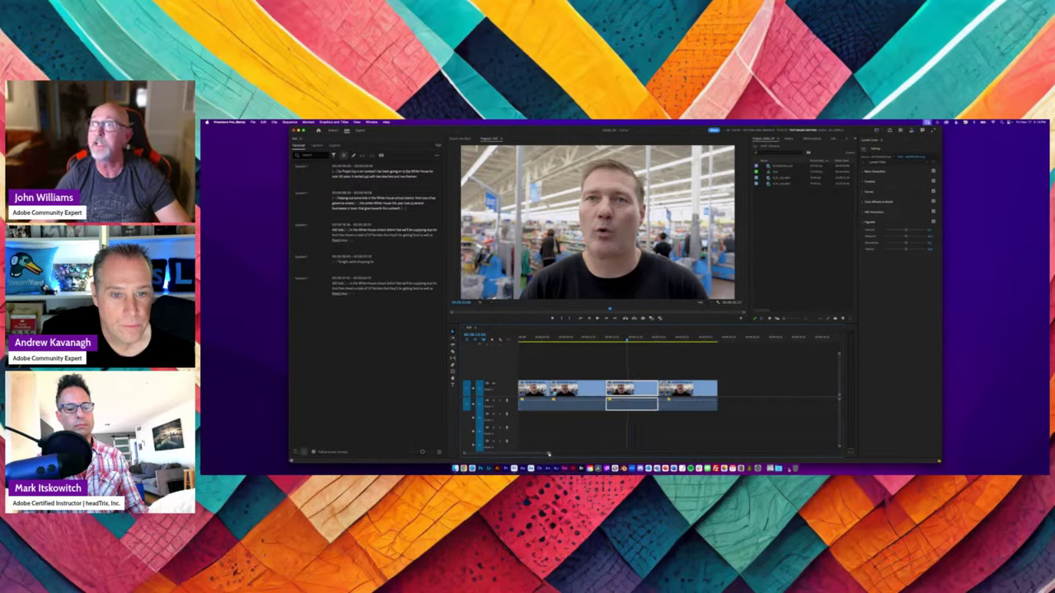
key("super+z")
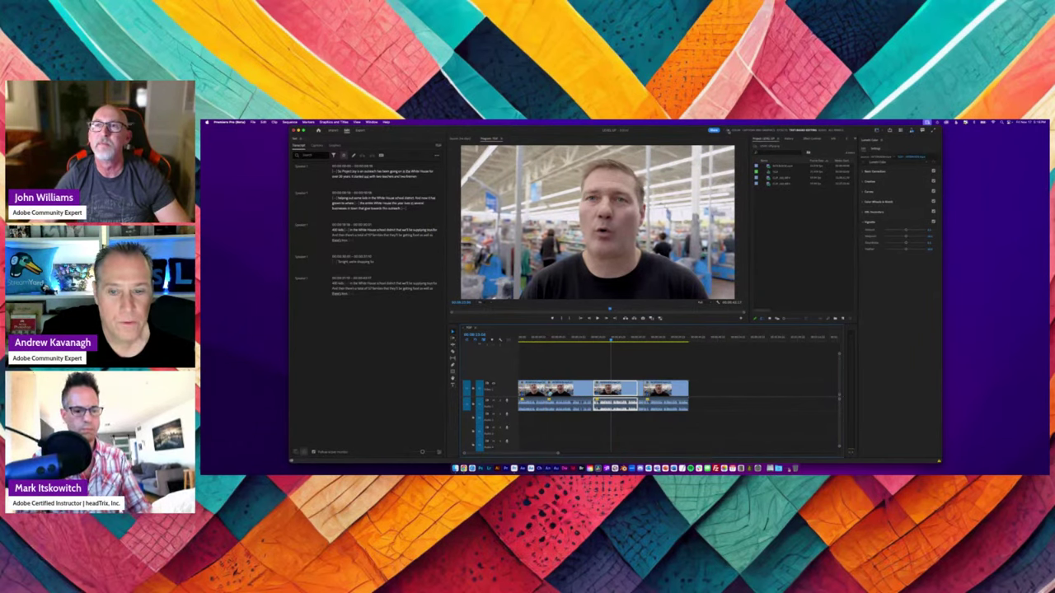
Switch to the Editing workspace and open the Essential Sound music browse list
left_click(726, 129)
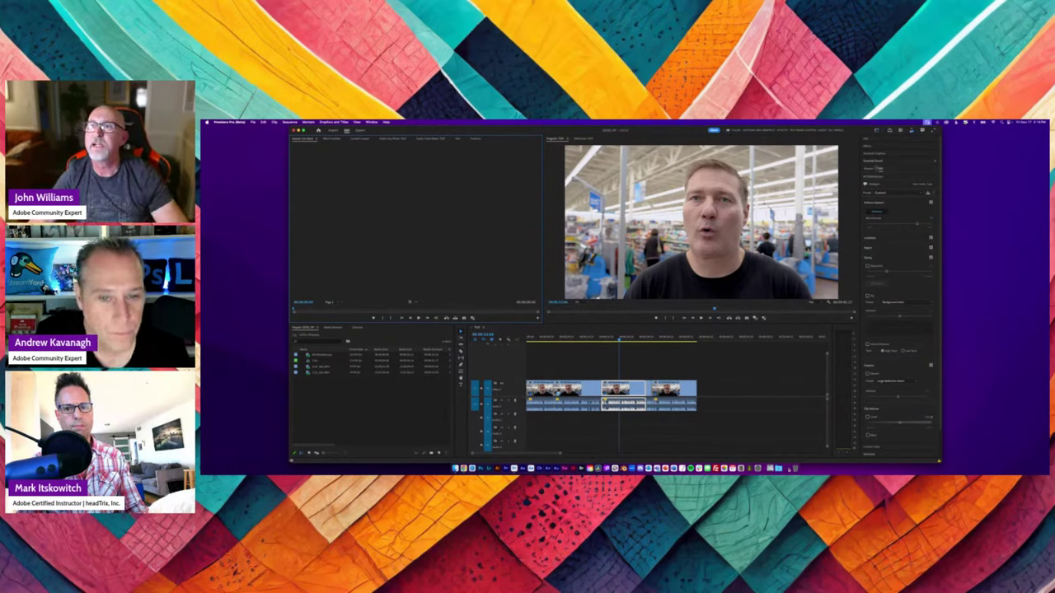
left_click(871, 172)
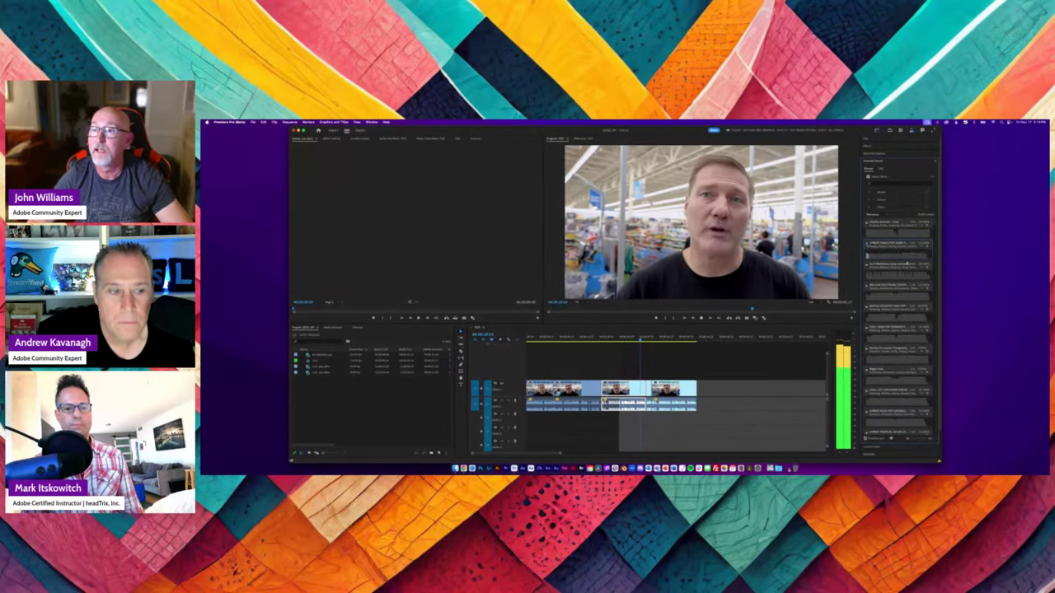
Drag a stock music track onto a second audio track under the interview and play it
key("space")
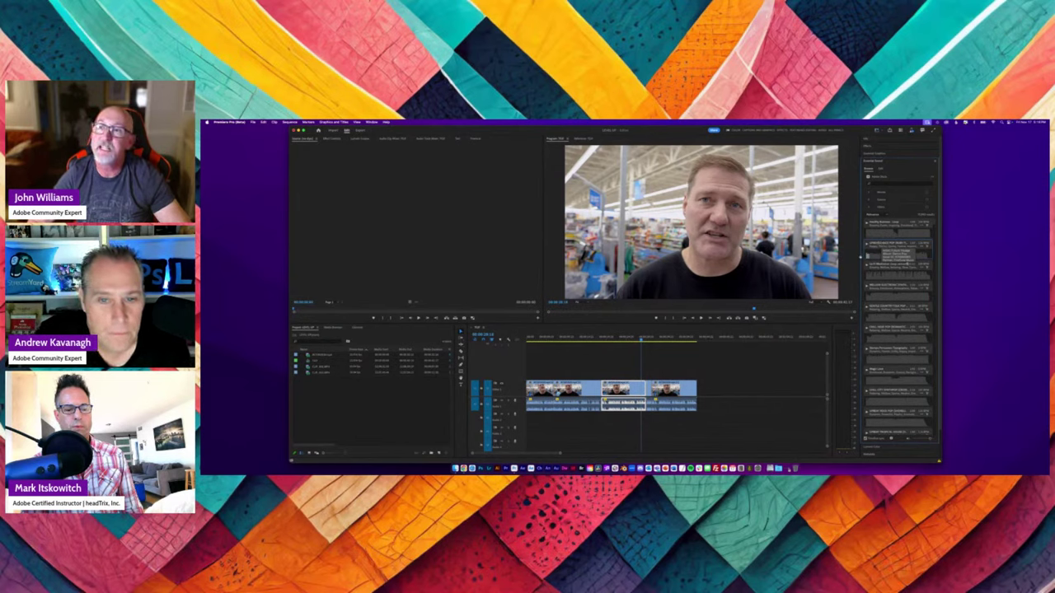
left_click_drag(898, 248, 527, 418)
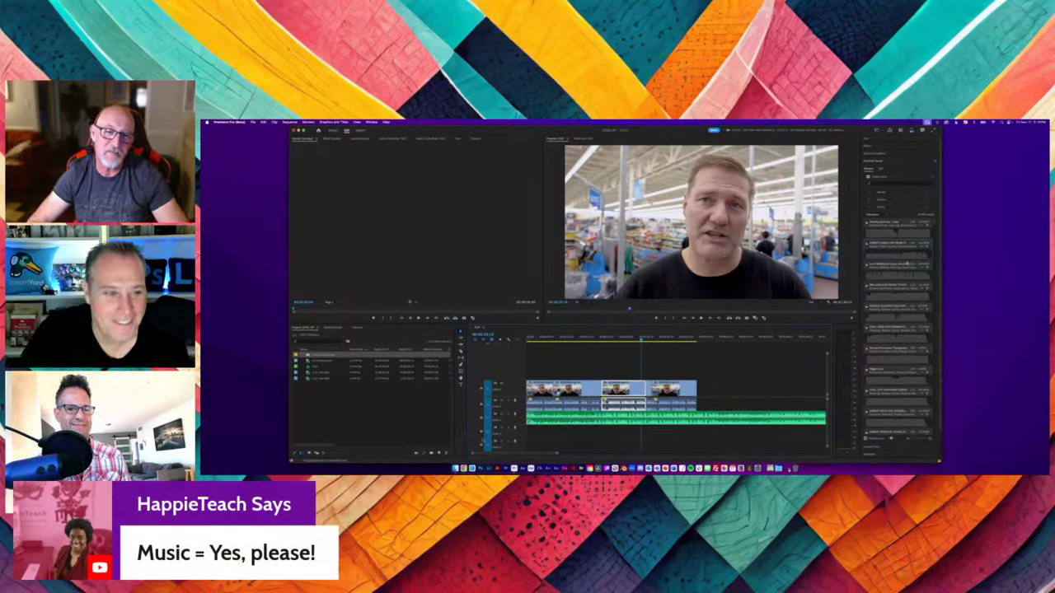
key("ctrl+z")
left_click_drag(563, 454, 598, 455)
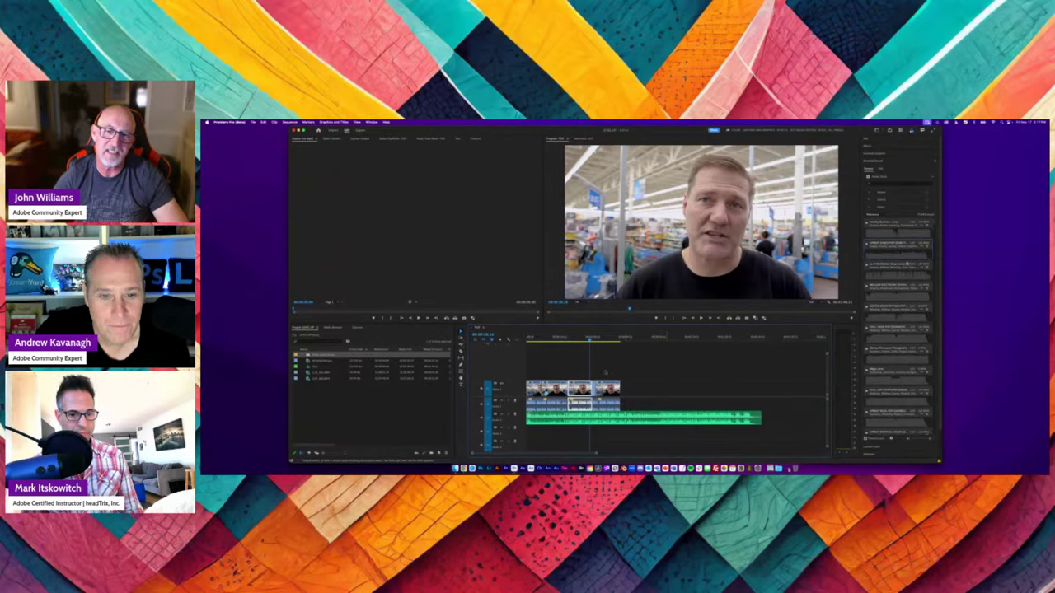
key("space")
key("space")
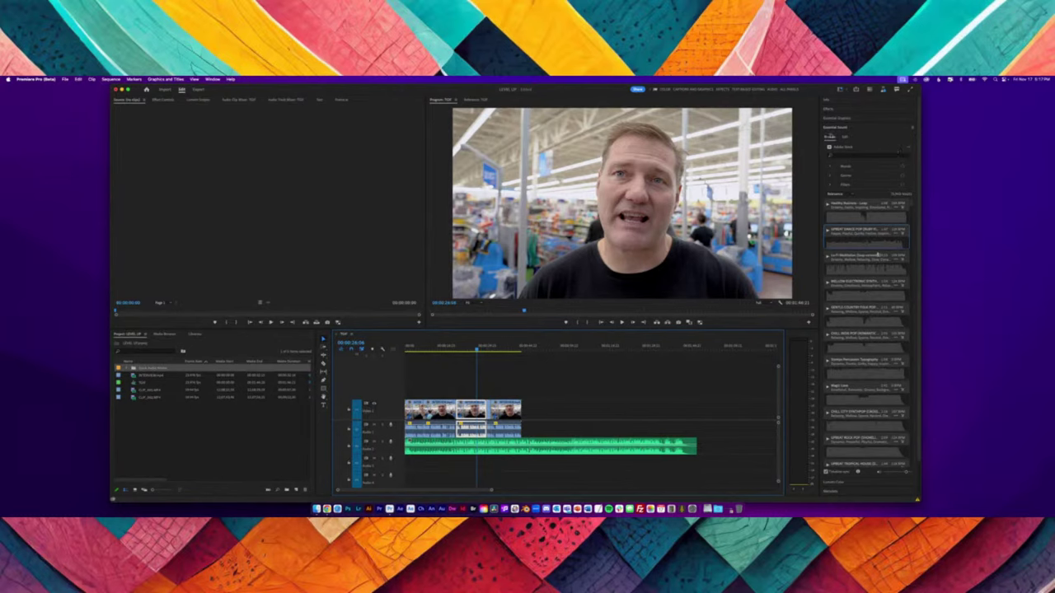
In Essential Sound's Edit tab, tag the green audio clip as Music and select it
left_click(844, 138)
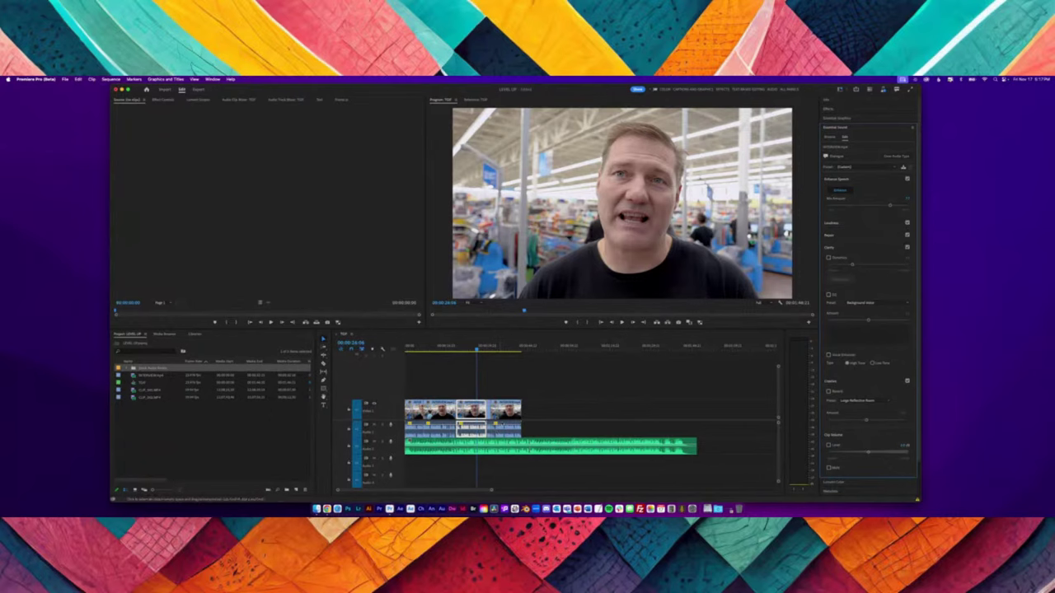
key("super+shift+a")
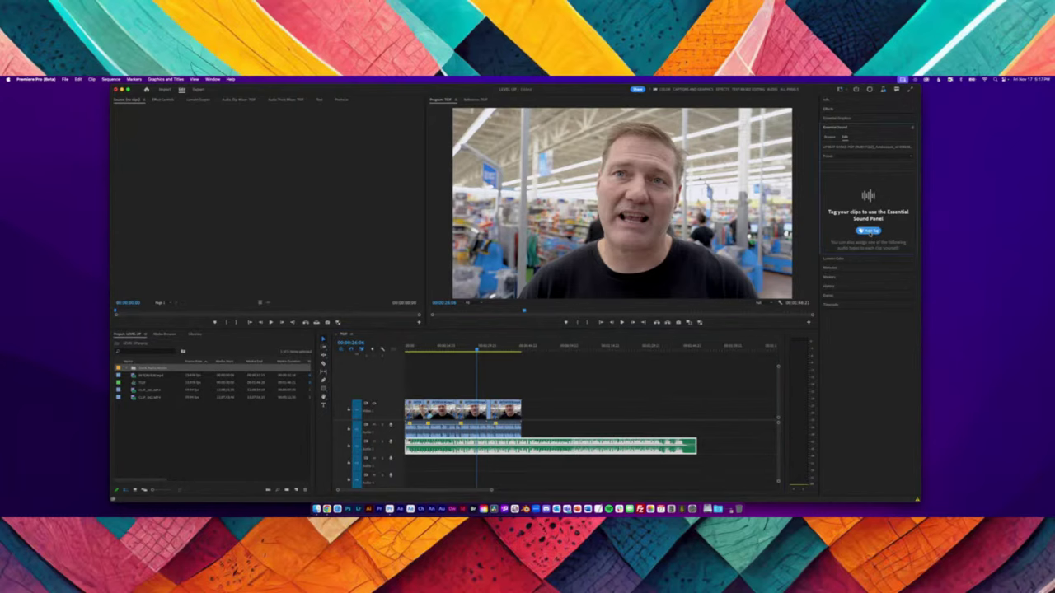
left_click(868, 231)
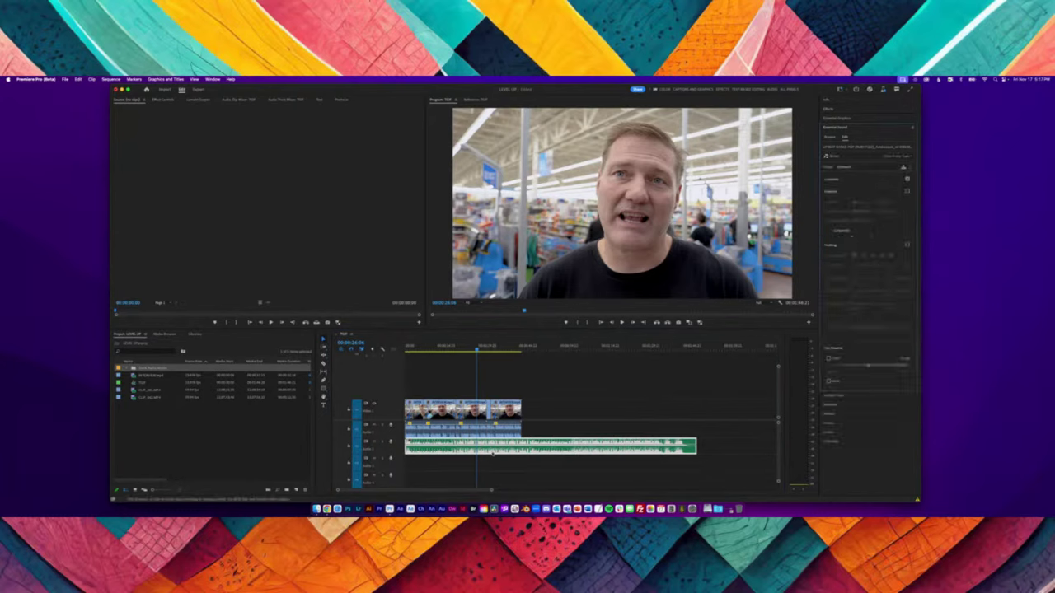
left_click(493, 454)
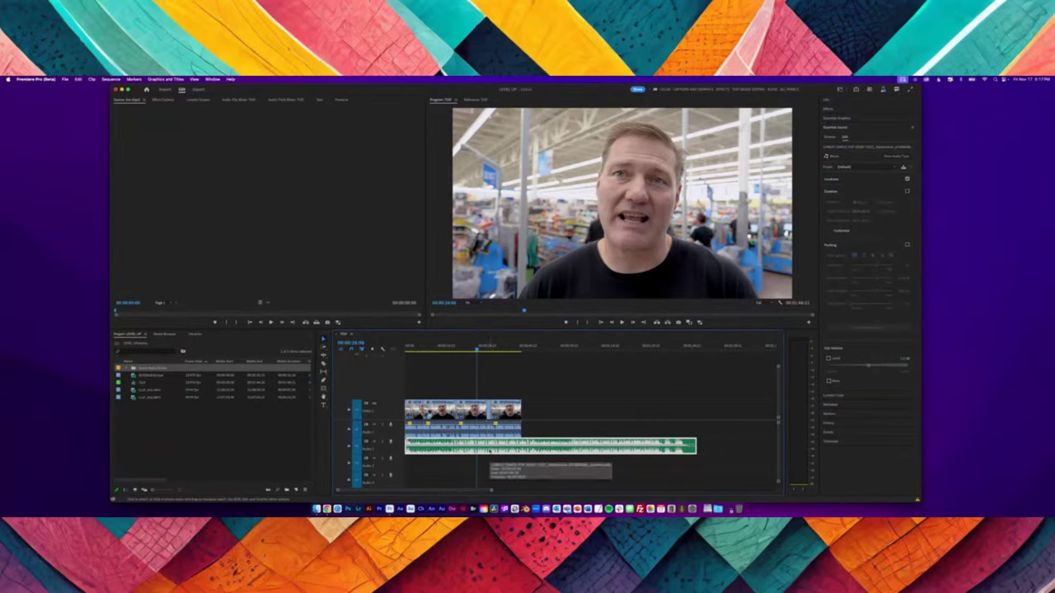
Play the end of the music clip to hear where it runs out
right_click(492, 451)
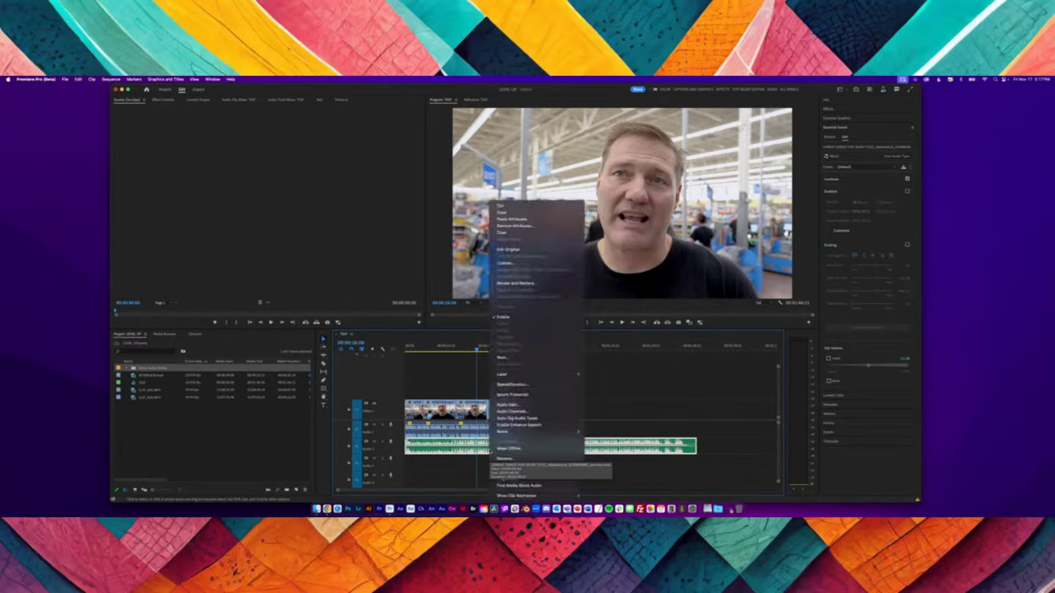
key("Escape")
left_click(679, 347)
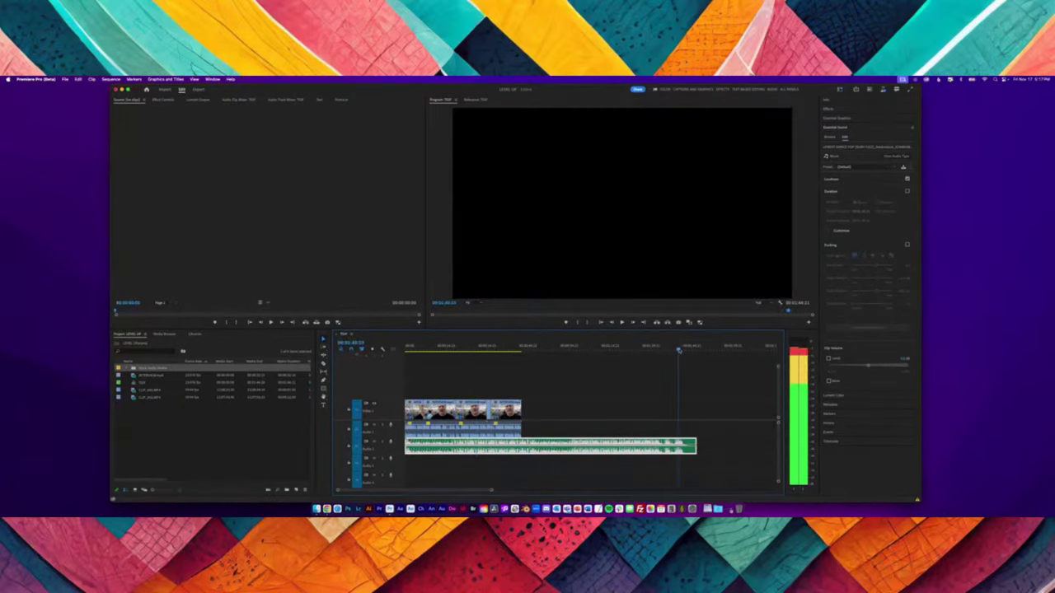
key("space")
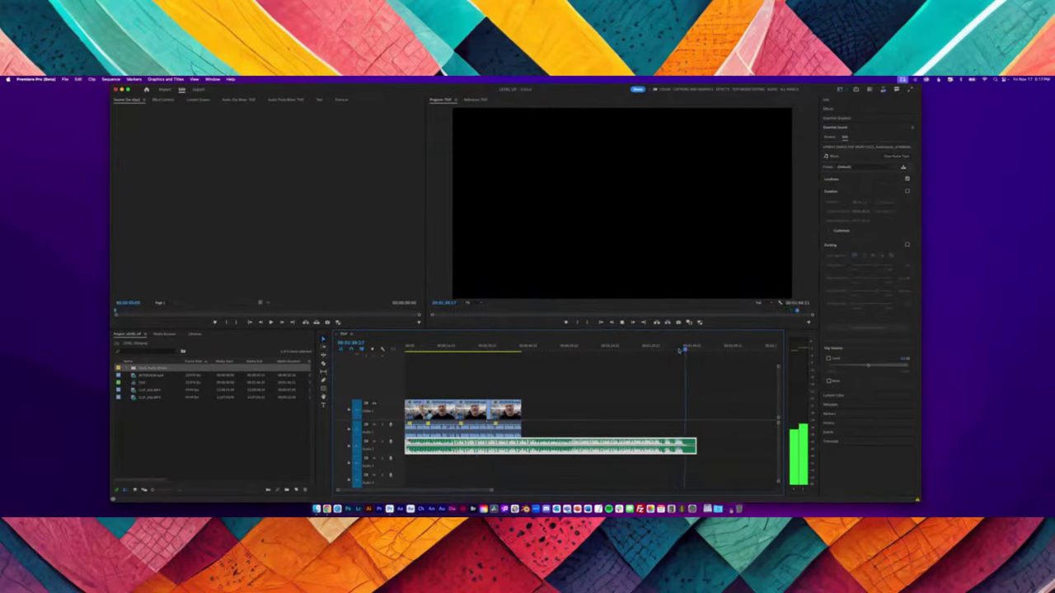
key("space")
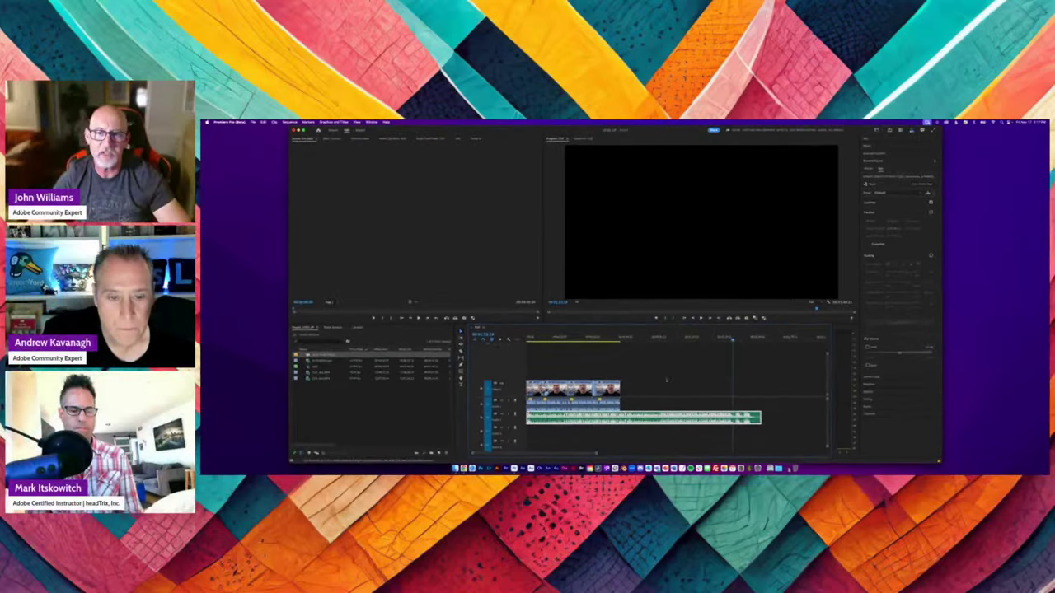
Enable Remix on the music clip from its Remix context menu
right_click(519, 447)
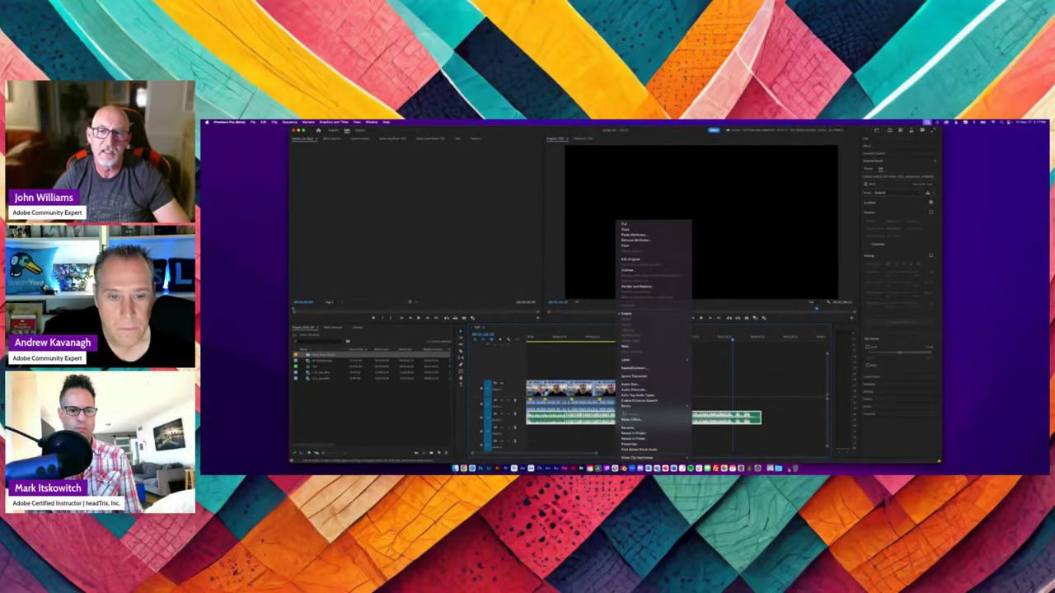
mouse_move(651, 406)
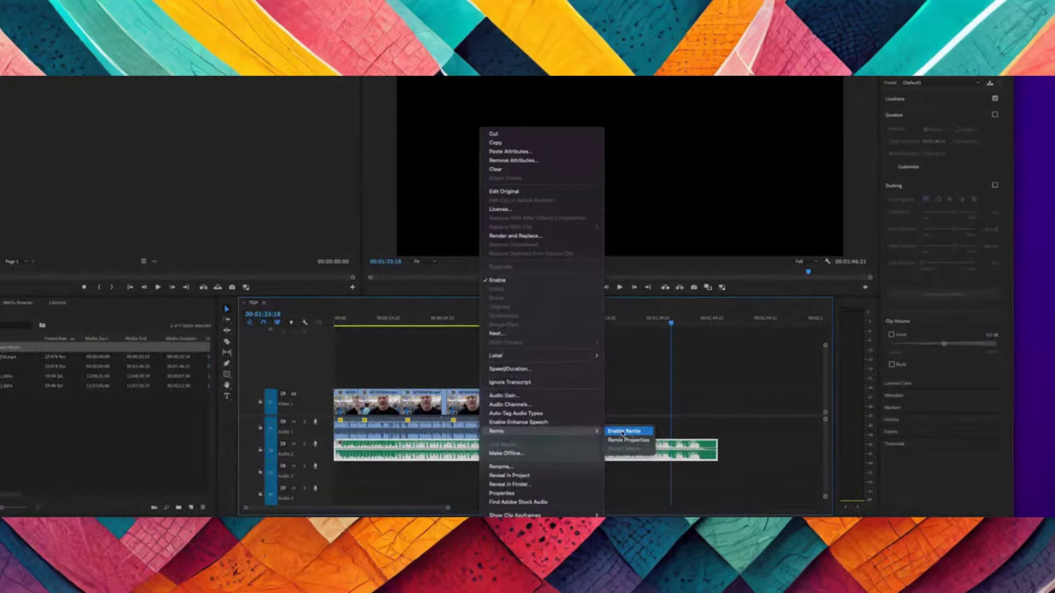
left_click(623, 432)
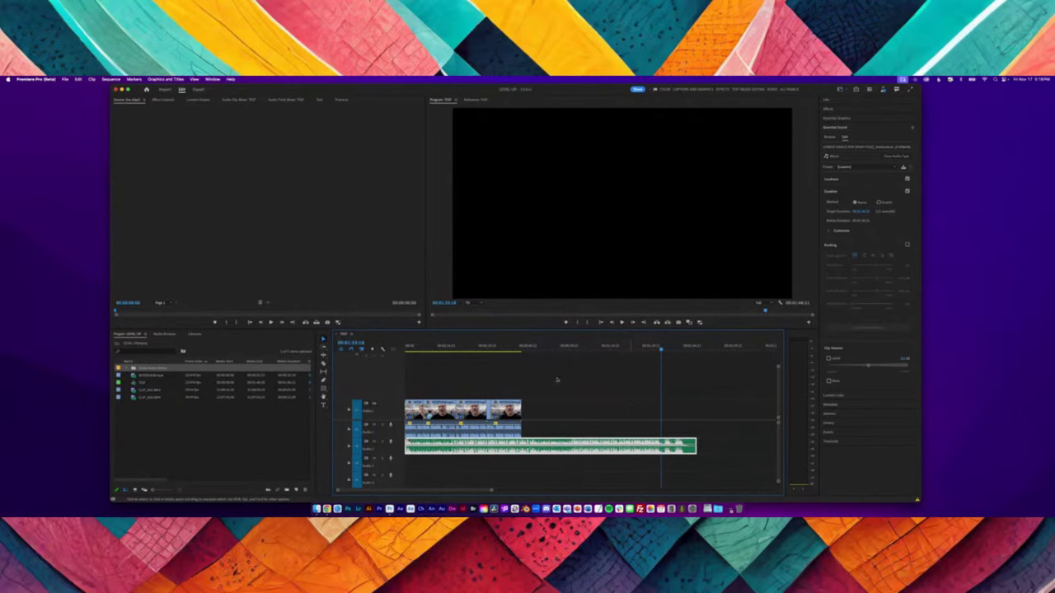
Adjust the Remix target duration so the music ends with the interview video
left_click(521, 347)
key("space")
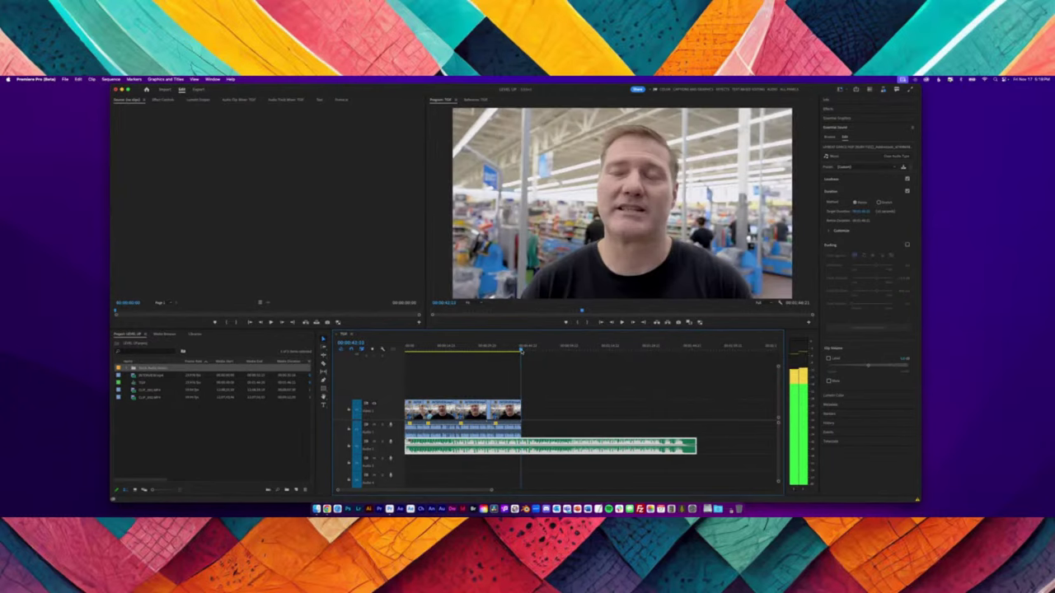
key("space")
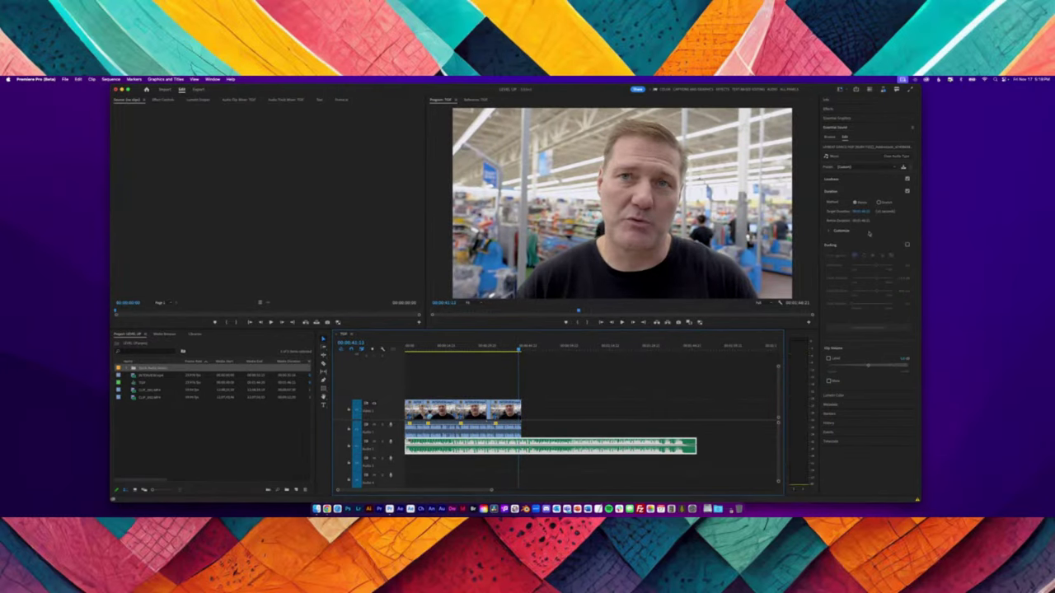
left_click(861, 211)
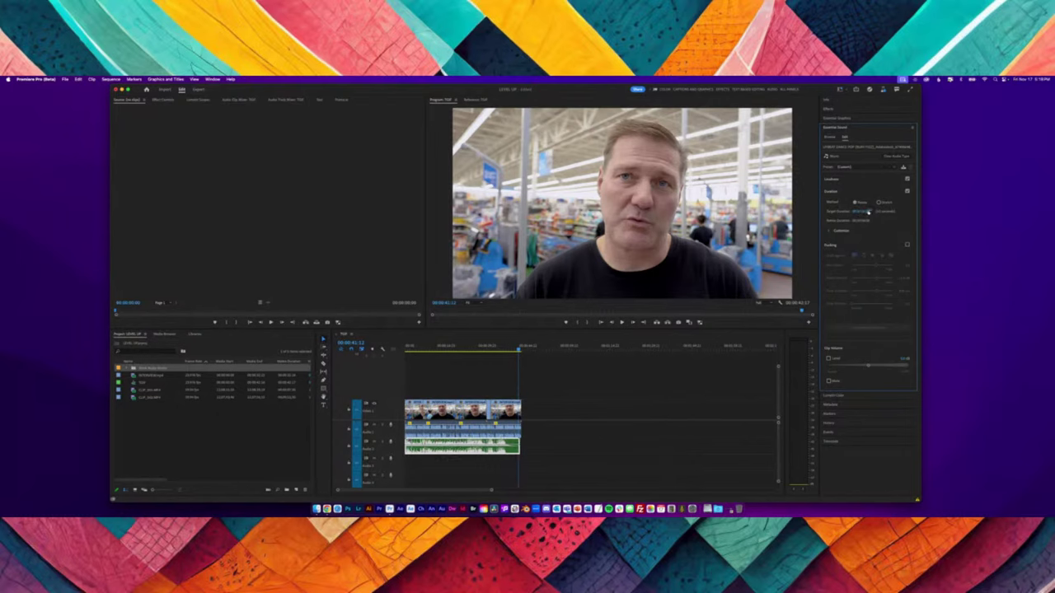
left_click_drag(858, 212, 865, 213)
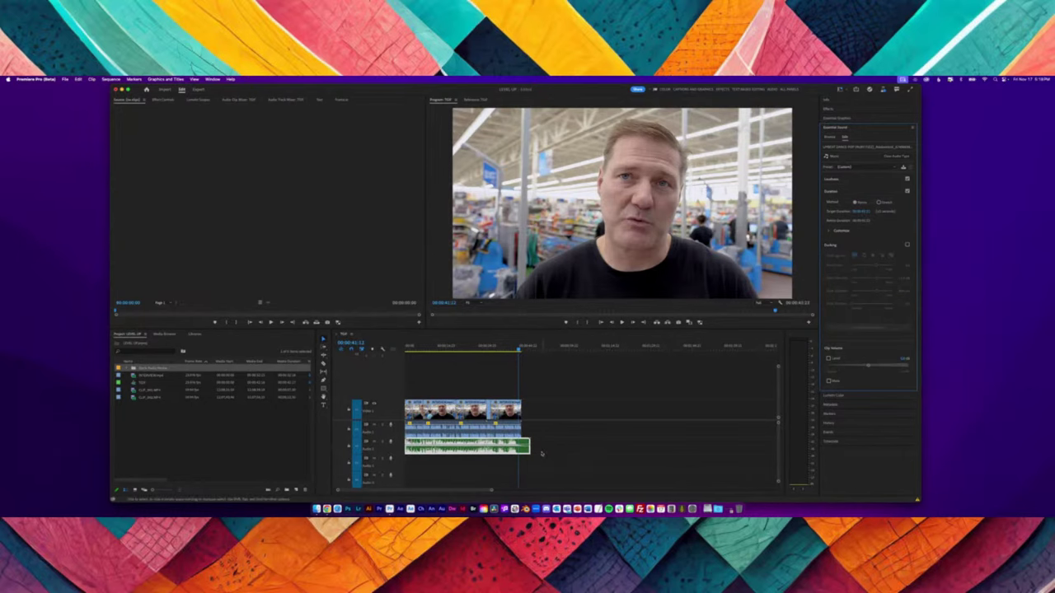
left_click_drag(530, 449, 521, 449)
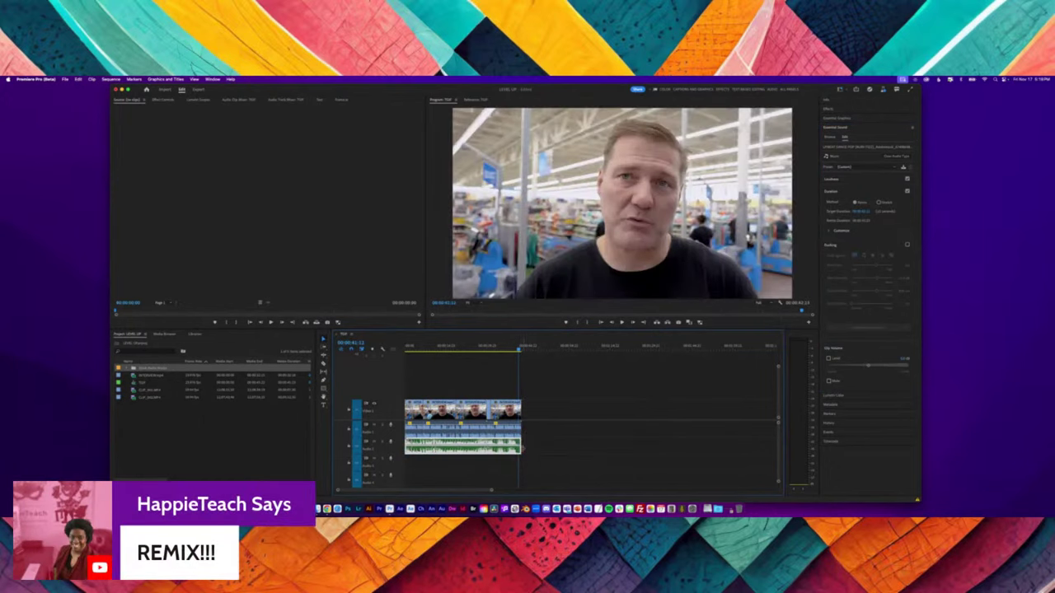
Play back the remix, then enable Ducking against dialogue at -18.0 dB with 800 ms fade
key("space")
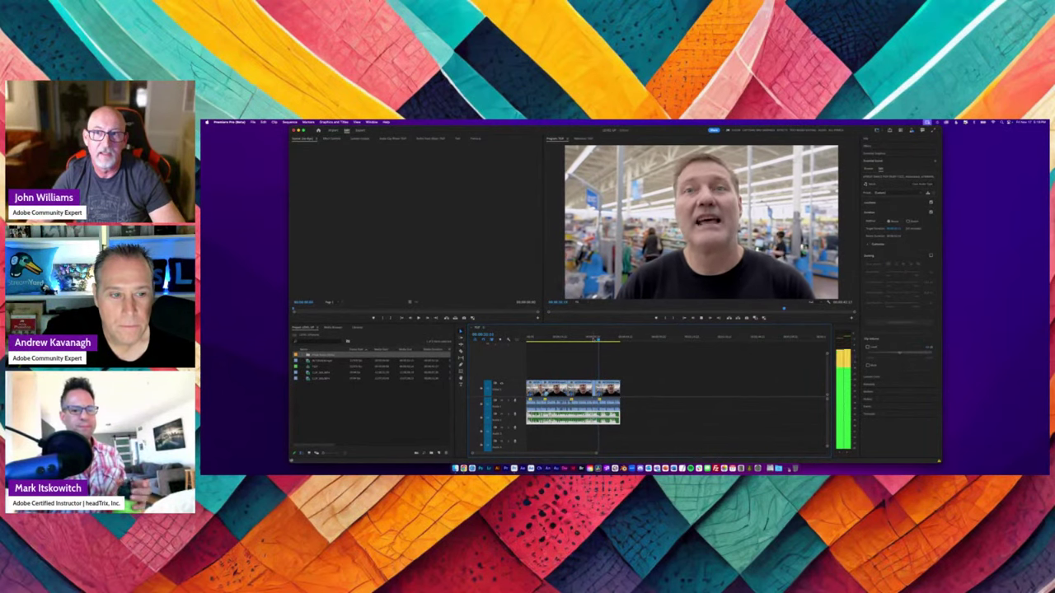
key("space")
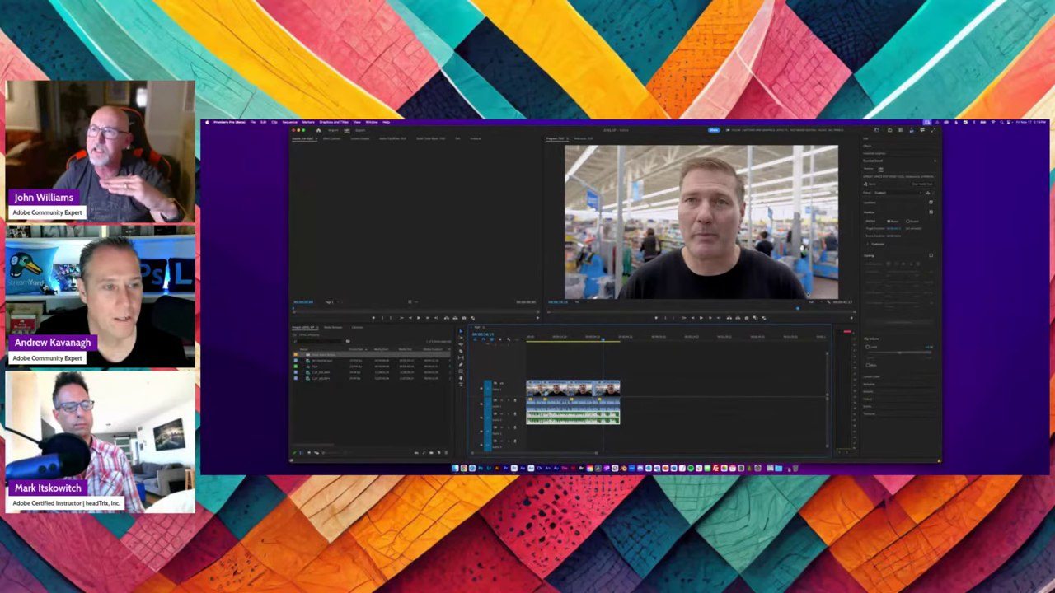
left_click(931, 256)
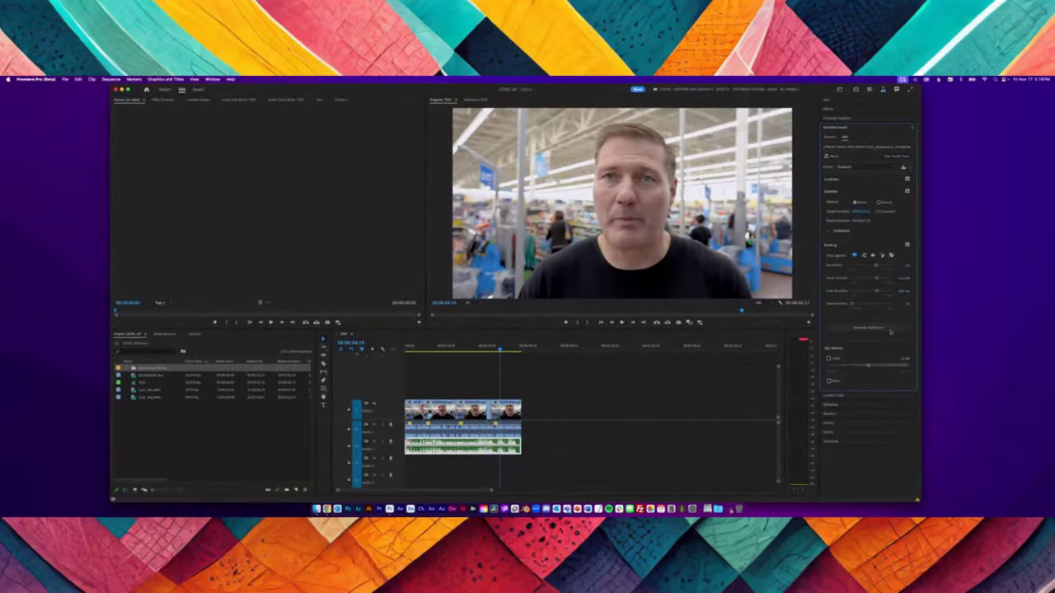
Generate ducking keyframes on the music clip
left_click(890, 330)
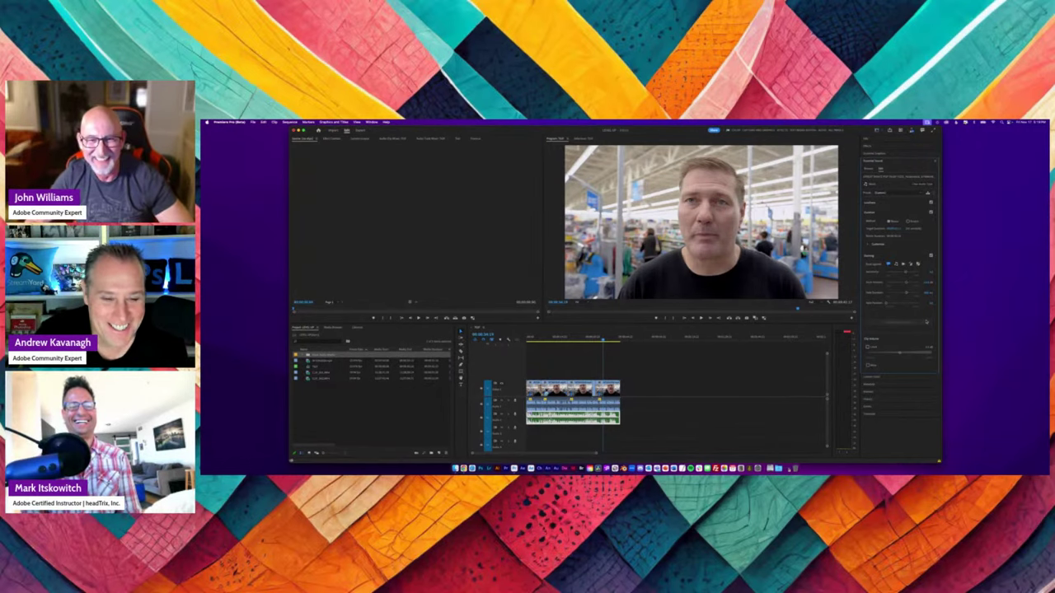
key("space")
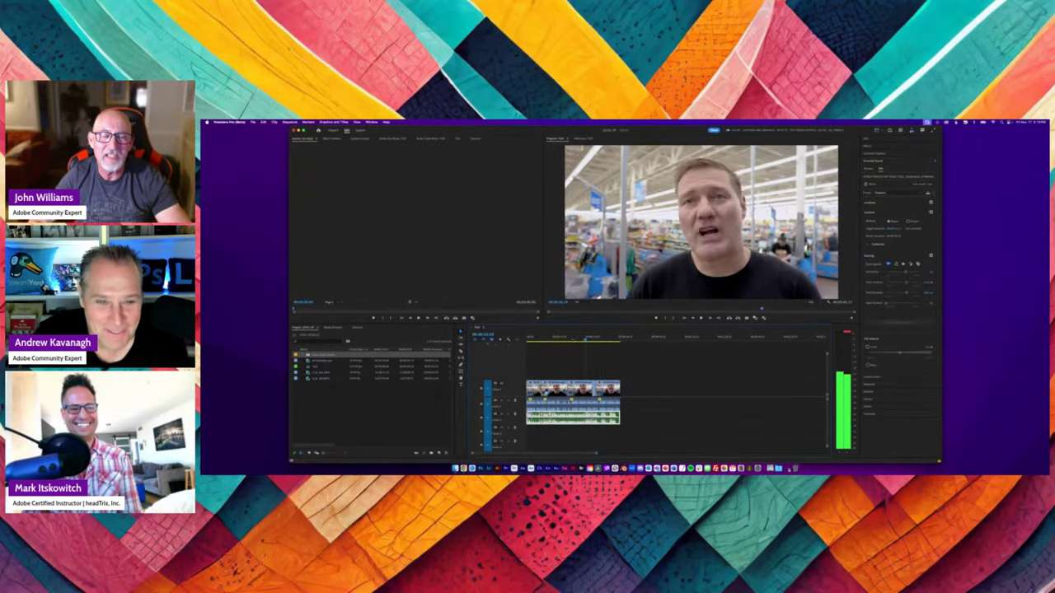
key("Home")
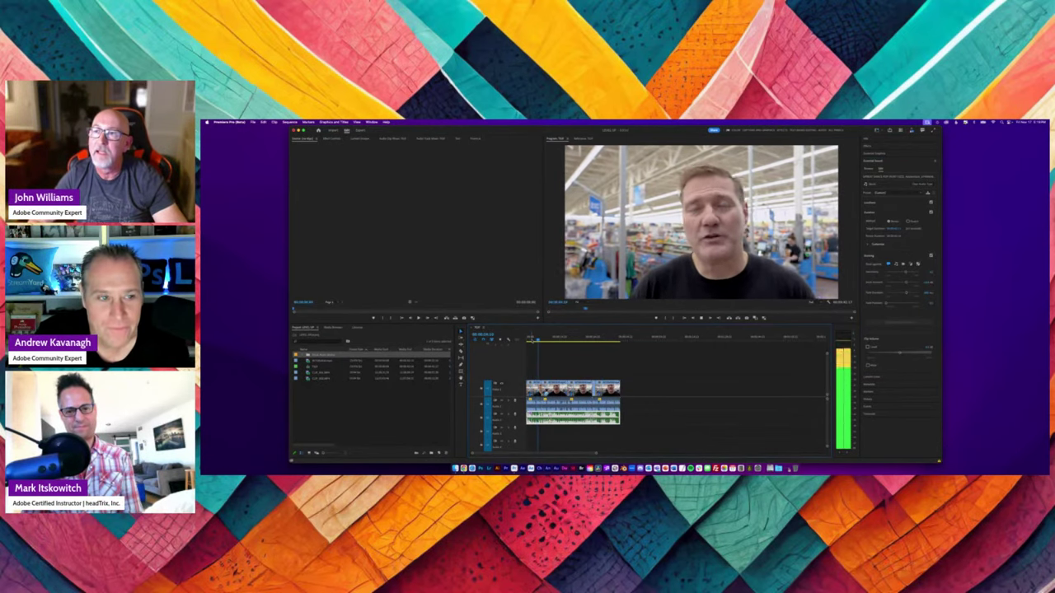
key("space")
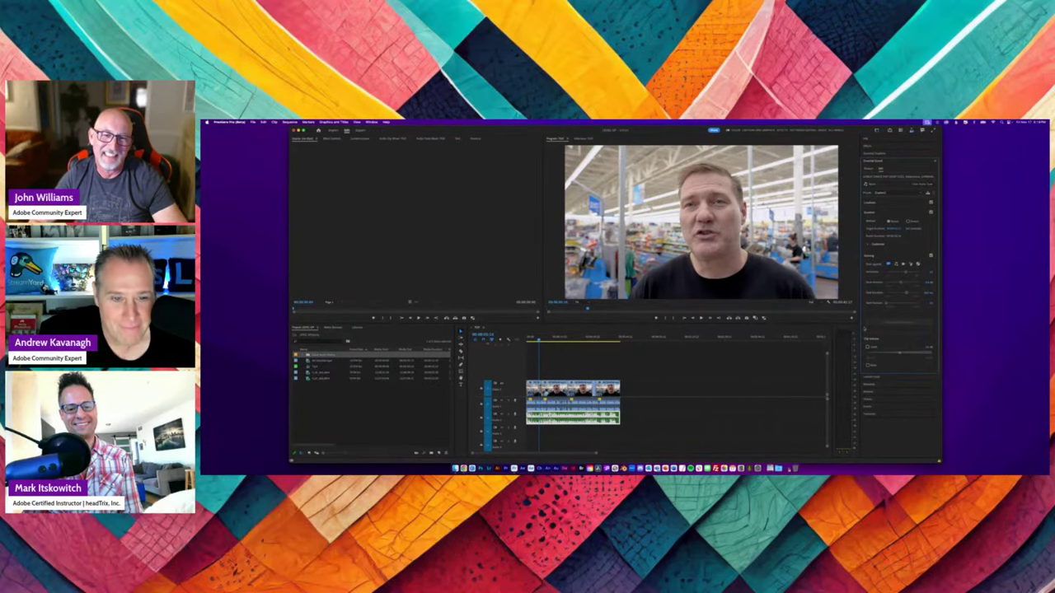
key("space")
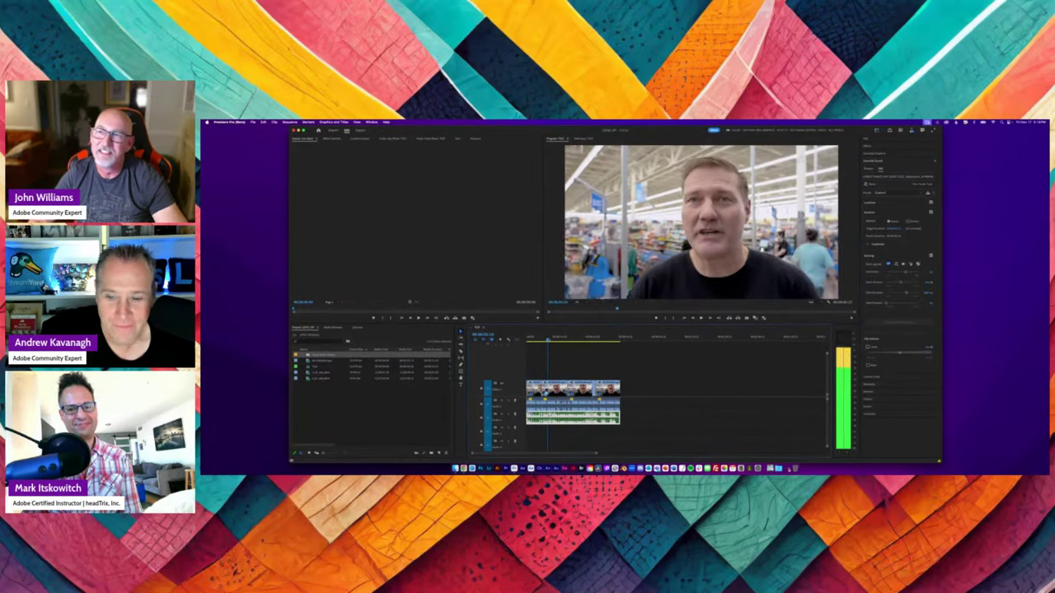
key("space")
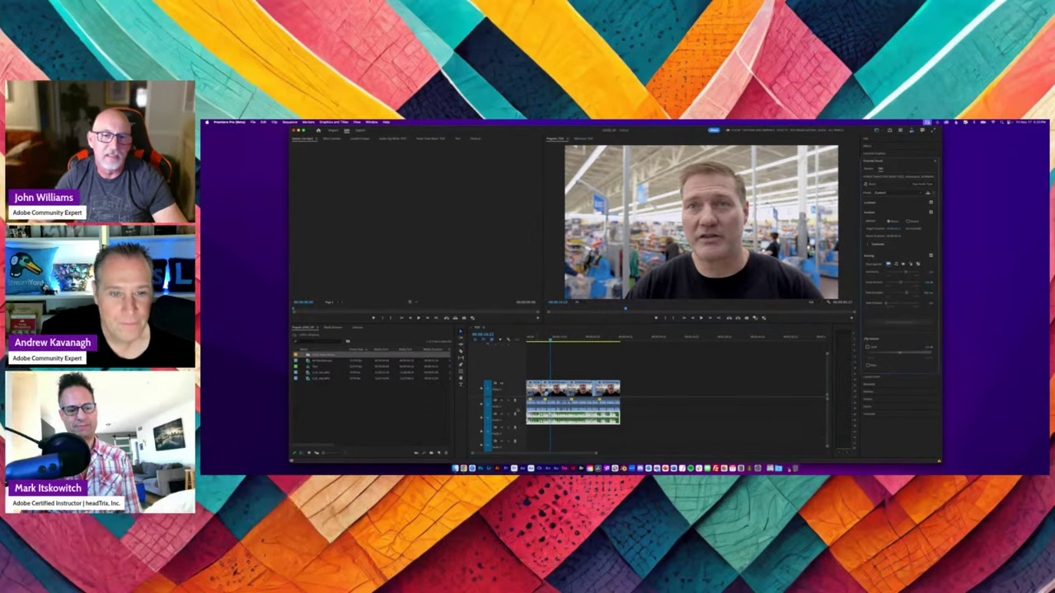
key("space")
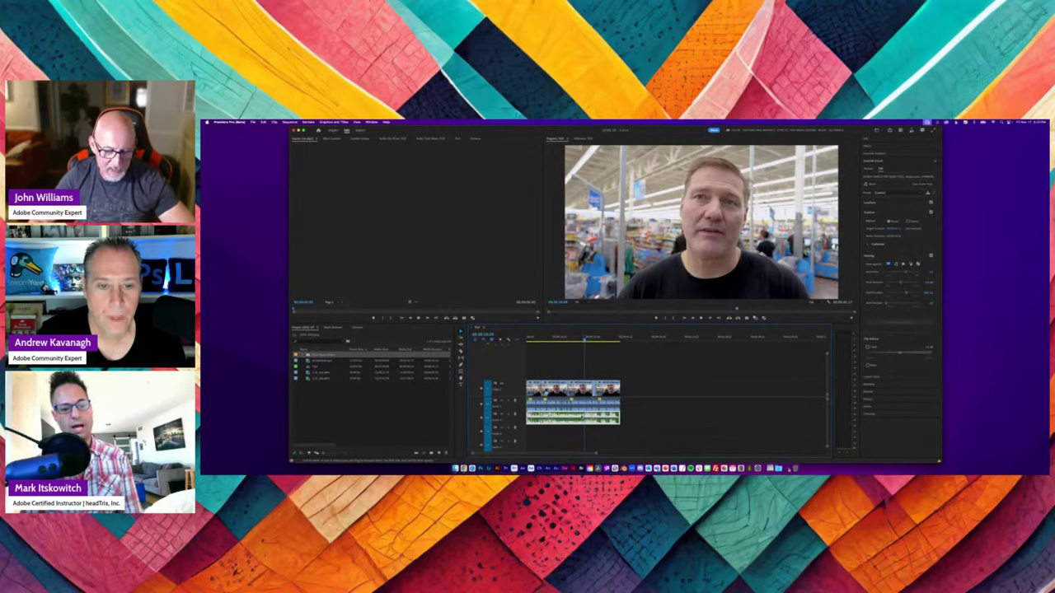
key("equal")
key("equal")
key("minus")
key("minus")
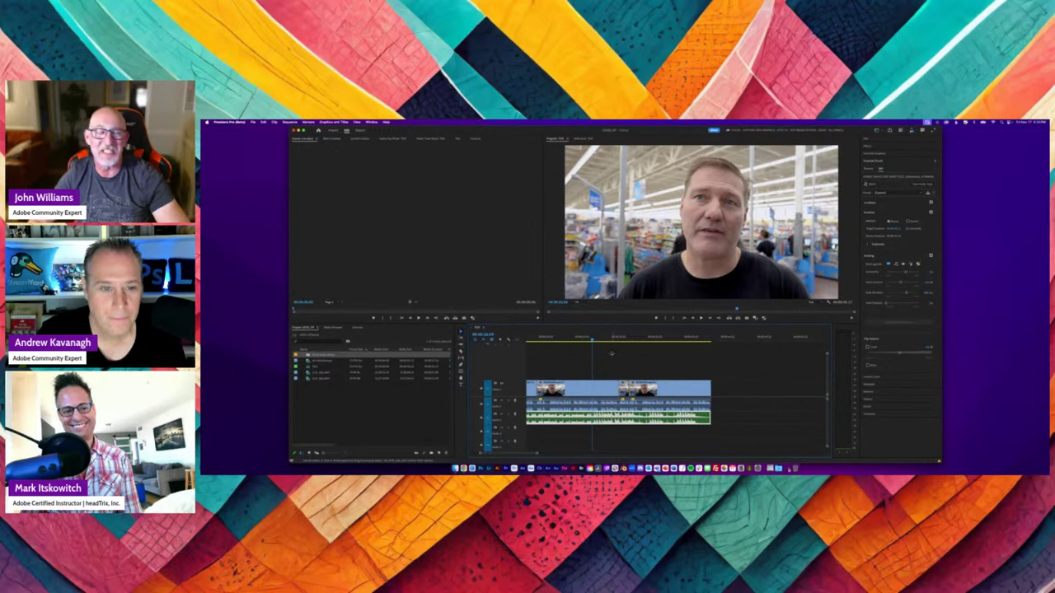
key("space")
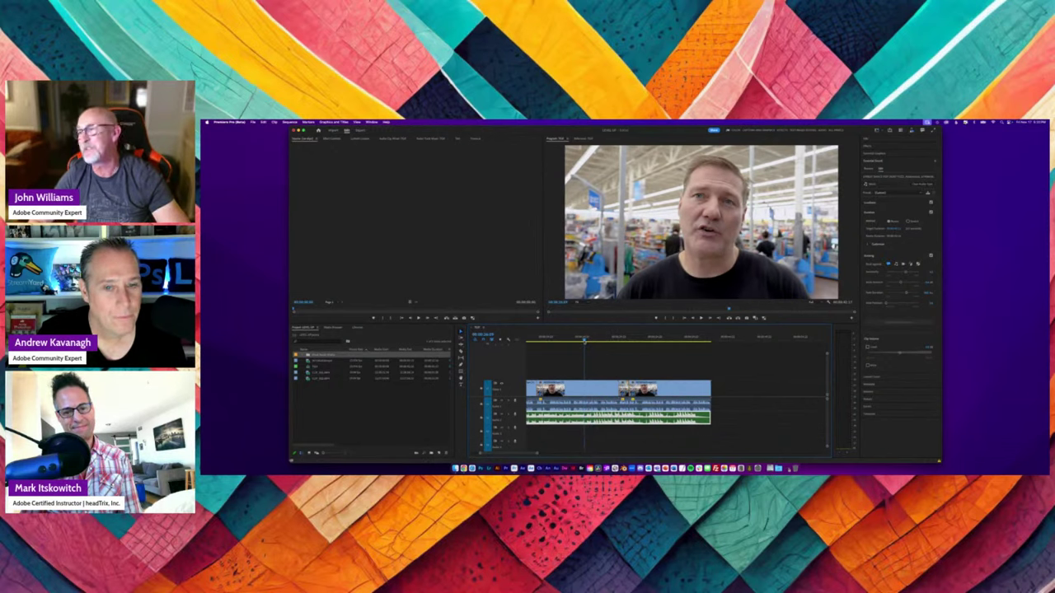
key("space")
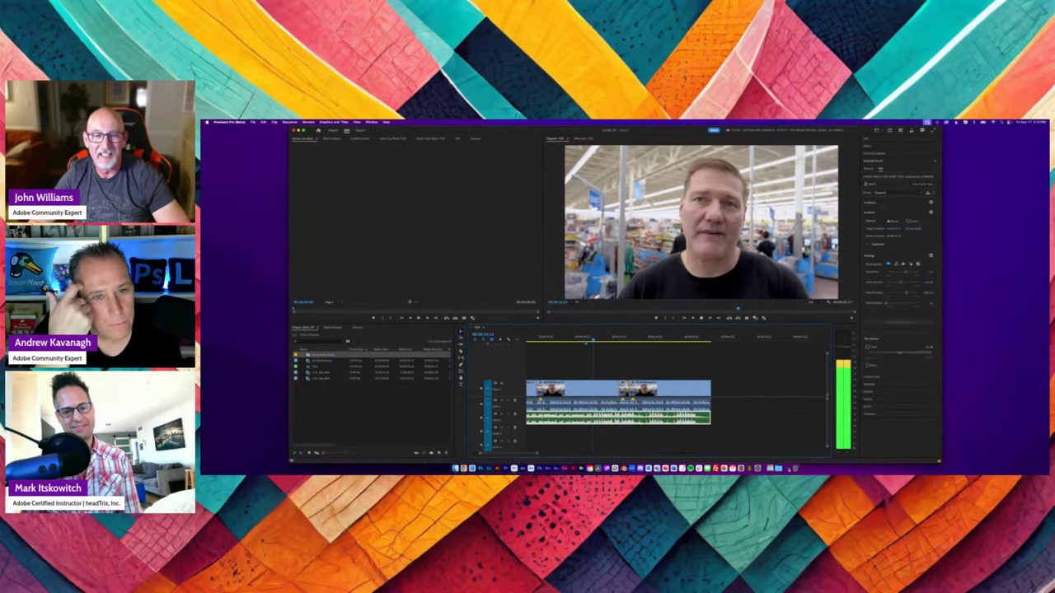
key("space")
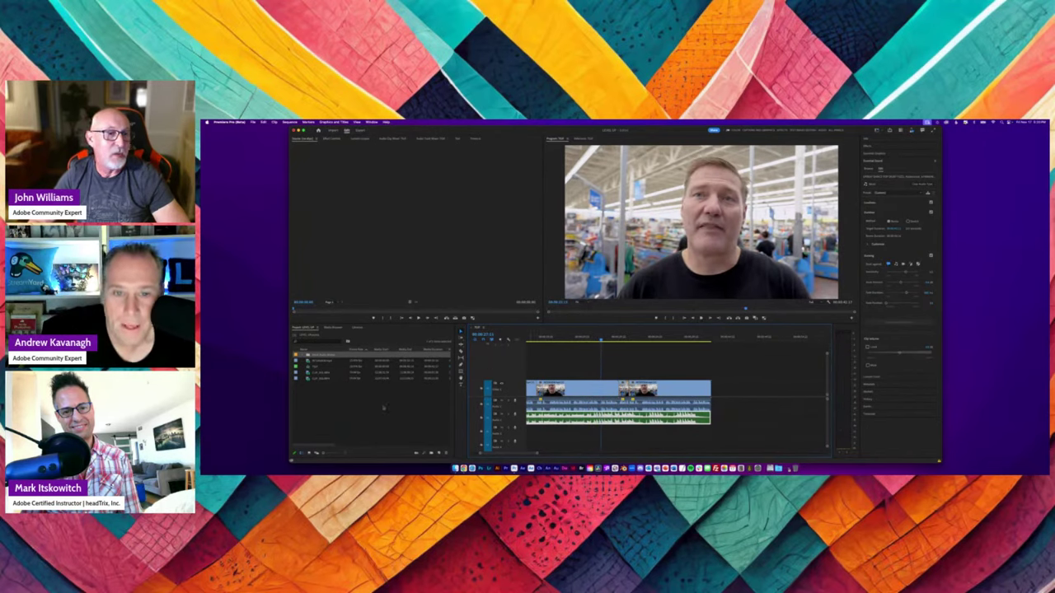
left_click(325, 374)
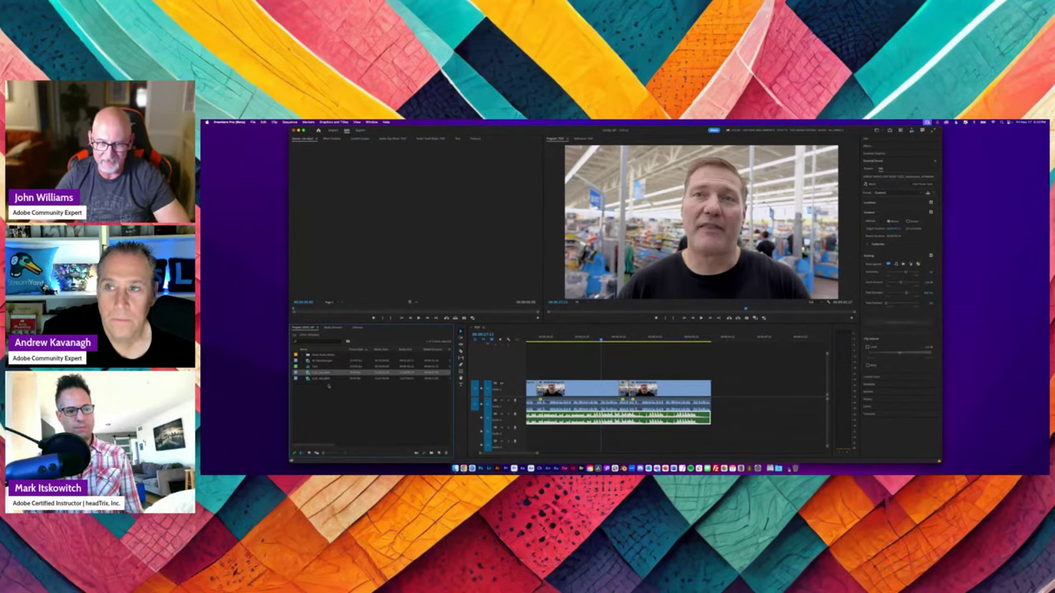
scroll(328, 386, "up", 10)
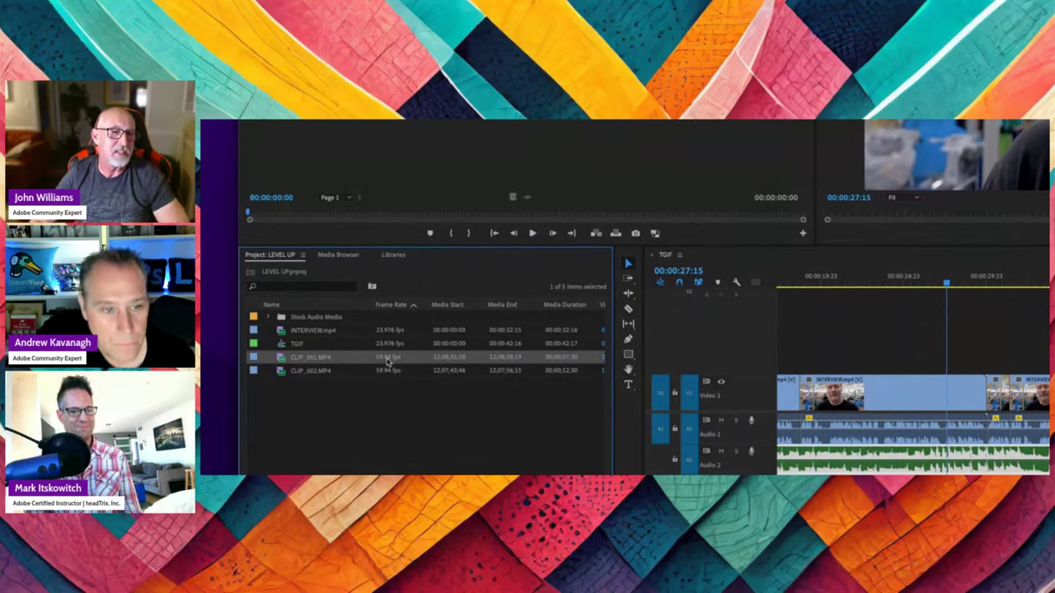
mouse_move(393, 374)
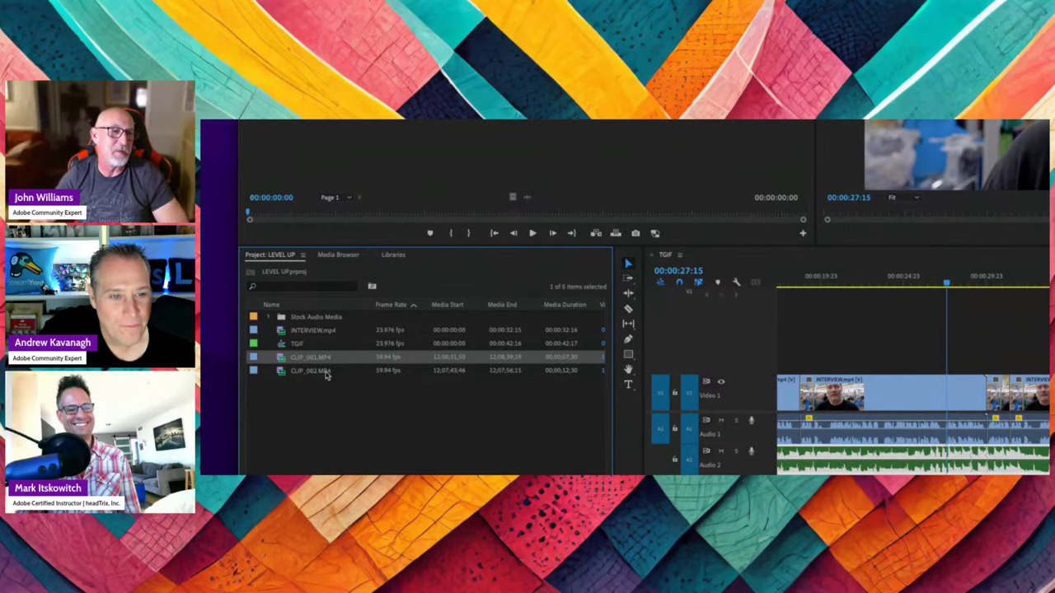
Interpret both 59.94 fps B-roll clips to assume a 23.976 fps frame rate
right_click(321, 372)
left_click(307, 372)
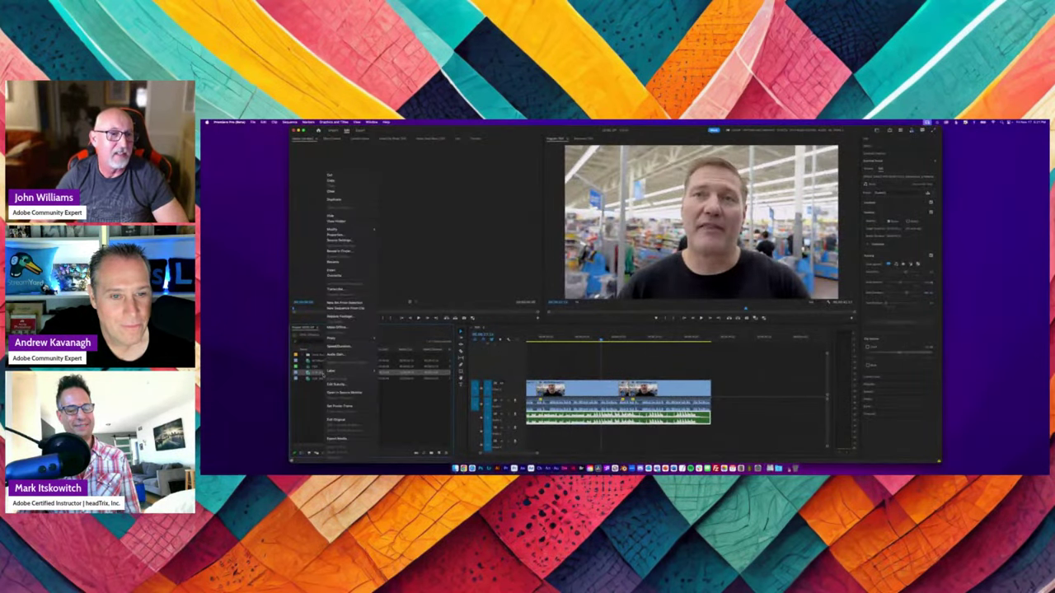
left_click(322, 379, "shift")
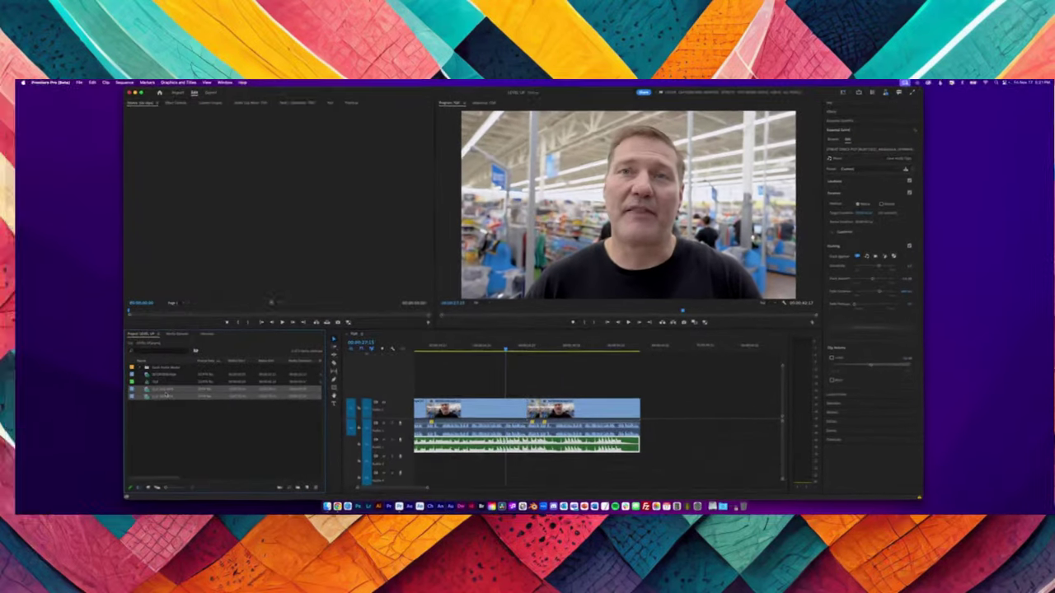
right_click(166, 395)
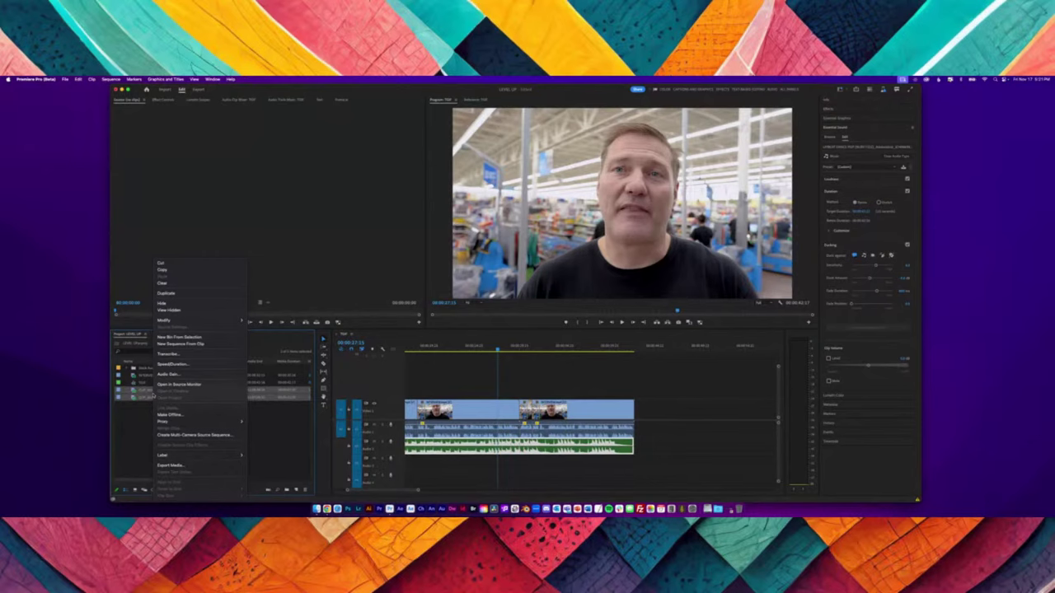
mouse_move(173, 321)
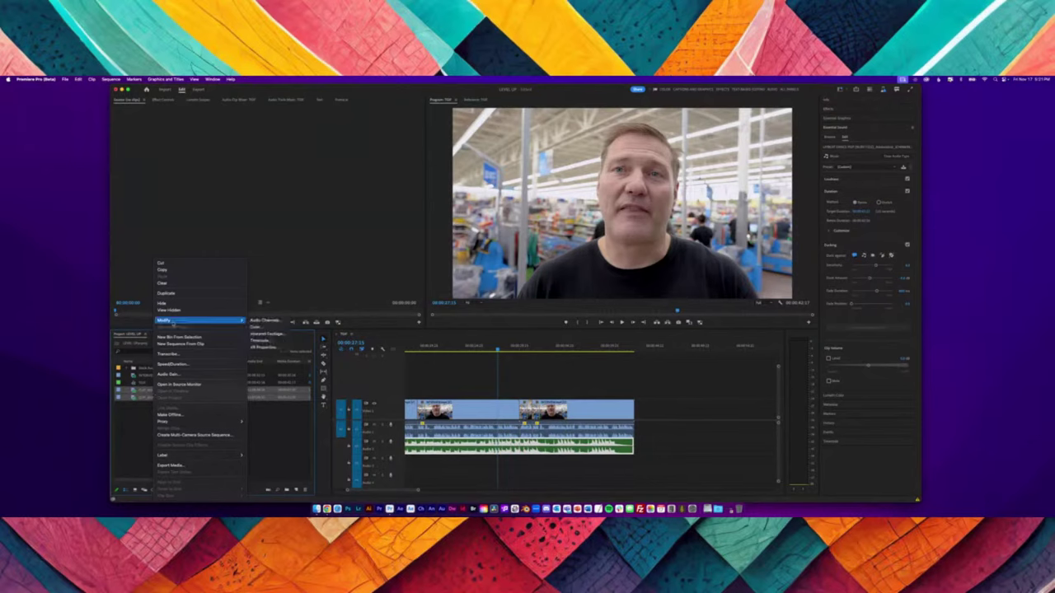
left_click(266, 334)
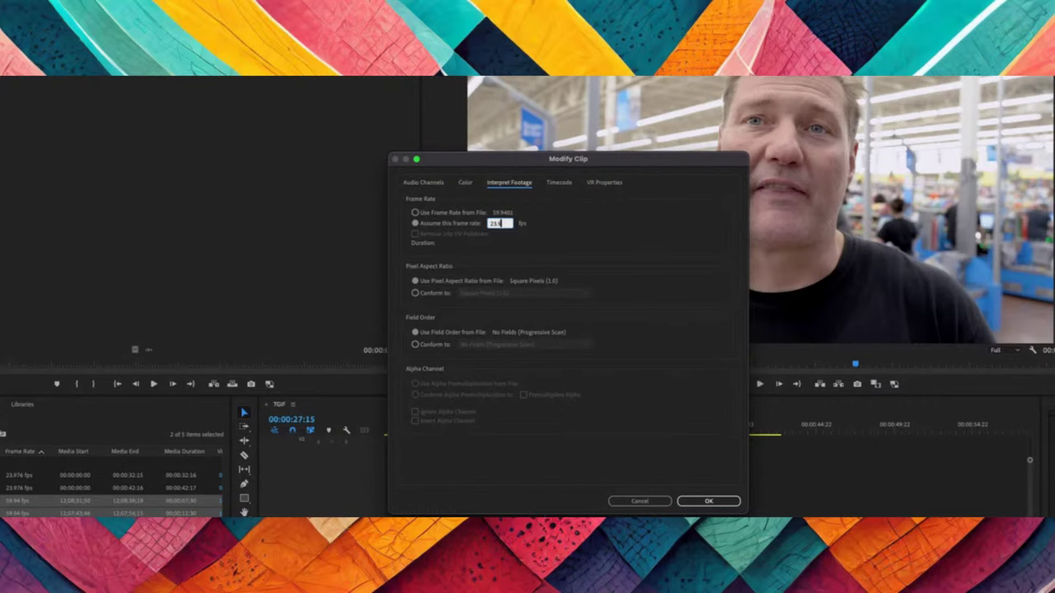
left_click(697, 499)
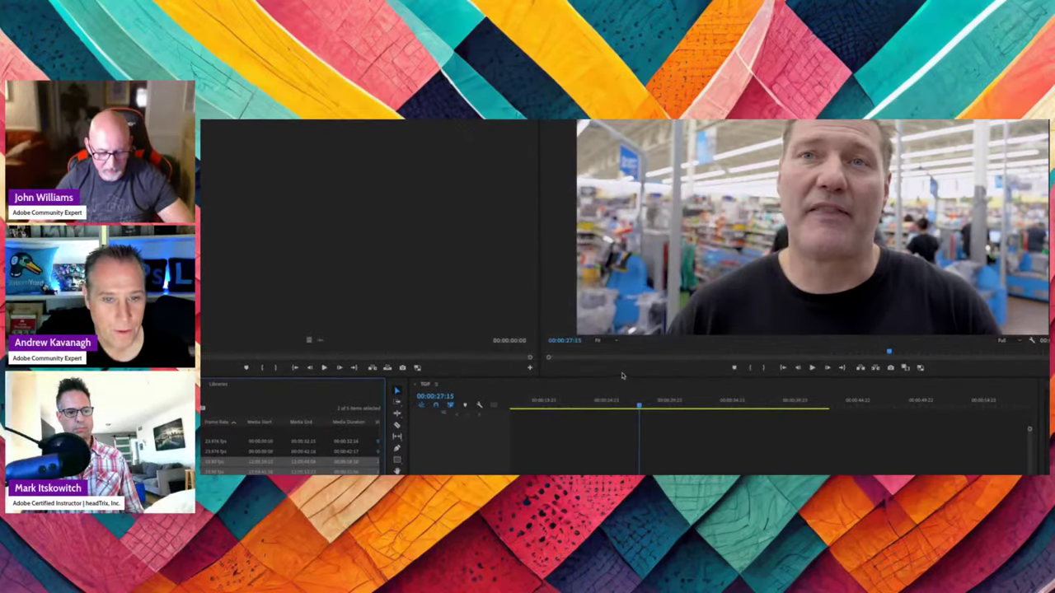
Adjust the audio channel settings for both B-roll clips in Interpret Footage
right_click(350, 464)
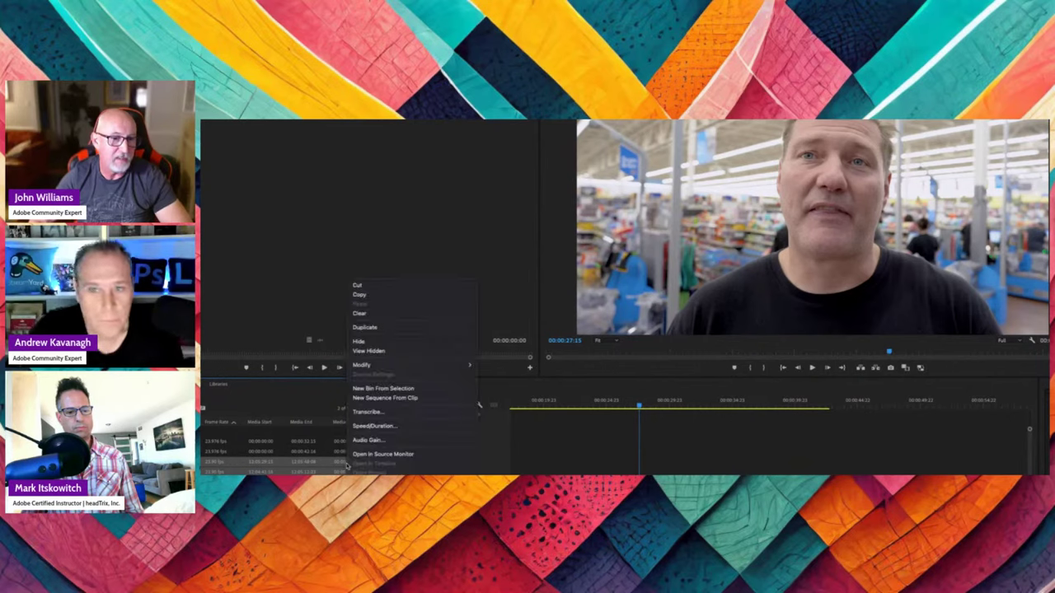
mouse_move(462, 366)
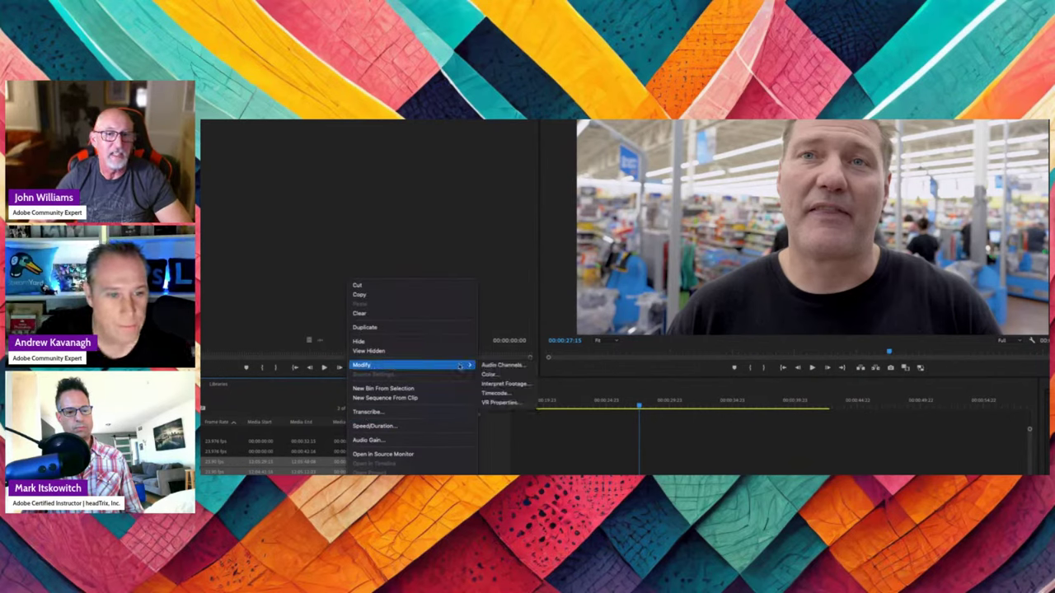
left_click(499, 383)
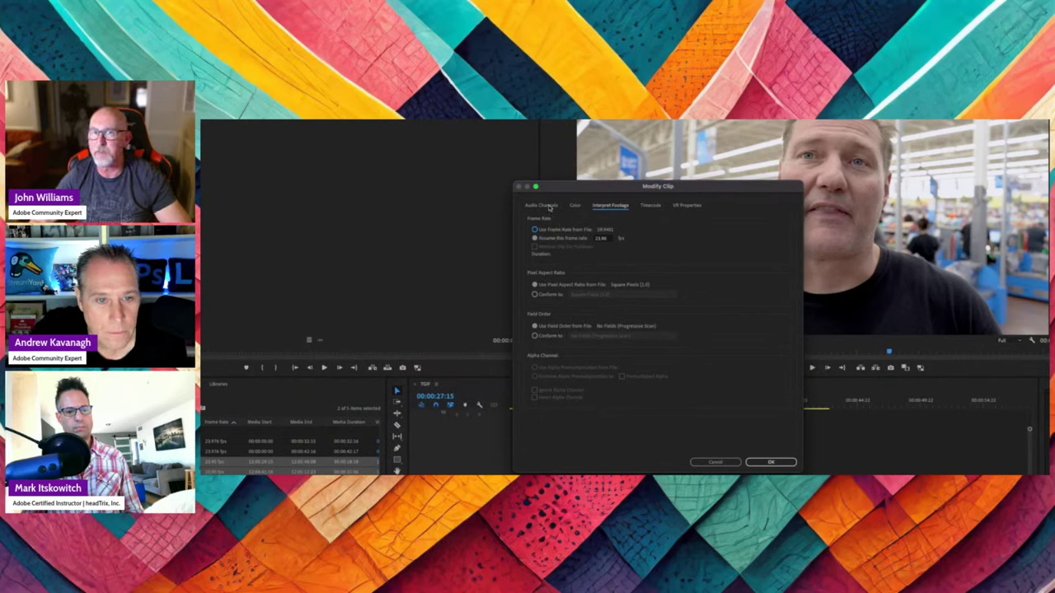
left_click(542, 206)
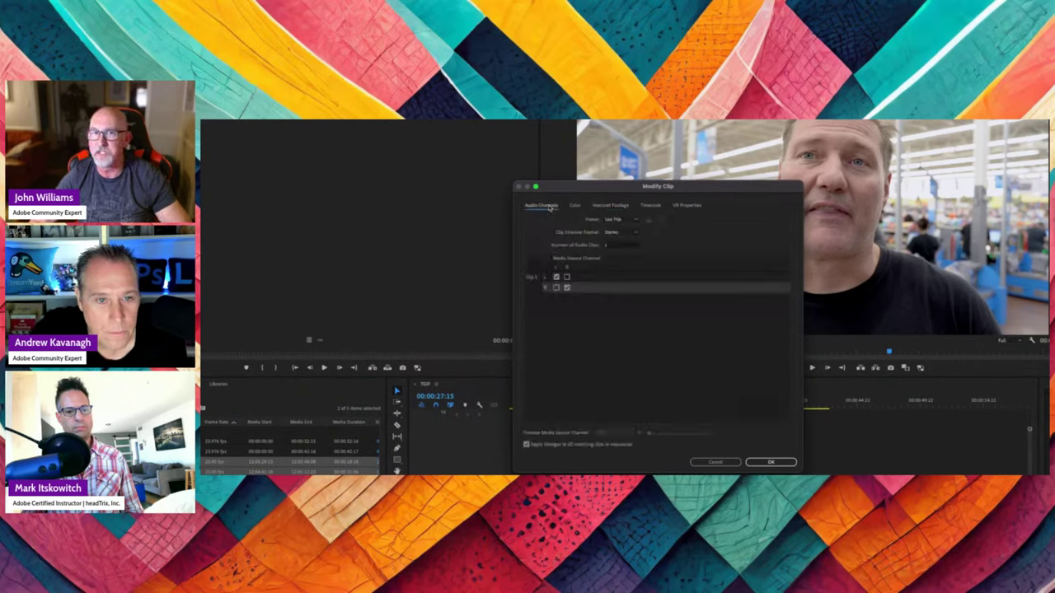
left_click(610, 246)
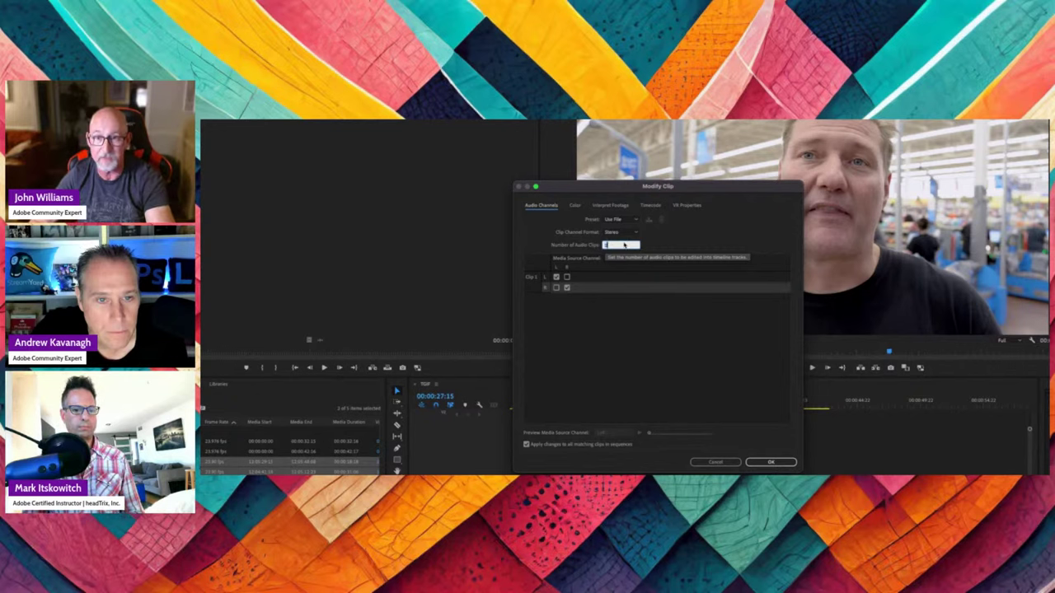
left_click(771, 461)
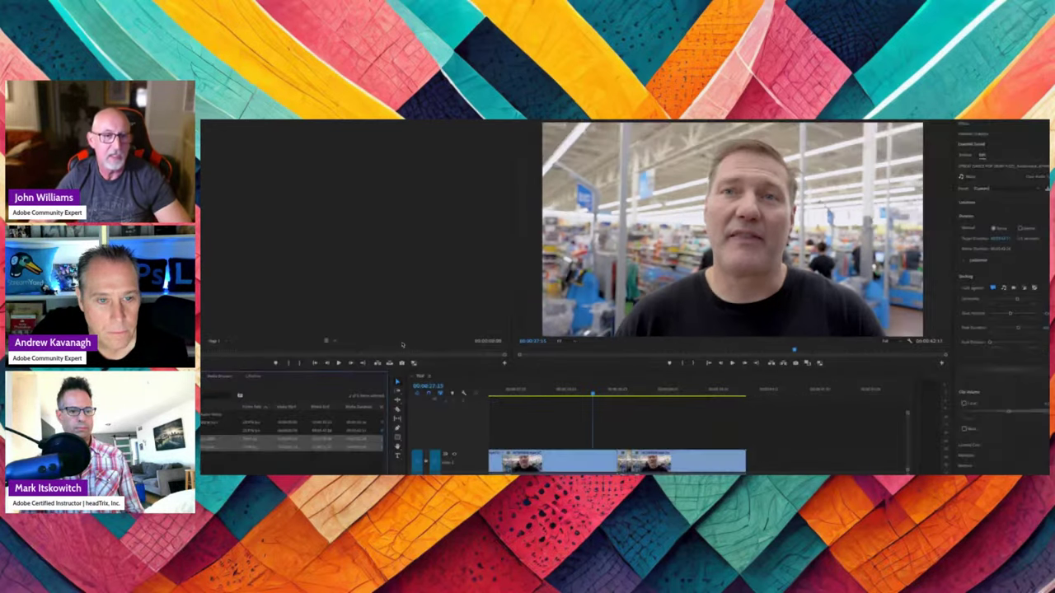
Load CLIP_001 in the Source monitor and mark In at the woman in the toy aisle
key("Escape")
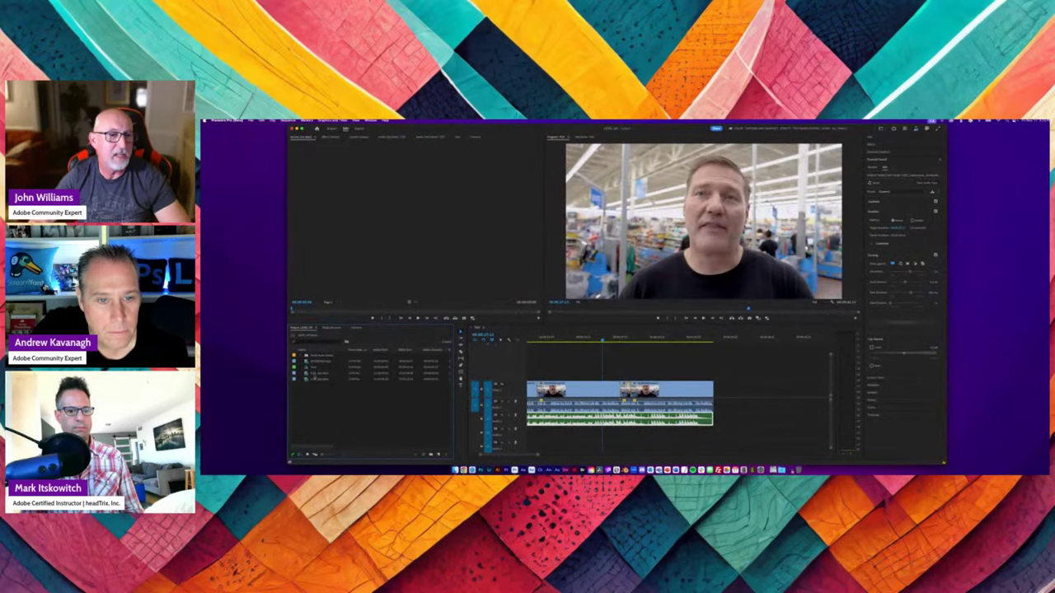
double_click(316, 374)
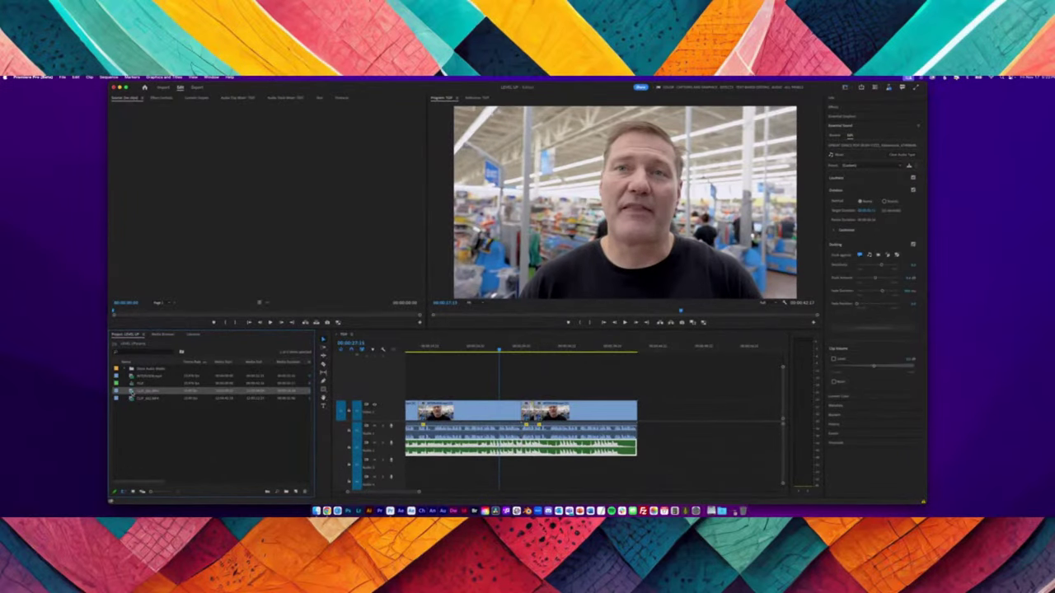
left_click_drag(153, 314, 261, 306)
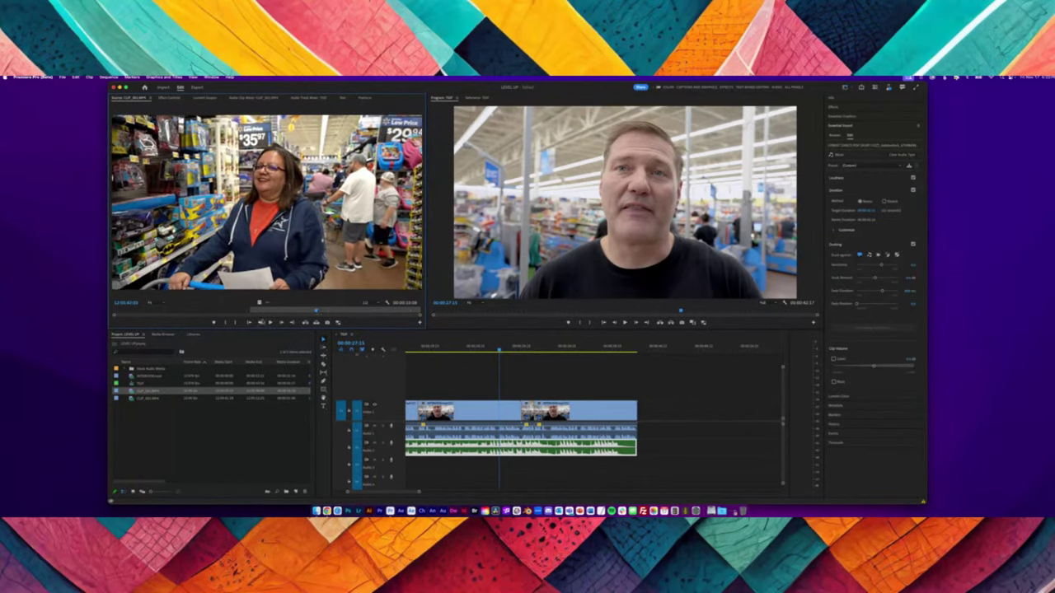
left_click(227, 324)
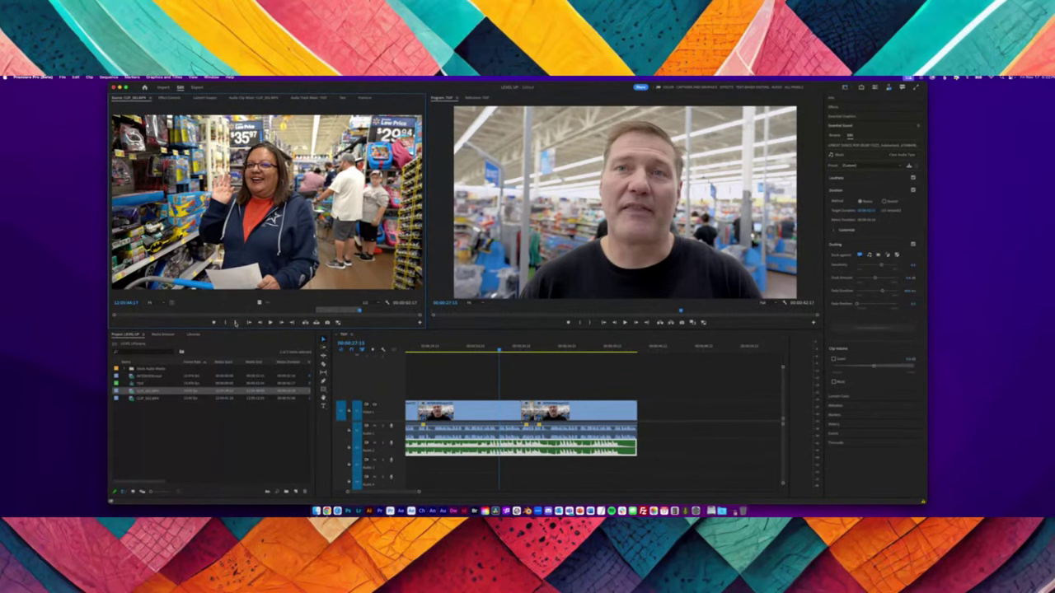
Load CLIP_002 and preview it from the Santa-hat man shot onward
double_click(155, 399)
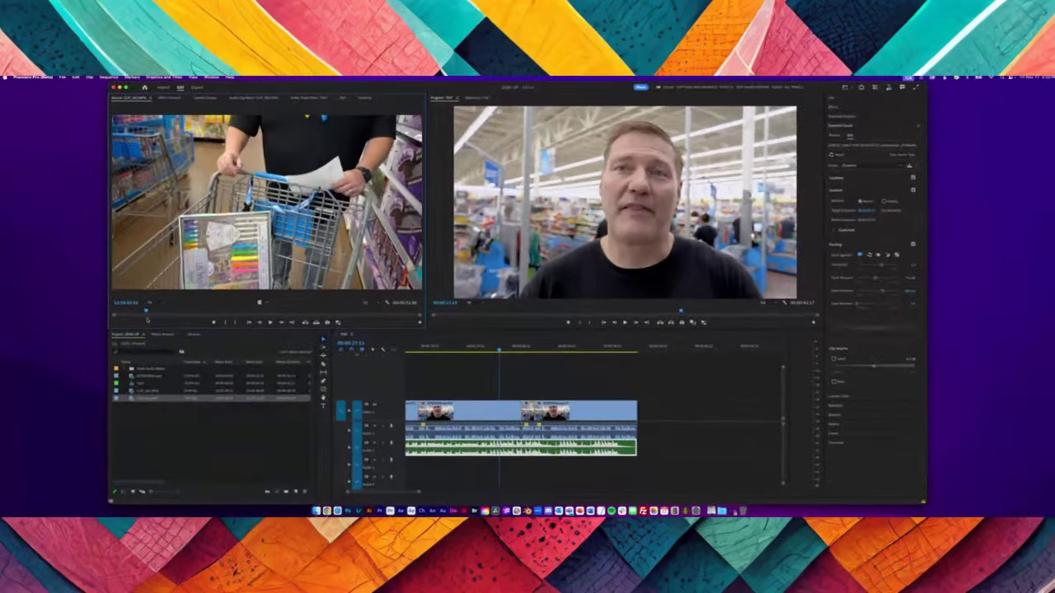
left_click(197, 312)
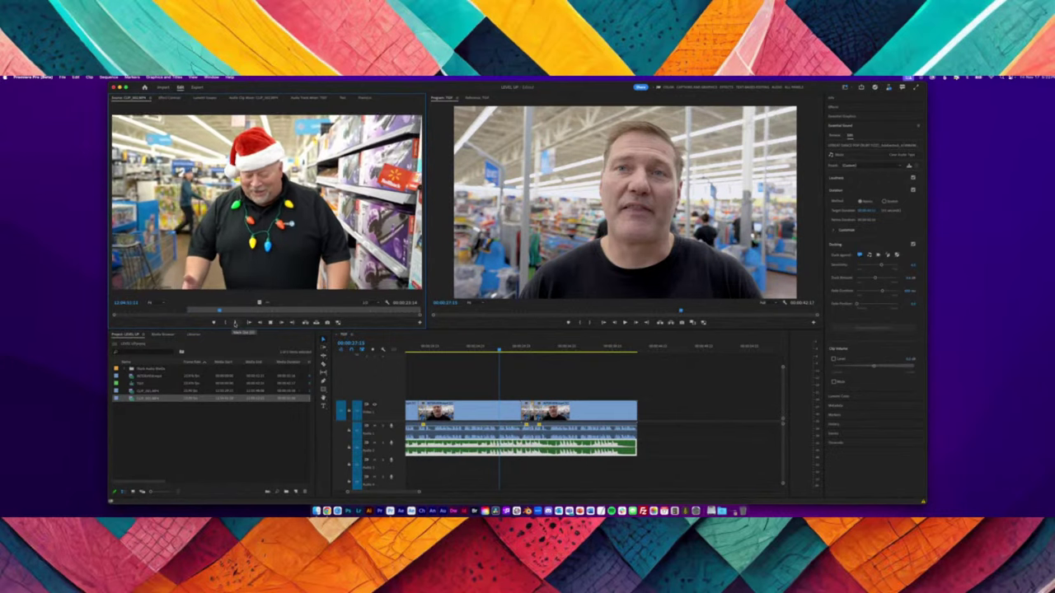
left_click_drag(232, 311, 329, 309)
key("space")
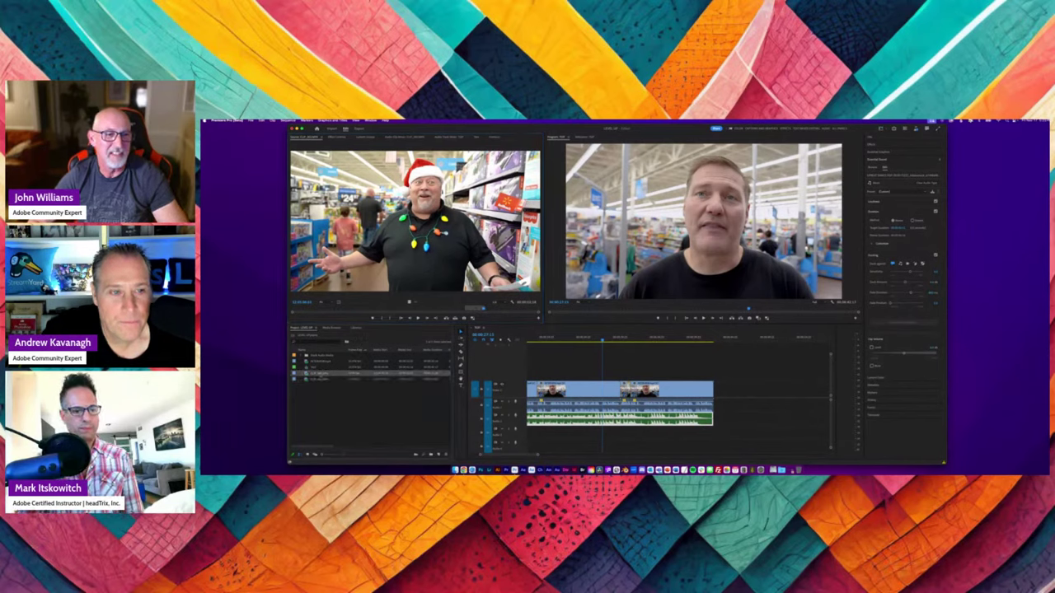
Place the marked toy-aisle shot on V2 above the interview at the playhead
left_click_drag(318, 375, 562, 360)
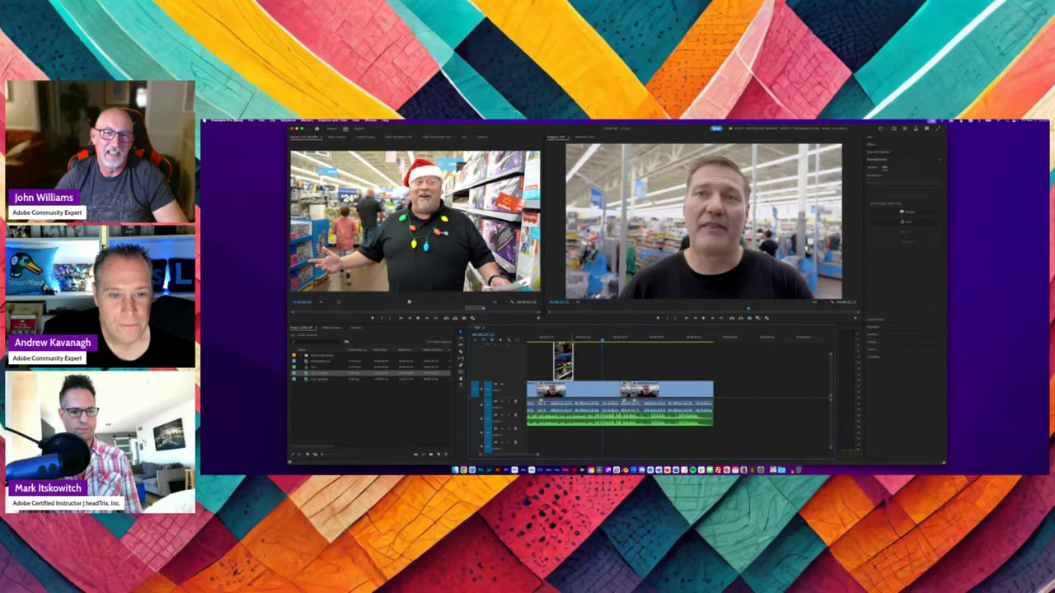
left_click(573, 390)
key("space")
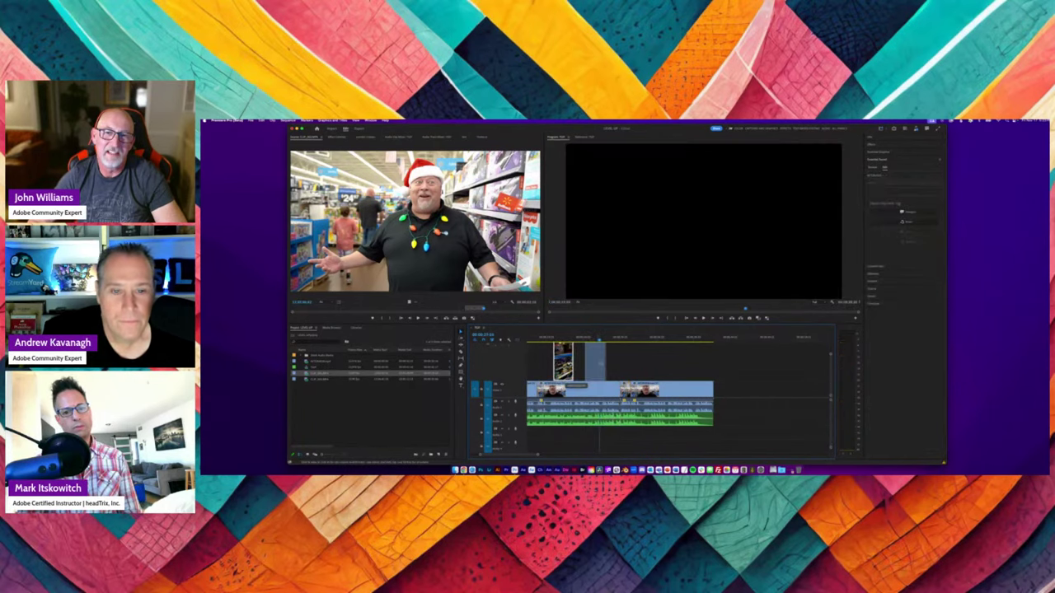
left_click_drag(602, 361, 606, 361)
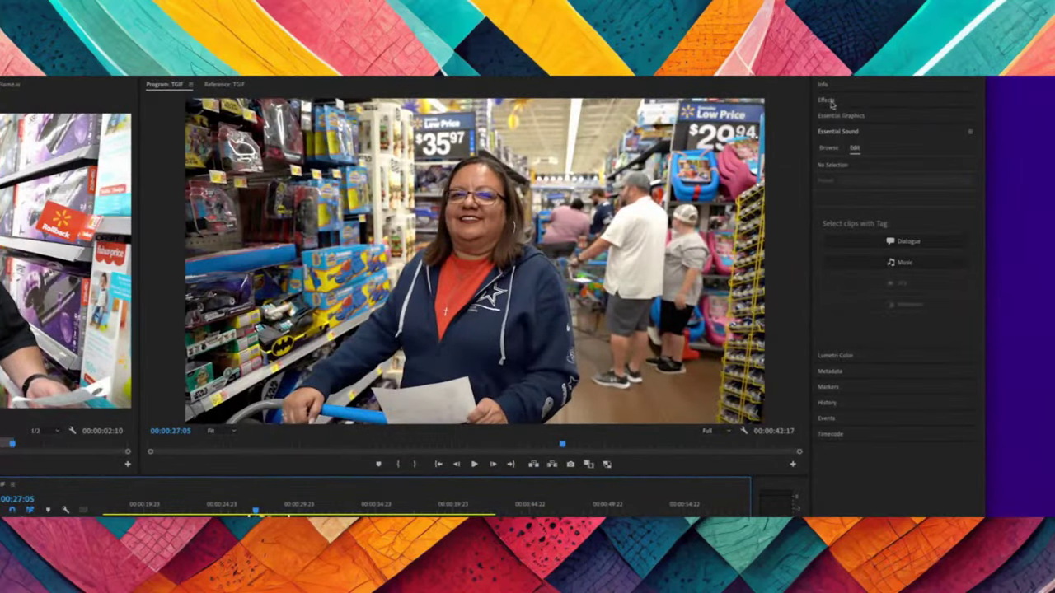
left_click(869, 141)
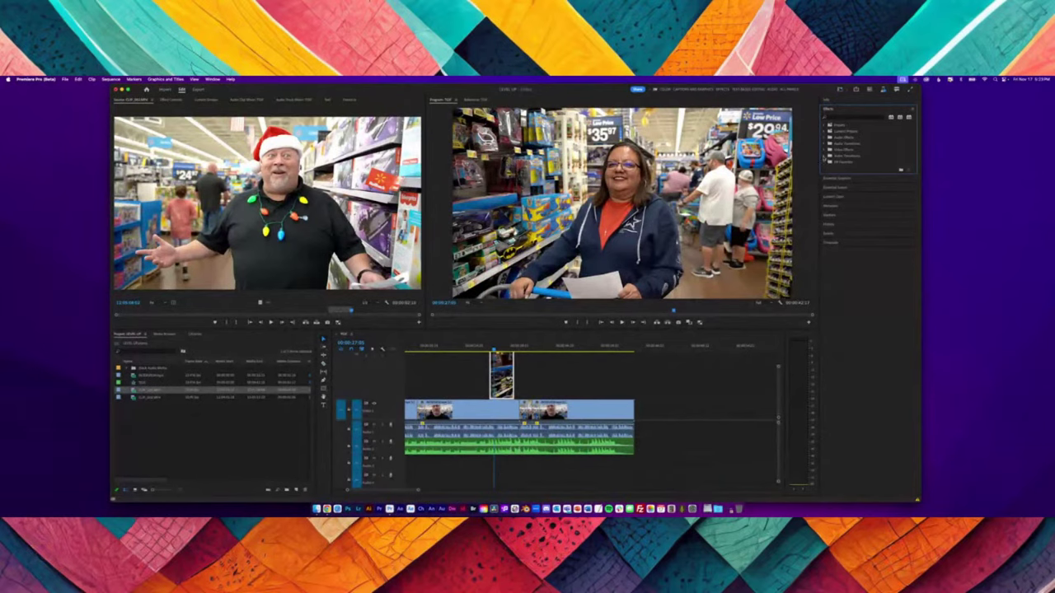
Add a Cross Dissolve to the start of the toy-aisle B-roll clip and play it back
left_click(827, 155)
left_click(826, 163)
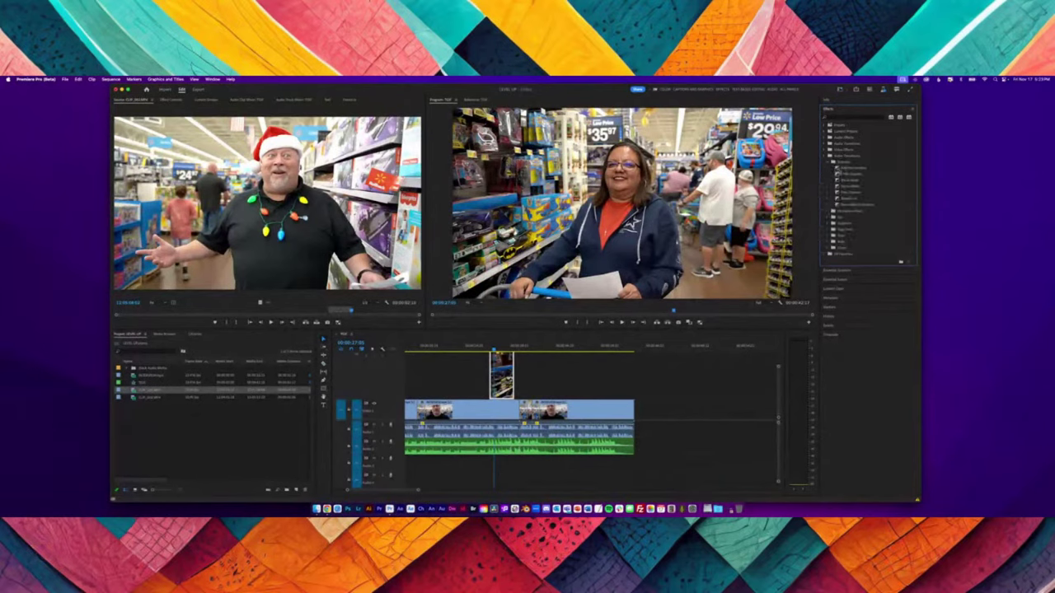
left_click_drag(851, 174, 500, 375)
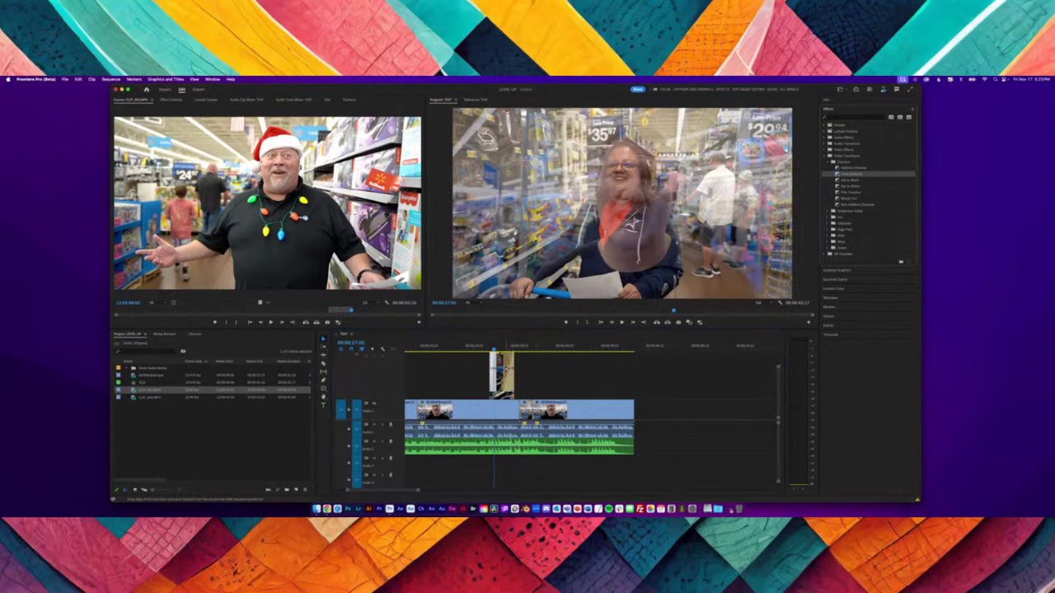
key("space")
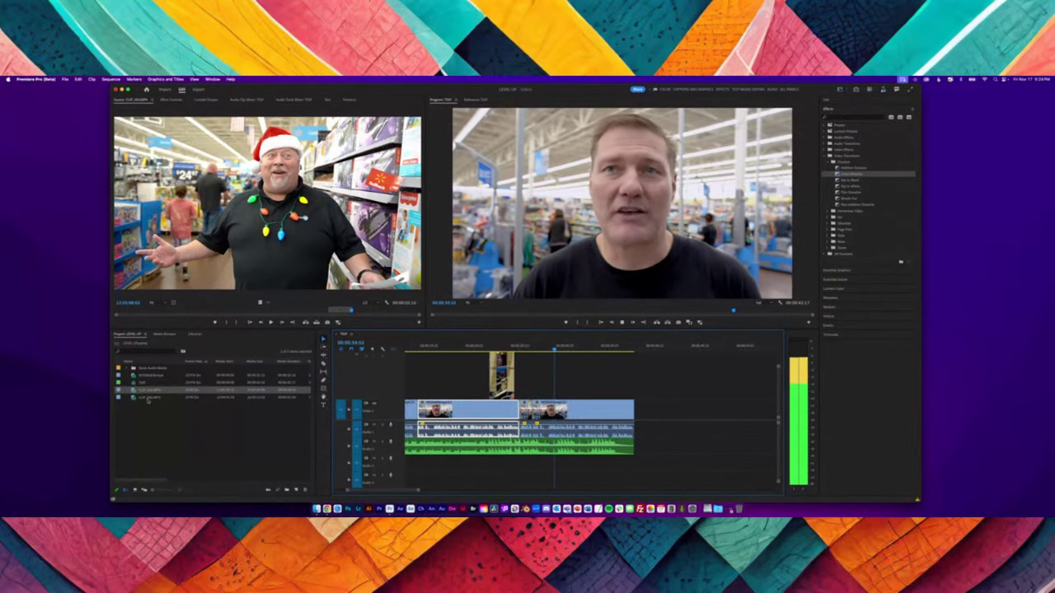
key("space")
Place the Santa-hat shot above the interview at the playhead, review it, and select it
left_click(248, 399)
left_click_drag(248, 399, 561, 376)
key("space")
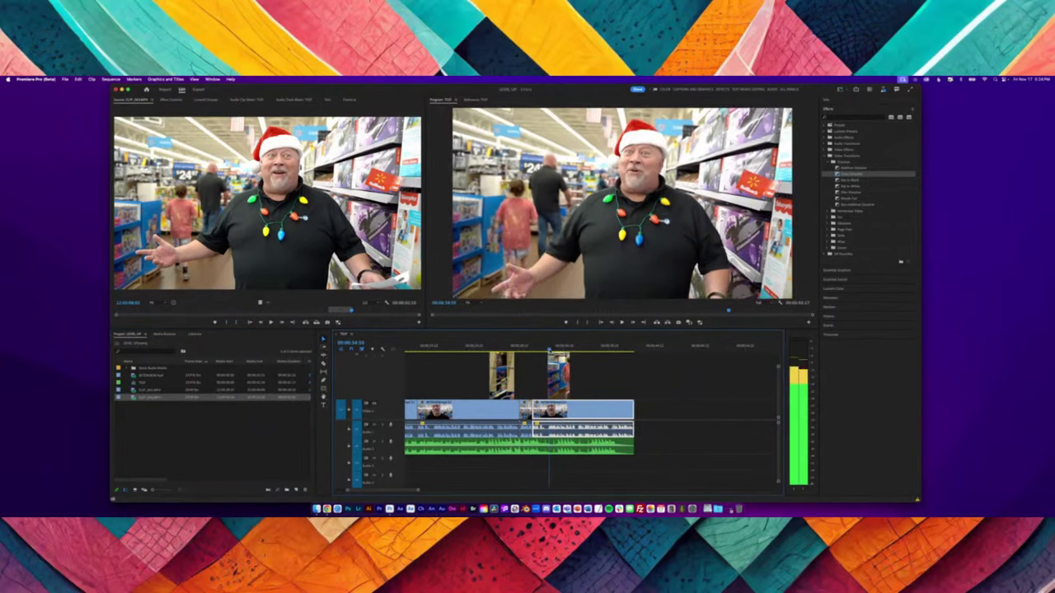
key("space")
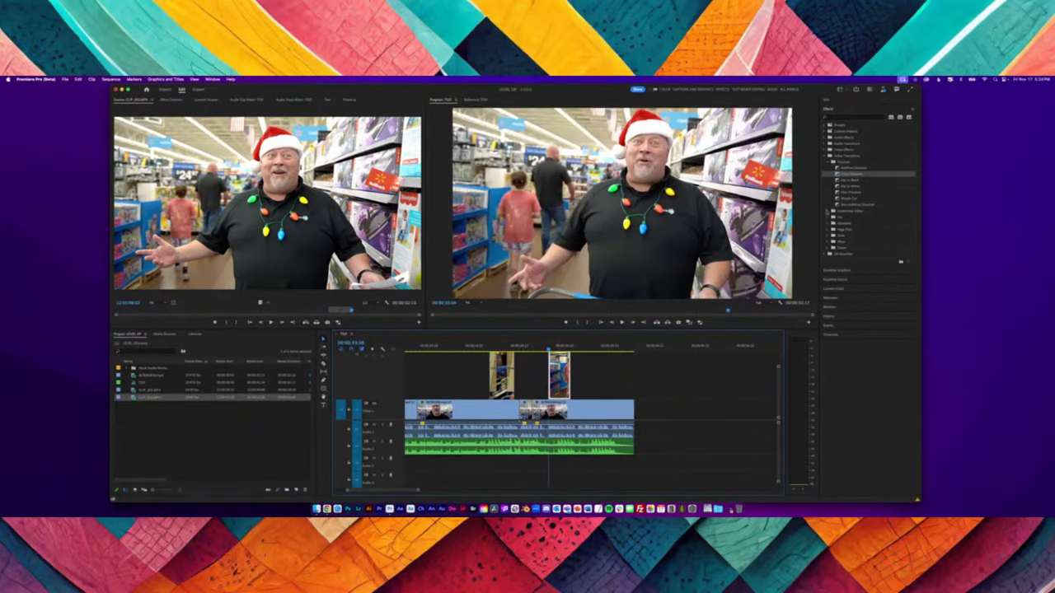
left_click(851, 174)
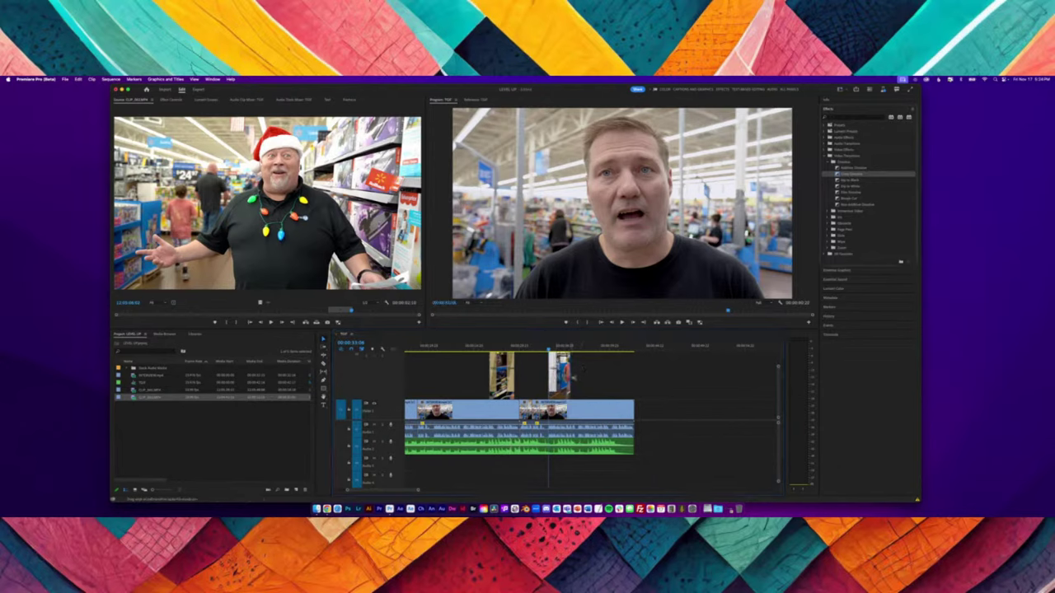
left_click(564, 375)
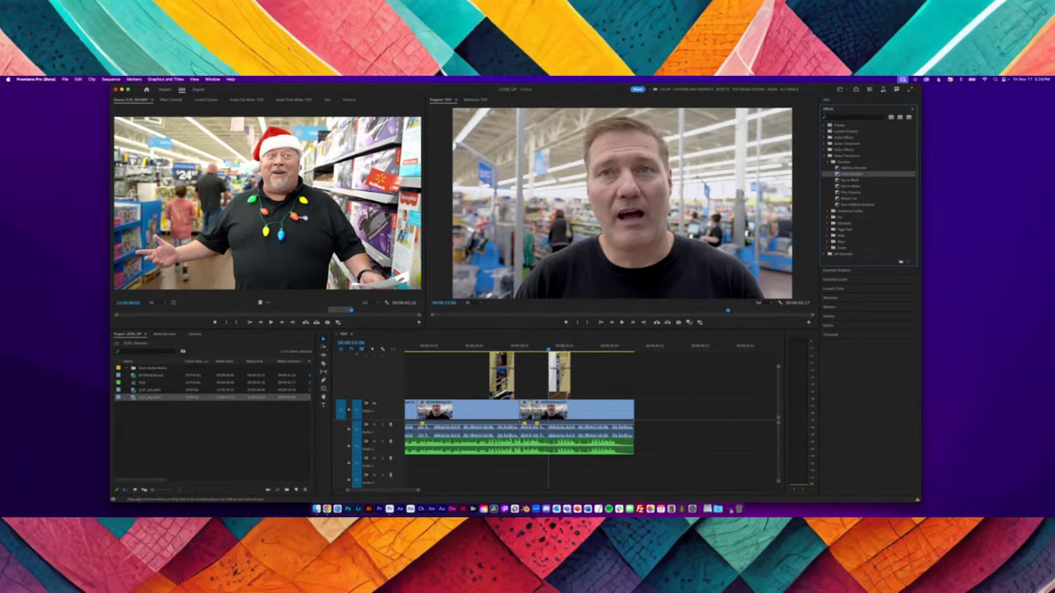
Extend the Santa clip's start earlier and replay from just before the cutaway
left_click(553, 346)
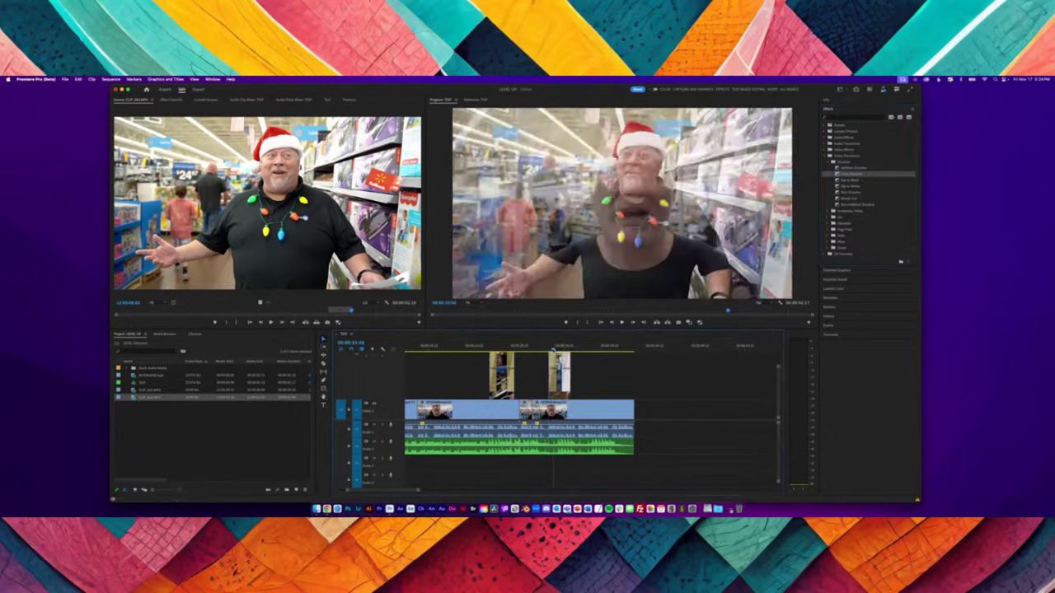
key("Up")
key("space")
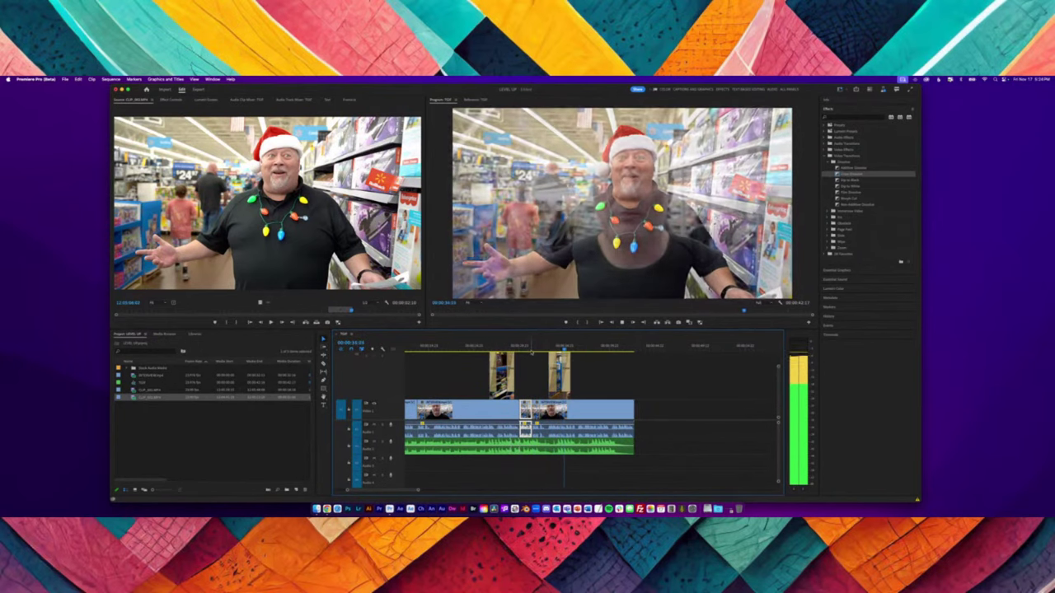
key("space")
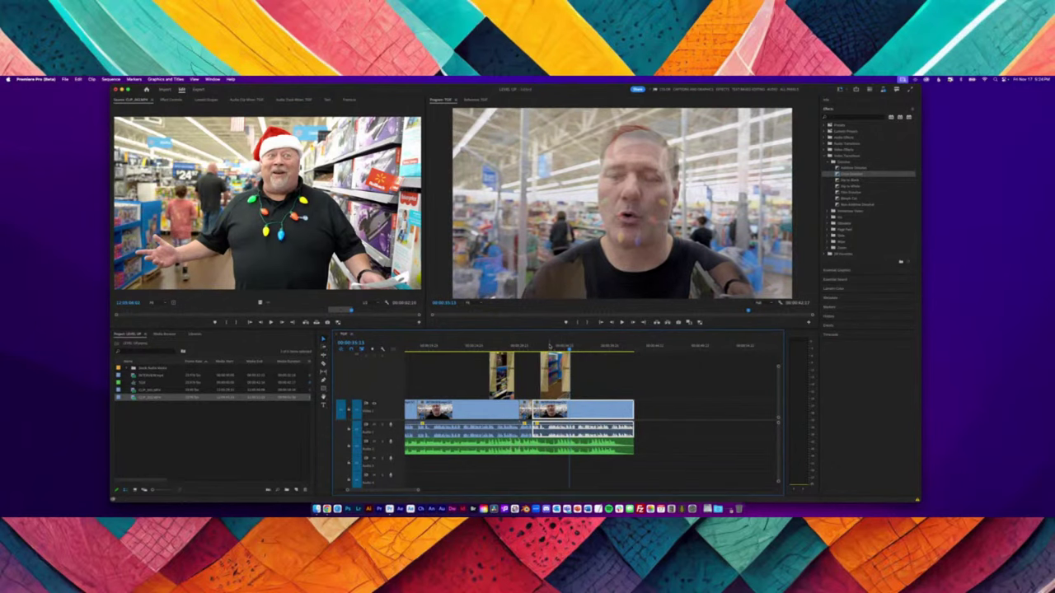
key("space")
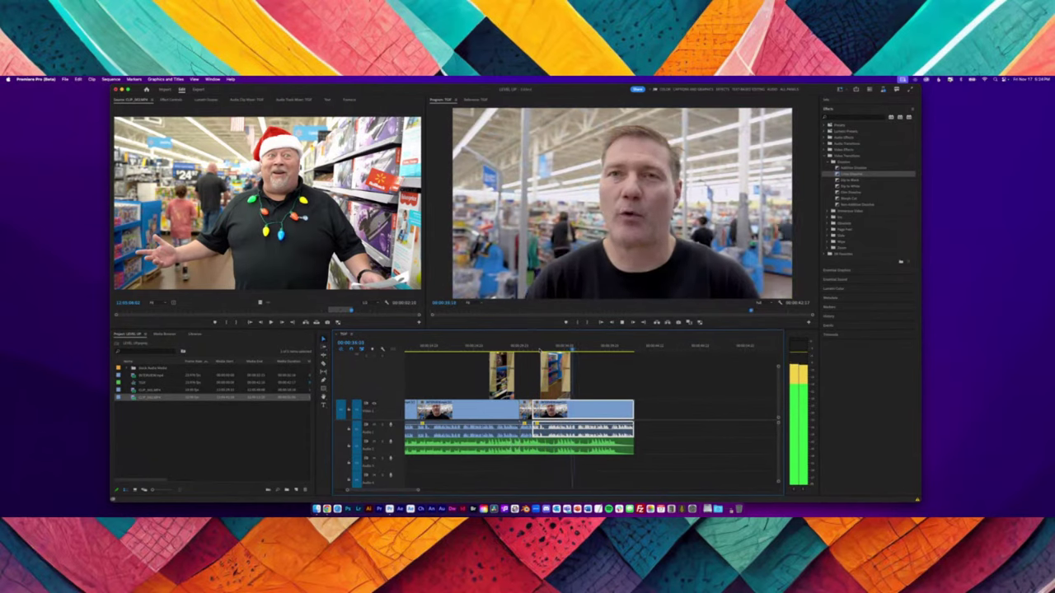
key("space")
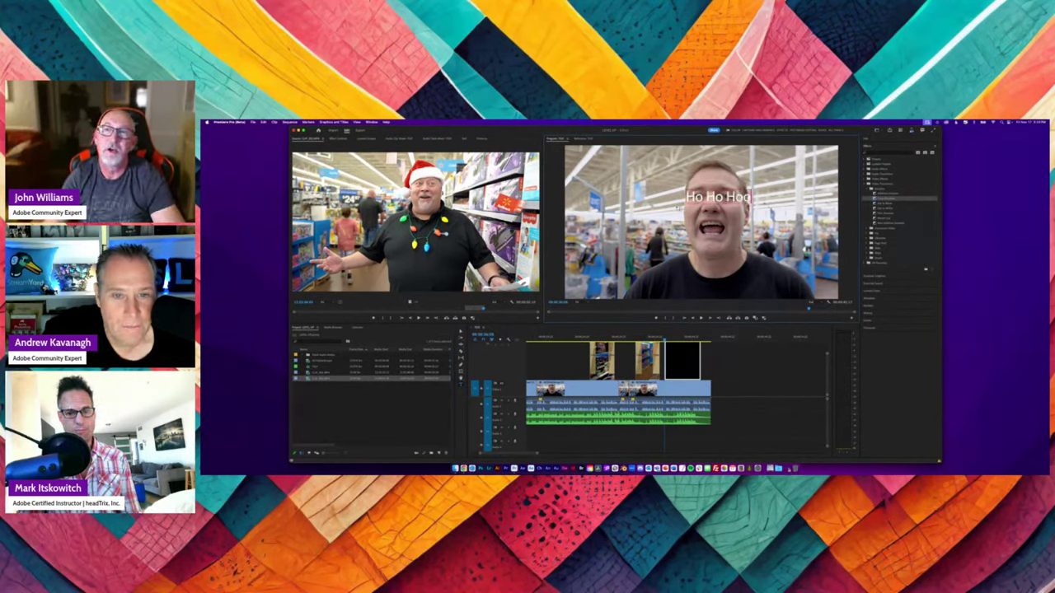
Select all the 'Ho Ho Hooo' title text and bring up the Essential Graphics panel options
key("super+a")
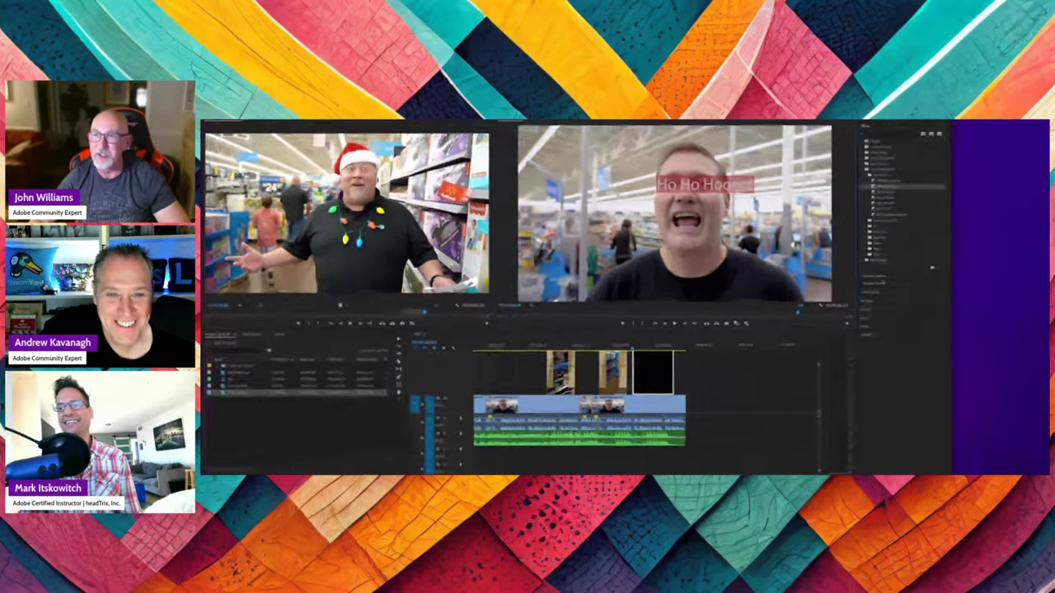
right_click(884, 277)
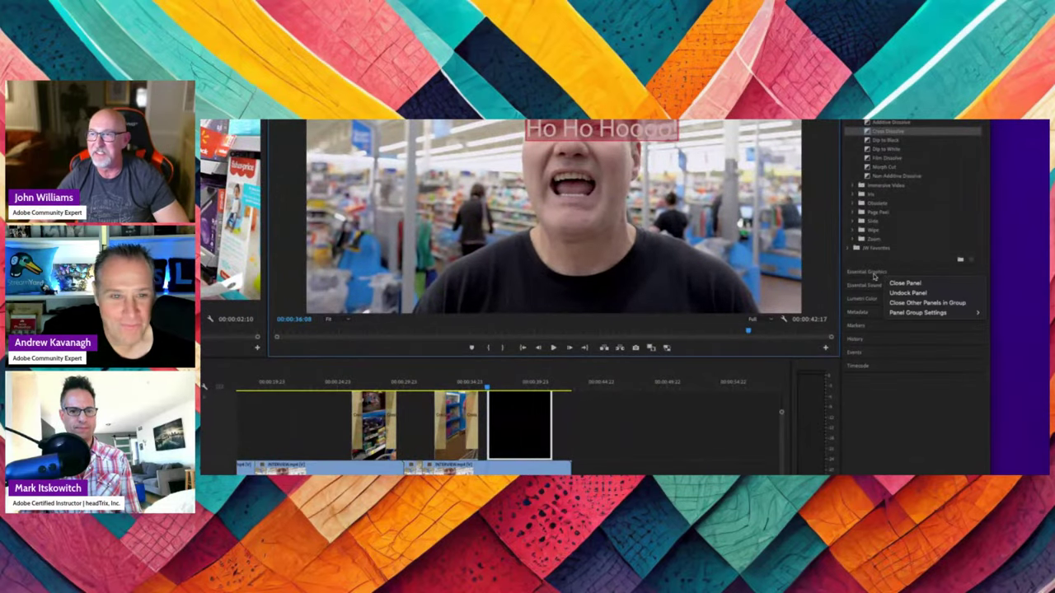
Set the title font to American Captain and increase its font size
left_click(874, 275)
left_click(873, 275)
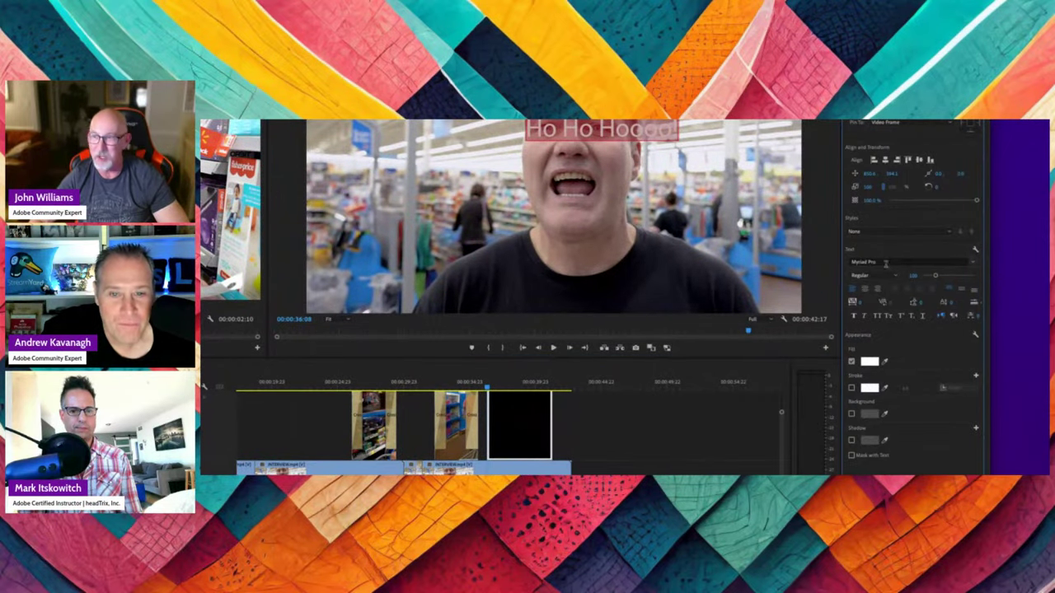
left_click(882, 262)
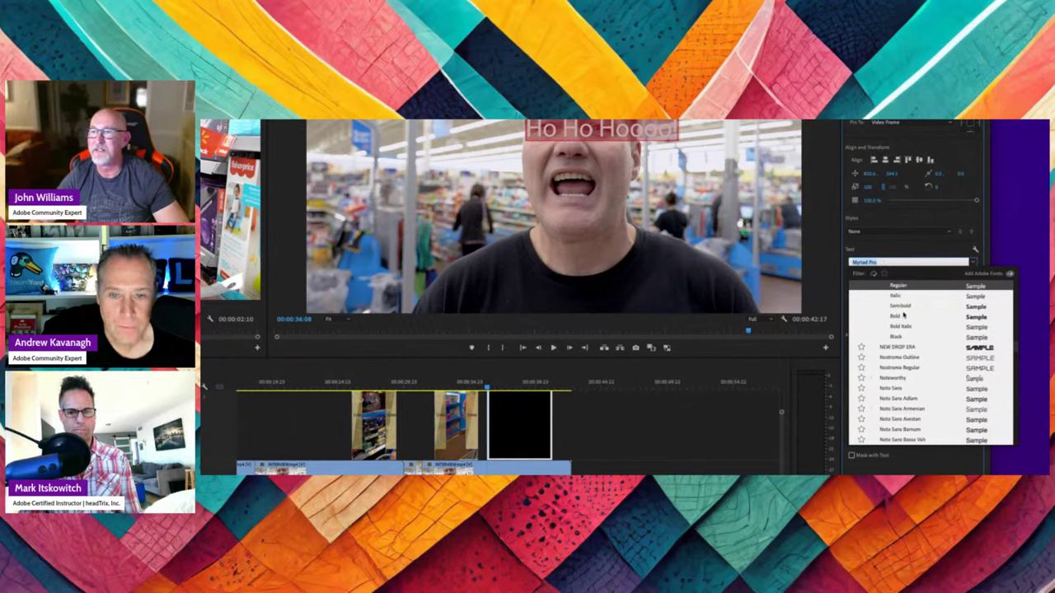
scroll(901, 317, "down", 1)
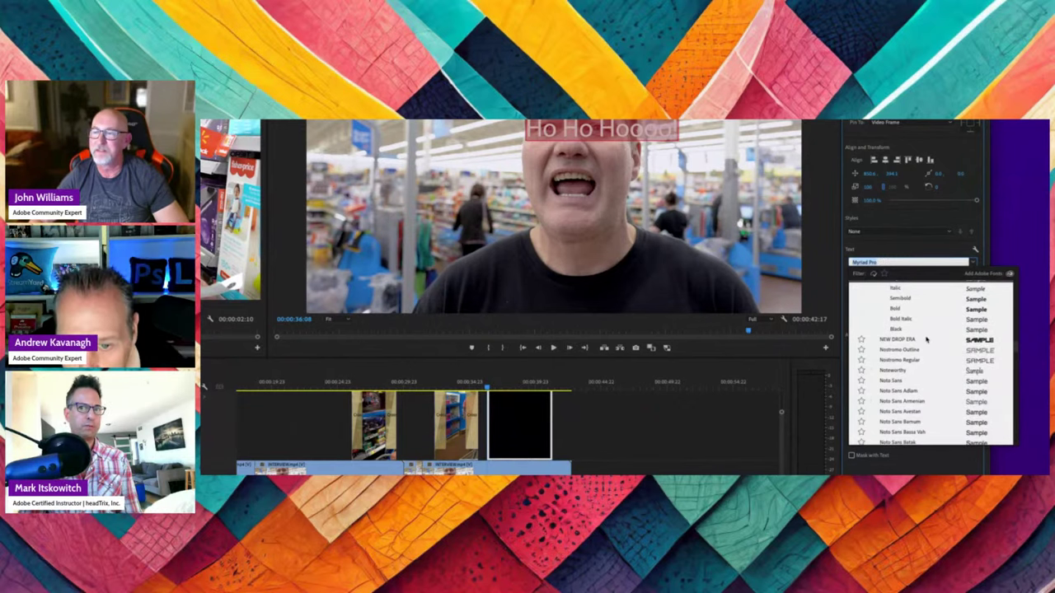
scroll(926, 340, "down", 5)
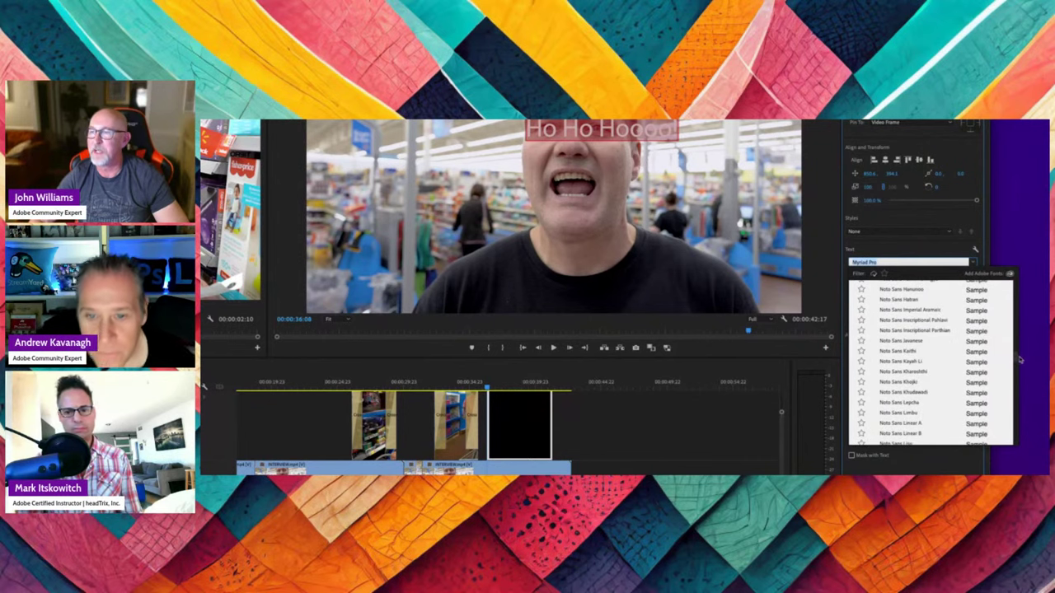
left_click_drag(1019, 359, 1017, 291)
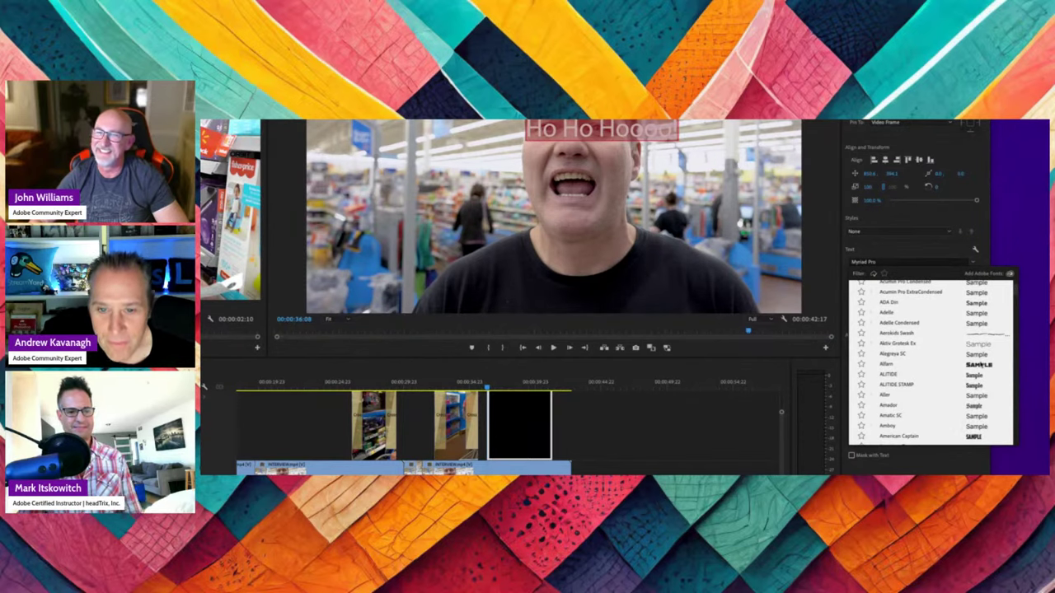
scroll(948, 371, "down", 1)
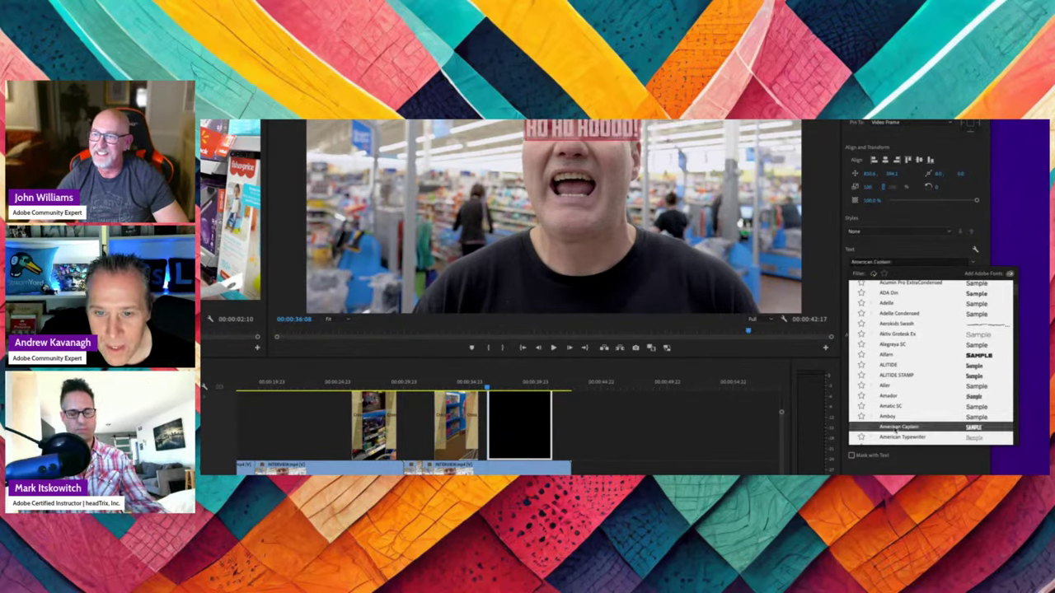
left_click(897, 428)
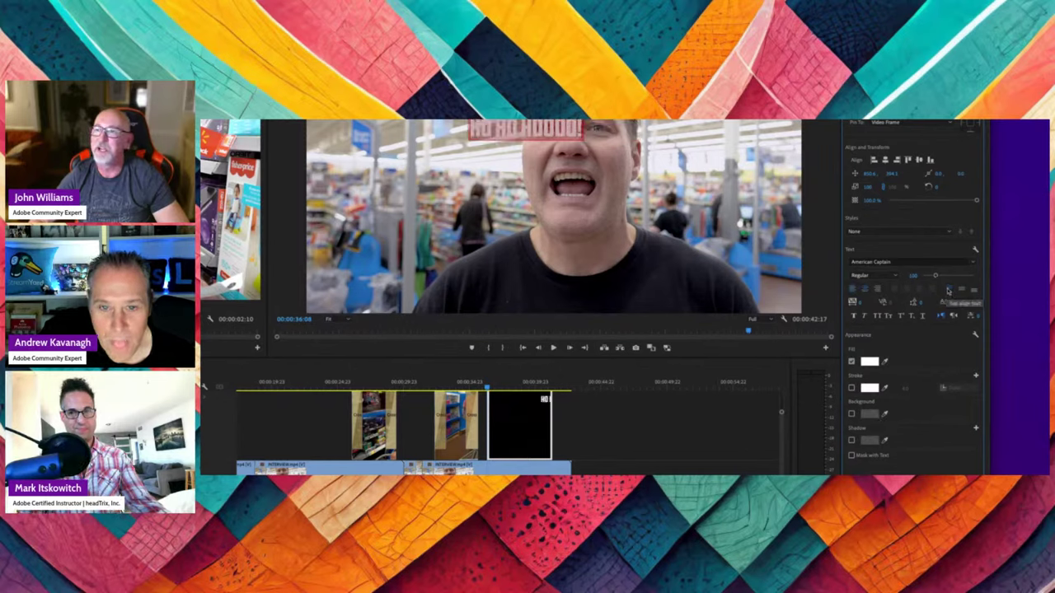
left_click_drag(935, 279, 948, 277)
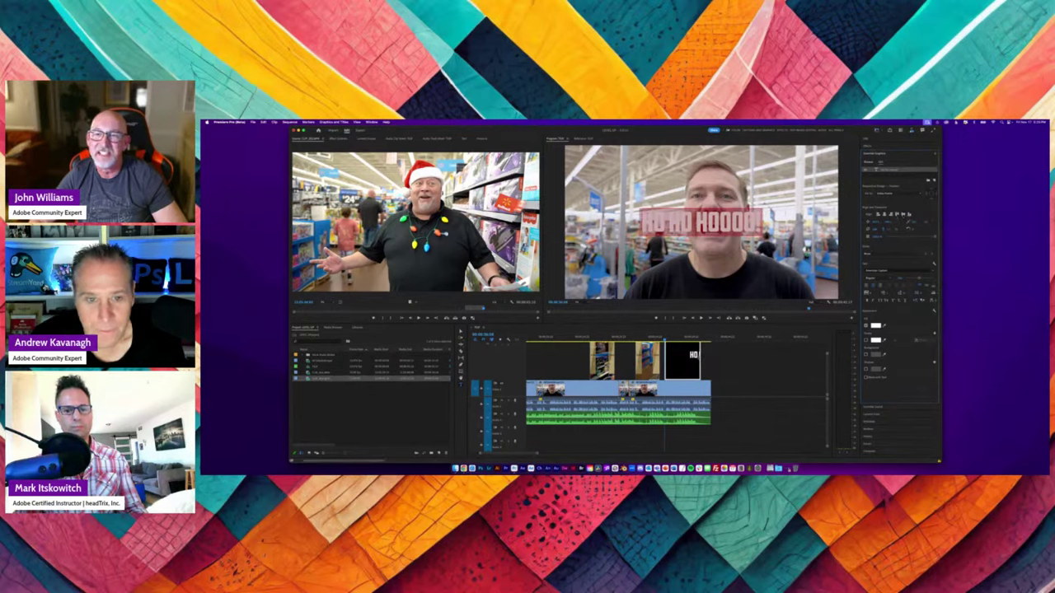
Trim the title clip's start and play back the sequence ending with the title
left_click_drag(667, 361, 667, 361)
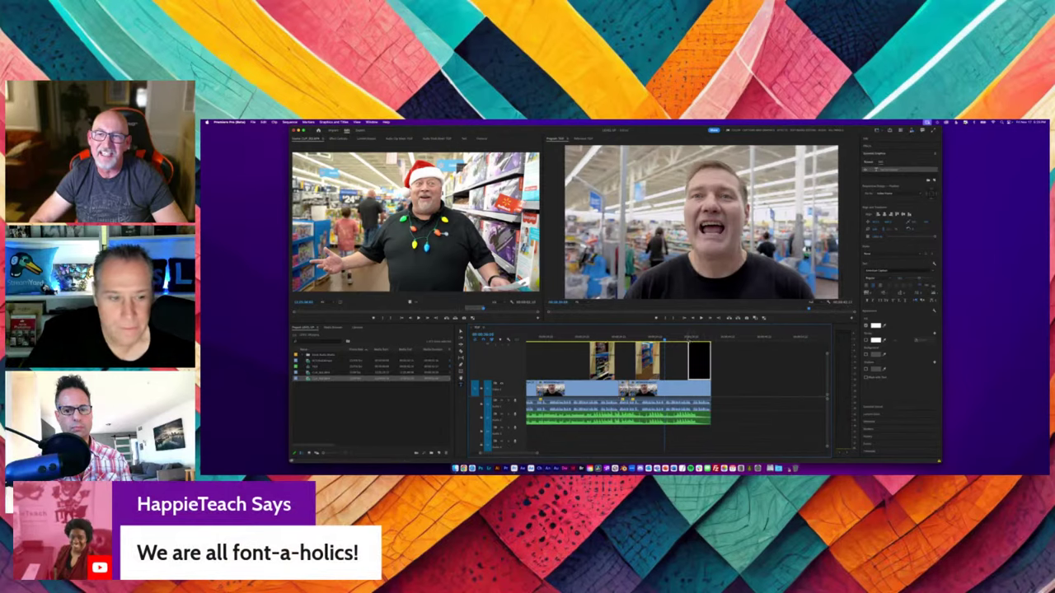
key("space")
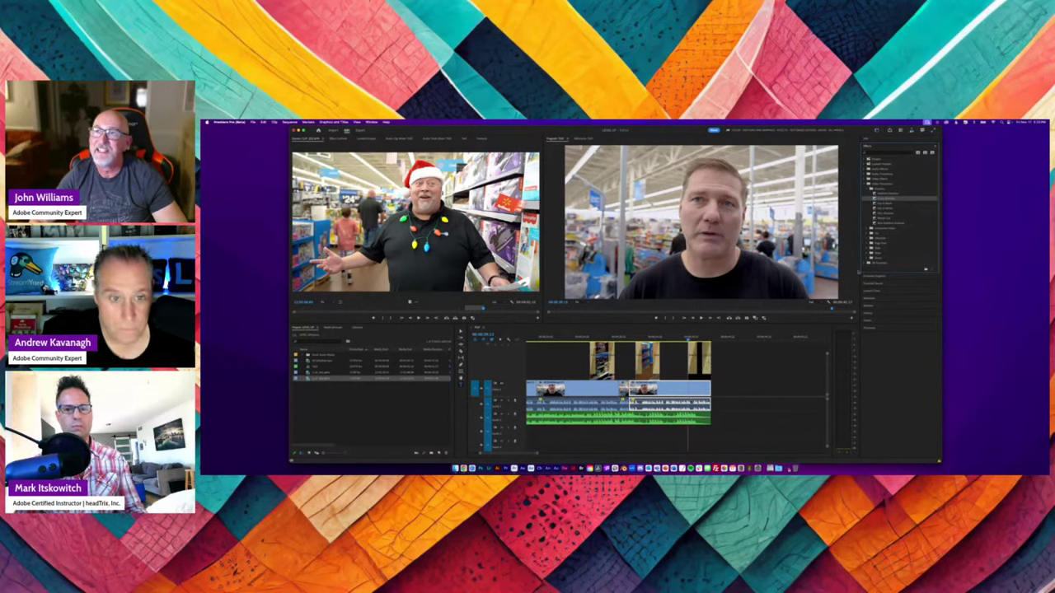
left_click(890, 202)
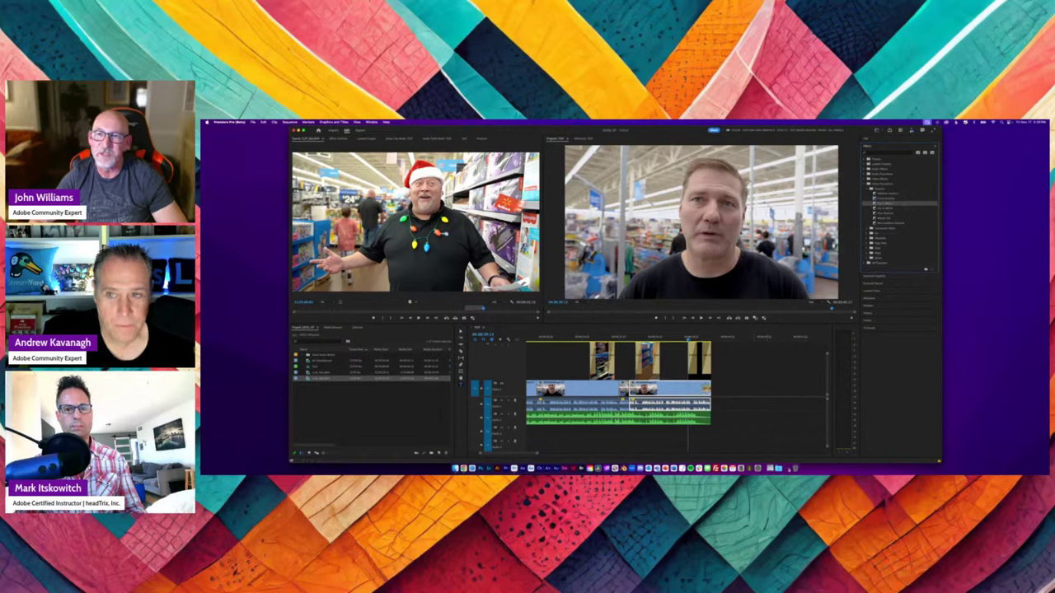
key("space")
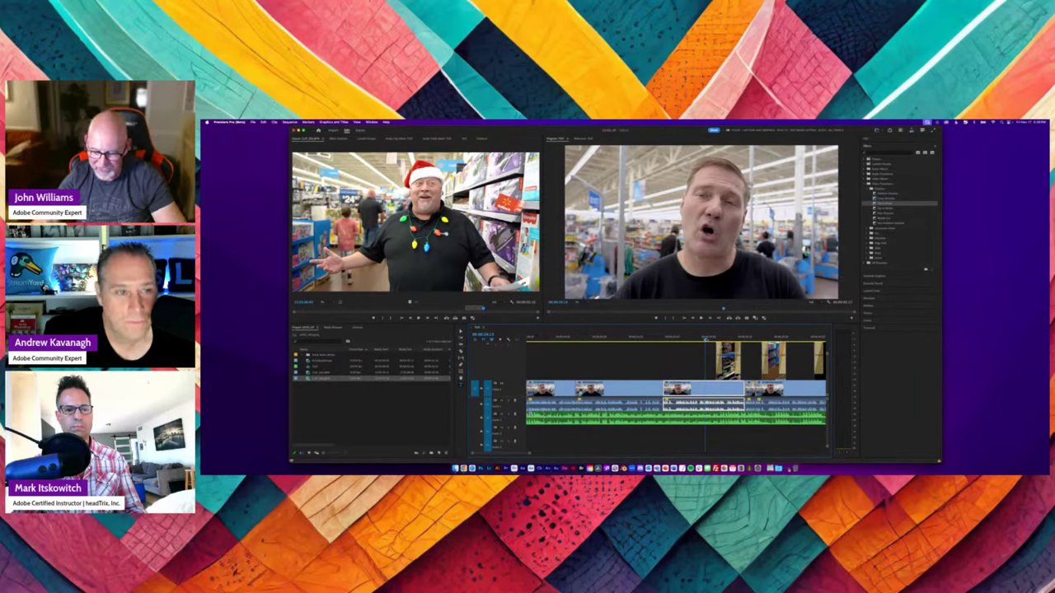
key("minus")
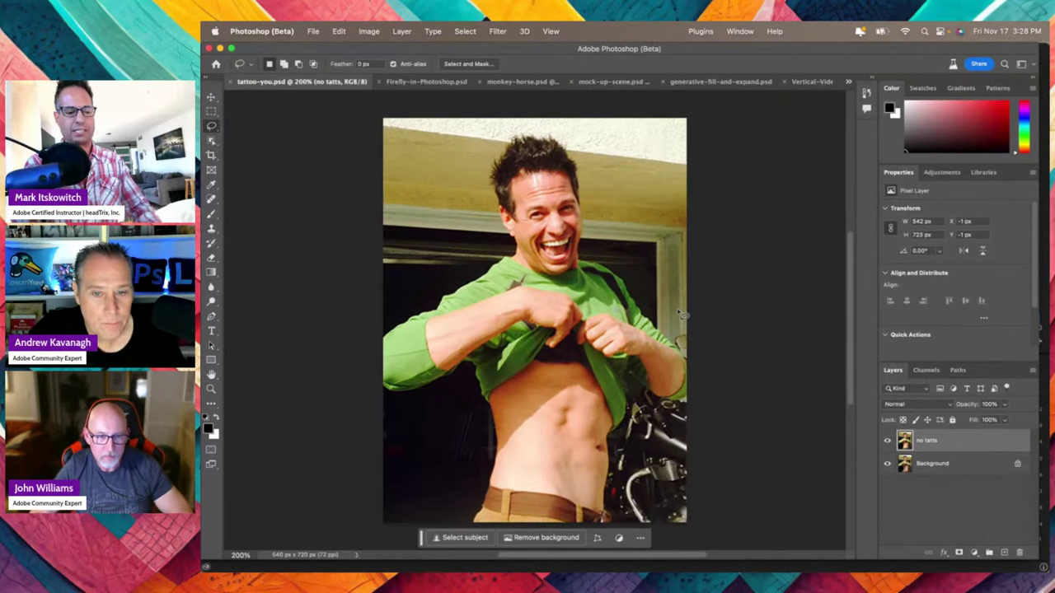
Switch from Photoshop to Premiere Pro with Cmd+Tab
key("super+Tab")
key("super+Tab")
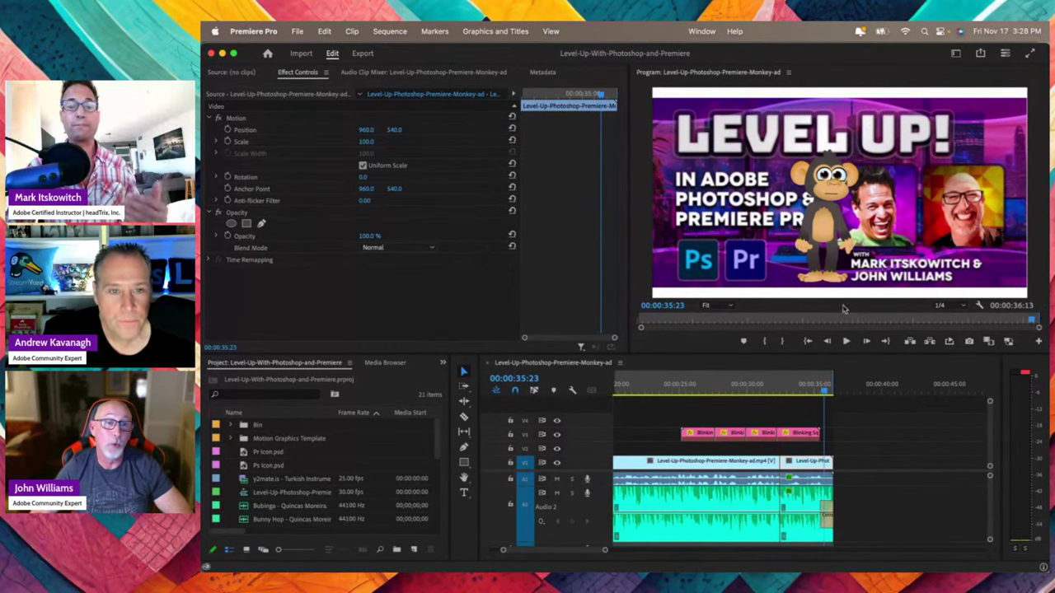
Try the Essentials, Editing and Captions and Graphics workspaces in turn
left_click(955, 56)
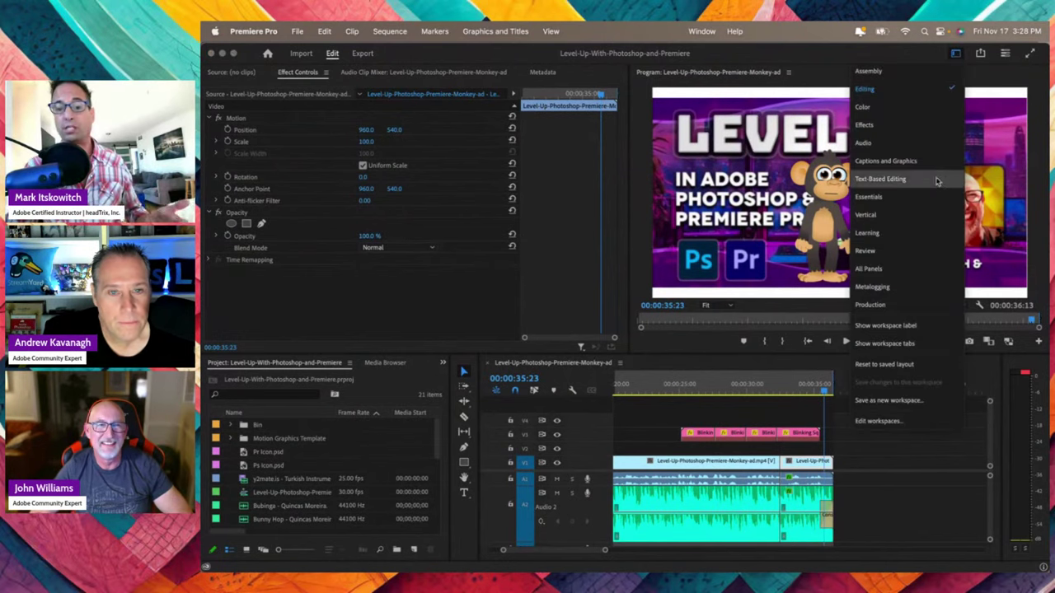
left_click(872, 199)
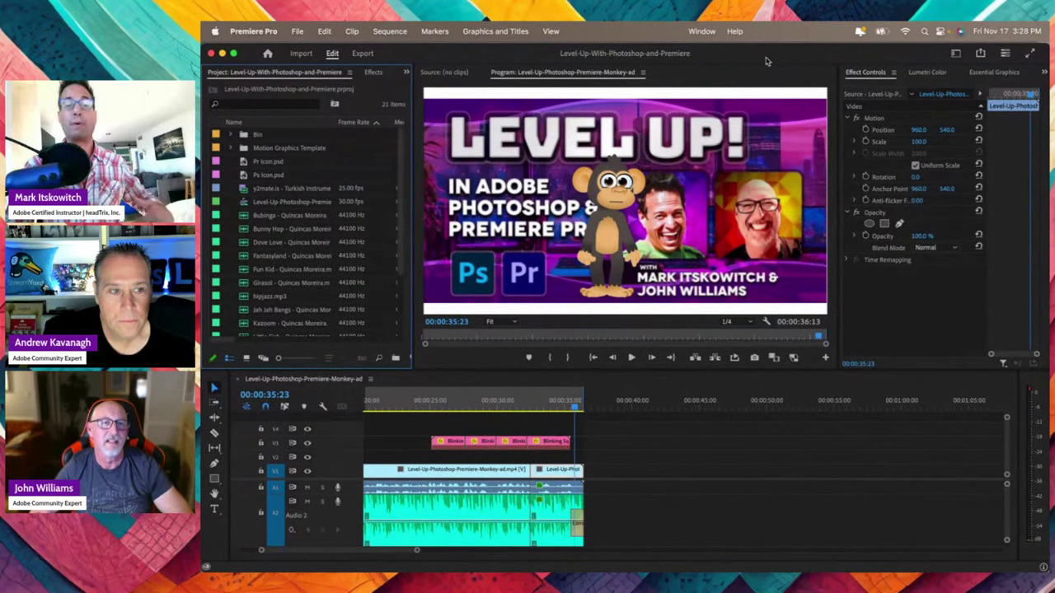
left_click(954, 55)
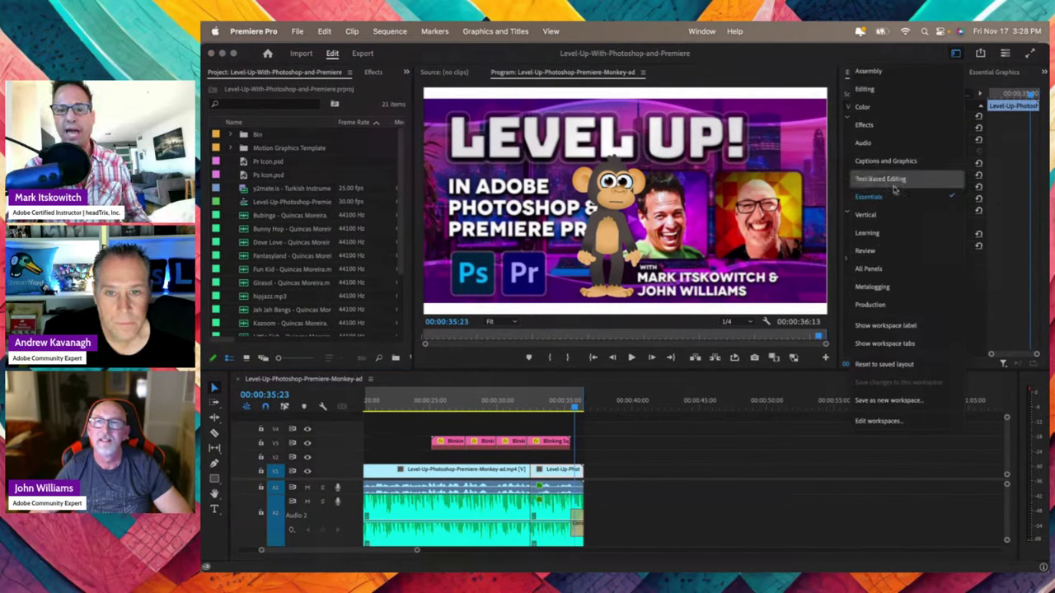
left_click(865, 89)
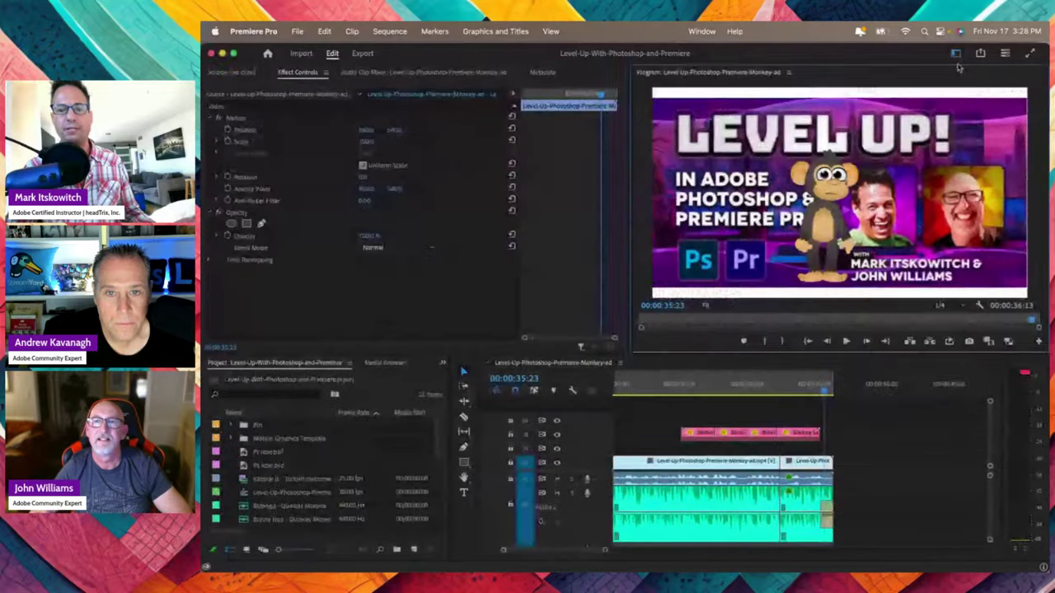
left_click(955, 52)
left_click(886, 161)
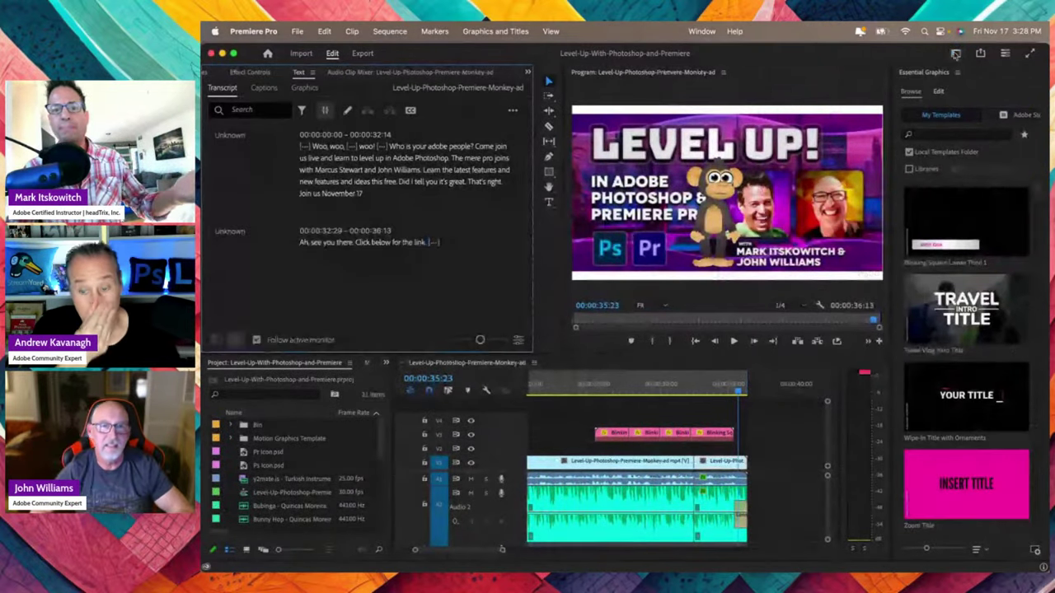
Turn on the workspace label and workspace tabs, then bring up Edit Workspaces
left_click(955, 52)
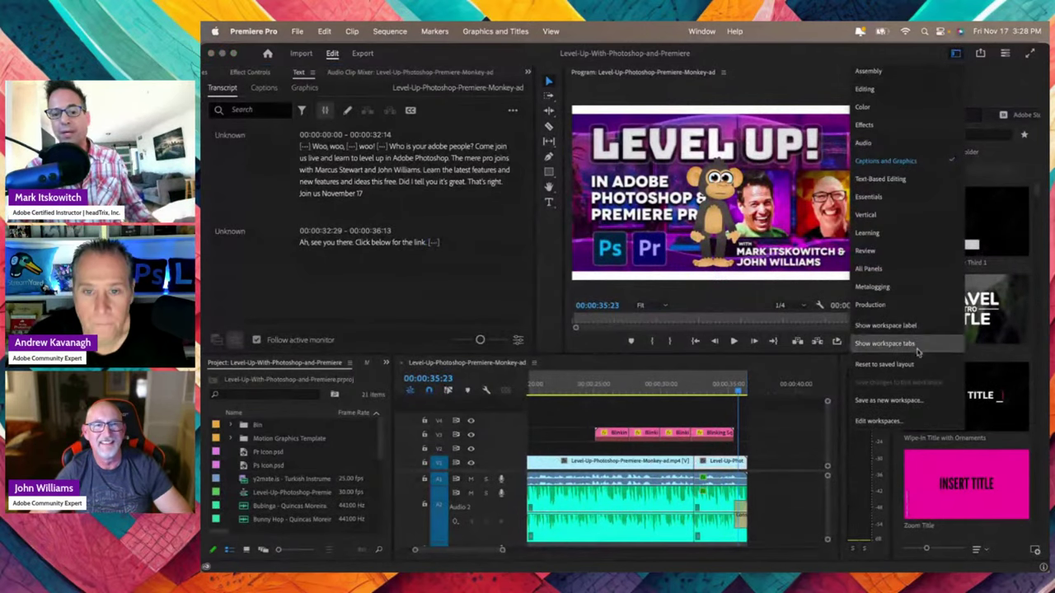
left_click(888, 328)
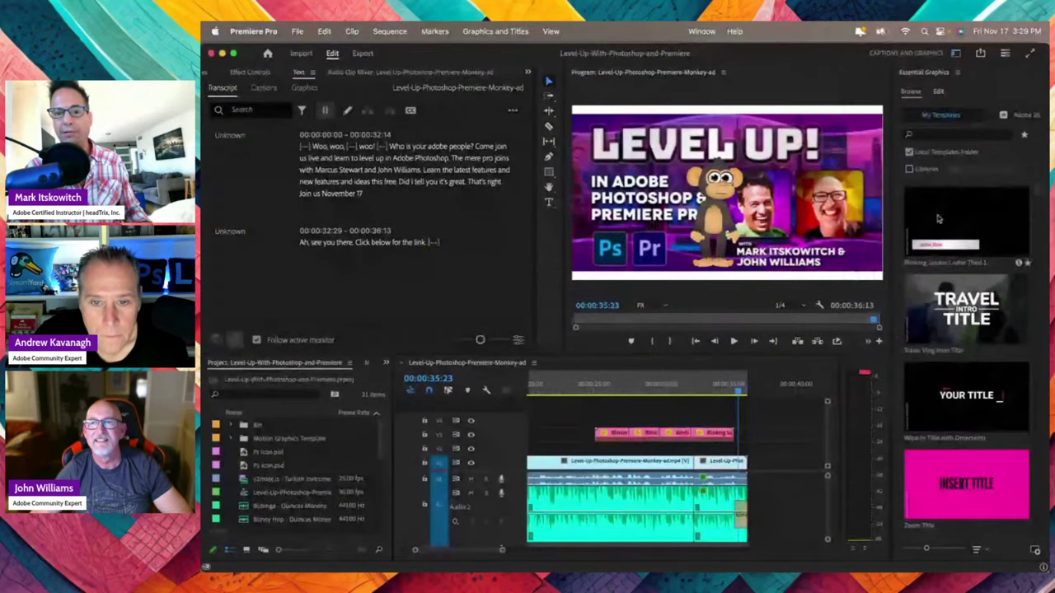
left_click(956, 53)
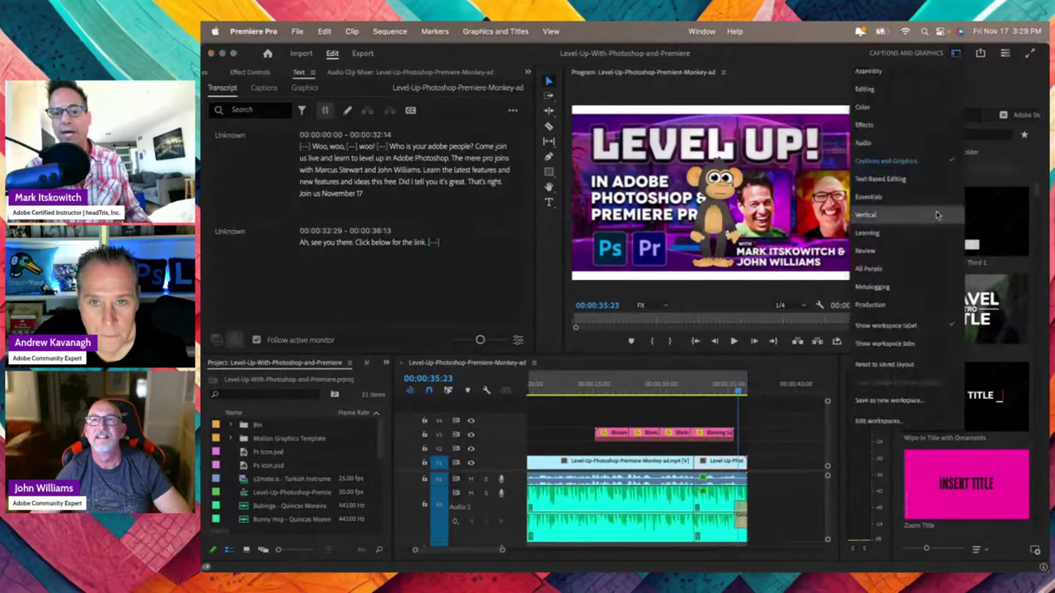
left_click(907, 344)
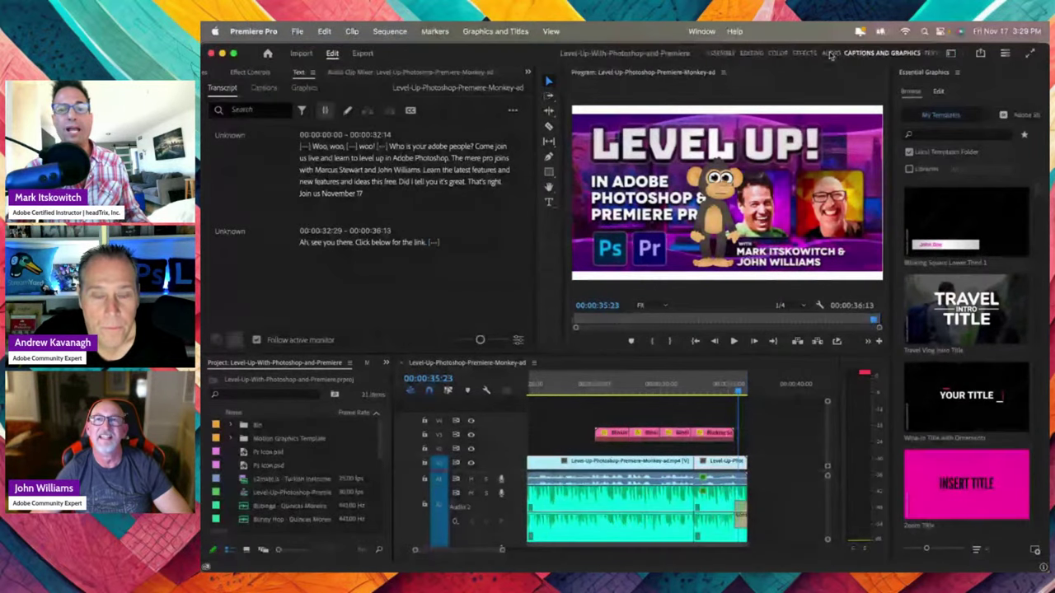
left_click(942, 55)
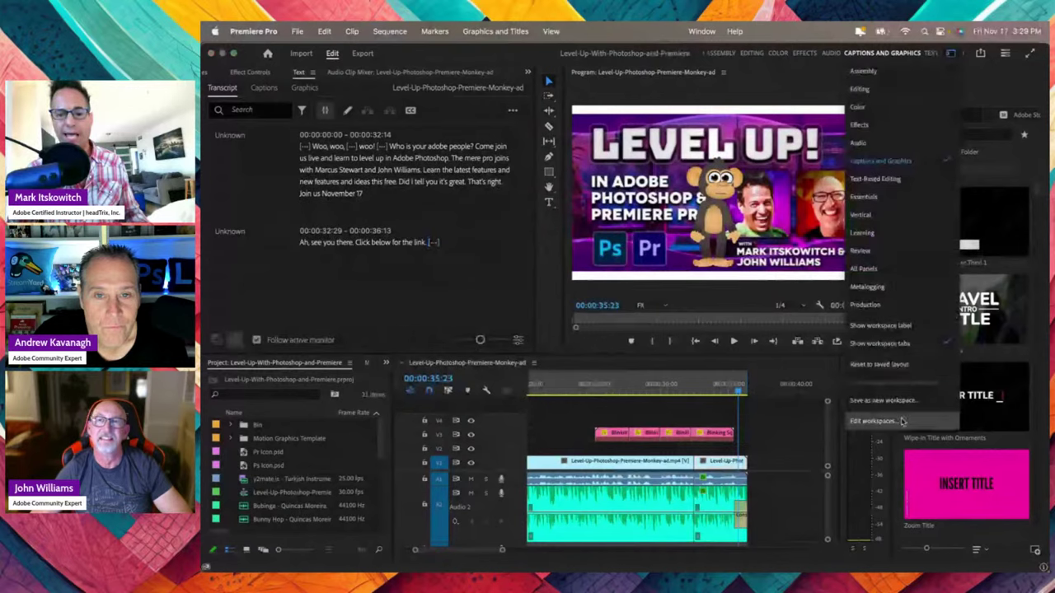
left_click(902, 422)
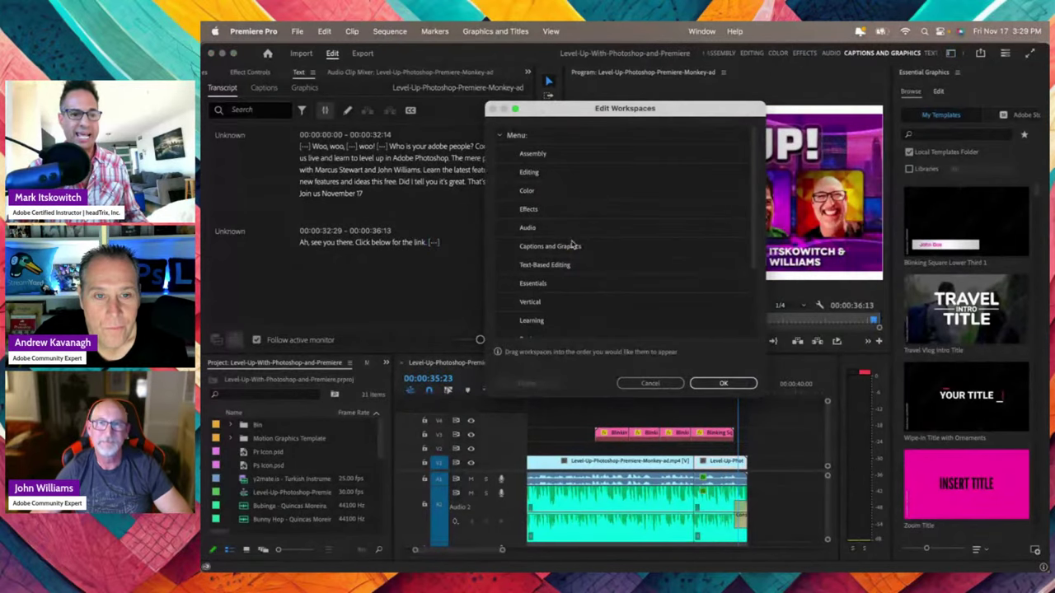
Move Text-Based Editing under Assembly and Captions and Graphics above Audio, then confirm the new order
left_click_drag(546, 264, 534, 168)
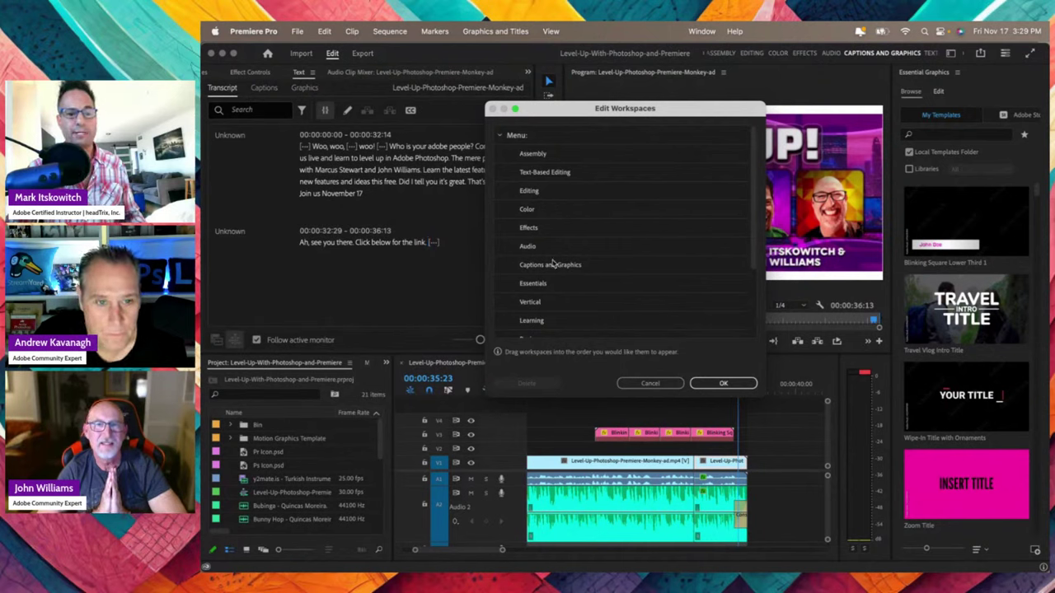
left_click_drag(546, 270, 553, 241)
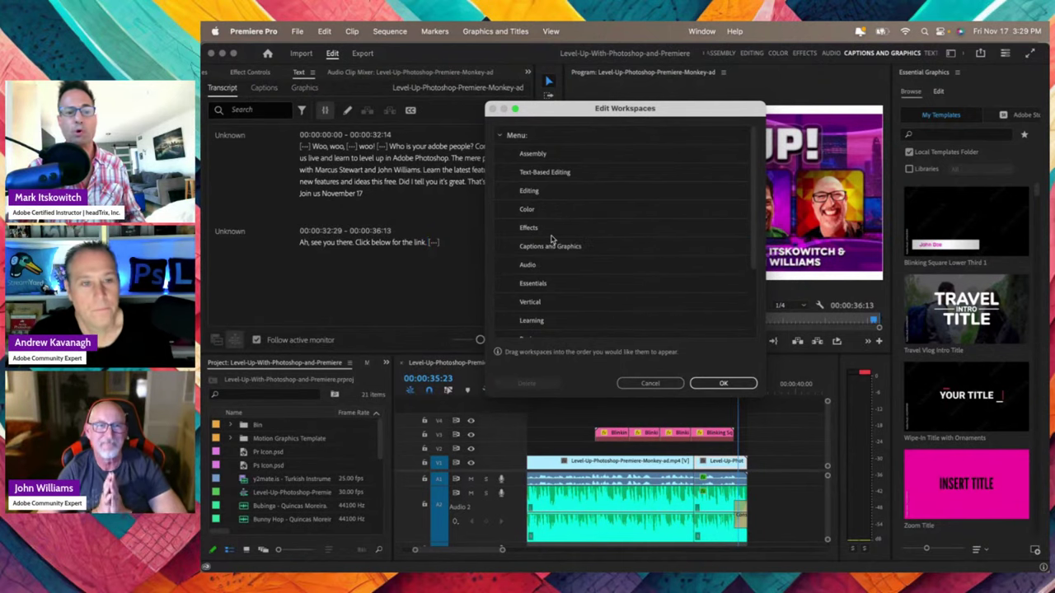
left_click(725, 384)
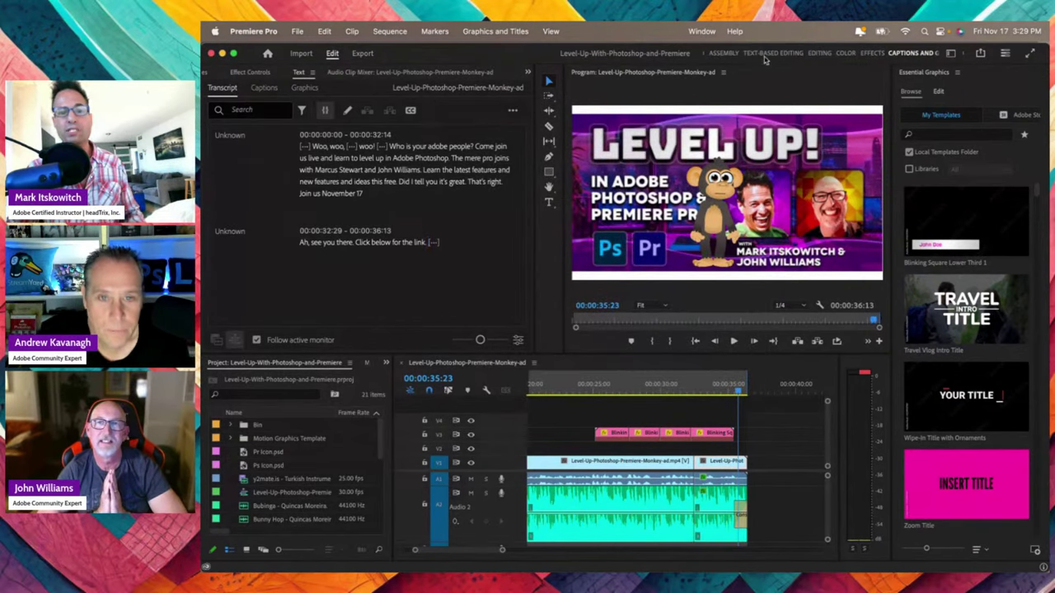
Cycle through the Assembly, Text-Based Editing and Editing workspaces, collapsing the Project panel to widen the timeline
left_click(722, 54)
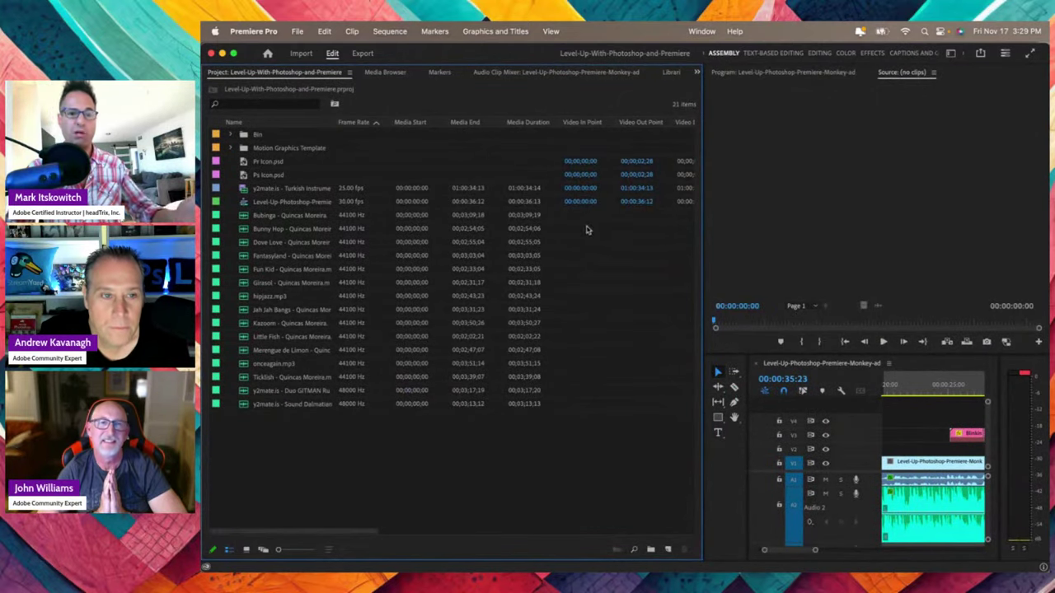
left_click(773, 54)
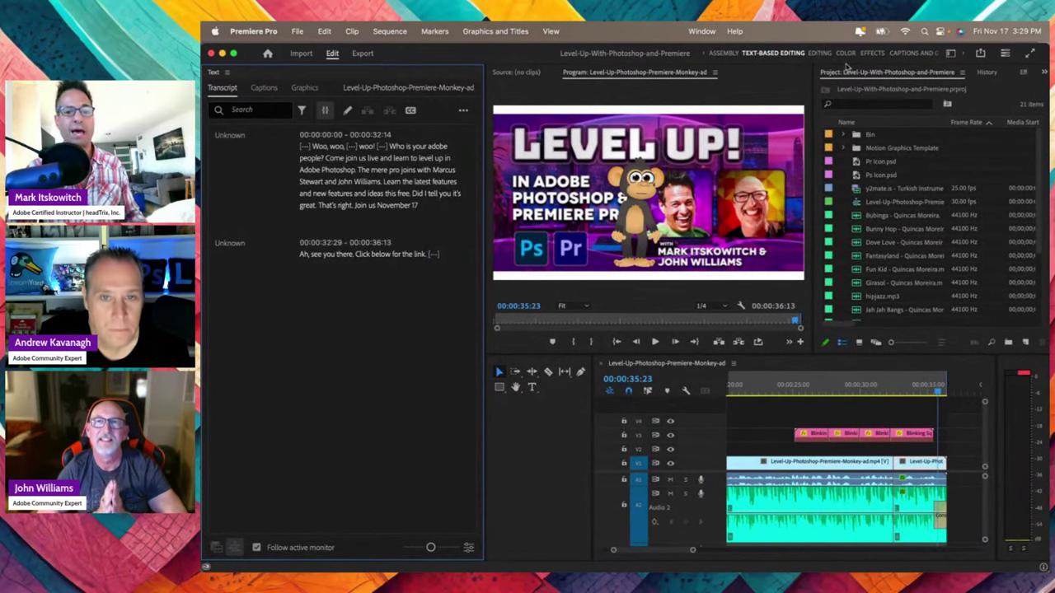
left_click(820, 54)
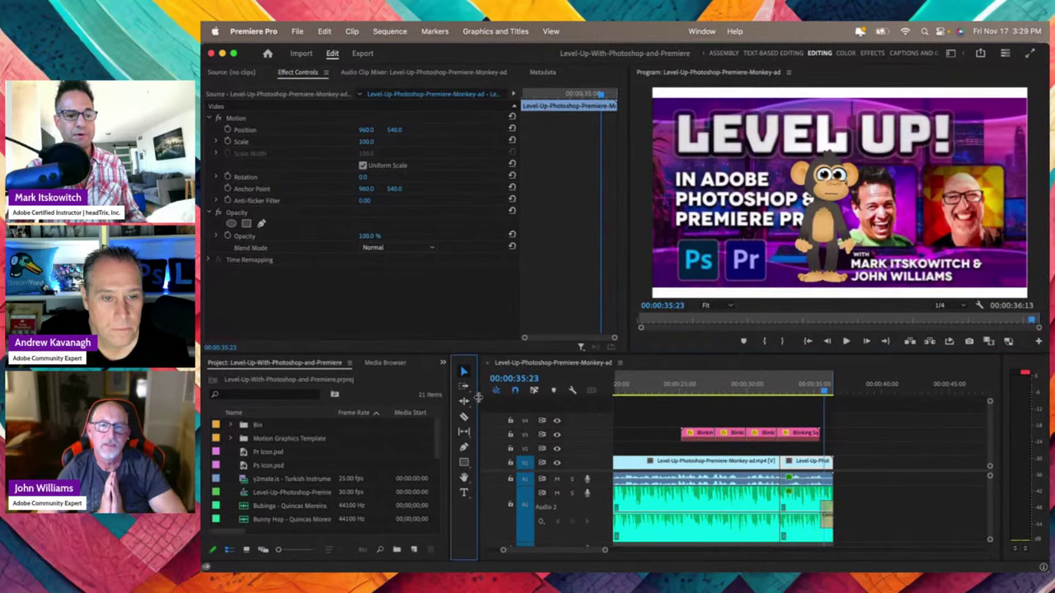
left_click_drag(478, 397, 276, 402)
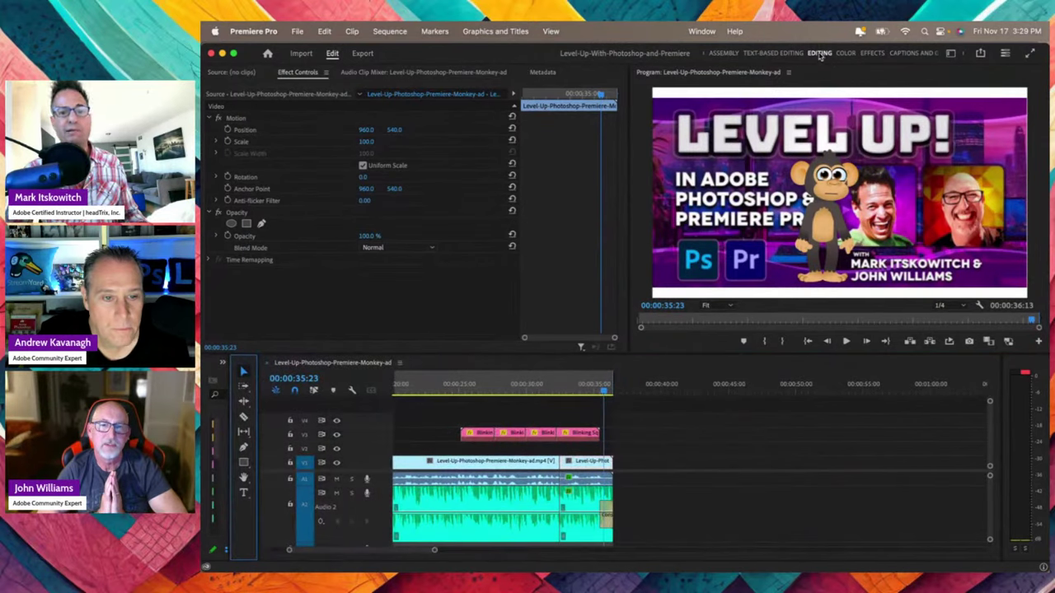
Reset Editing to its saved layout, switch to Captions and Graphics, then jump to Photoshop with Cmd+Tab
left_click(950, 54)
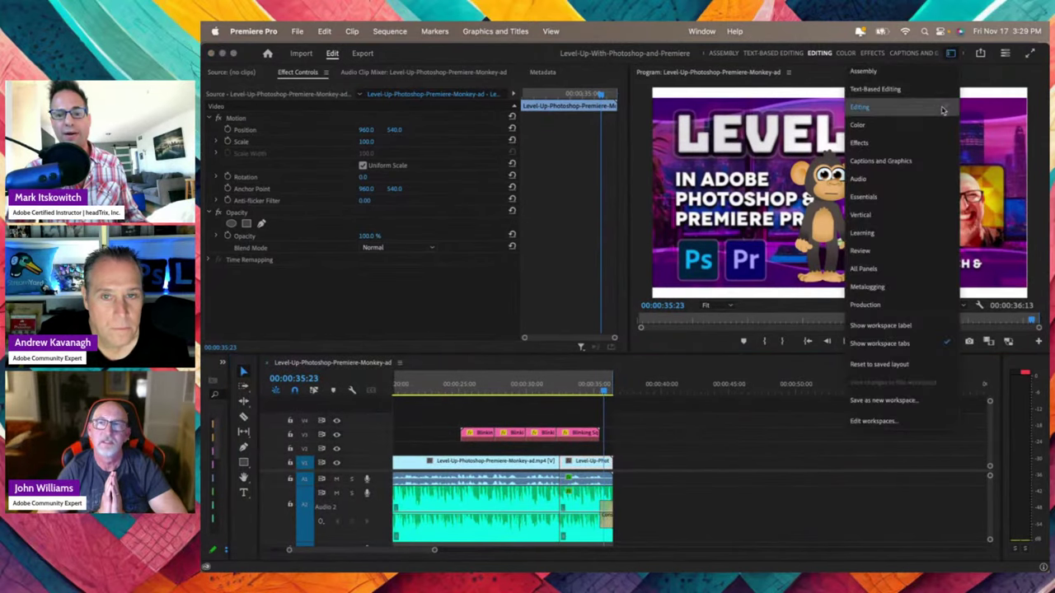
left_click(881, 365)
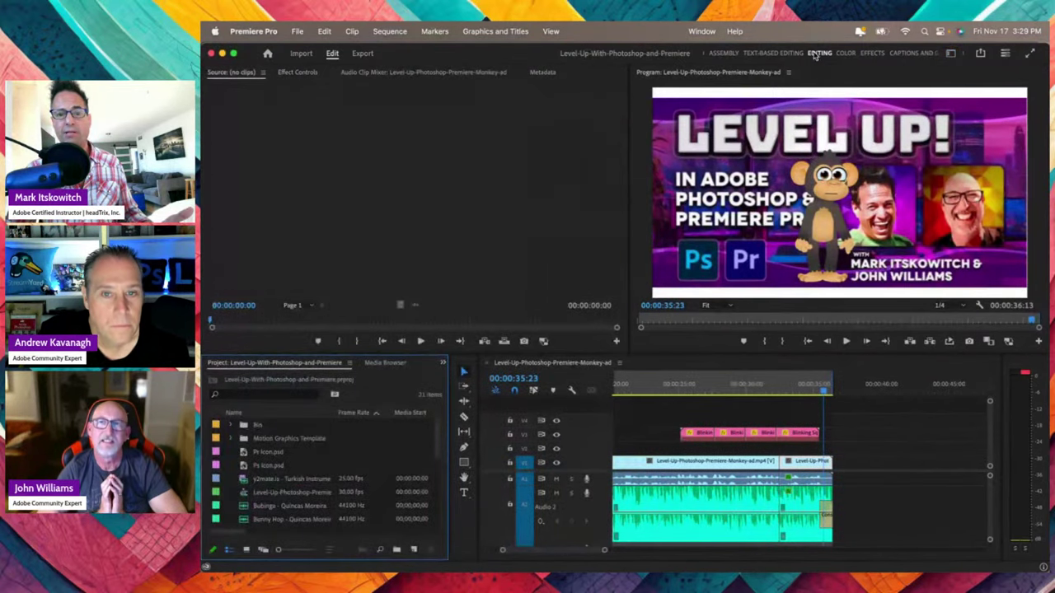
left_click(907, 53)
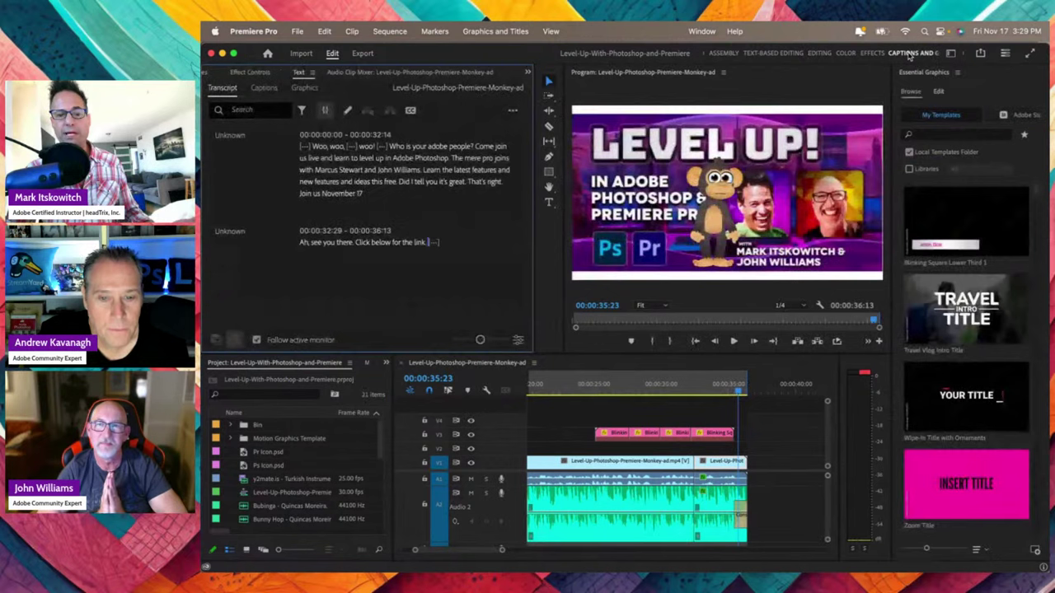
key("super+Tab")
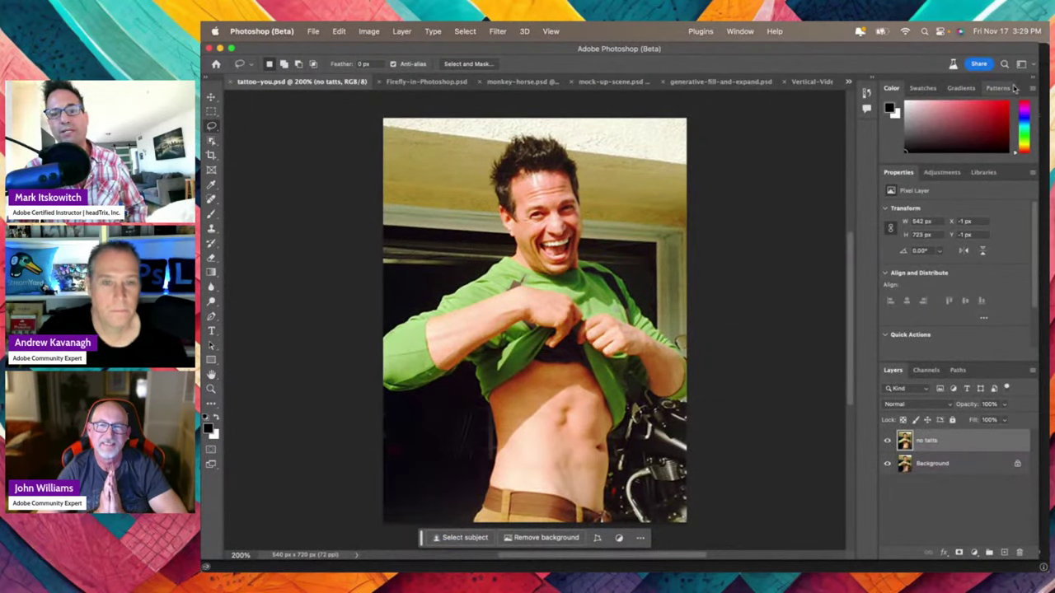
With Essentials active, float the Color panel over the canvas and enlarge it
left_click(1023, 64)
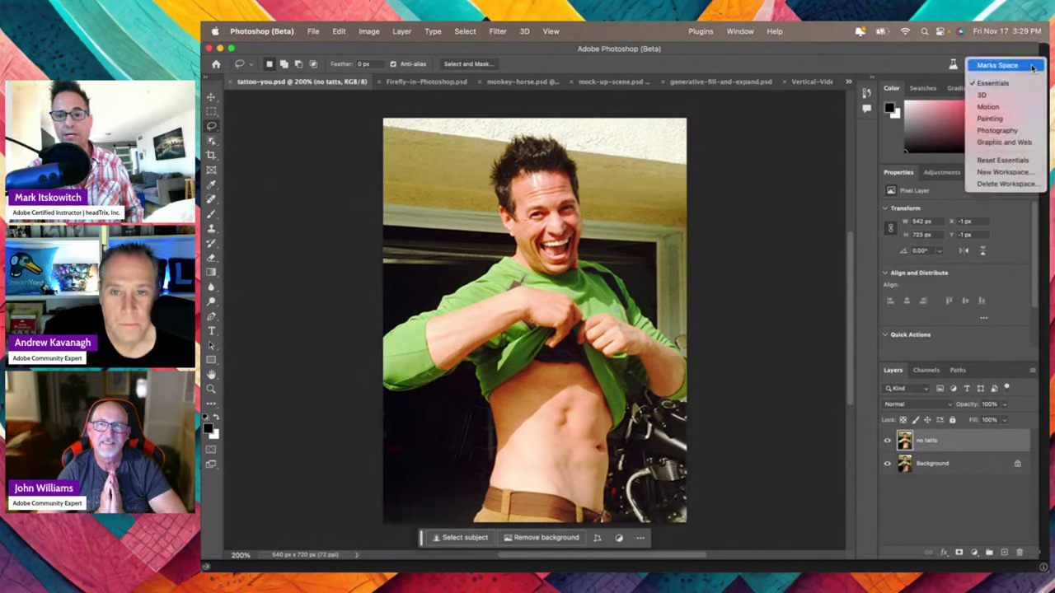
left_click(1005, 83)
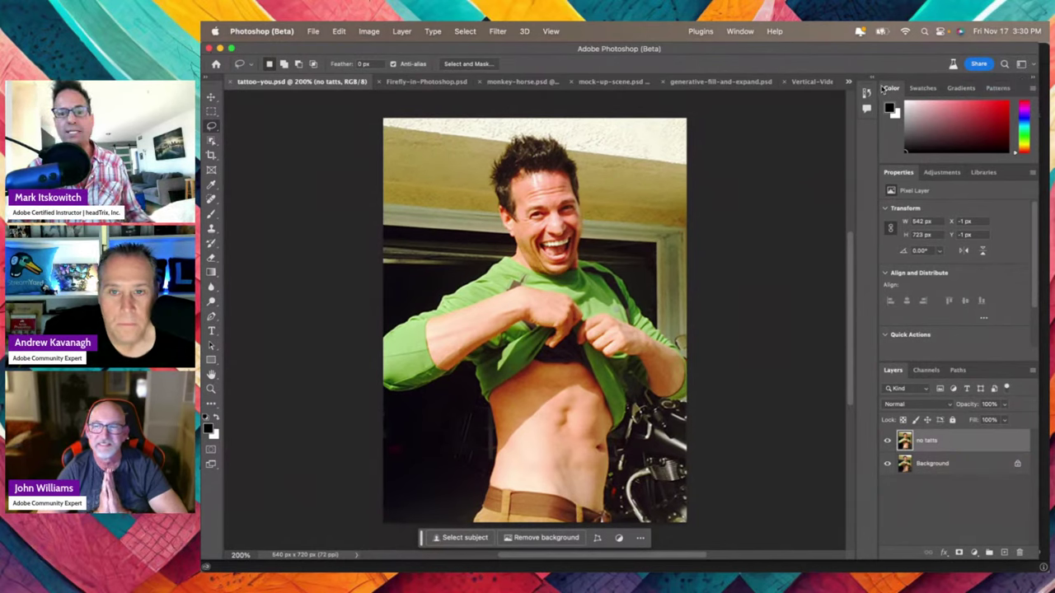
left_click_drag(884, 88, 595, 135)
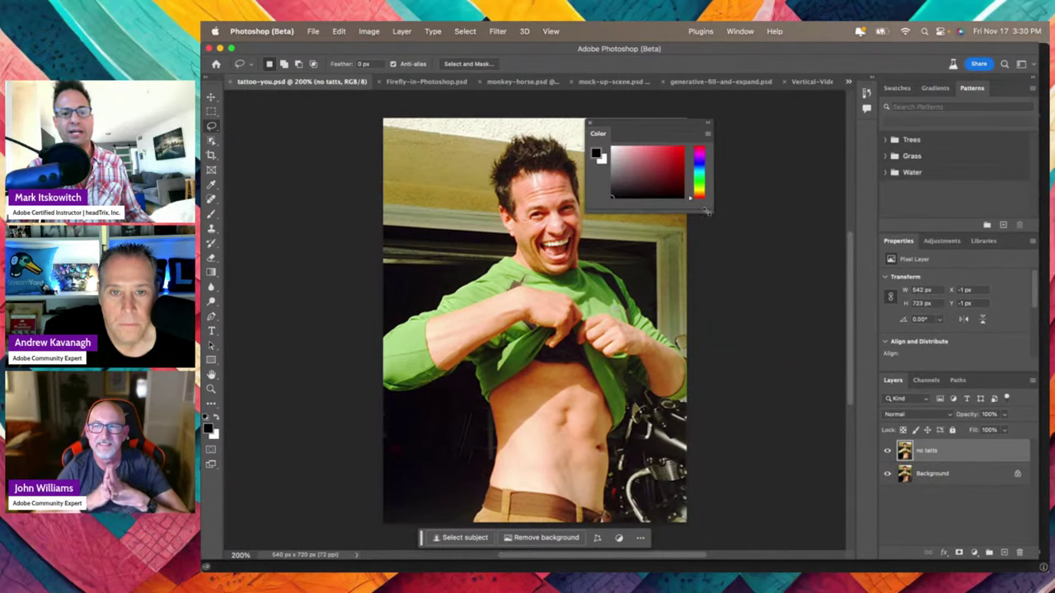
left_click_drag(706, 211, 819, 466)
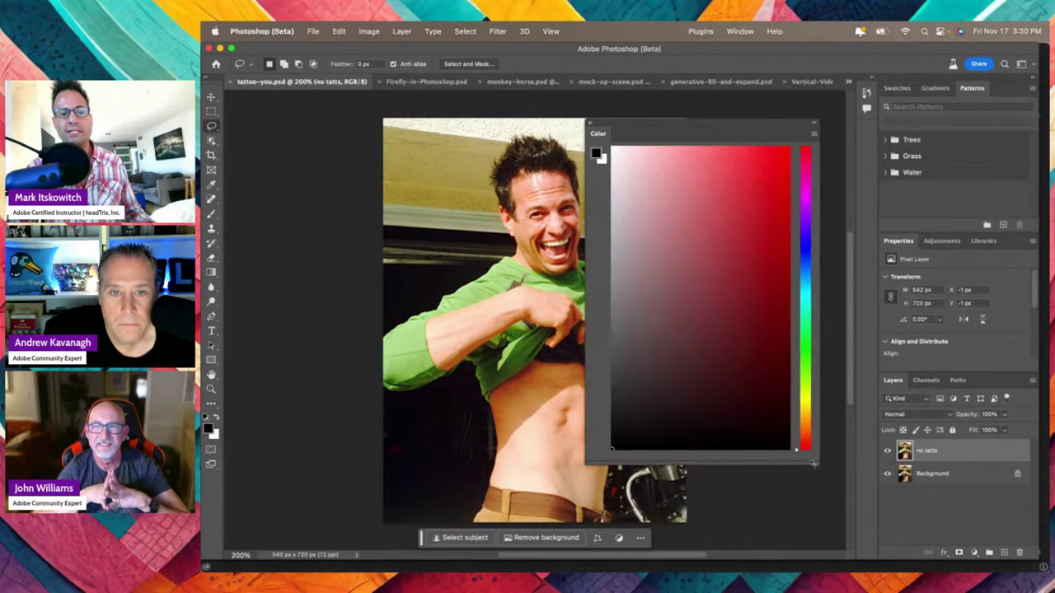
Close the floating Color panel, then bring it back with Reset Essentials
left_click(815, 127)
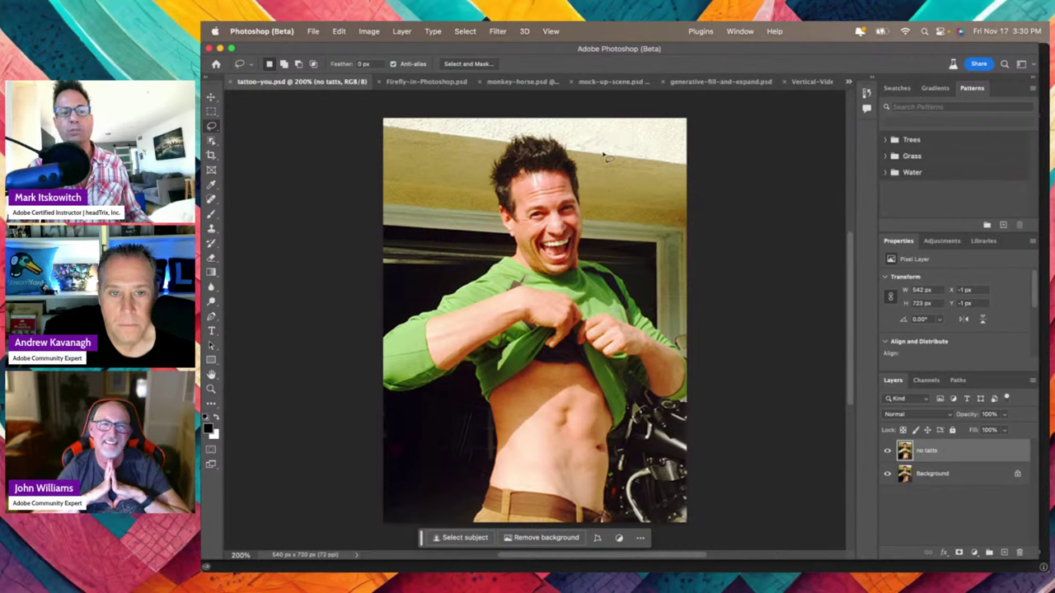
left_click(1026, 69)
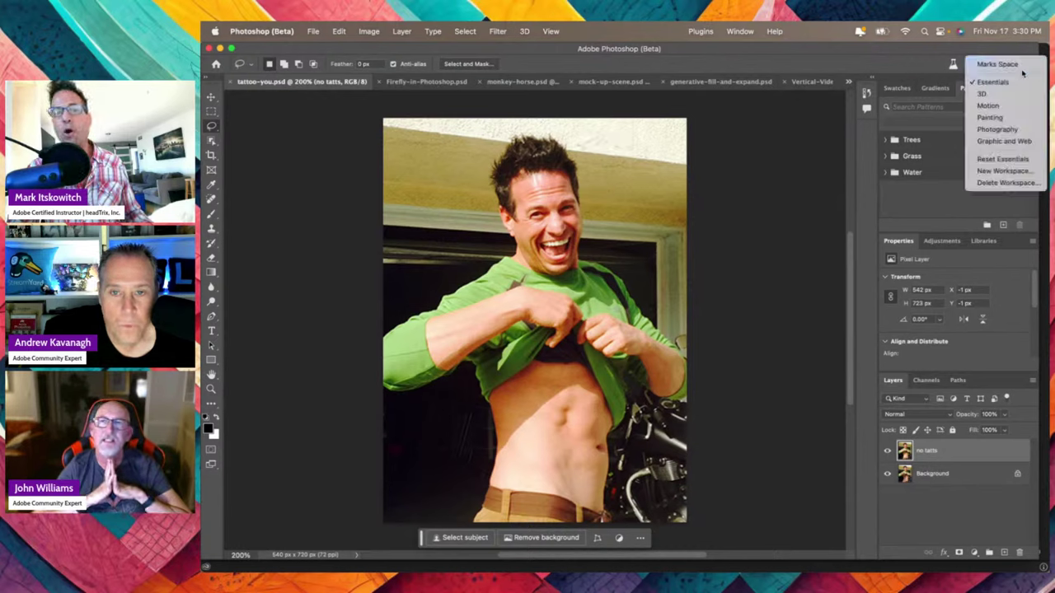
left_click(1001, 159)
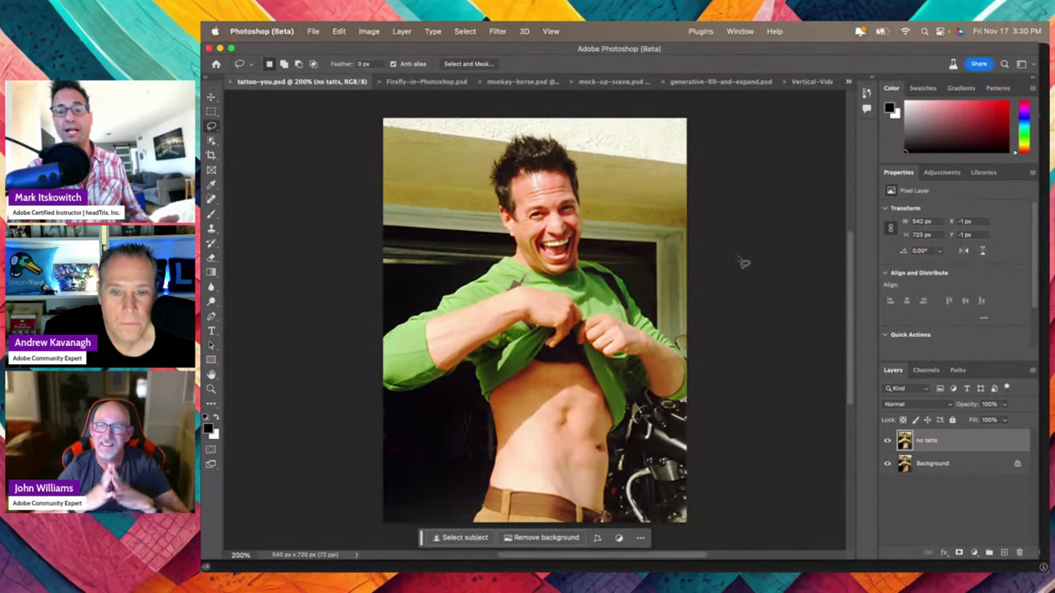
Collapse the Properties panel and add five empty layers, Layer 1–Layer 5, above no tatts
double_click(906, 175)
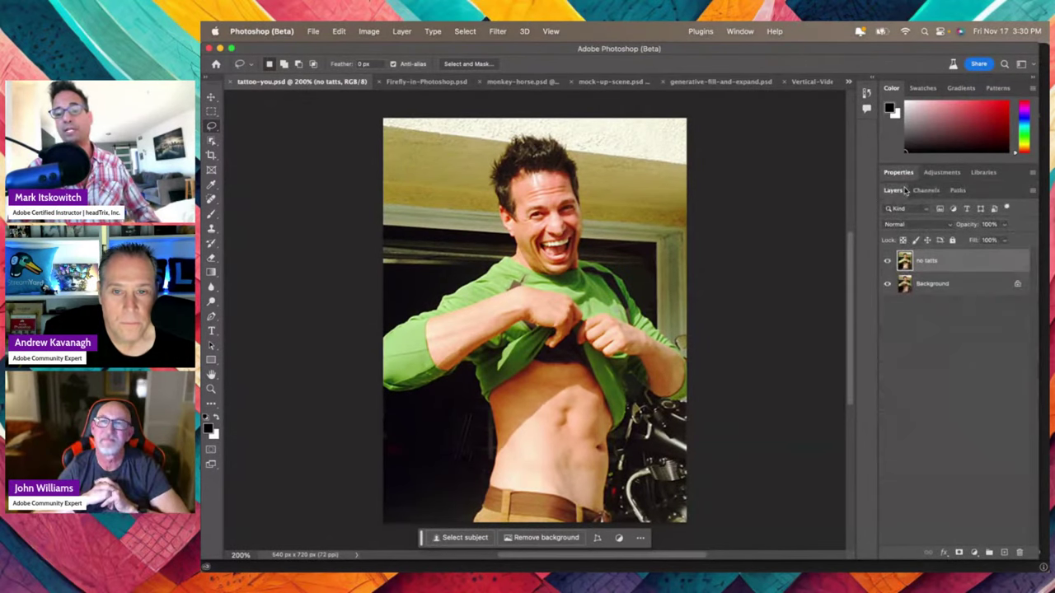
left_click(1003, 554)
left_click(1004, 553)
left_click(1004, 554)
left_click(1004, 554)
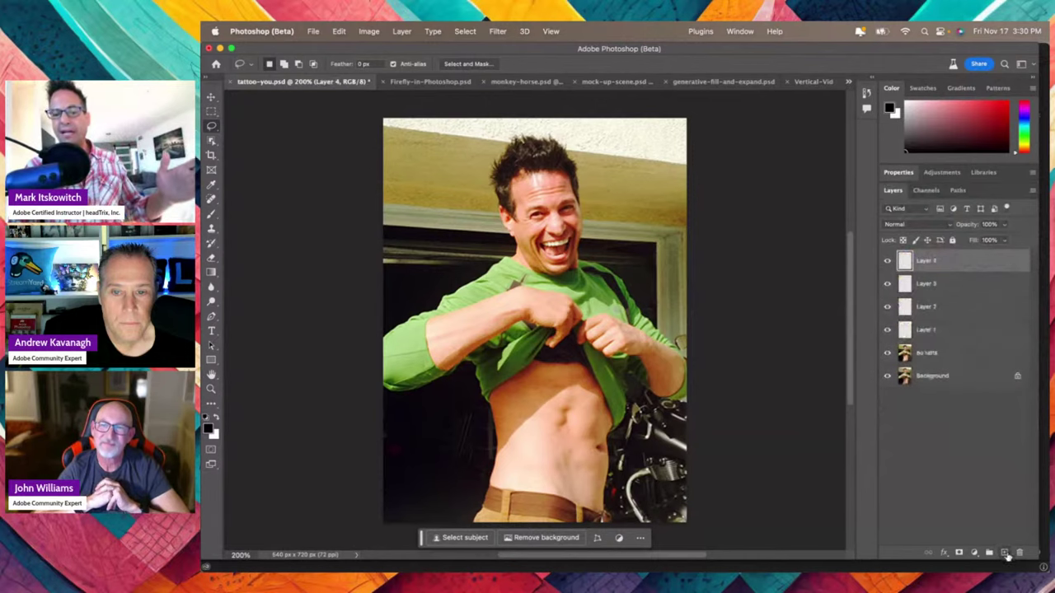
left_click(1004, 554)
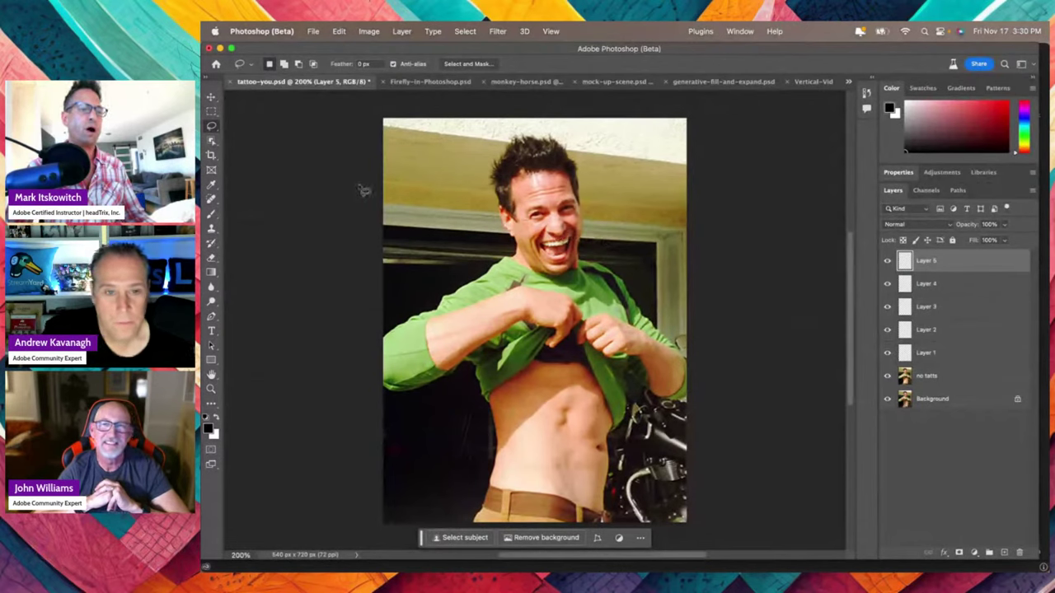
With the Move tool, make no tatts the active layer, then switch to the Lasso tool
left_click(211, 98)
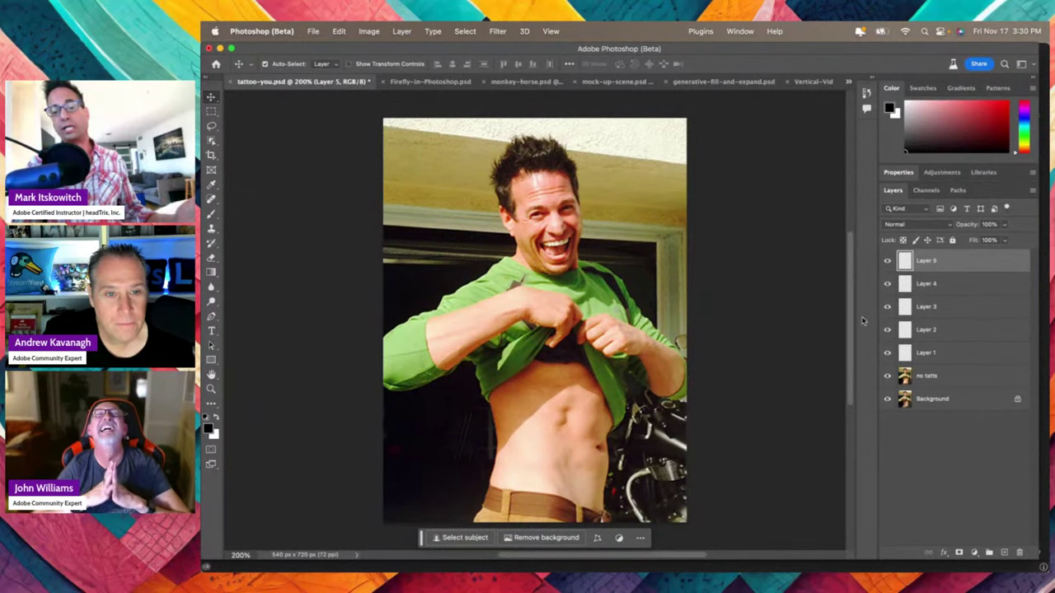
left_click(938, 375)
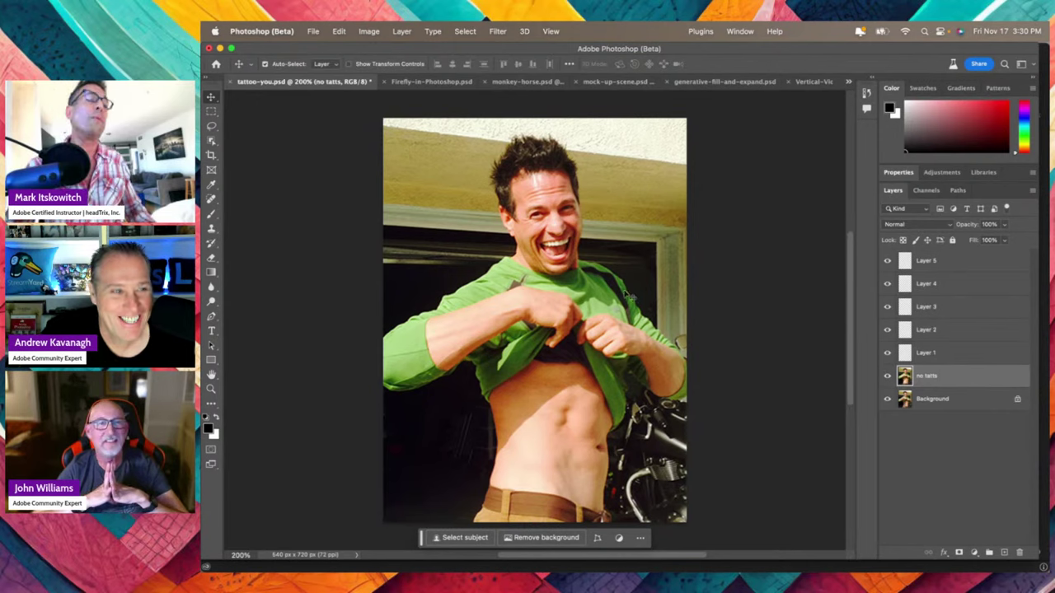
left_click(212, 127)
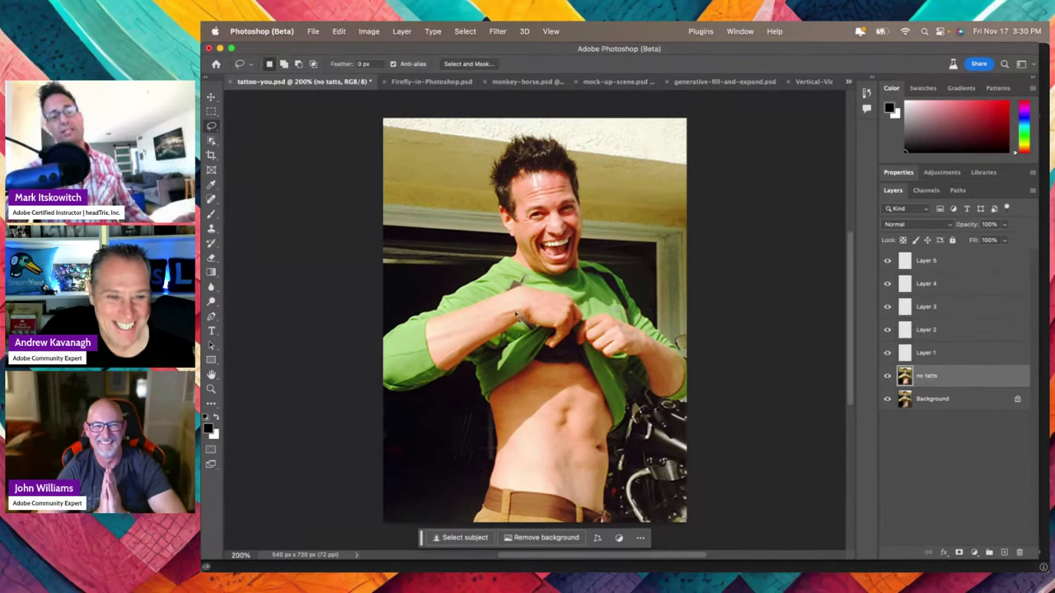
Draw a short lasso stroke across the man's midsection, then drop the selection with Cmd+D
mouse_move(527, 282)
left_mouse_down()
mouse_move(449, 286)
mouse_move(427, 303)
mouse_move(414, 353)
mouse_move(443, 399)
mouse_move(549, 362)
mouse_move(573, 333)
mouse_move(575, 319)
mouse_move(511, 281)
left_mouse_up()
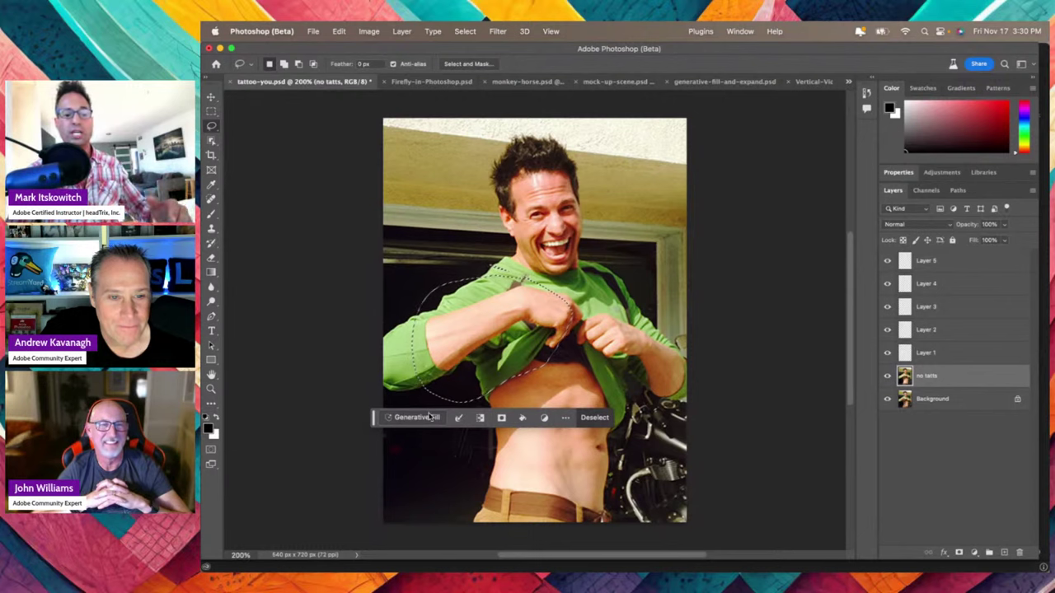
key("super+d")
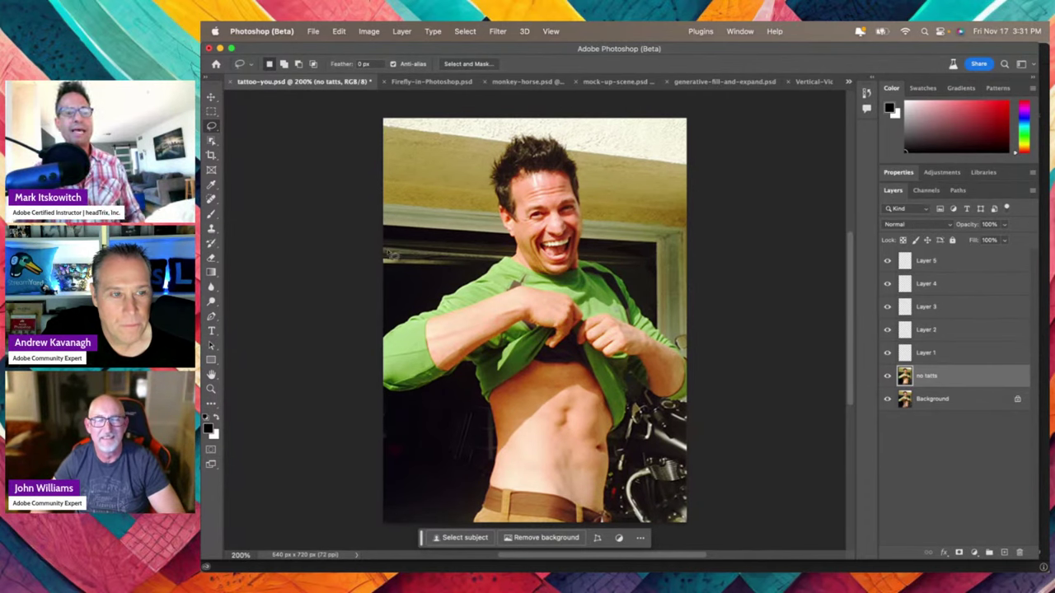
Glance at the File menu, then use the Move tool to make Layer 2 active
left_click(313, 31)
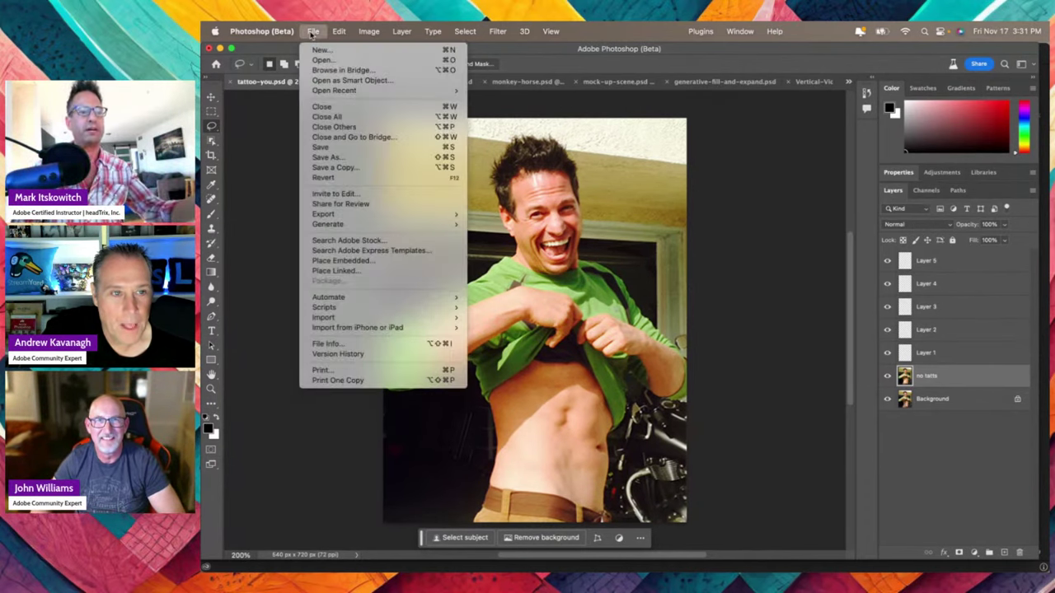
left_click(269, 127)
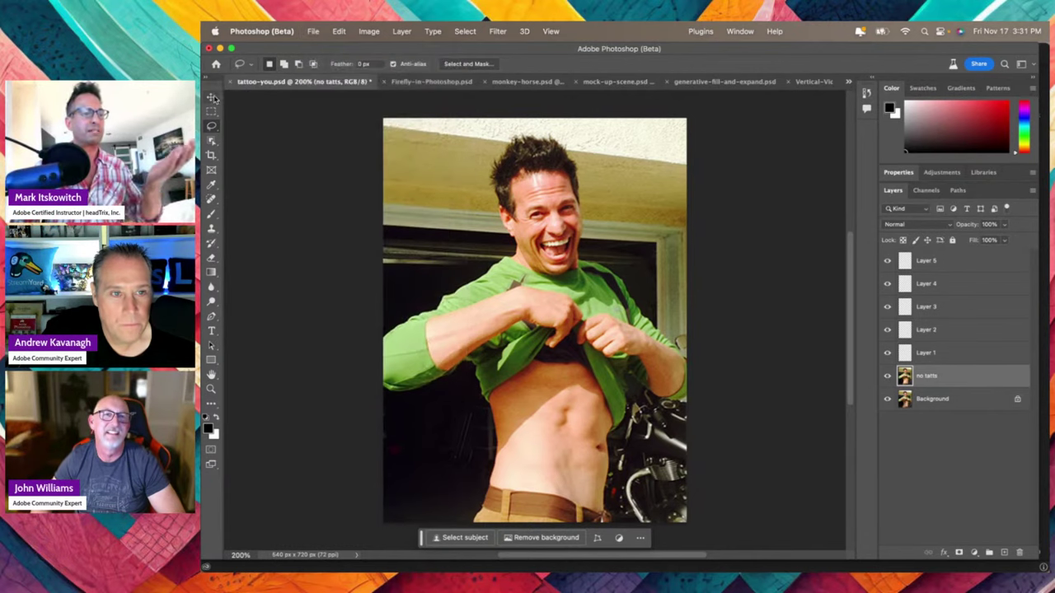
left_click(211, 96)
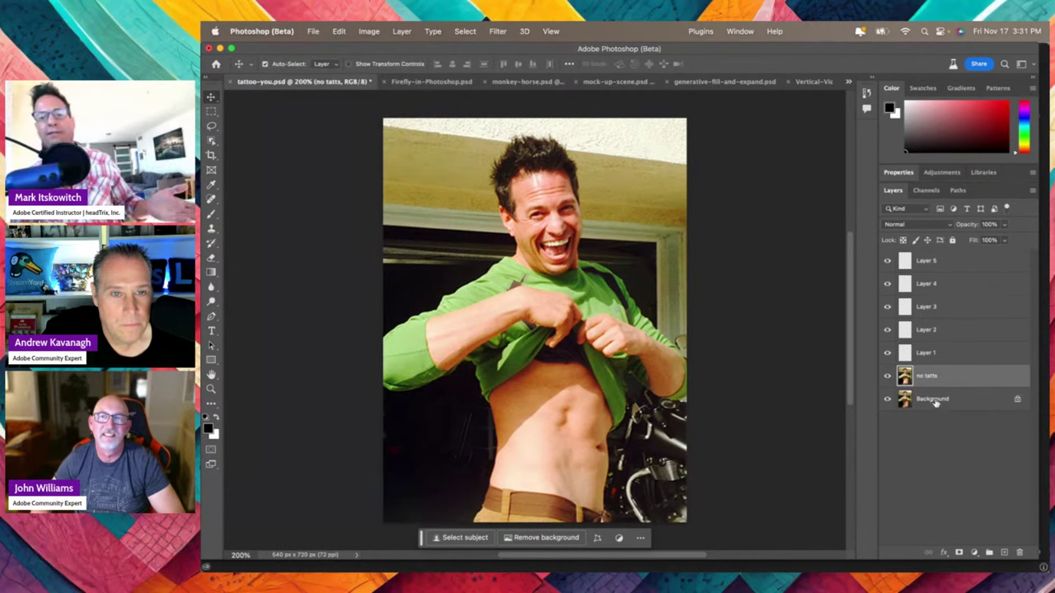
left_click(954, 329)
Show the Channels and Paths panels, then bring up the Adjustments presets
left_click(926, 191)
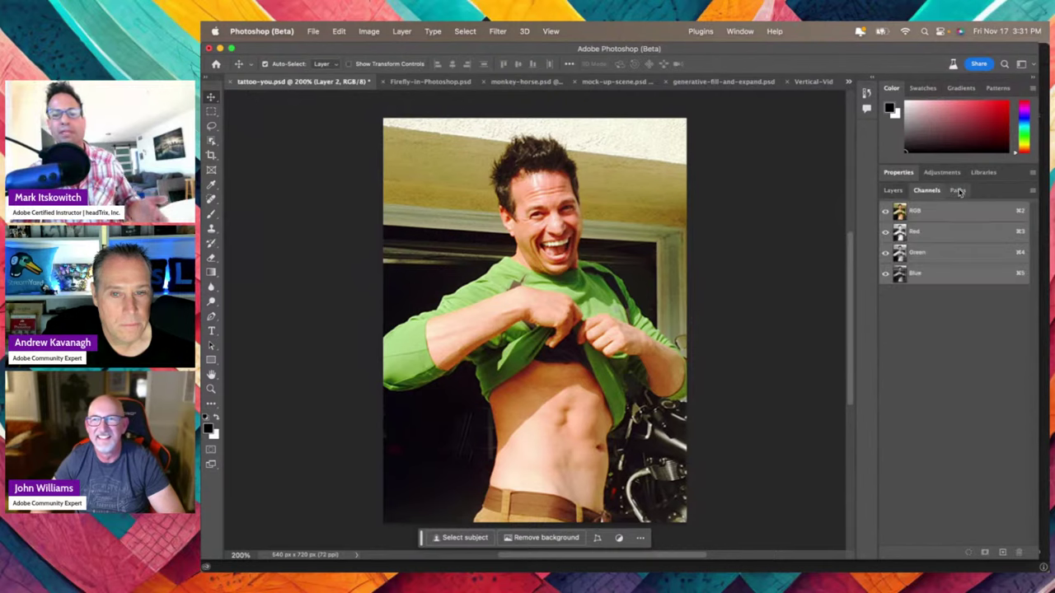
left_click(957, 190)
left_click(942, 172)
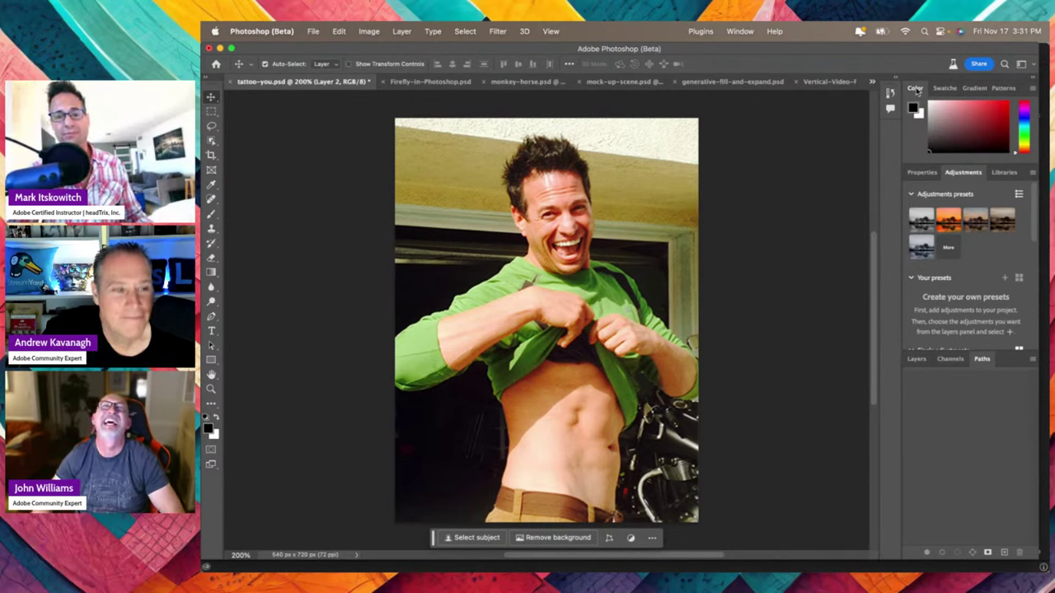
Restore the default panel layout with Reset Essentials from the workspace list
left_click(1021, 64)
left_click(1020, 84)
left_click(1021, 63)
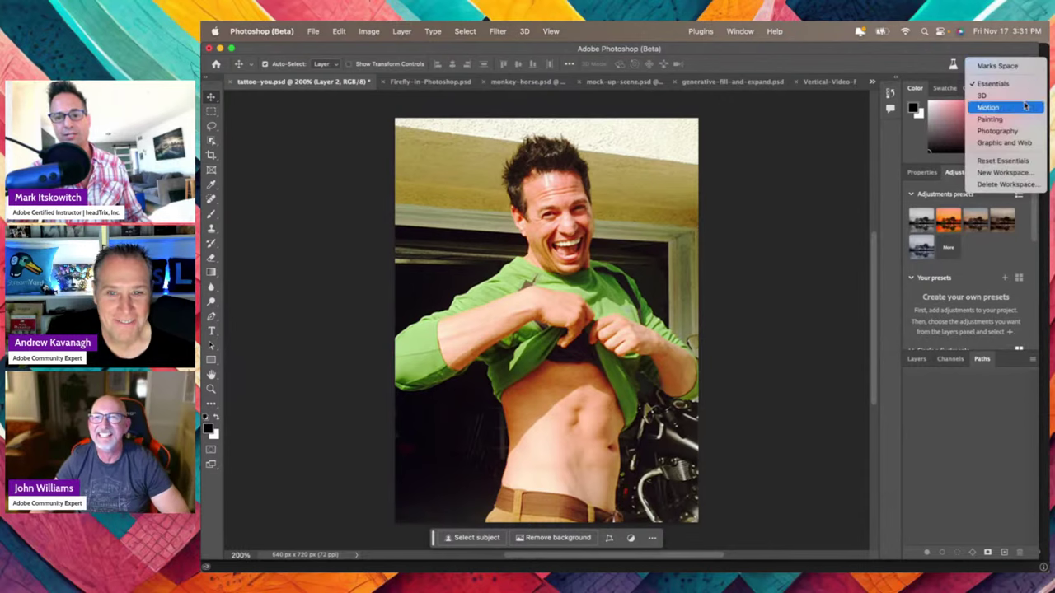
left_click(1010, 162)
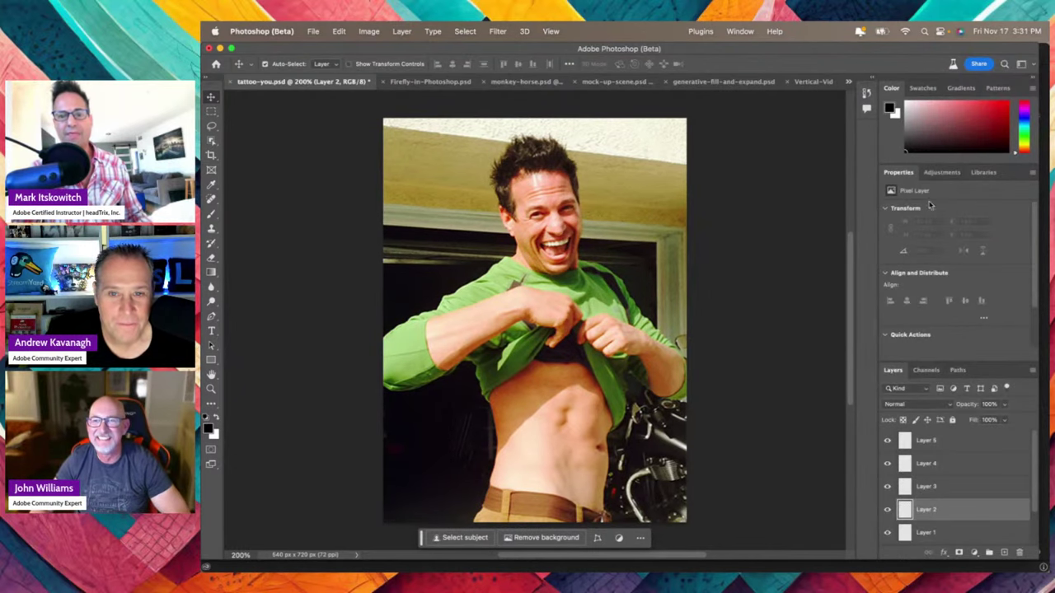
Collapse the Properties and Color panels, then dock the panel stack beside the tools on the left
double_click(900, 174)
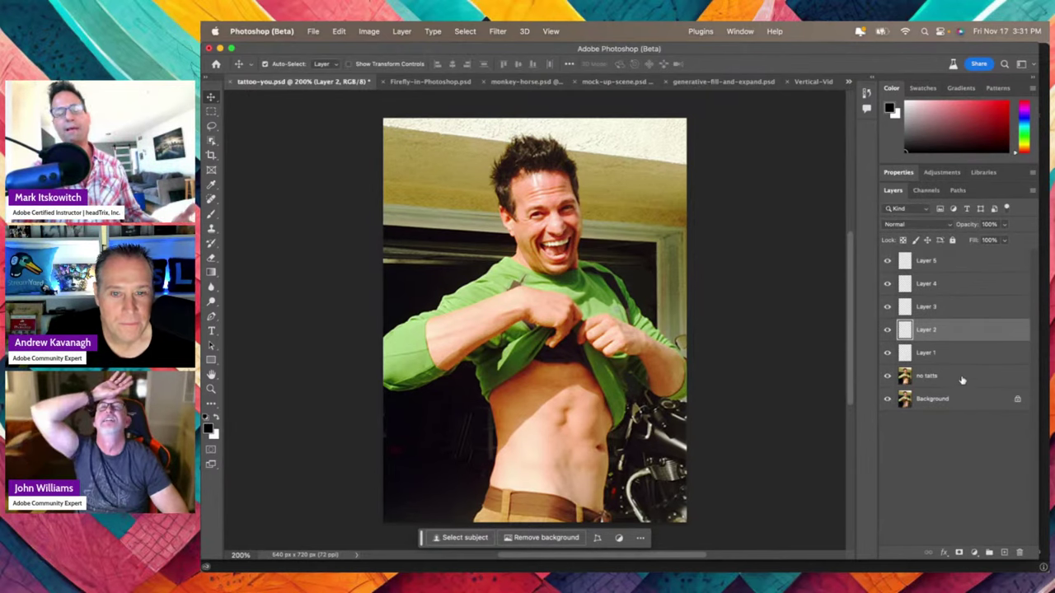
double_click(891, 89)
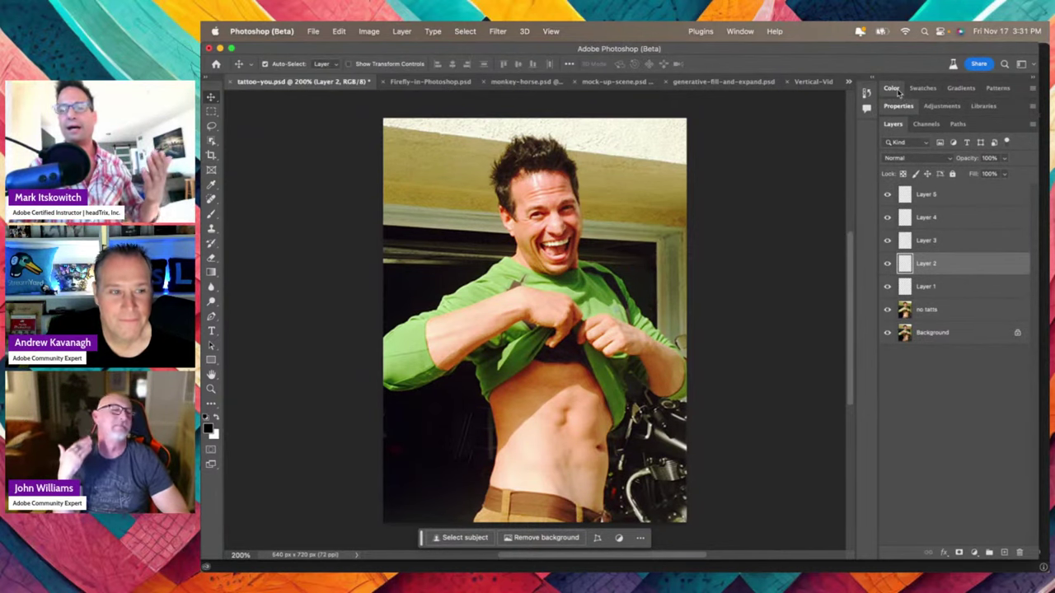
double_click(893, 89)
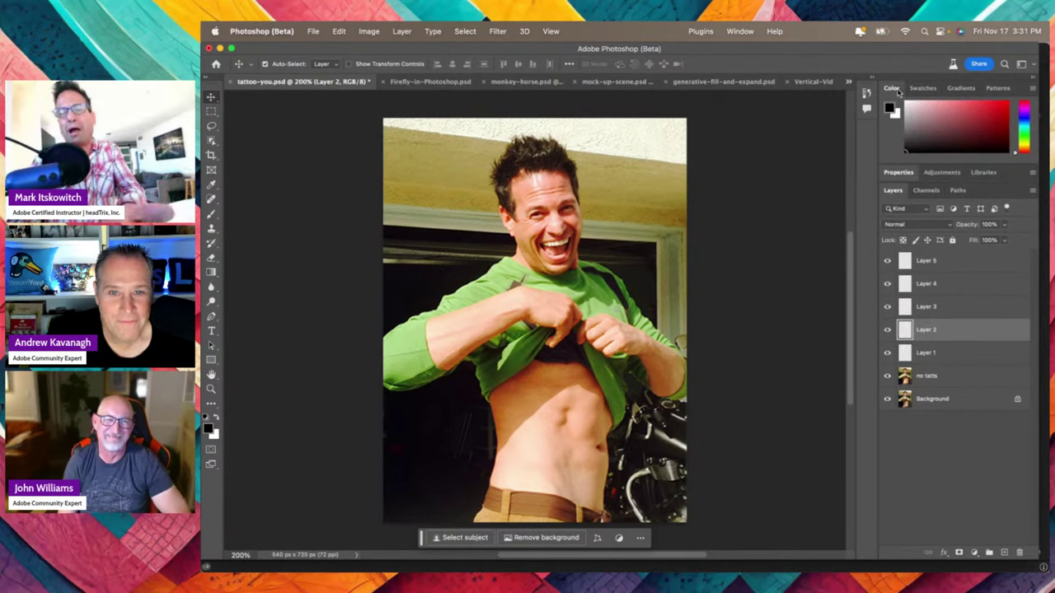
double_click(893, 88)
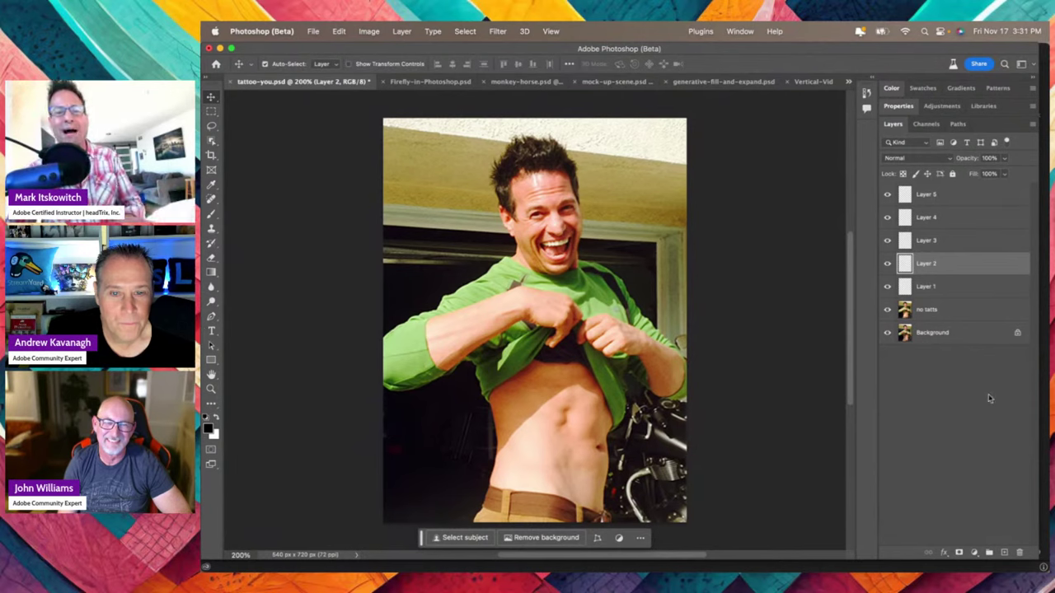
left_click_drag(922, 81, 209, 141)
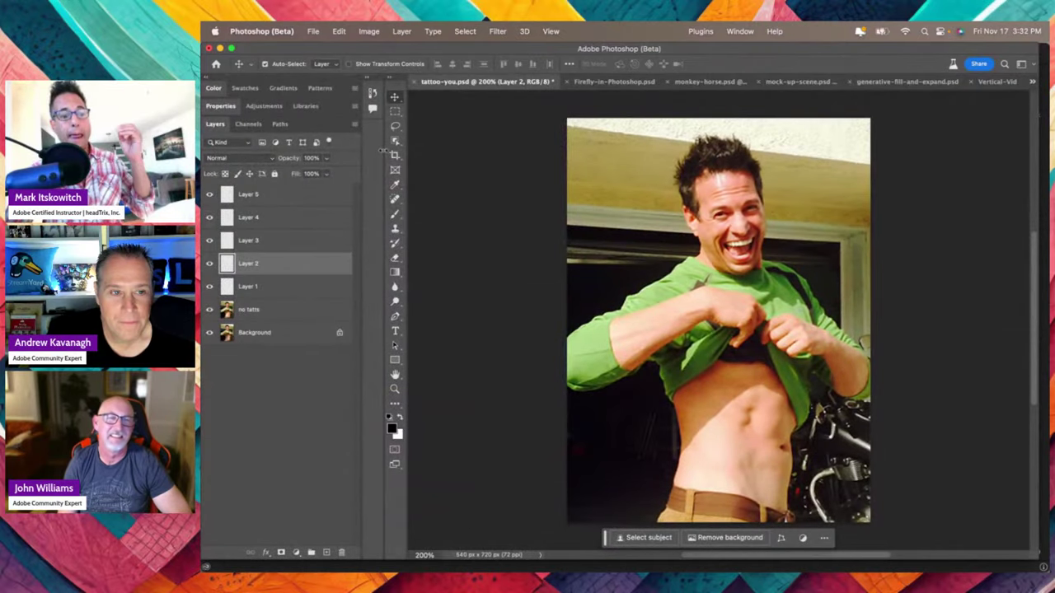
Make Layer 3 the active layer and pan the photo back into view
left_click(314, 32)
key("Escape")
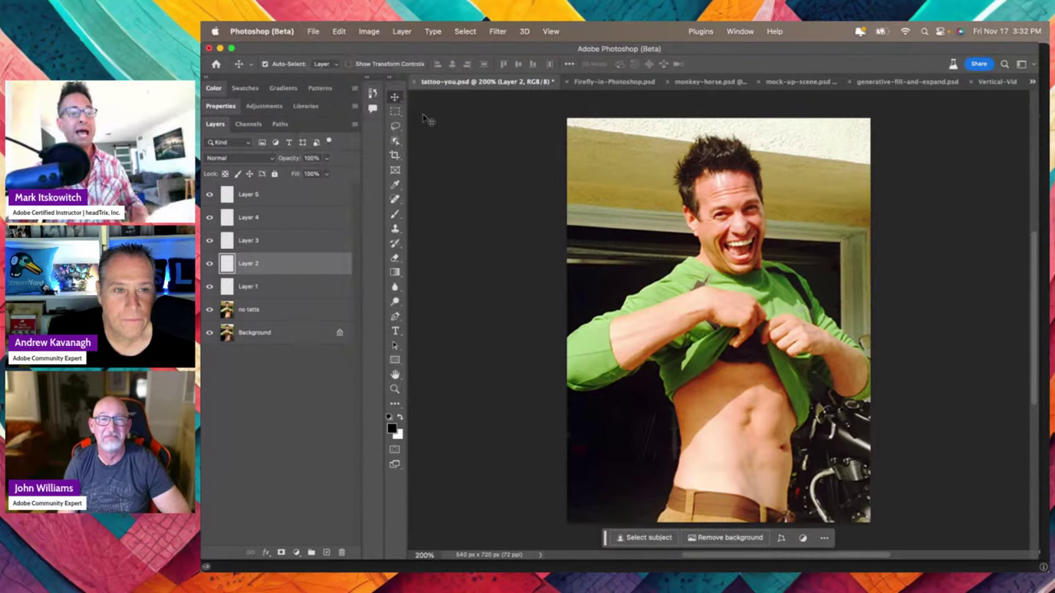
left_click(311, 242)
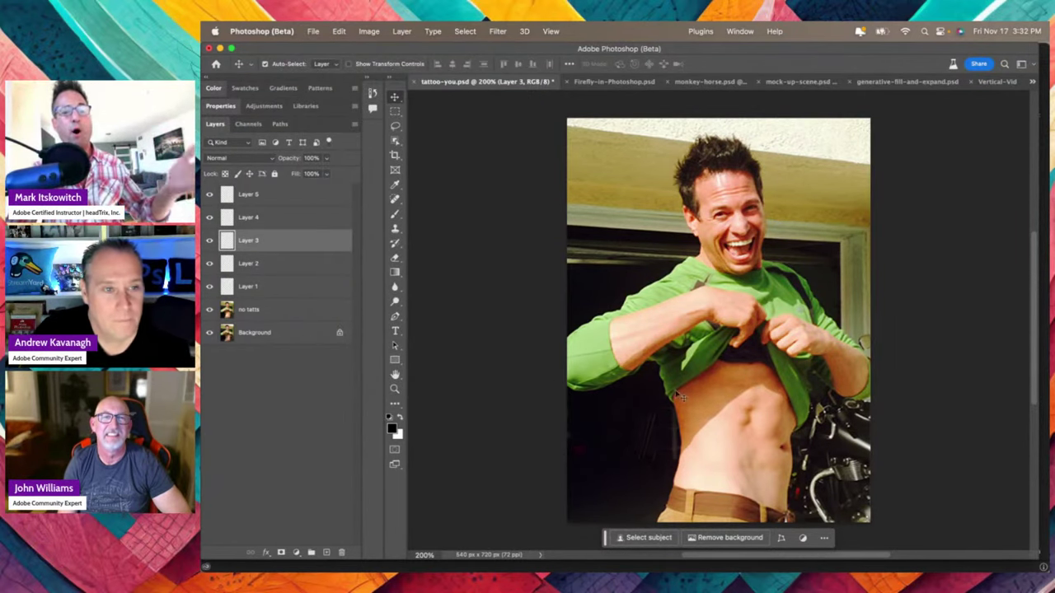
scroll(577, 262, "right", 3)
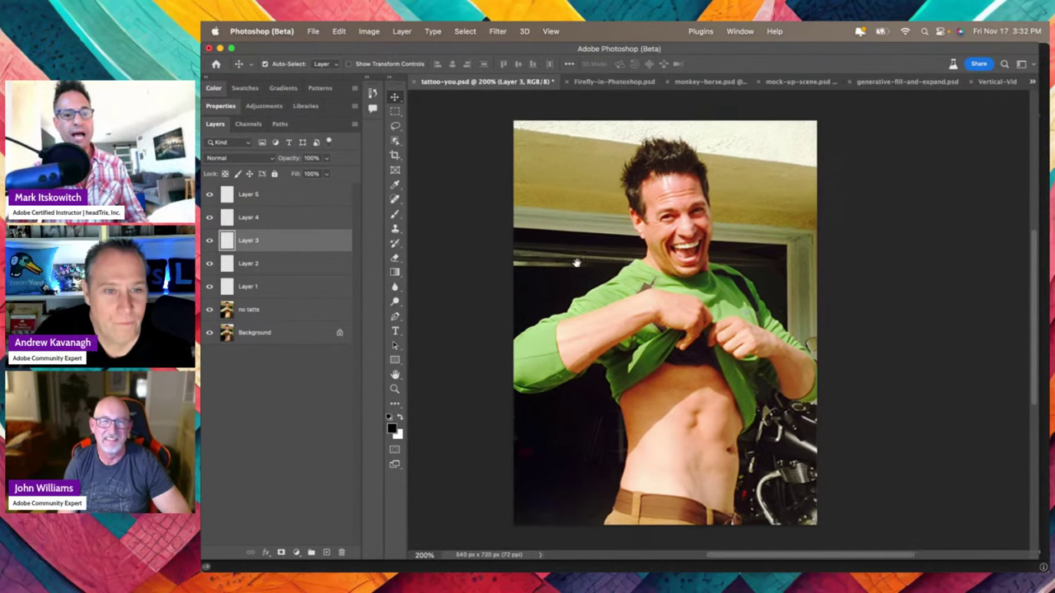
scroll(577, 262, "right", 5)
scroll(577, 263, "down", 1)
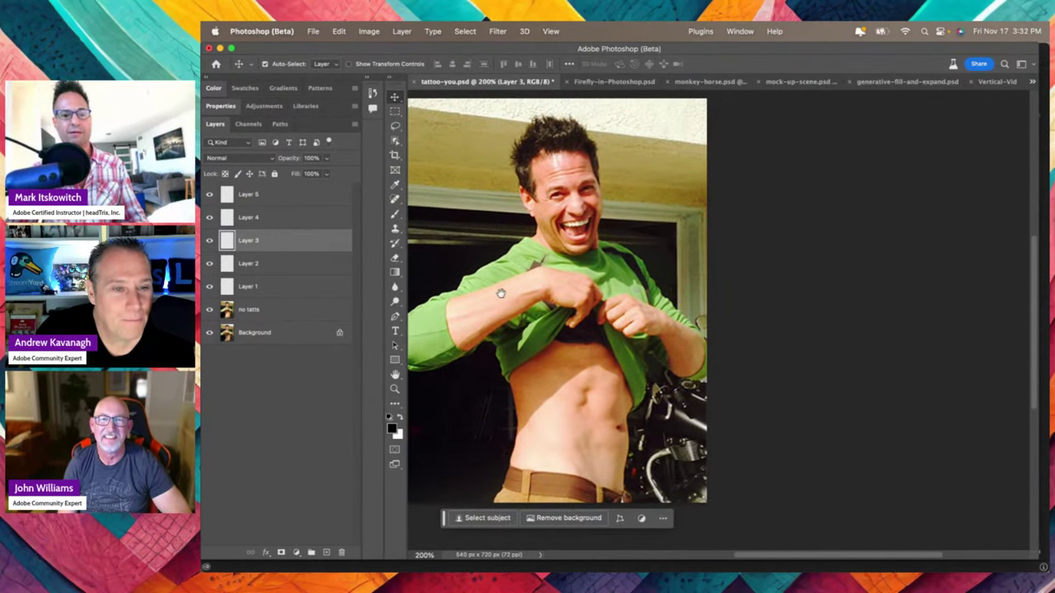
left_click_drag(501, 294, 584, 304)
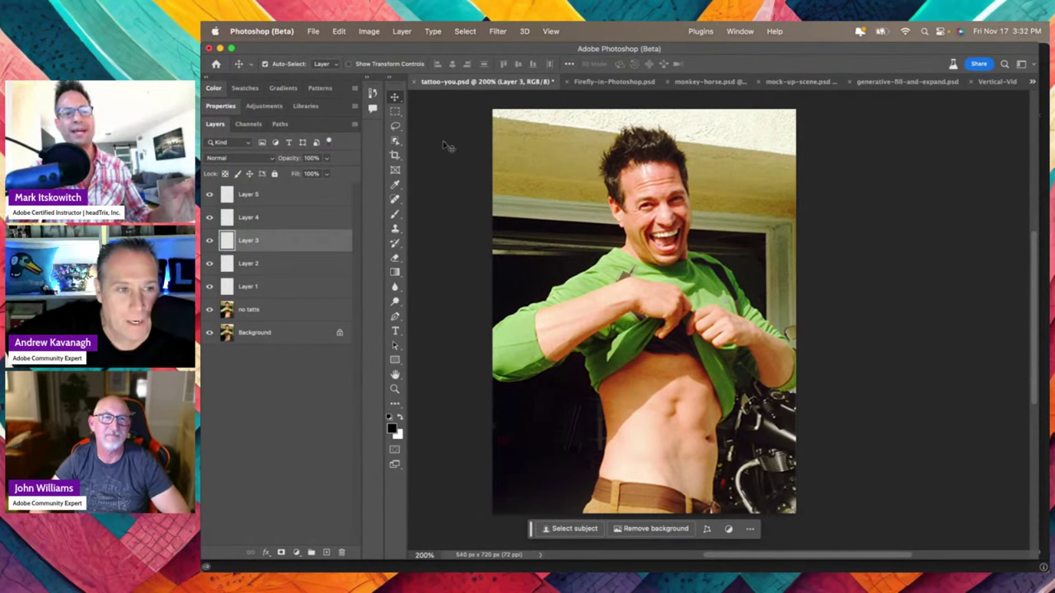
Browse the File and Edit menus without choosing anything, then switch to the Eyedropper with I
left_click(316, 32)
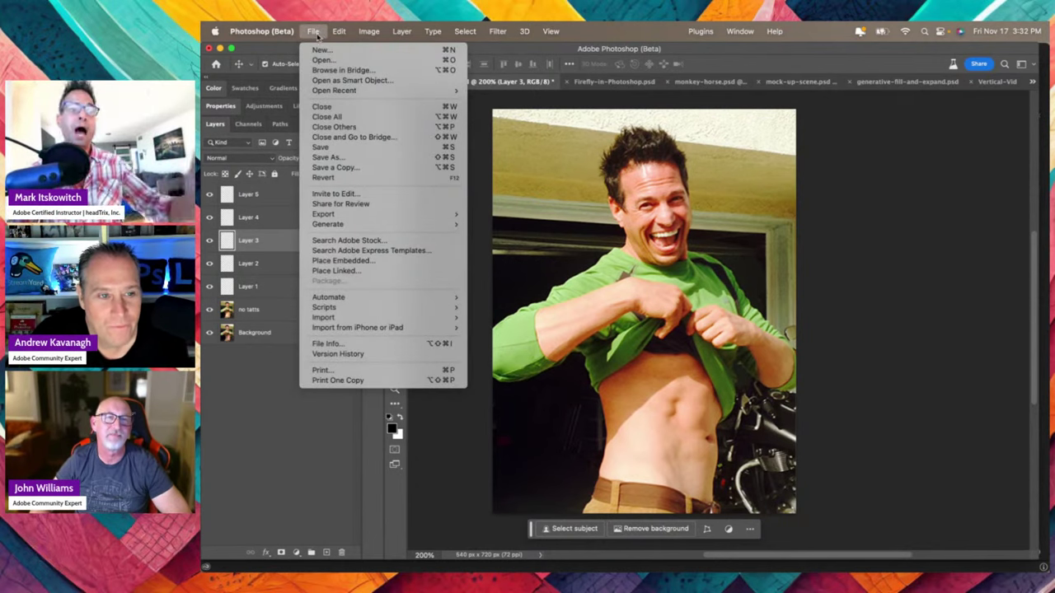
mouse_move(339, 33)
left_click(551, 132)
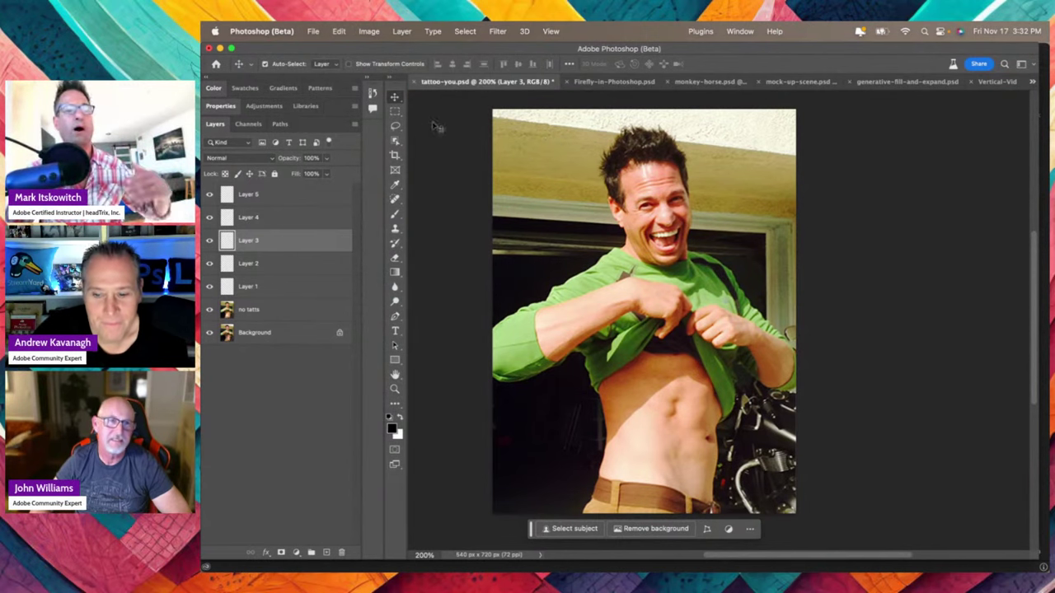
left_click(314, 32)
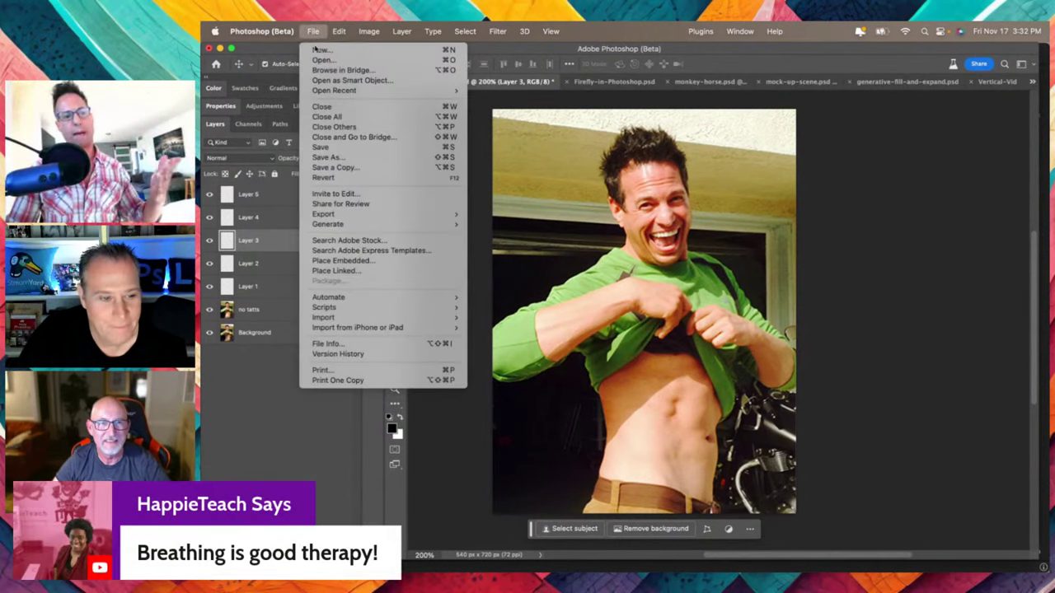
mouse_move(317, 92)
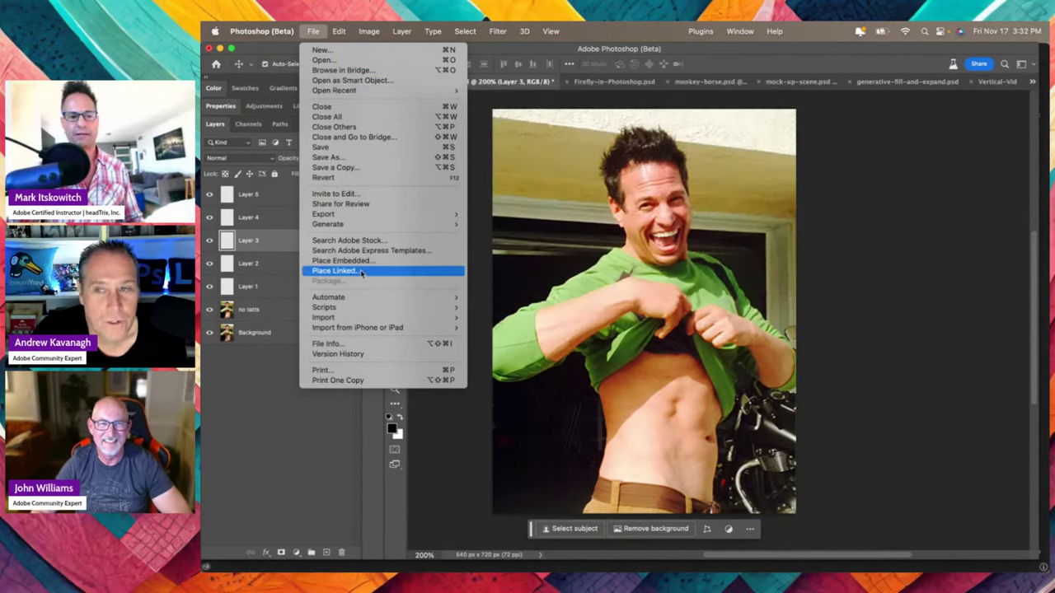
left_click(479, 292)
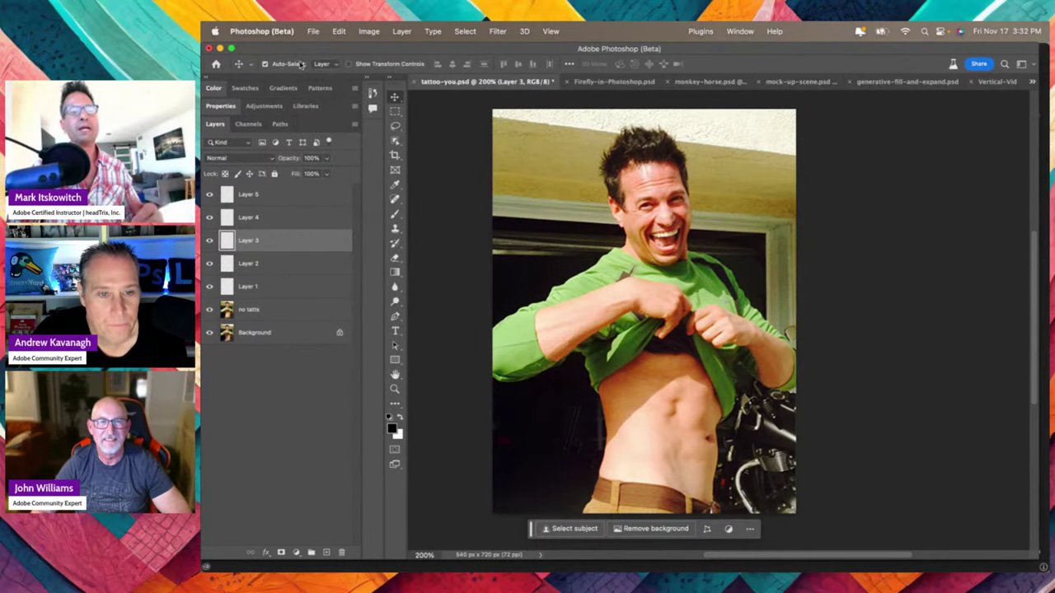
key("i")
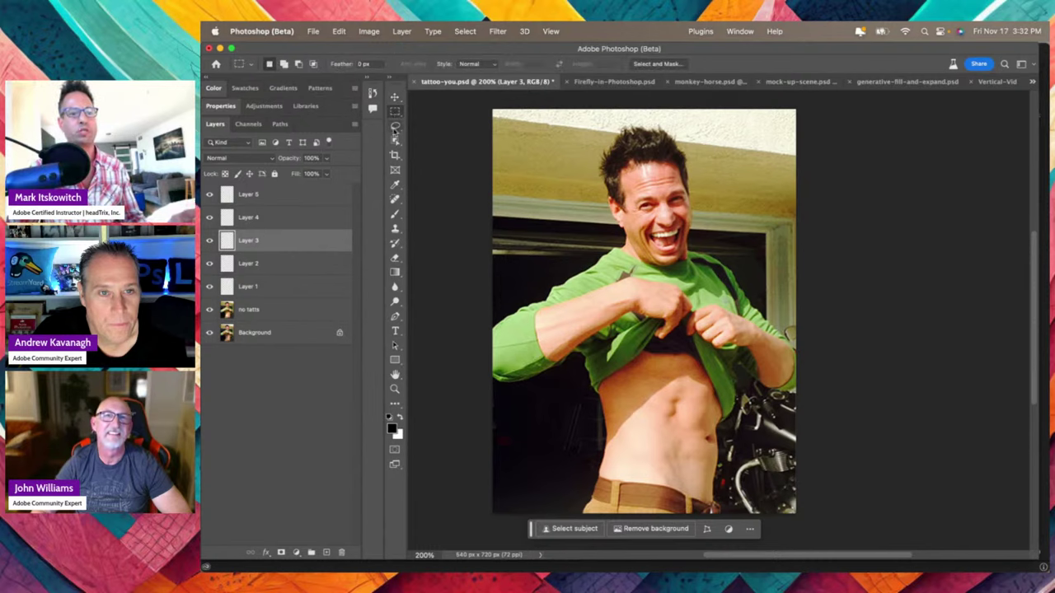
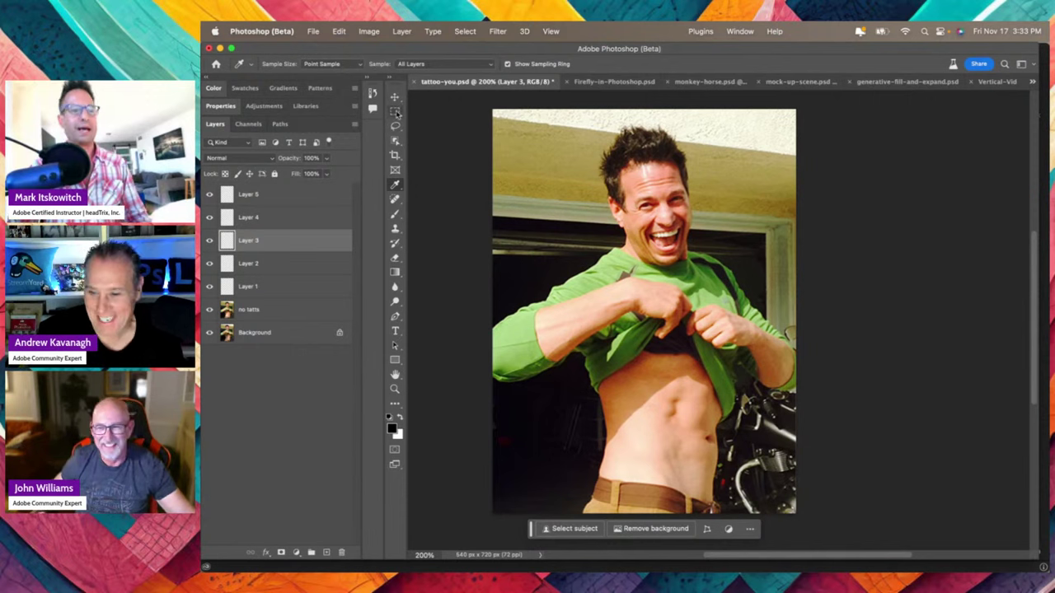
Select the no tatts layer with the Move tool and briefly open the Parametric Filters panel
left_click(395, 98)
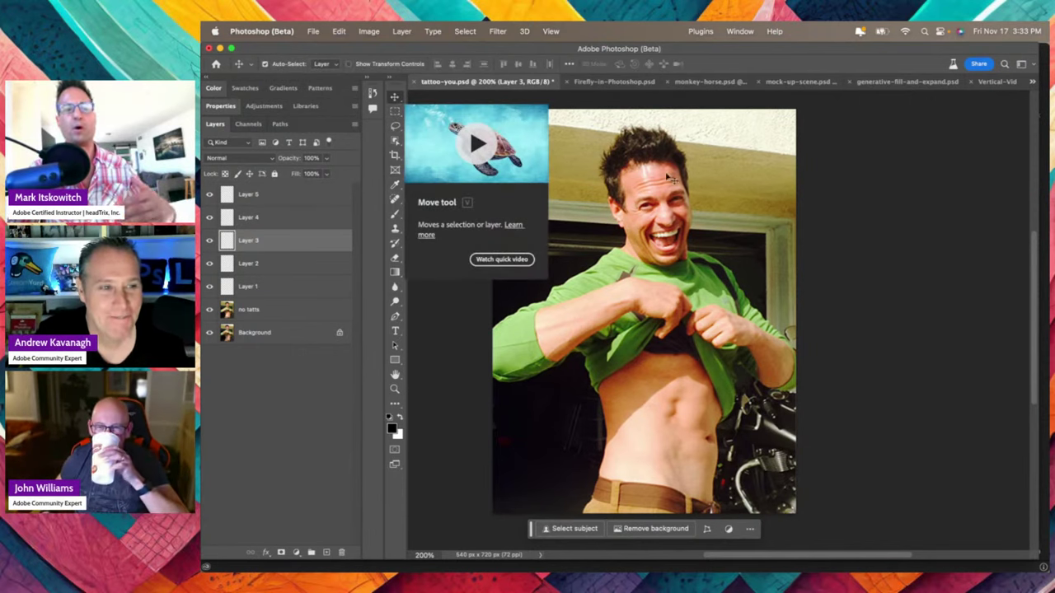
left_click(687, 200)
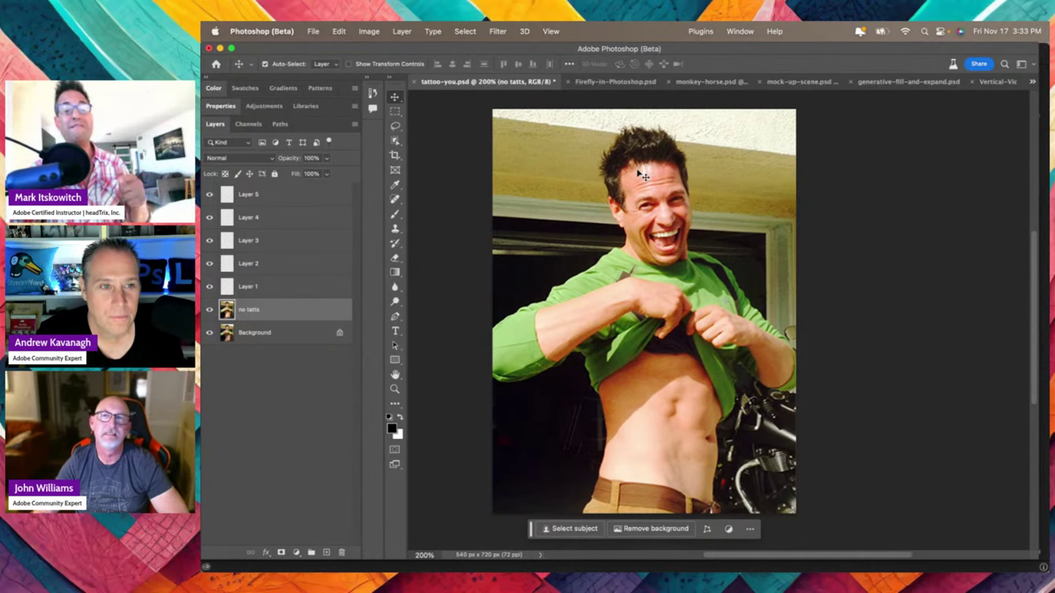
left_click(497, 32)
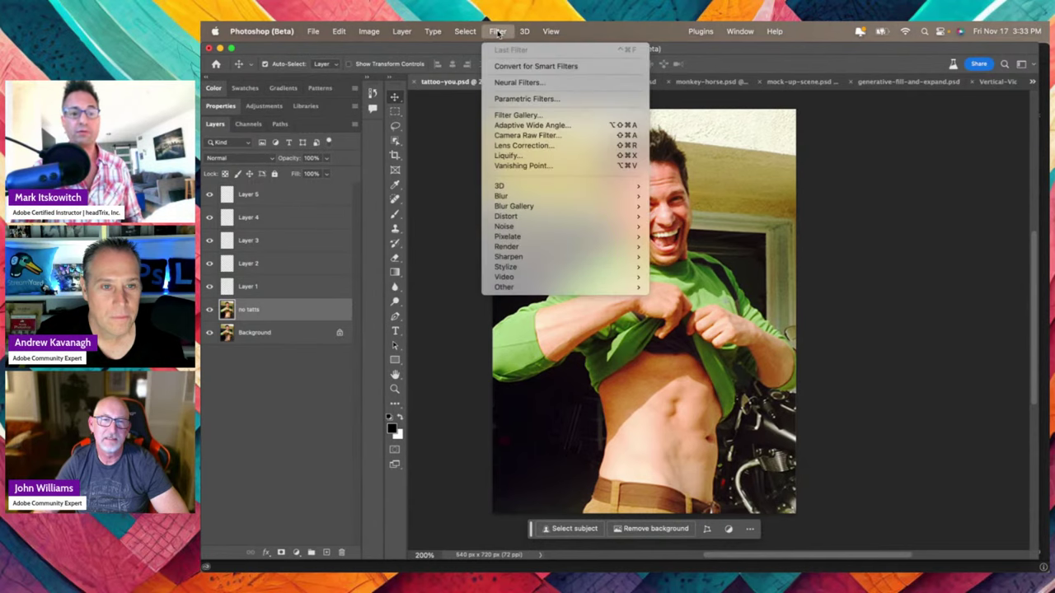
left_click(547, 101)
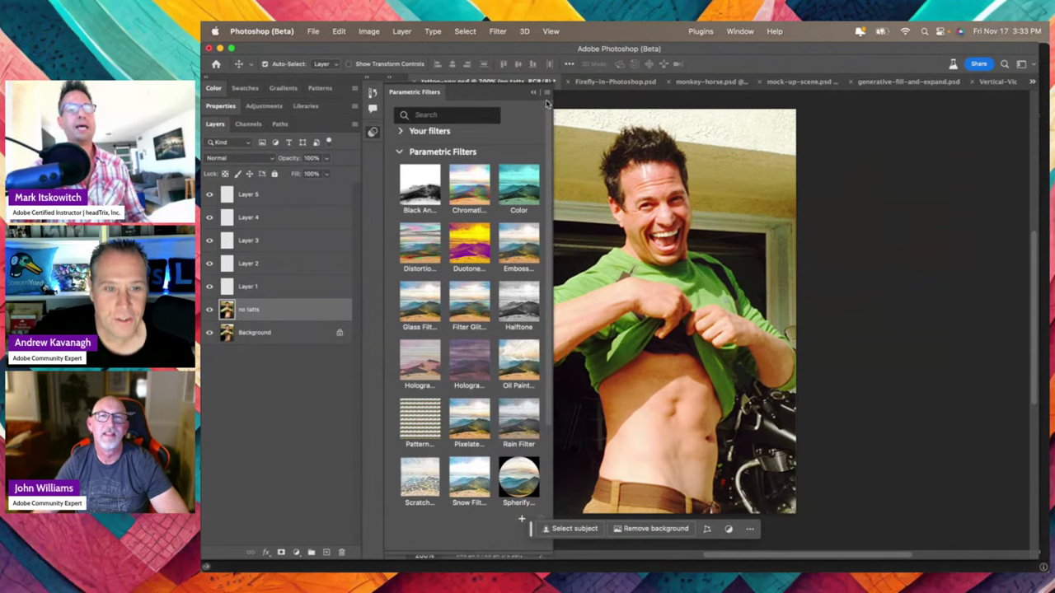
left_click(535, 94)
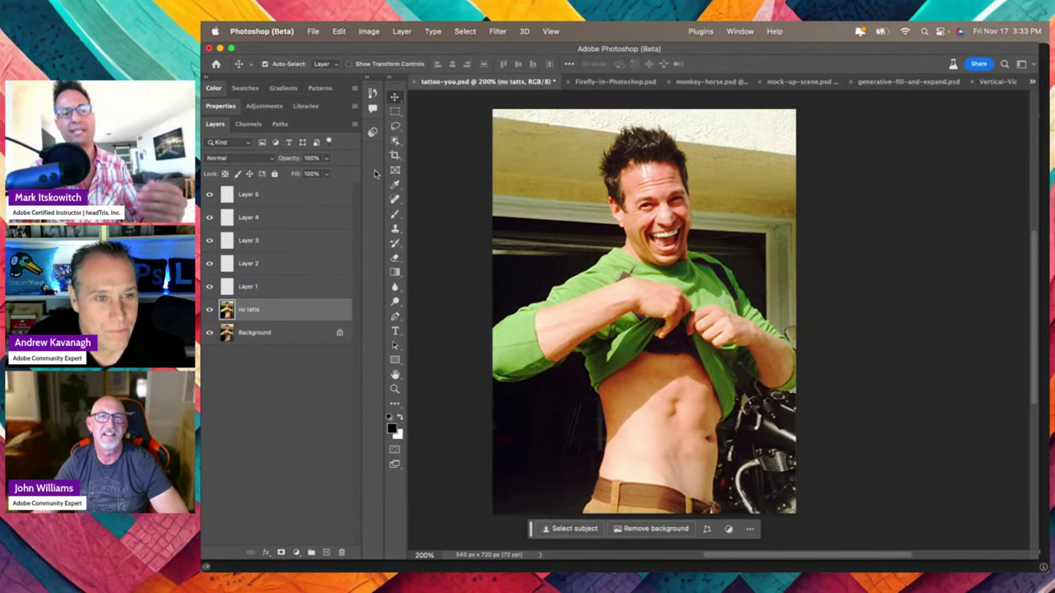
Save the current panel layout as a new workspace named Marks New Space
left_click(741, 33)
mouse_move(746, 60)
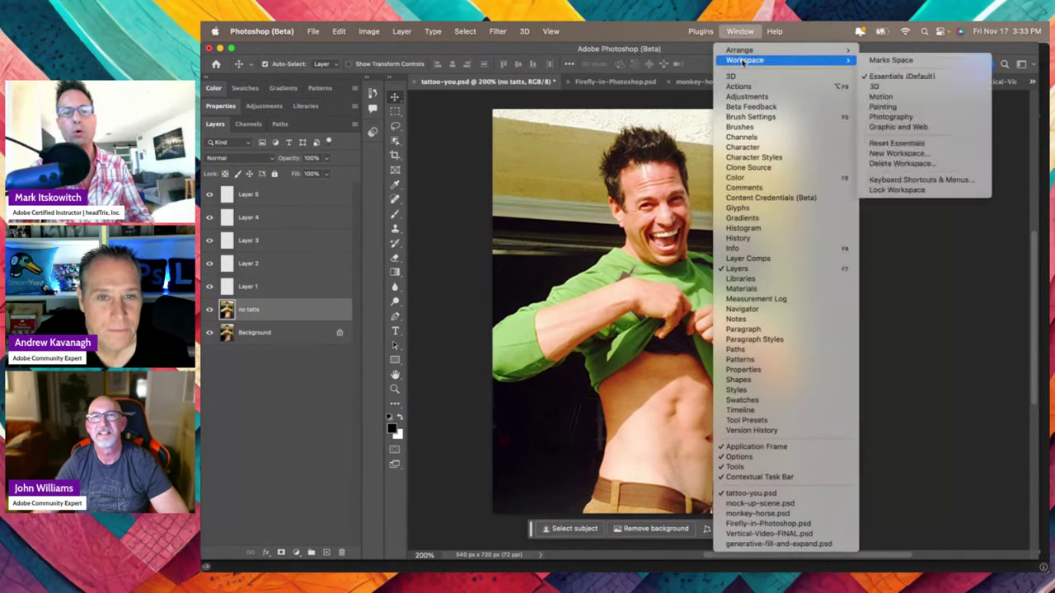
left_click(907, 155)
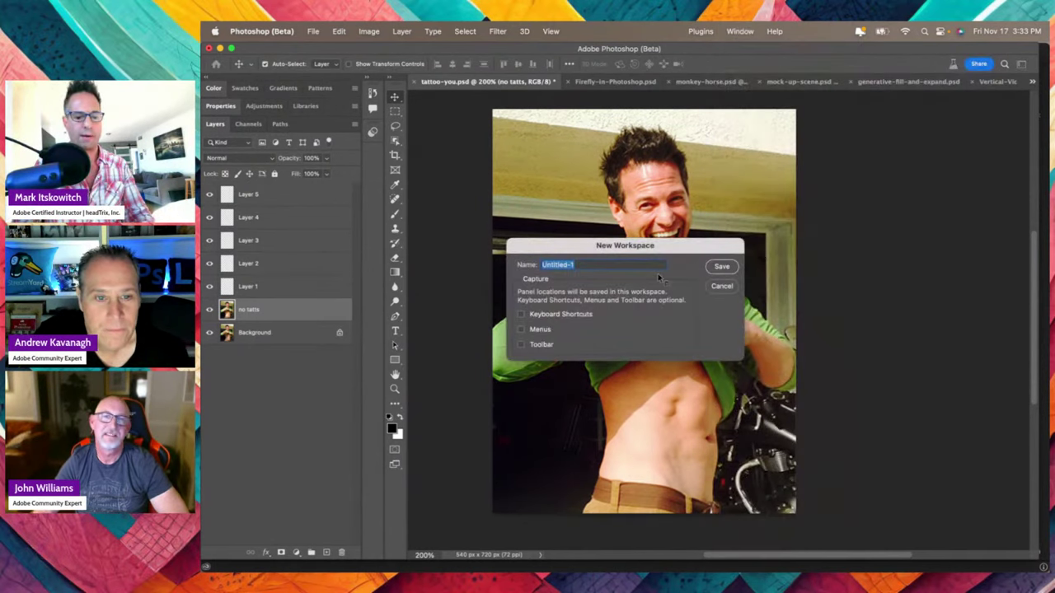
type("arks New Space")
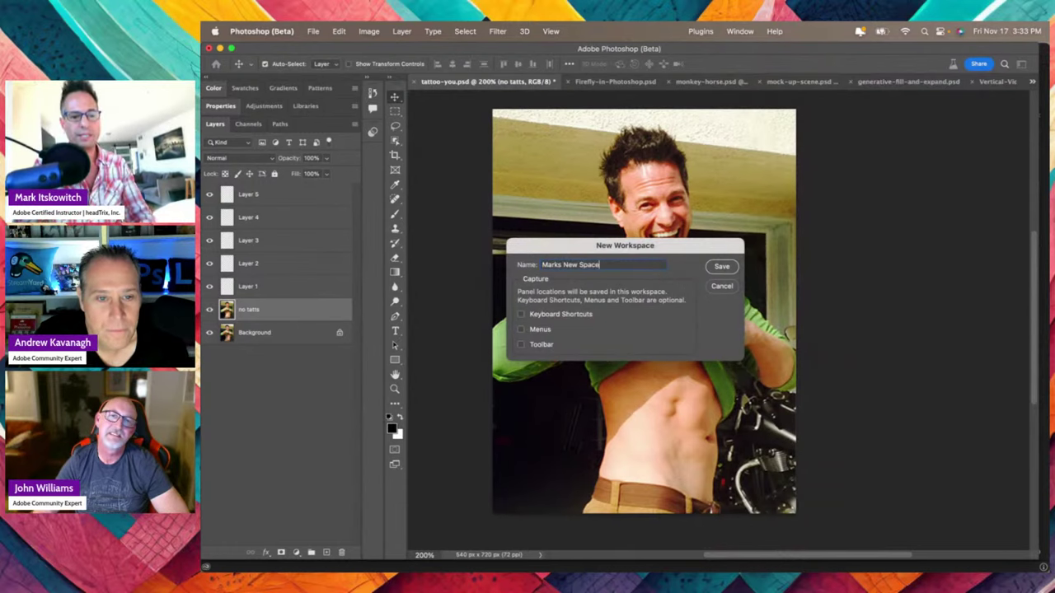
key("Return")
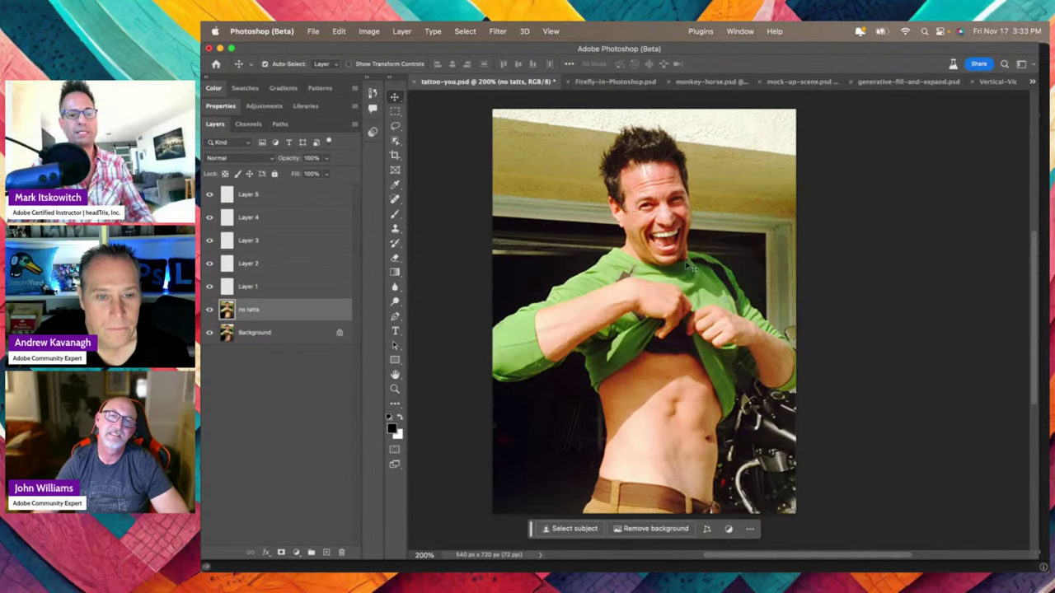
Add the Timeline panel to the layout, collapsed to its tab
left_click(740, 32)
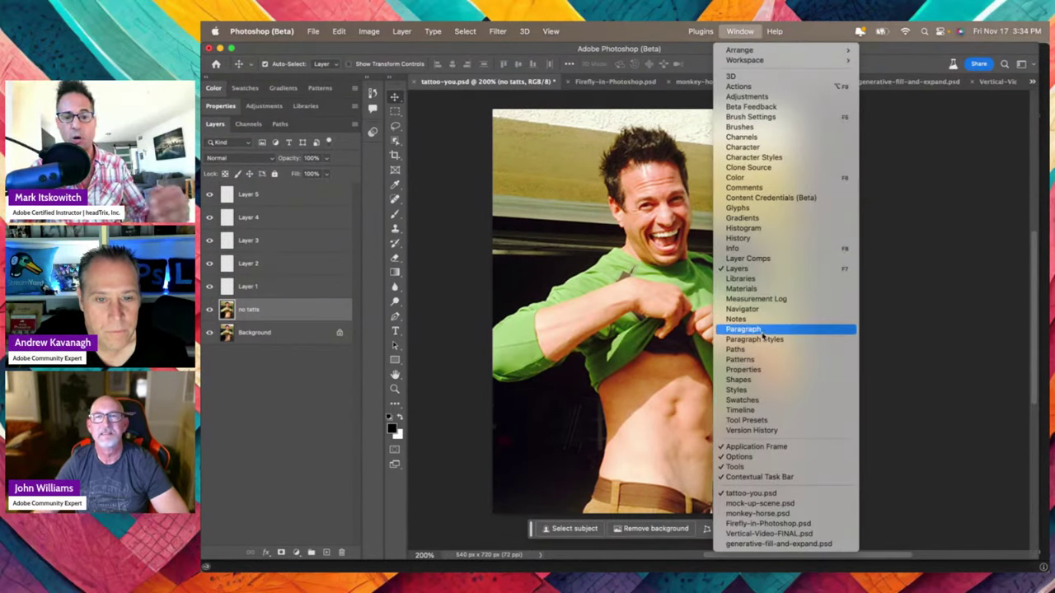
left_click(742, 410)
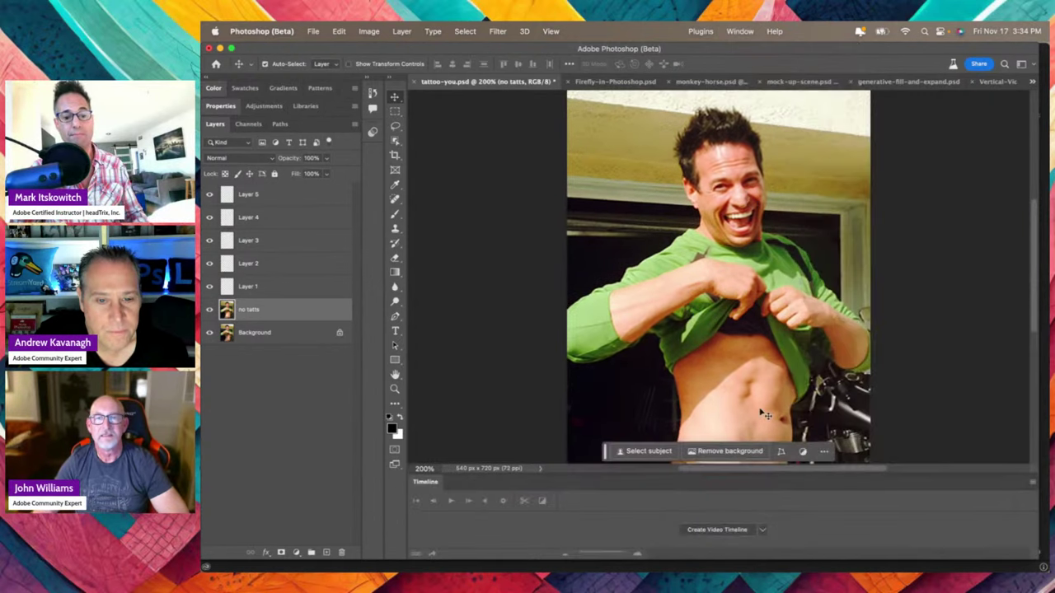
double_click(433, 487)
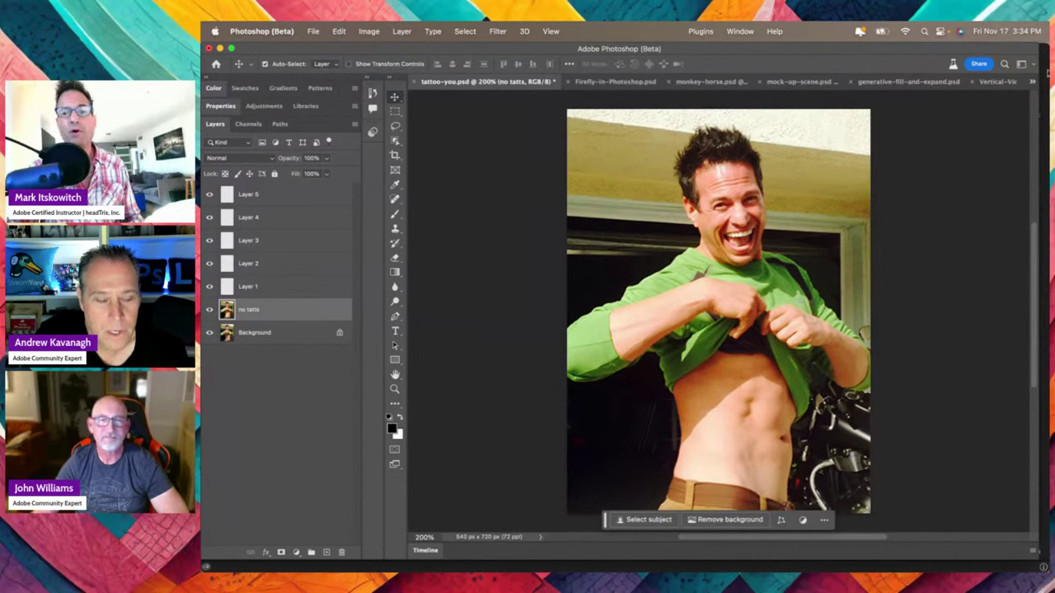
left_click(1022, 64)
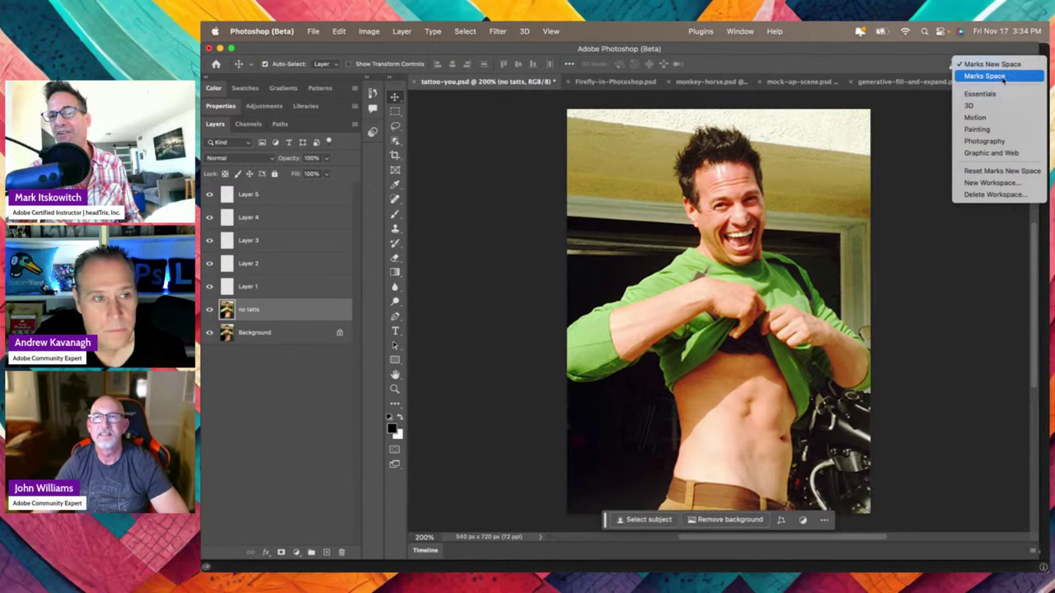
Save the layout as workspace Marks Space, replacing the existing one
left_click(989, 182)
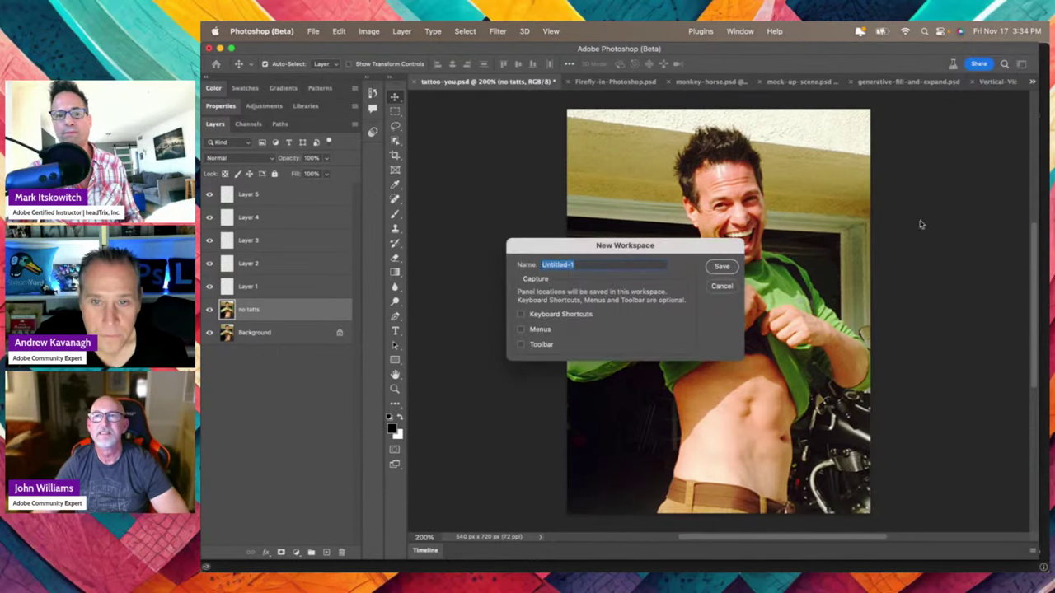
type("Marks S")
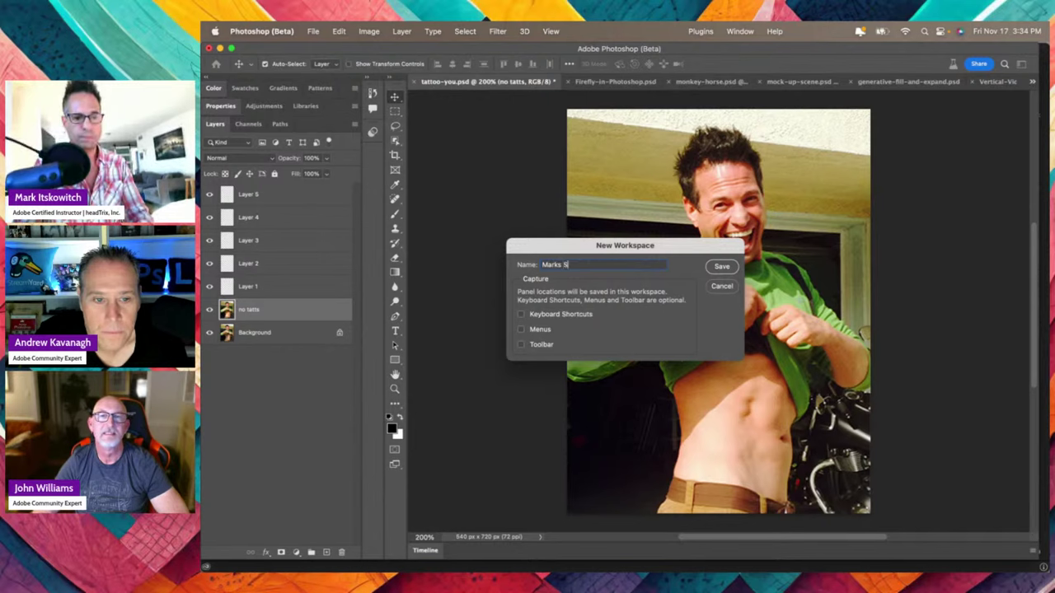
type("pace")
left_click(716, 268)
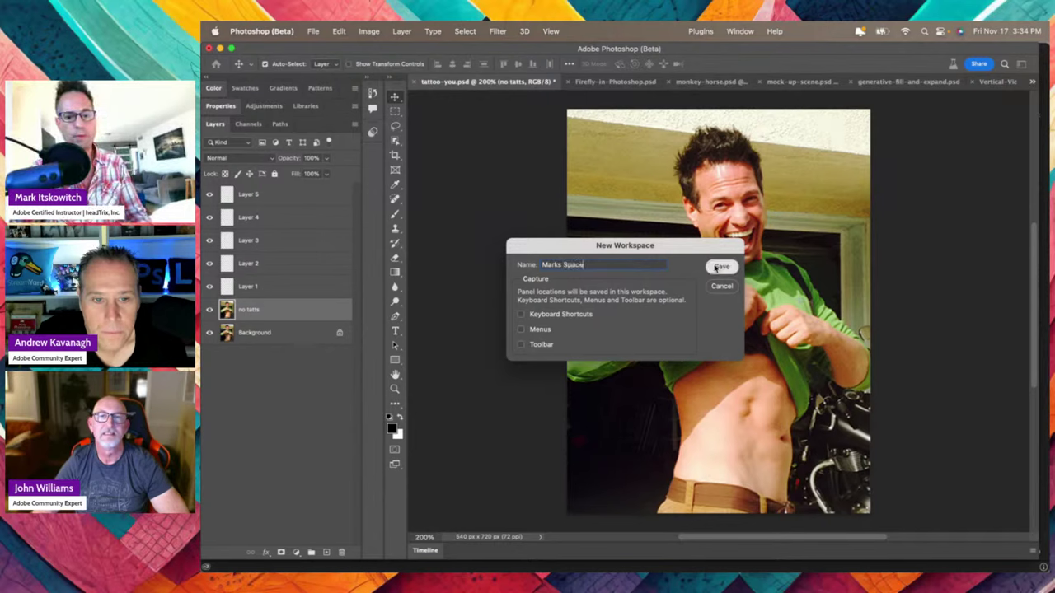
left_click(657, 249)
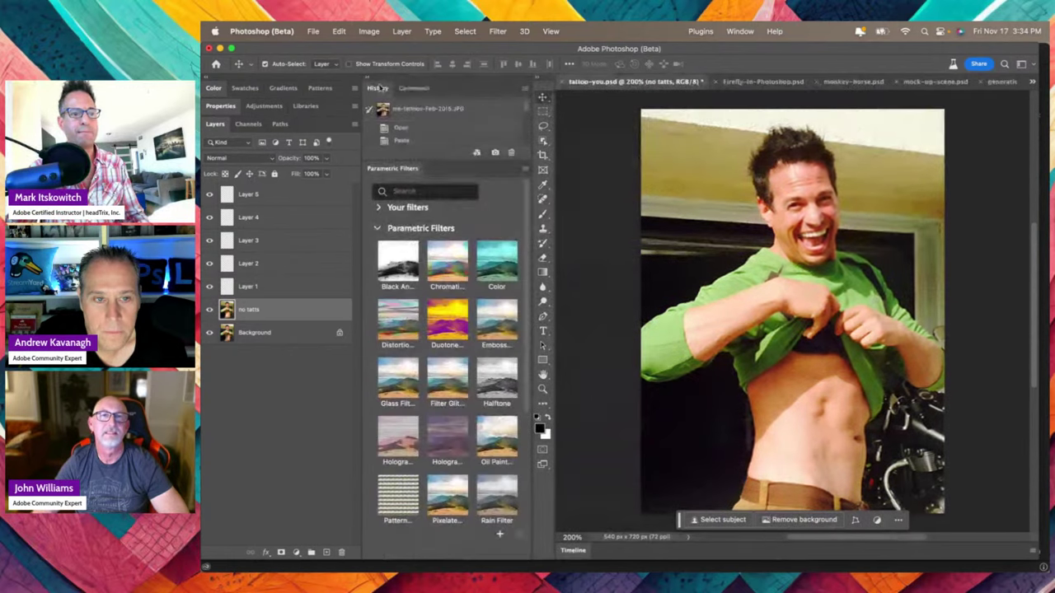
Float the Parametric Filters panel over the canvas, then reset Marks Space to its saved layout
left_click_drag(400, 168, 816, 168)
left_click(1034, 66)
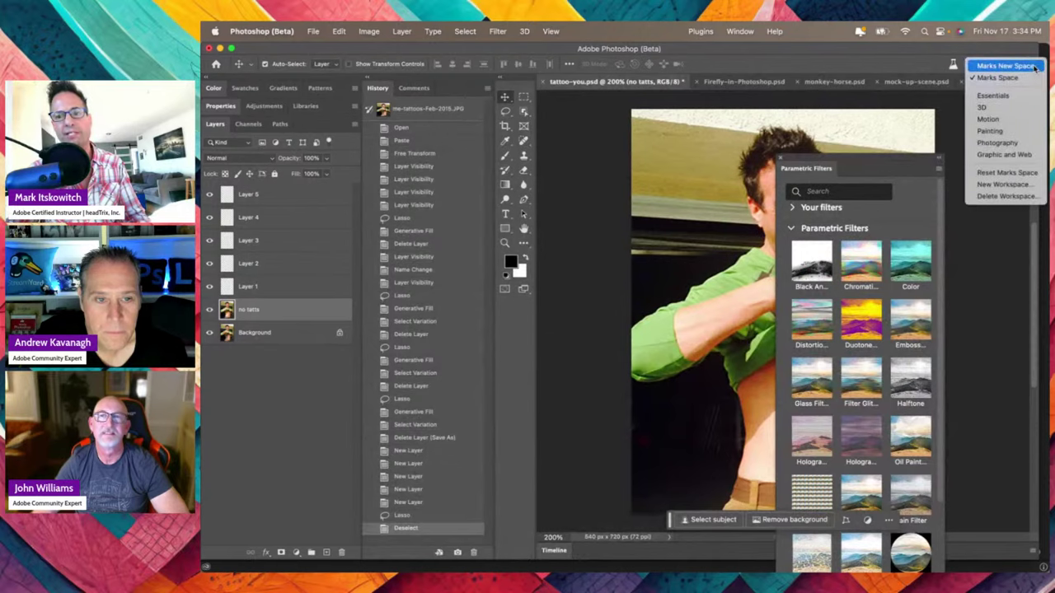
left_click(1009, 172)
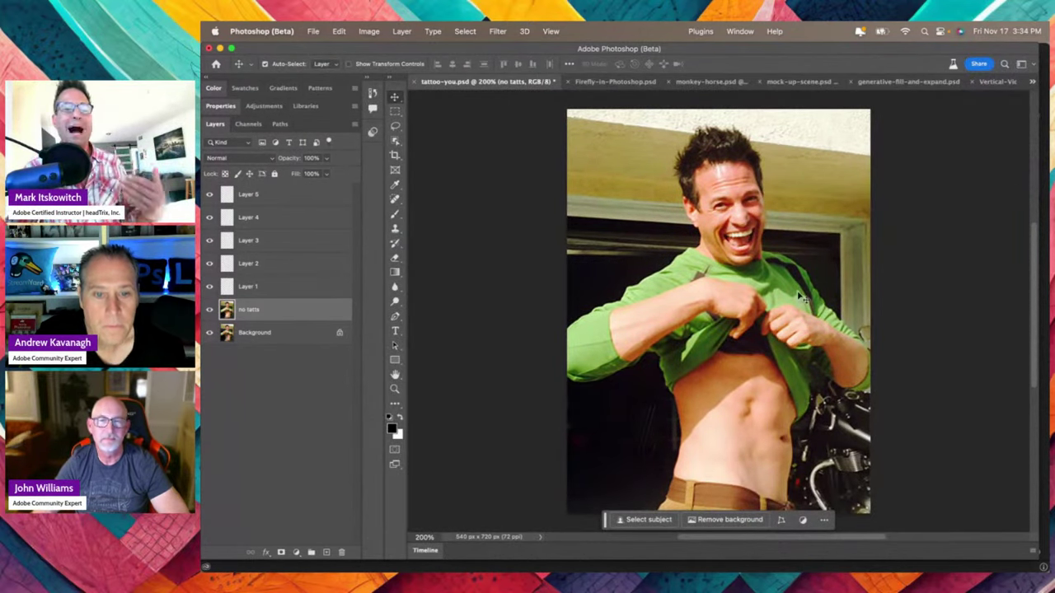
scroll(798, 298, "right", 3)
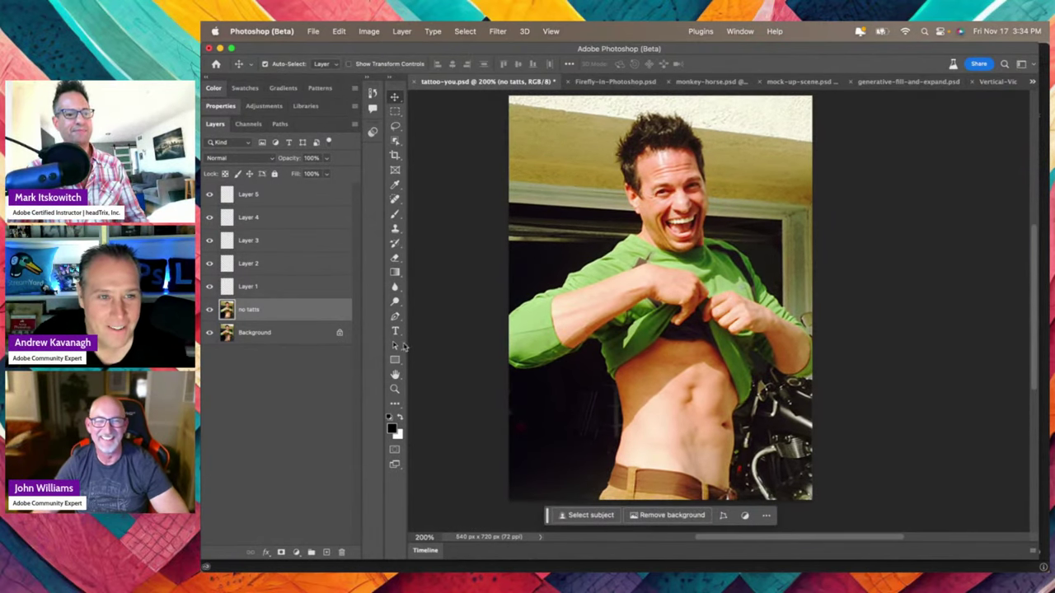
Delete Layers 1–5, then toggle the no tatts layer off and on to compare with the tattoos
left_click(279, 194)
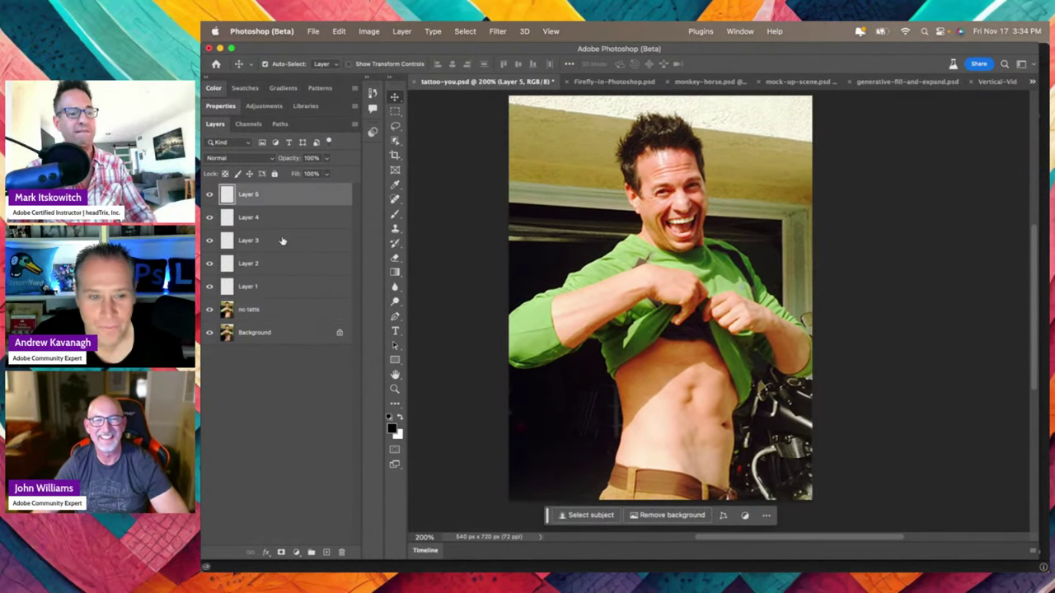
left_click(288, 289, "shift")
left_click(344, 552)
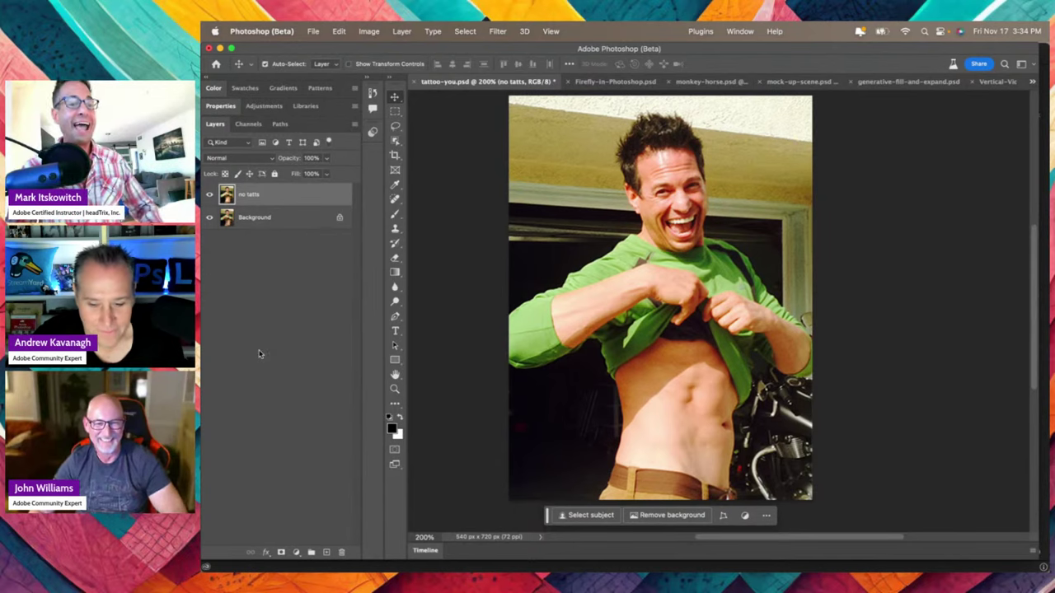
left_click(209, 196)
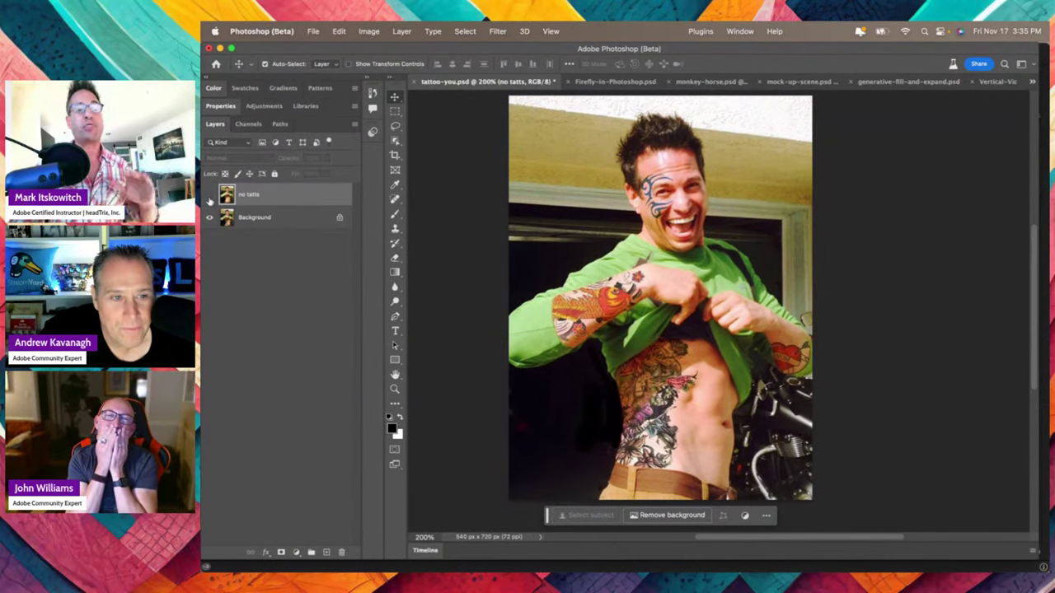
left_click(210, 198)
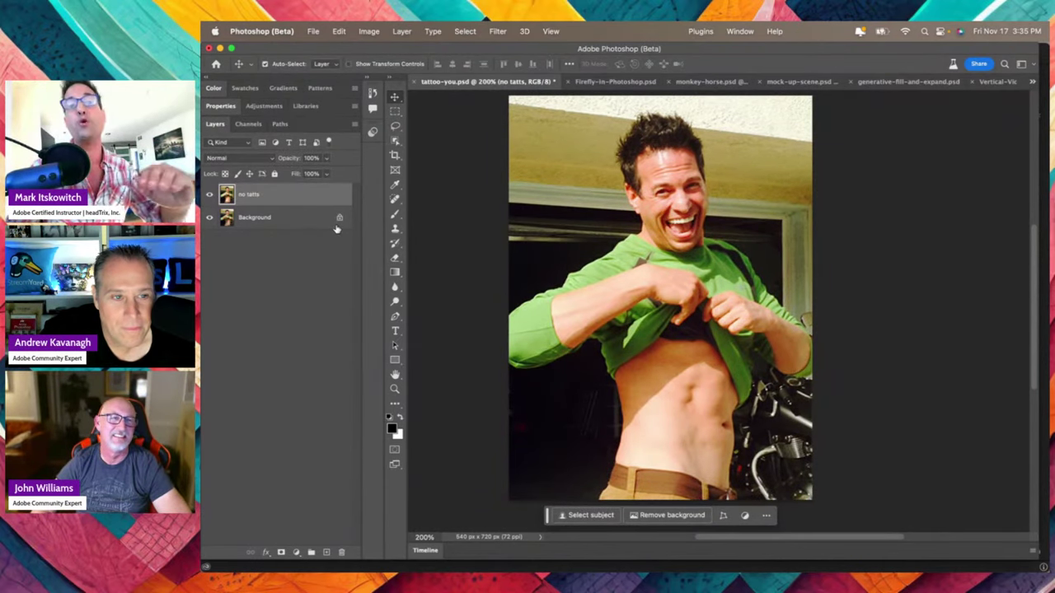
Lasso the area above the man's head and generate a hat there with Generative Fill prompt 'hat'
left_click(396, 126)
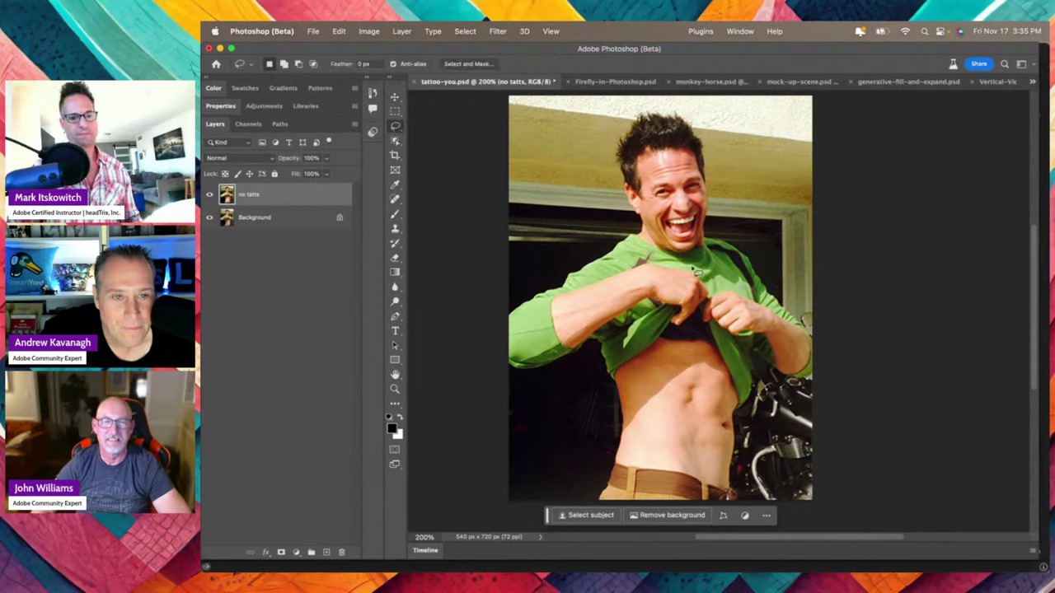
mouse_move(698, 272)
left_mouse_down()
mouse_move(632, 260)
mouse_move(567, 292)
left_mouse_up()
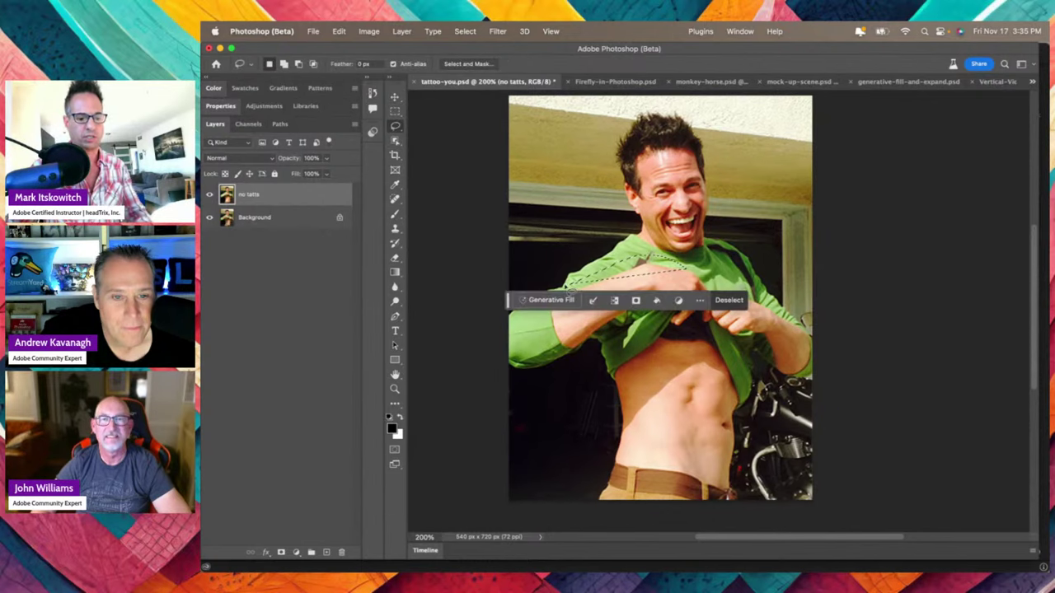
left_click(679, 146)
mouse_move(719, 152)
left_mouse_down()
mouse_move(673, 138)
mouse_move(638, 150)
mouse_move(616, 134)
mouse_move(615, 106)
mouse_move(685, 96)
mouse_move(736, 118)
left_mouse_up()
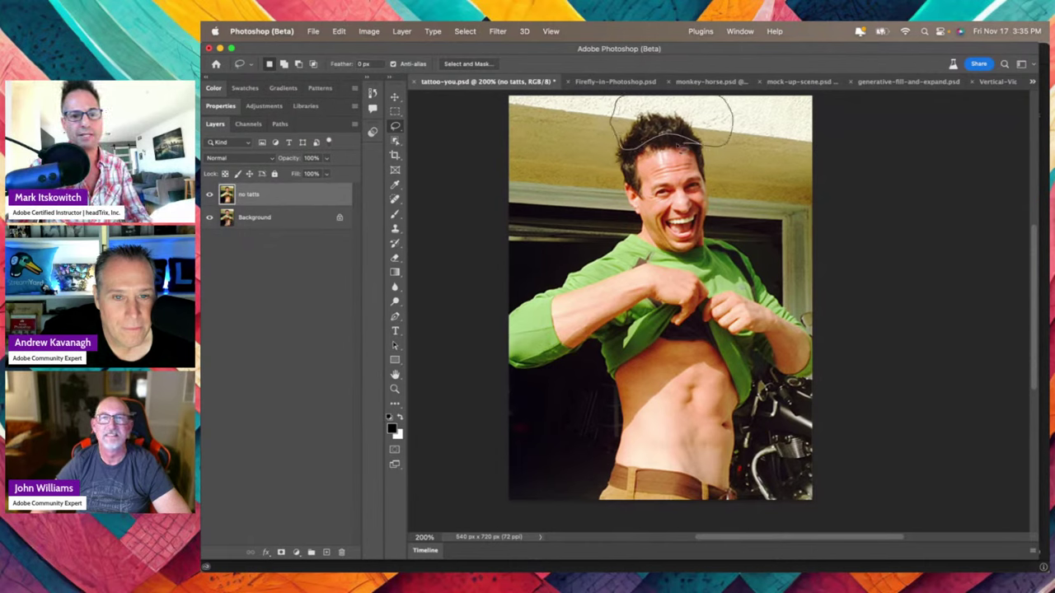
mouse_move(678, 146)
left_mouse_down()
mouse_move(625, 159)
mouse_move(584, 138)
left_mouse_up()
left_click_drag(635, 99, 637, 103)
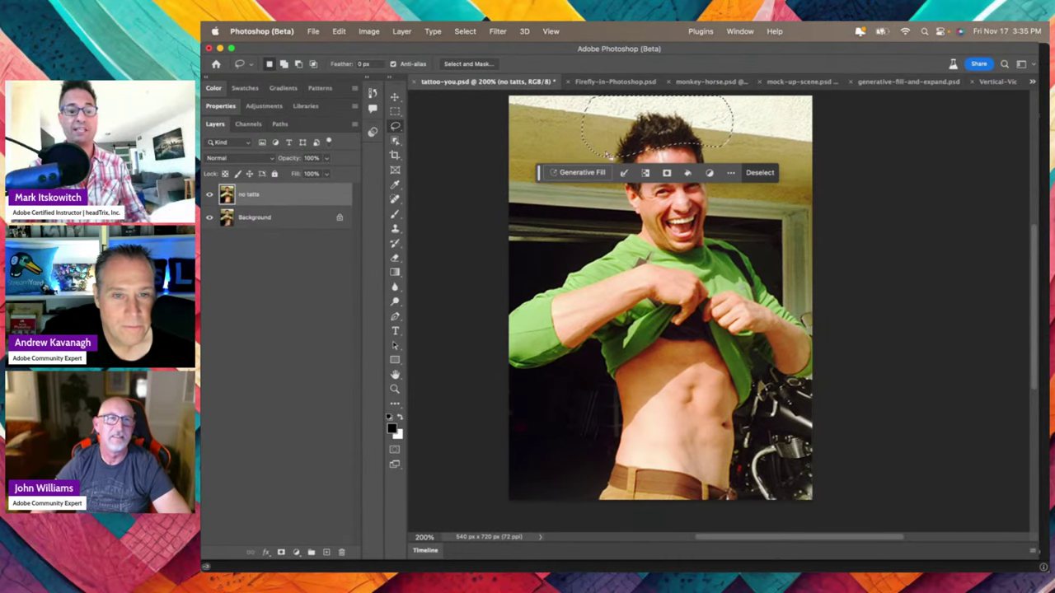
left_click(583, 172)
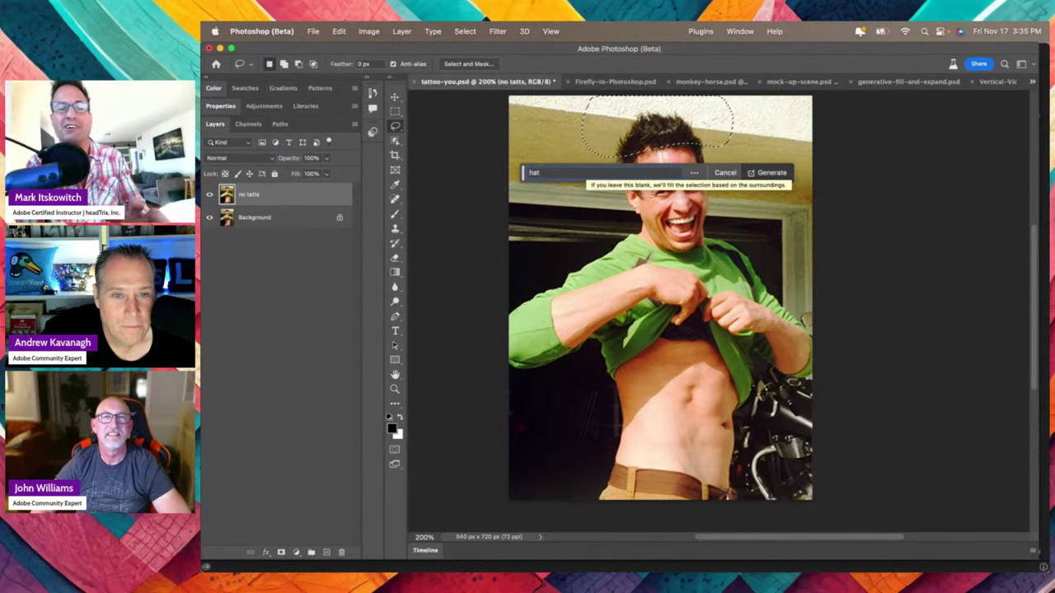
left_click(772, 173)
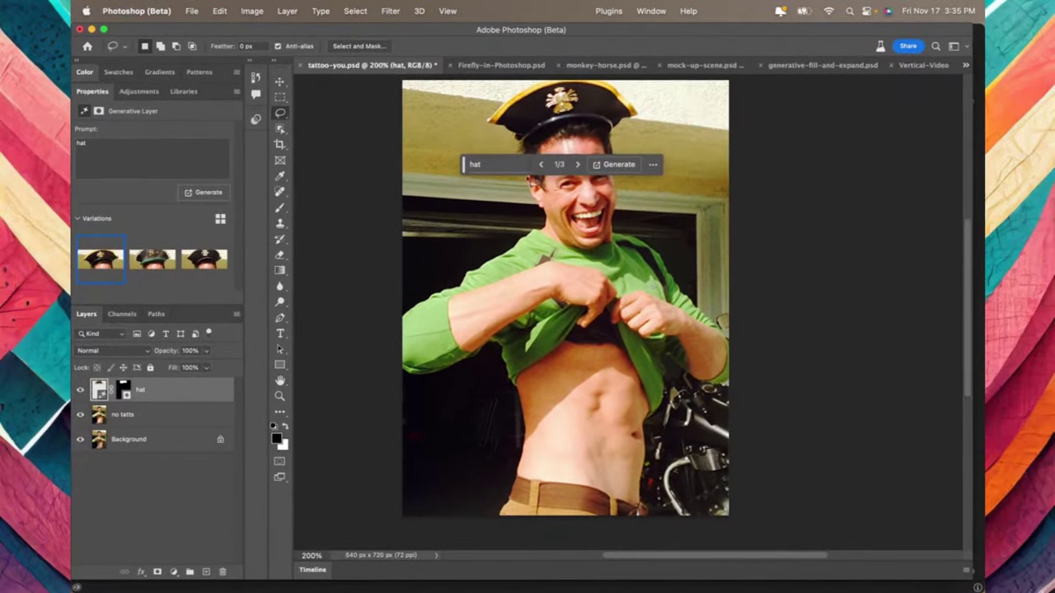
Compare the three hat variations, then hide the hat layer and select the no tatts layer
left_click_drag(463, 166, 725, 212)
mouse_move(108, 259)
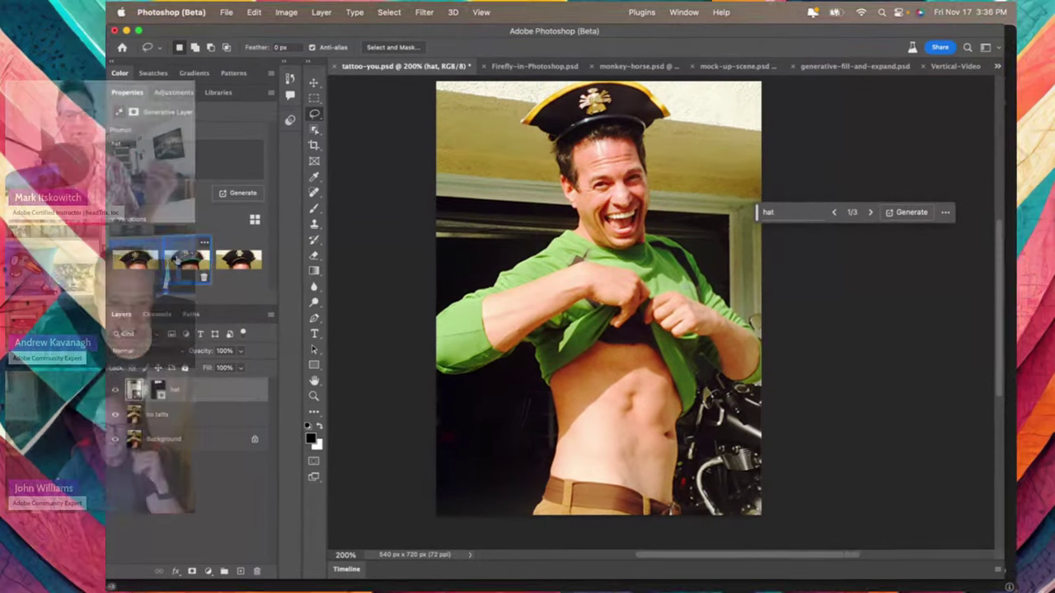
left_click(142, 259)
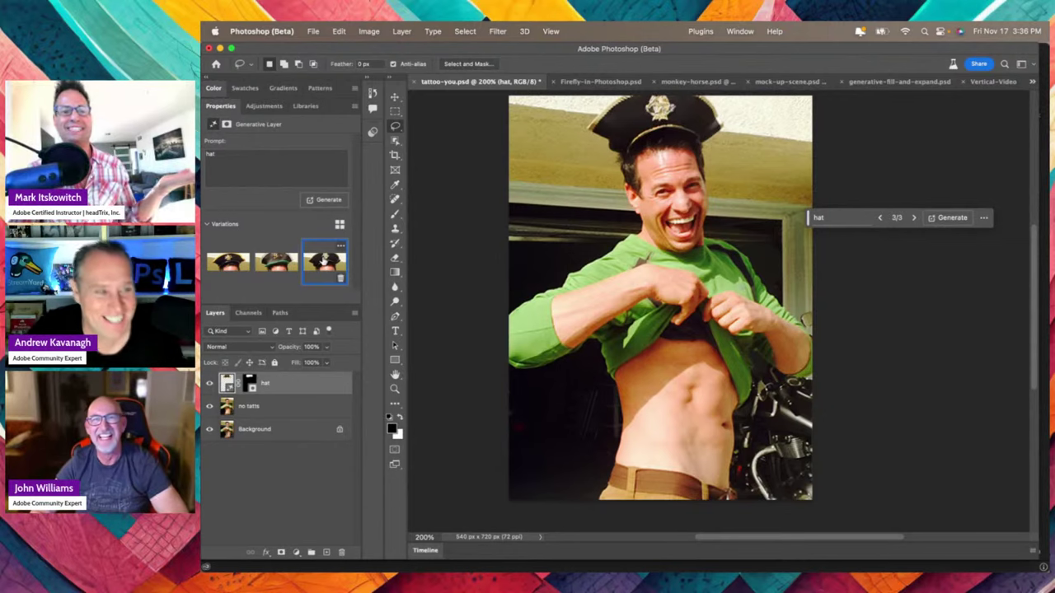
left_click(228, 262)
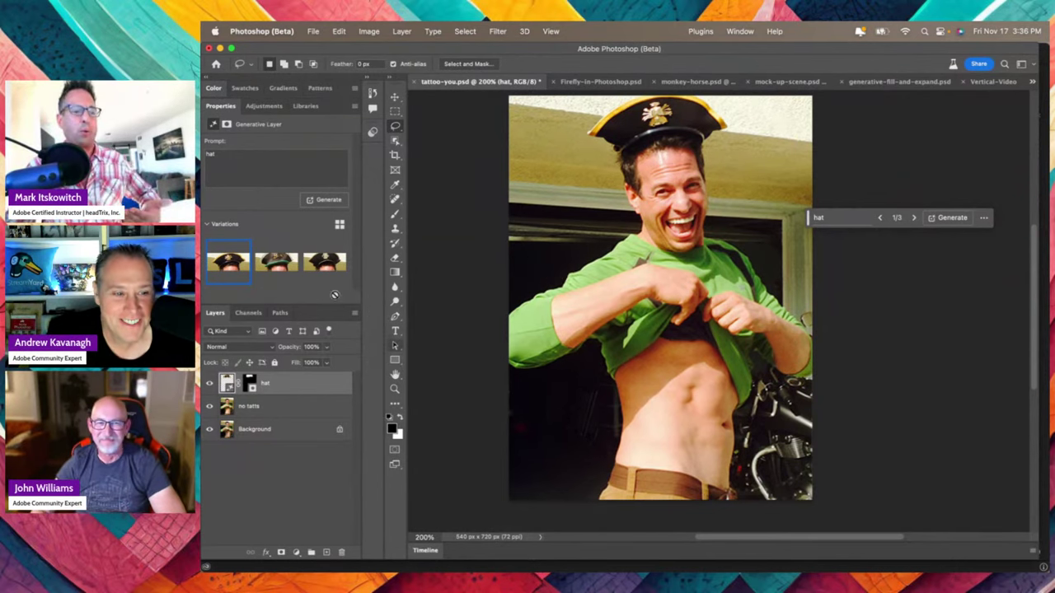
left_click(278, 272)
left_click(313, 269)
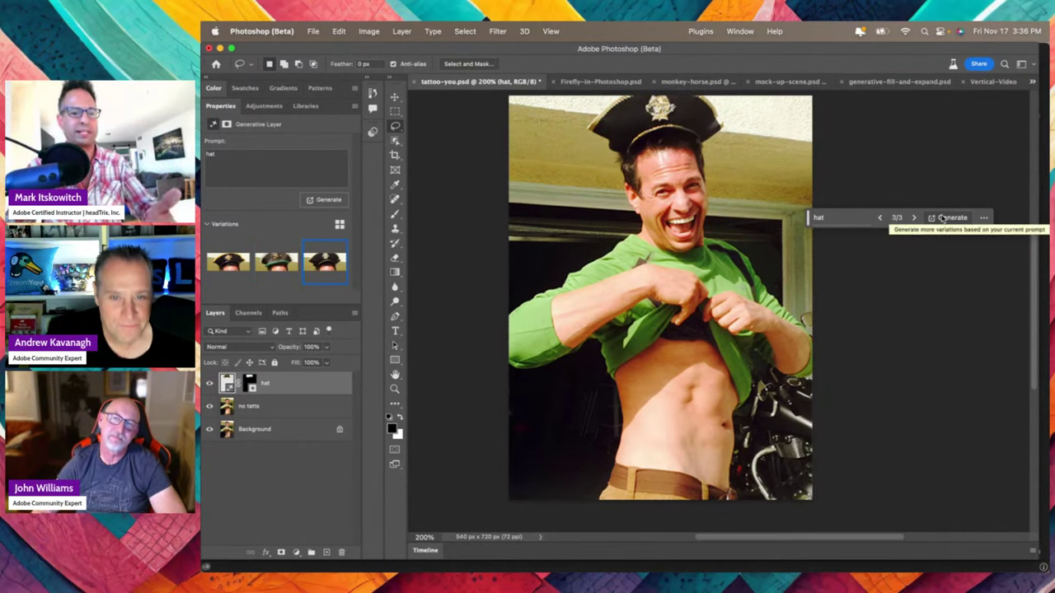
left_click(209, 384)
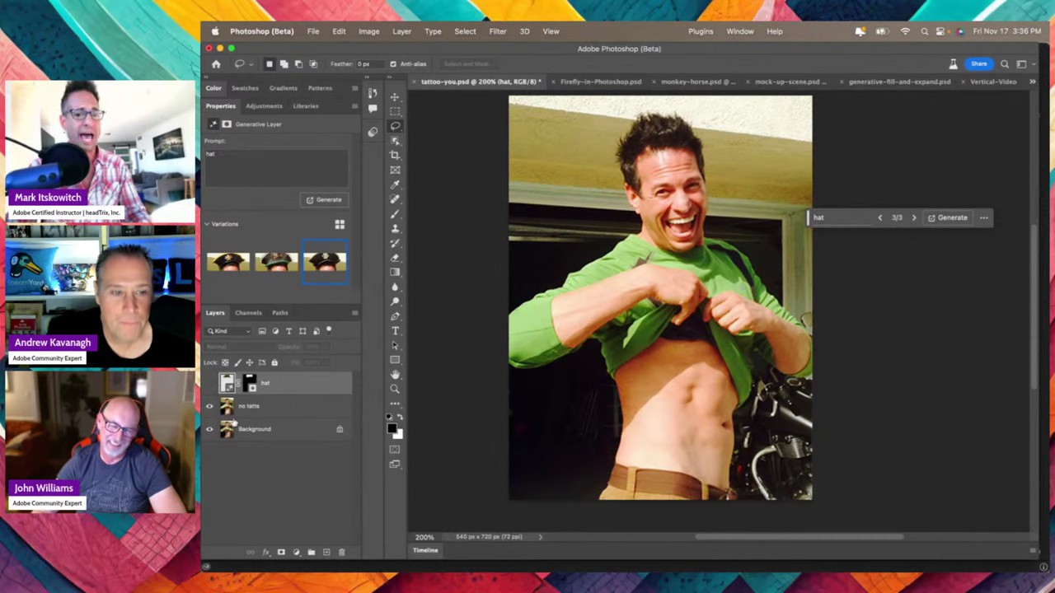
left_click(249, 406)
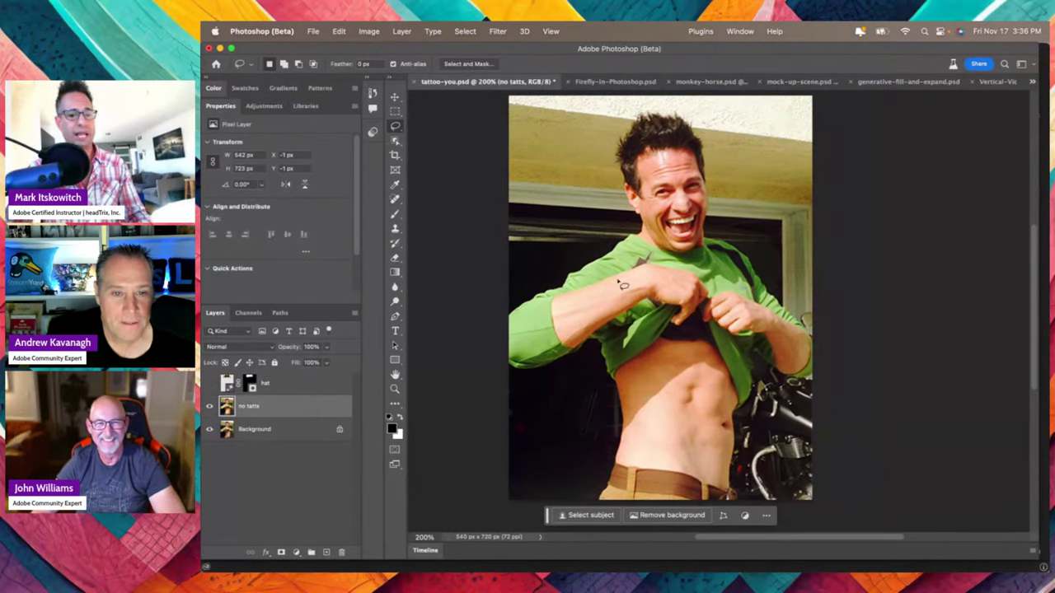
Lasso the shirt and arm, generate 'koi fish tatt', and preview variations 2 and 3
mouse_move(642, 261)
left_mouse_down()
mouse_move(567, 294)
mouse_move(549, 353)
mouse_move(595, 356)
mouse_move(635, 329)
mouse_move(698, 324)
mouse_move(720, 293)
left_mouse_up()
left_click_drag(643, 265, 641, 262)
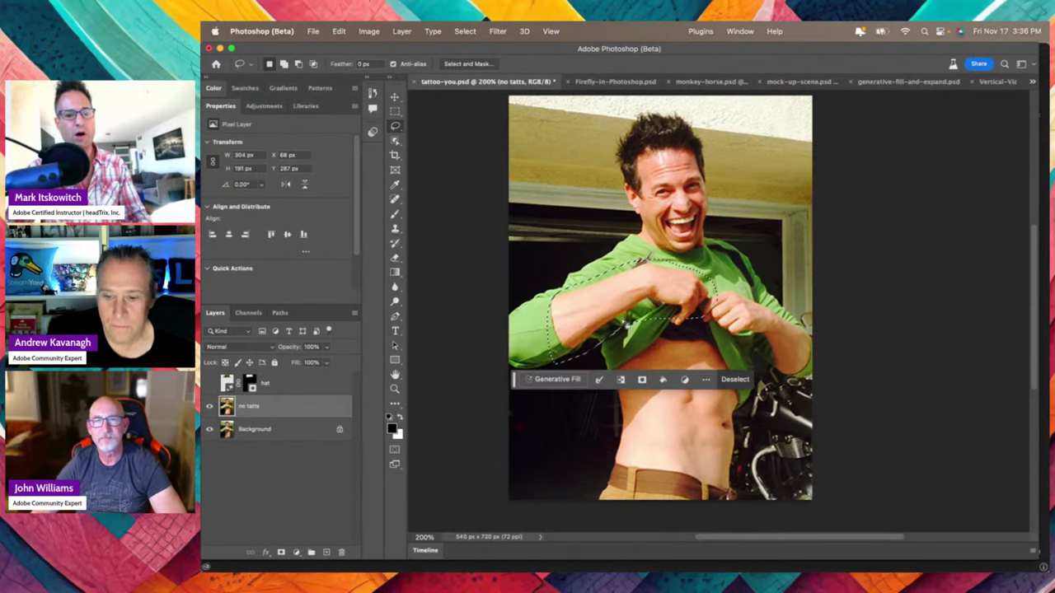
left_click(552, 380)
type("ko")
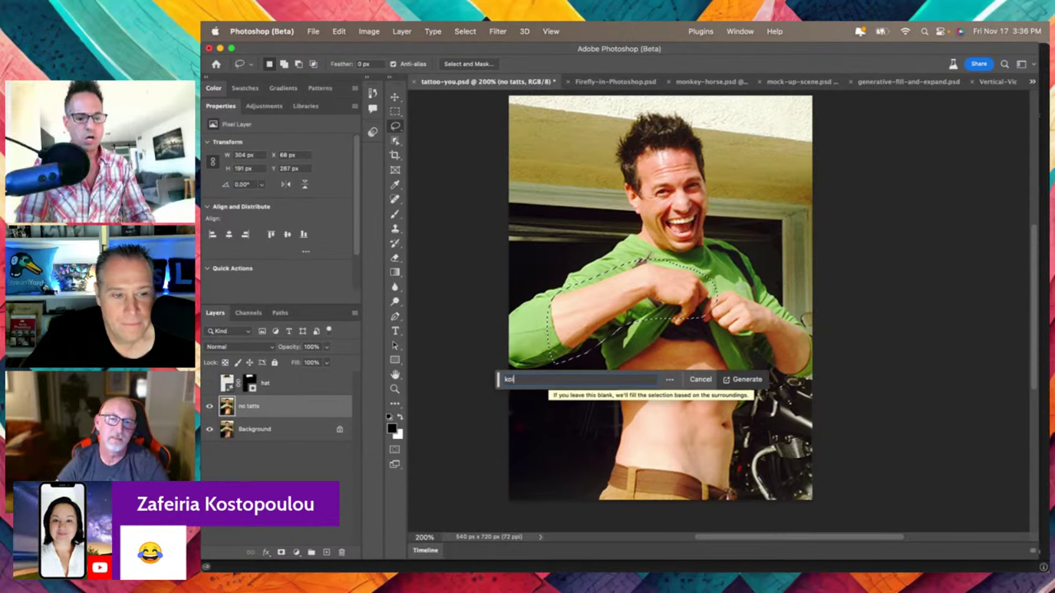
type("i fish tattoo")
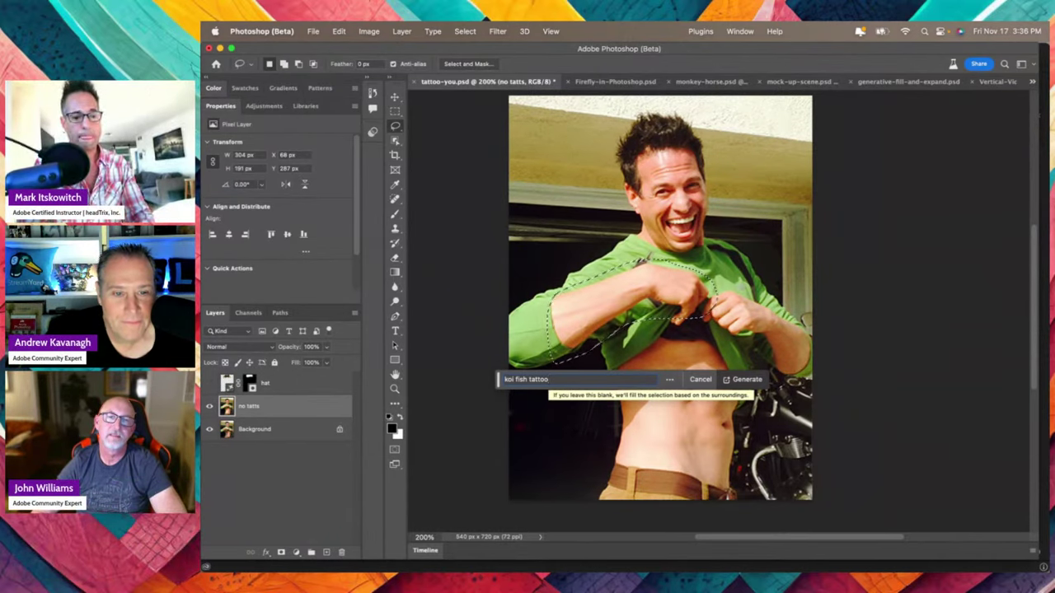
key("Return")
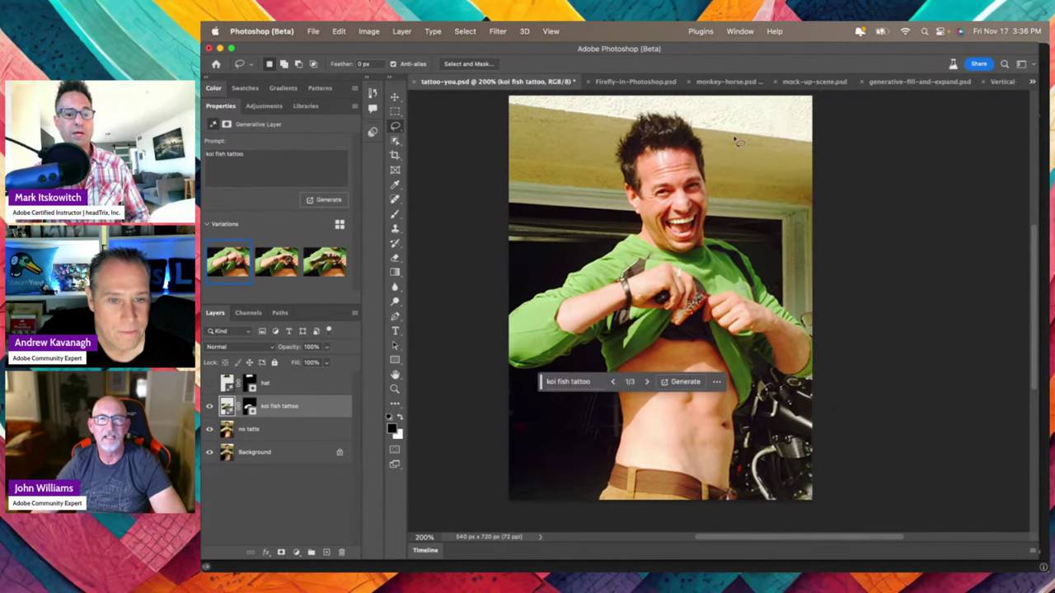
left_click(285, 268)
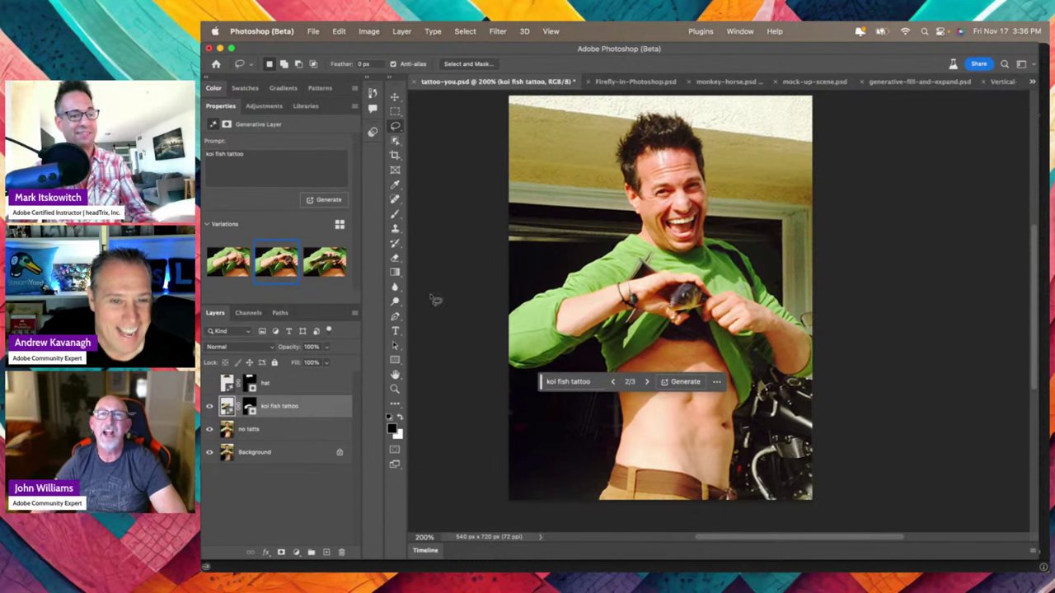
left_click(326, 265)
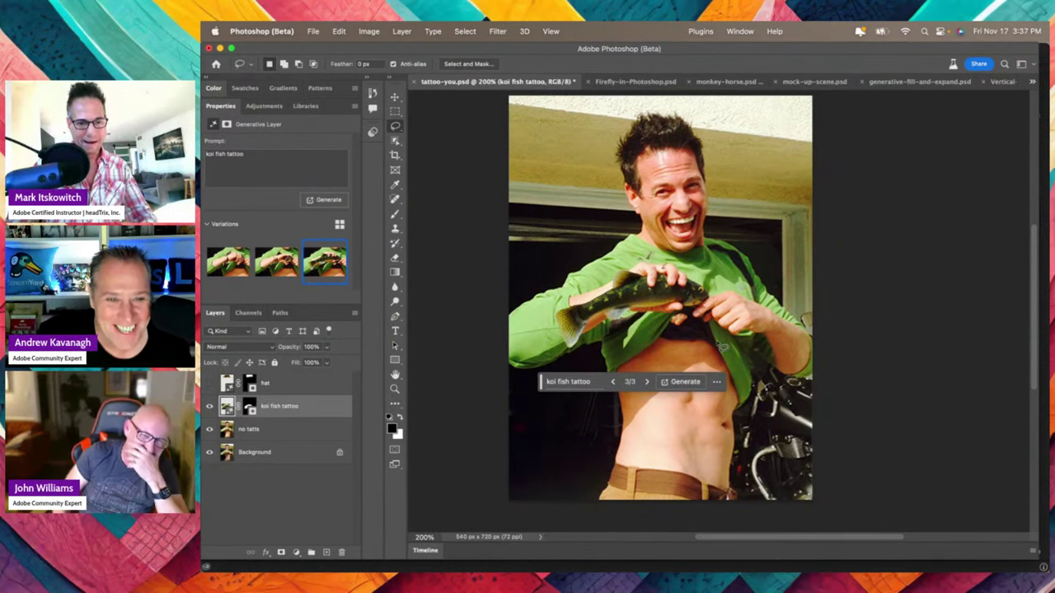
Undo the koi fish tattoo generation, drop the selection and zoom out to 400%
scroll(719, 332, "up", 4)
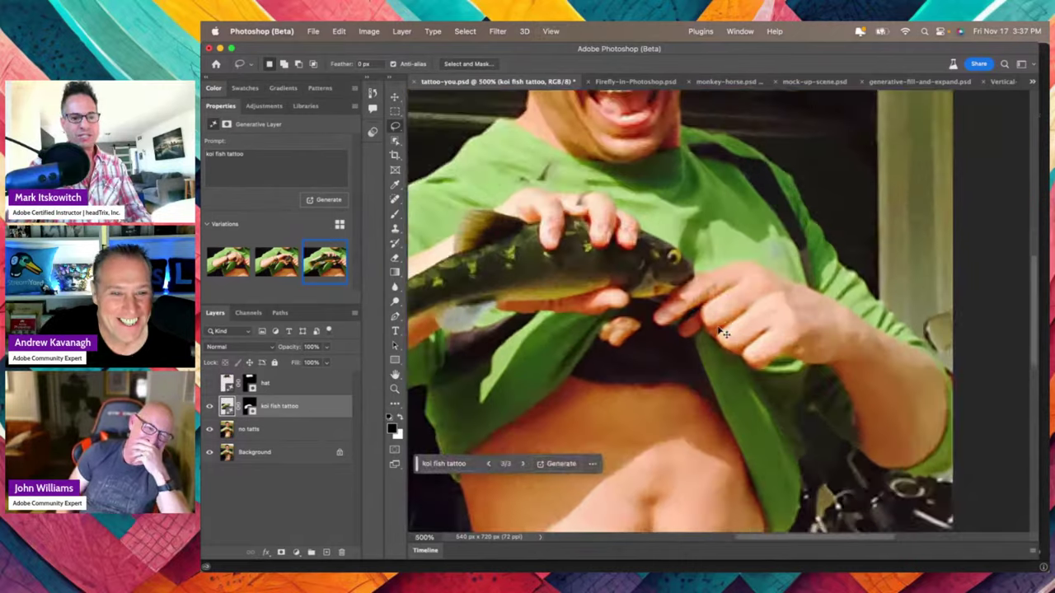
scroll(718, 326, "left", 5)
scroll(718, 327, "down", 2)
key("super+z")
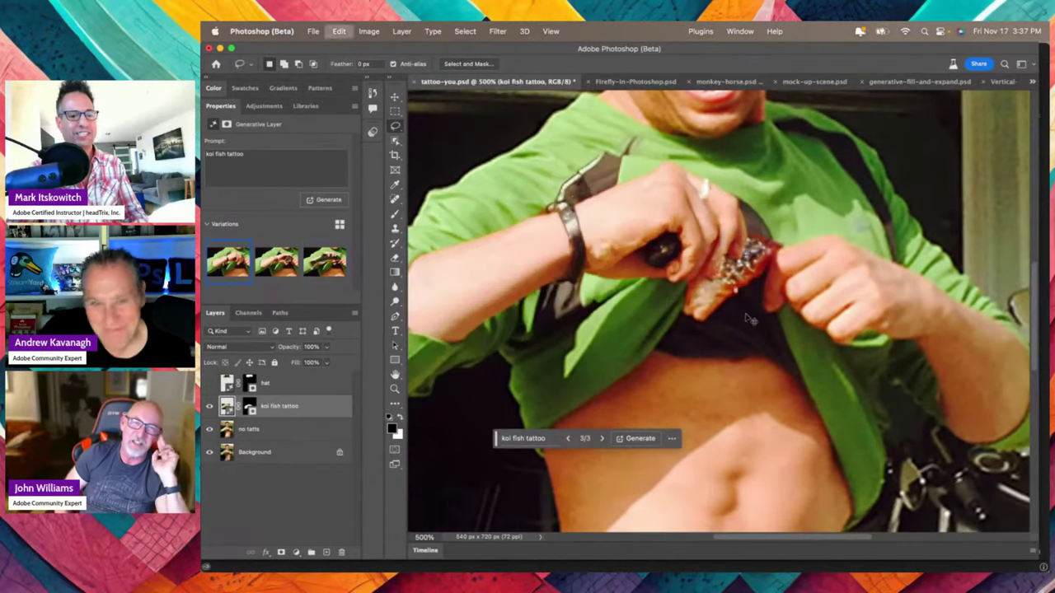
key("super+z")
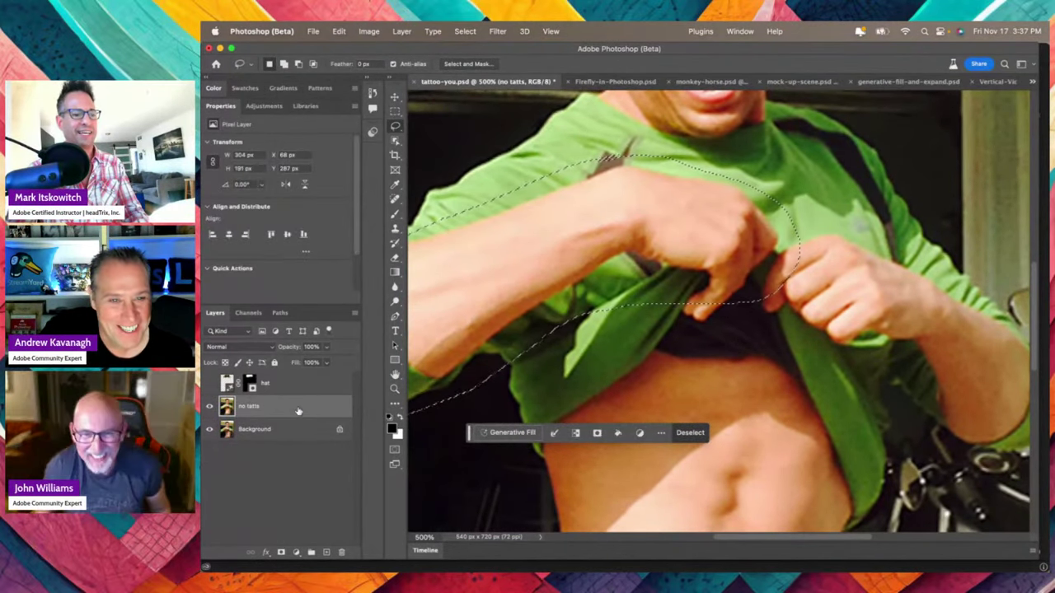
key("super+d")
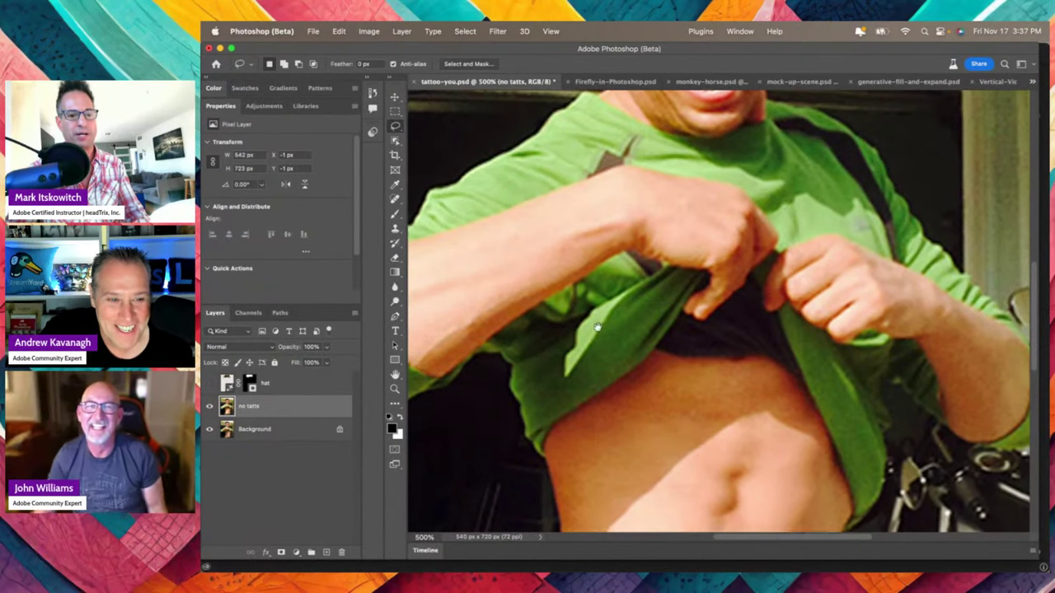
scroll(719, 334, "left", 3)
key("super+minus")
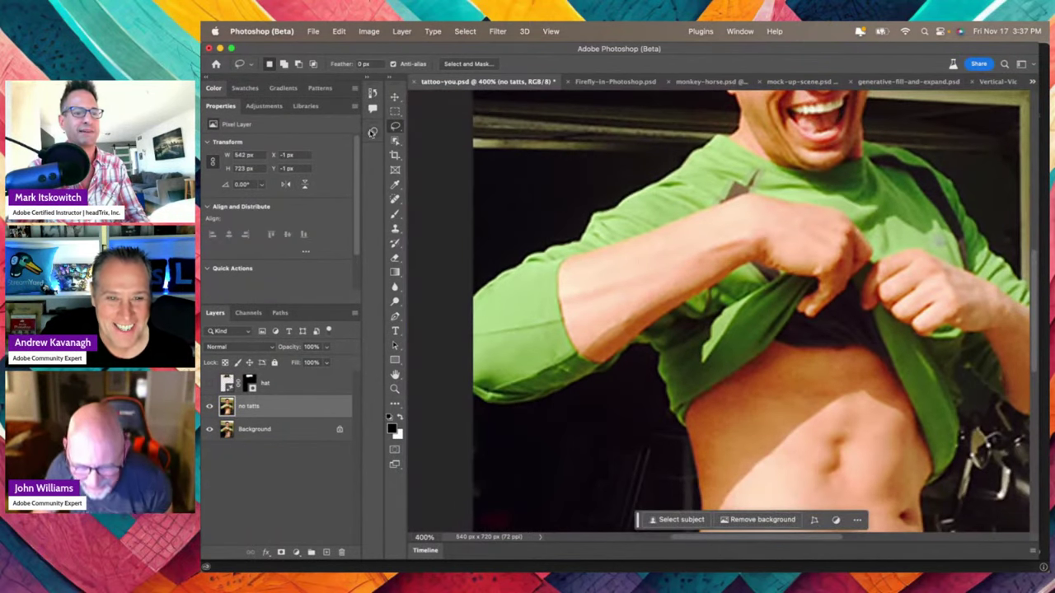
Select the arm with the Object Selection tool and generate 'koi fish tatttoo' on it
left_click(395, 142)
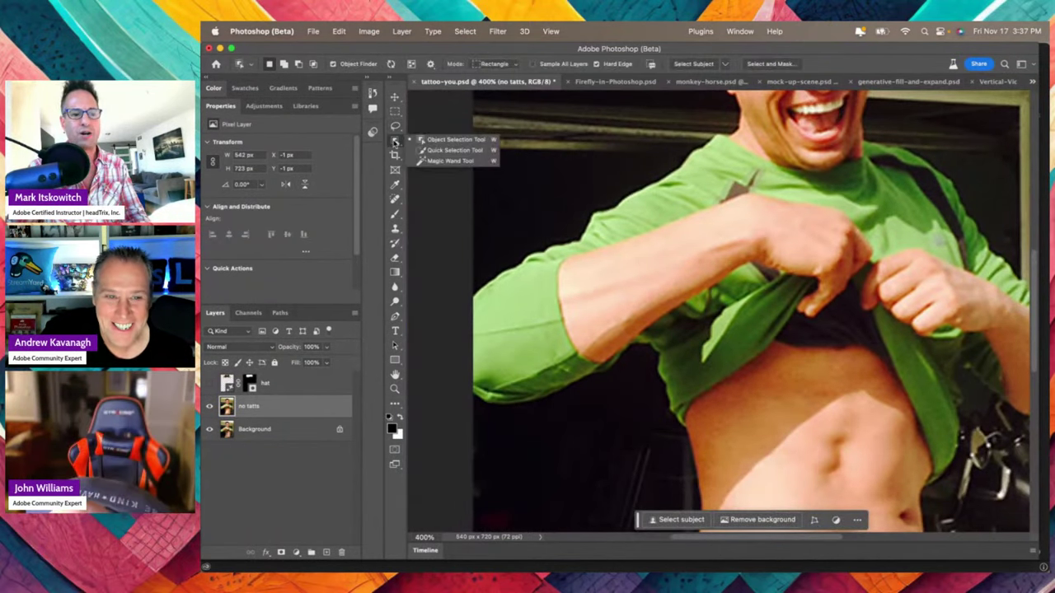
left_click(437, 141)
left_click_drag(532, 172, 861, 371)
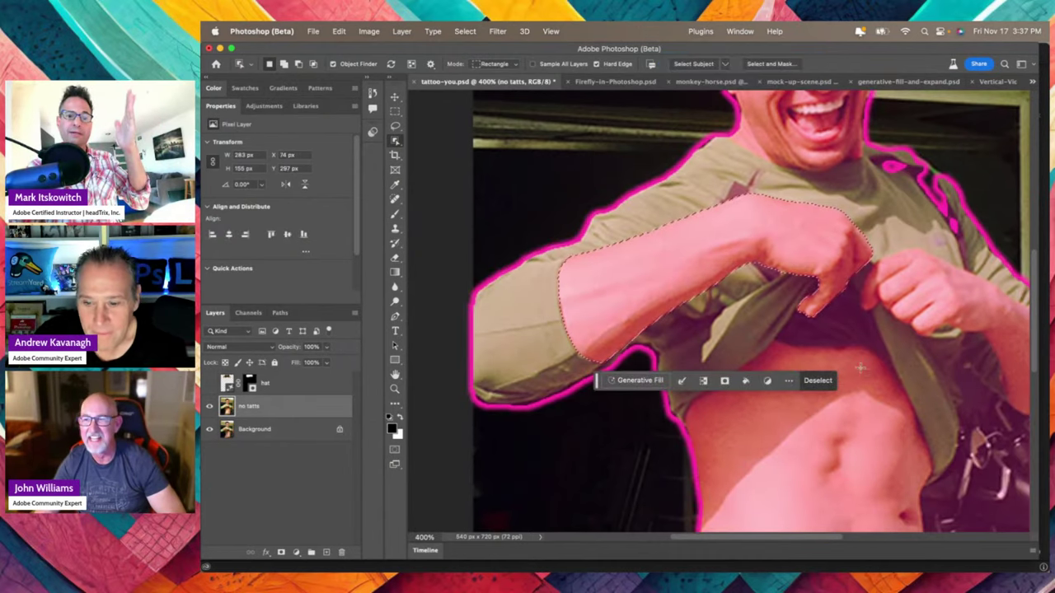
key("super+d")
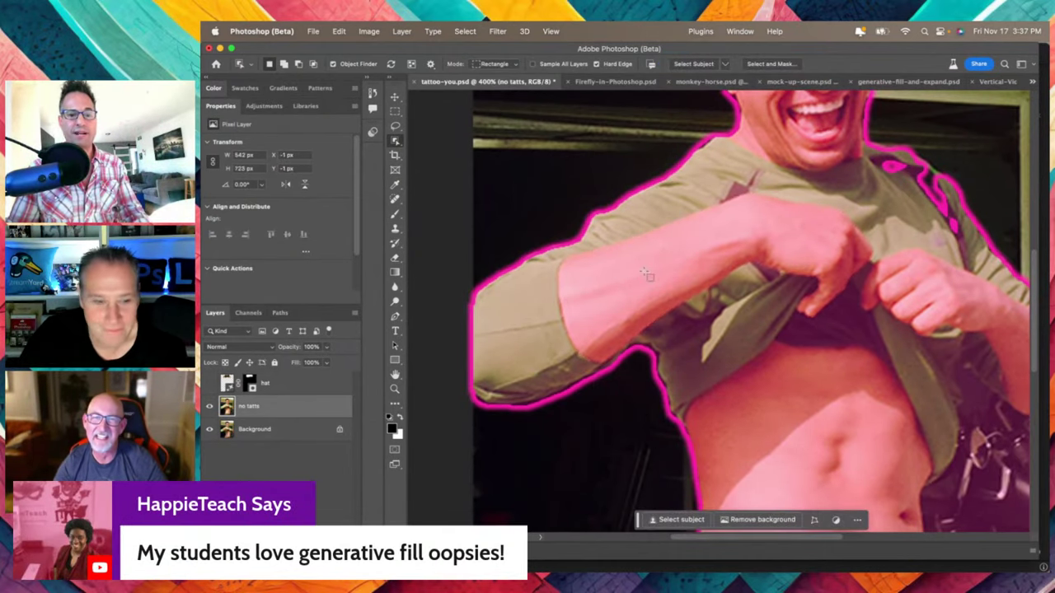
key("super+z")
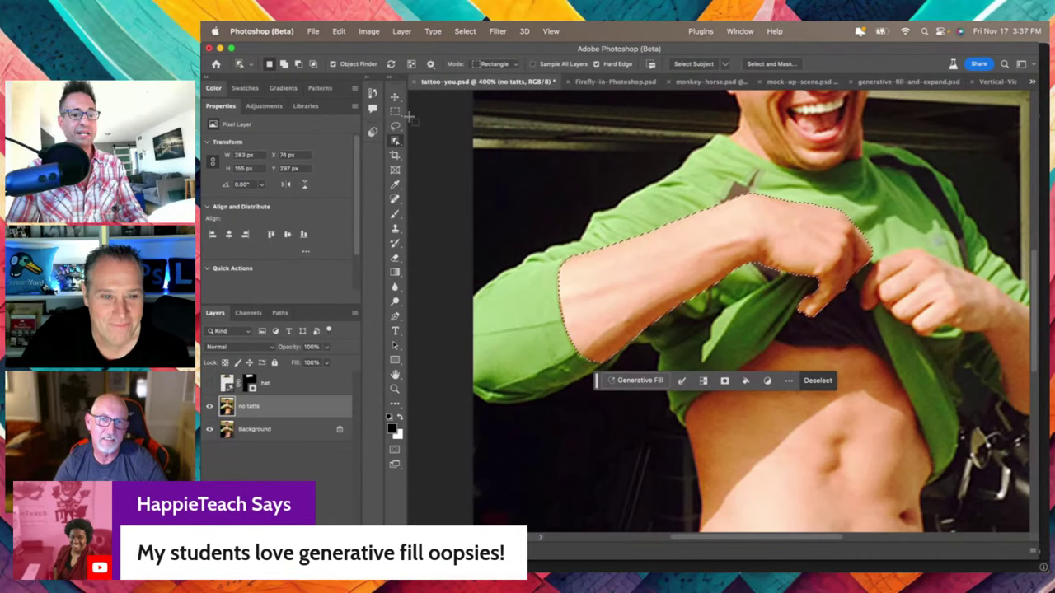
left_click(629, 380)
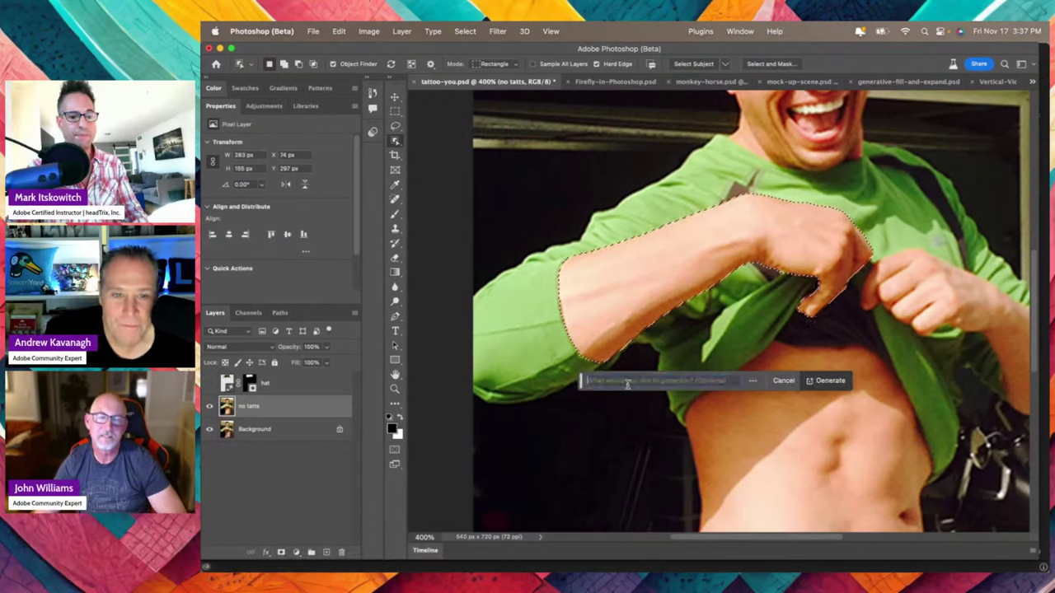
type("koi fish")
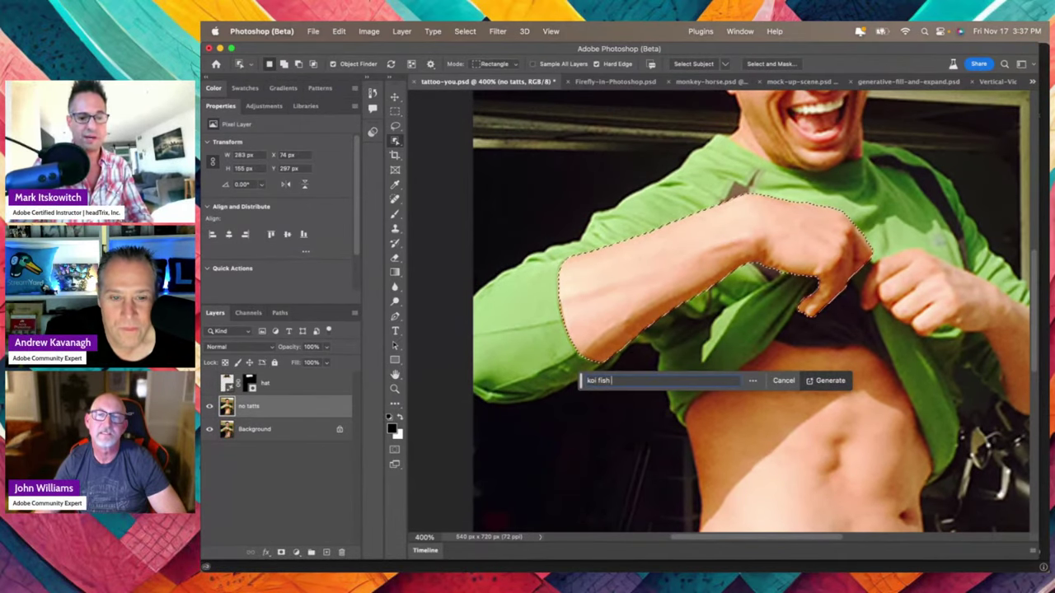
type(" tat")
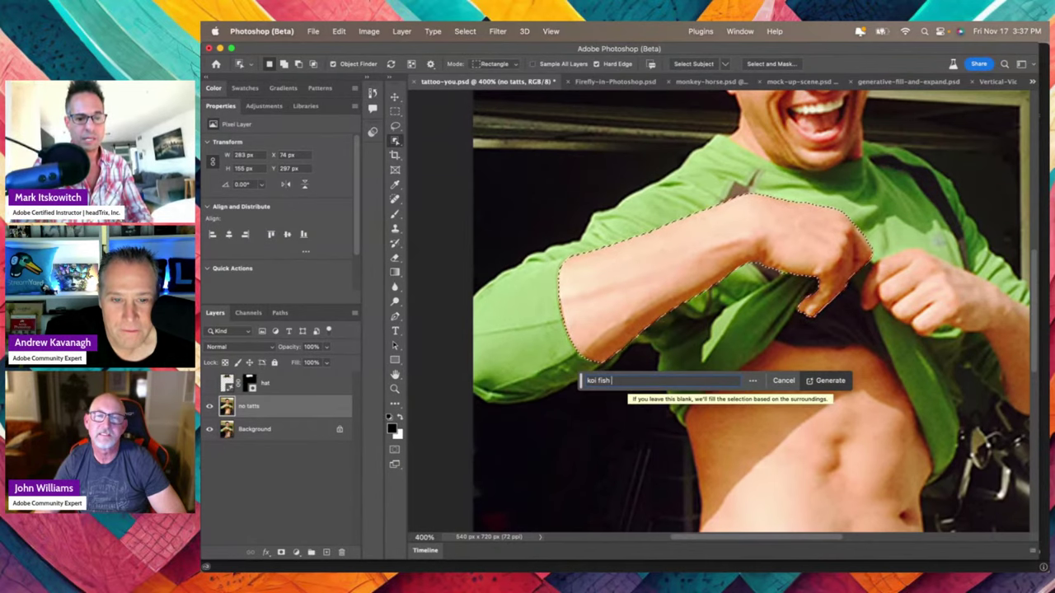
type("ttoo")
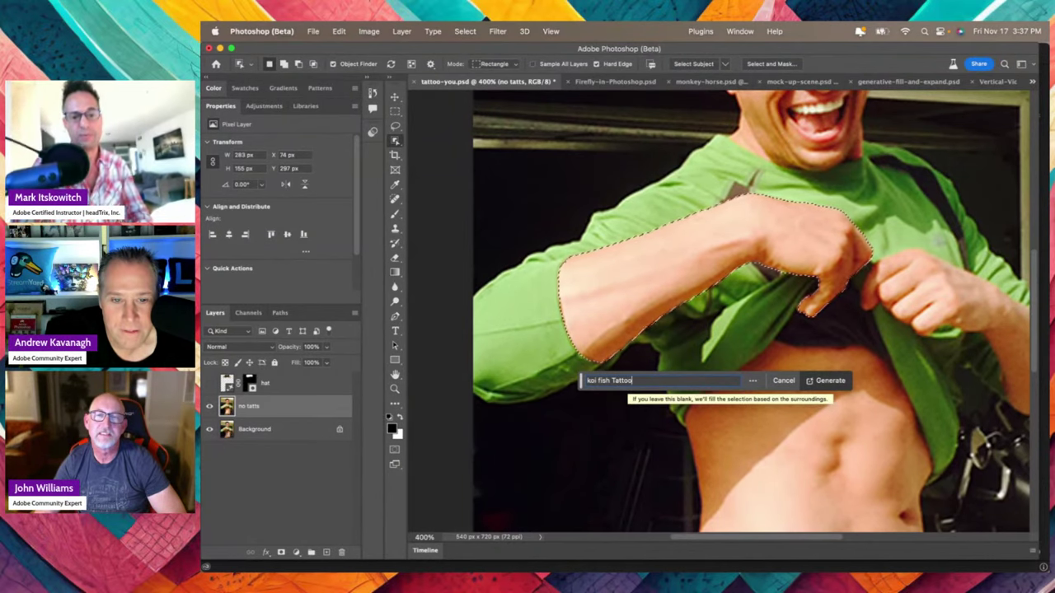
key("Return")
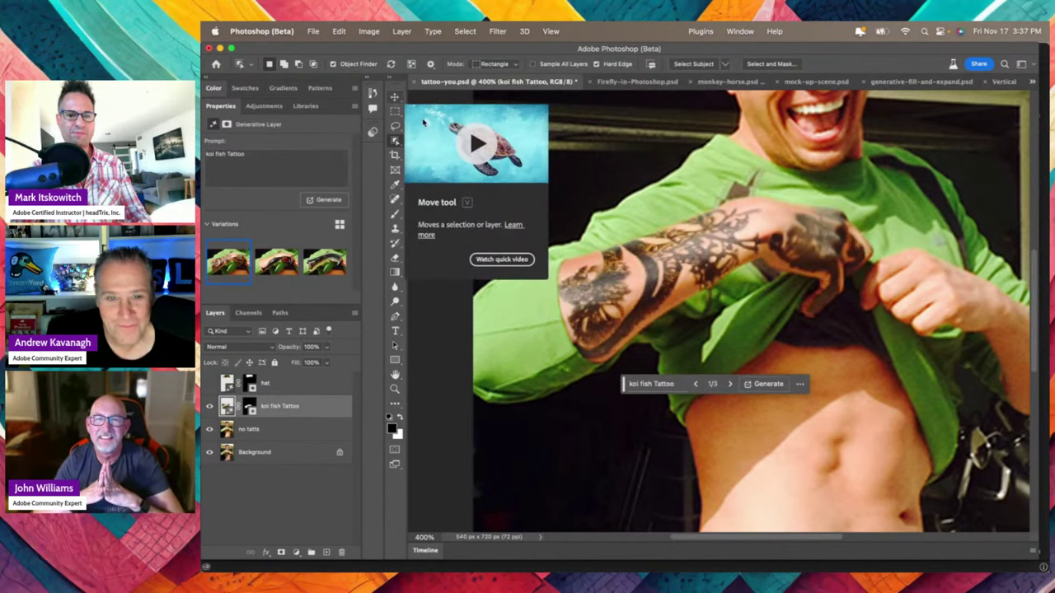
At 300% zoom, compare koi tattoo variations 2 and 3, keep the third, and close tattoo-you.psd
key("super+minus")
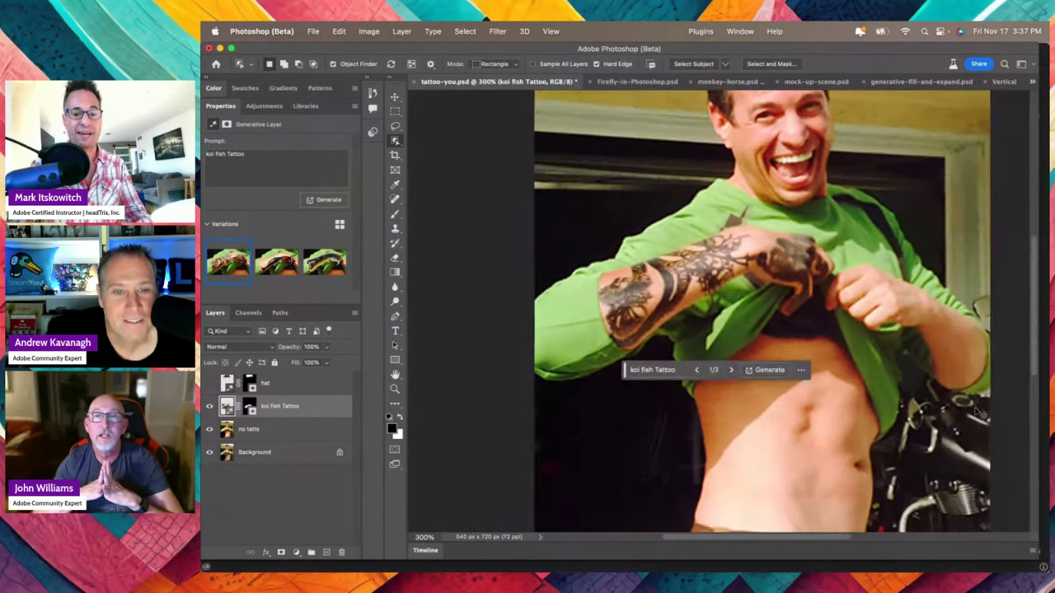
left_click_drag(904, 385, 850, 384)
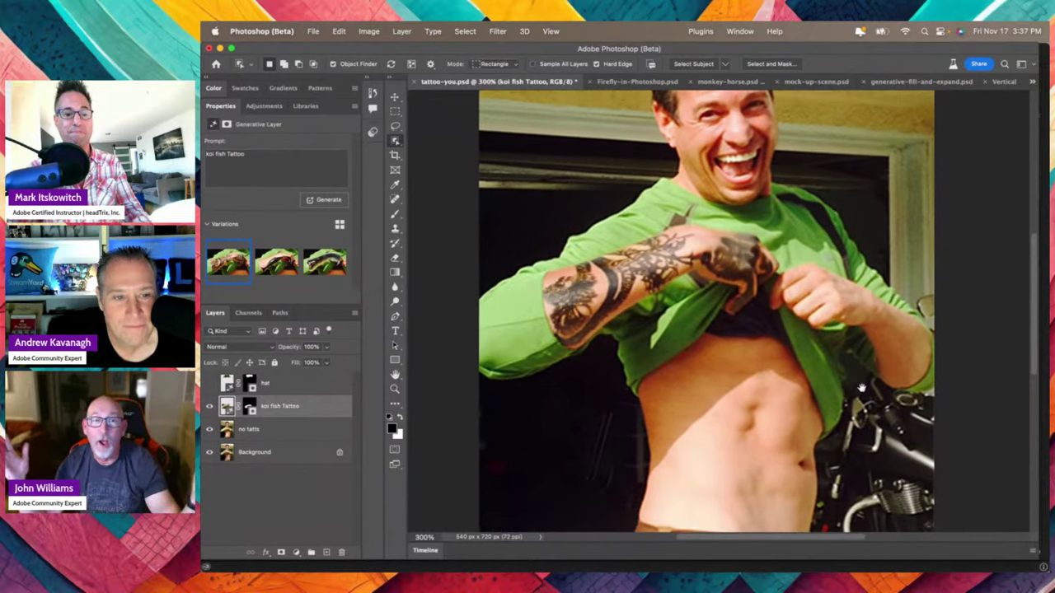
left_click(266, 278)
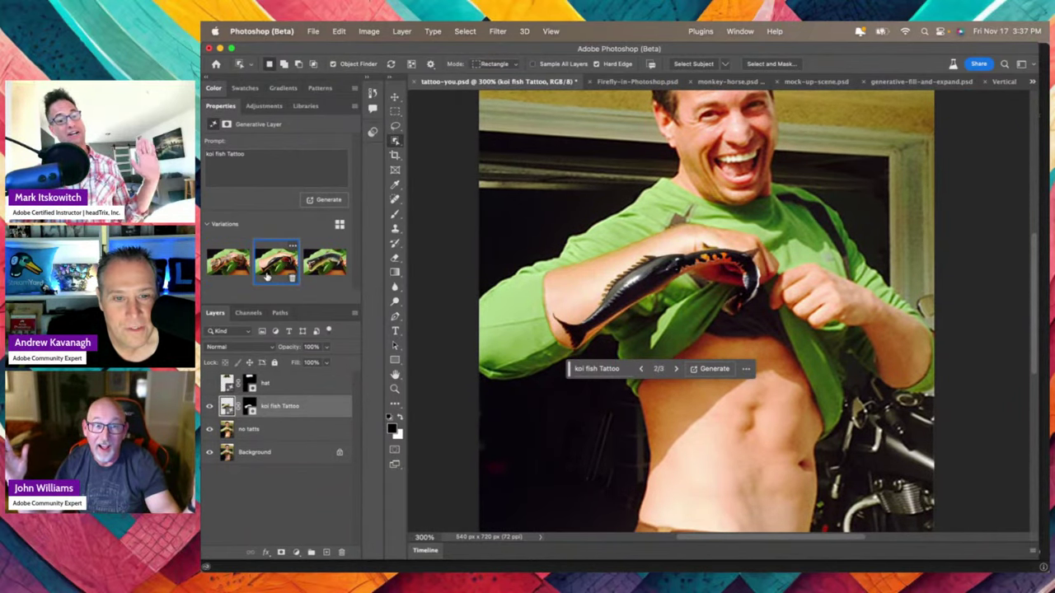
left_click(323, 265)
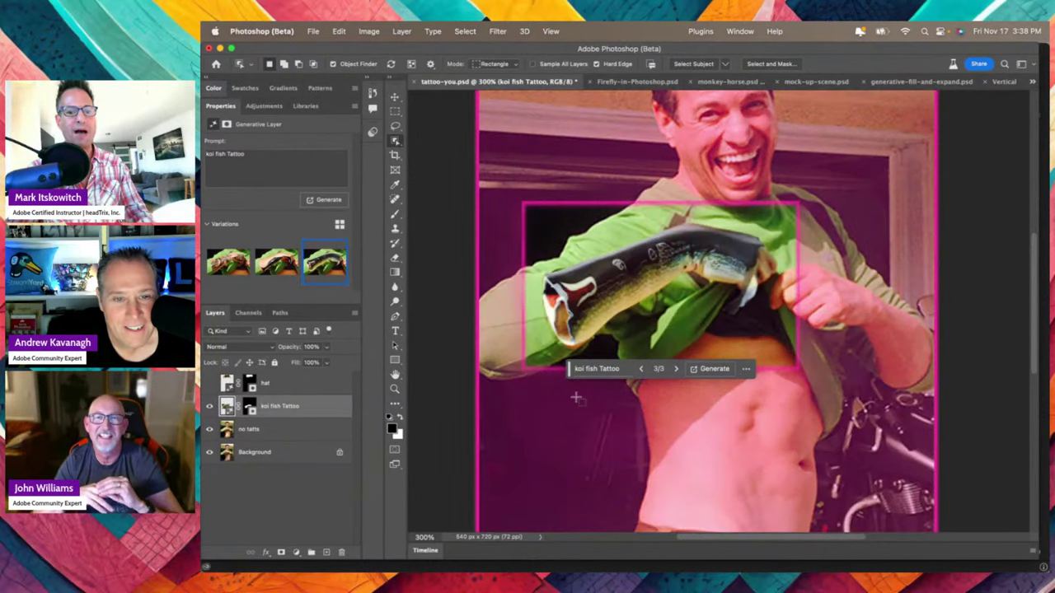
key("super+w")
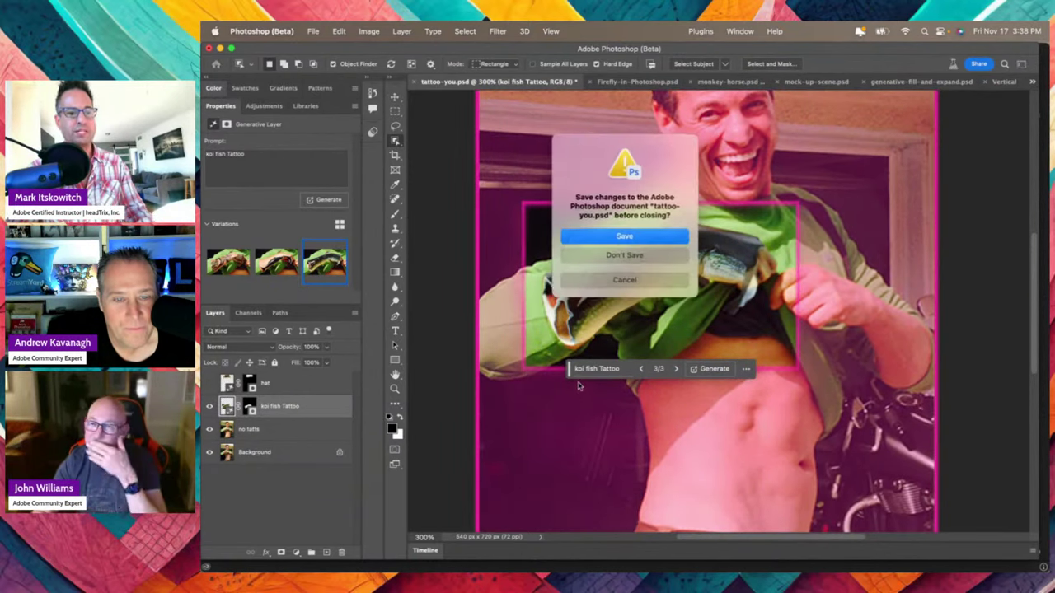
Close tattoo-you.psd without saving and open the Mountains library image as a new document
left_click(620, 257)
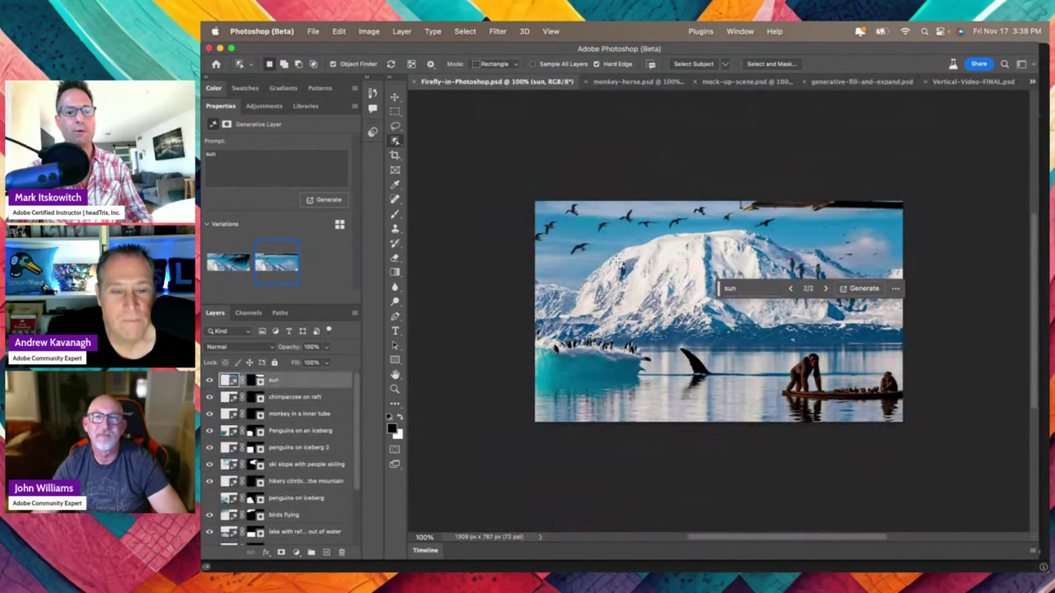
left_click_drag(209, 385, 211, 554)
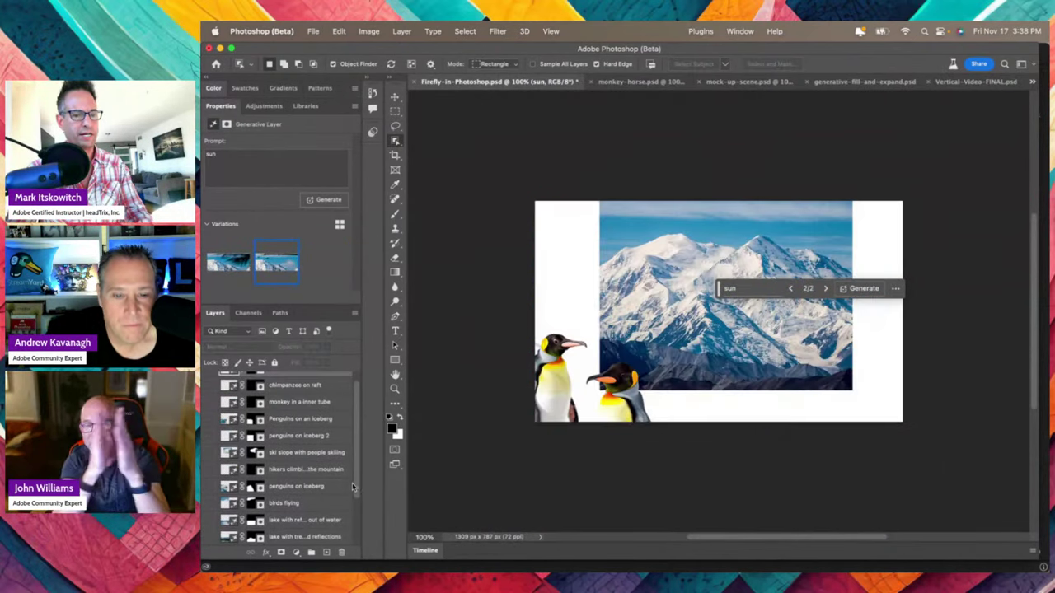
mouse_move(248, 266)
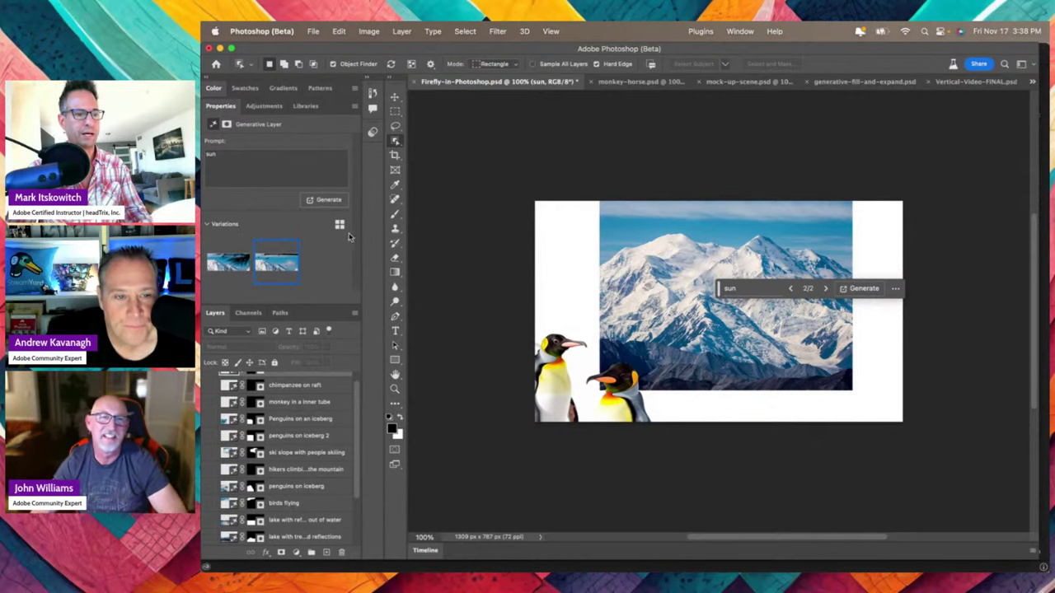
left_click(306, 106)
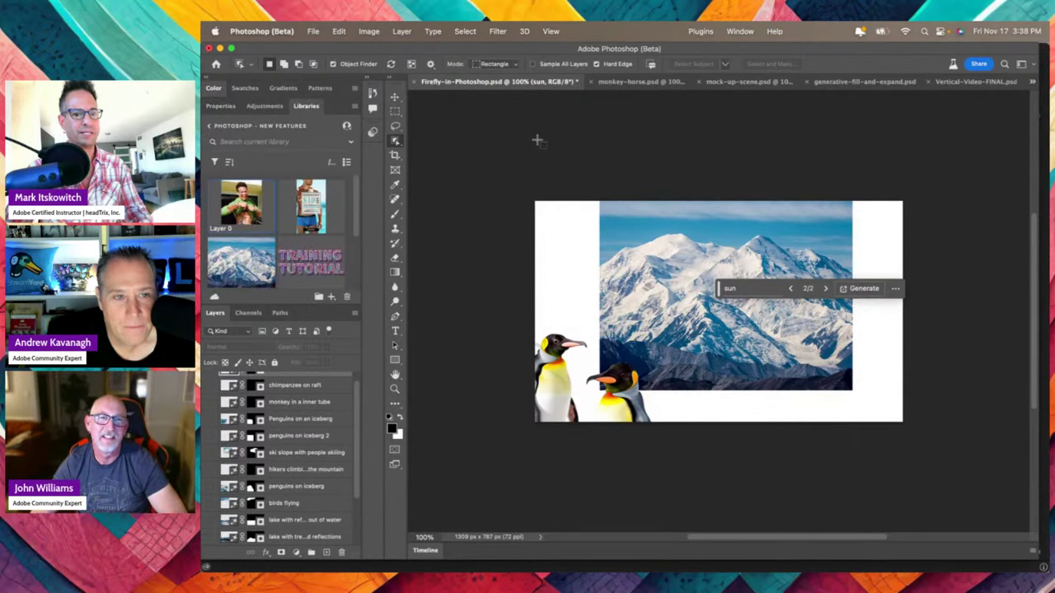
double_click(247, 277)
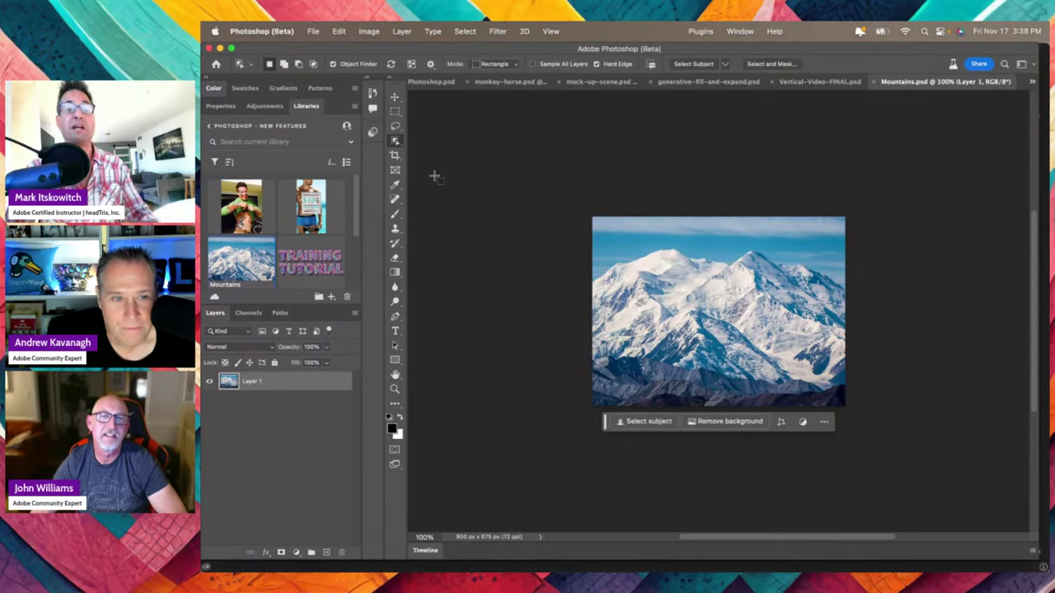
Try resizing and extending the crop frame with the Crop tool, then cancel it
left_click(397, 159)
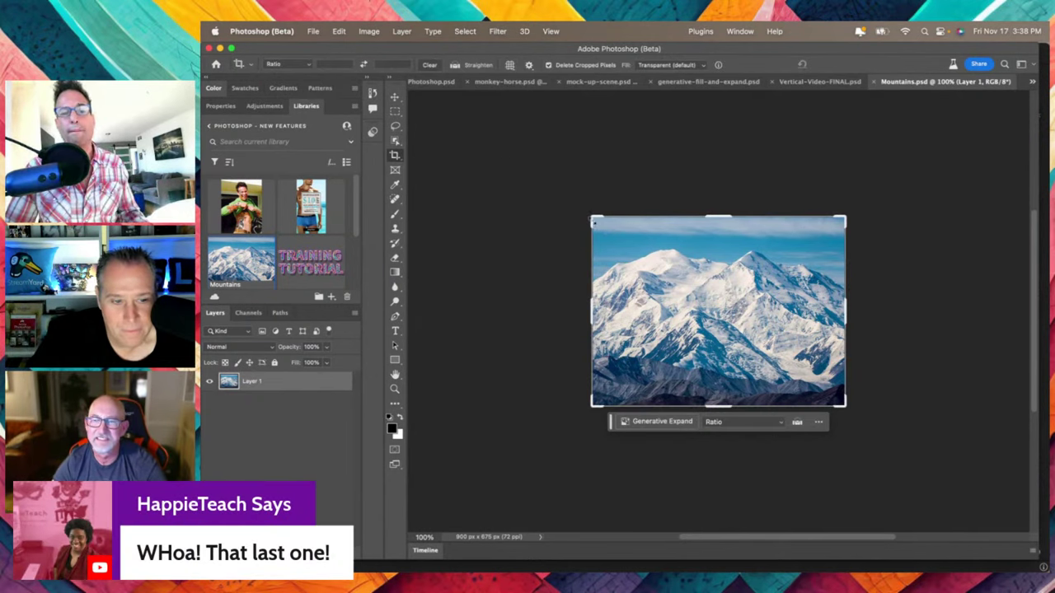
left_click_drag(594, 223, 645, 259)
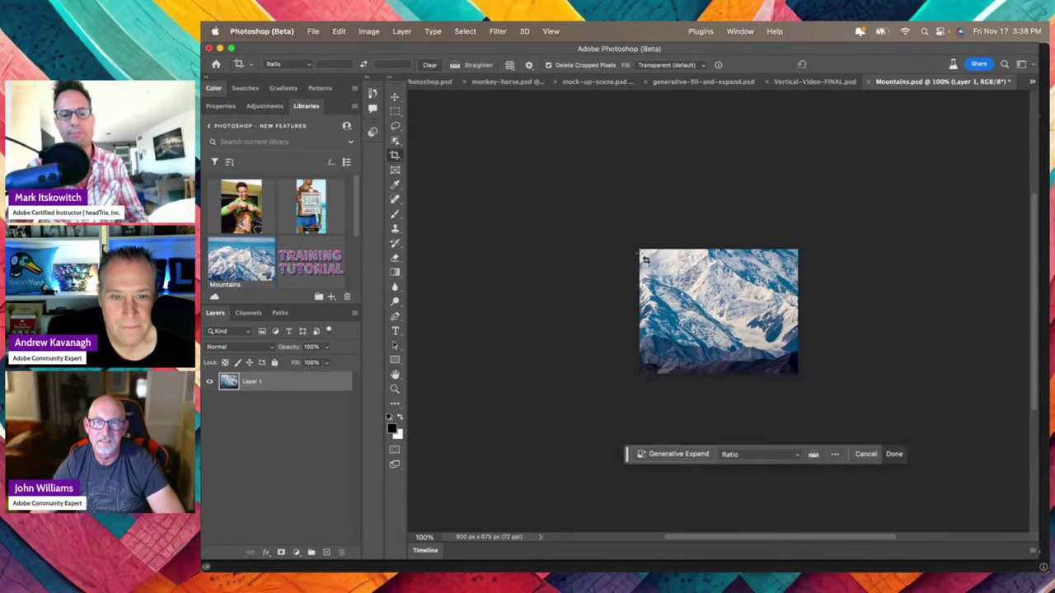
key("Escape")
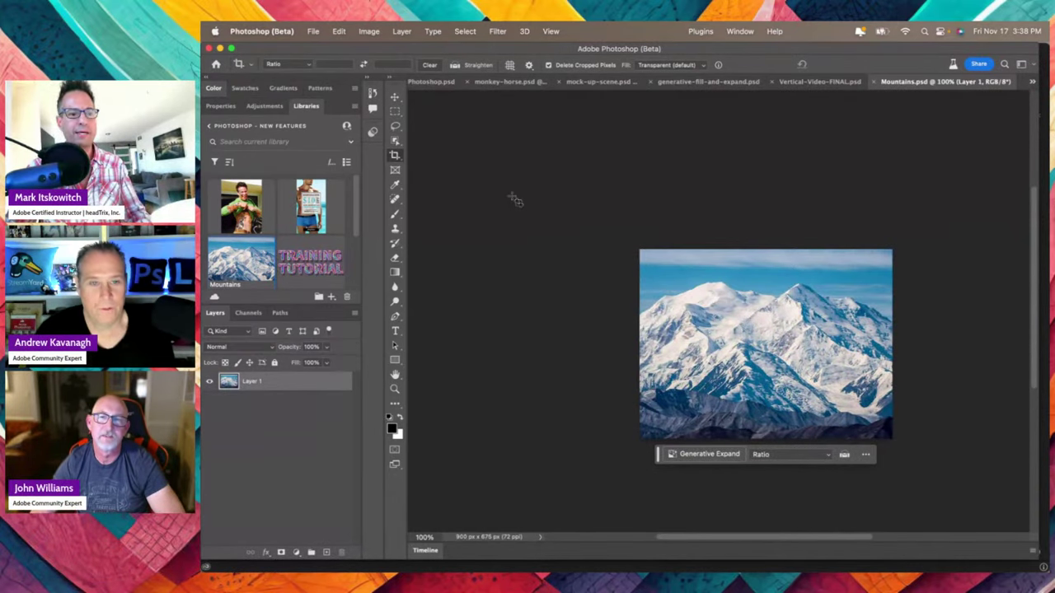
left_click_drag(727, 336, 688, 300)
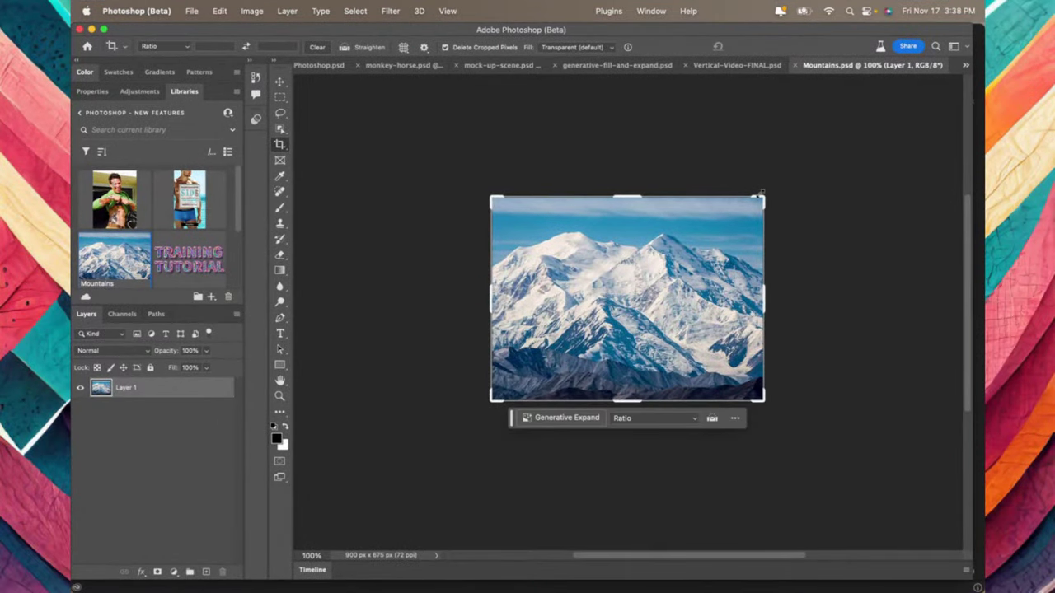
left_click_drag(760, 199, 855, 163)
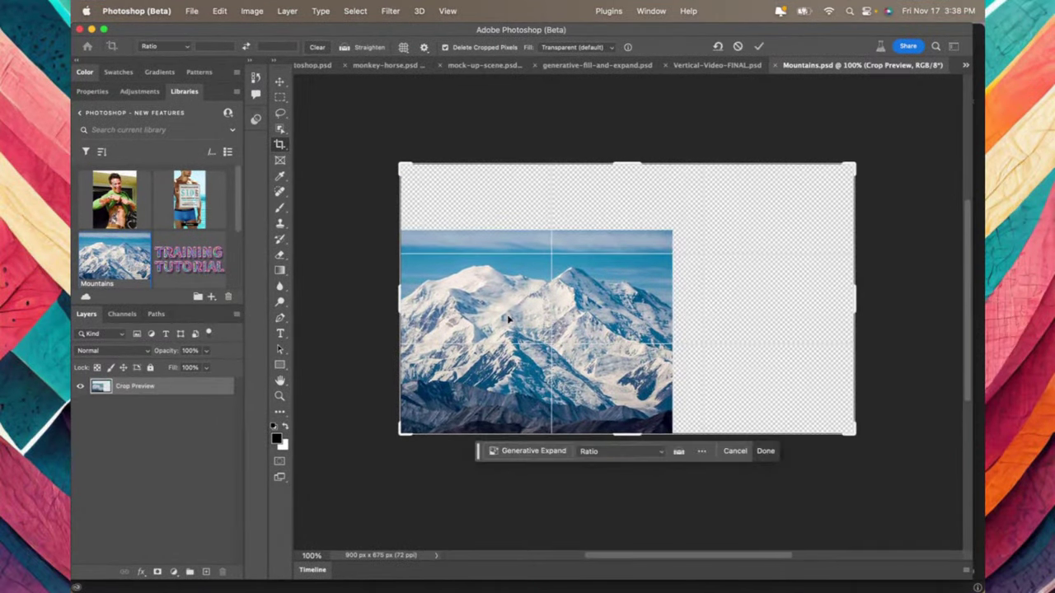
left_click_drag(404, 440, 338, 470)
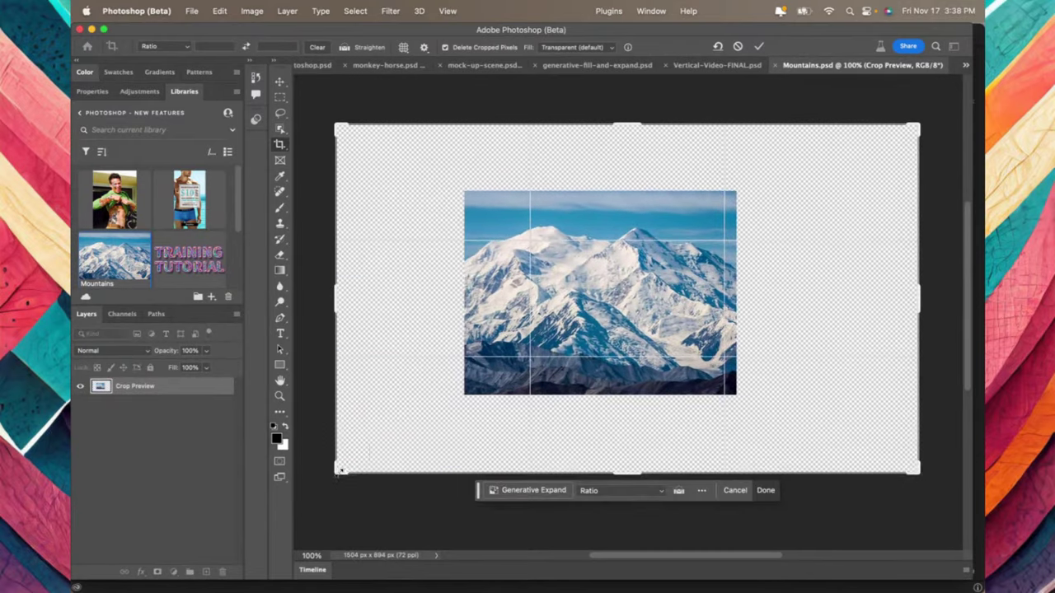
key("Escape")
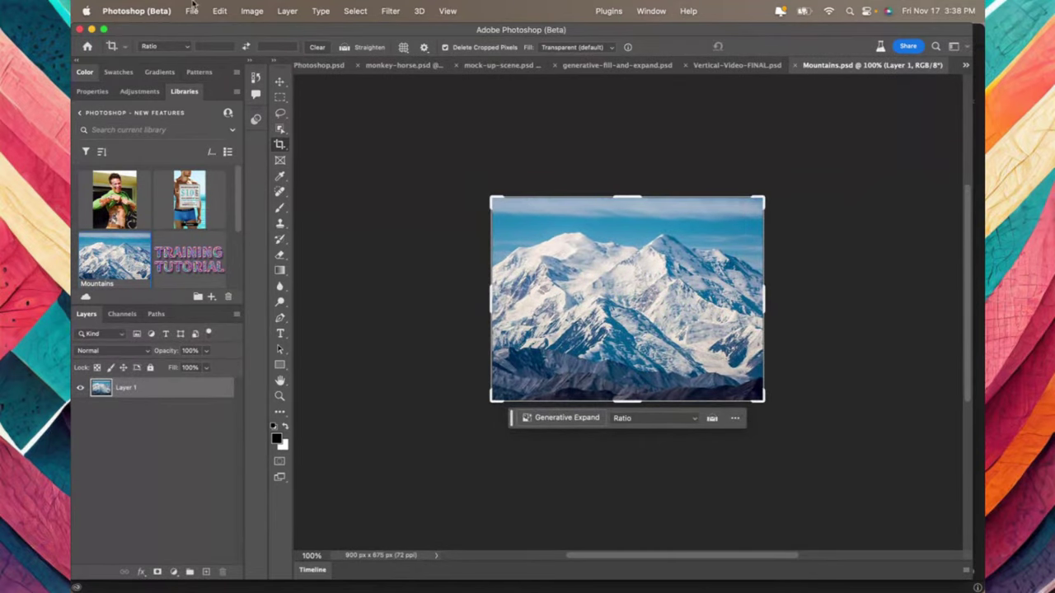
Try a 1200 × 1400 canvas size and undo it, then drag the crop corners out to 1347 × 1066 px
left_click(252, 11)
left_click(267, 116)
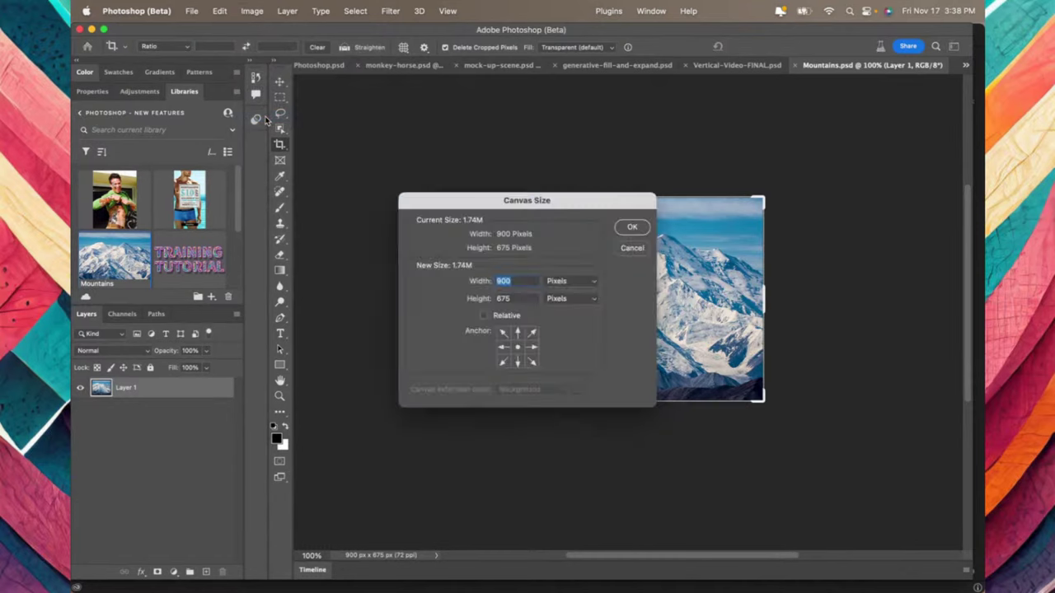
type("1200")
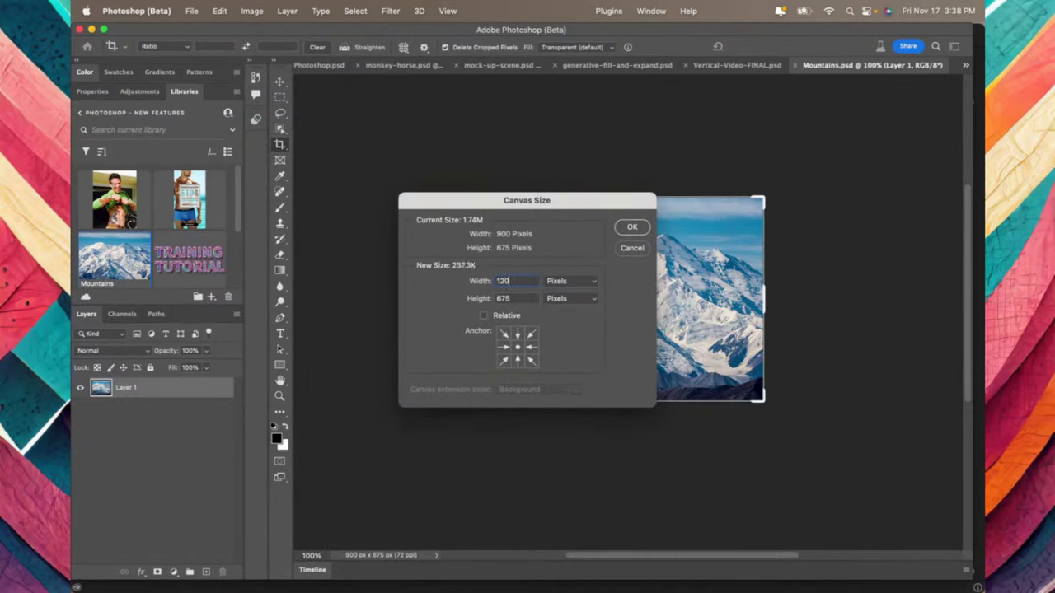
key("Tab")
type("1400")
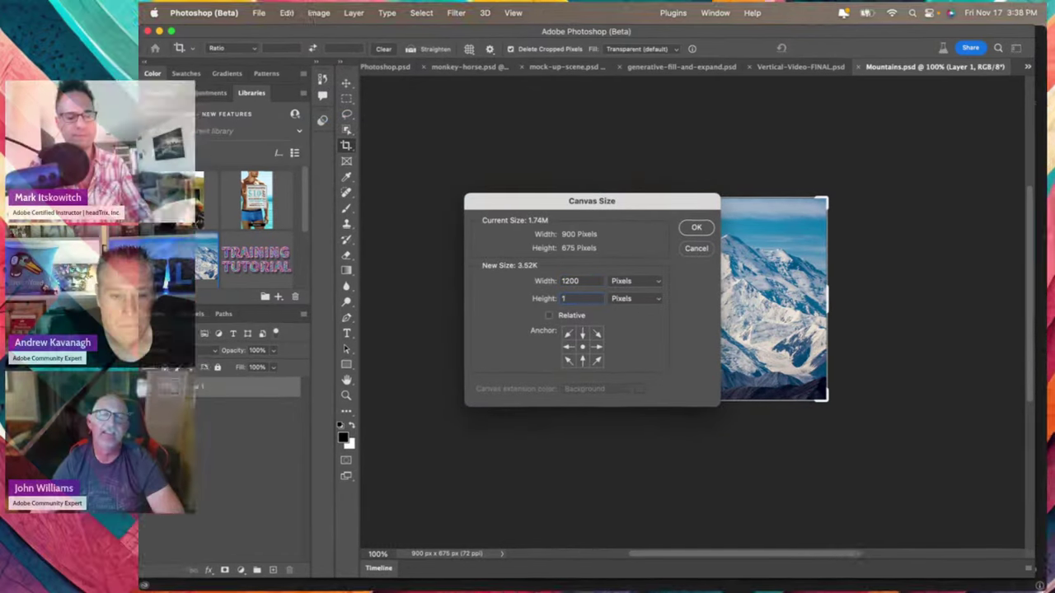
key("Return")
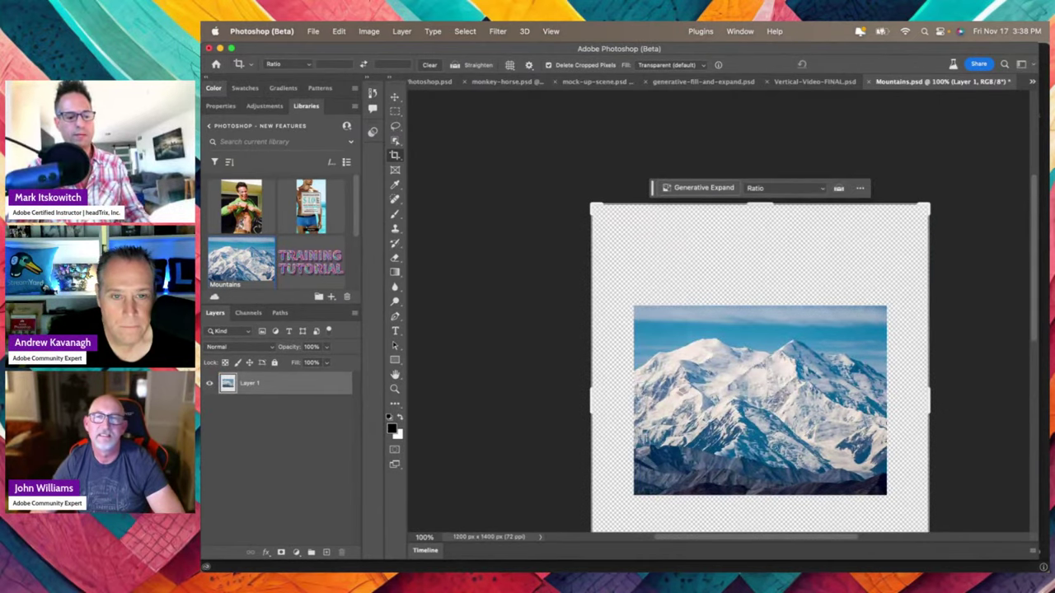
key("super+z")
left_click_drag(593, 206, 532, 149)
left_click_drag(793, 430, 831, 460)
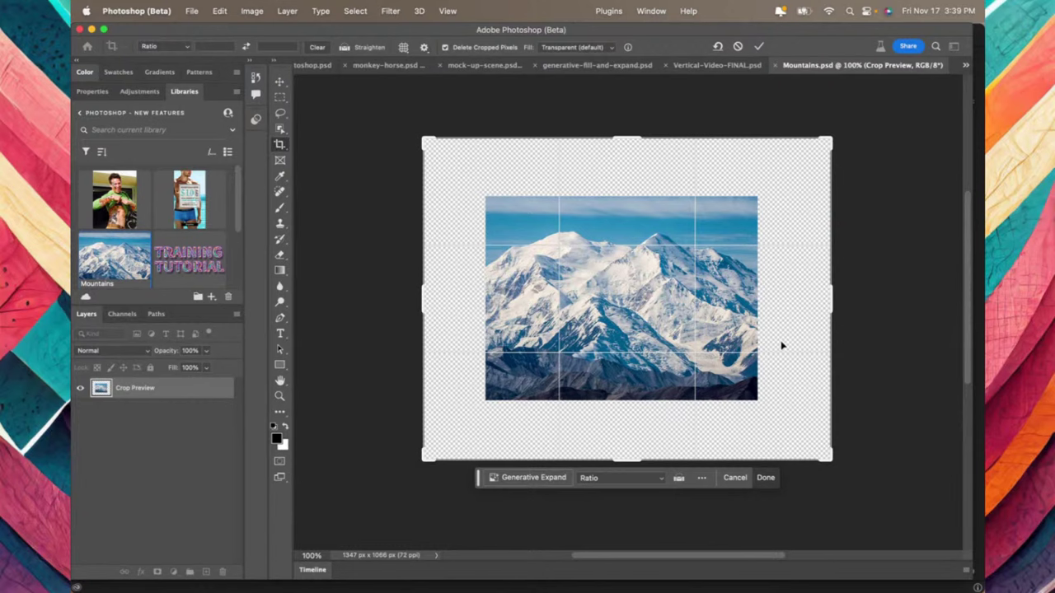
Fill the expanded Mountains canvas with Generative Expand, undoing and redoing the result to compare
left_click(609, 48)
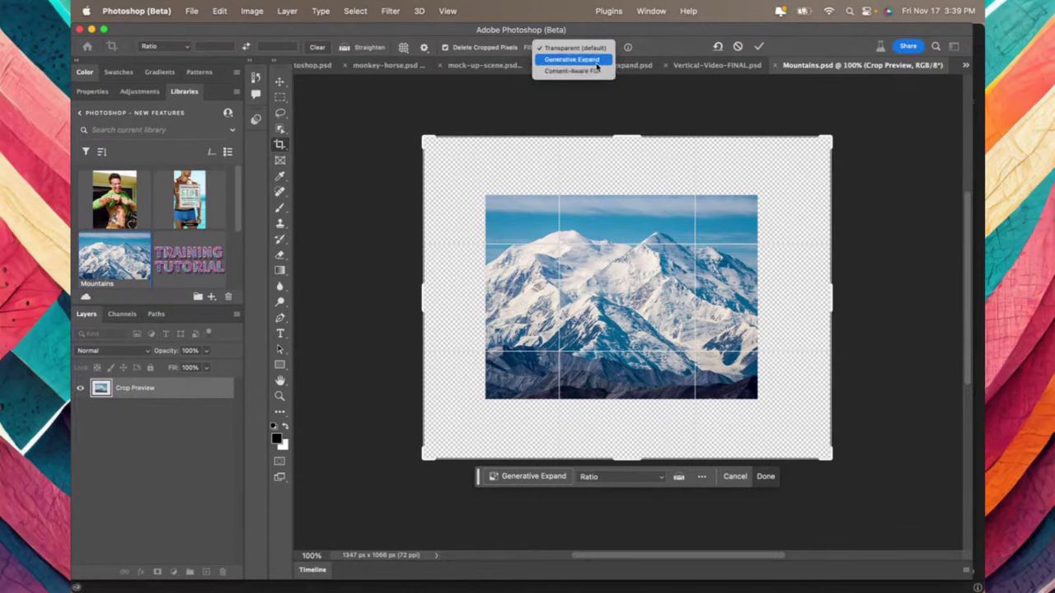
left_click(597, 64)
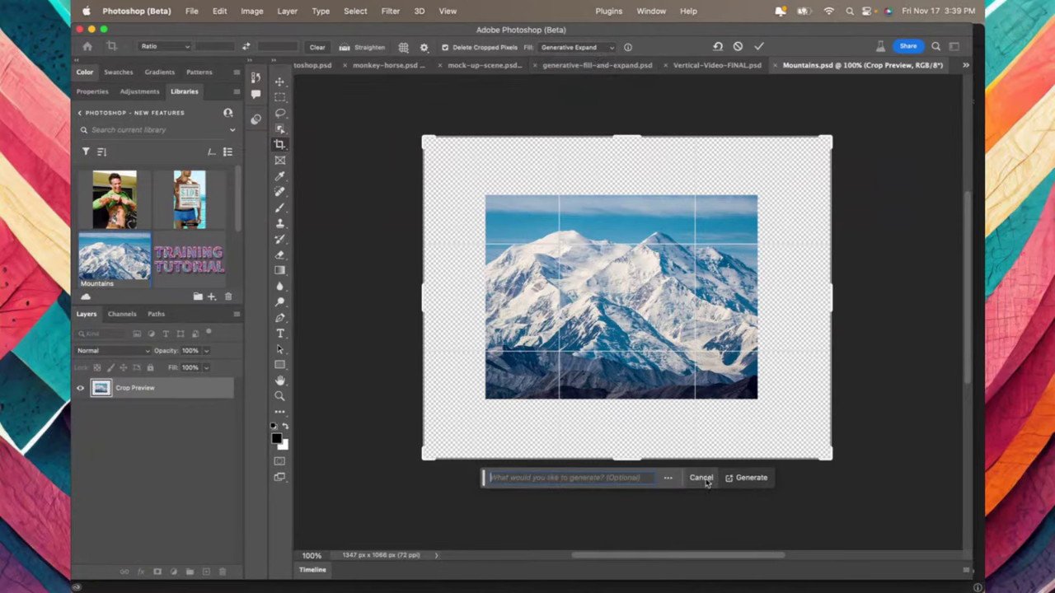
left_click(747, 479)
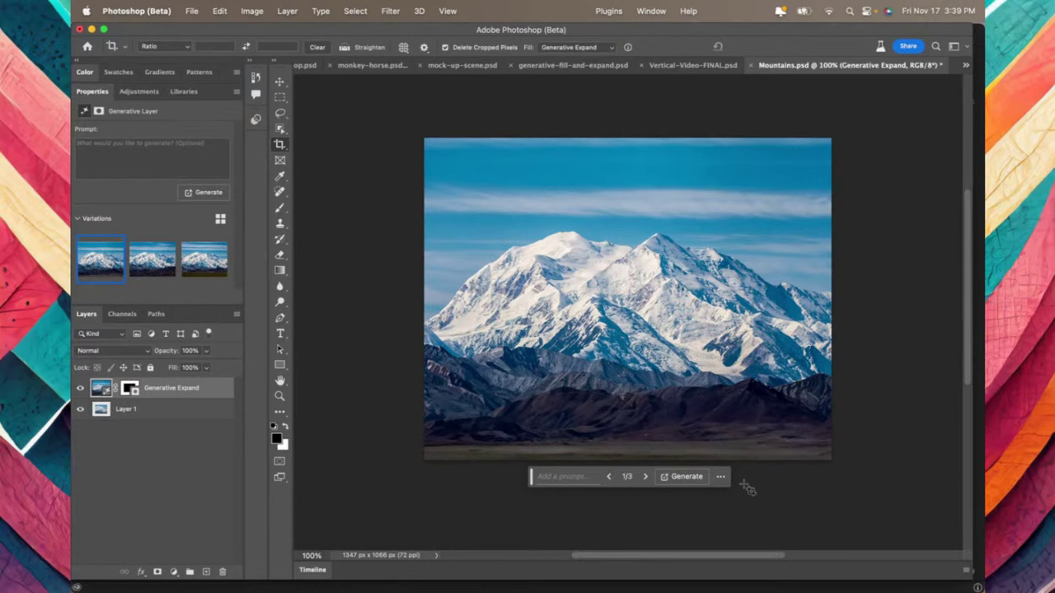
key("super+z")
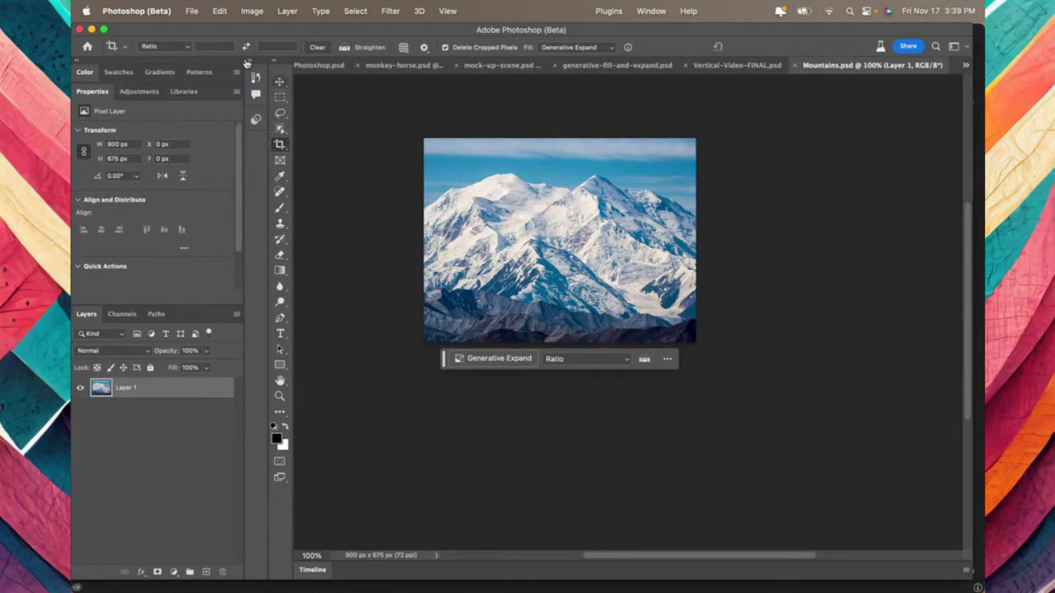
left_click(227, 14)
left_click(239, 52)
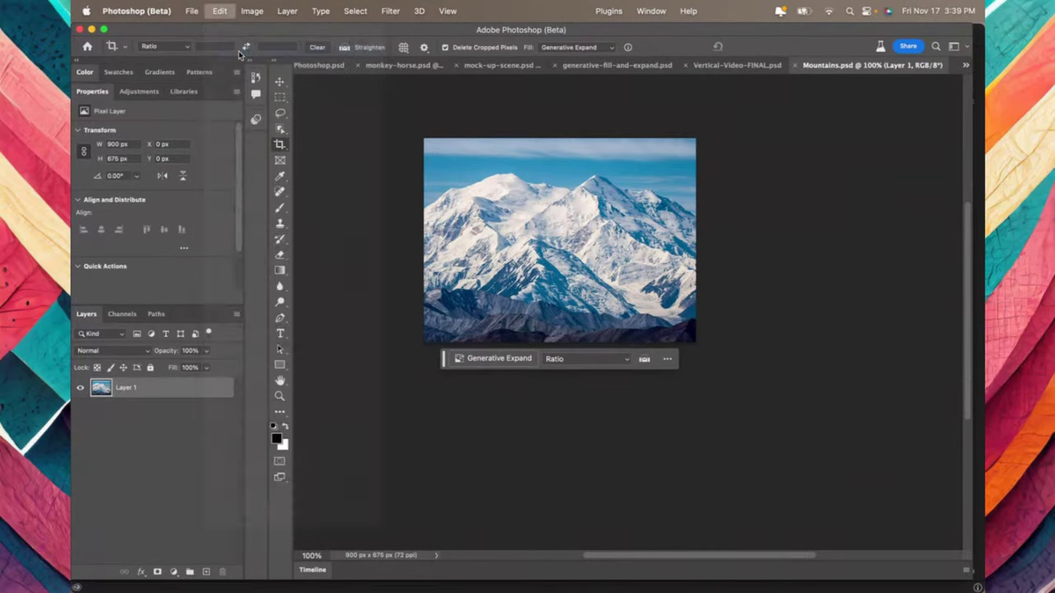
Cycle through the expanded-scene variations, ending on the third
left_click(148, 267)
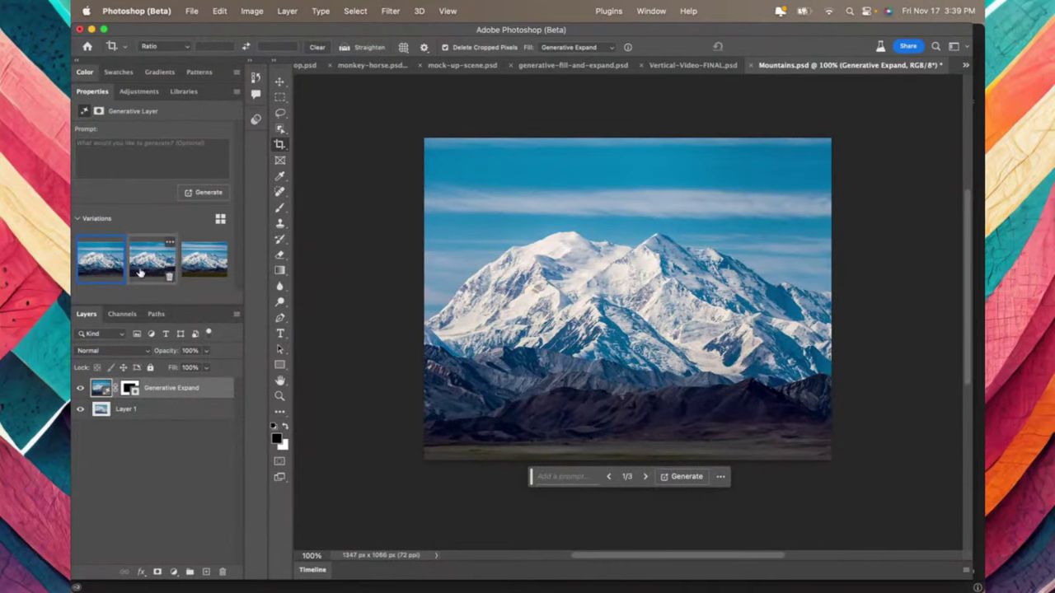
left_click(93, 262)
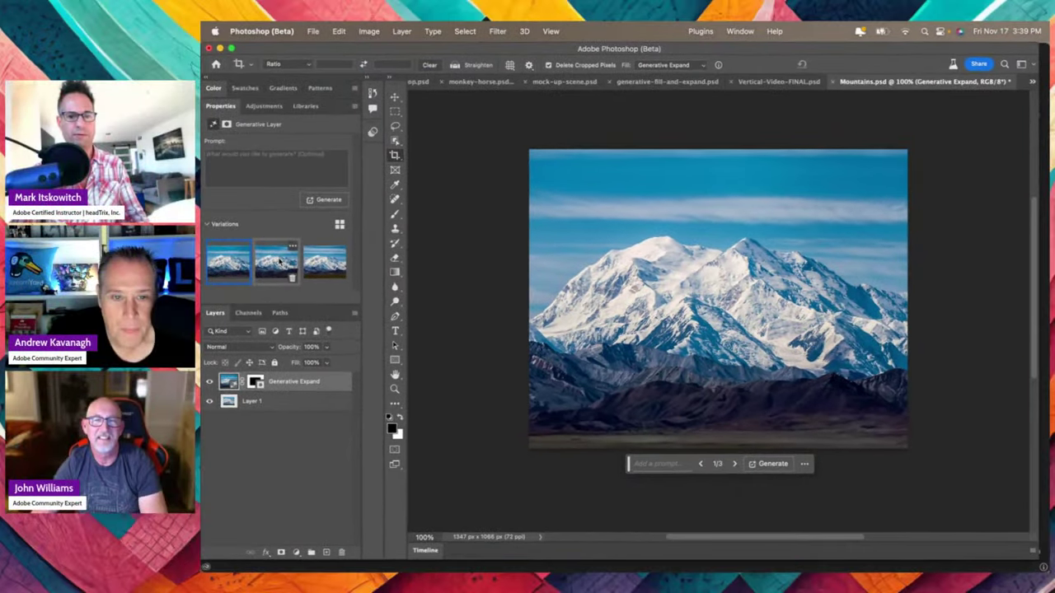
left_click(214, 260)
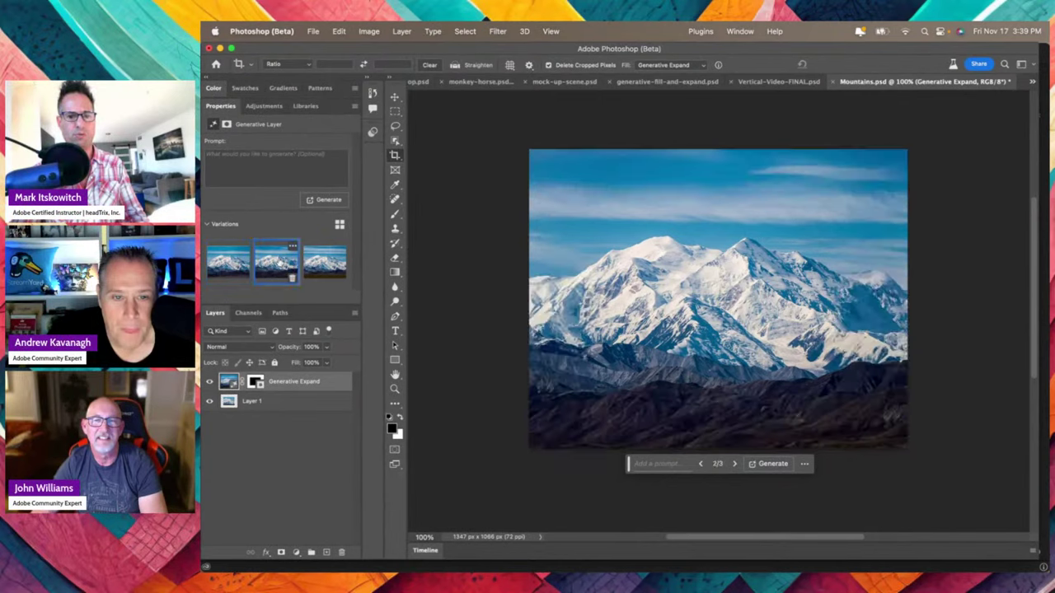
left_click(262, 261)
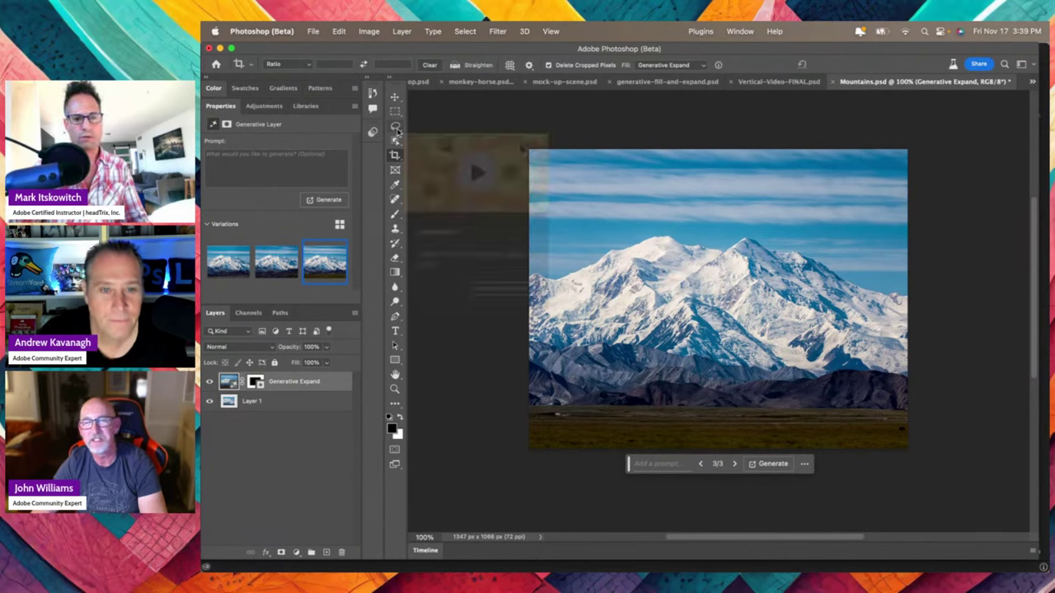
Lasso the mountain's right ridge and generate 'people hiking up the mountain' in it
left_click(395, 125)
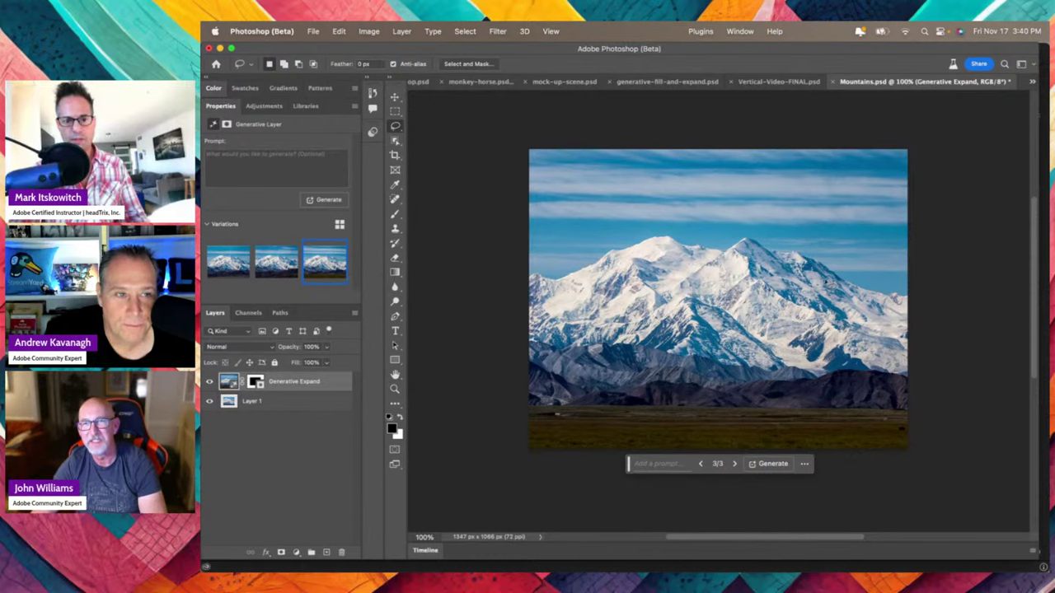
mouse_move(834, 278)
left_mouse_down()
mouse_move(752, 232)
mouse_move(736, 241)
mouse_move(782, 325)
mouse_move(835, 379)
mouse_move(904, 373)
mouse_move(891, 338)
left_mouse_up()
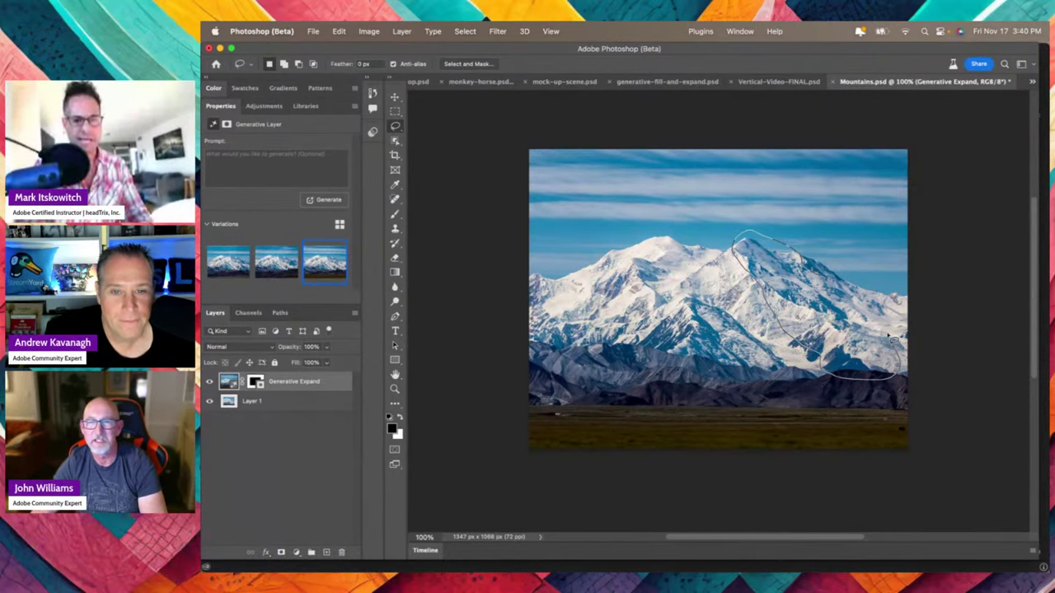
left_click_drag(891, 338, 894, 342)
type("people hik")
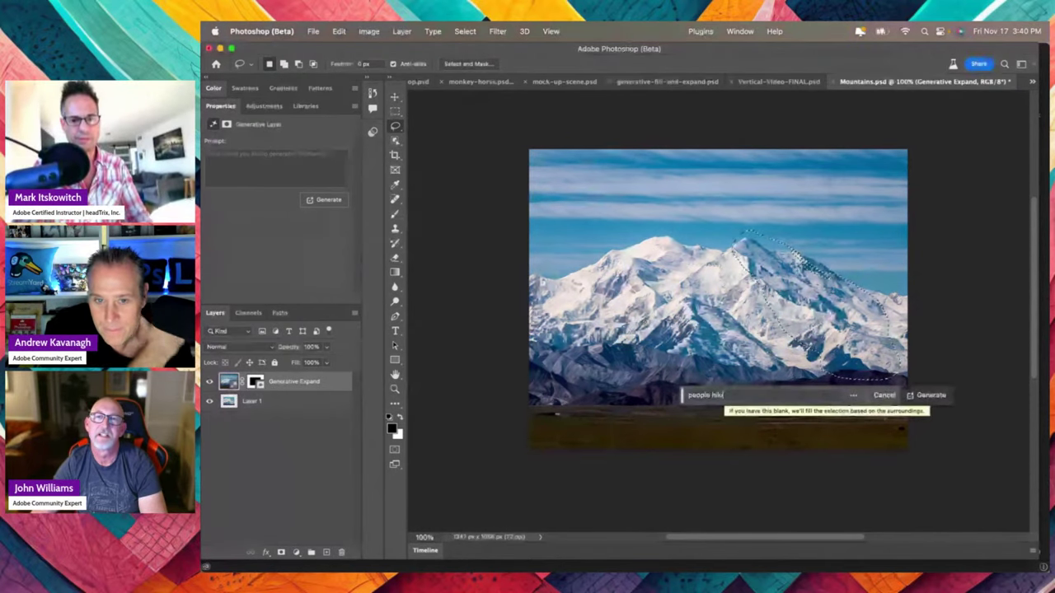
type("ing up the mountain")
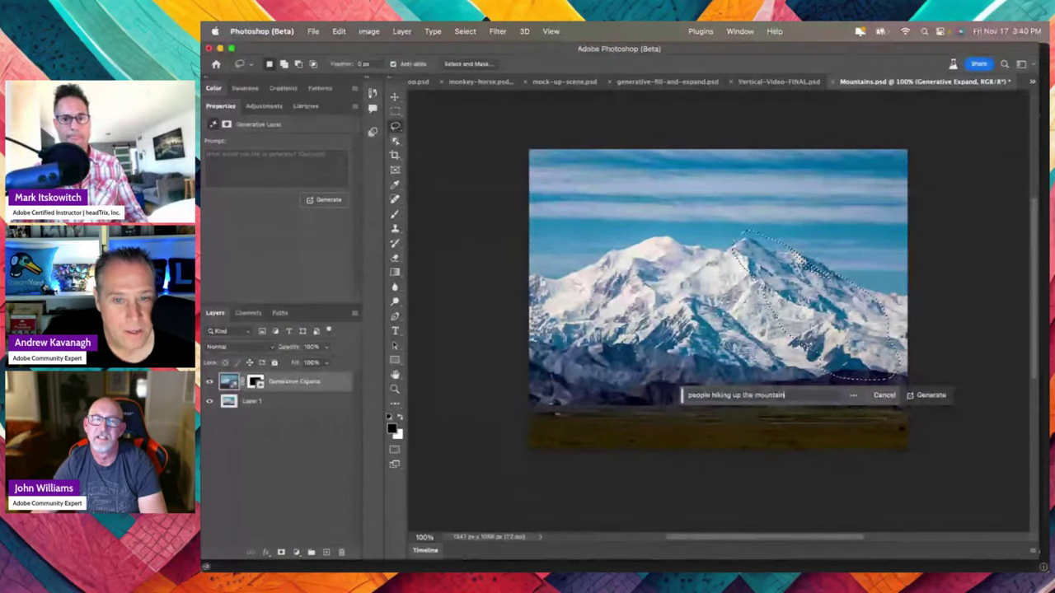
key("Return")
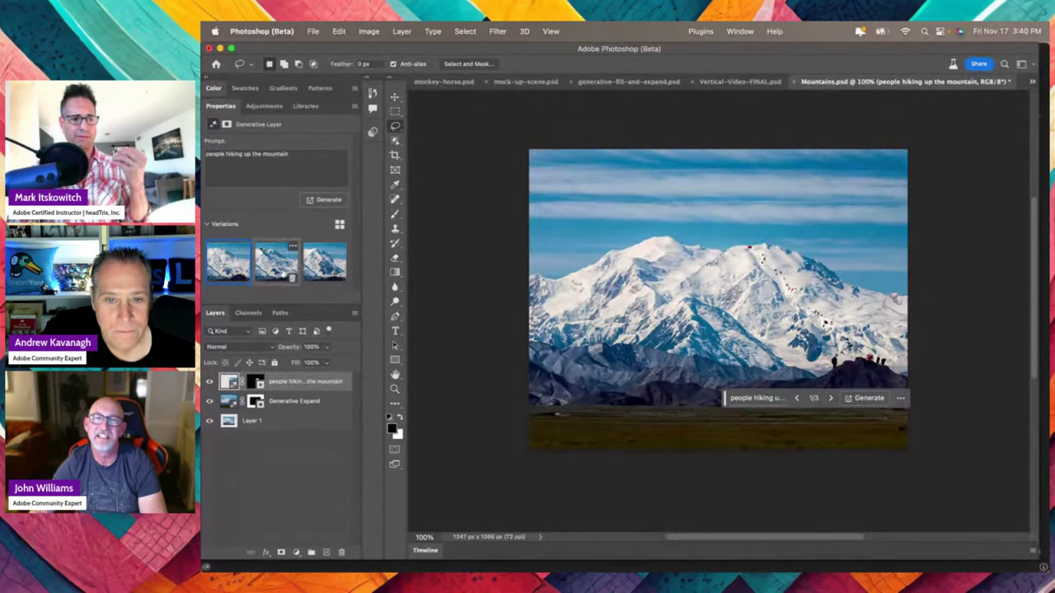
Preview hiker variations 2 and 3, return to the first, and move the generation bar aside
left_click(290, 275)
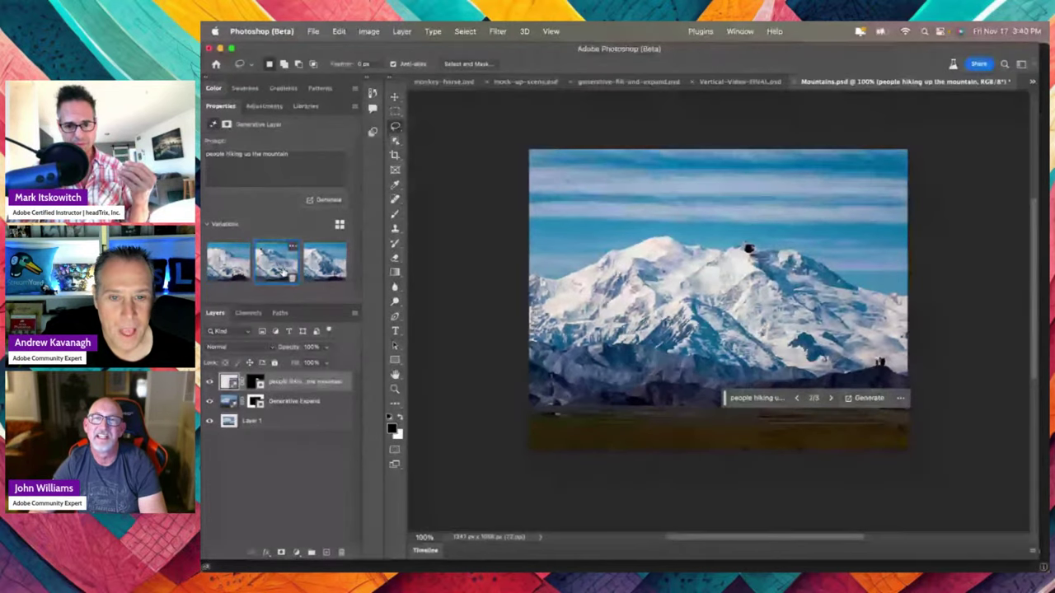
left_click(325, 266)
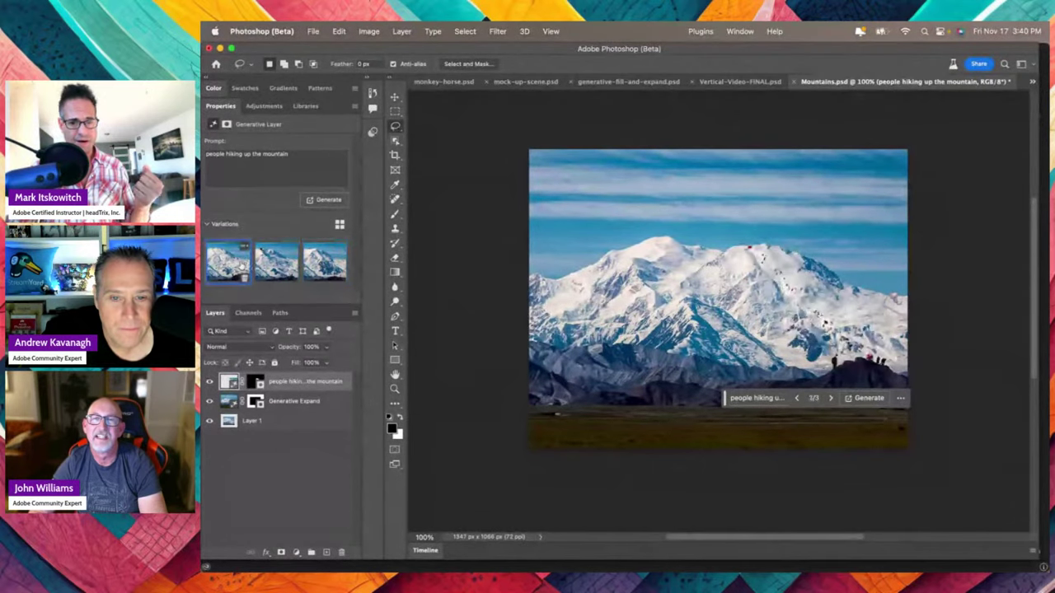
left_click(244, 275)
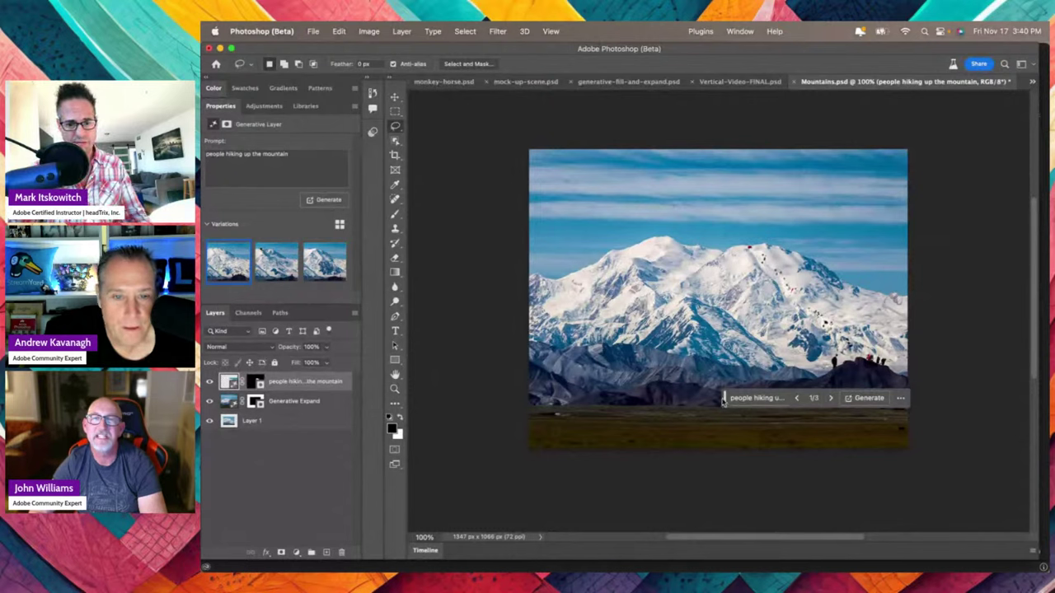
left_click_drag(725, 401, 582, 127)
Marquee a patch of sky, move the floating task bar above the image and pin it there
left_click(394, 97)
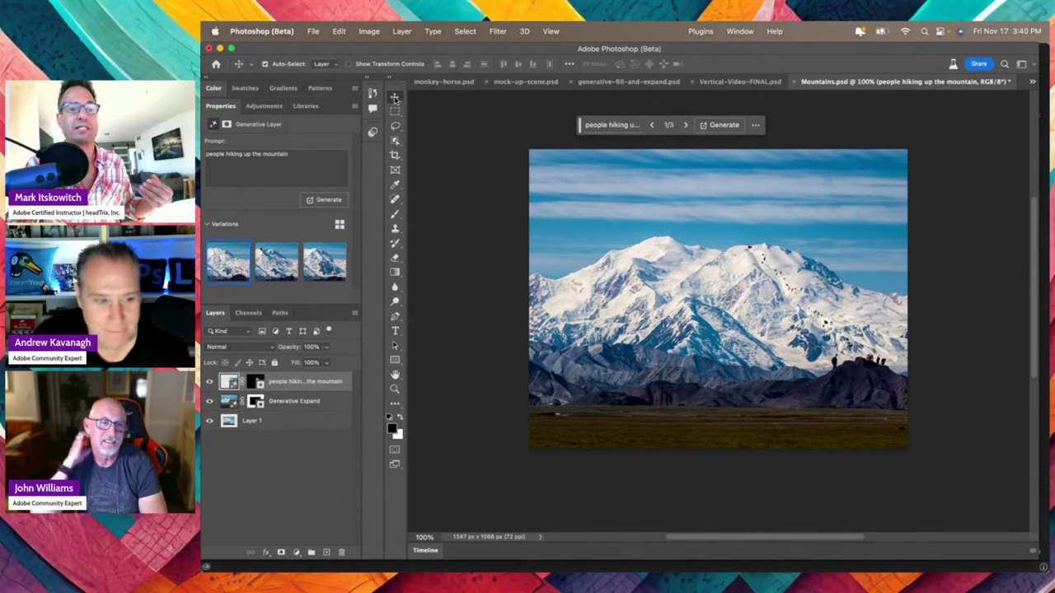
left_click(395, 111)
left_click_drag(608, 178, 731, 250)
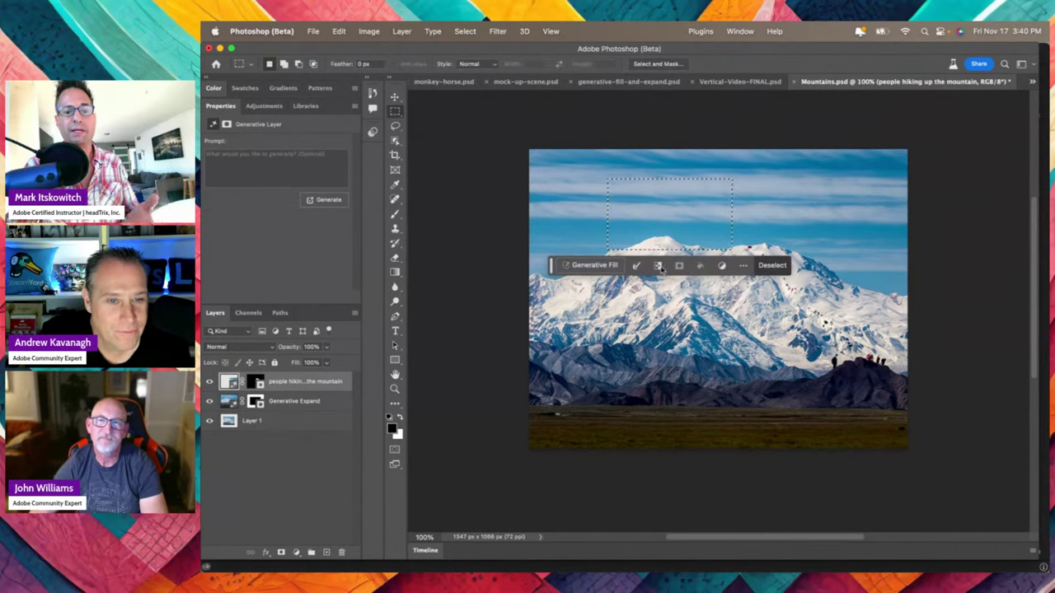
left_click(744, 266)
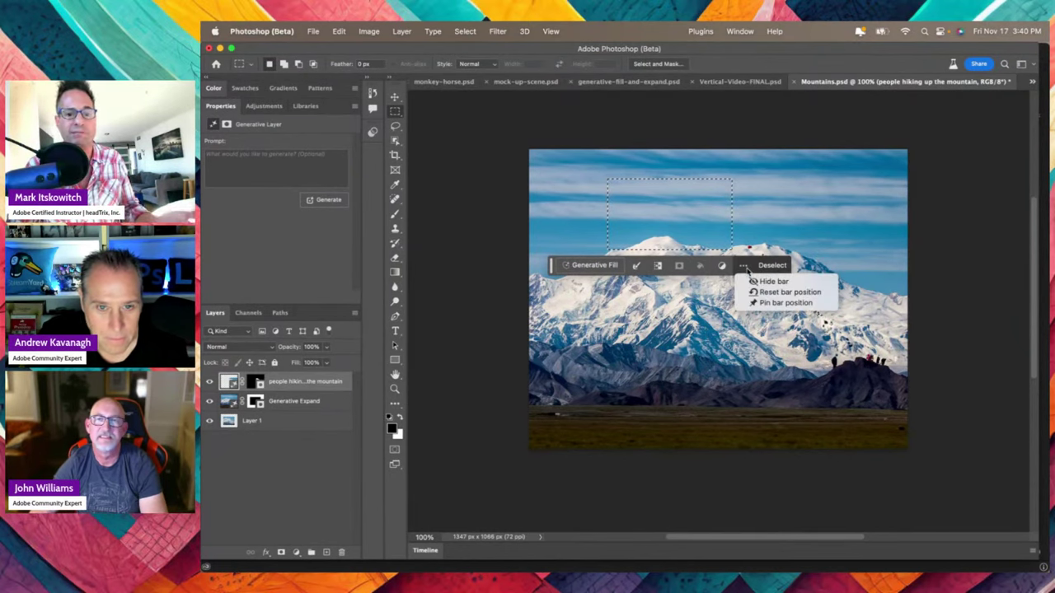
left_click(554, 273)
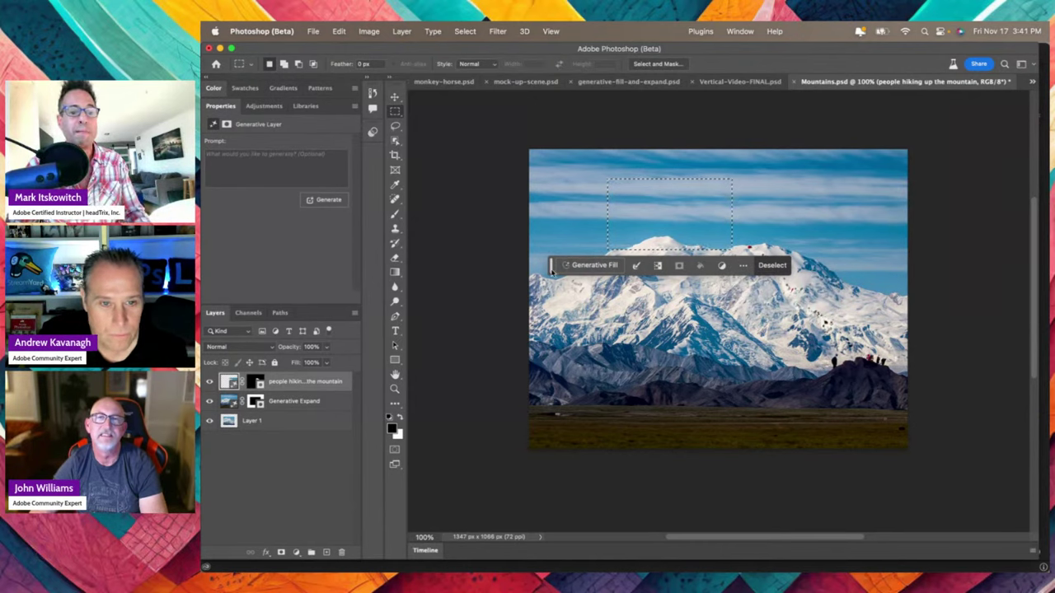
left_click_drag(552, 272, 550, 131)
left_click(741, 126)
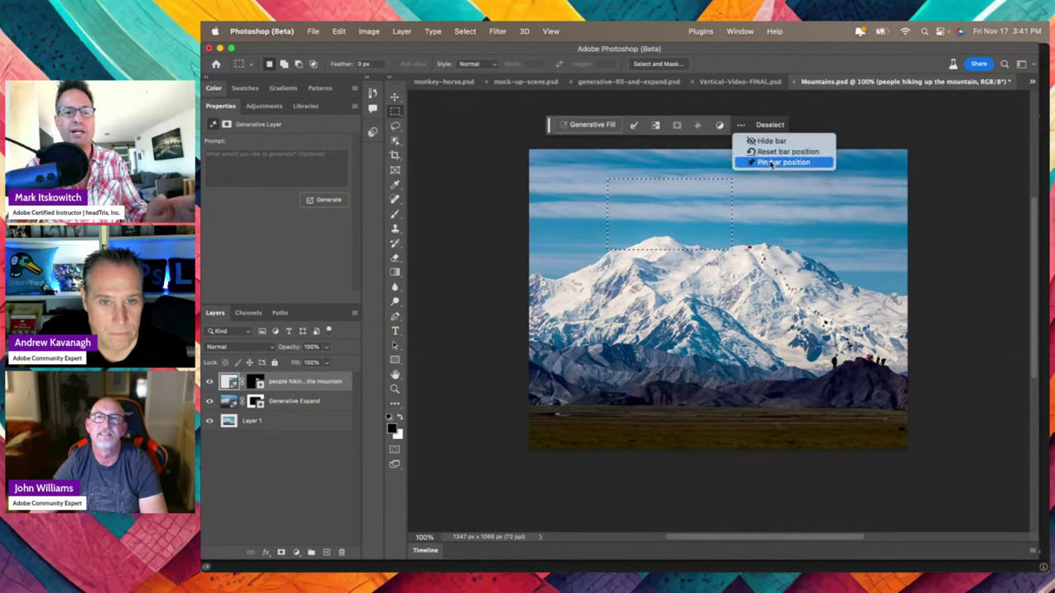
left_click(741, 125)
left_click(741, 126)
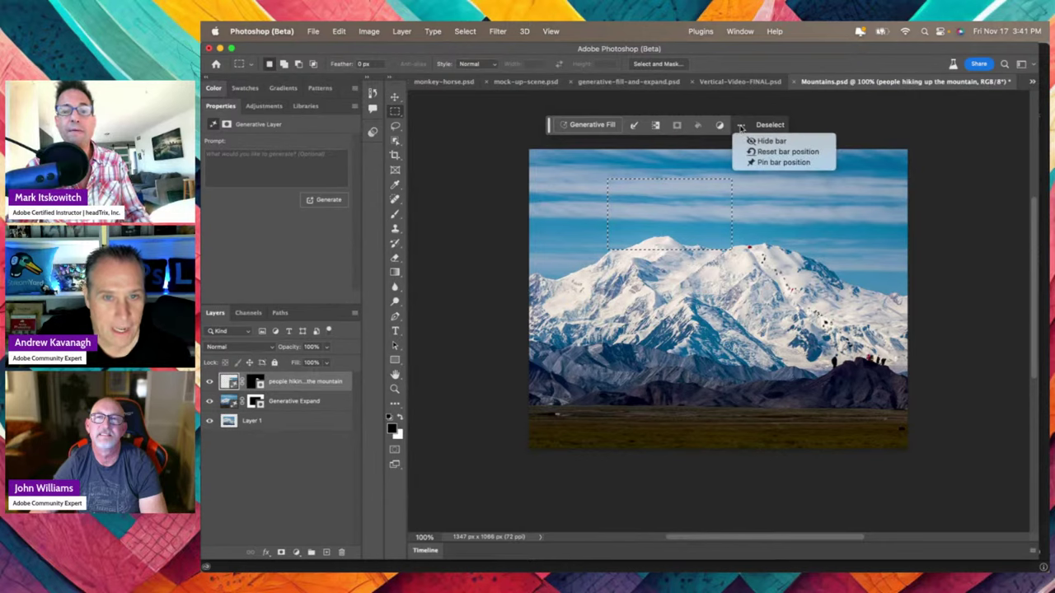
left_click(764, 163)
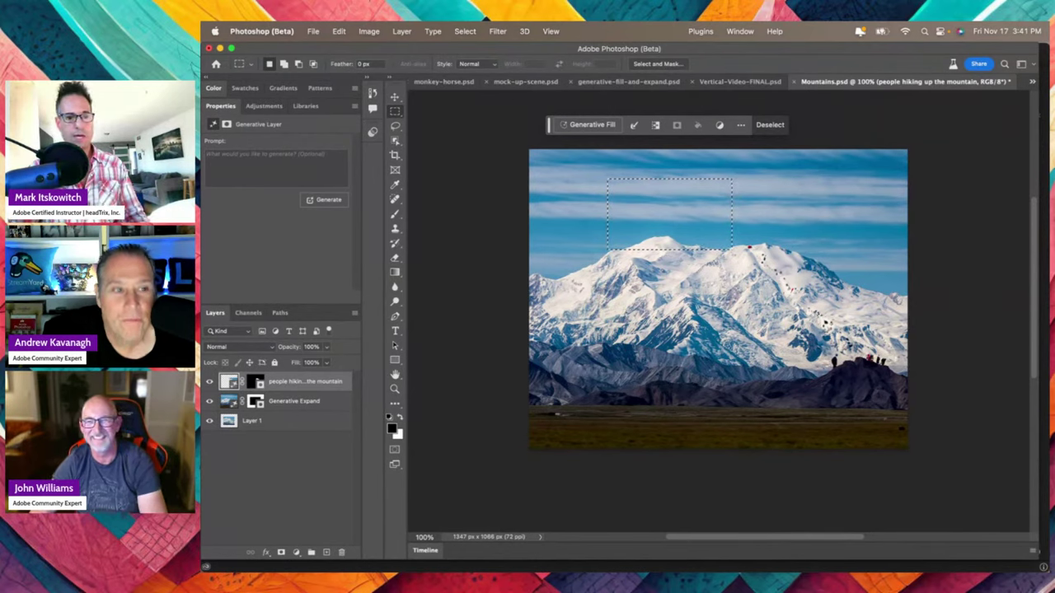
Clear the sky selection and marquee the whole bottom strip of the image
key("super+d")
left_click_drag(528, 332, 616, 432)
left_click(687, 450)
left_click_drag(514, 373, 961, 500)
Generative Fill the bottom strip with 'lake with trees, bushes, and reflection'
left_click(574, 124)
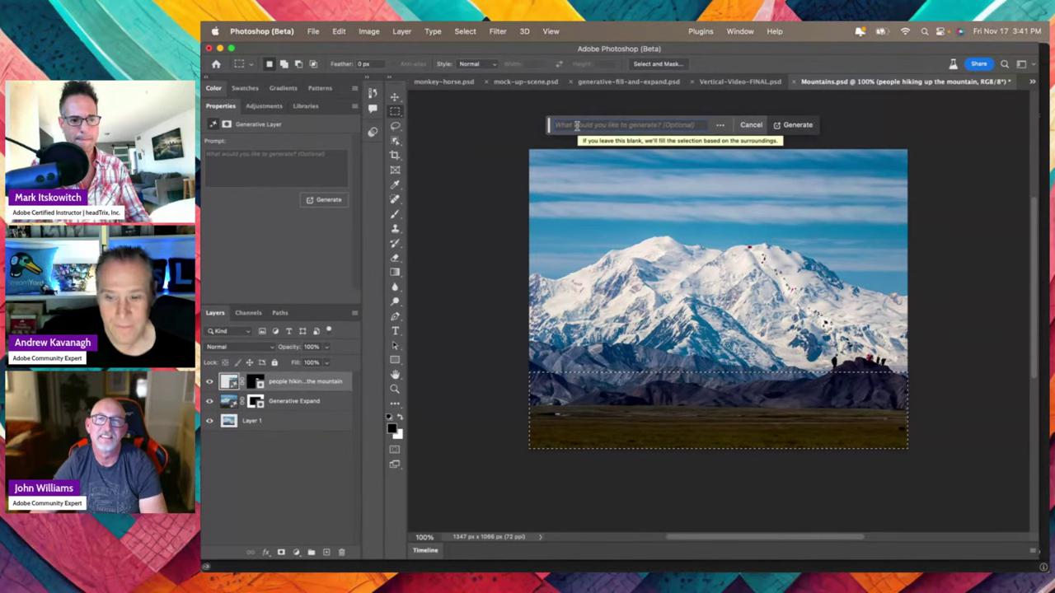
type("lake ")
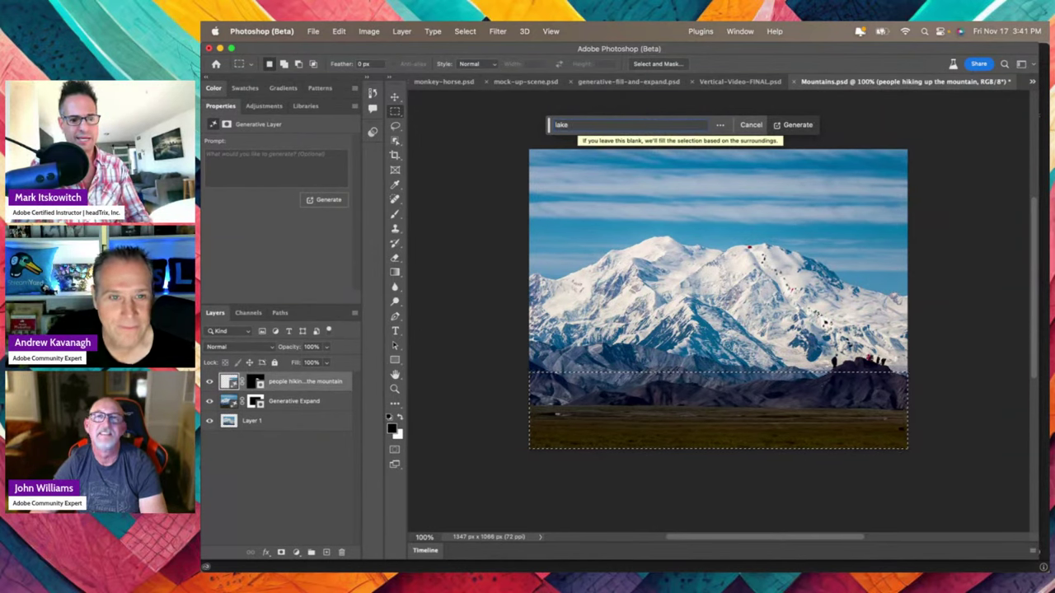
type("with tress")
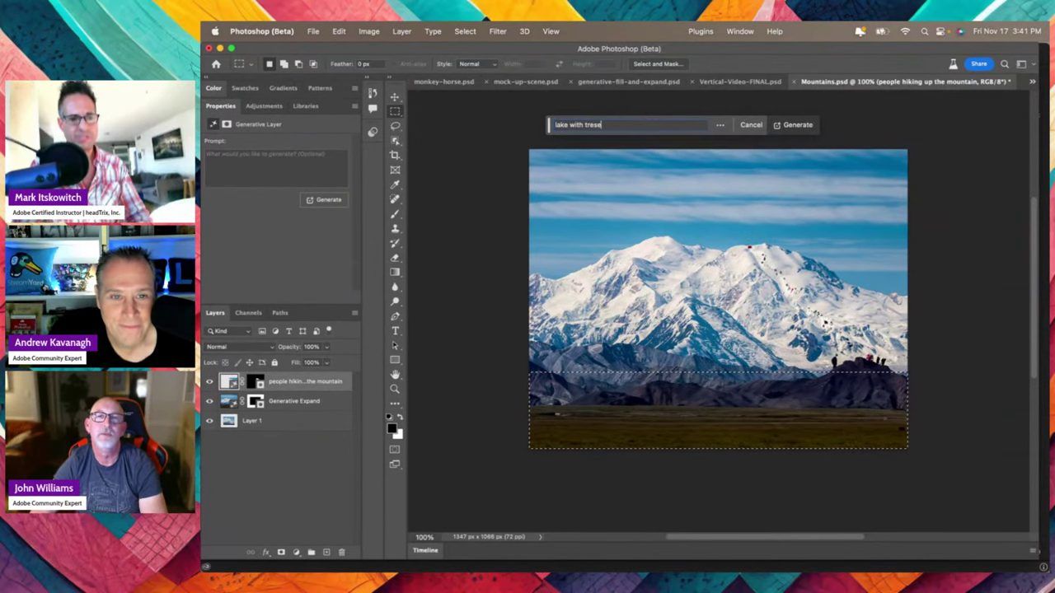
key("BackSpace")
key("BackSpace")
type("es an")
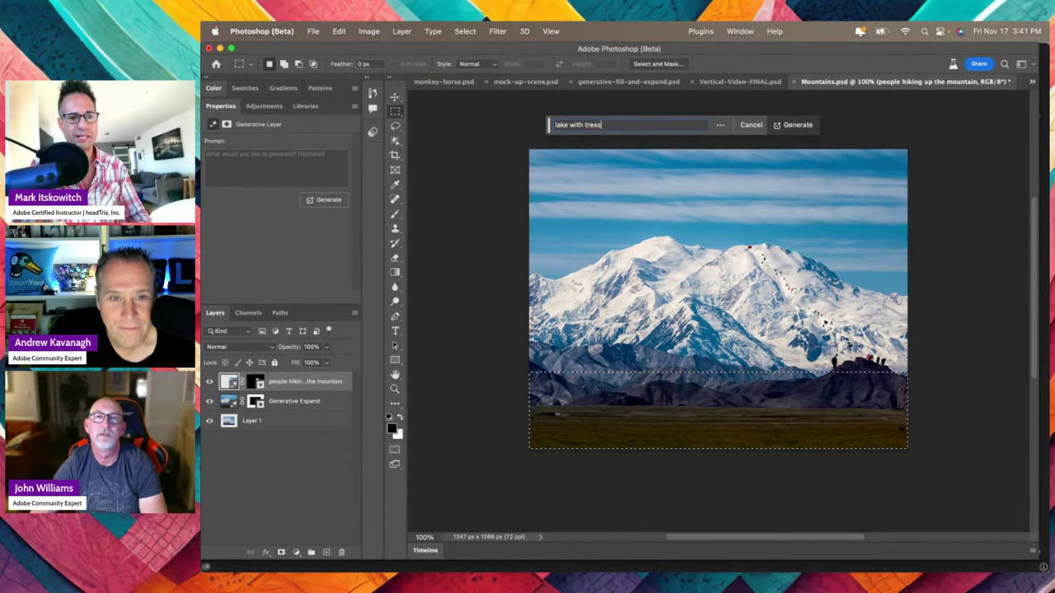
type(", bu")
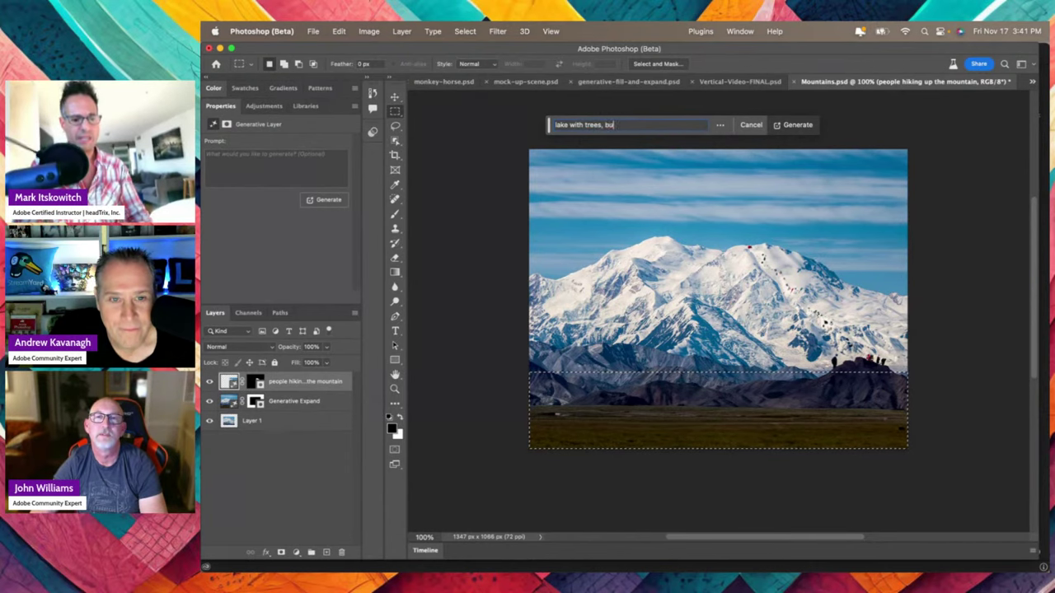
type("shes, and ref")
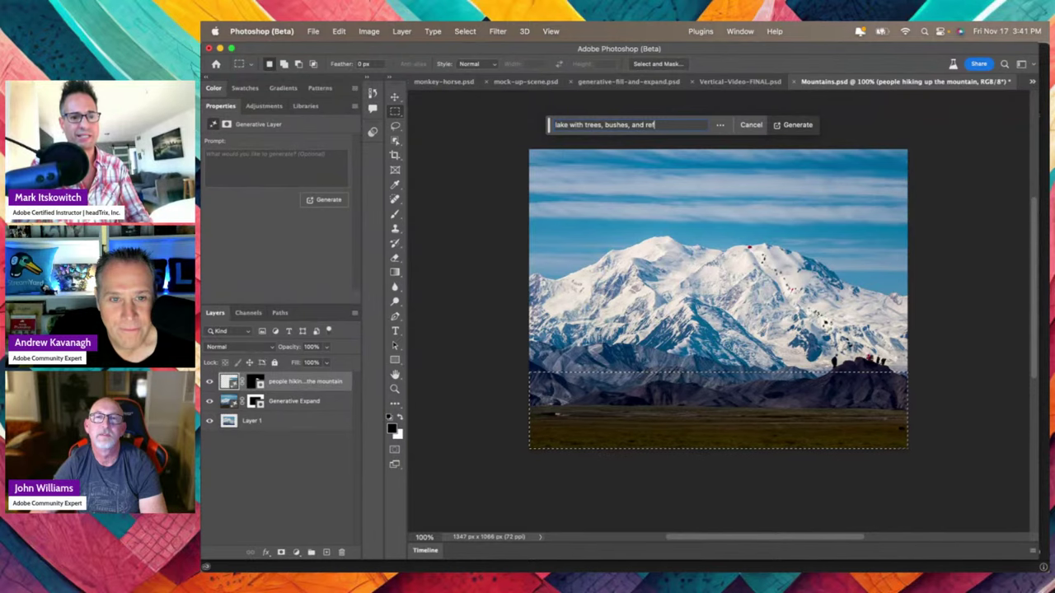
type("lection")
key("Return")
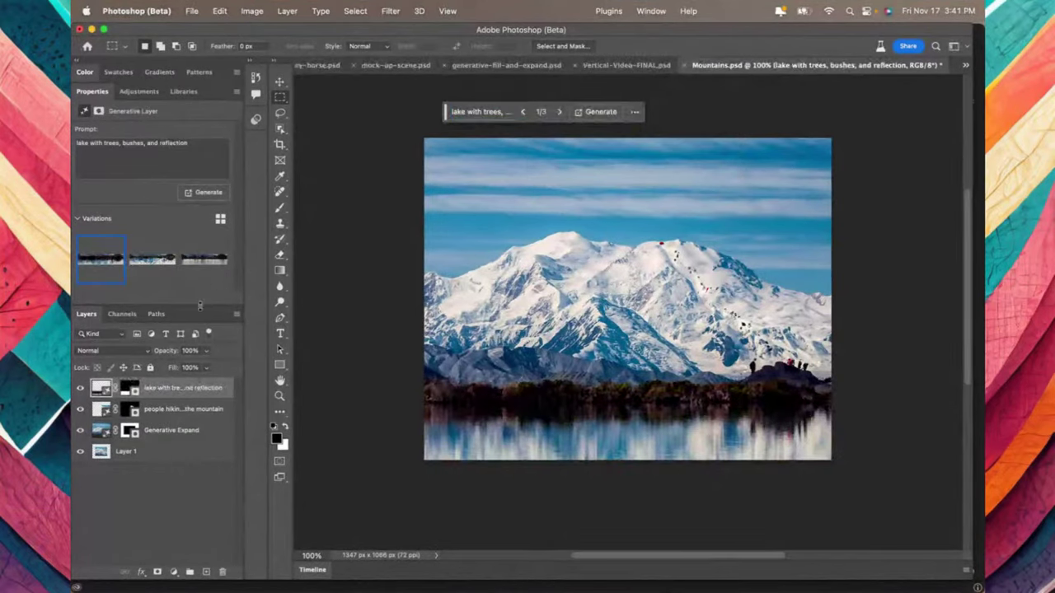
Compare the lake variations and keep the third, greyer one
left_click_drag(199, 305, 200, 335)
left_click(159, 261)
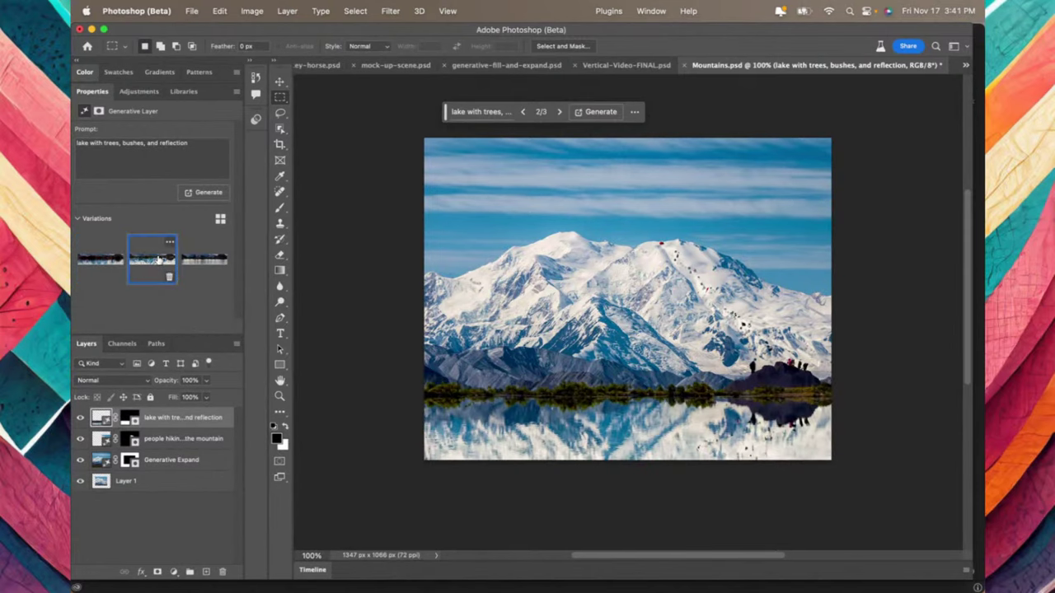
left_click(201, 261)
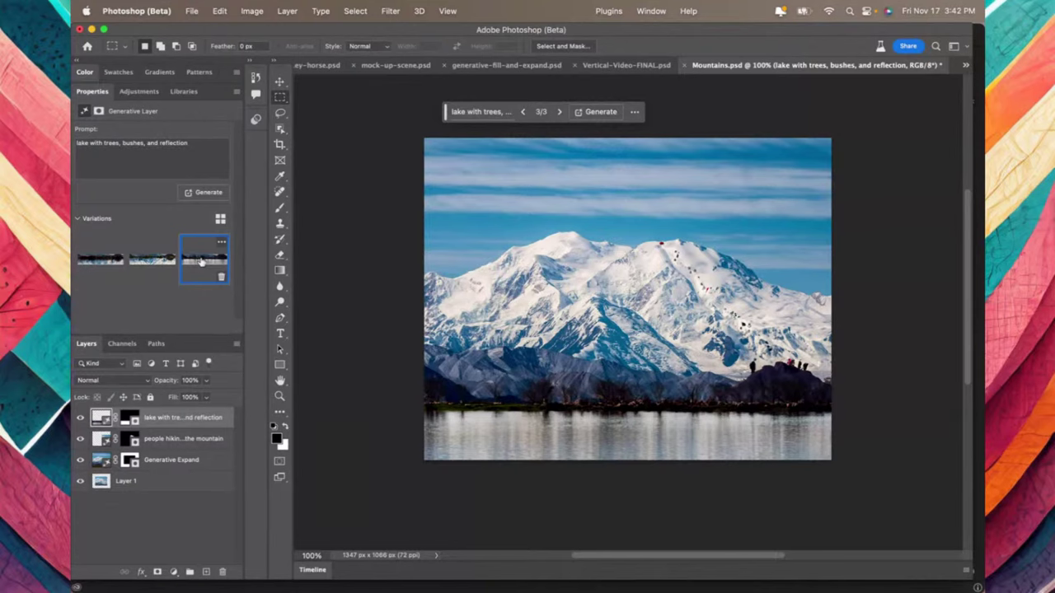
left_click_drag(662, 393, 646, 347)
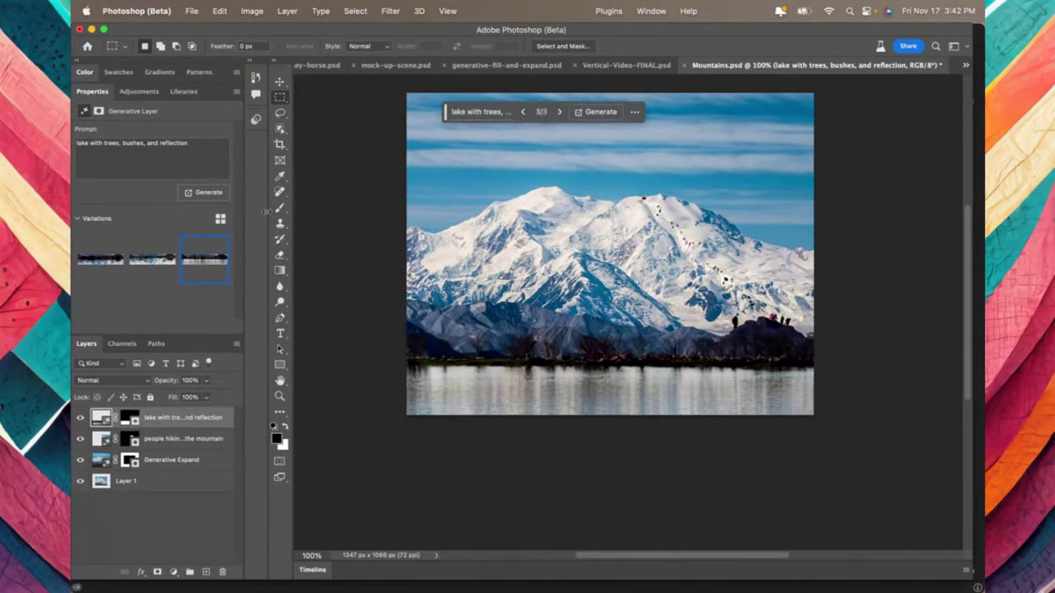
key("l")
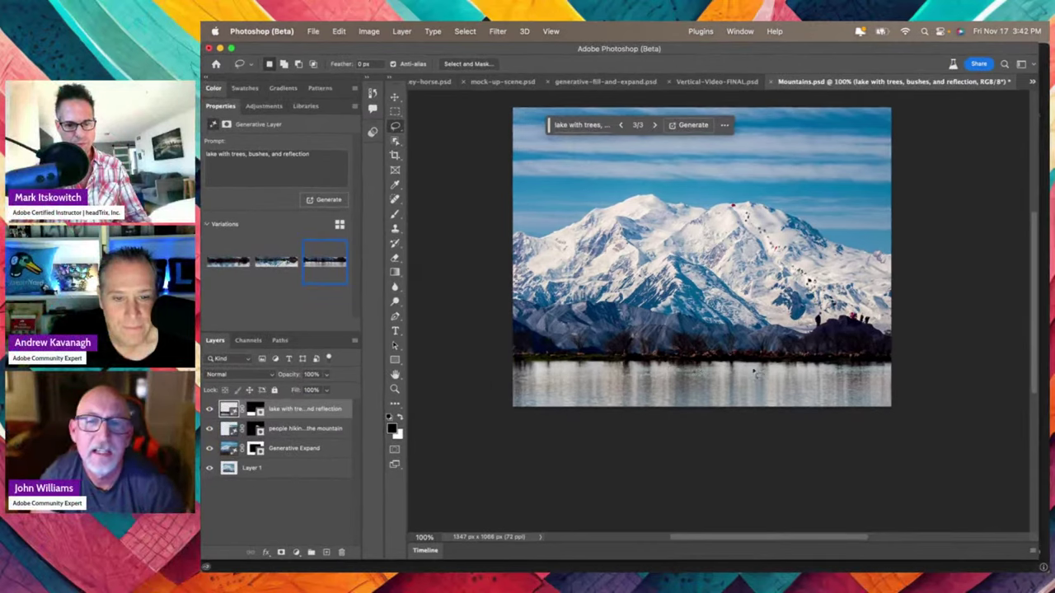
Lasso part of the lake and generate 'whale jumping out of water' there
left_click_drag(649, 328, 686, 381)
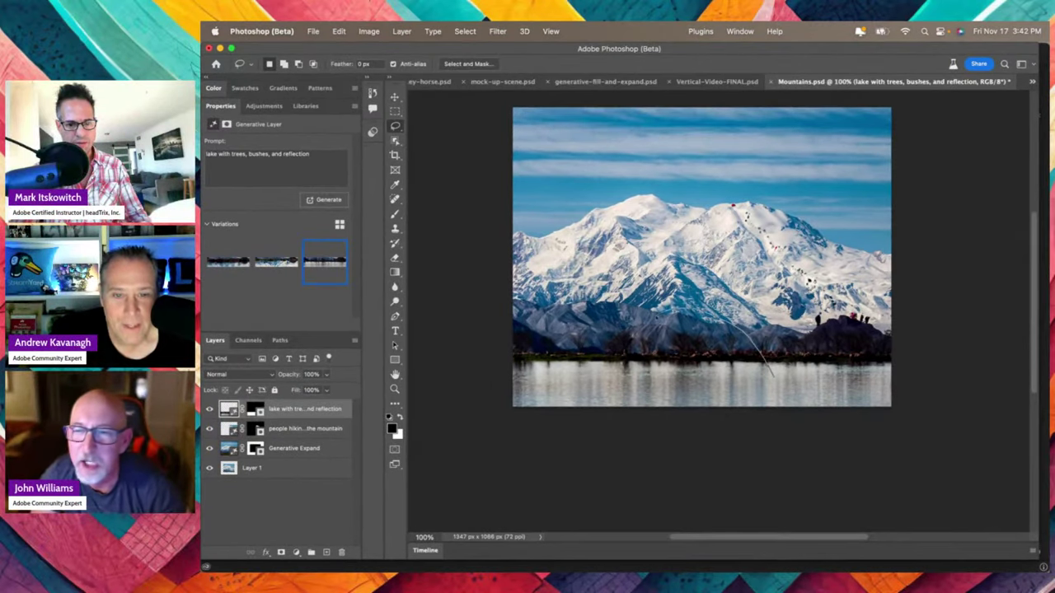
mouse_move(773, 375)
left_mouse_down()
mouse_move(709, 405)
mouse_move(631, 356)
mouse_move(648, 329)
left_mouse_up()
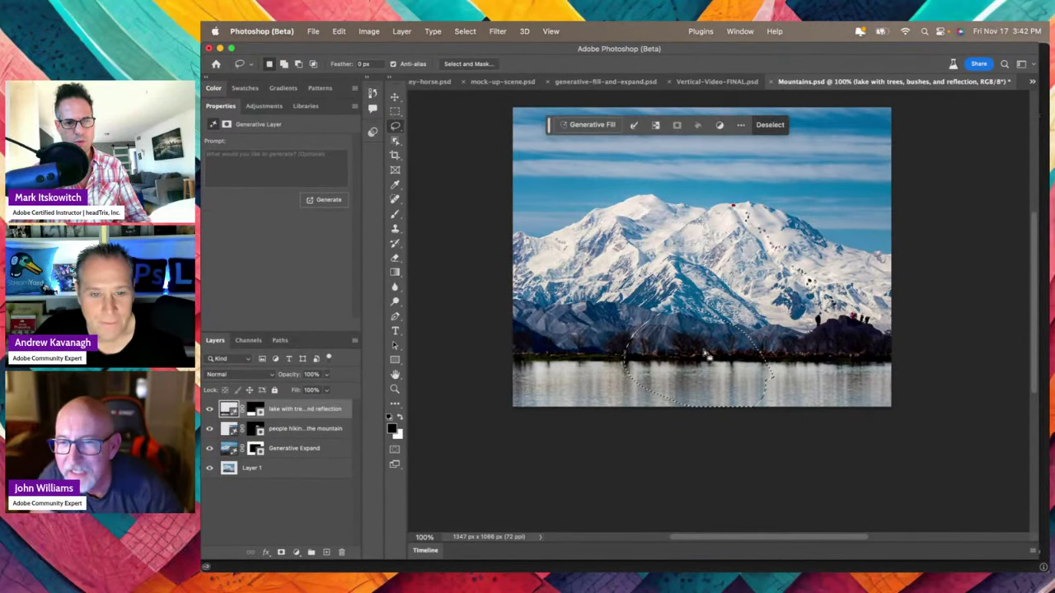
left_click(587, 127)
type("whale")
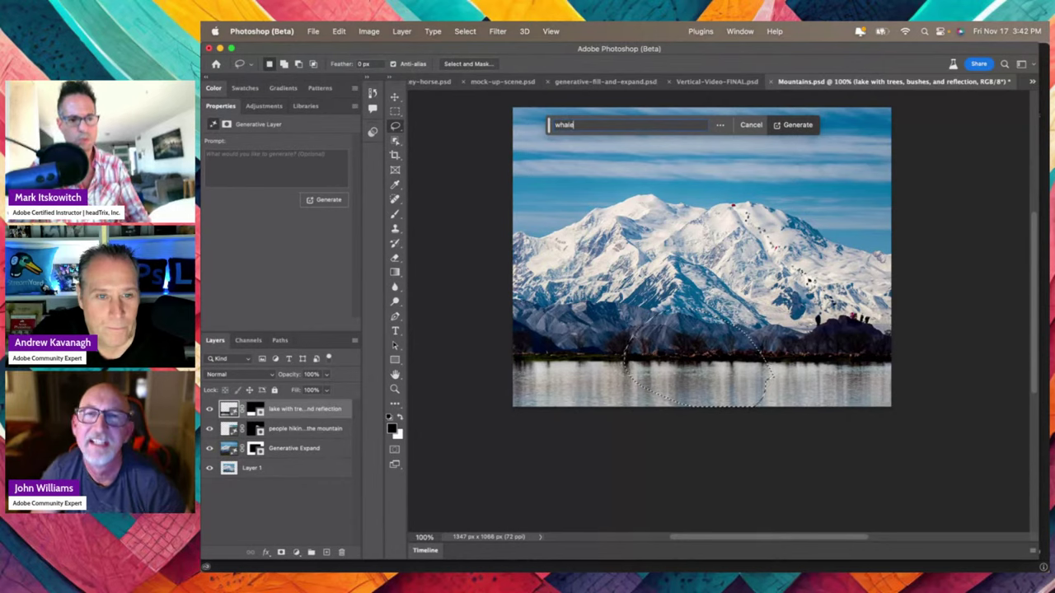
type(" jumping out of w")
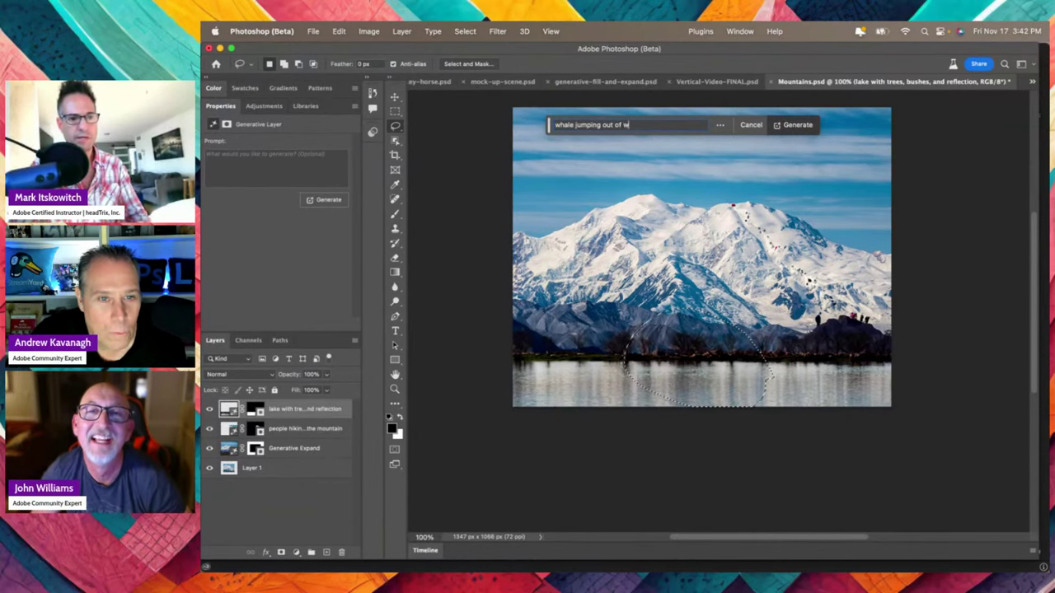
type("ater")
key("Return")
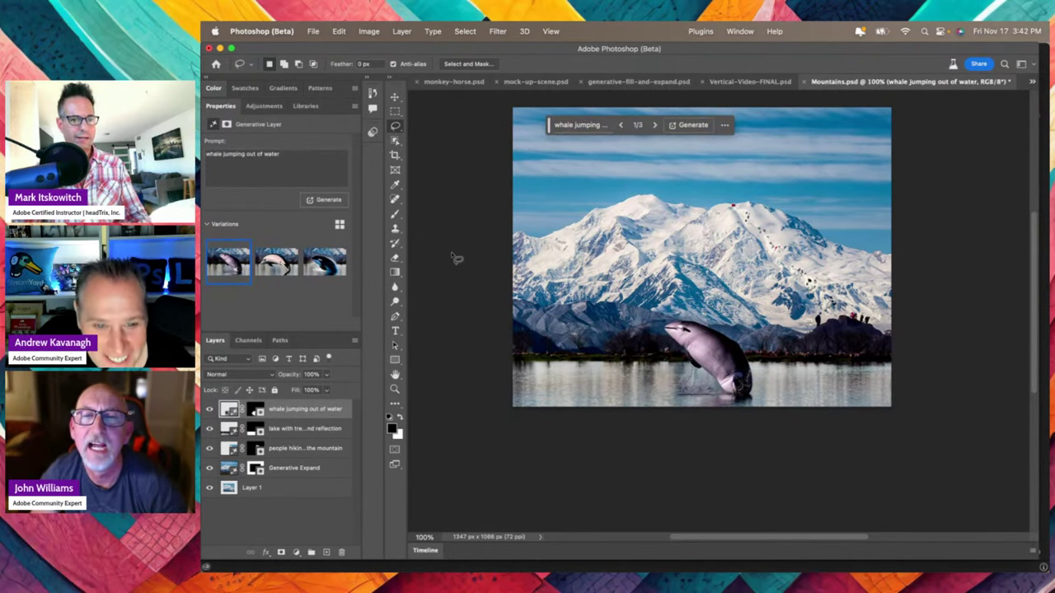
Keep the third, orca variation and lasso the lower-left corner
left_click(277, 272)
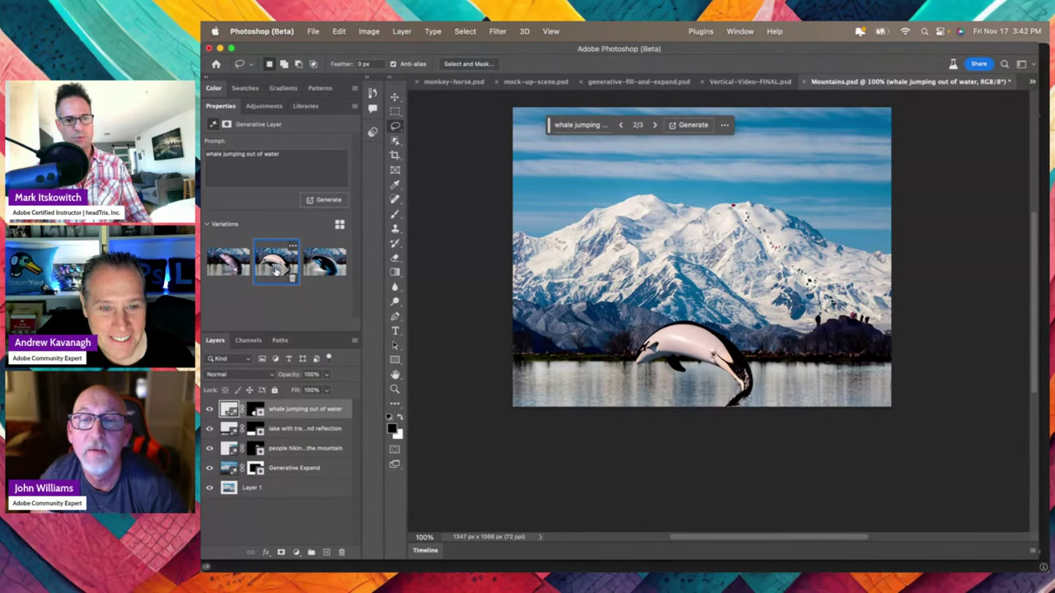
left_click(325, 262)
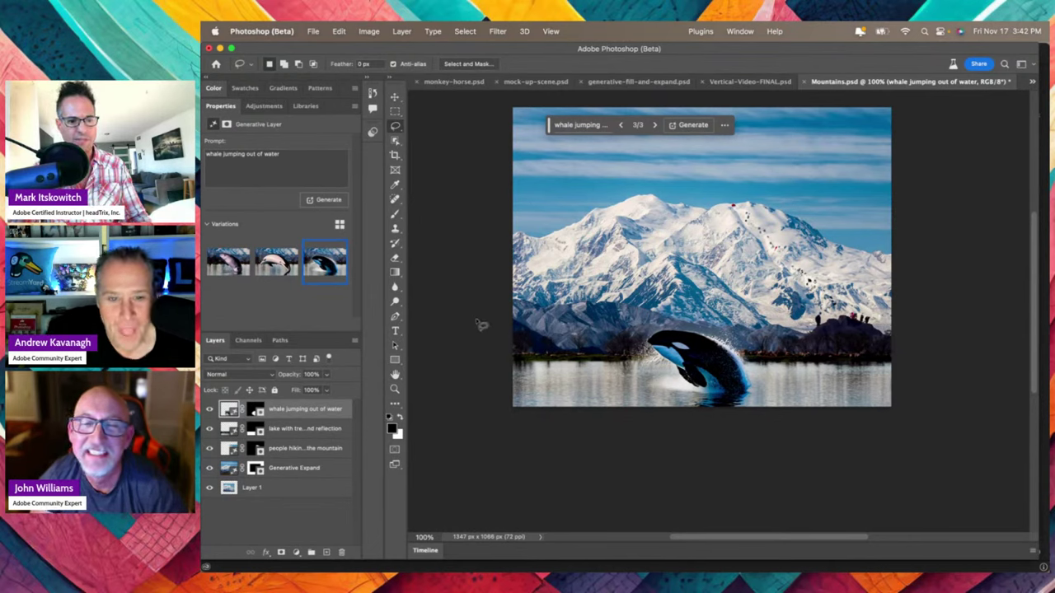
left_click_drag(532, 301, 624, 346)
left_click_drag(604, 464, 442, 464)
Generate 'penguins on an iceberg' in the lower-left selection
left_click(593, 125)
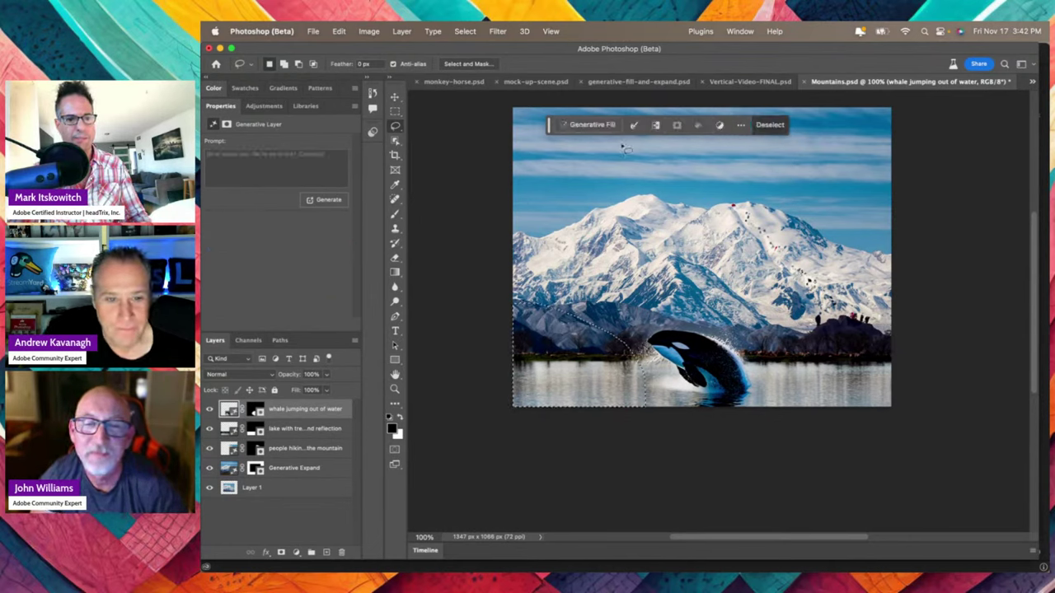
type("penguisn")
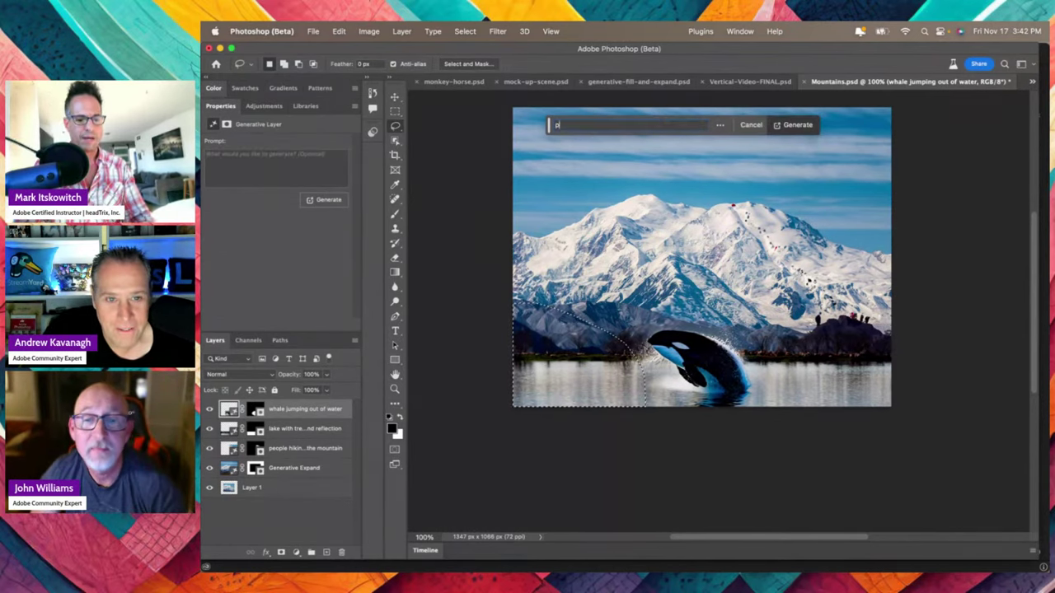
key("BackSpace")
key("BackSpace")
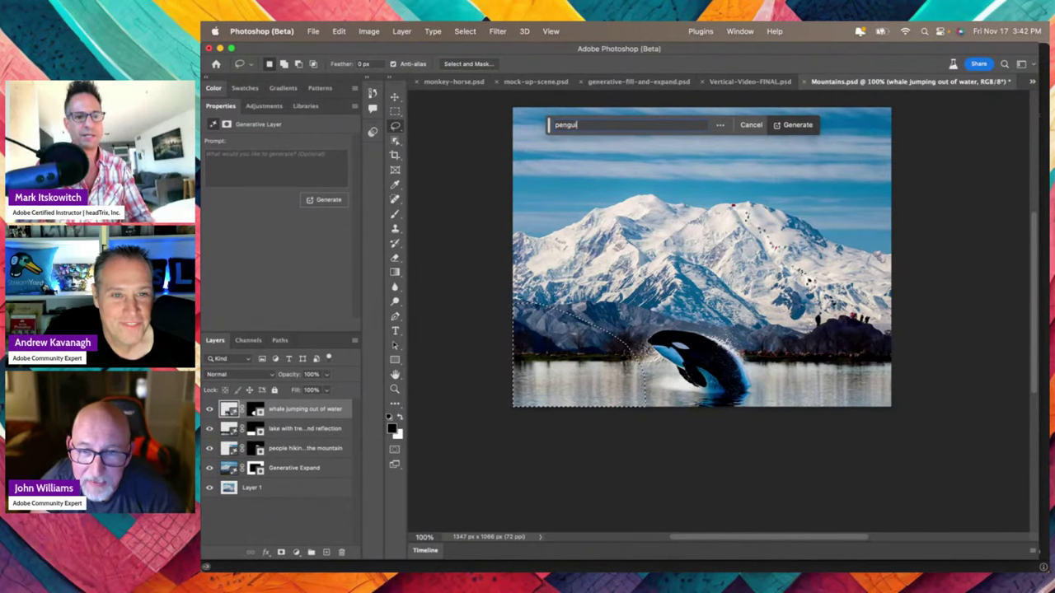
type("ns on an")
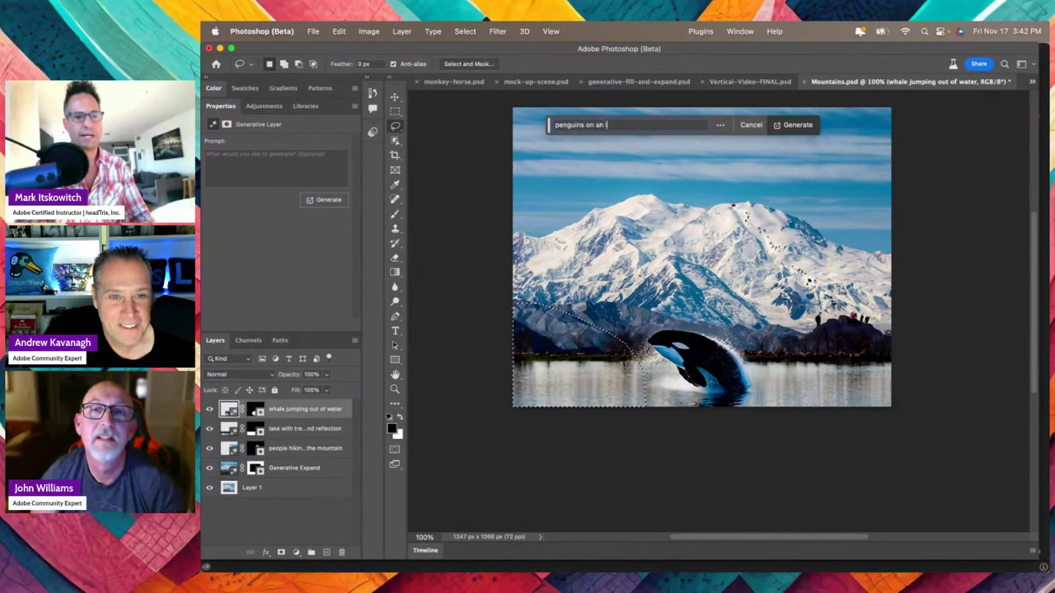
type(" iceberg")
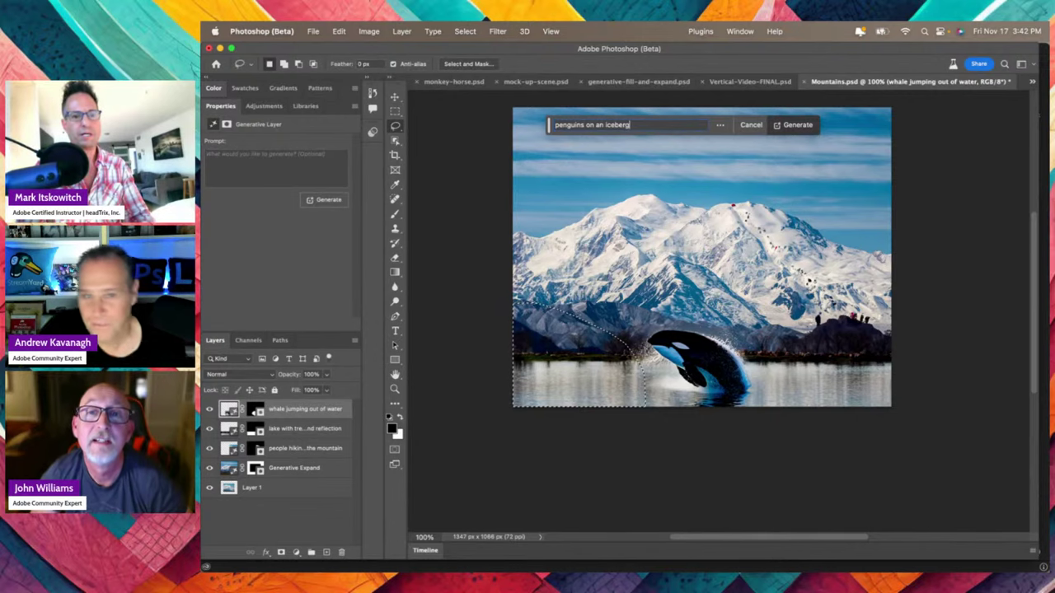
key("Return")
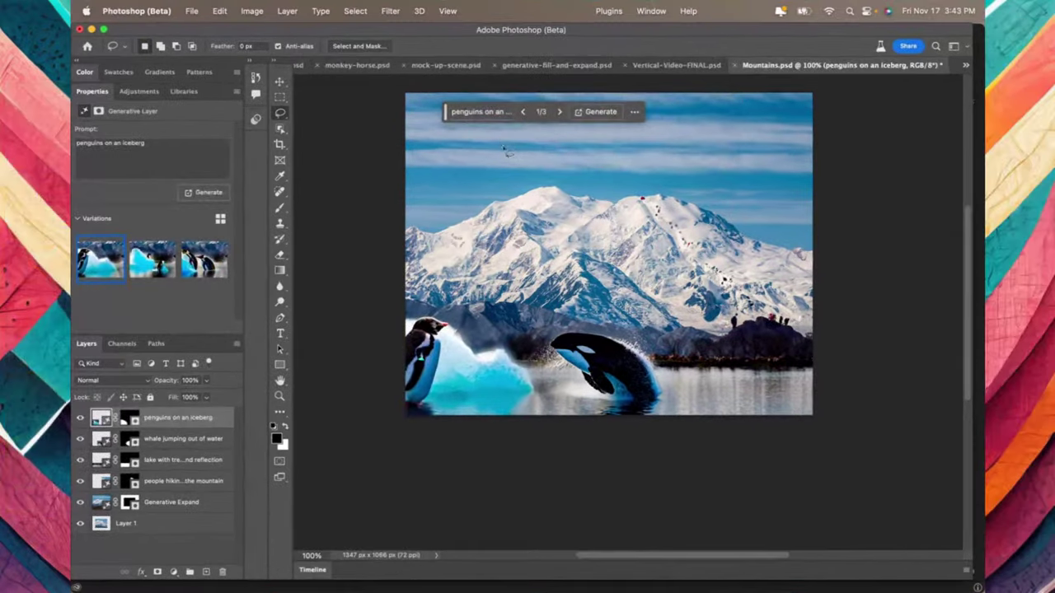
Compare the three penguin variations and keep the first
left_click(162, 261)
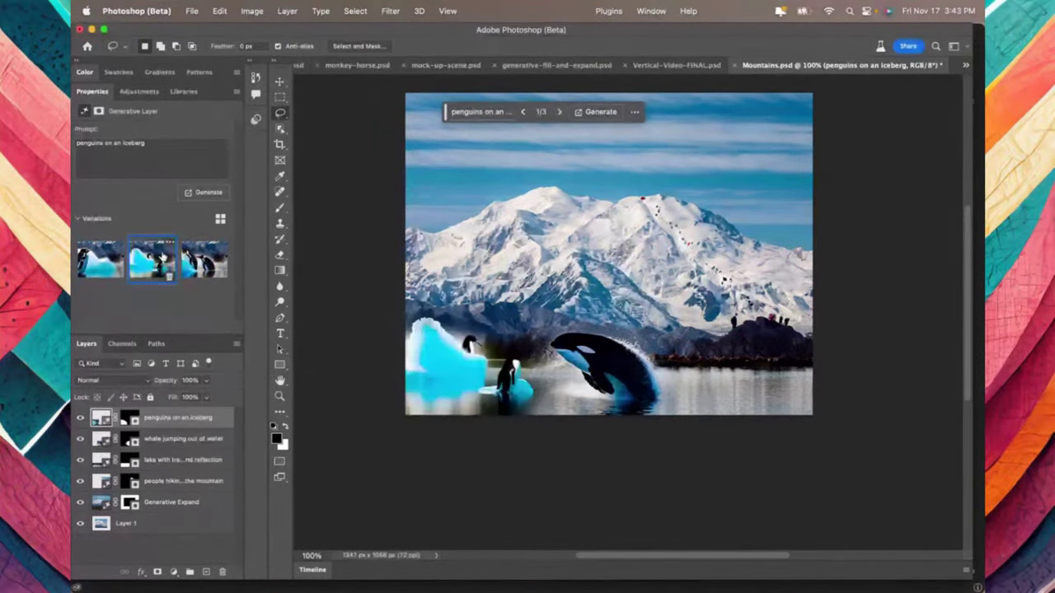
left_click(204, 259)
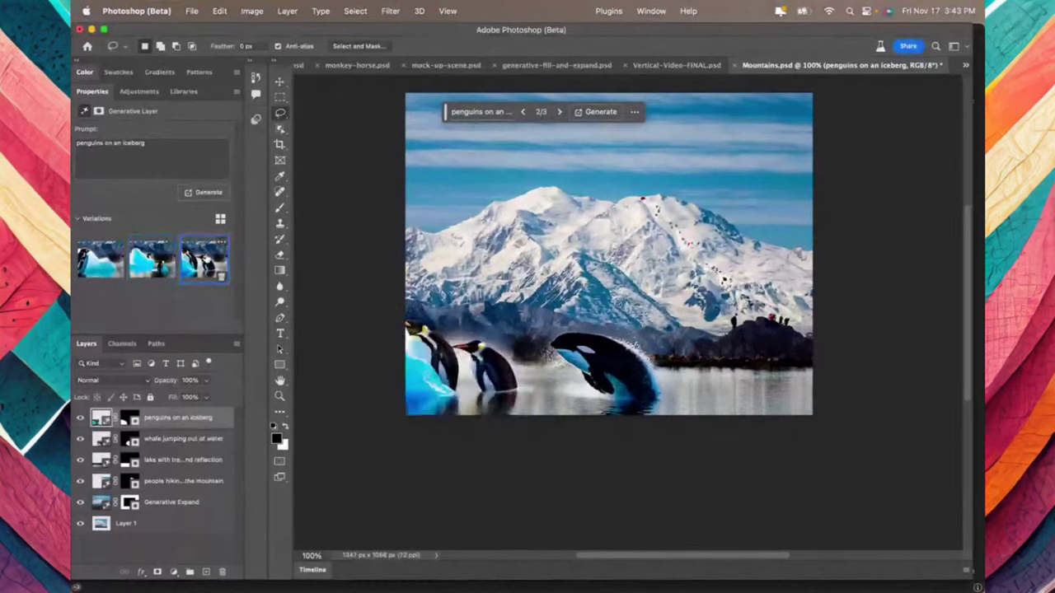
left_click(116, 268)
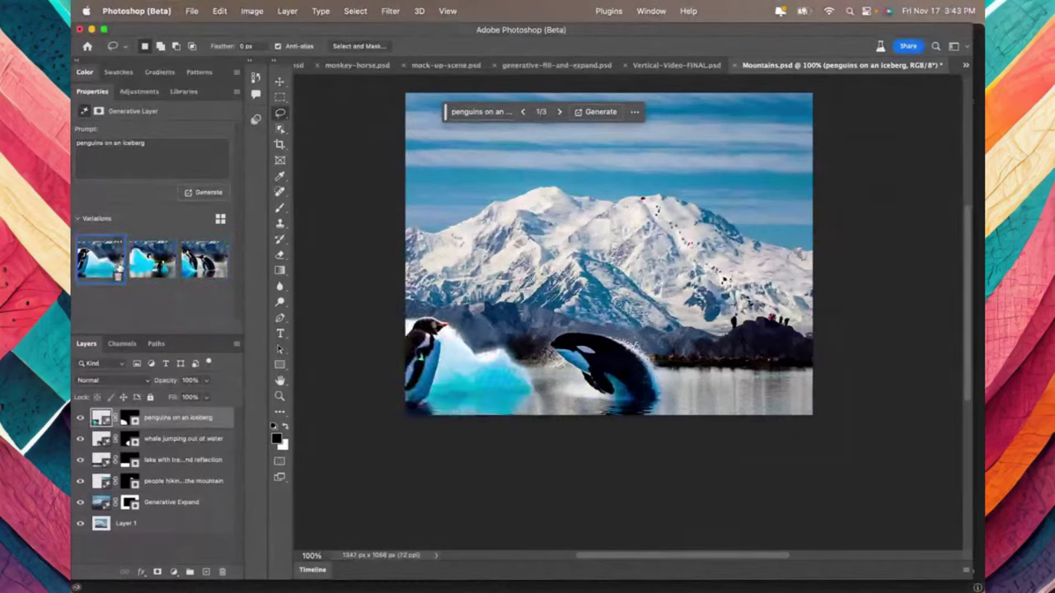
Lasso the upper-right sky and generate 'group of birds flying over the sunset'
mouse_move(798, 111)
left_mouse_down()
mouse_move(658, 107)
mouse_move(746, 185)
mouse_move(868, 239)
mouse_move(902, 159)
left_mouse_up()
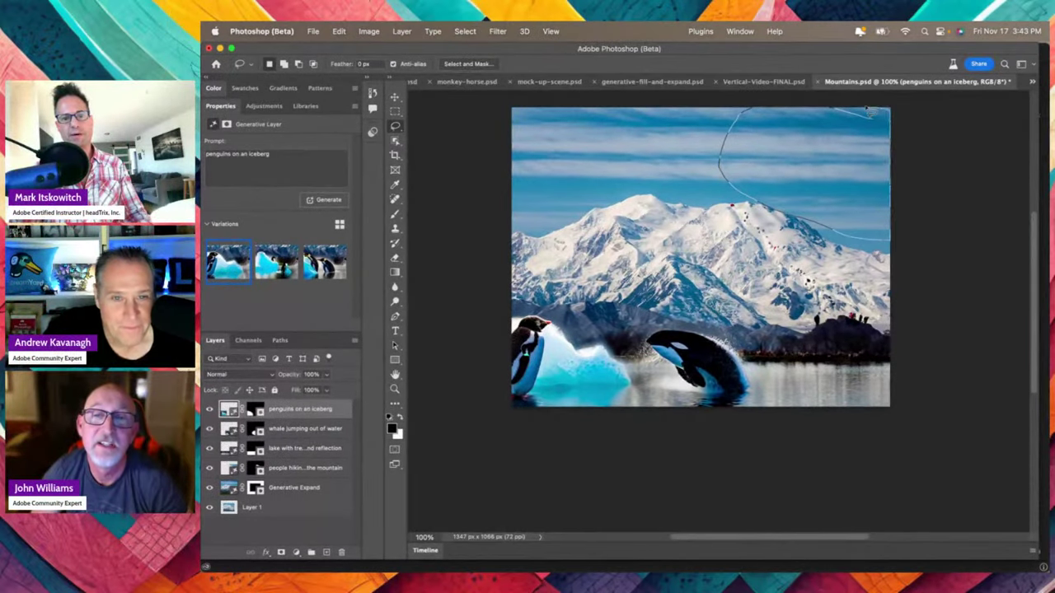
left_click_drag(867, 111, 869, 113)
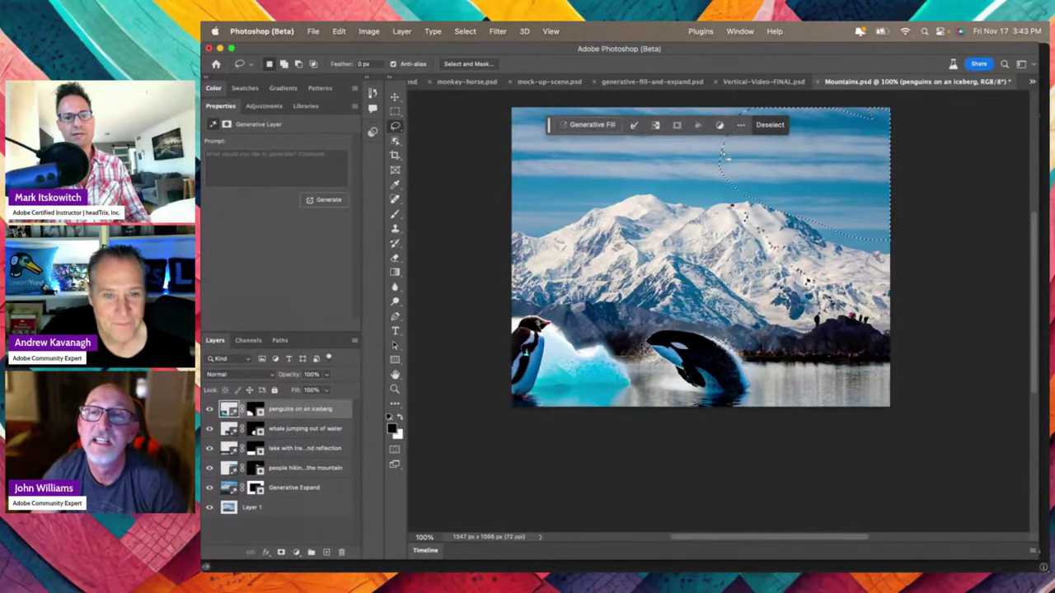
left_click(583, 126)
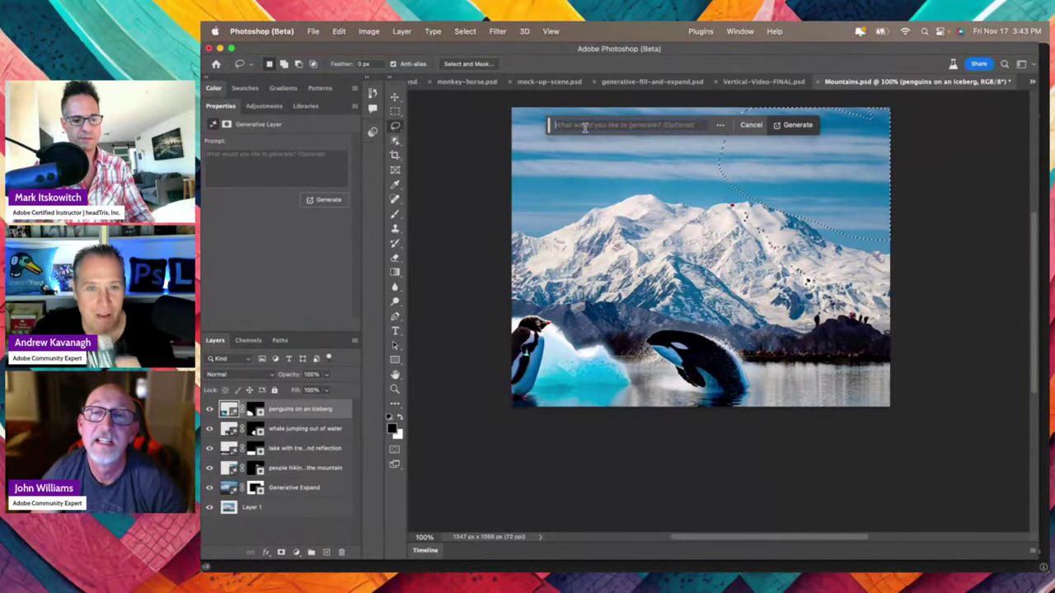
type("flying ")
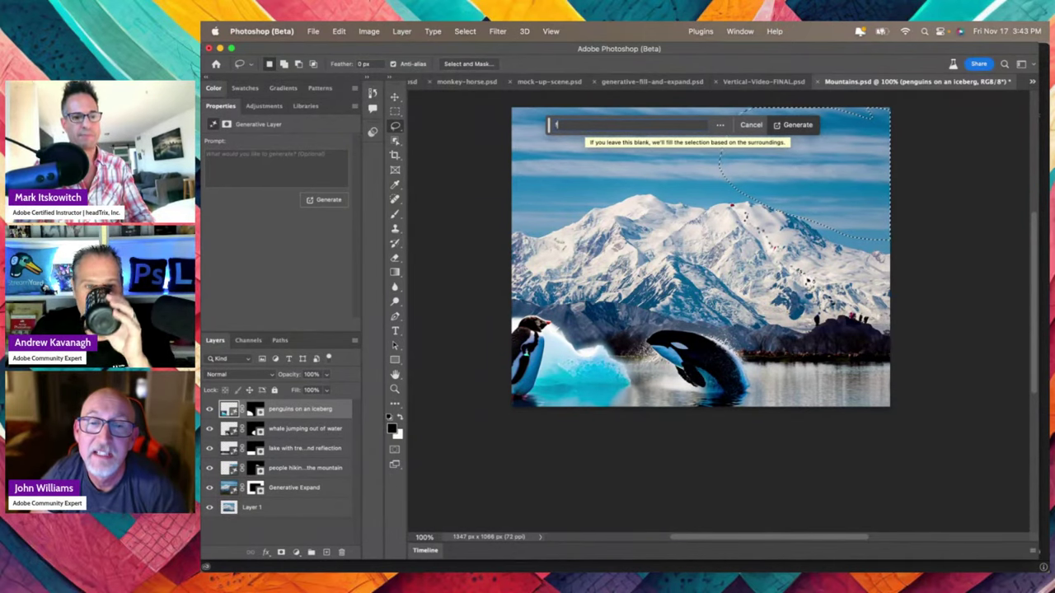
type("bir")
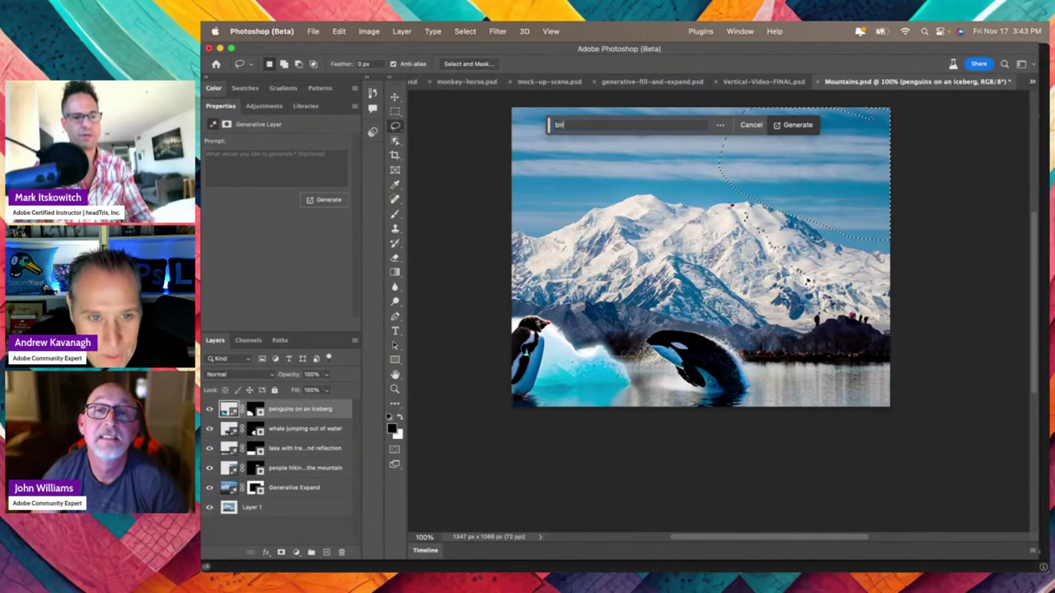
type("group o")
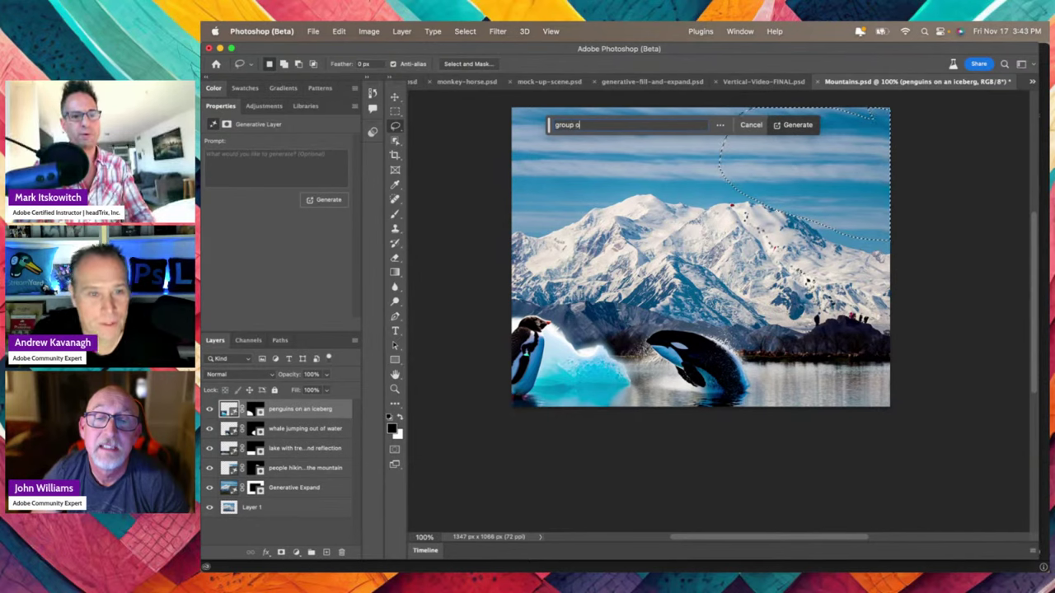
type("f bri")
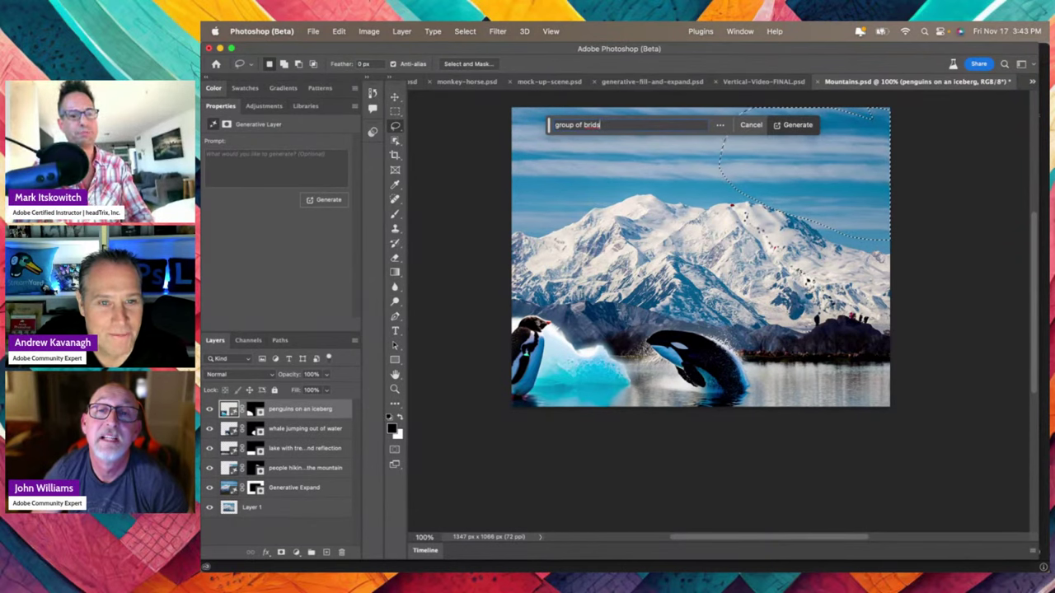
type("ds f")
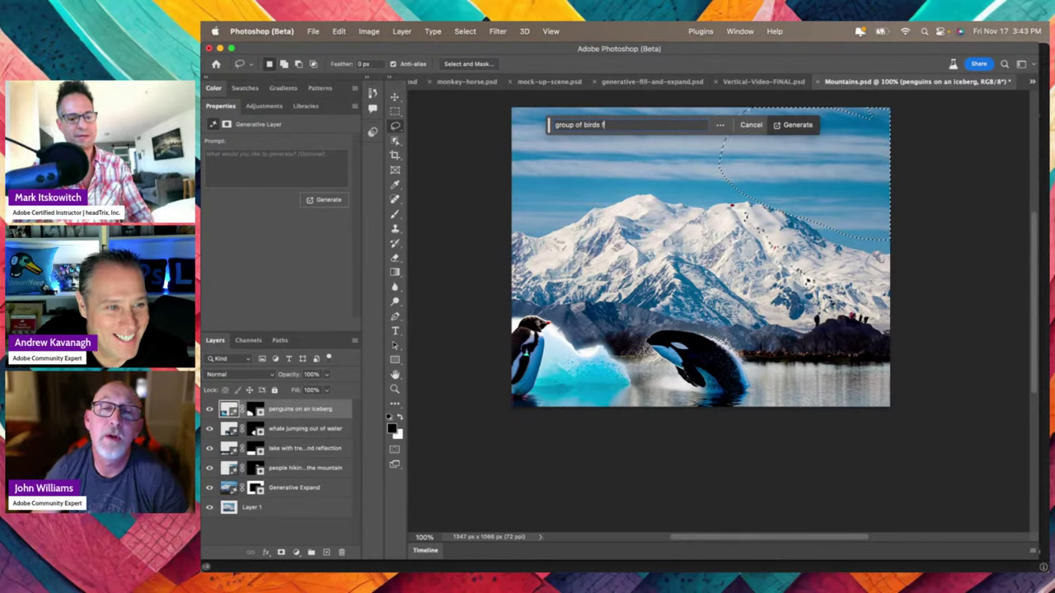
type("lying over the sunset")
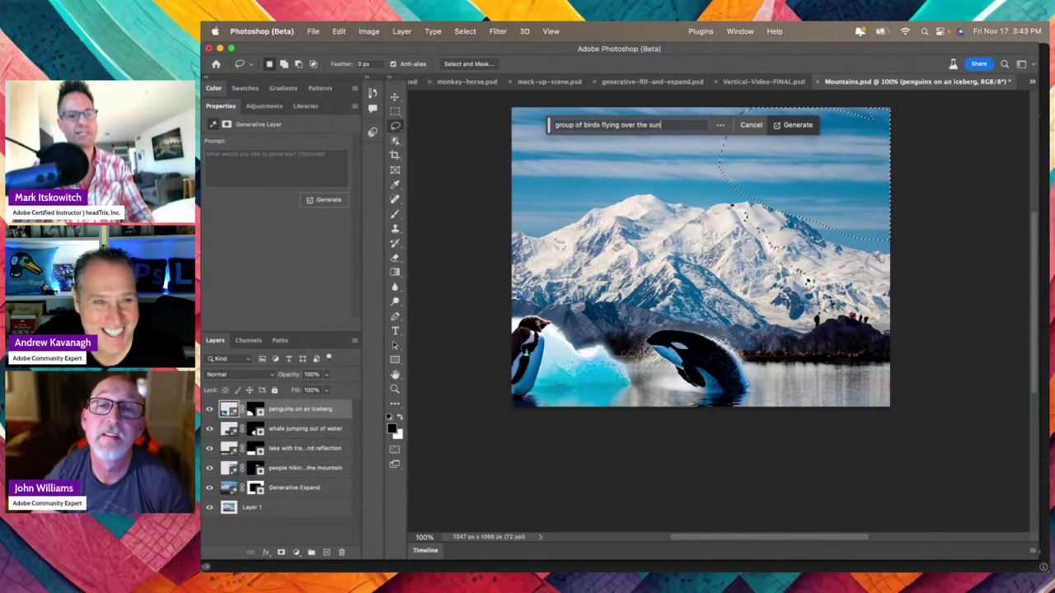
key("Return")
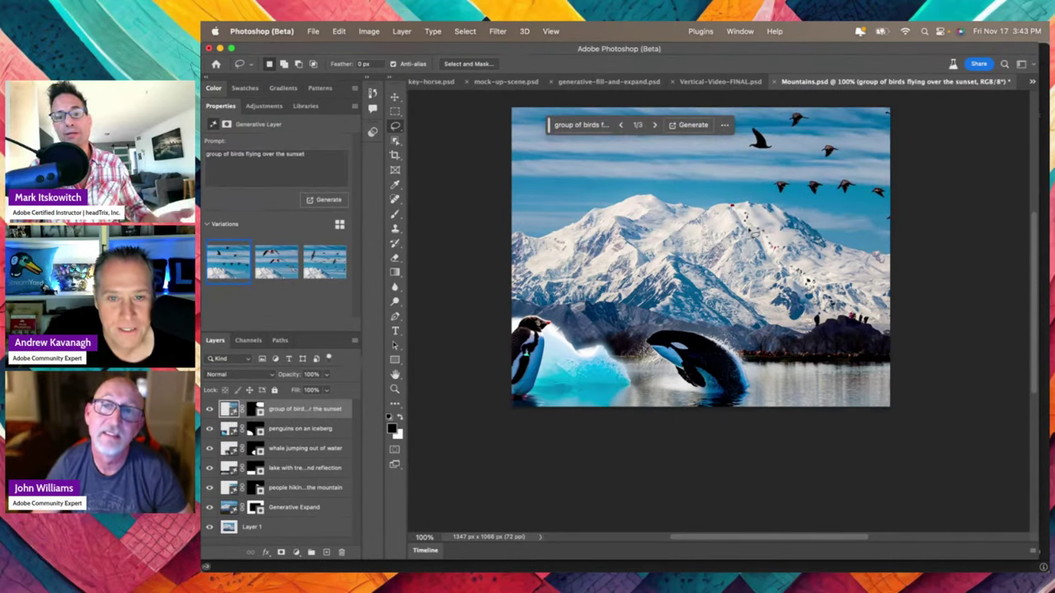
Keep the third, black-bird flock variation and lasso the sky above the peak
left_click(271, 262)
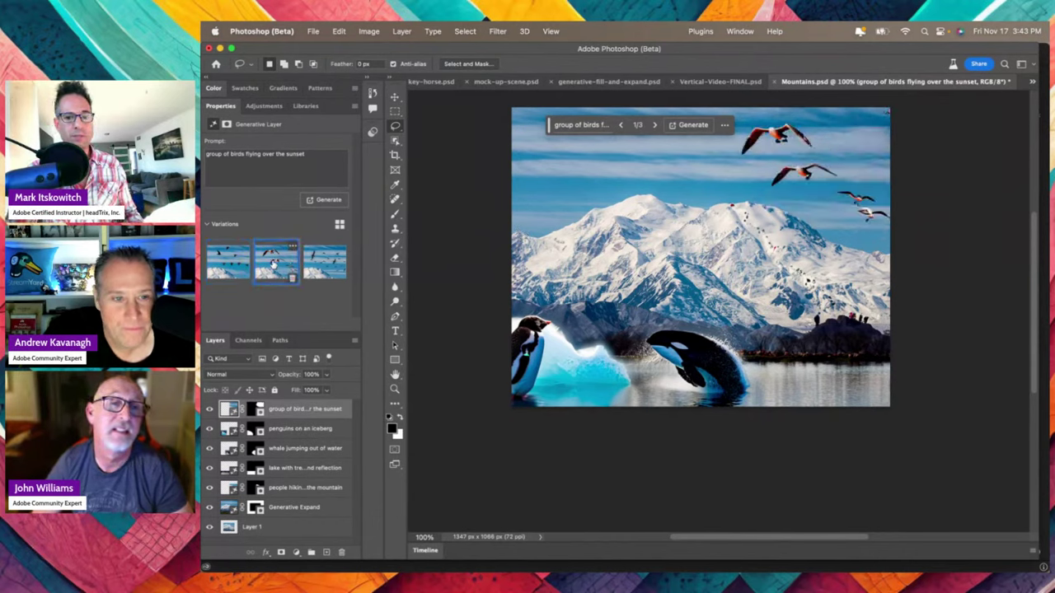
left_click(326, 259)
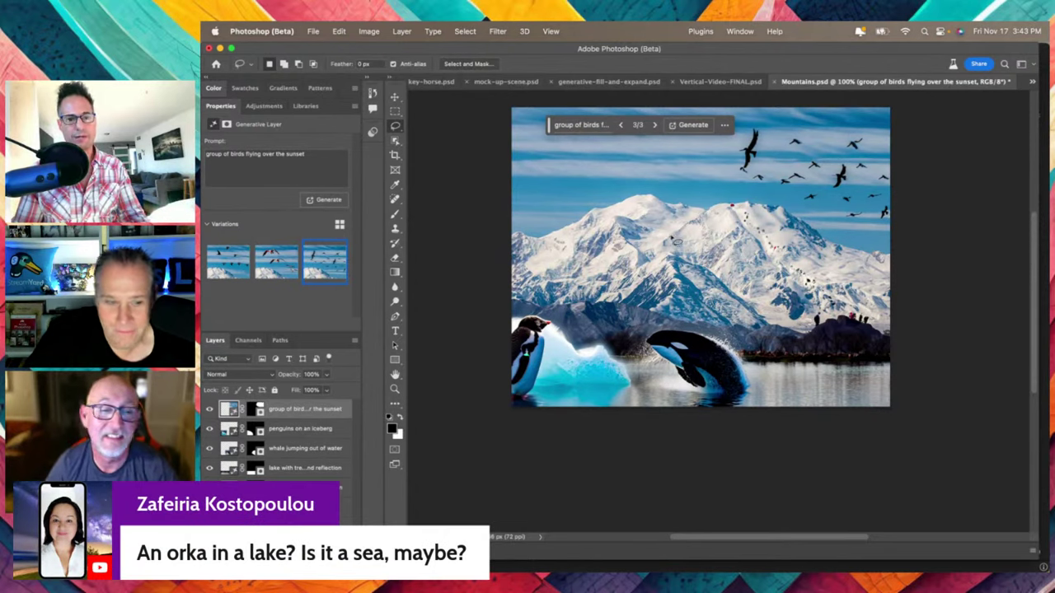
mouse_move(666, 213)
left_mouse_down()
mouse_move(626, 133)
mouse_move(646, 244)
mouse_move(659, 222)
left_mouse_up()
Generate an 'american flag' in the selection above the mountain peak
left_click(592, 125)
type("amer")
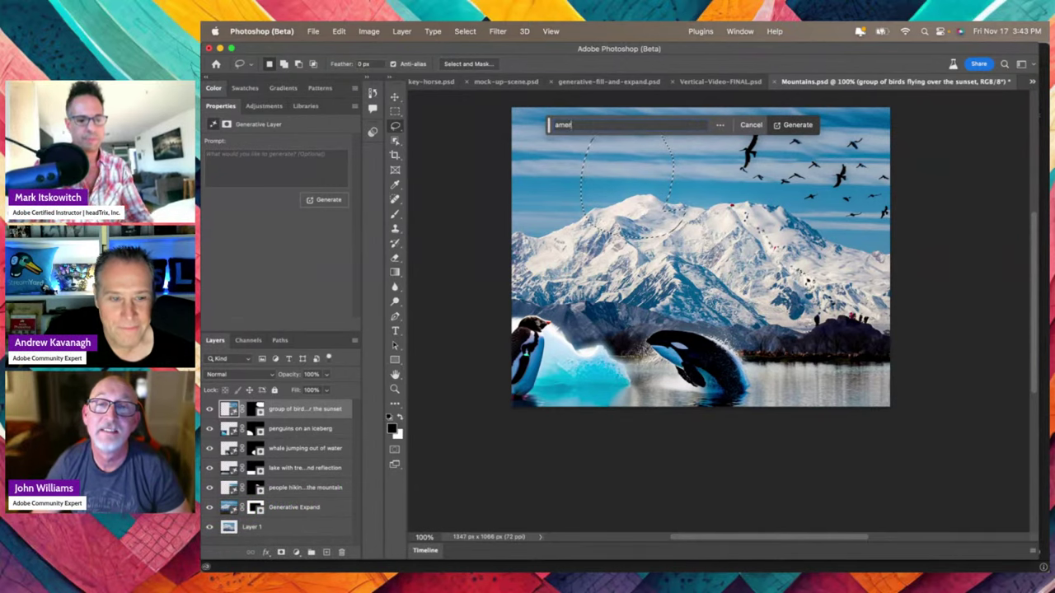
type("ican flag")
key("Return")
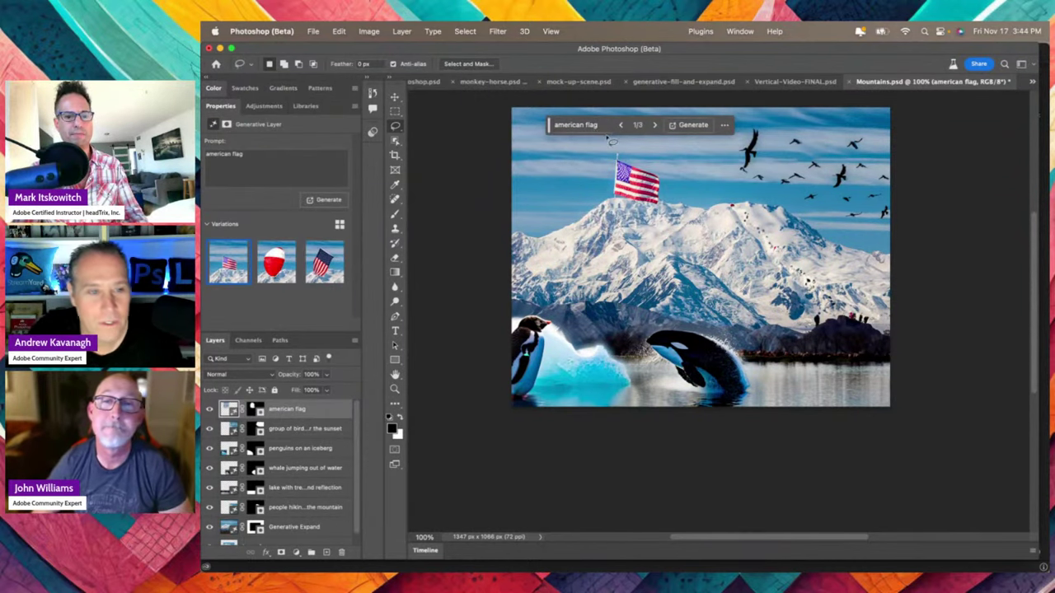
Keep the first variation with the small flag on the peak and view the image full screen
left_click(279, 265)
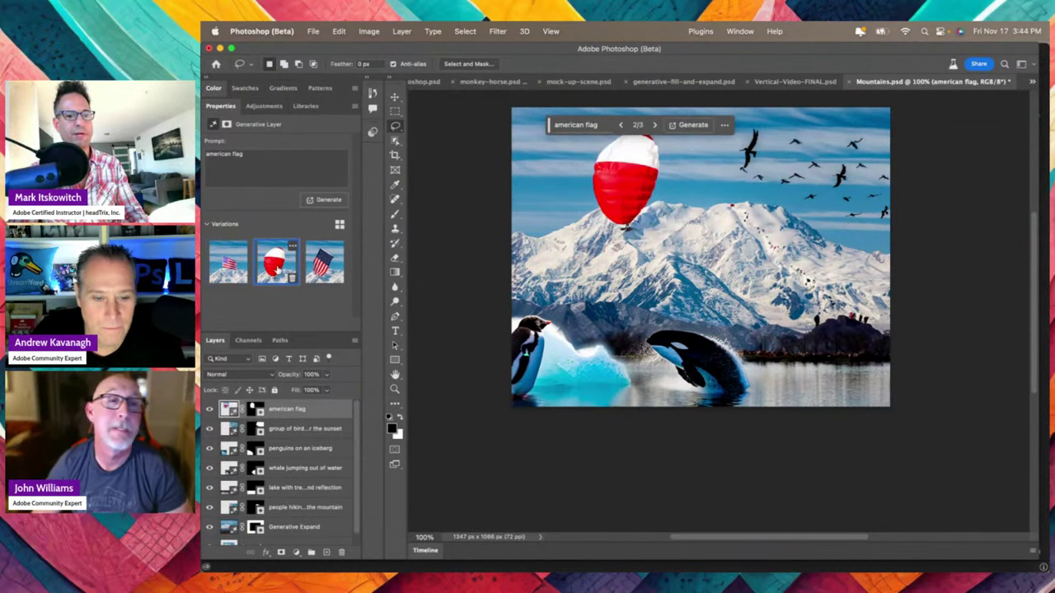
left_click(326, 260)
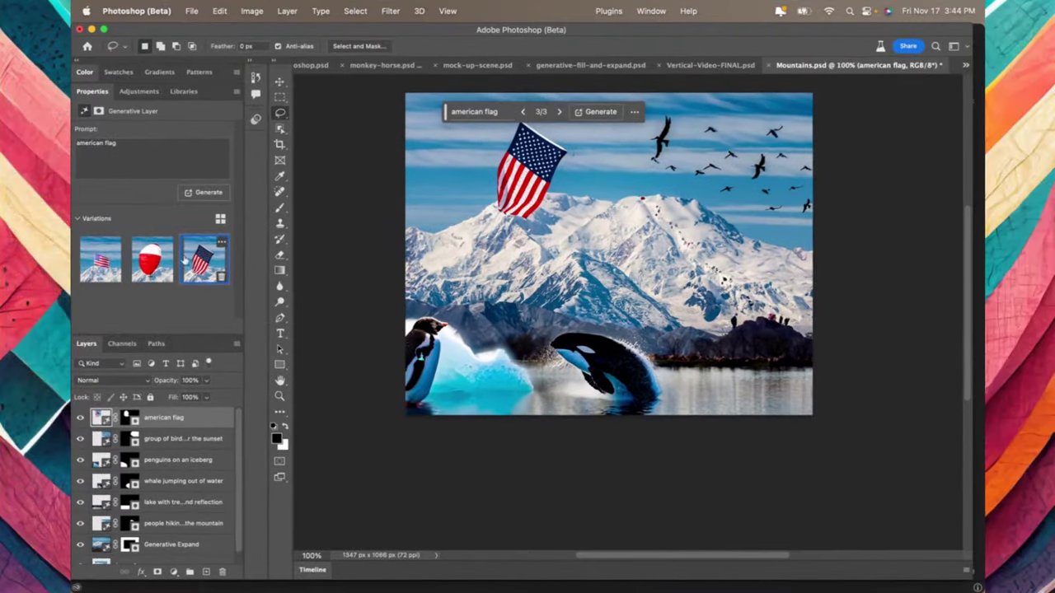
left_click(235, 276)
key("f")
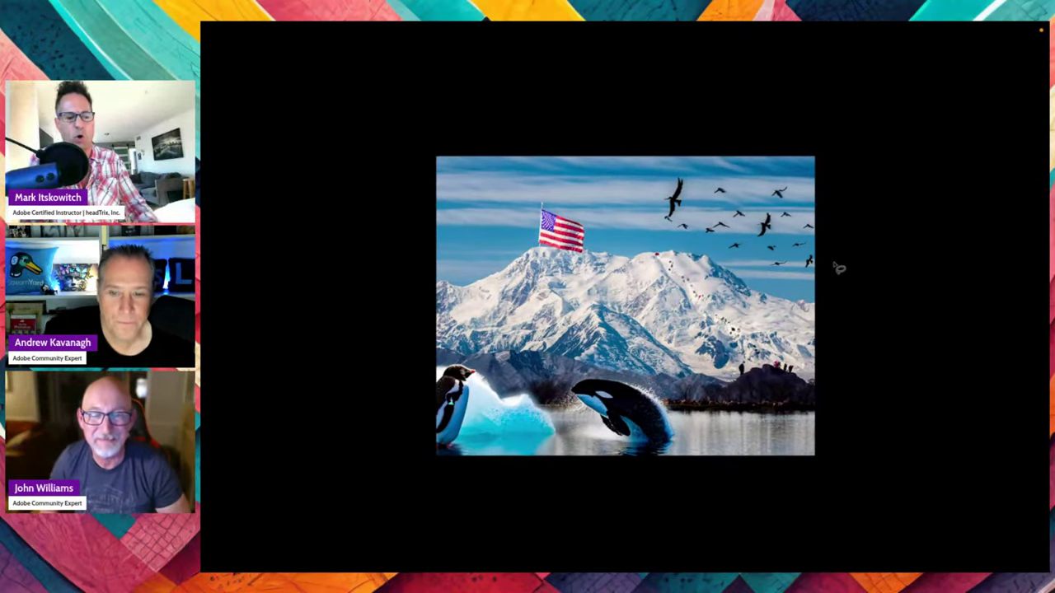
Exit full screen and close Mountains.psd and Firefly-in-Photoshop.psd without saving
key("f")
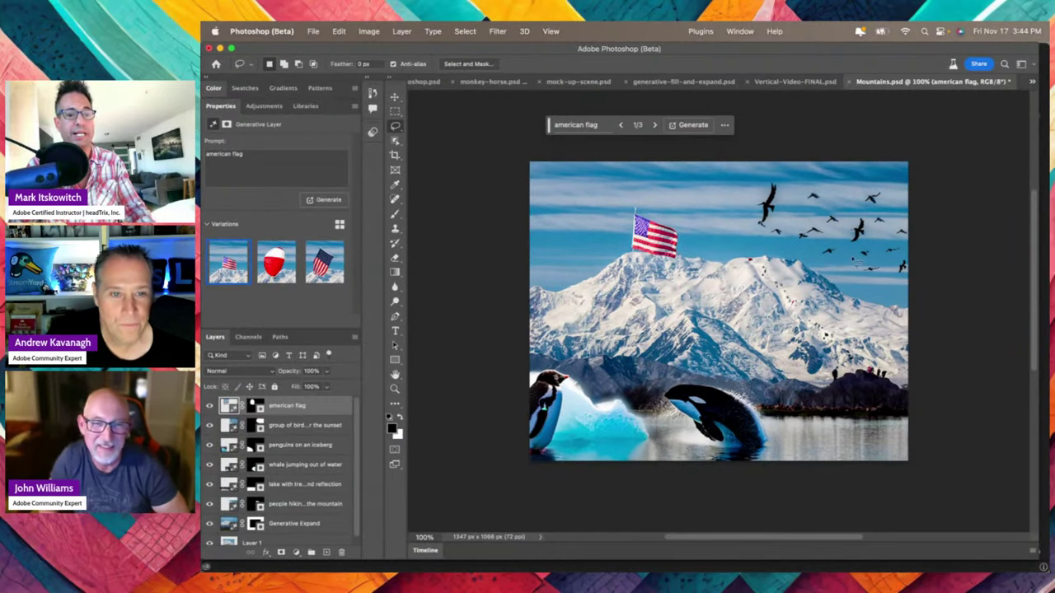
key("super+w")
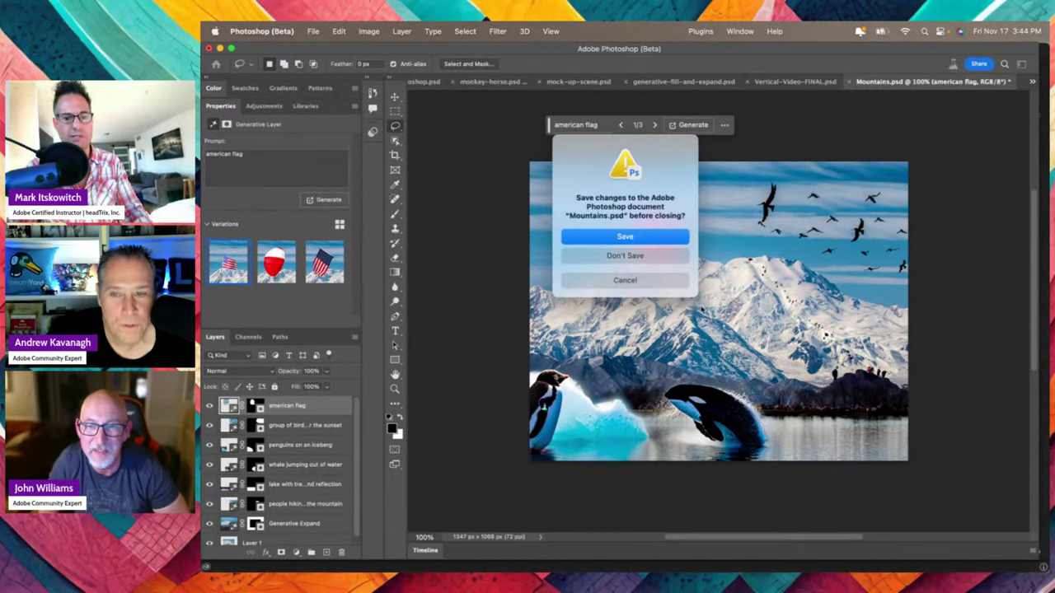
left_click(624, 256)
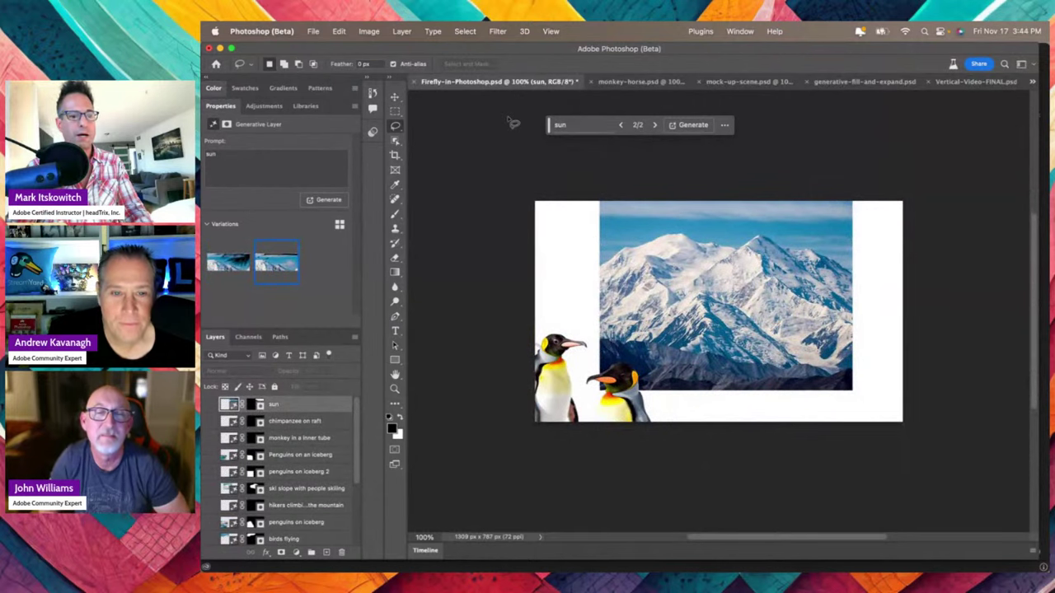
key("super+w")
left_click(624, 255)
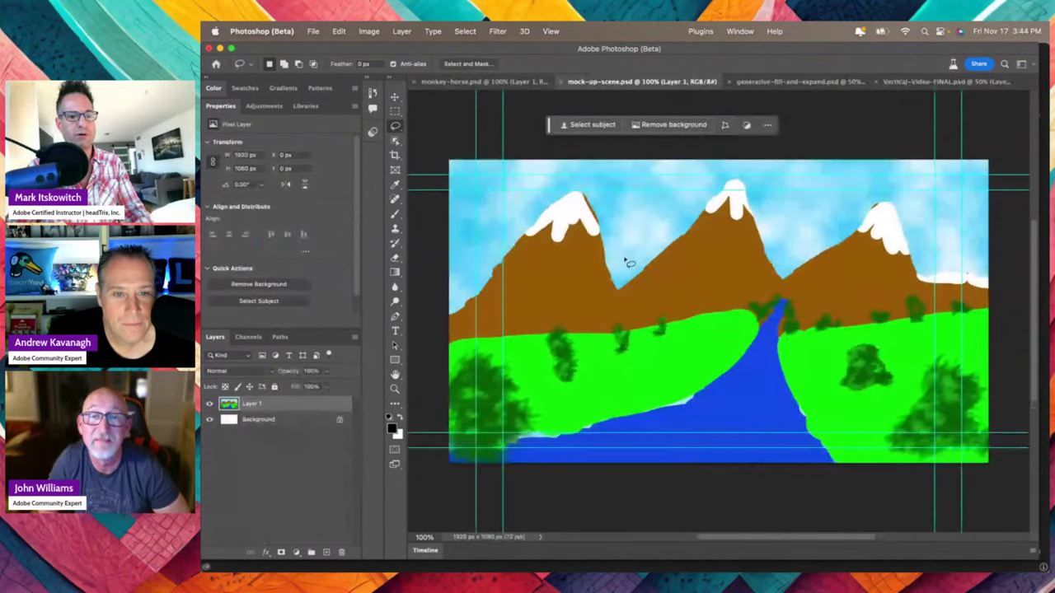
Reopen tattoo-you.psd from File > Open Recent
left_click(446, 83)
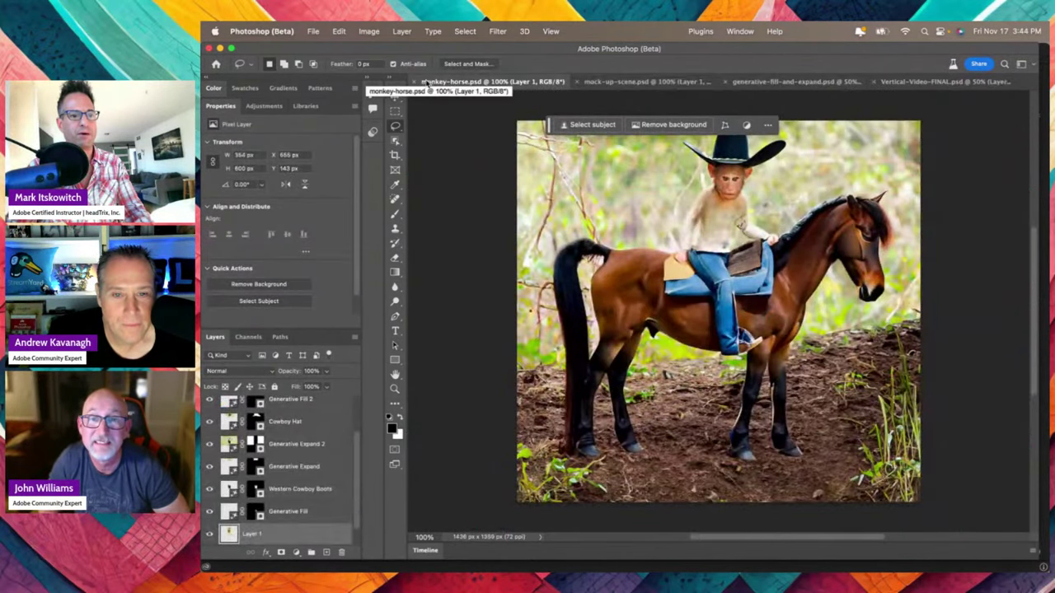
left_click(313, 34)
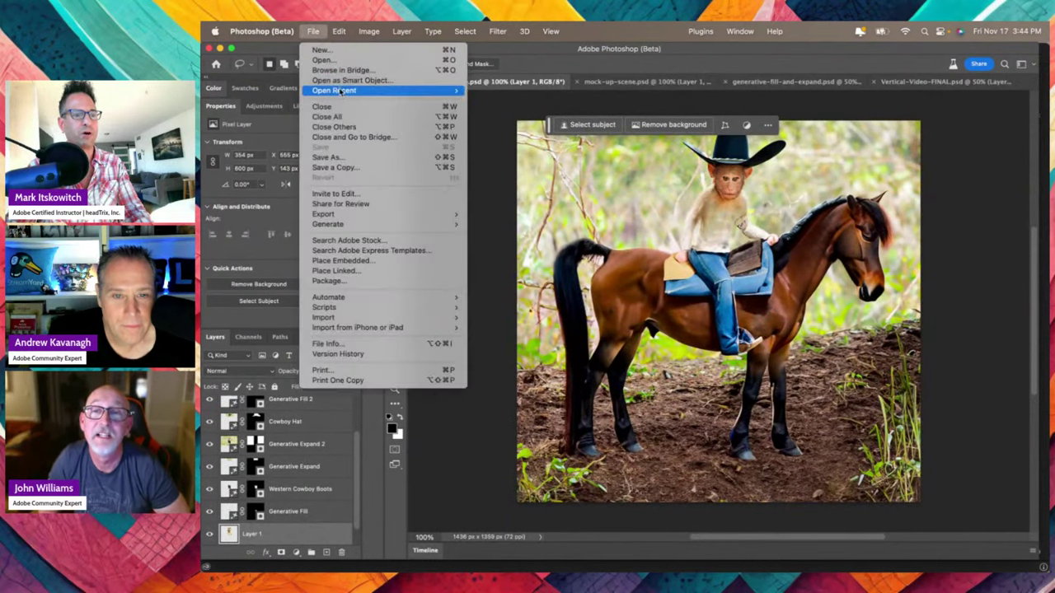
mouse_move(338, 90)
left_click(531, 95)
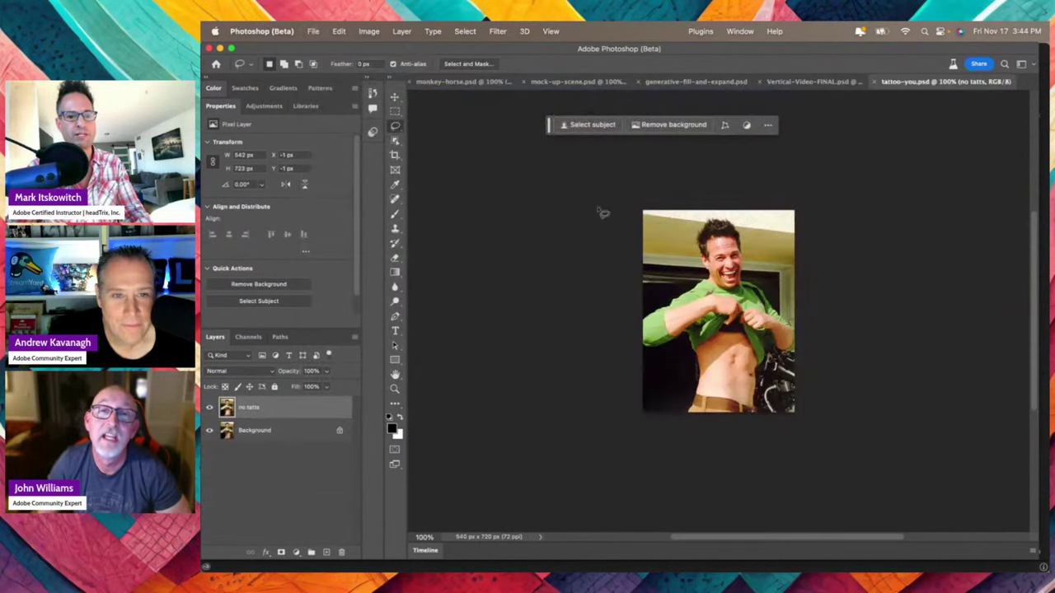
Zoom the photo to 200% and apply Chromatic Aberration with lowered blur intensity
key("super+equal")
key("super+equal")
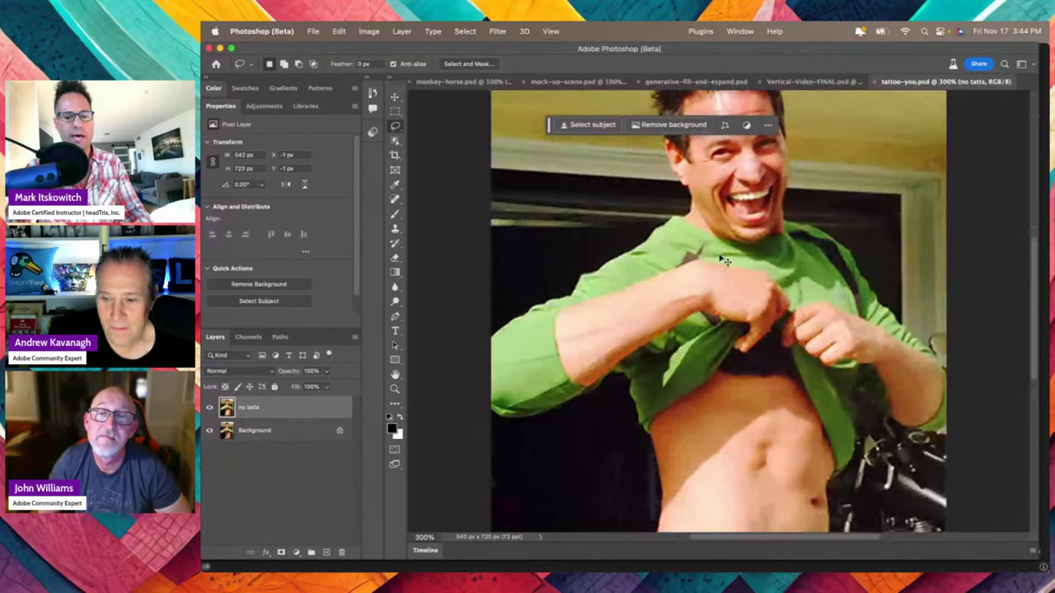
key("super+minus")
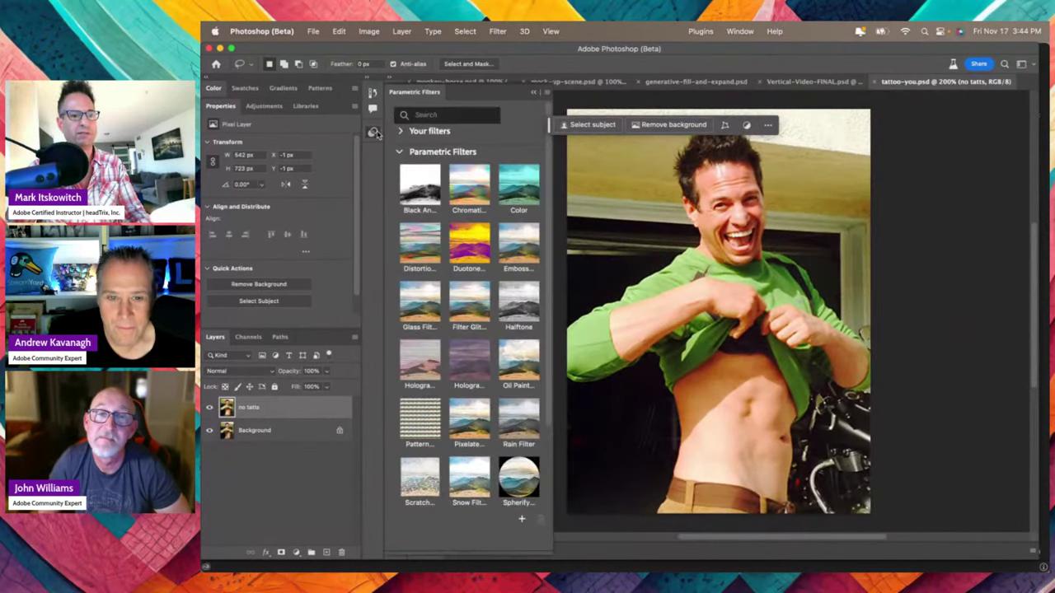
left_click(374, 133)
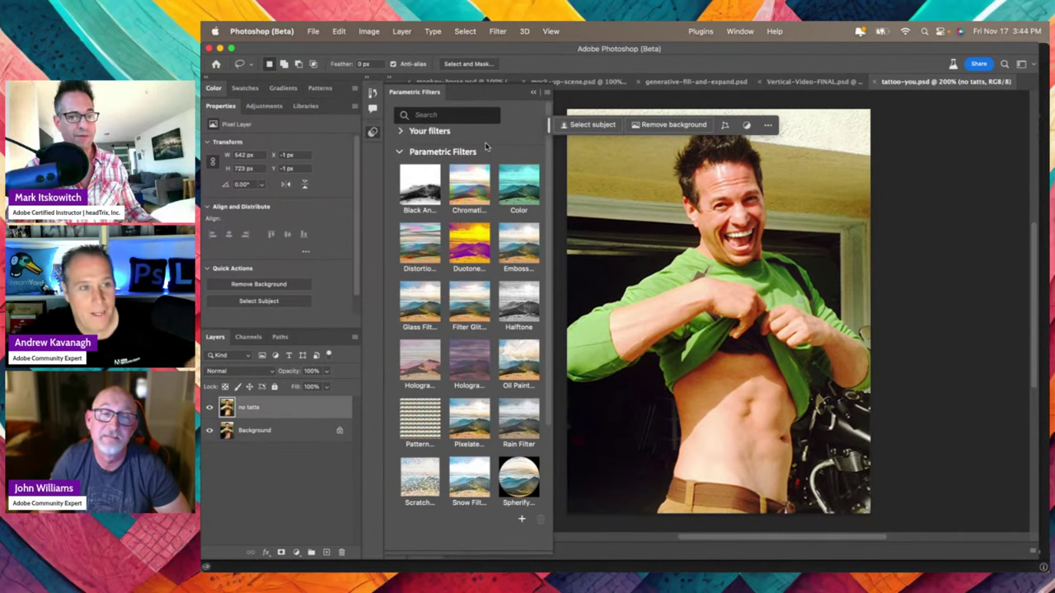
left_click(470, 187)
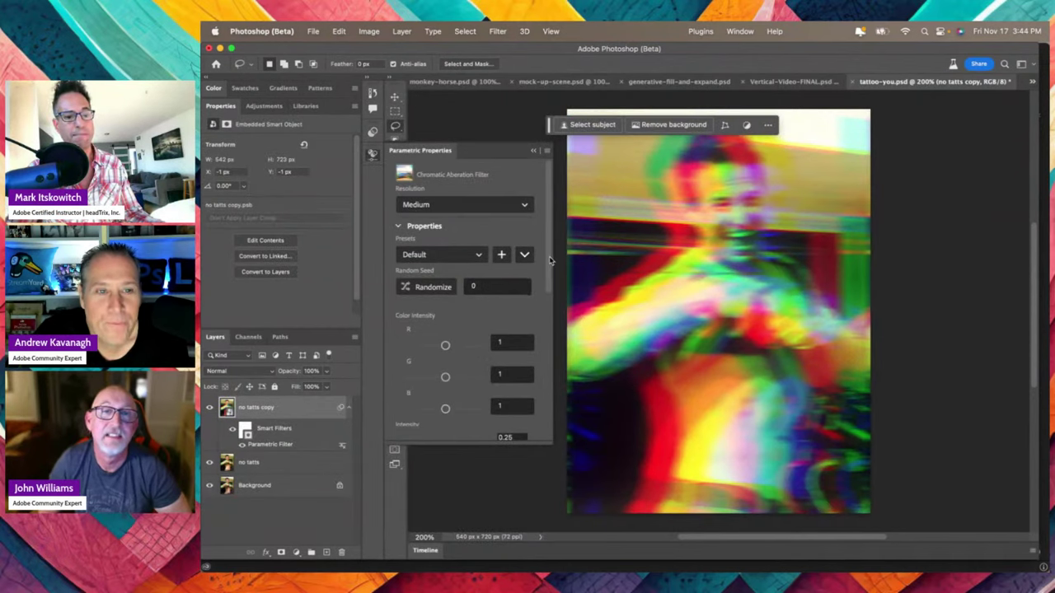
scroll(550, 261, "down", 5)
scroll(550, 261, "up", 5)
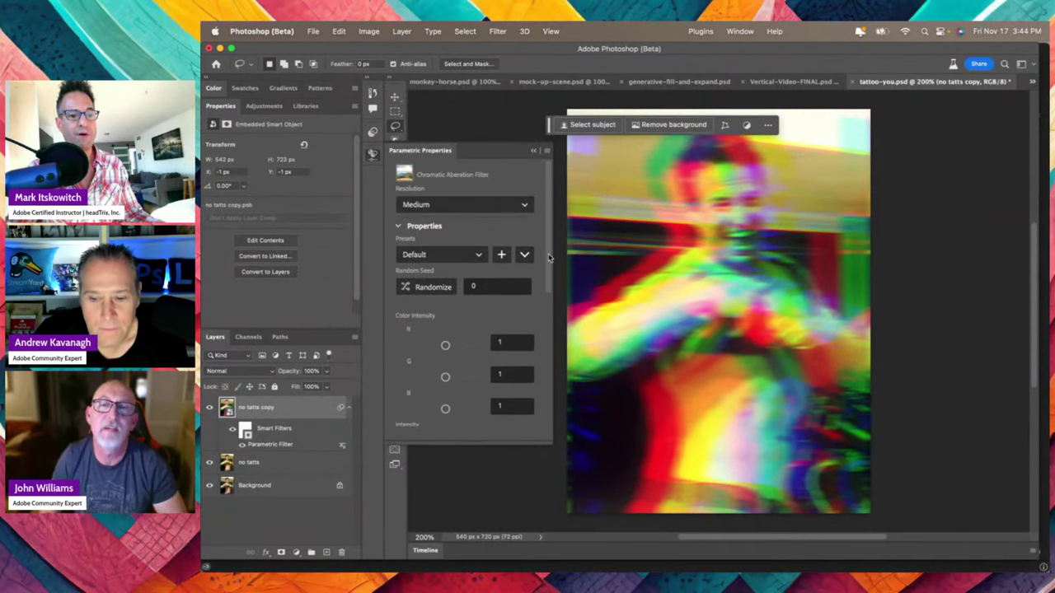
left_click_drag(550, 258, 551, 401)
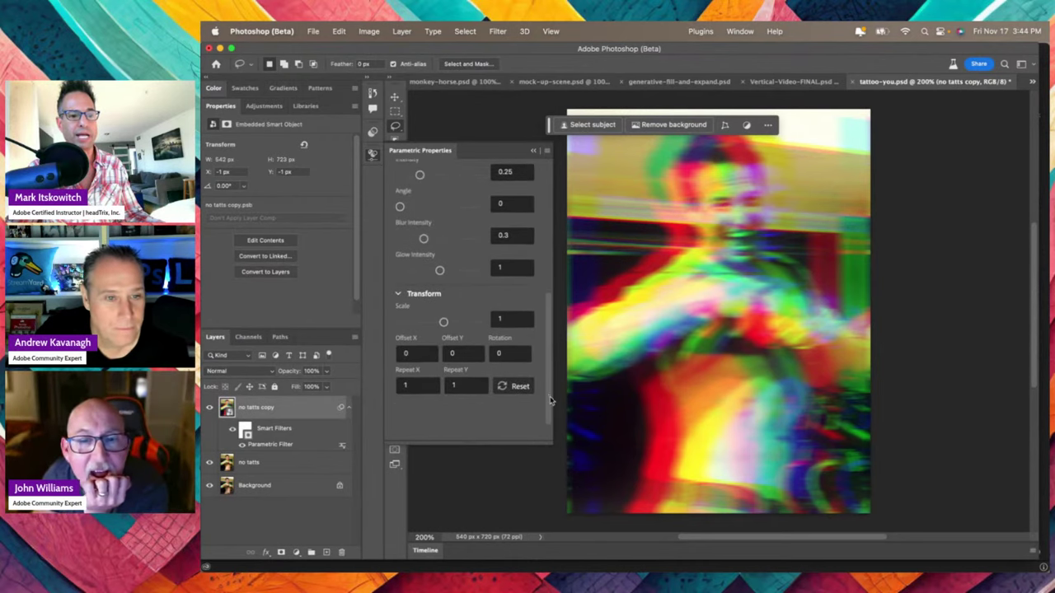
left_click_drag(423, 239, 385, 277)
Reduce the filter's Transform Scale to 0.2 so the photo tiles
scroll(425, 272, "up", 3)
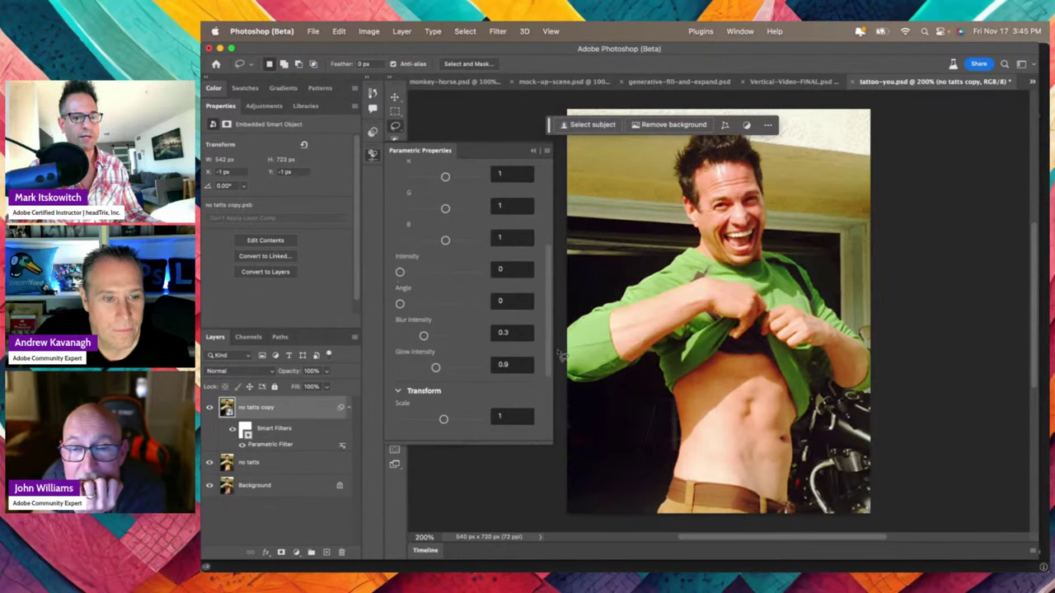
scroll(540, 338, "down", 3)
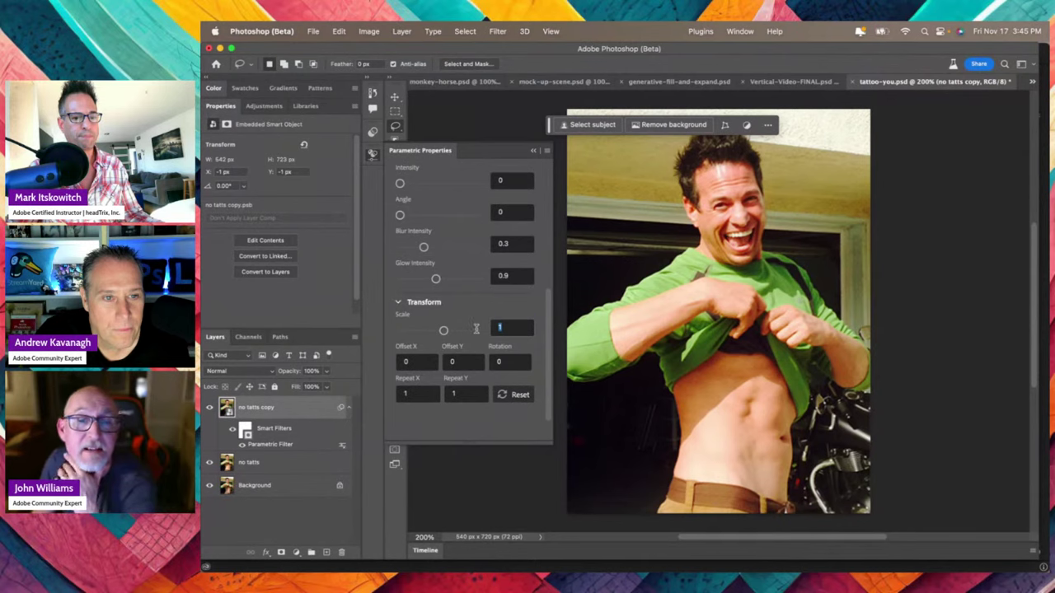
mouse_move(458, 331)
left_mouse_down()
mouse_move(425, 332)
mouse_move(466, 332)
mouse_move(440, 331)
left_mouse_up()
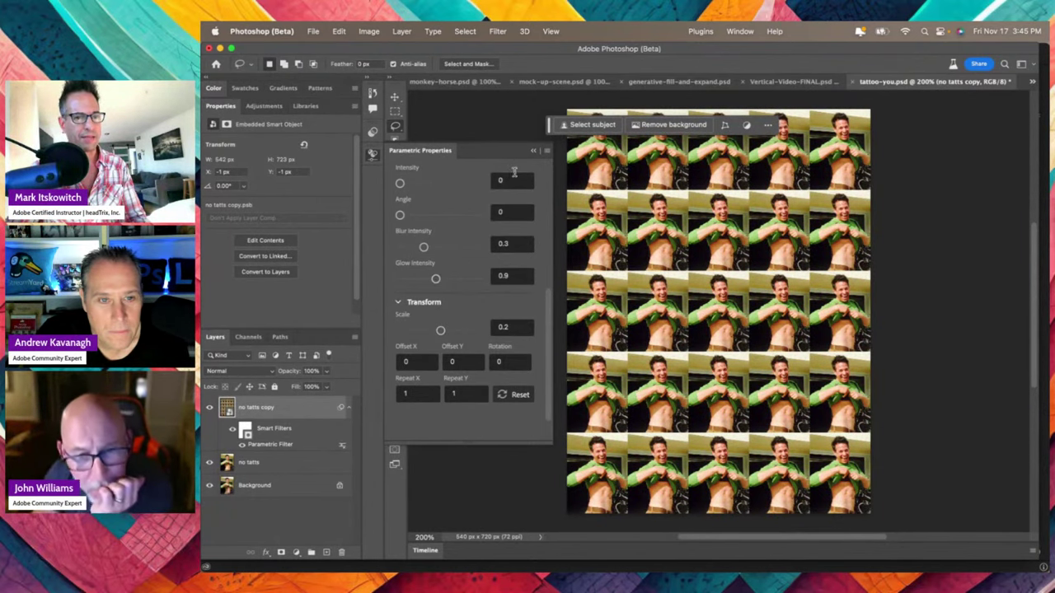
Apply the Sticker Filter to the 'no tatts copy' layer
left_click(532, 153)
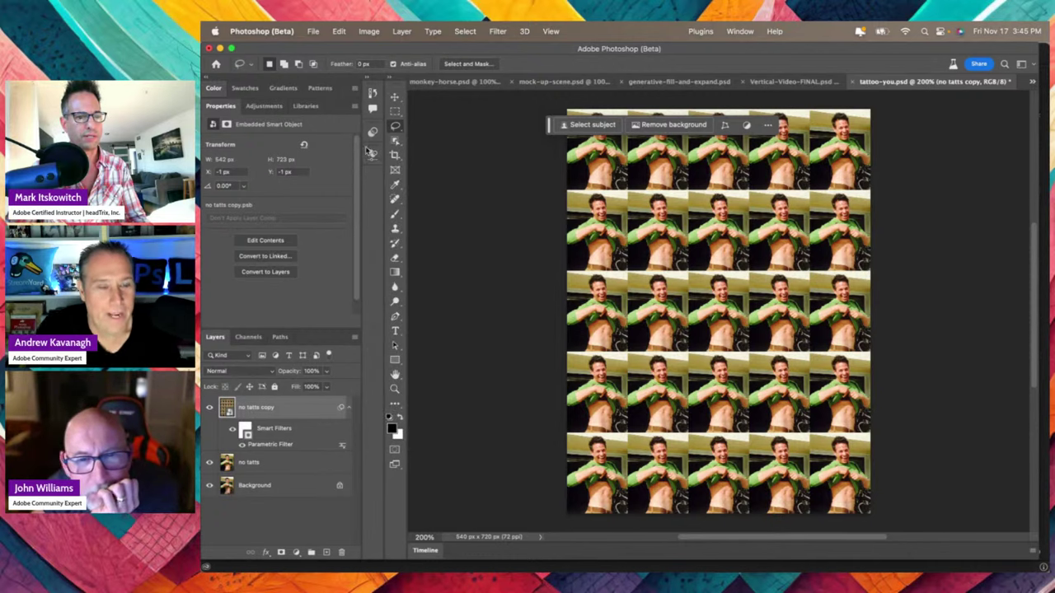
left_click(372, 133)
scroll(458, 334, "down", 3)
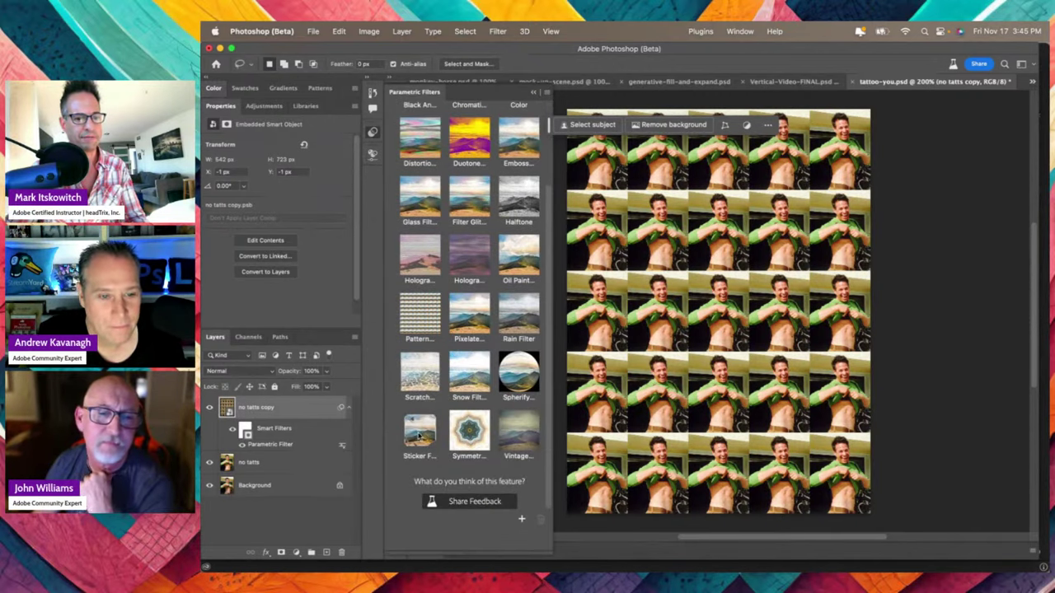
left_click(419, 430)
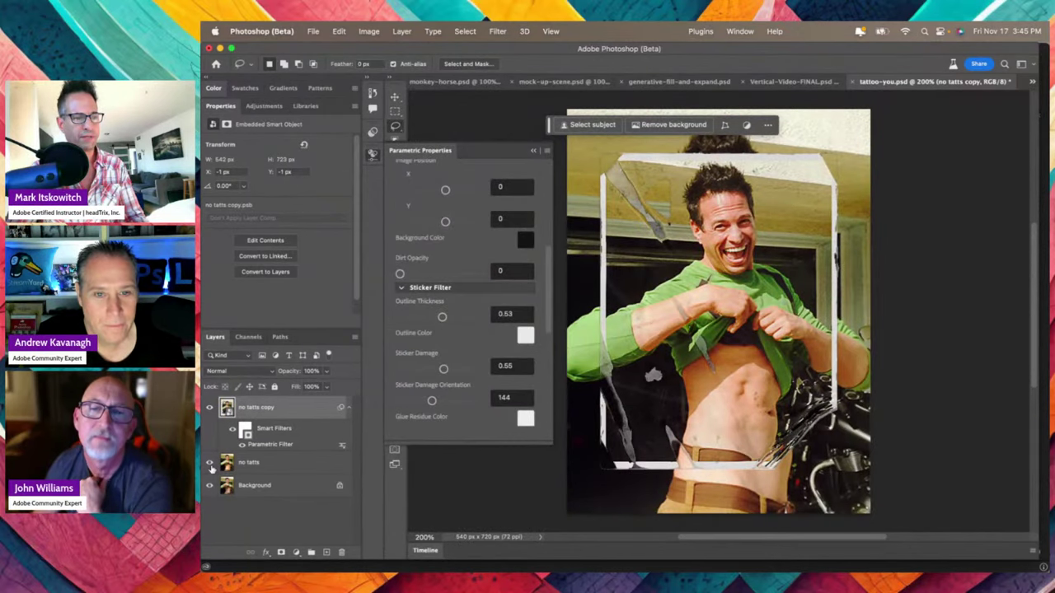
Hide and re-show the 'no tatts' and Background layers to check the sticker look
left_click(210, 464)
left_click(211, 486)
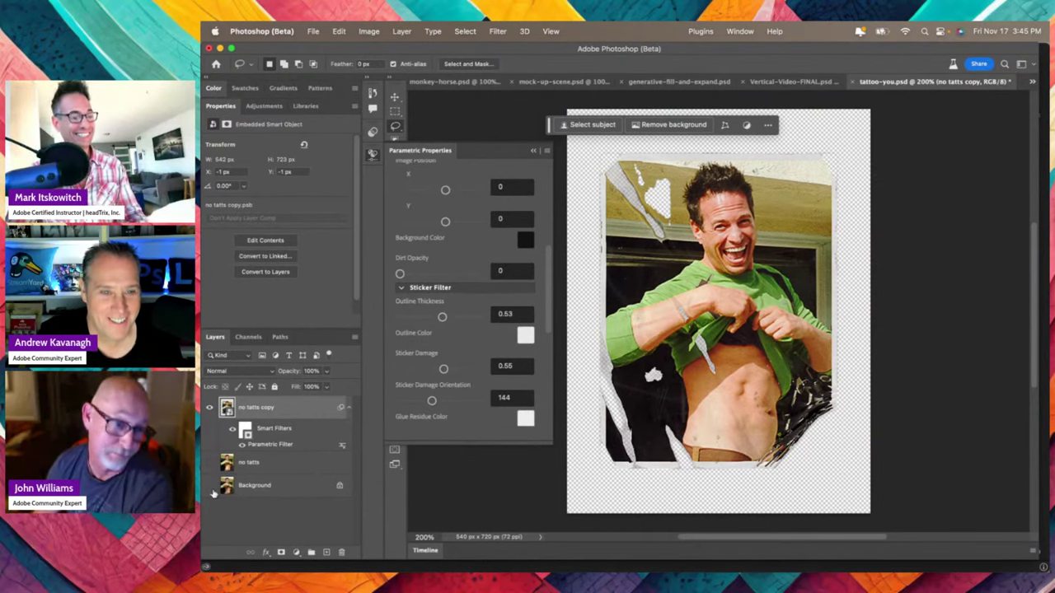
left_click(210, 486)
left_click(210, 463)
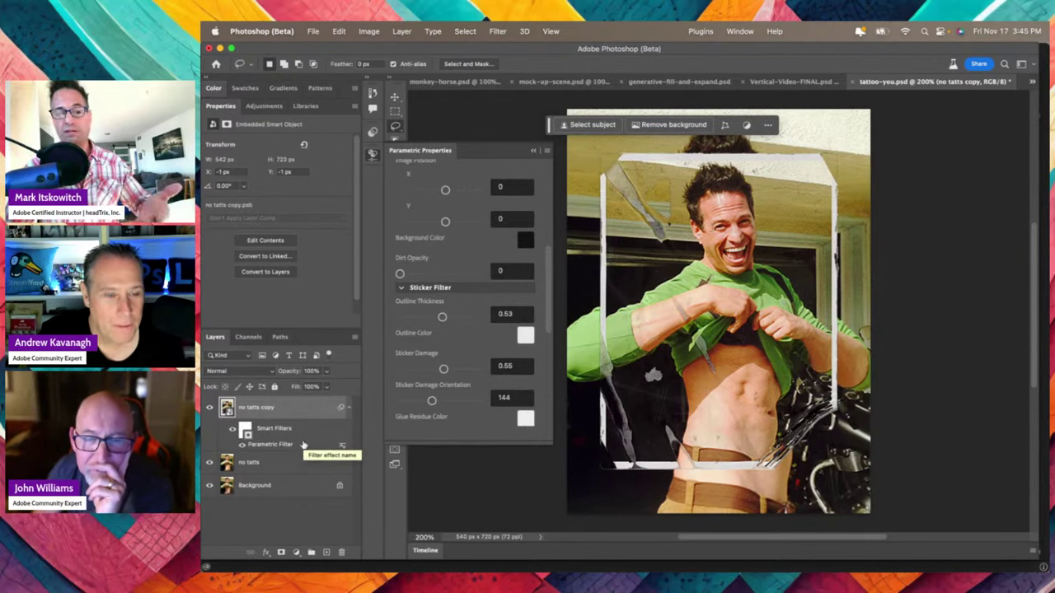
left_click(533, 153)
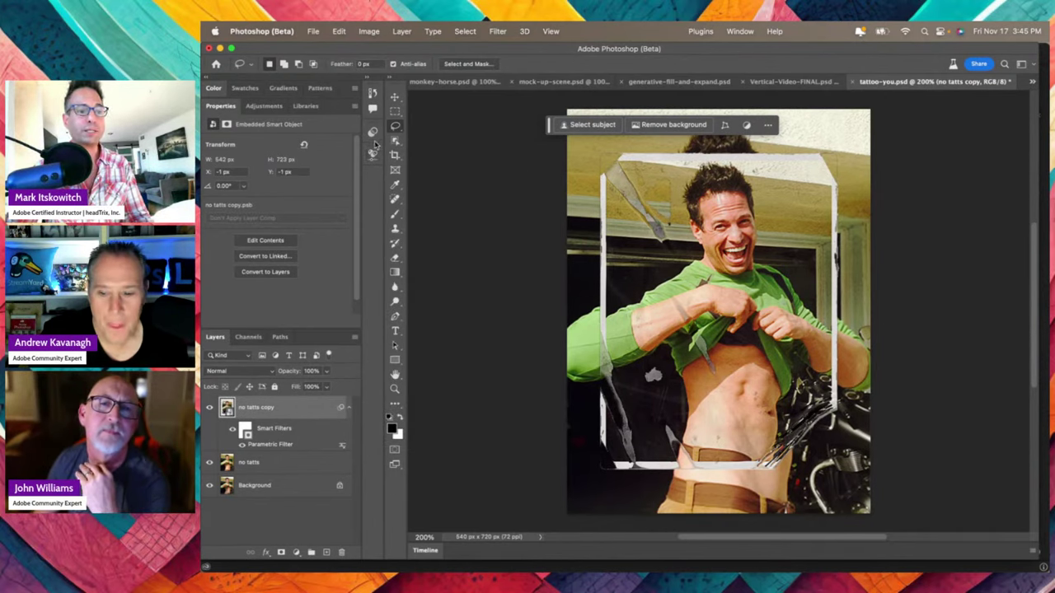
left_click(373, 133)
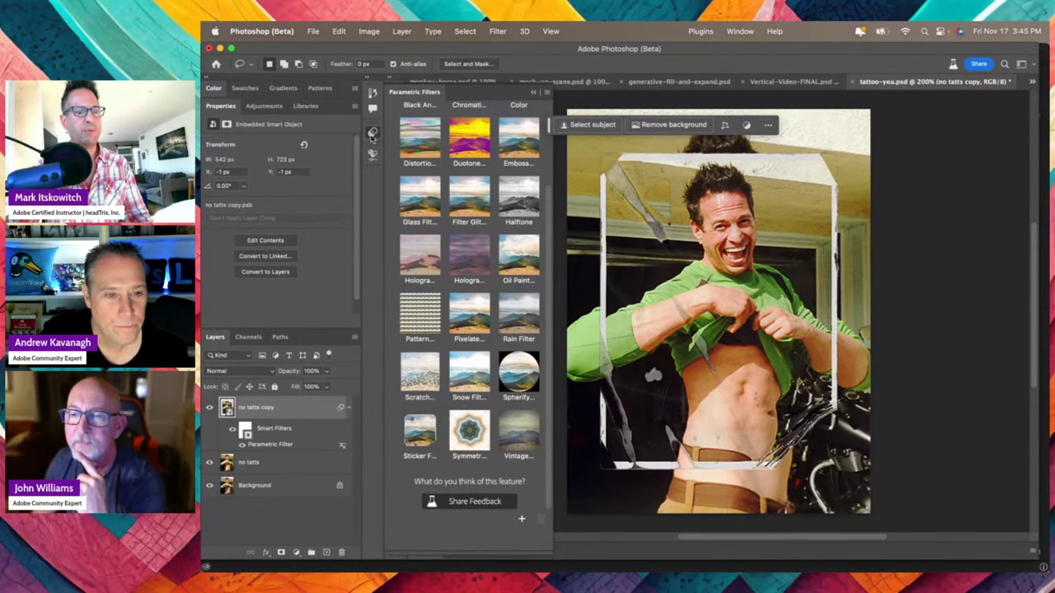
Switch back and forth between the current filter's settings and the parametric filters gallery
left_click(372, 157)
left_click(373, 134)
left_click(372, 156)
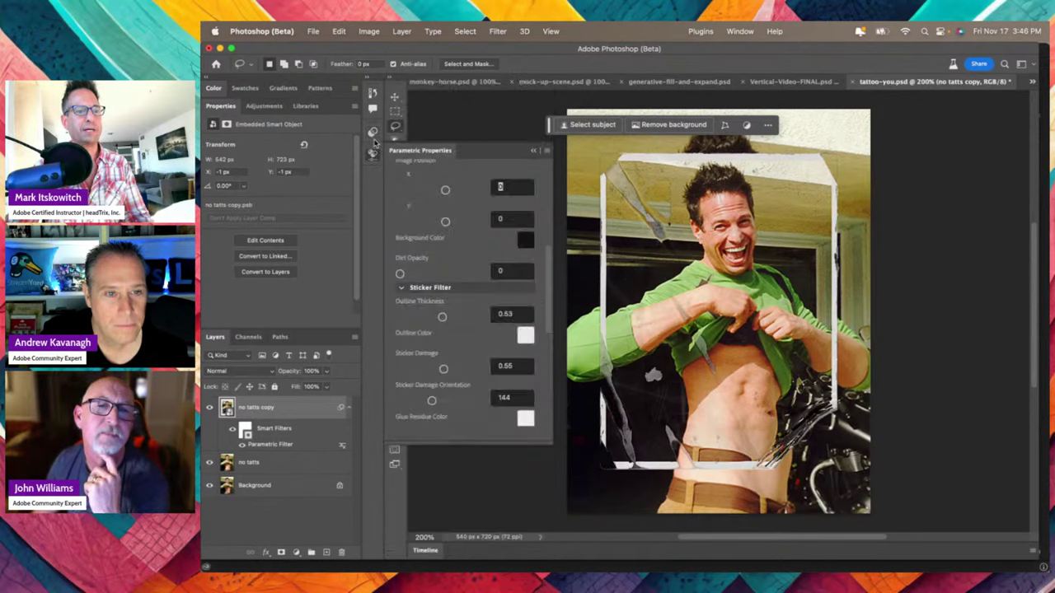
left_click(373, 136)
left_click(372, 156)
left_click(372, 134)
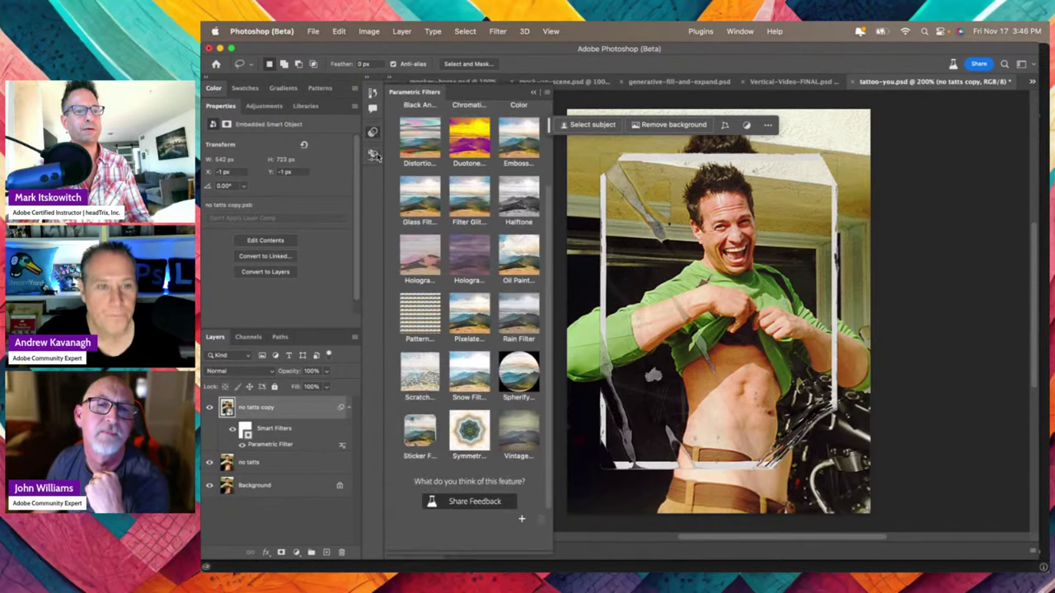
left_click(373, 156)
left_click(375, 138)
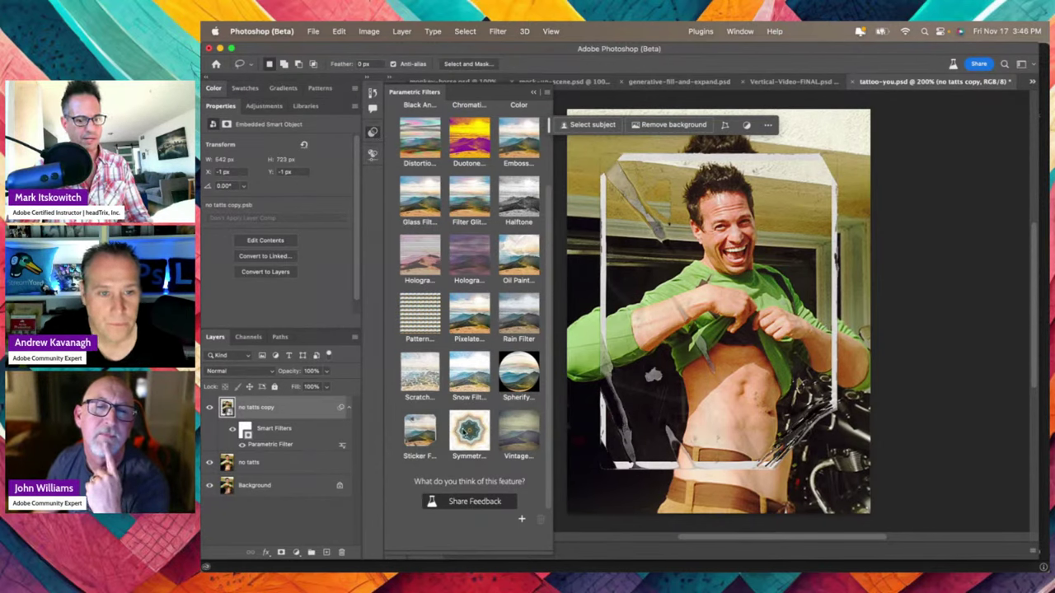
Apply the Vintage filter, keeping Vignette Distance at 0.6
left_click(514, 432)
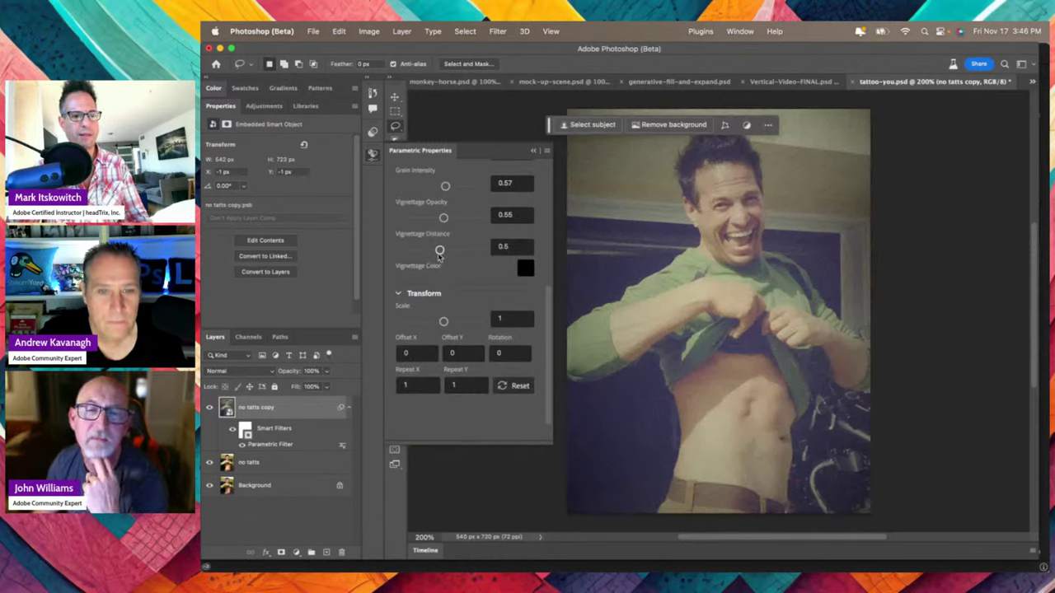
left_click_drag(440, 252, 441, 256)
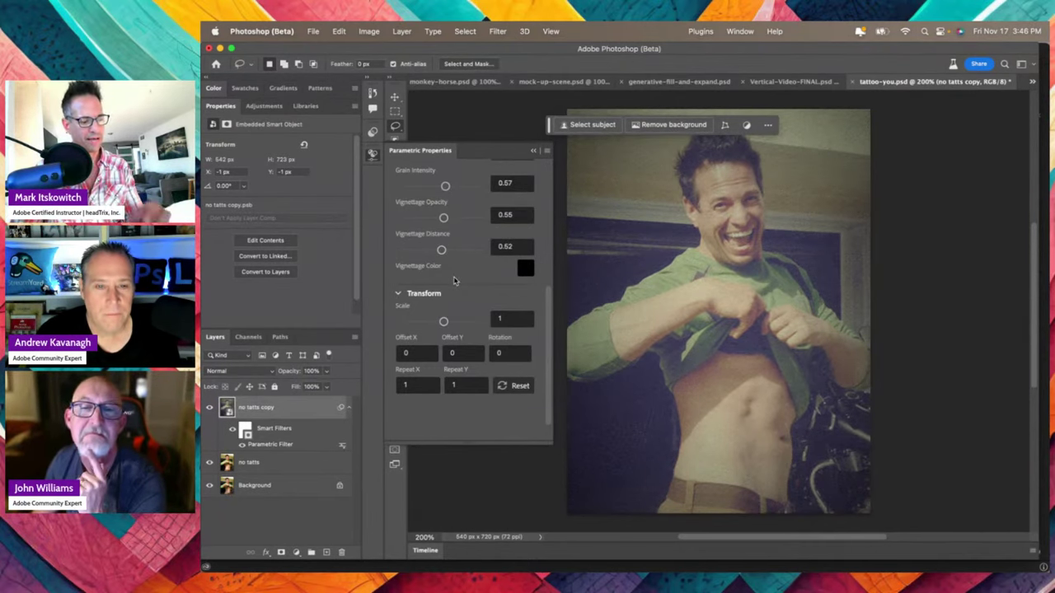
key("super+z")
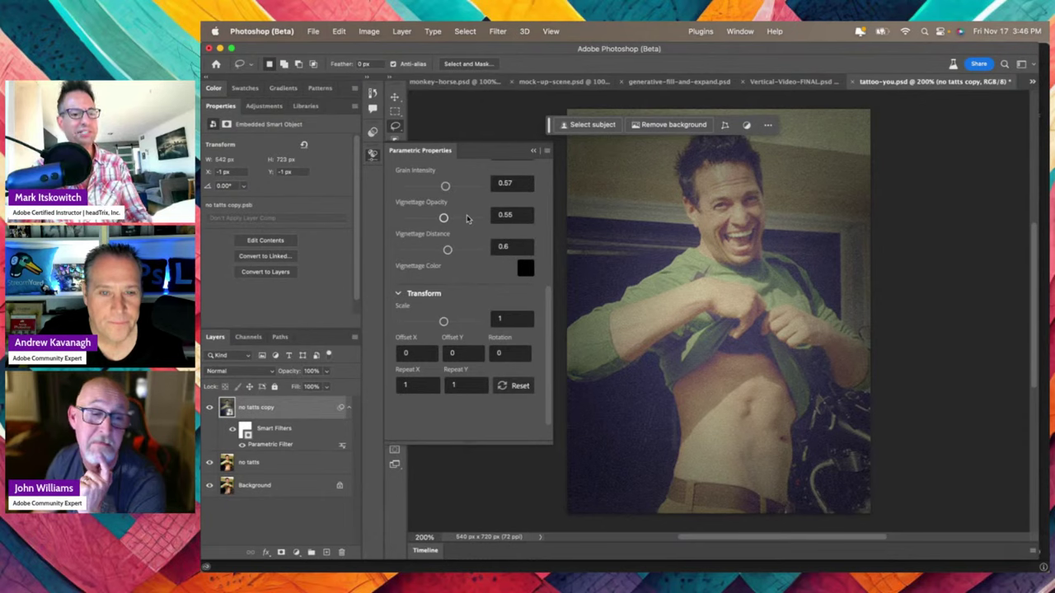
left_click(374, 134)
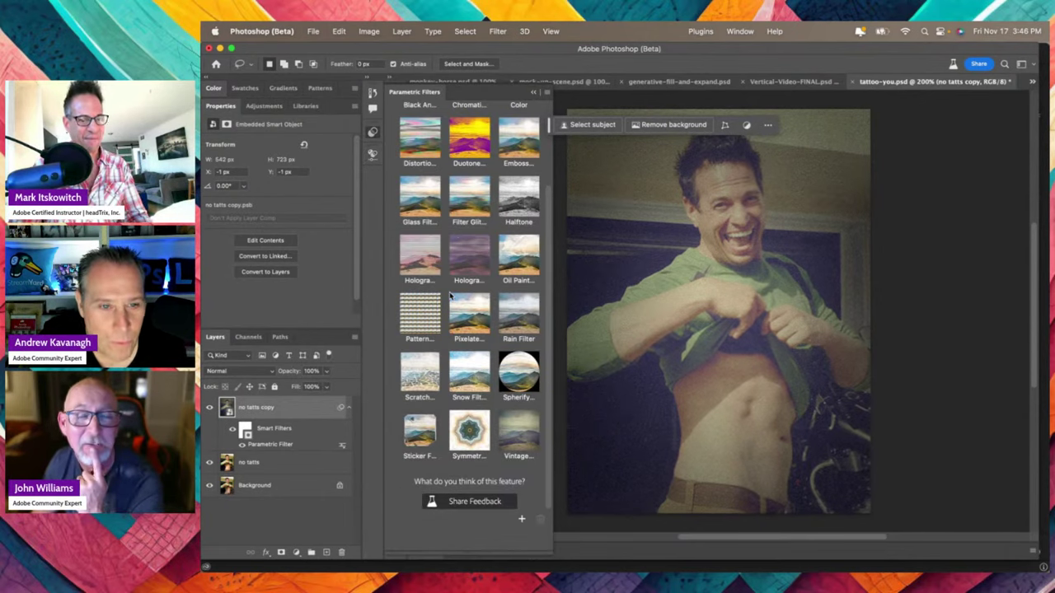
Apply the Rain Filter with angle 23, density 1.44, strength 0.62, darkness 0.34, highlights 0.42
left_click(516, 322)
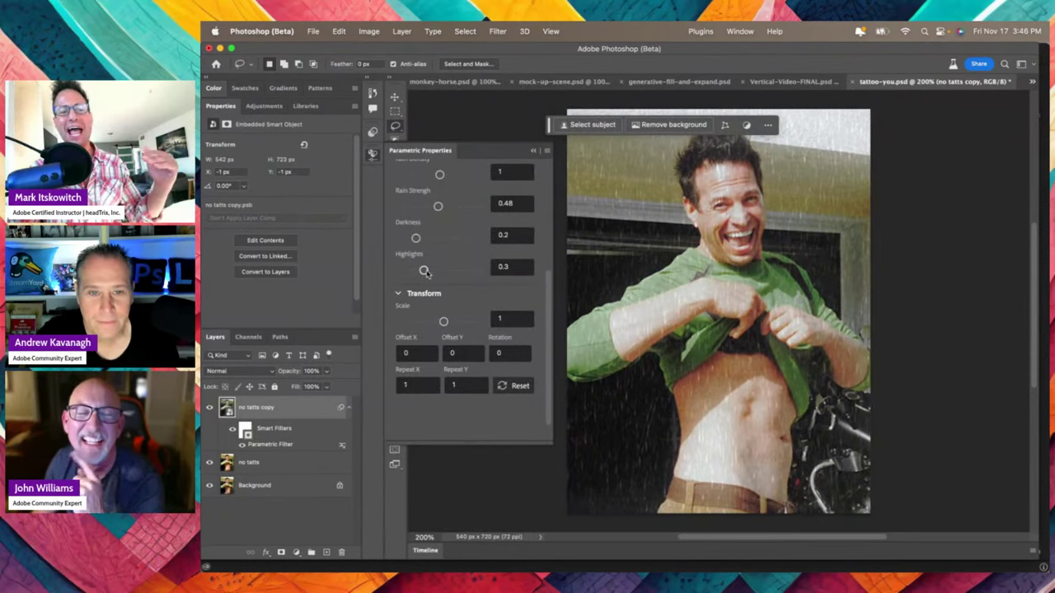
left_click_drag(424, 271, 431, 271)
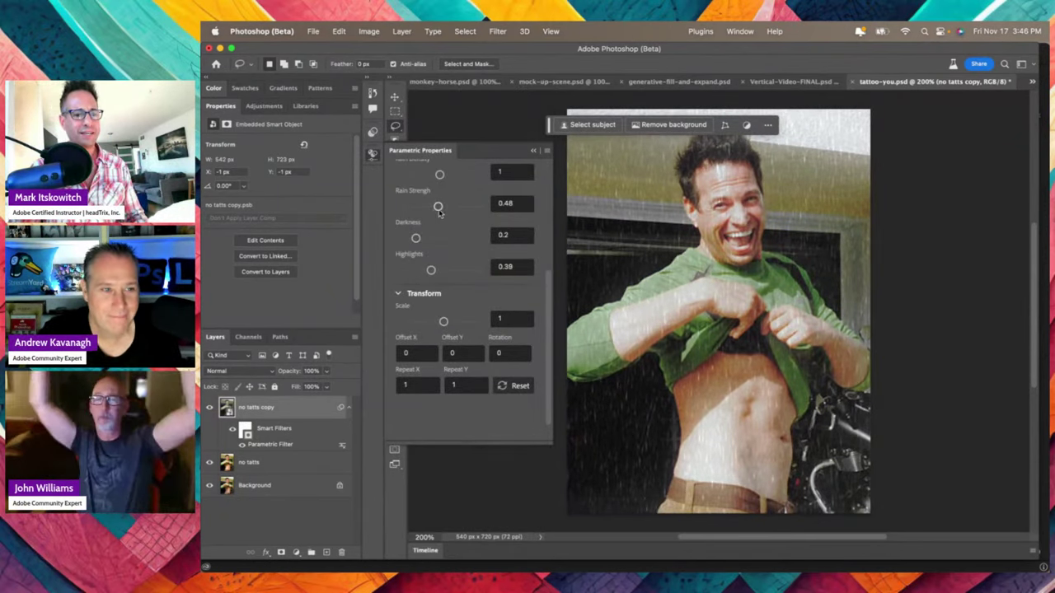
left_click_drag(438, 206, 452, 211)
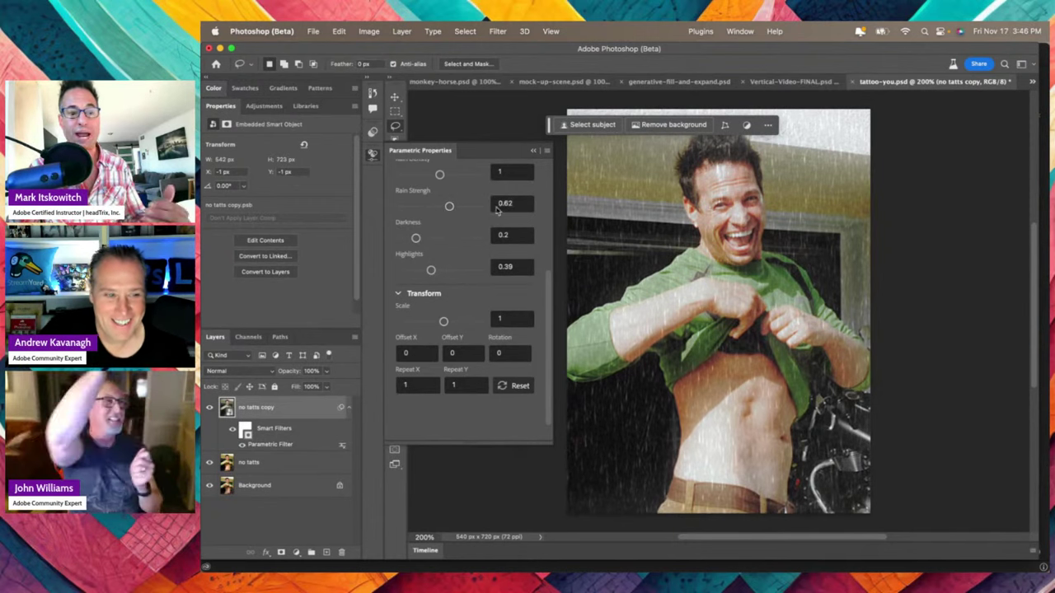
scroll(462, 263, "up", 4)
left_click_drag(440, 260, 458, 262)
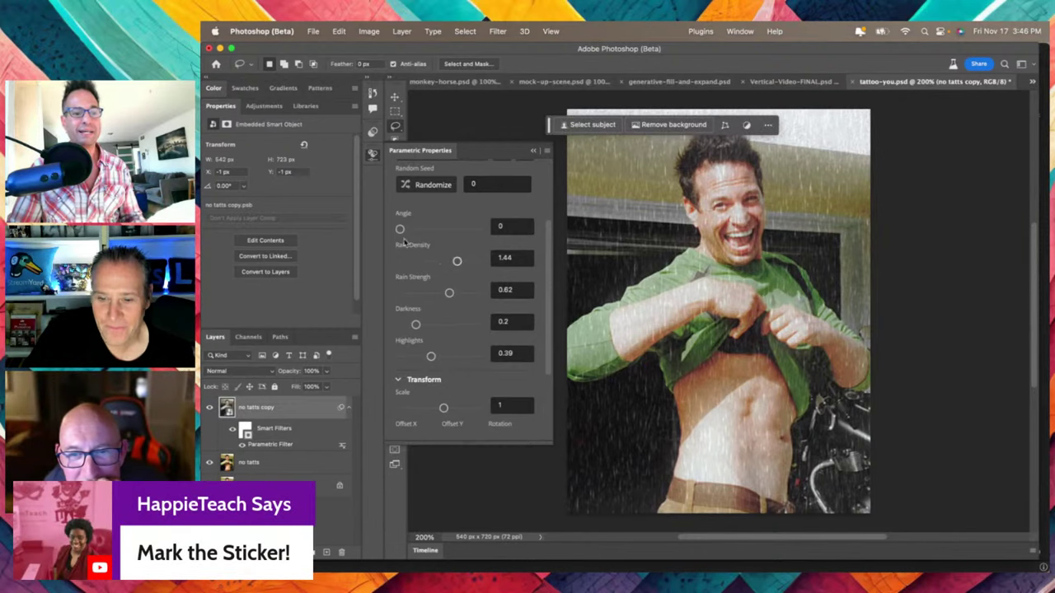
mouse_move(404, 239)
left_mouse_down()
mouse_move(408, 255)
mouse_move(403, 248)
left_mouse_up()
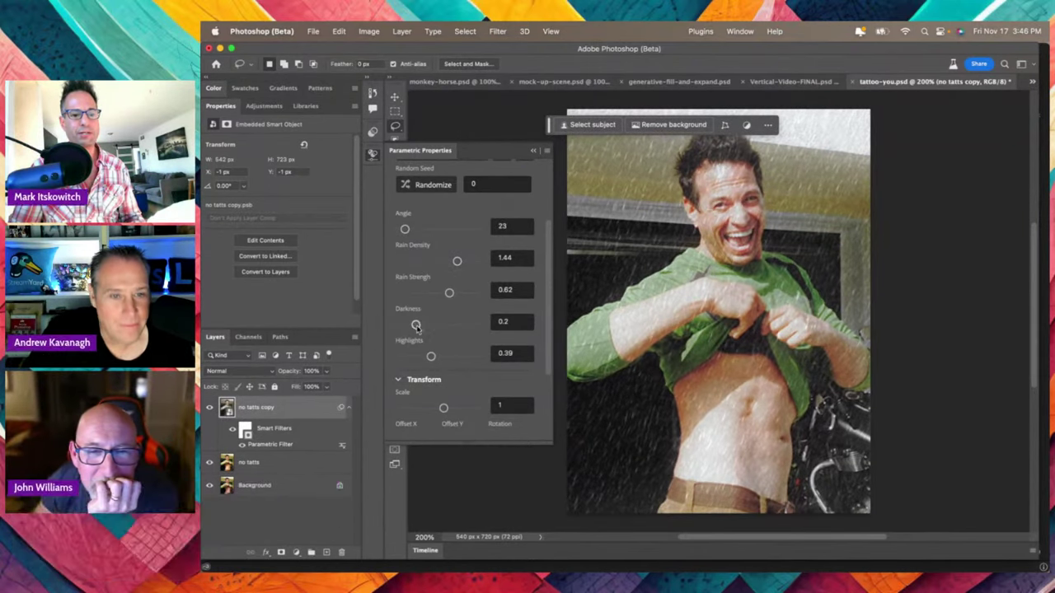
left_click_drag(416, 324, 433, 356)
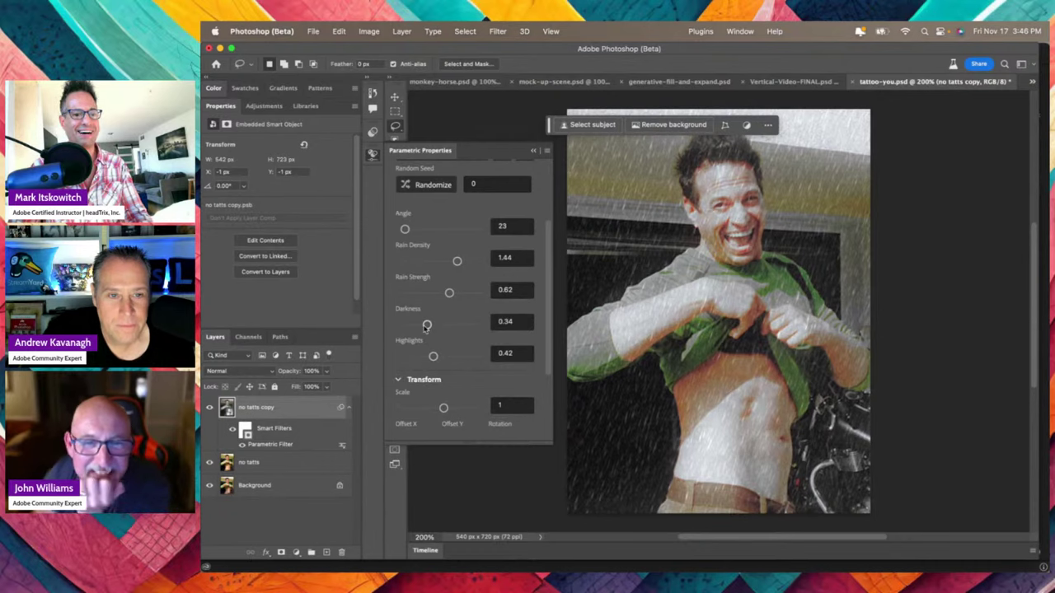
Try several random rain patterns, then set the seed to 323673
left_click(426, 186)
left_click(426, 186)
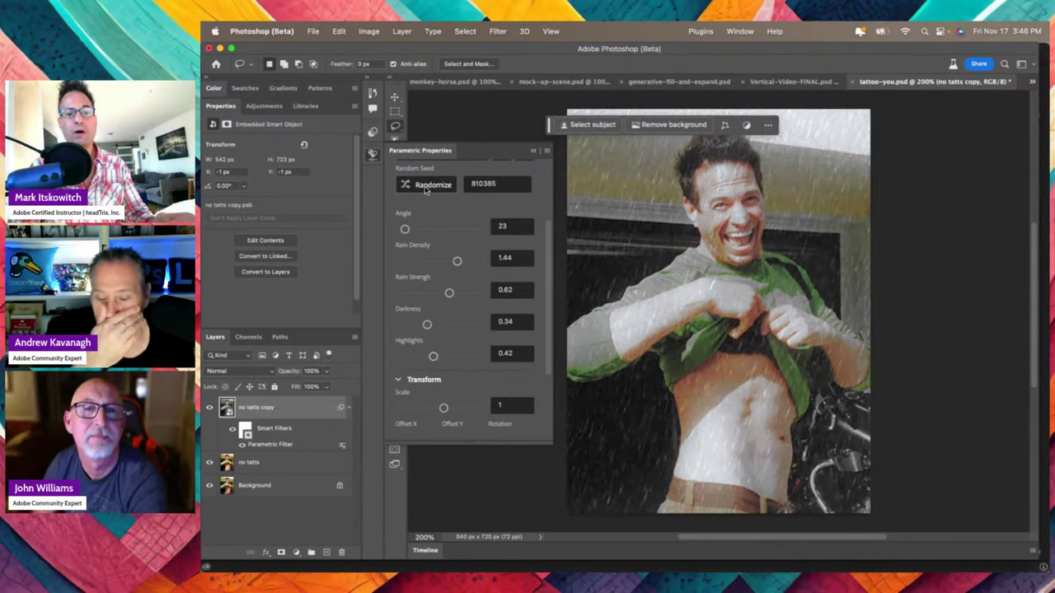
left_click(425, 186)
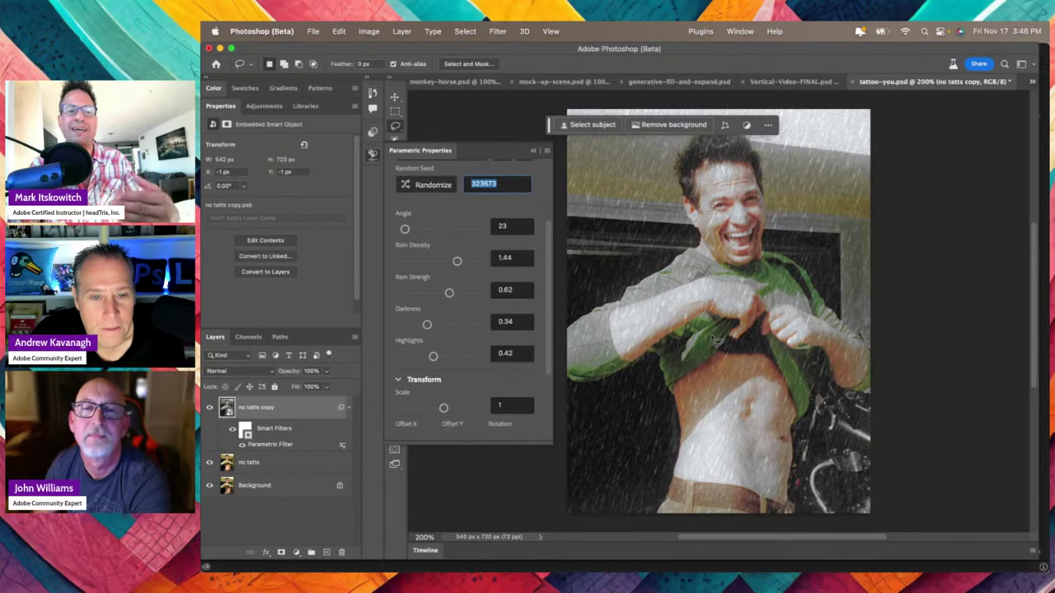
key("BackSpace")
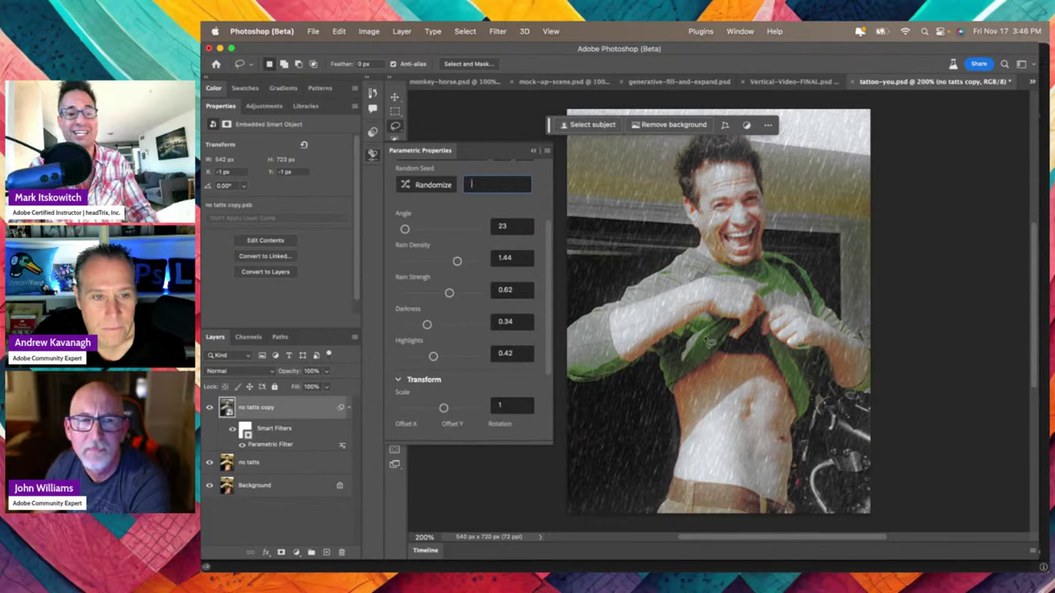
left_click(432, 186)
left_click(432, 185)
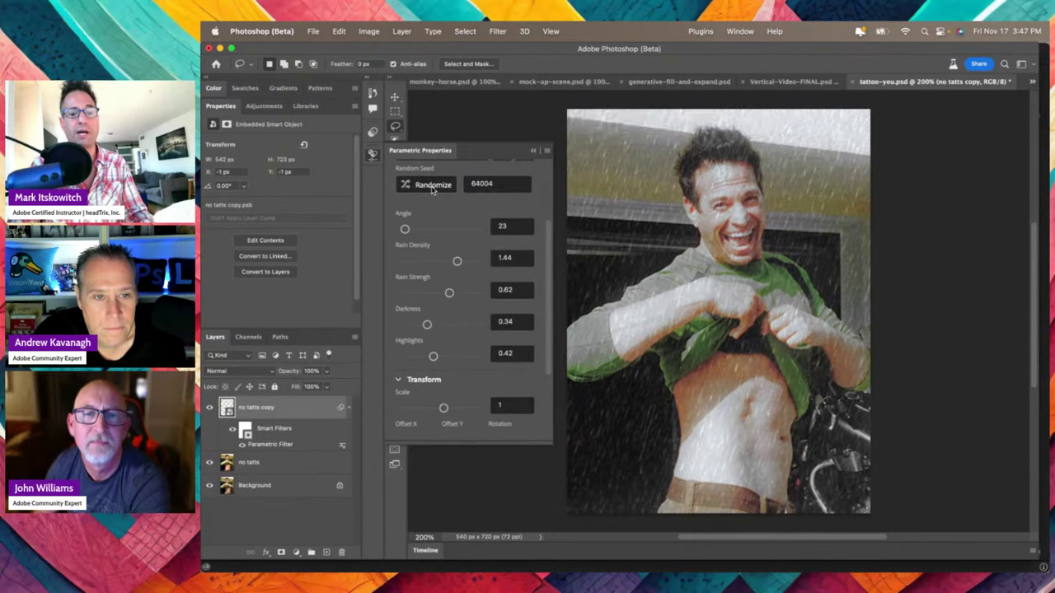
left_click(431, 186)
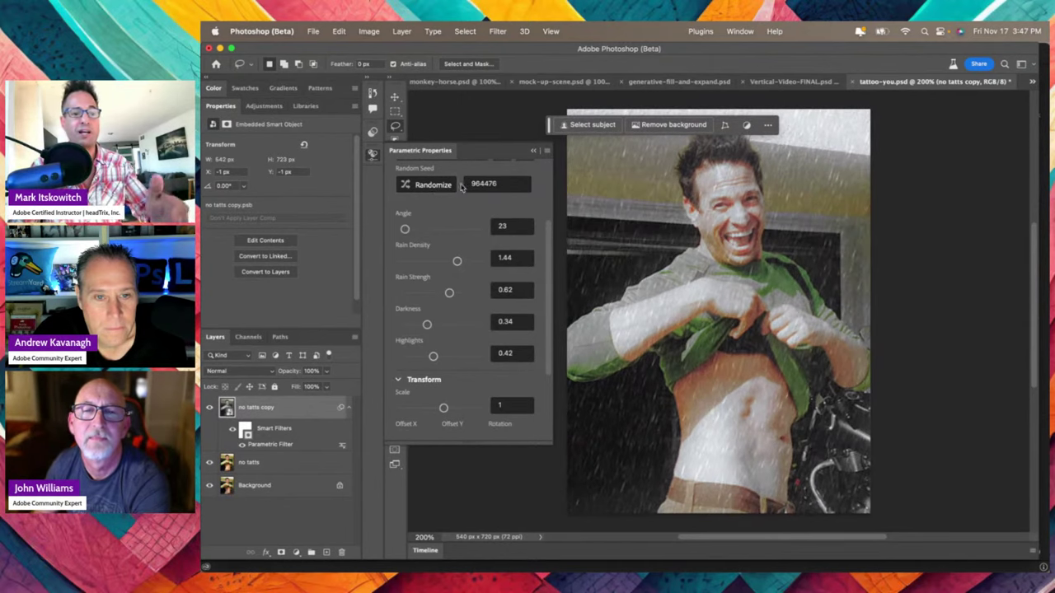
left_click_drag(505, 183, 418, 171)
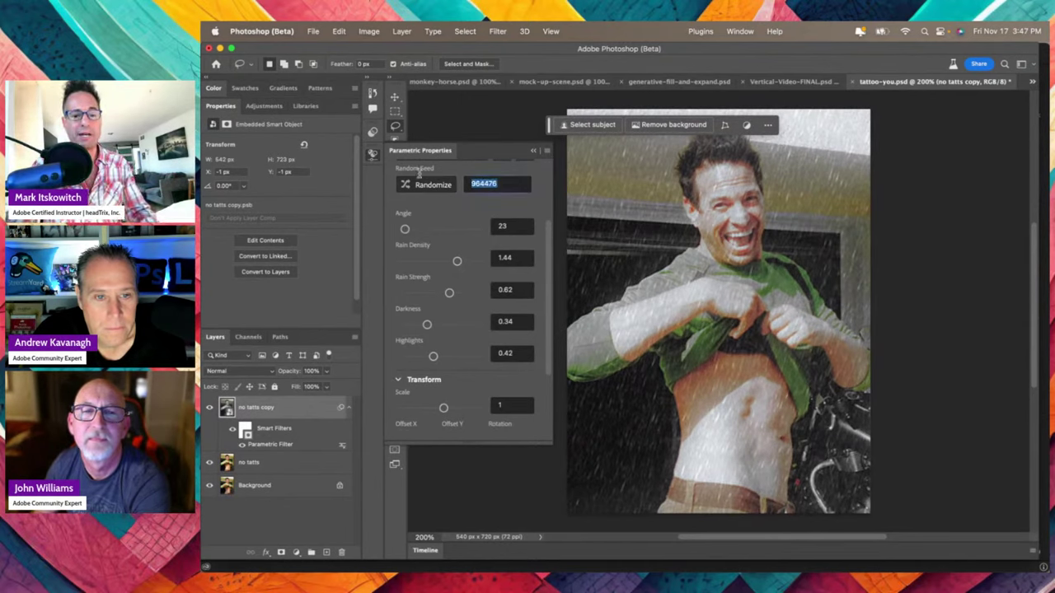
type("323673")
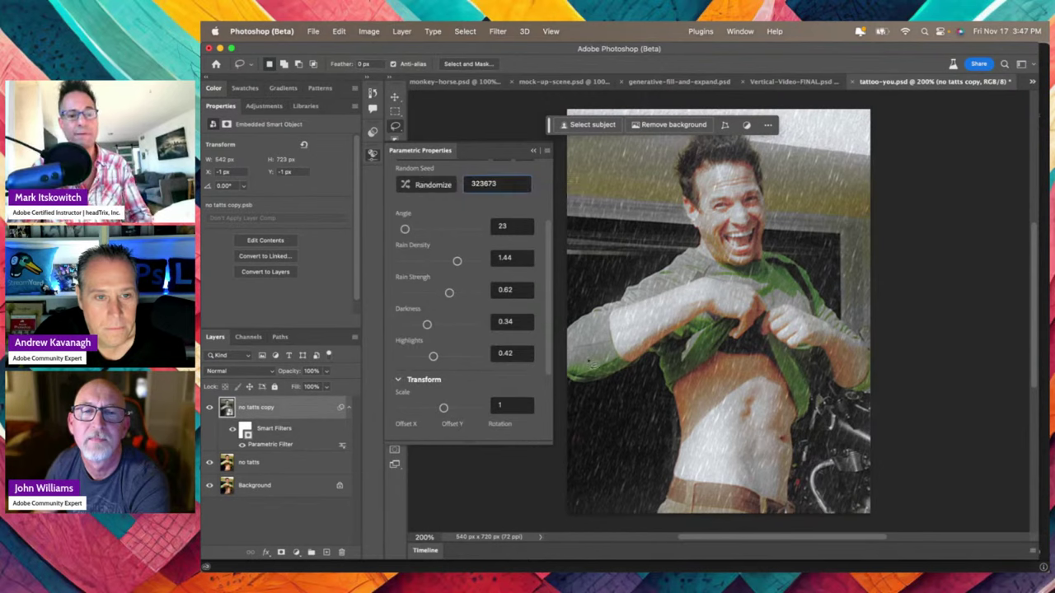
key("Return")
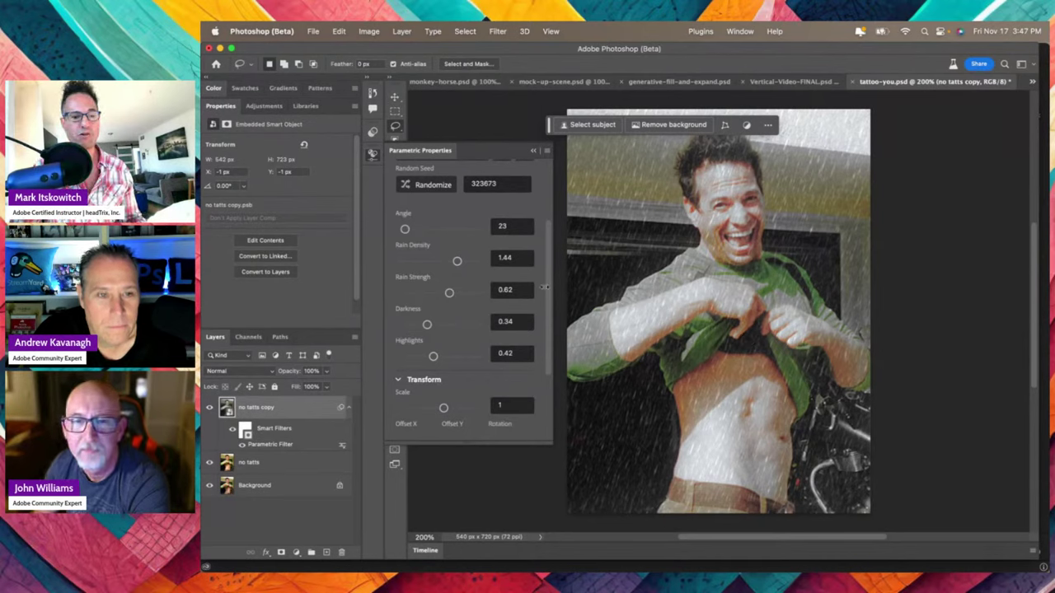
Swap the rain for the Oil Paint parametric filter, starting at Fine Details 0.5
left_click(533, 152)
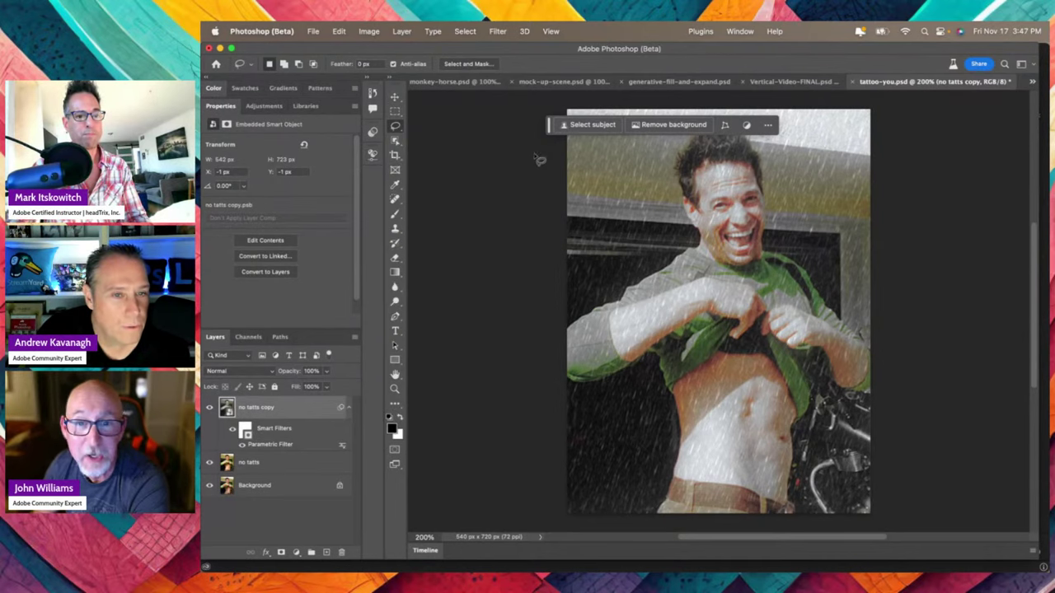
left_click(372, 135)
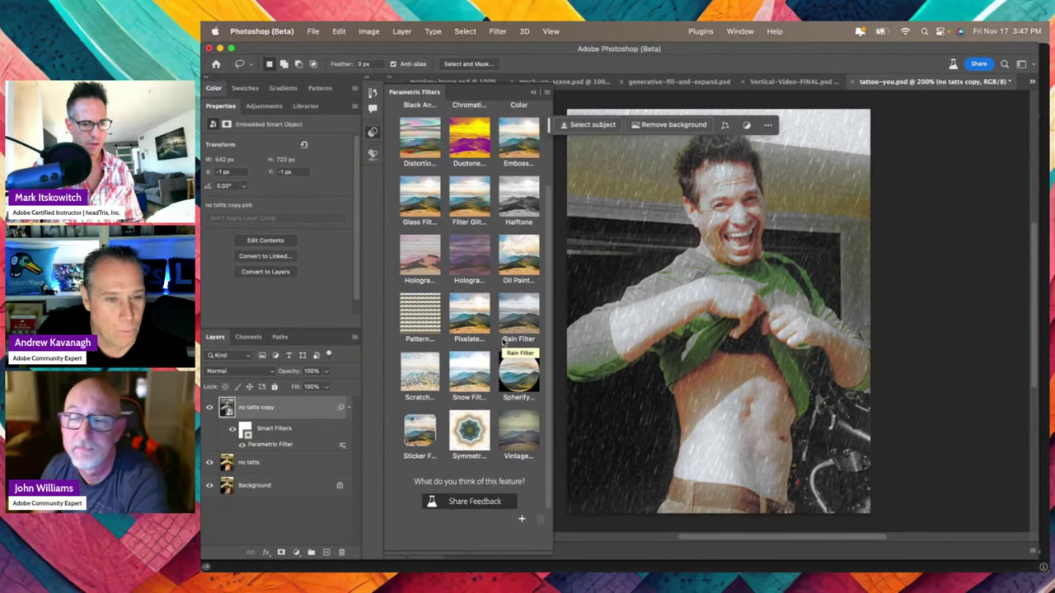
scroll(504, 342, "up", 3)
scroll(548, 327, "up", 1)
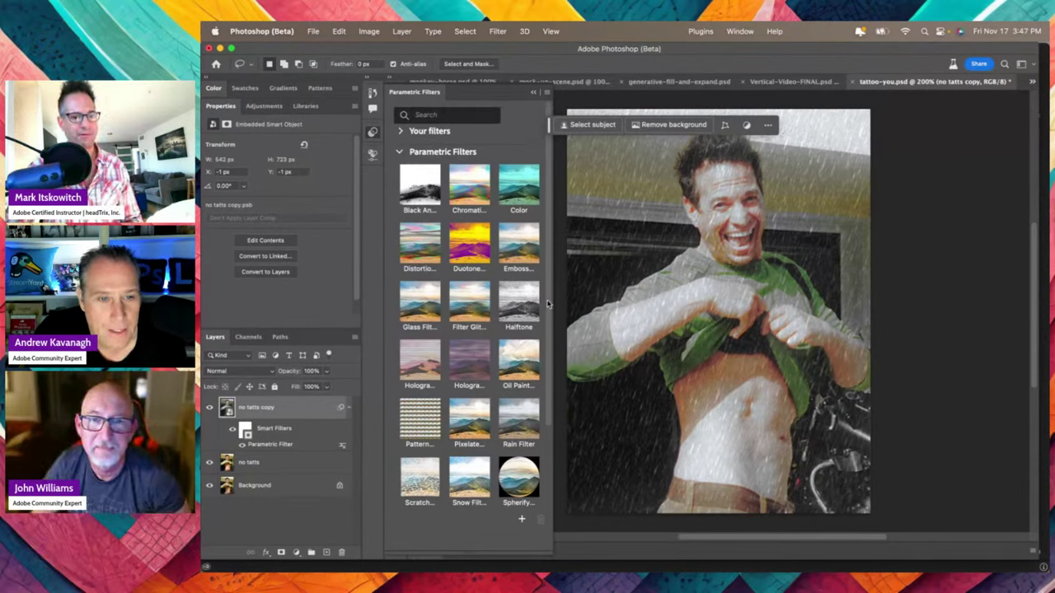
left_click(519, 360)
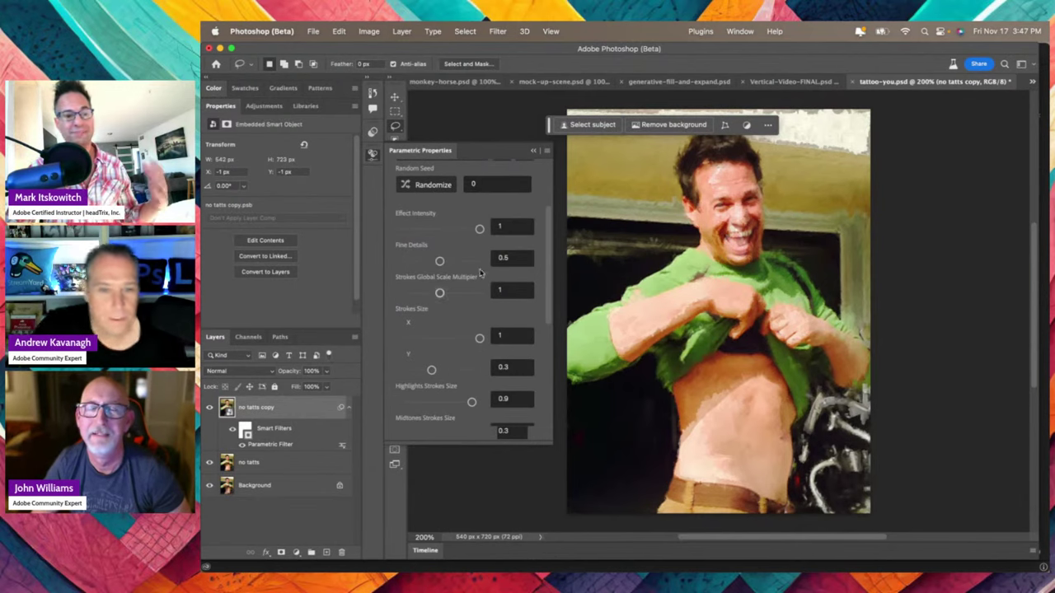
Randomize the oil-paint strokes and apply the Sketch preset
left_click(434, 185)
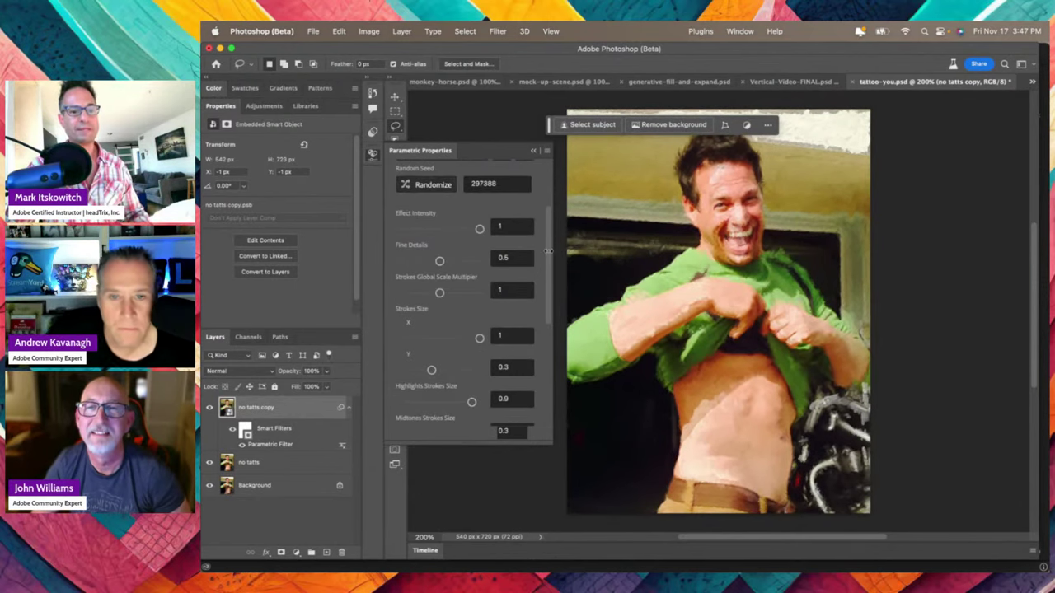
scroll(547, 235, "up", 2)
left_click(476, 208)
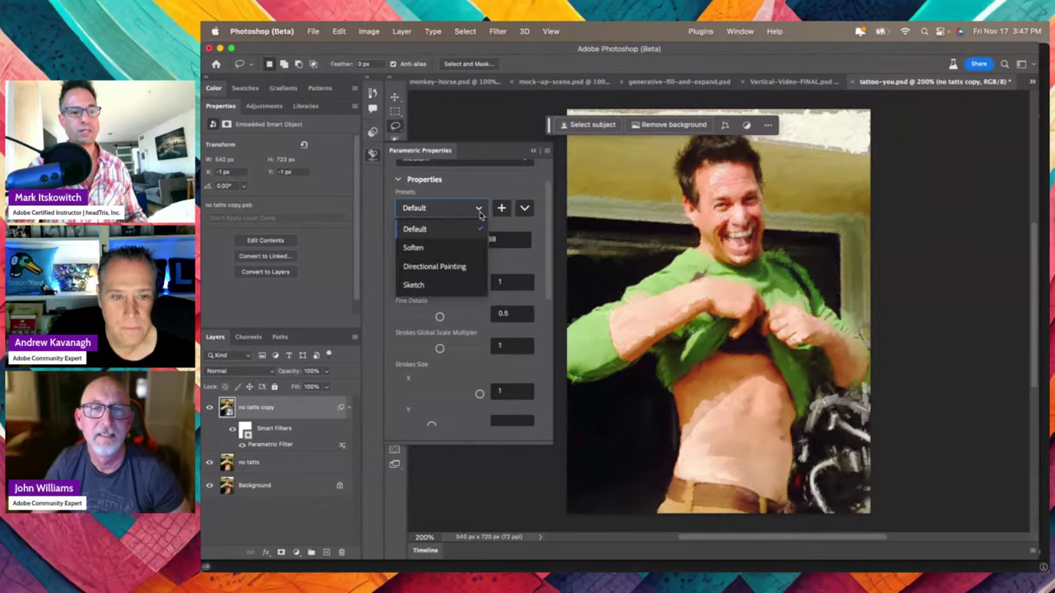
left_click(451, 284)
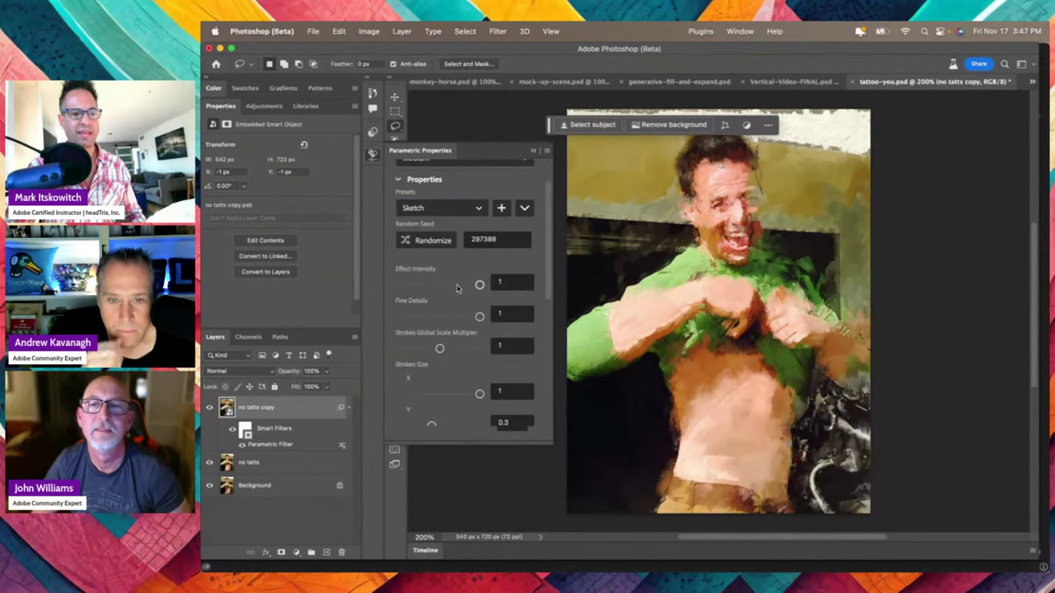
Set effect intensity 0.68, fine details 0.57 and highlight strokes 0.71, then close the settings
left_click_drag(480, 286, 445, 316)
scroll(519, 313, "down", 4)
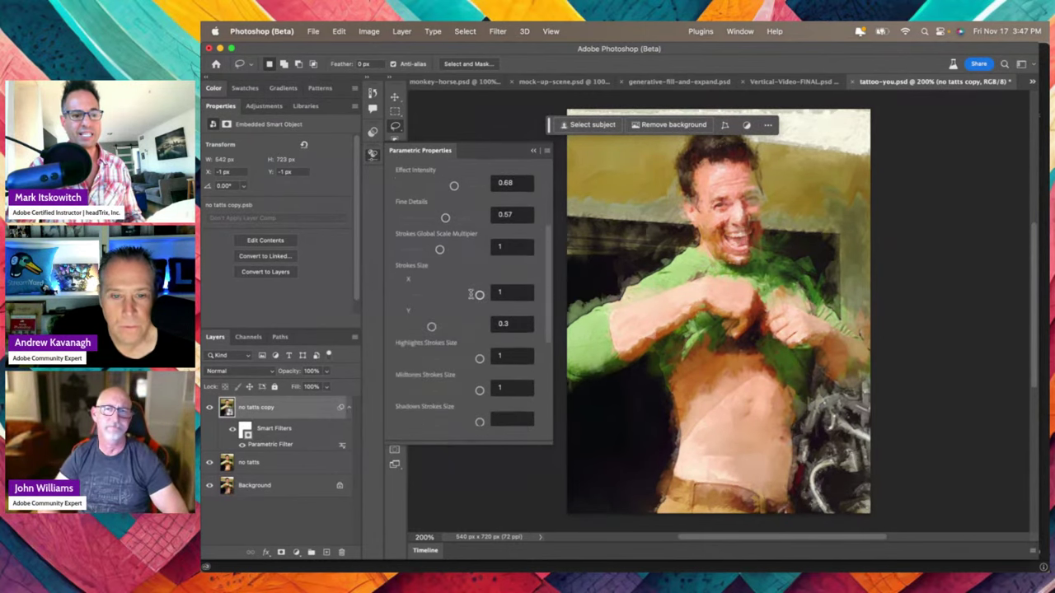
left_click_drag(476, 359, 457, 359)
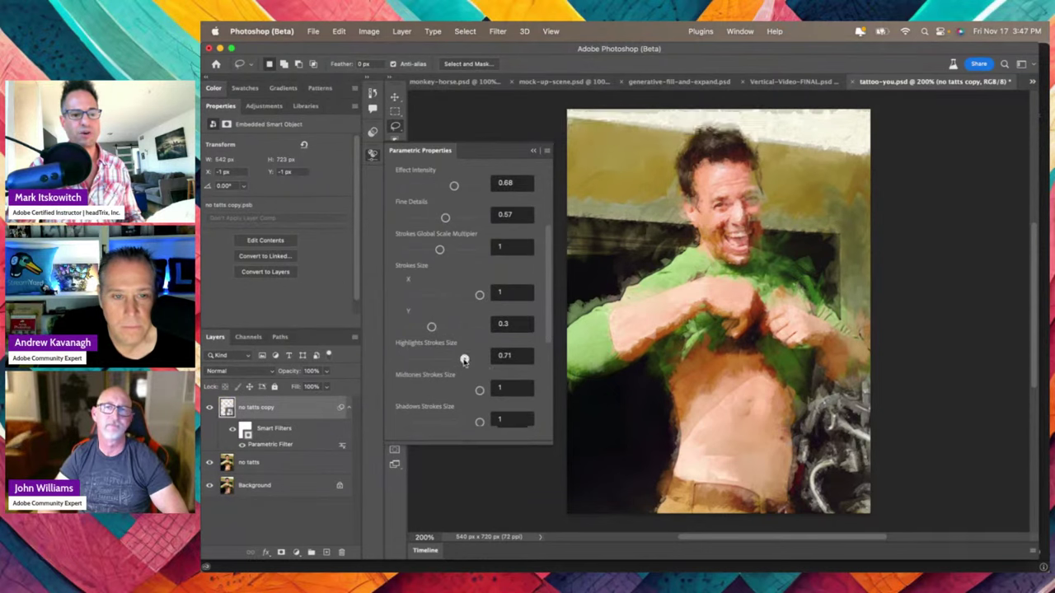
scroll(548, 324, "down", 6)
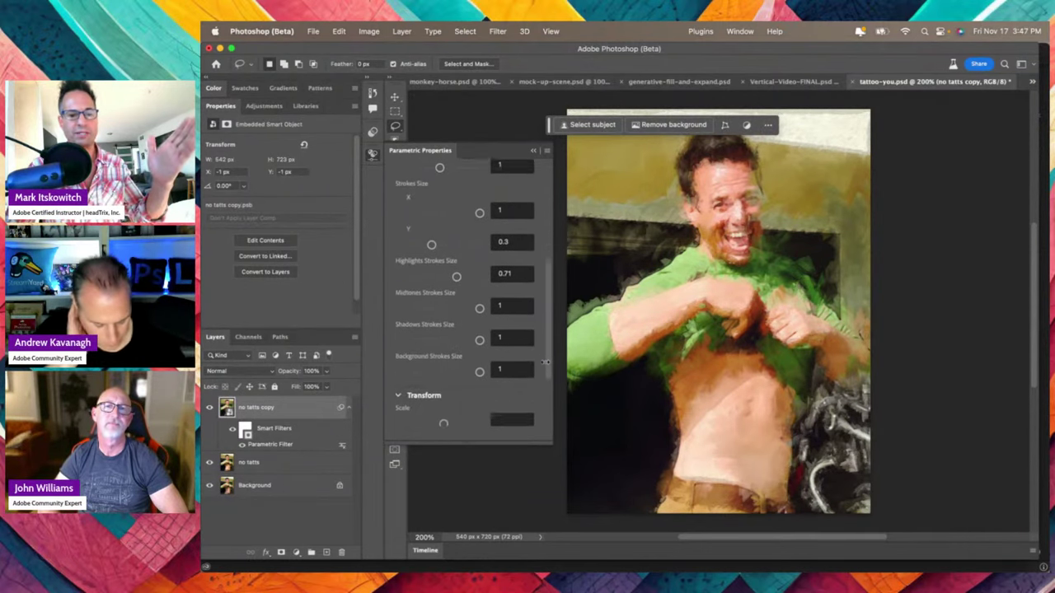
scroll(552, 320, "up", 6)
left_click_drag(552, 317, 550, 241)
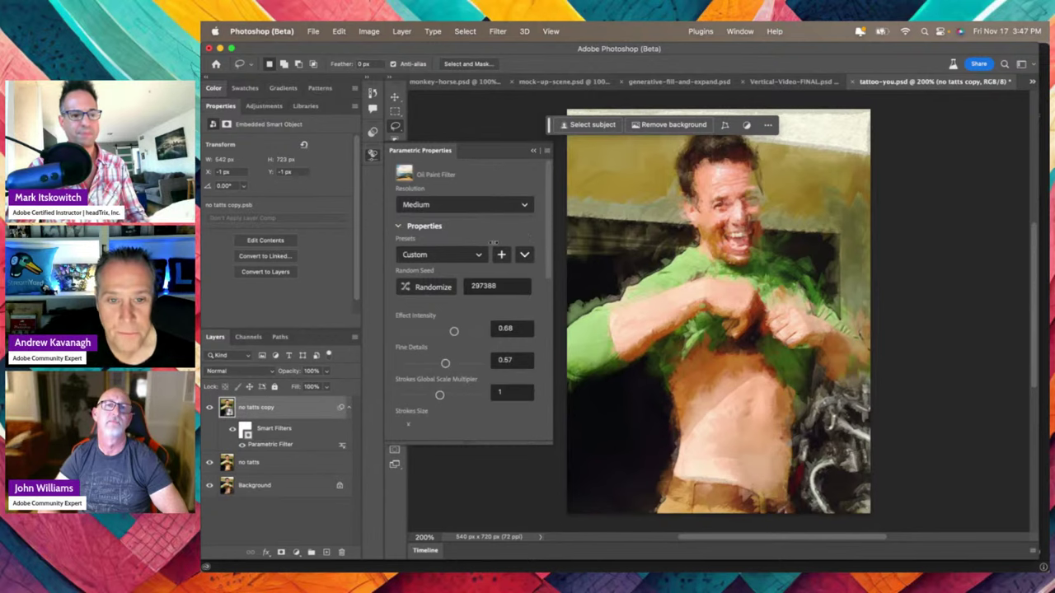
left_click(534, 152)
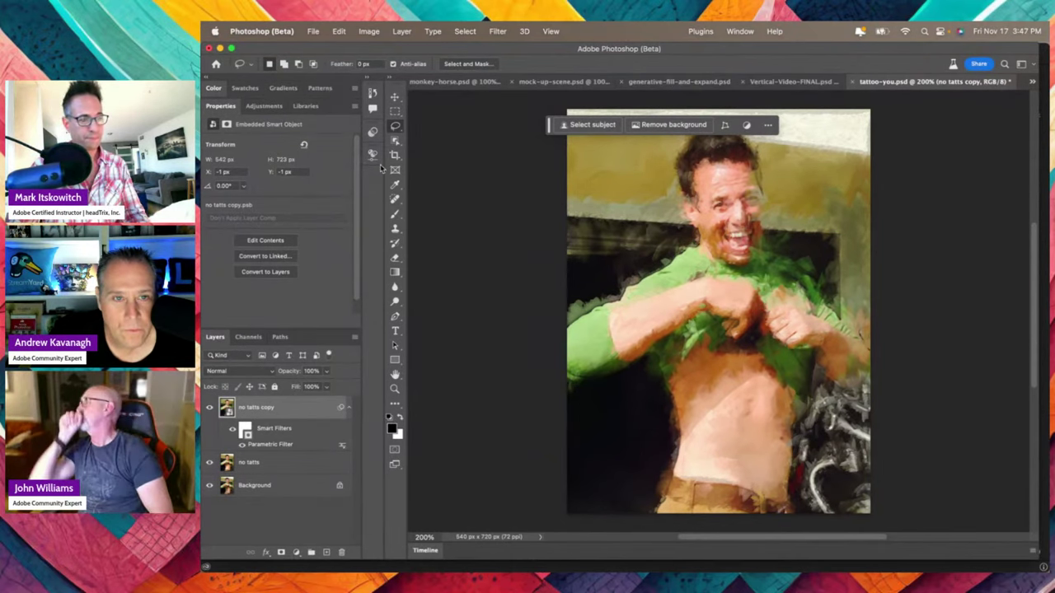
Reapply Oil Paint and experiment with its Scale and Midtones Strokes Size sliders
left_click(372, 132)
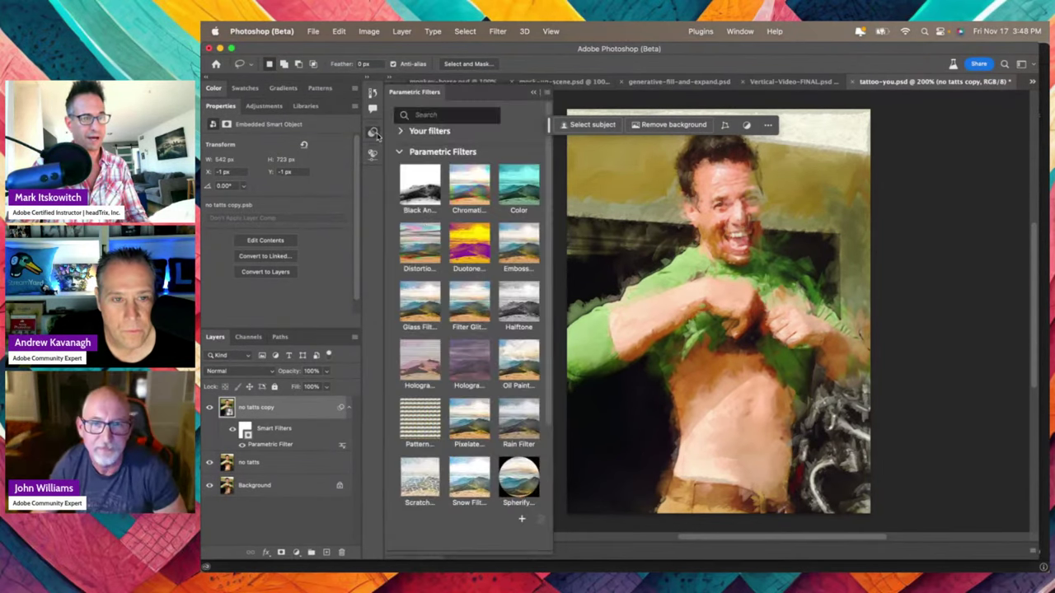
scroll(544, 355, "down", 4)
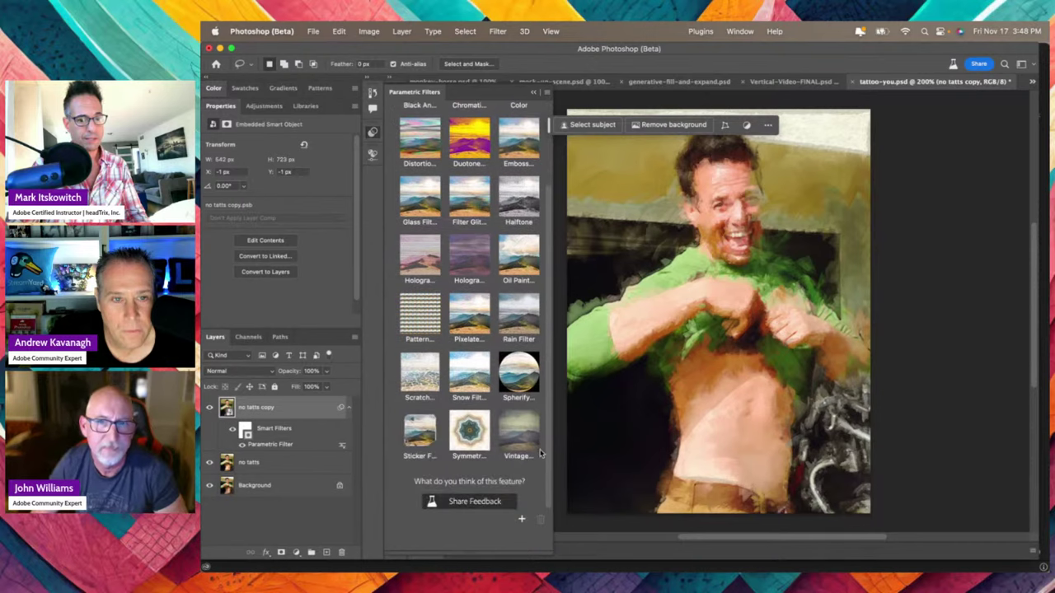
left_click(518, 260)
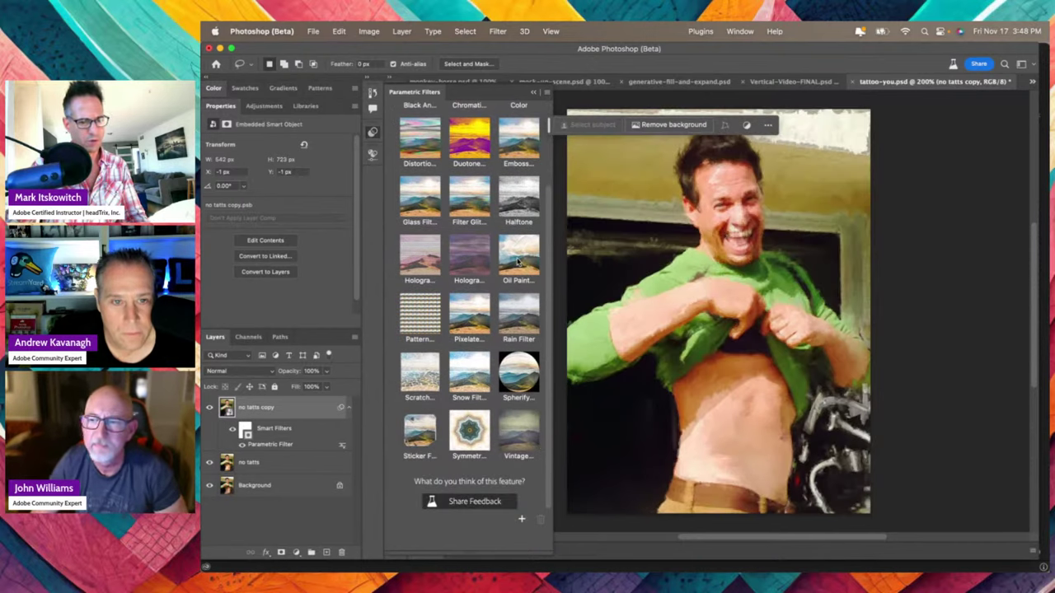
left_click(372, 155)
left_click_drag(549, 258, 551, 426)
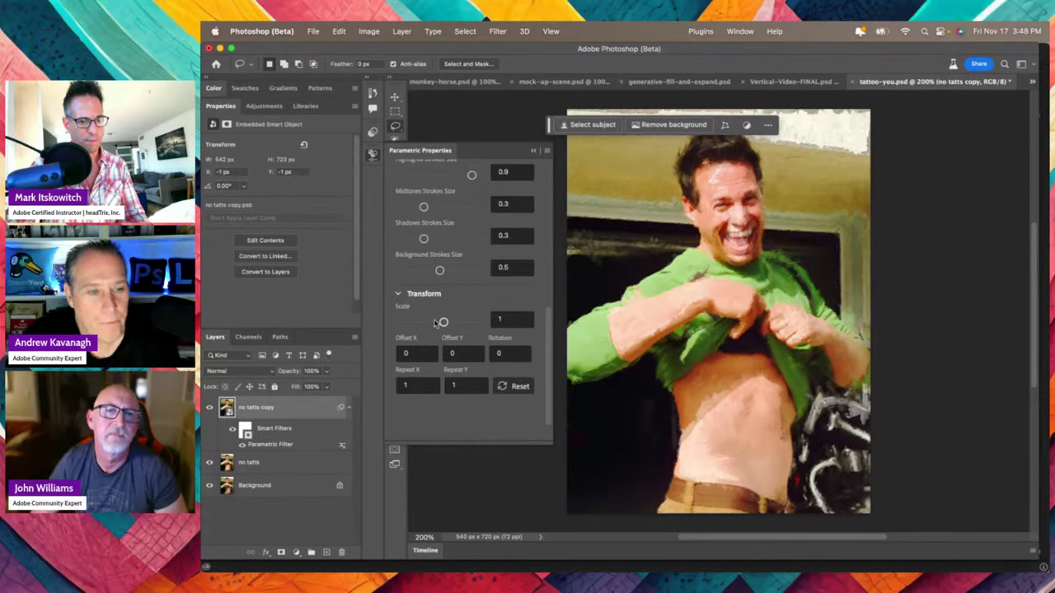
left_click_drag(440, 322, 440, 323)
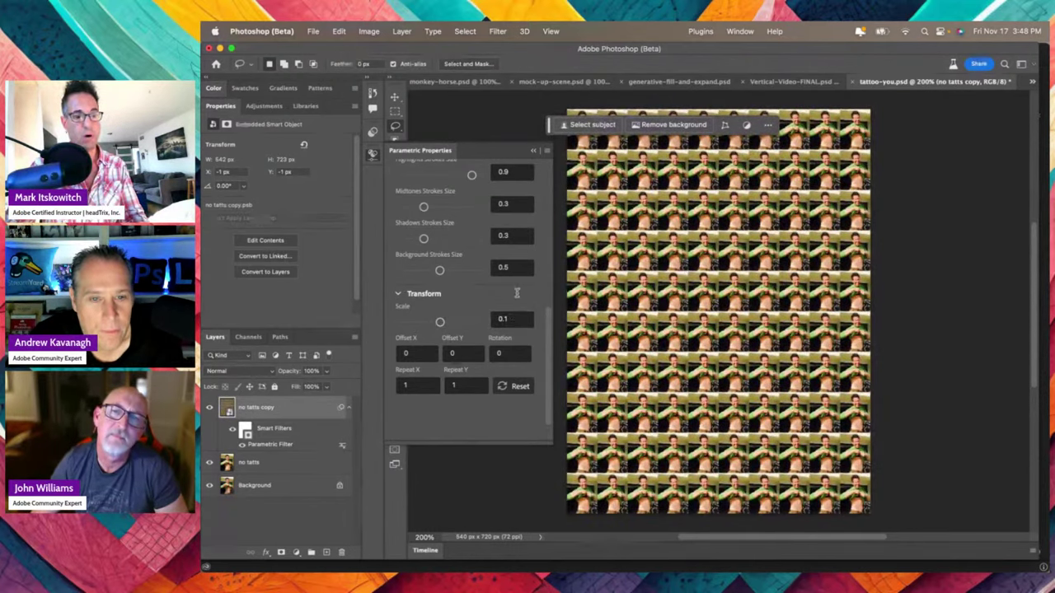
left_click_drag(424, 206, 434, 209)
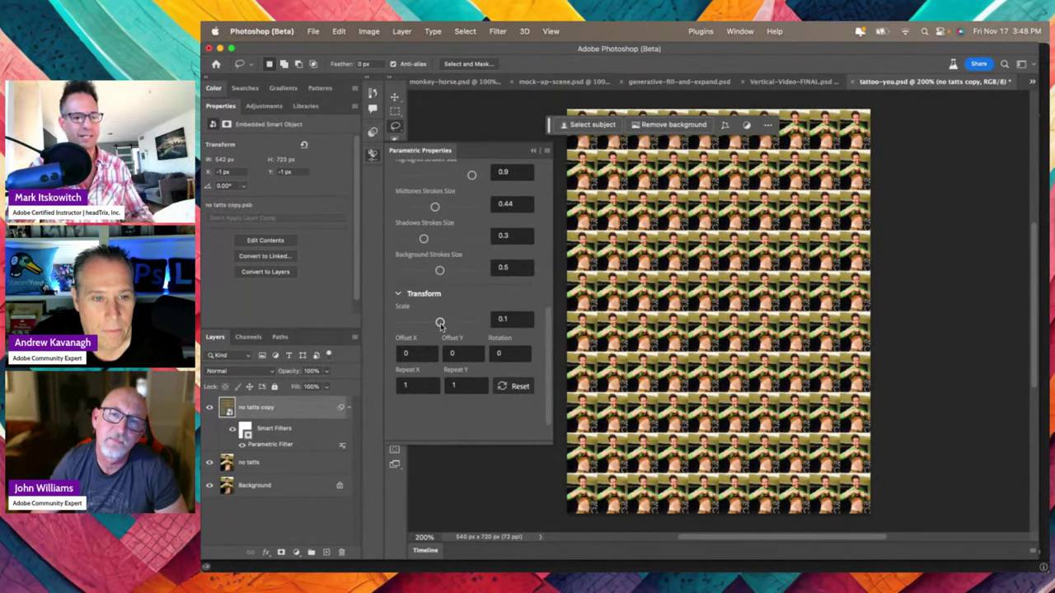
mouse_move(441, 324)
left_mouse_down()
mouse_move(456, 325)
mouse_move(446, 322)
left_mouse_up()
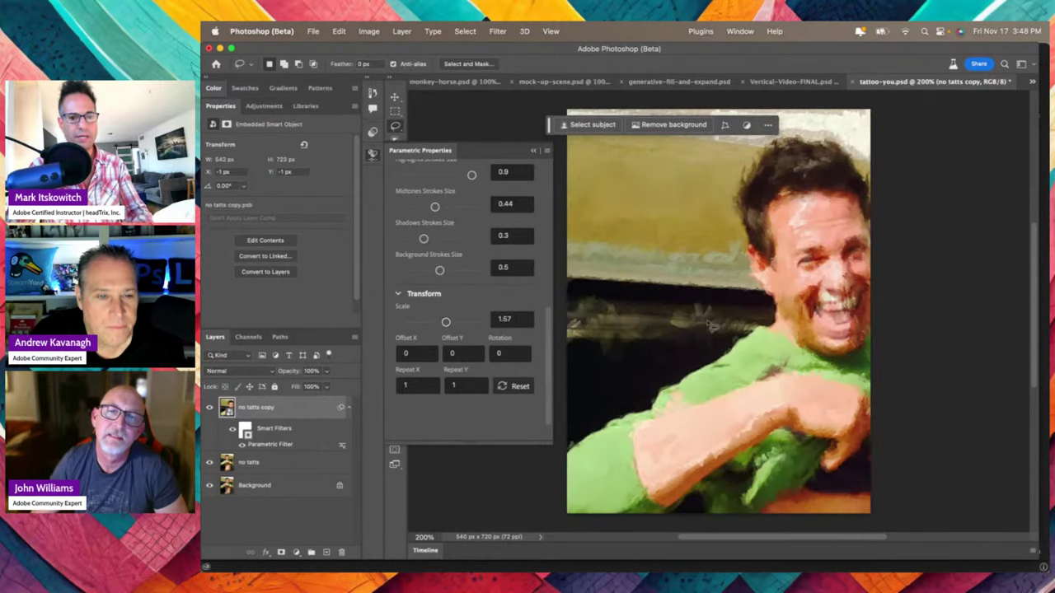
Set oil-paint Scale 1.57, Offset X 25 and Midtones Strokes Size 0.31
left_click(520, 321)
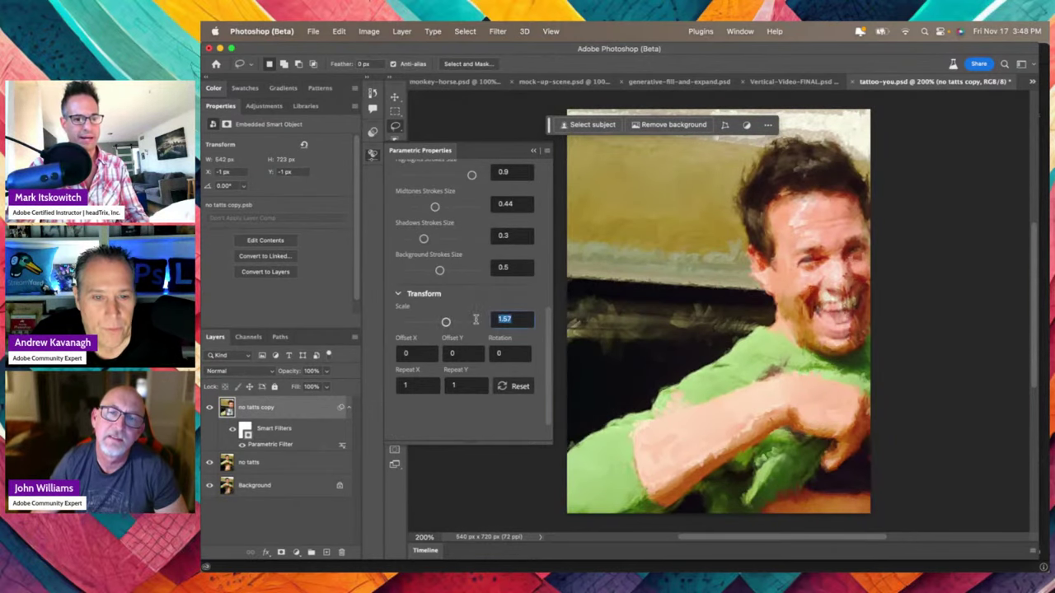
left_click(415, 352)
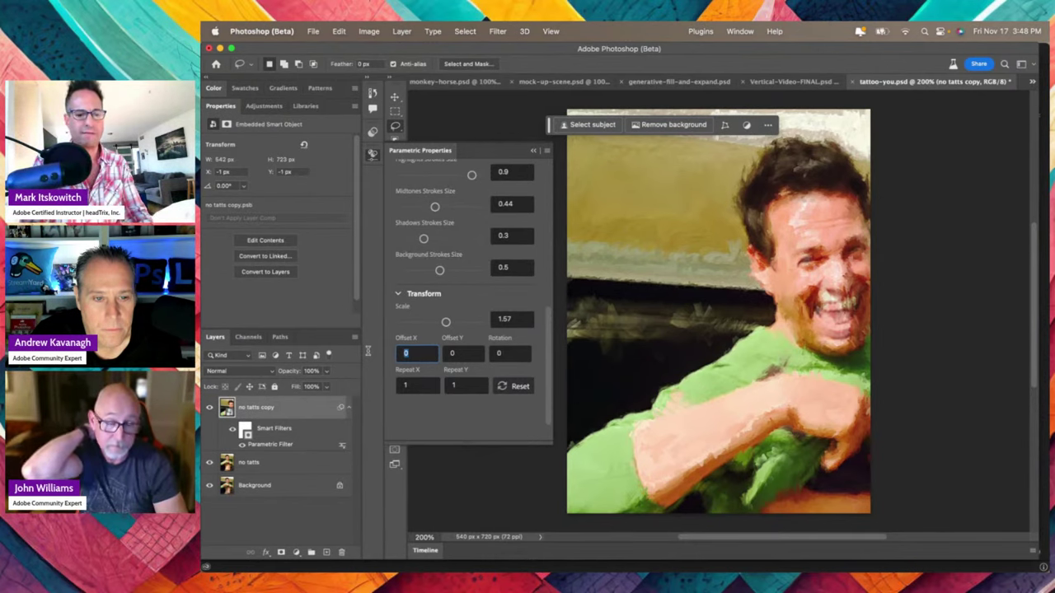
type("20")
key("Return")
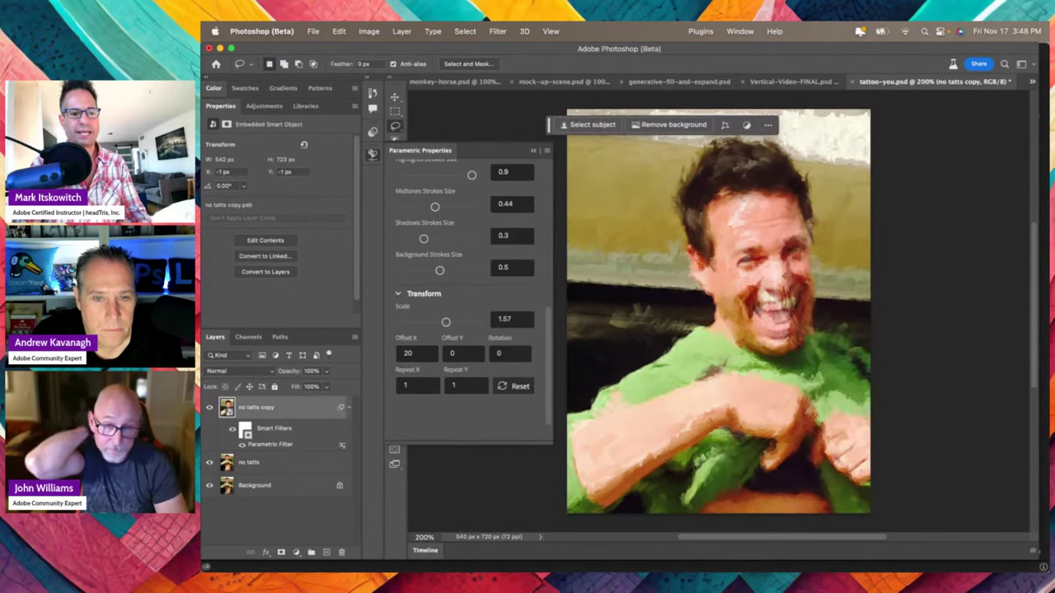
left_click(412, 353)
type("2")
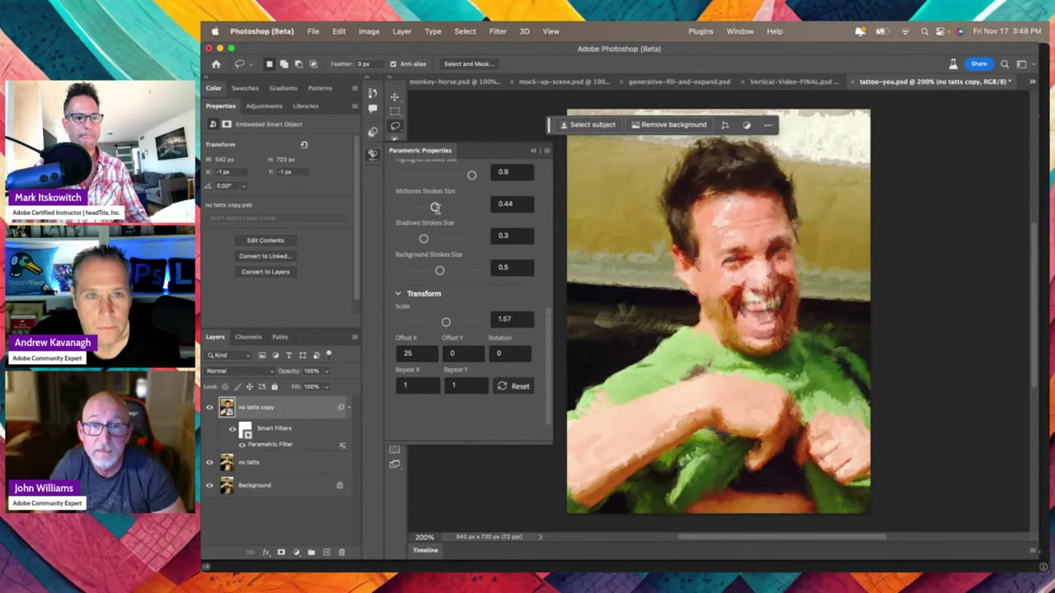
left_click_drag(435, 207, 426, 209)
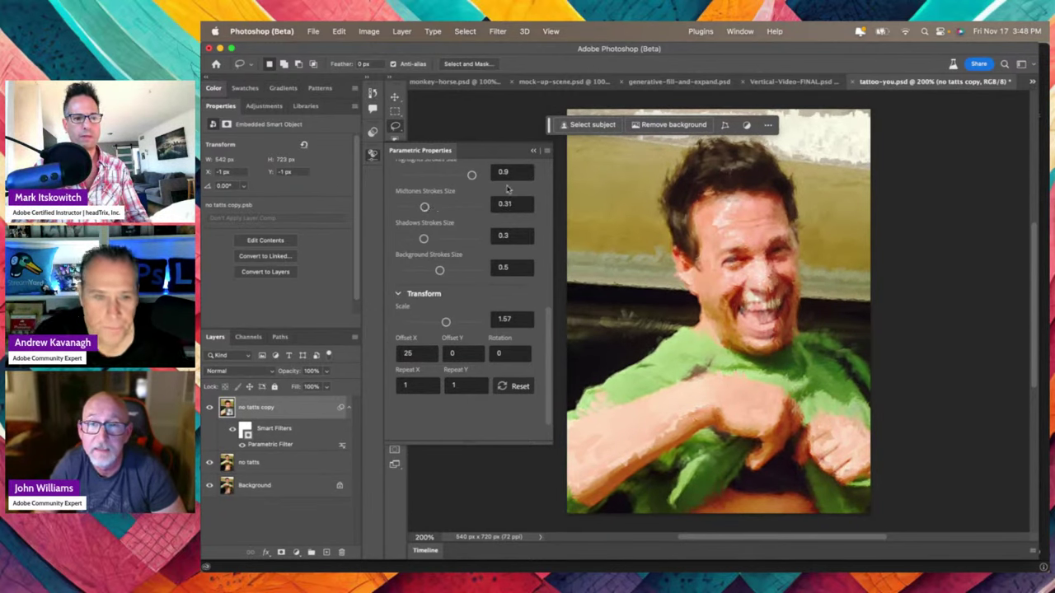
left_click_drag(550, 328, 550, 257)
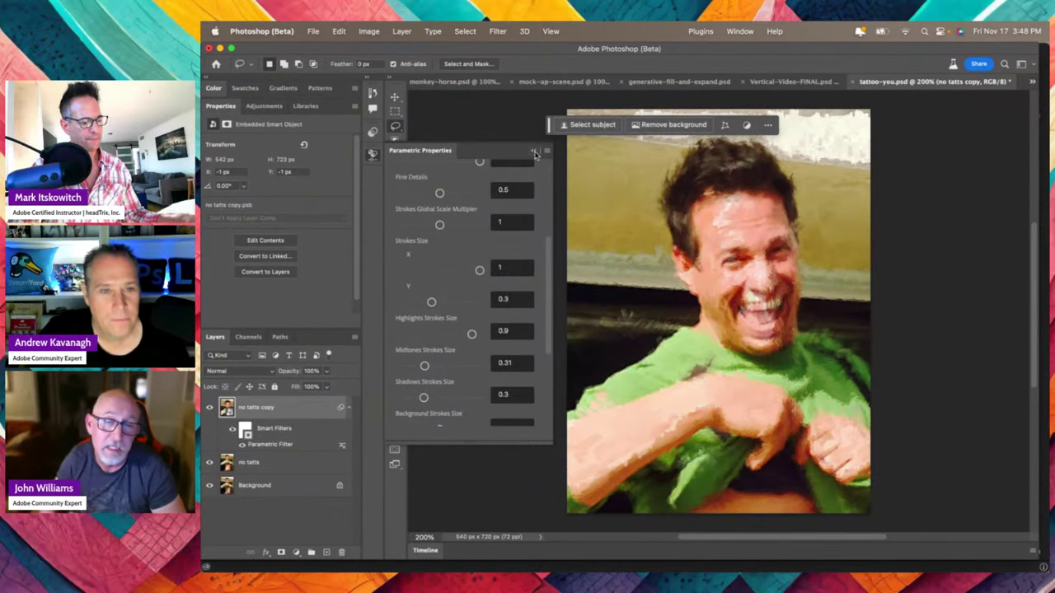
Randomize the oil-paint seed four times, then close the filter settings
left_click(550, 212)
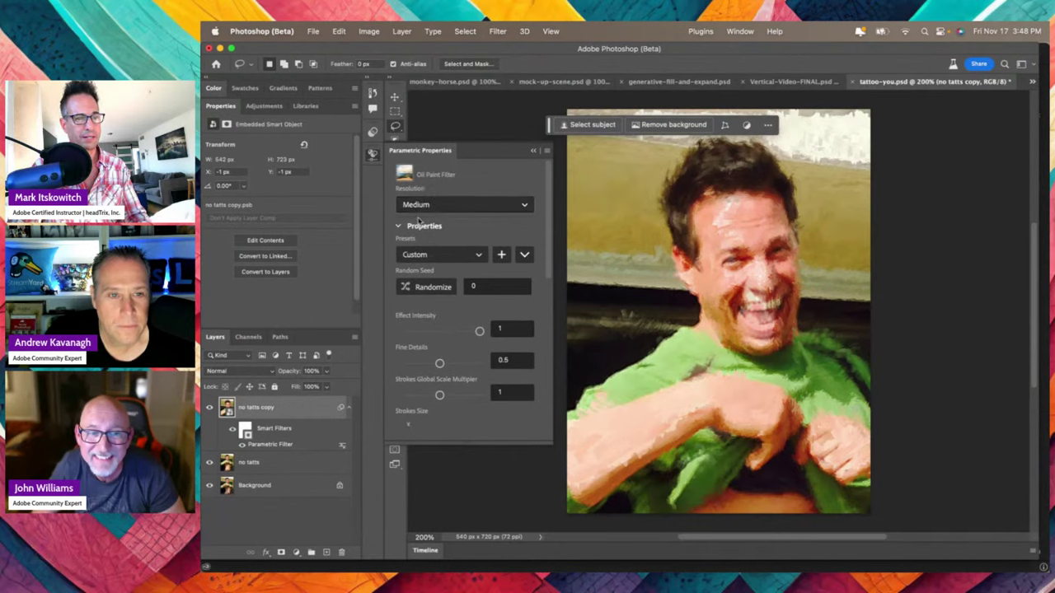
left_click(430, 287)
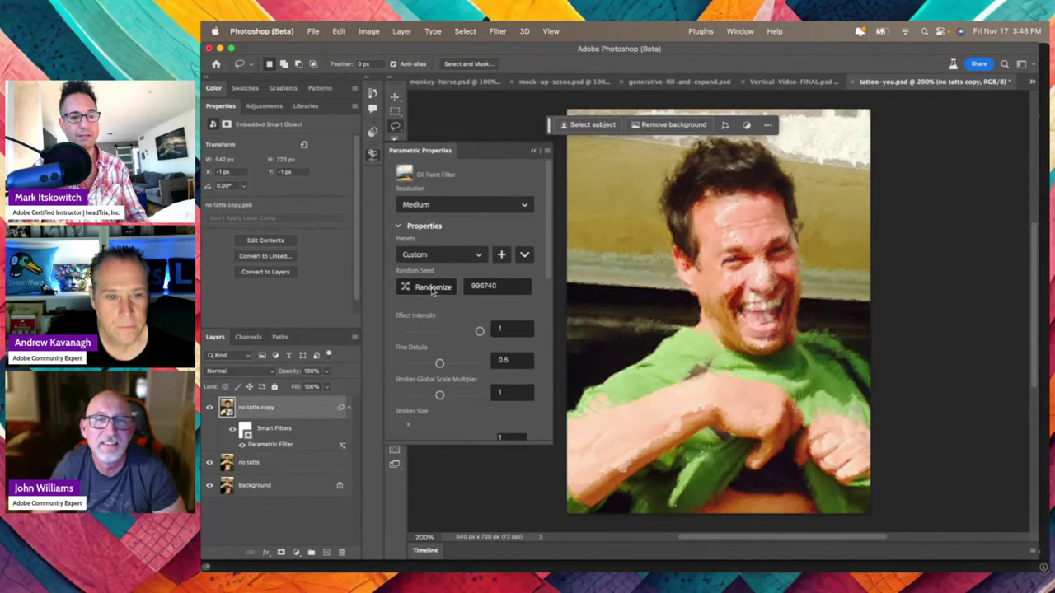
left_click(432, 288)
left_click(433, 288)
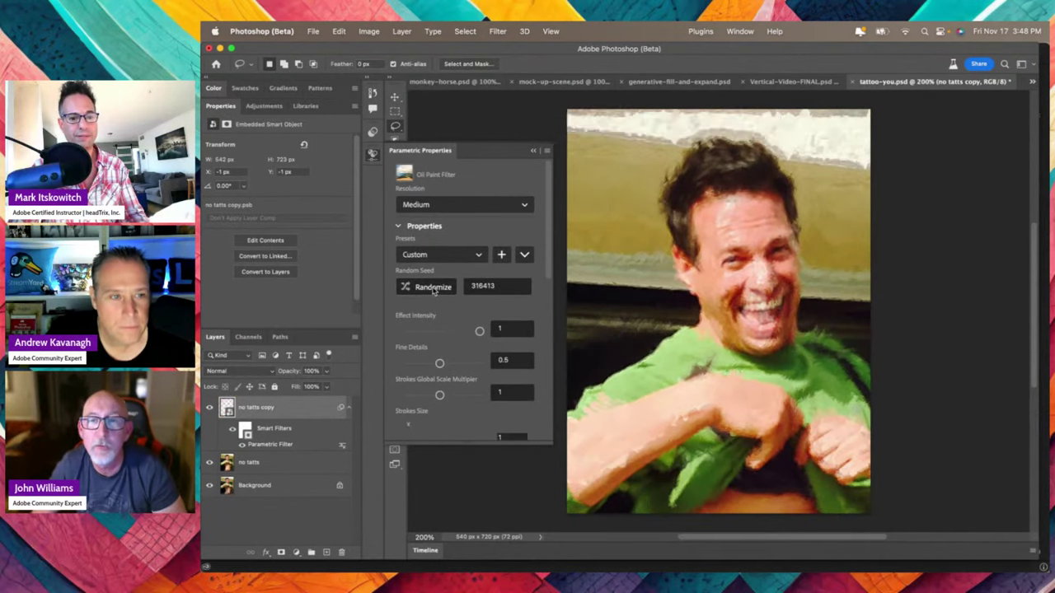
left_click(433, 288)
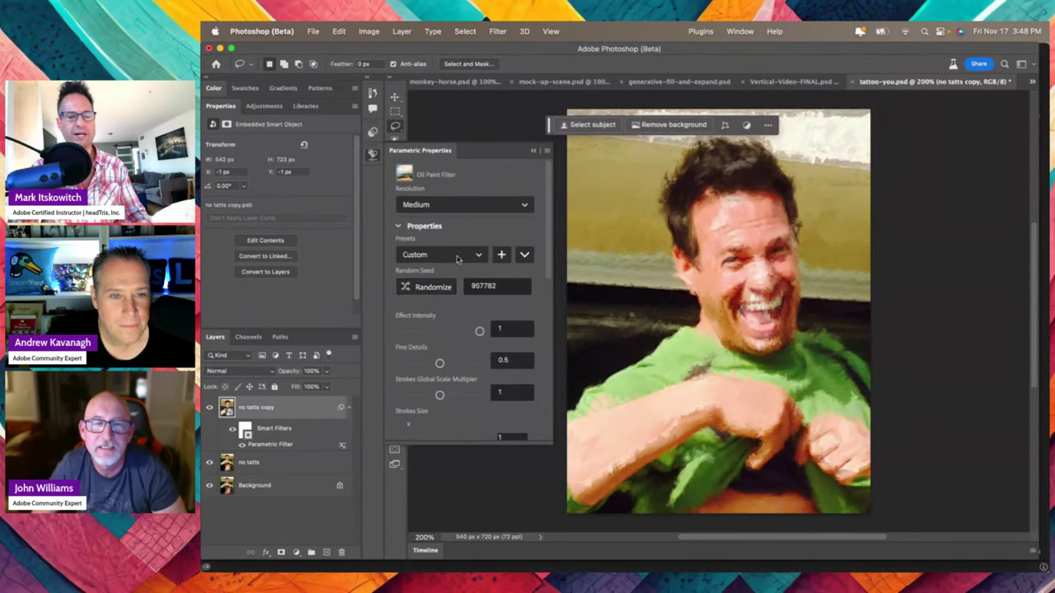
left_click(534, 151)
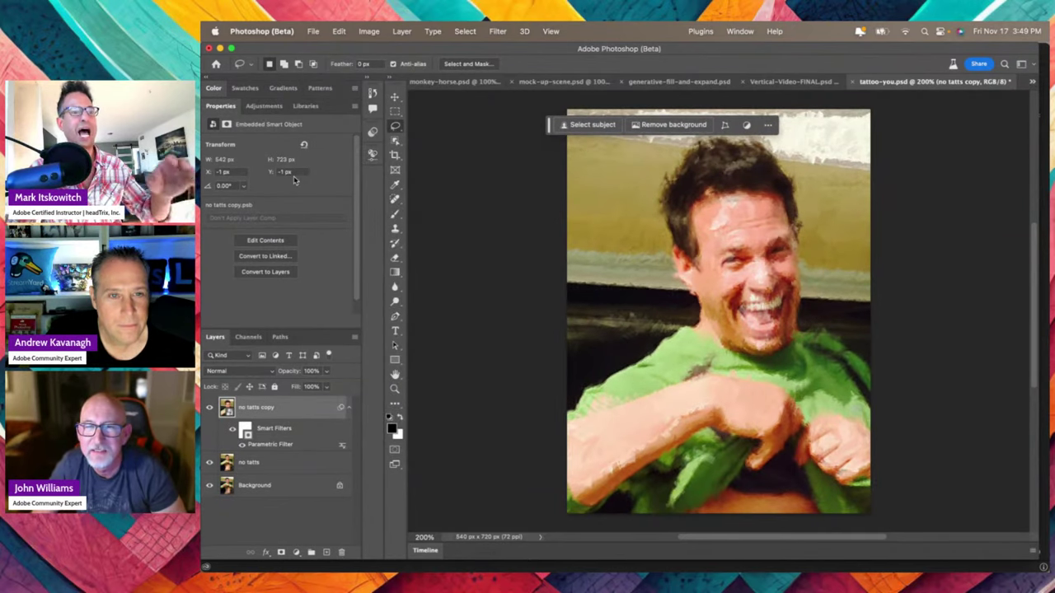
Check the Filter menu without choosing anything, then show the Libraries panel
left_click(498, 31)
left_click(461, 116)
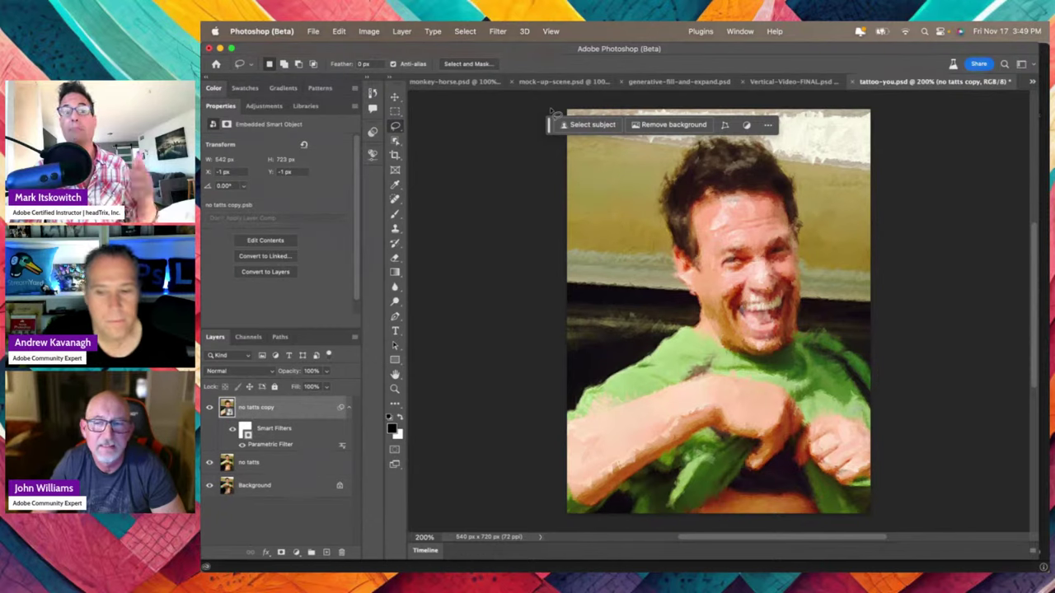
left_click(305, 107)
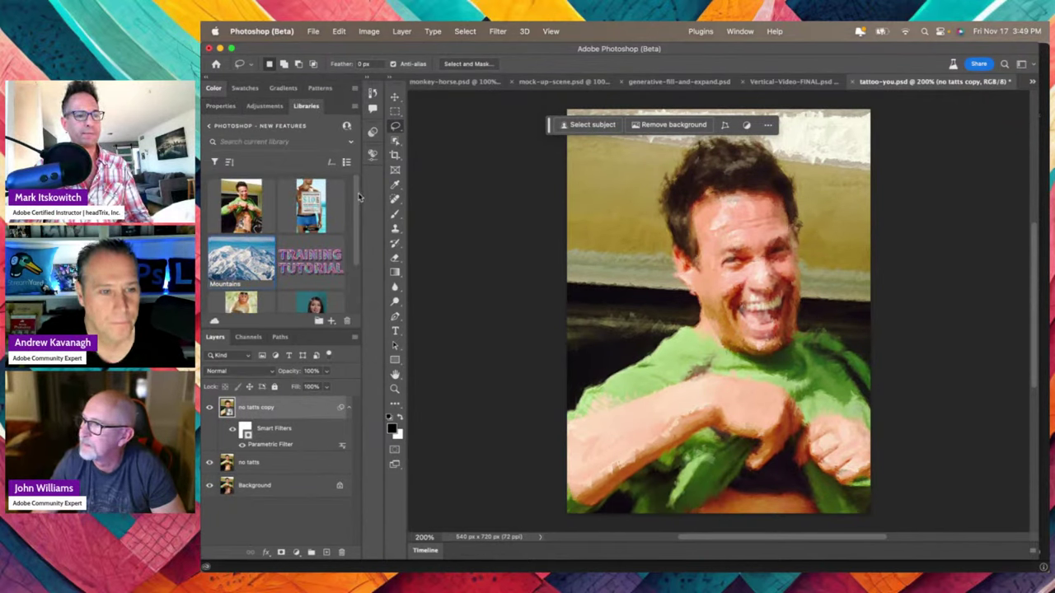
Open model.psd from Libraries; briefly open, then close, Layer0.psd
double_click(317, 213)
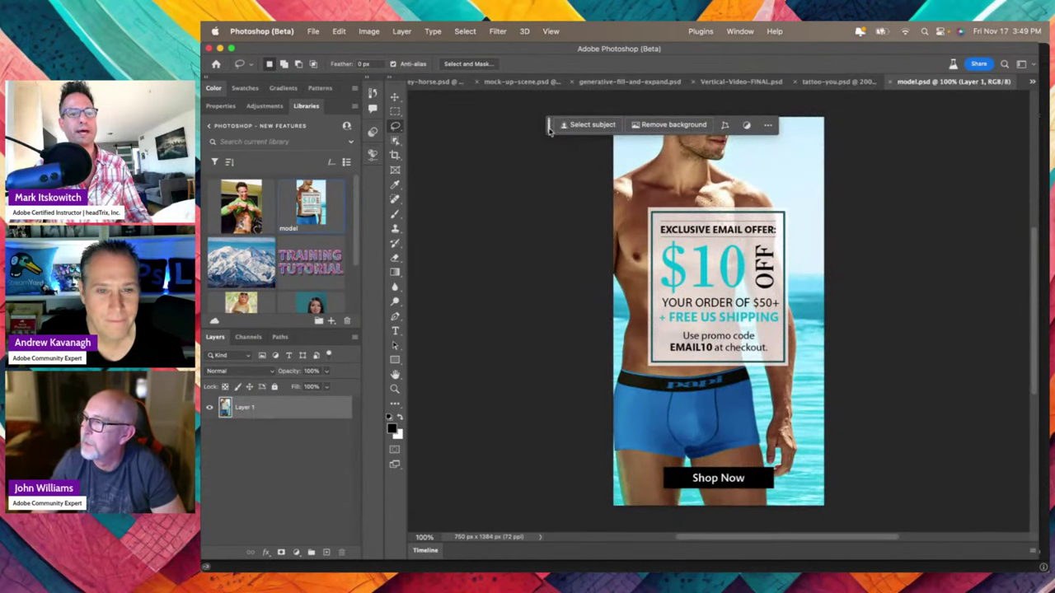
left_click_drag(549, 130, 521, 110)
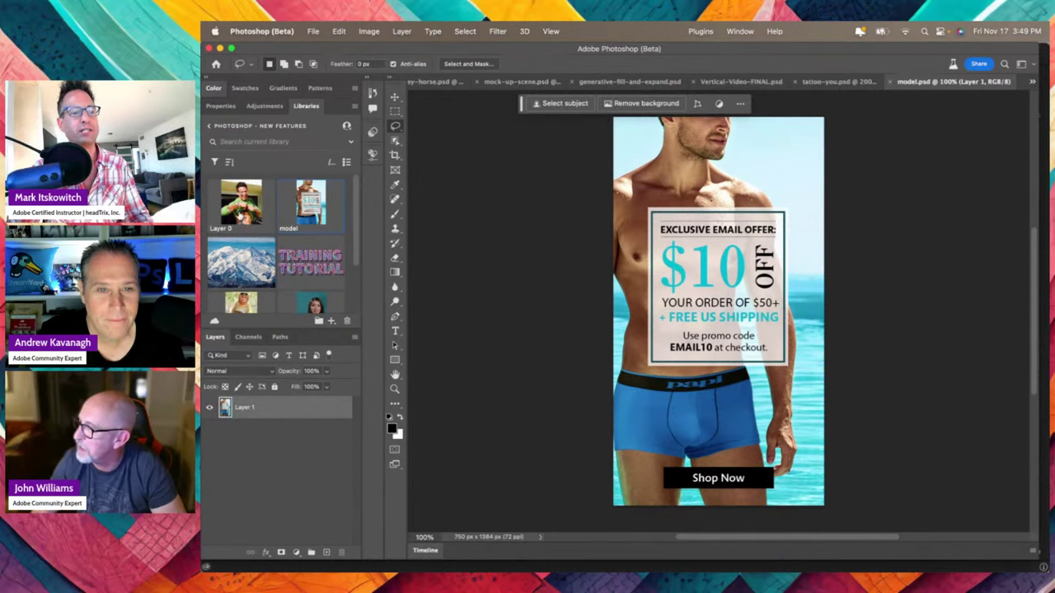
double_click(243, 211)
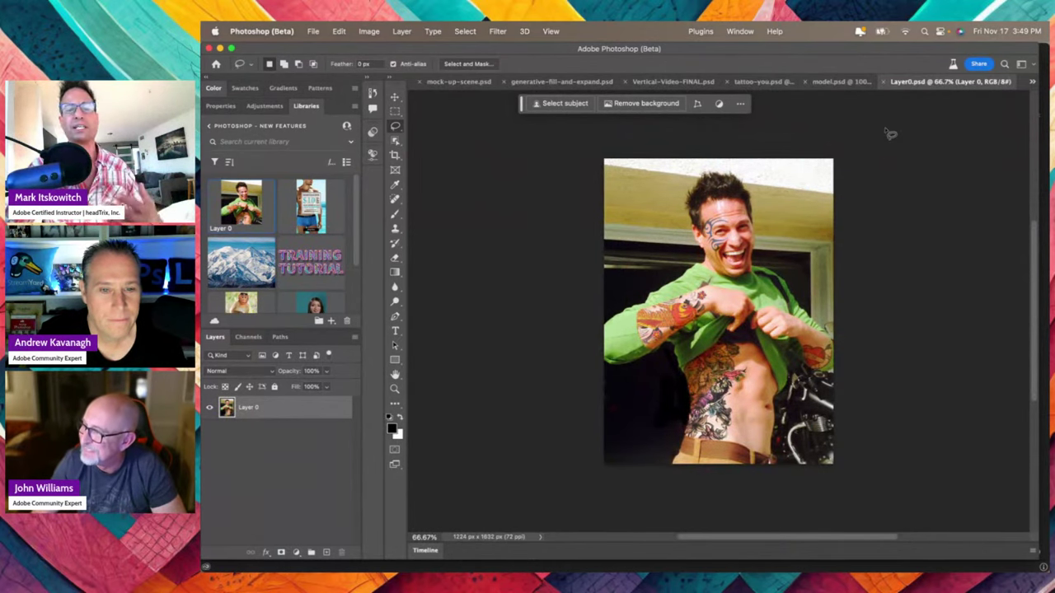
left_click(884, 83)
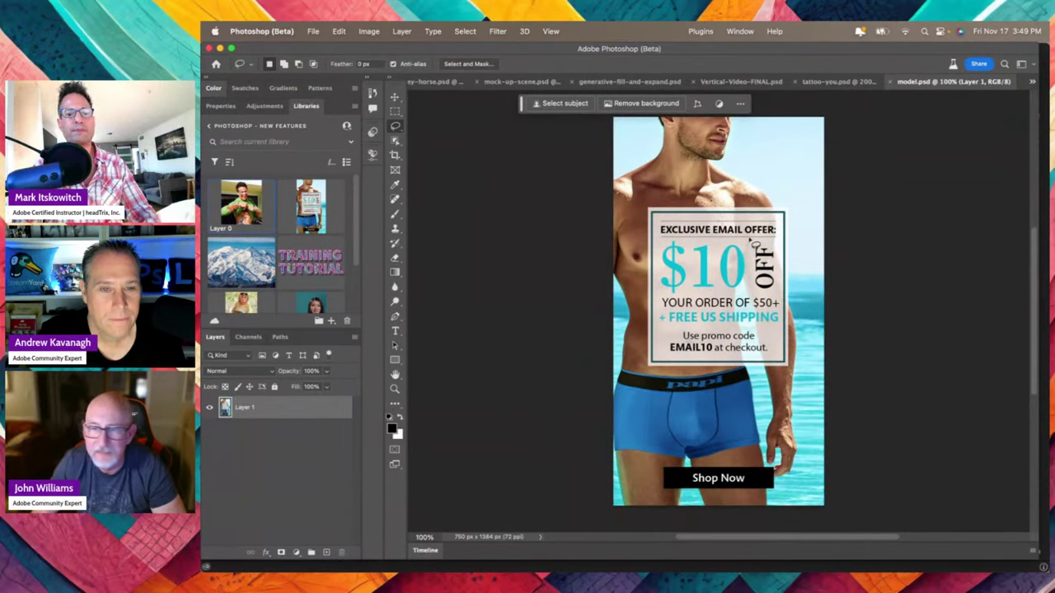
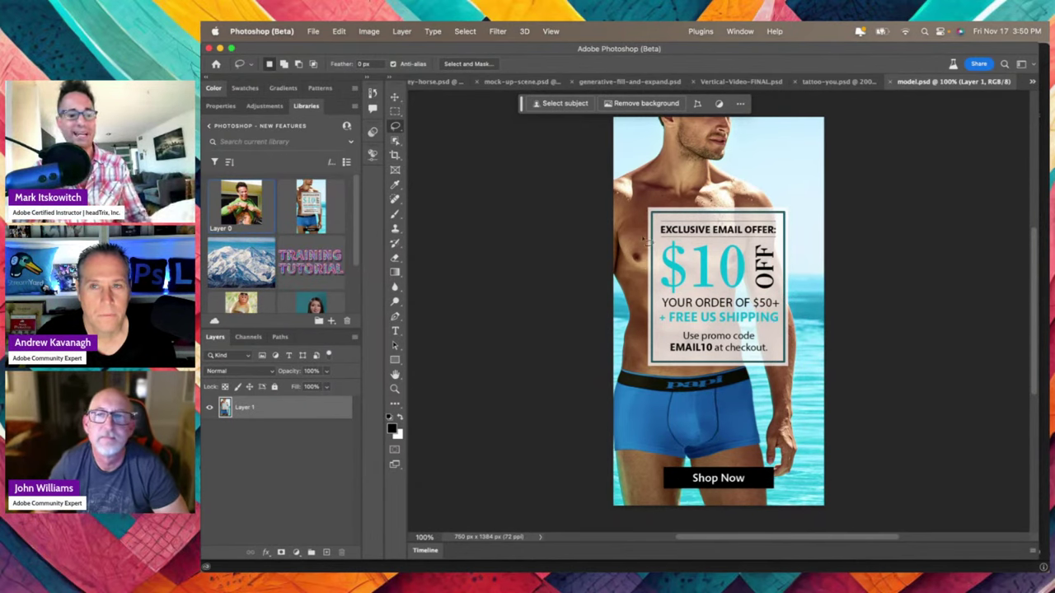
Marquee-select the email offer card and replace it using Generative Fill with an empty prompt
left_click(395, 112)
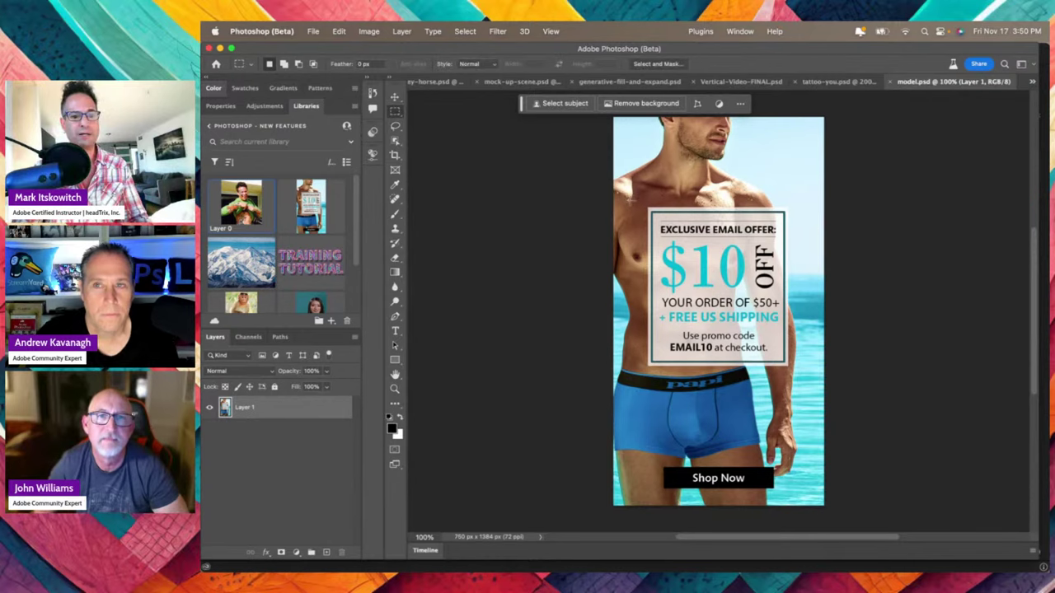
left_click_drag(643, 198, 794, 381)
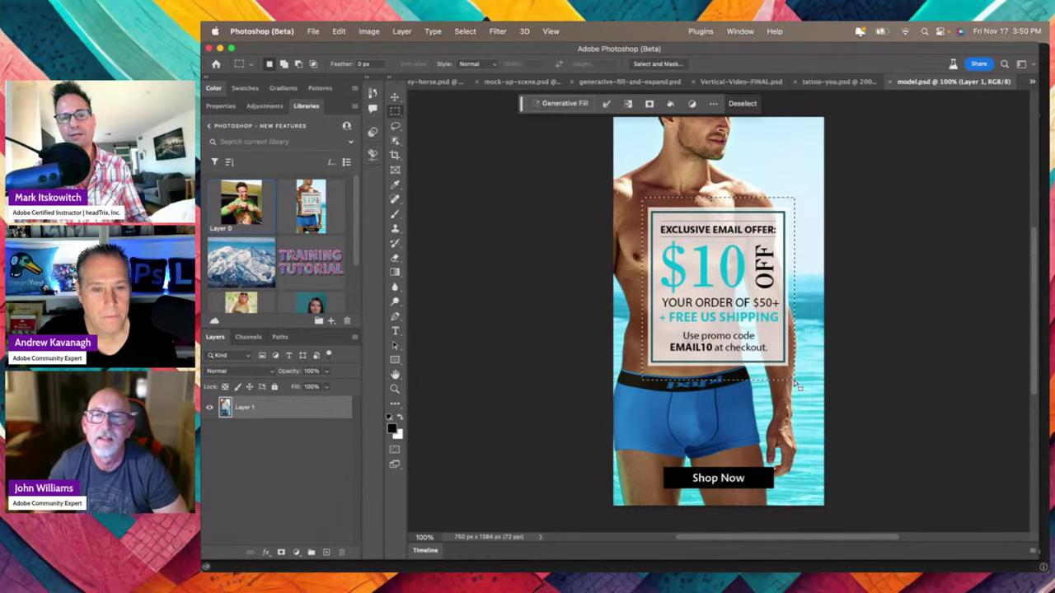
left_click(559, 105)
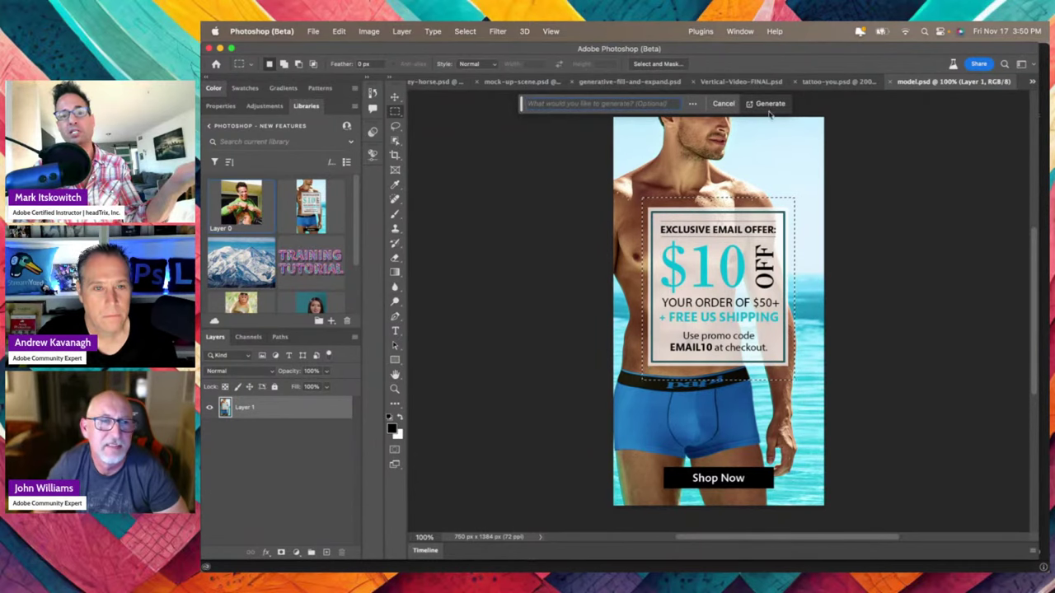
left_click(769, 105)
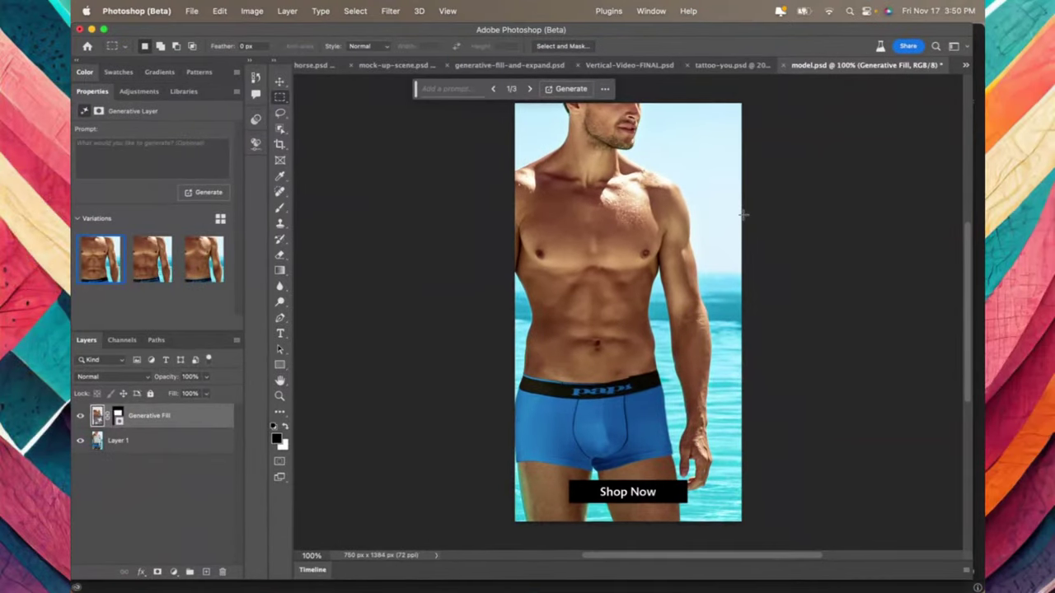
Toggle the generated fill and original photo layers off and on to compare before and after
left_click(81, 416)
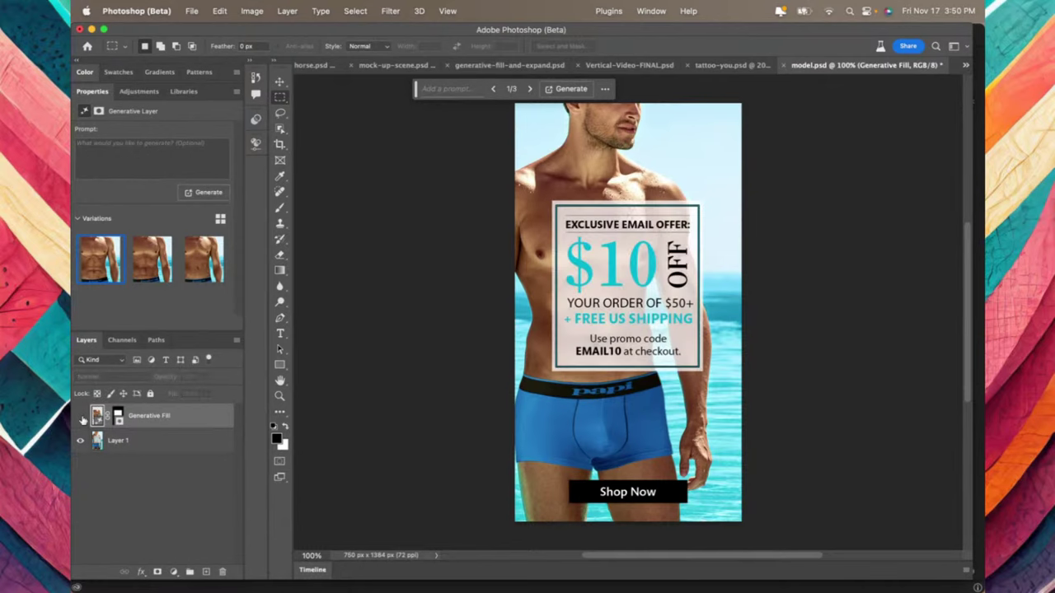
right_click(82, 420)
left_click(99, 397)
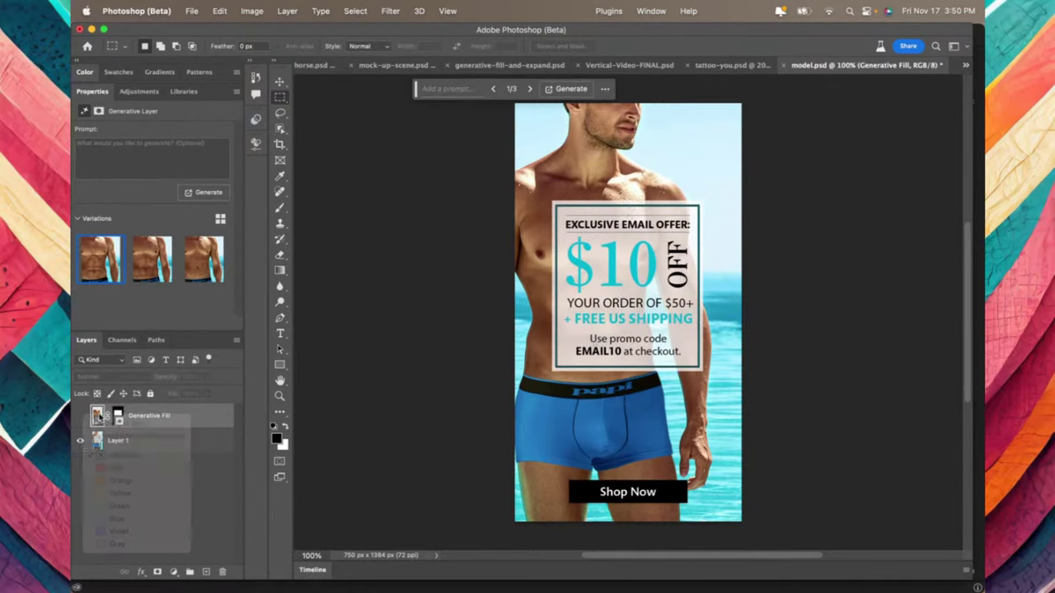
left_click(82, 442)
left_click(82, 442)
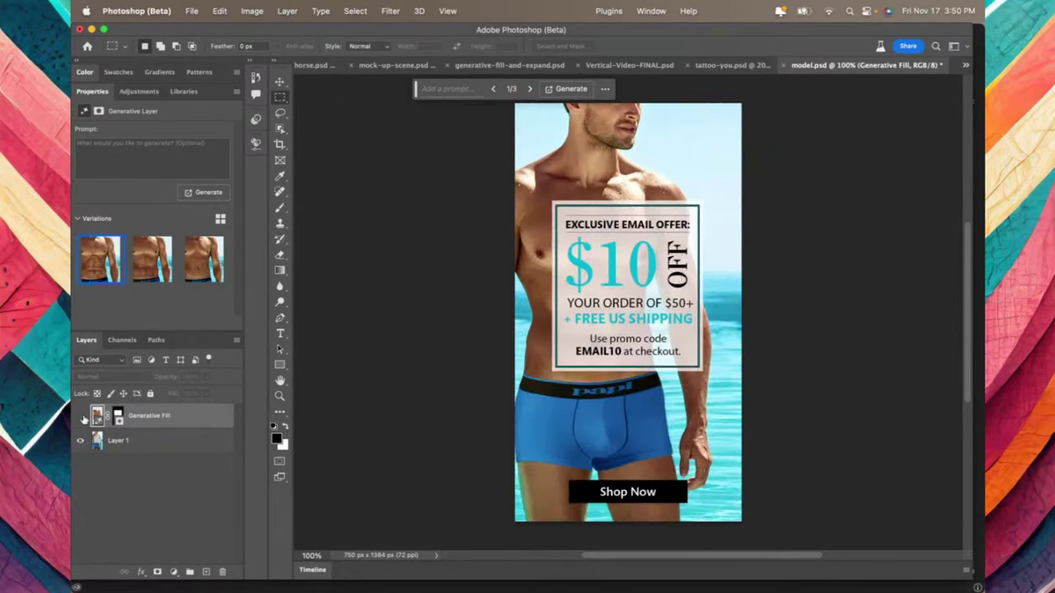
left_click(81, 417)
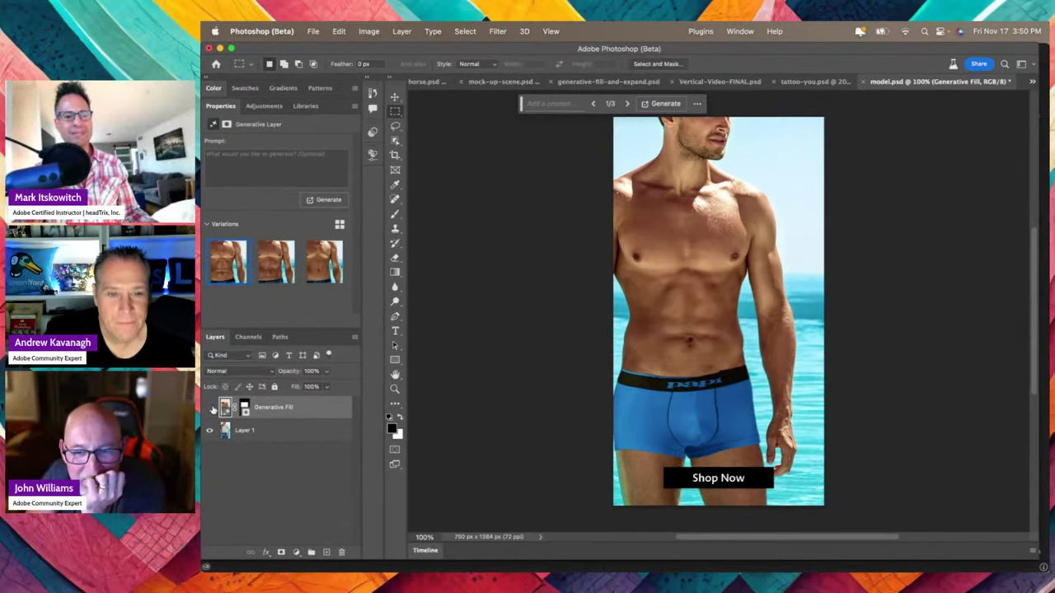
left_click(211, 407)
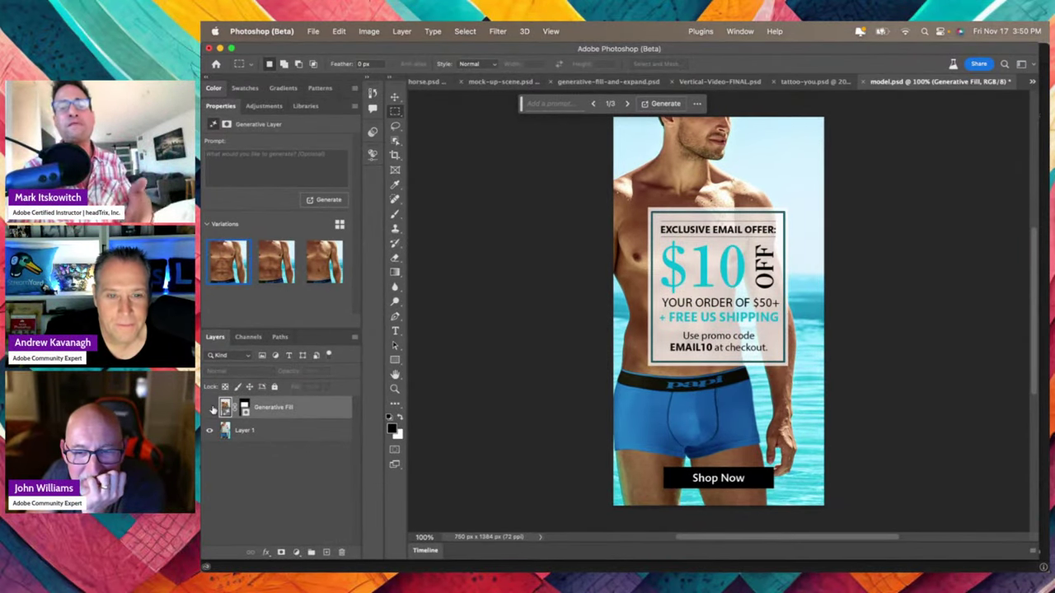
left_click(211, 407)
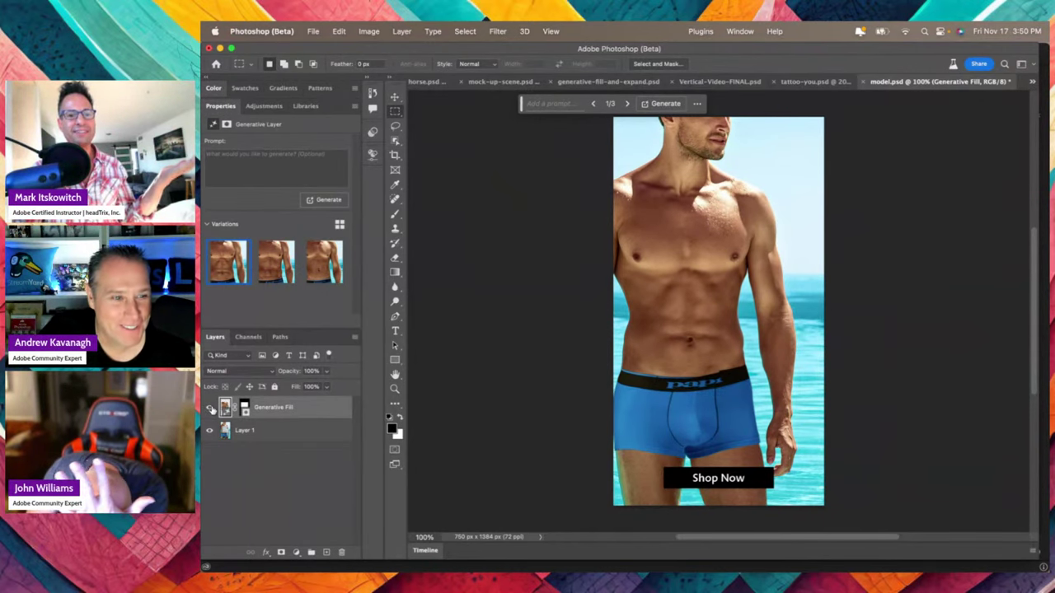
Generative Expand the canvas above the model and keep the third head variation
key("super+minus")
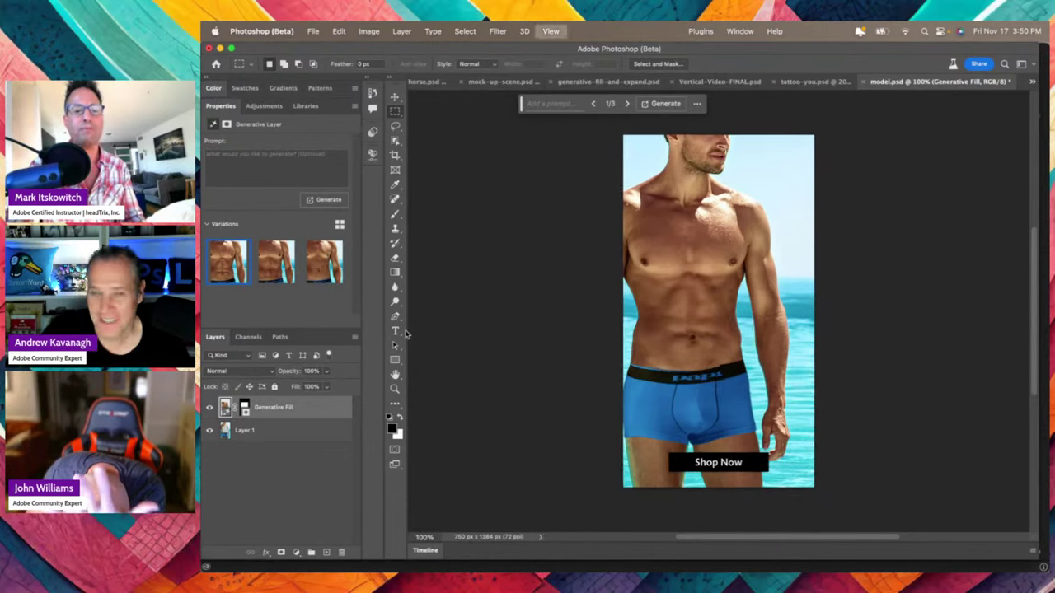
left_click(395, 155)
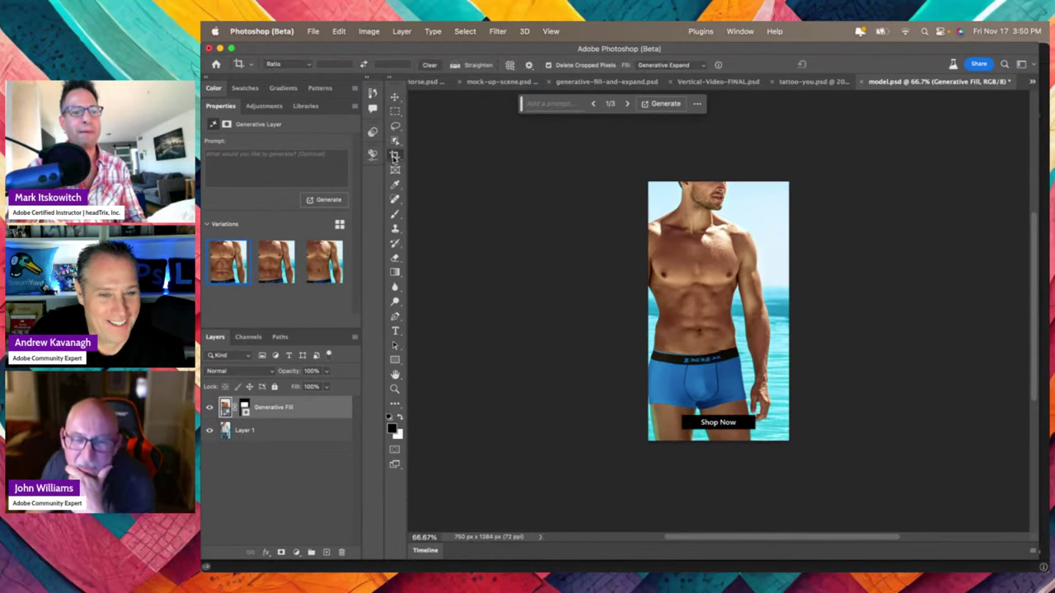
left_click_drag(723, 182, 714, 150)
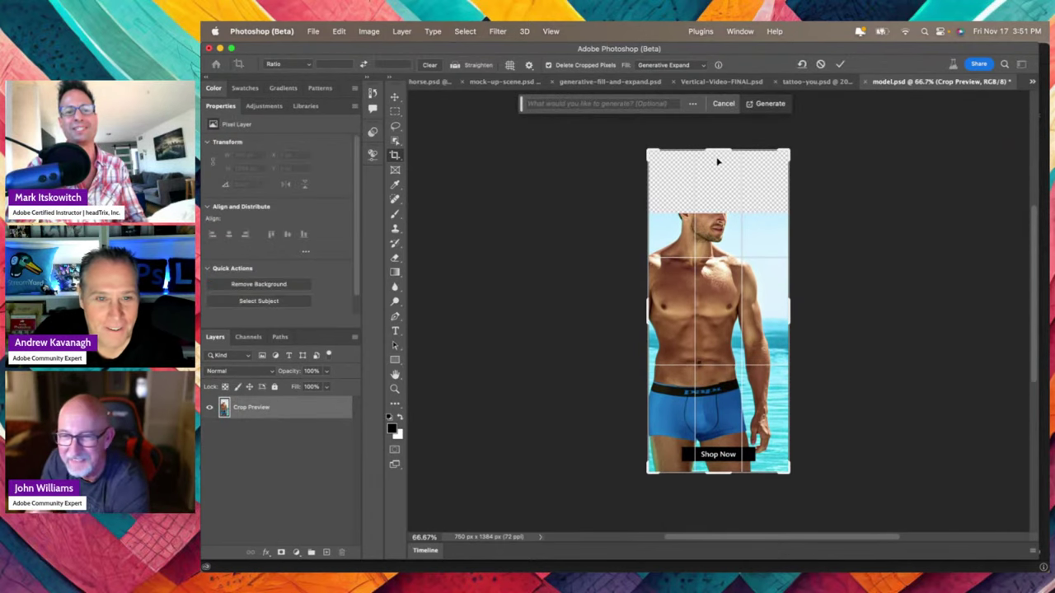
left_click(762, 107)
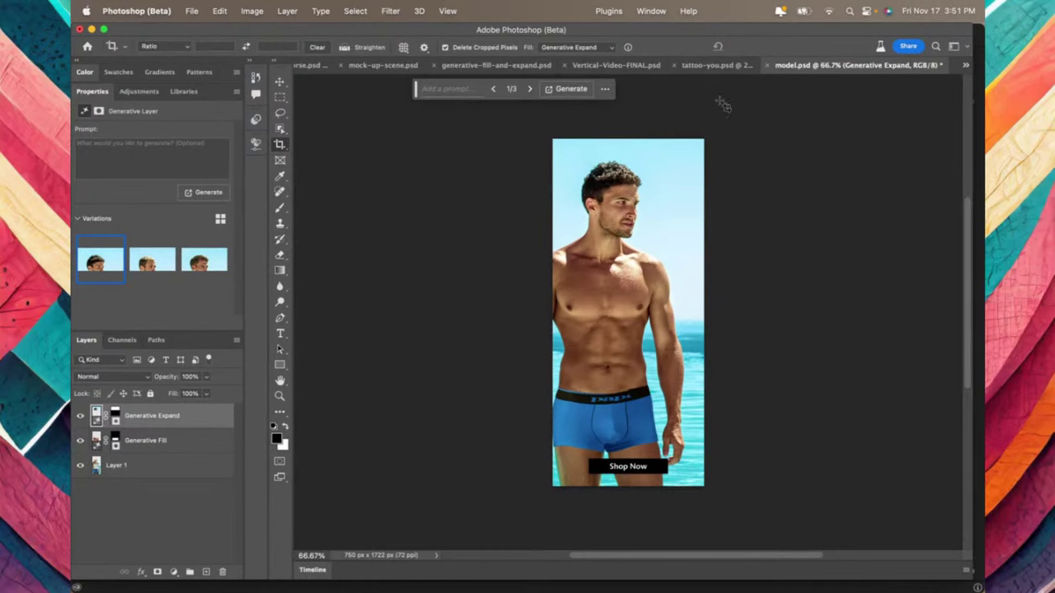
left_click(145, 263)
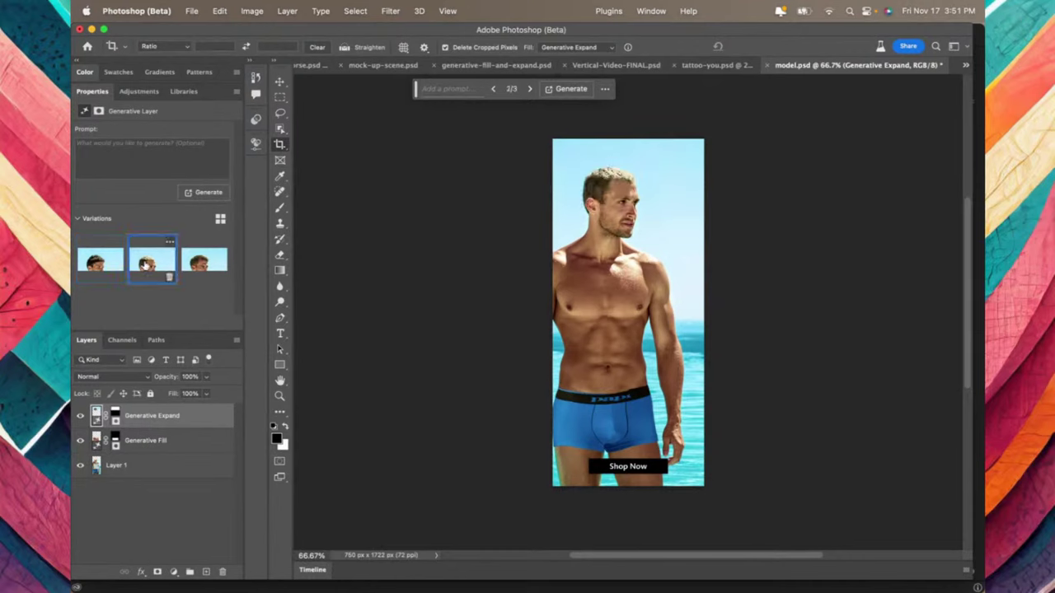
left_click(204, 264)
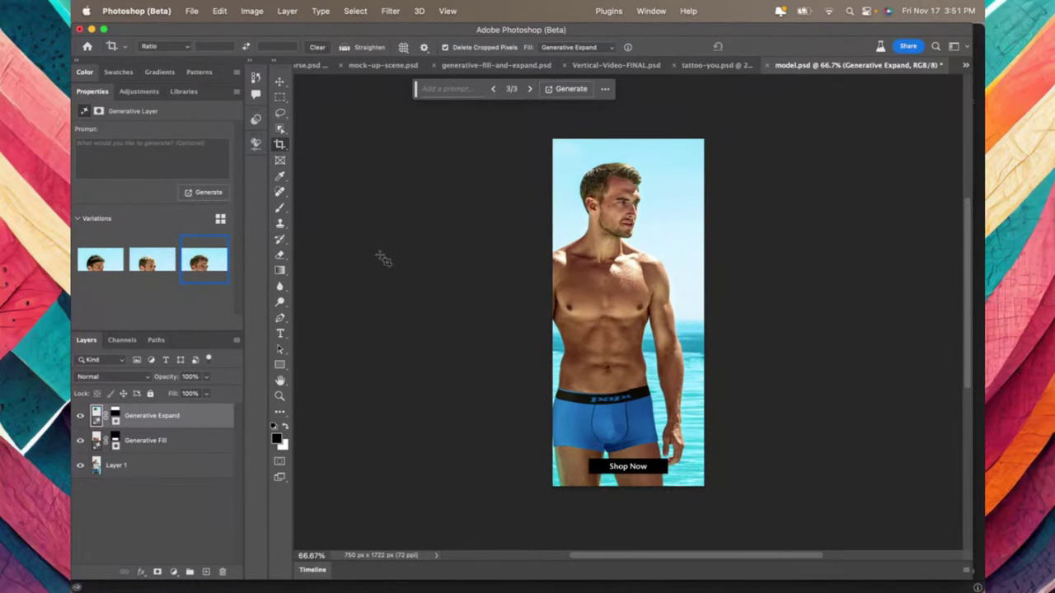
Generative Expand the left edge to 1091 px wide with sea and sky, then recentre at 50%
key("c")
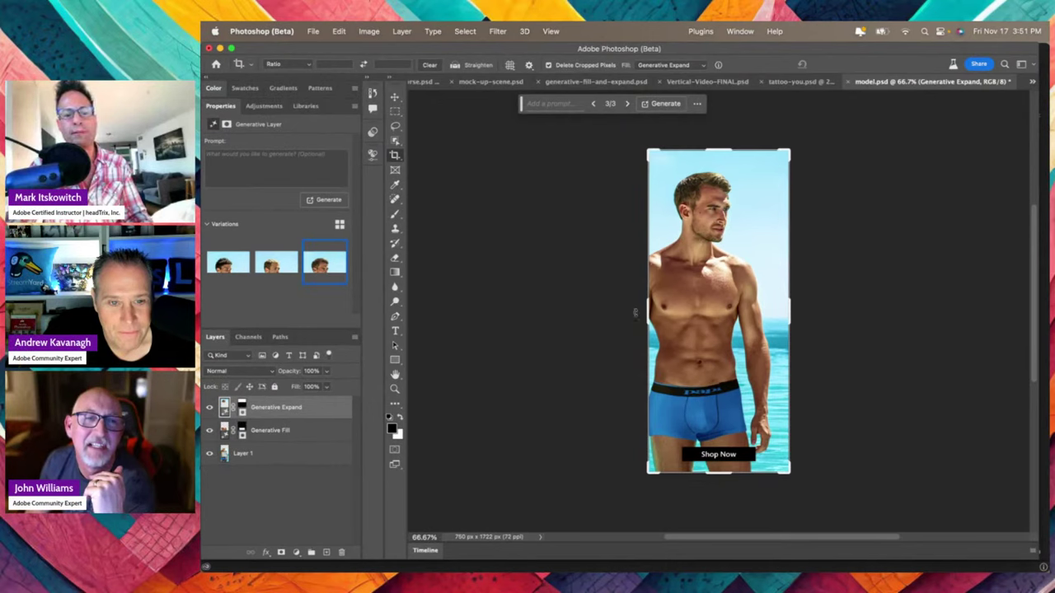
left_click_drag(636, 312, 616, 323)
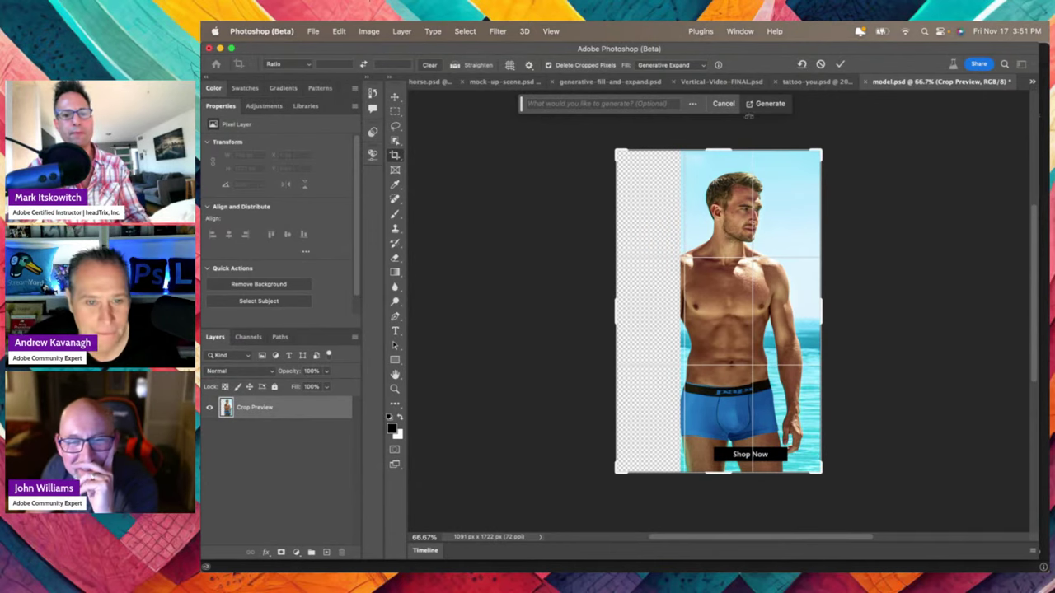
left_click(758, 104)
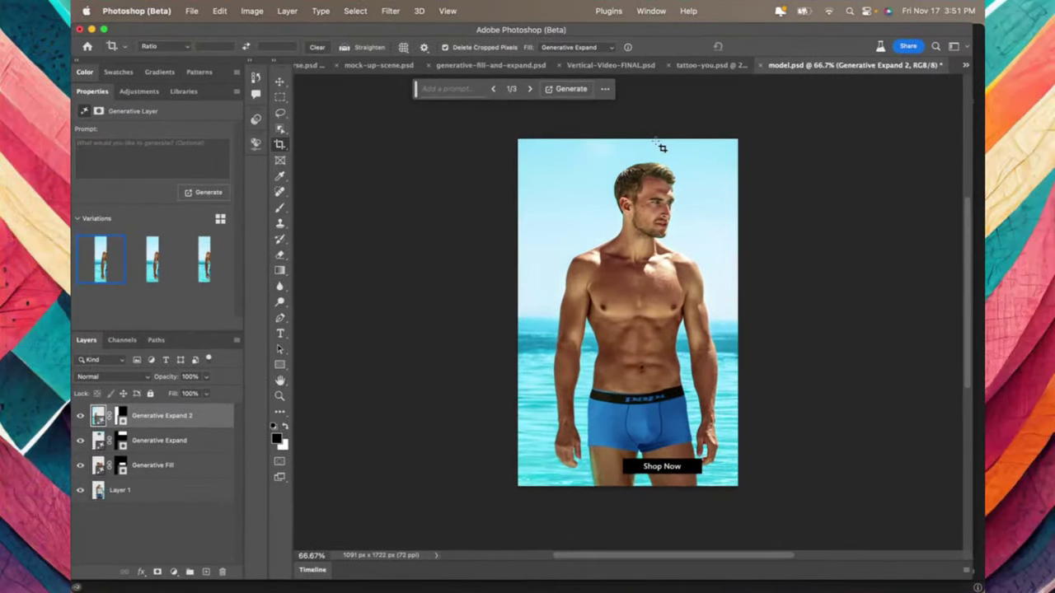
key("super+minus")
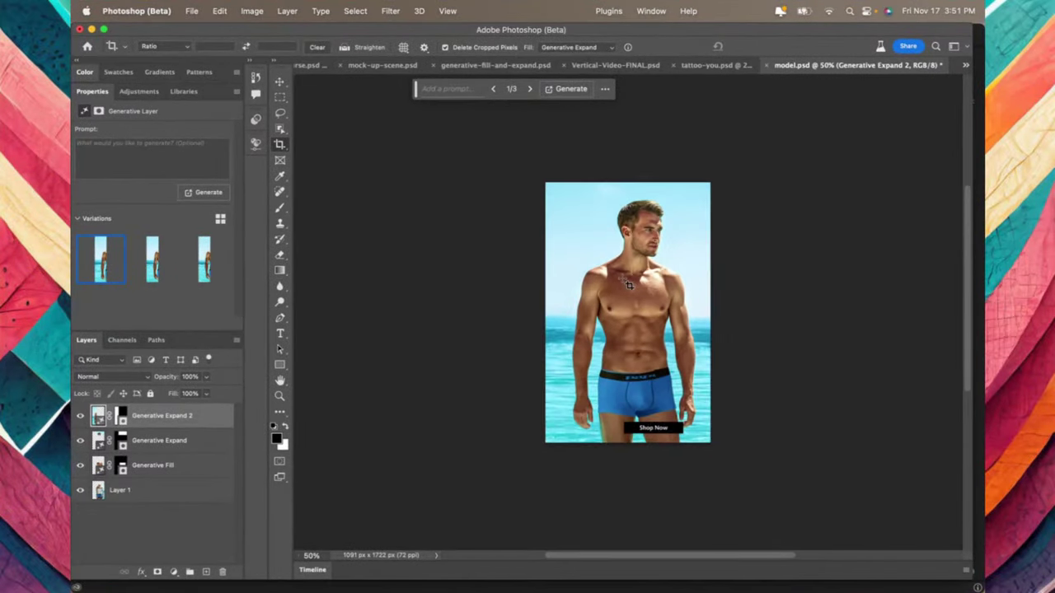
left_click_drag(637, 300, 603, 228)
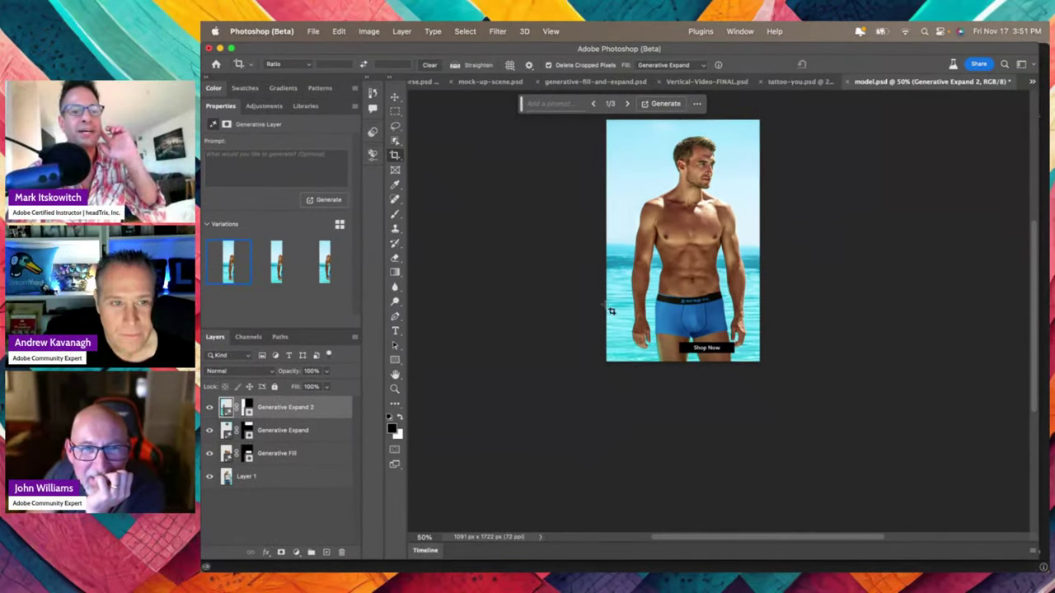
left_click(606, 123)
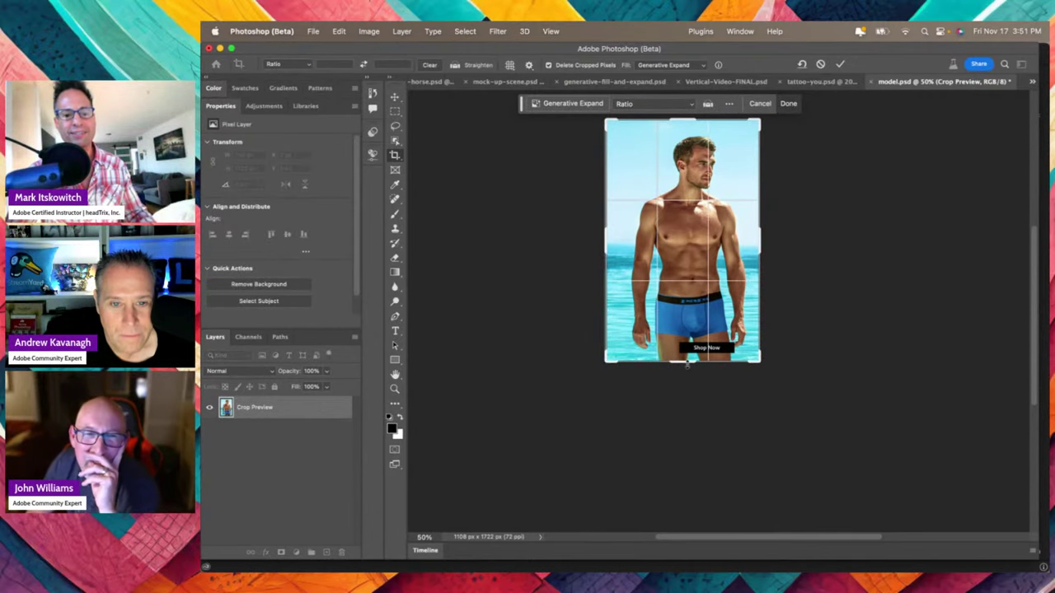
Generative Expand the canvas far downward and choose the third shallow-water-and-sand variation
left_click_drag(687, 365, 693, 466)
key("Return")
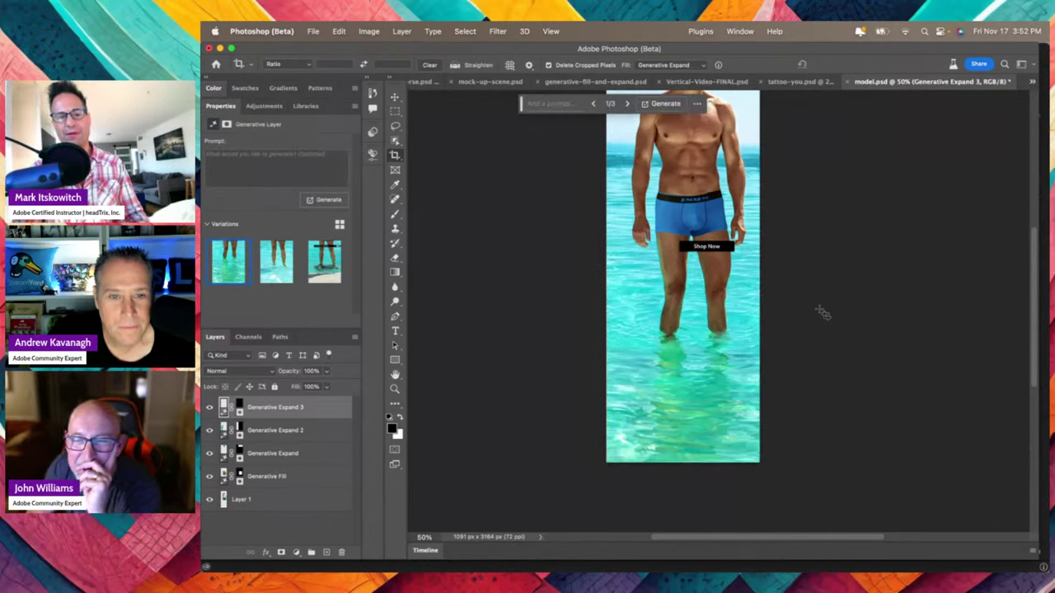
left_click_drag(814, 271, 808, 328)
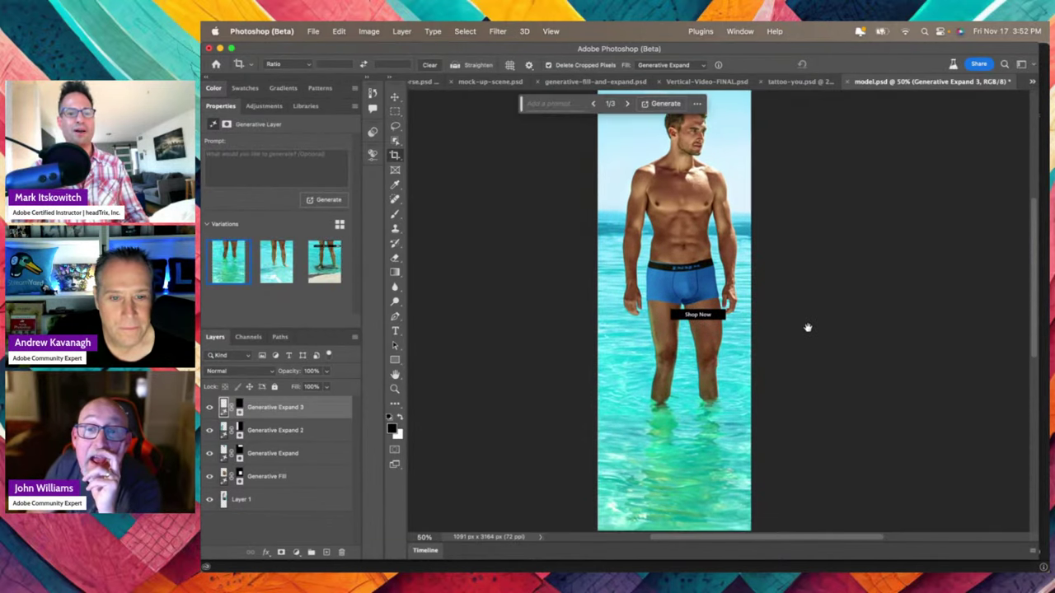
left_click(285, 269)
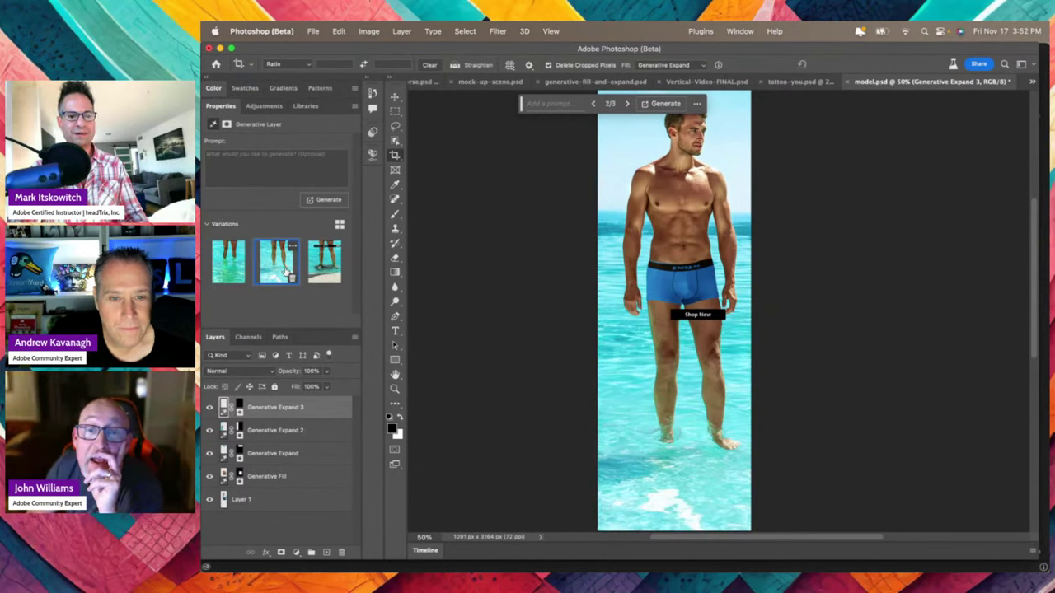
left_click(320, 262)
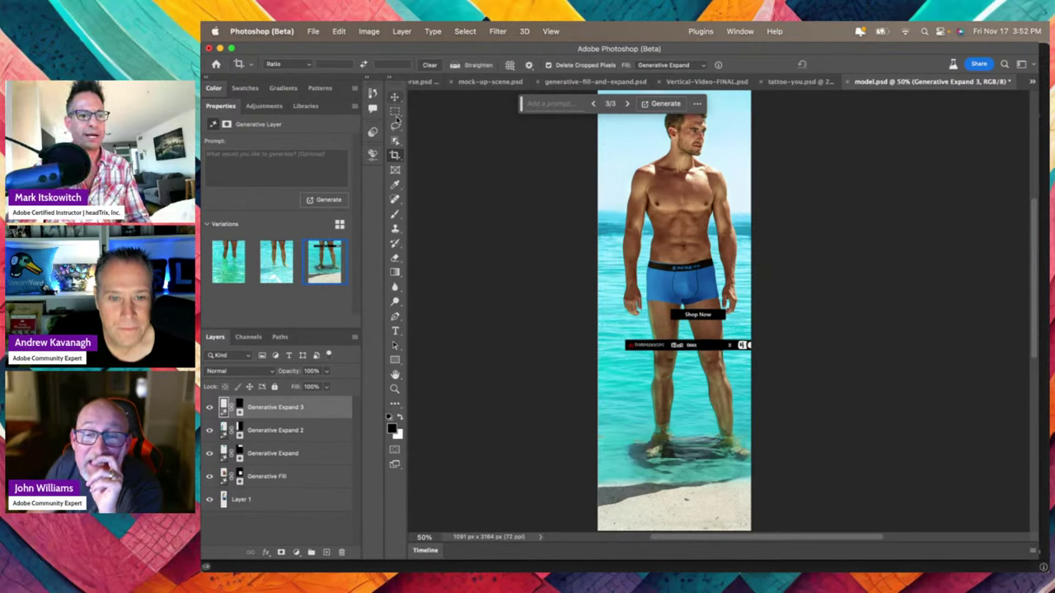
left_click(396, 125)
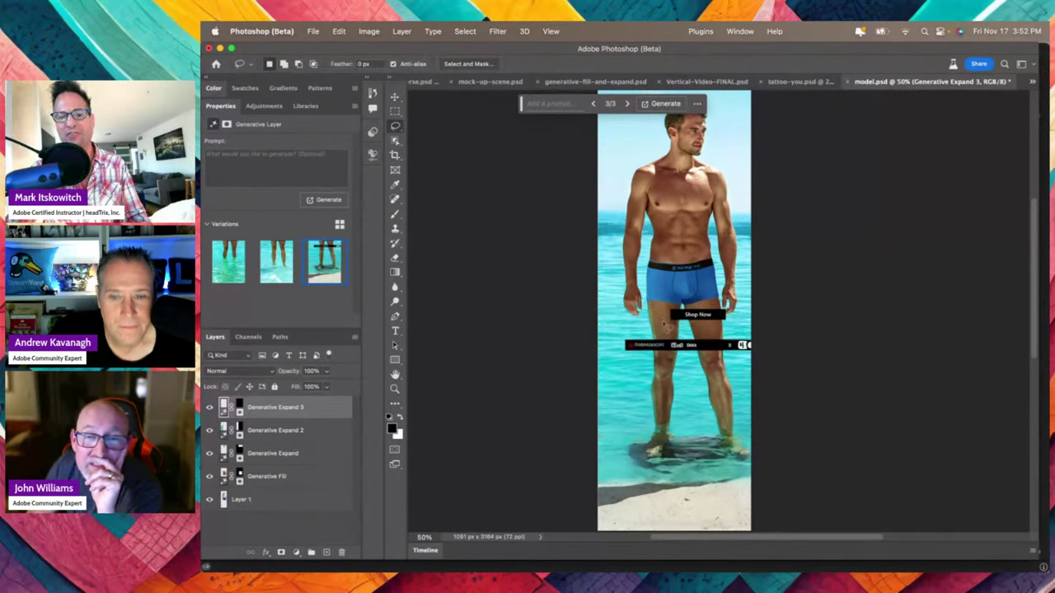
Outline the Shop Now label, drop the selection, and pick the Remove Tool
mouse_move(711, 329)
left_mouse_down()
mouse_move(738, 328)
mouse_move(720, 303)
mouse_move(661, 312)
mouse_move(672, 328)
mouse_move(709, 330)
left_mouse_up()
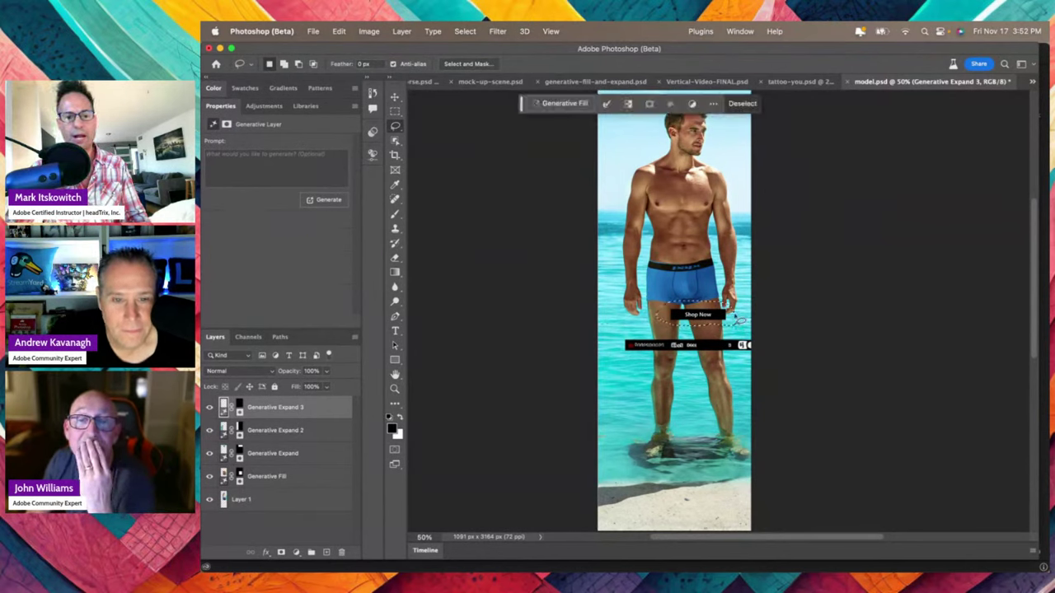
left_click(736, 321)
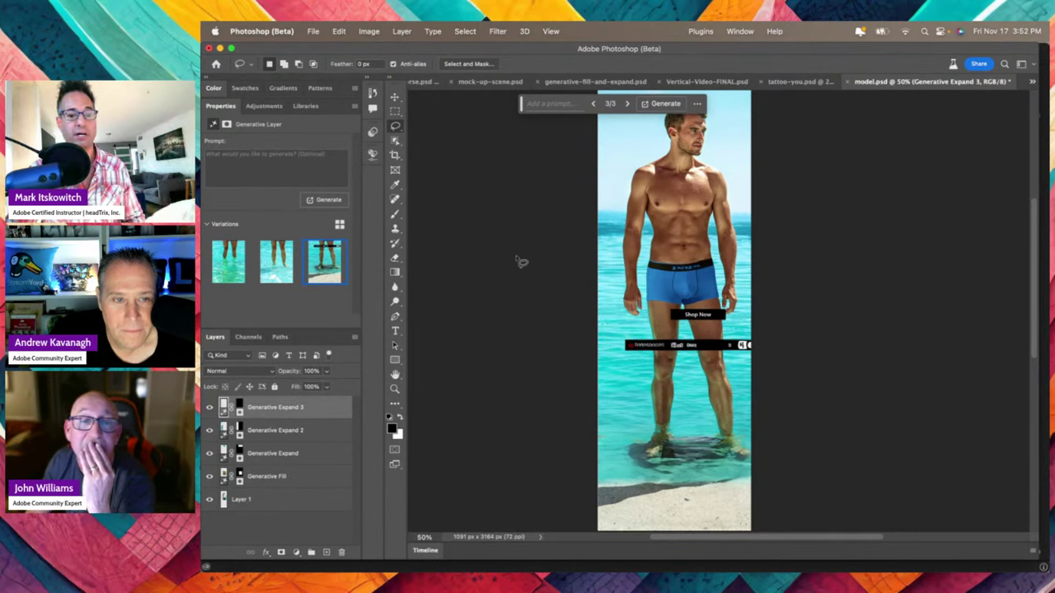
left_click(397, 200)
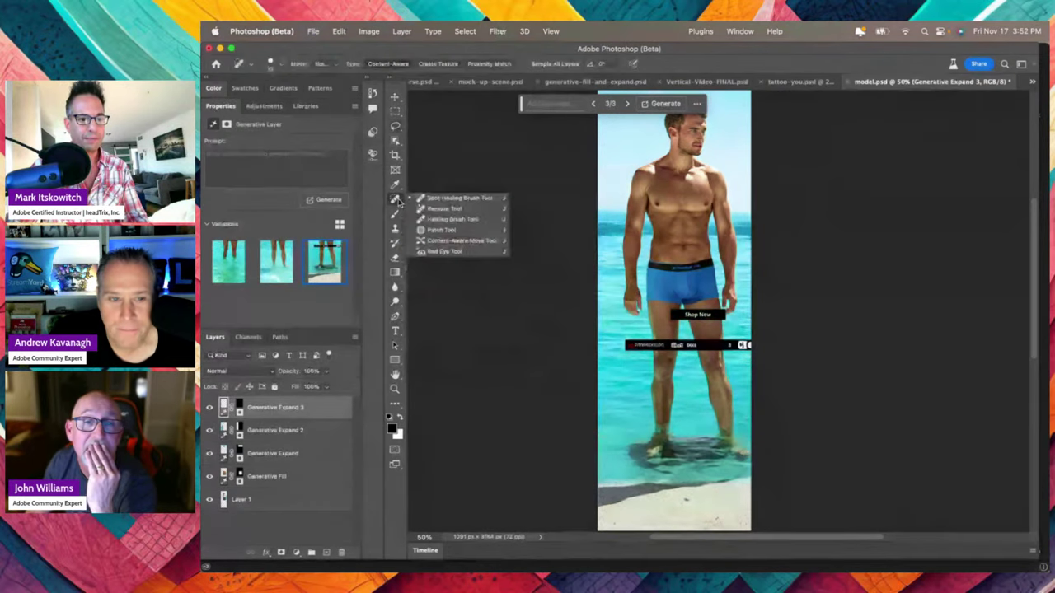
left_click(445, 209)
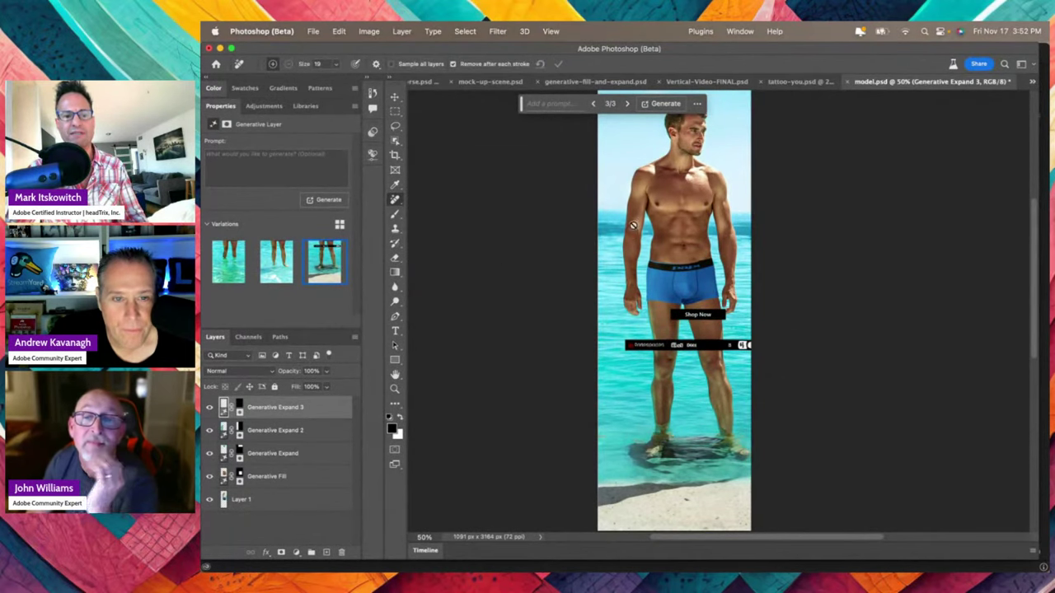
Compare Generative Expand 3 on and off, then merge all five layers down to Layer 1
left_click(268, 502)
left_click(209, 408)
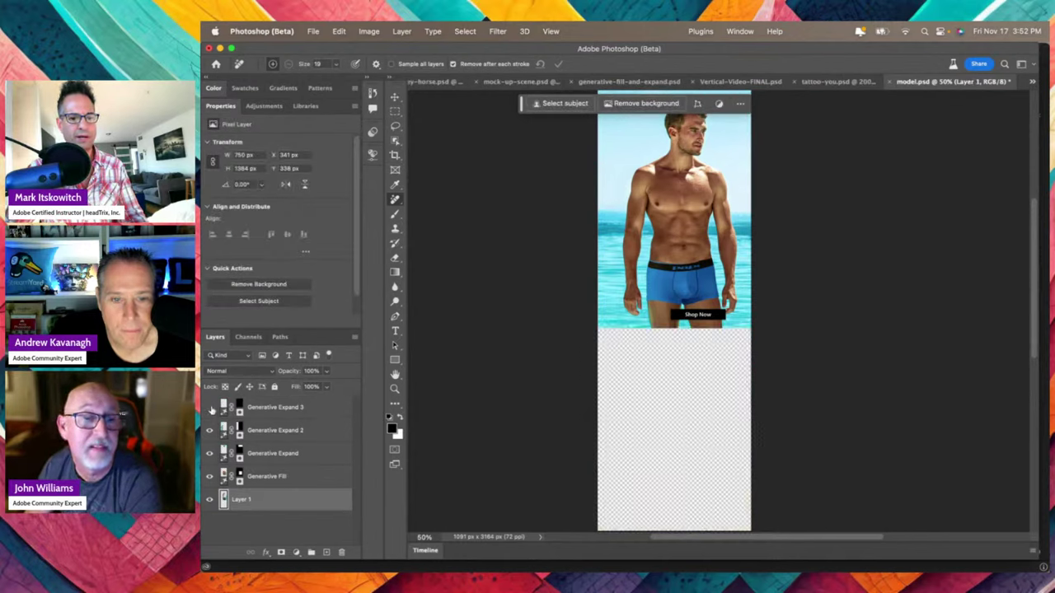
left_click(209, 408)
left_click(210, 409)
left_click(210, 408)
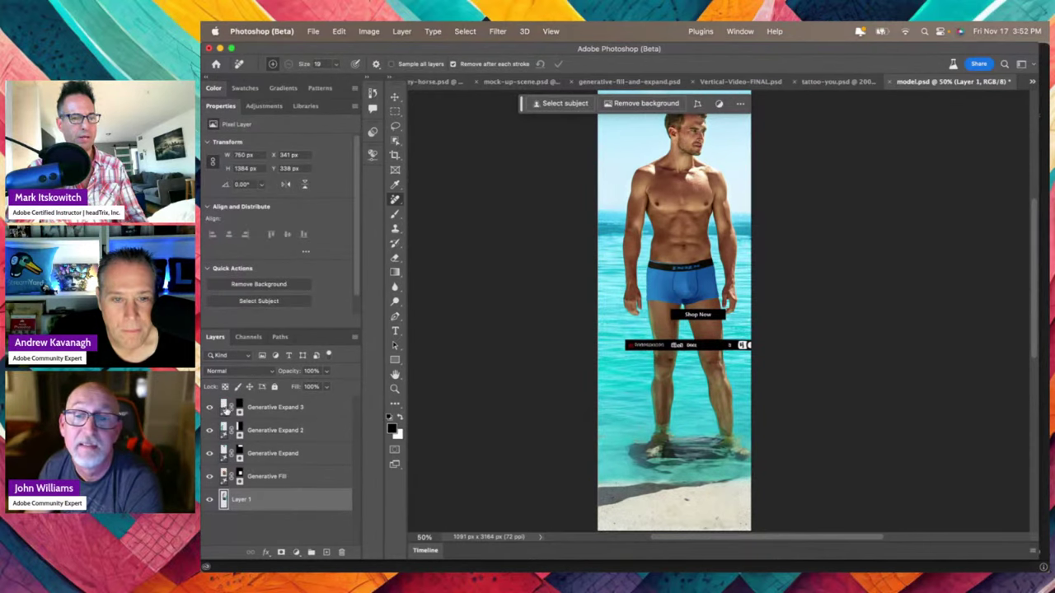
left_click(226, 409)
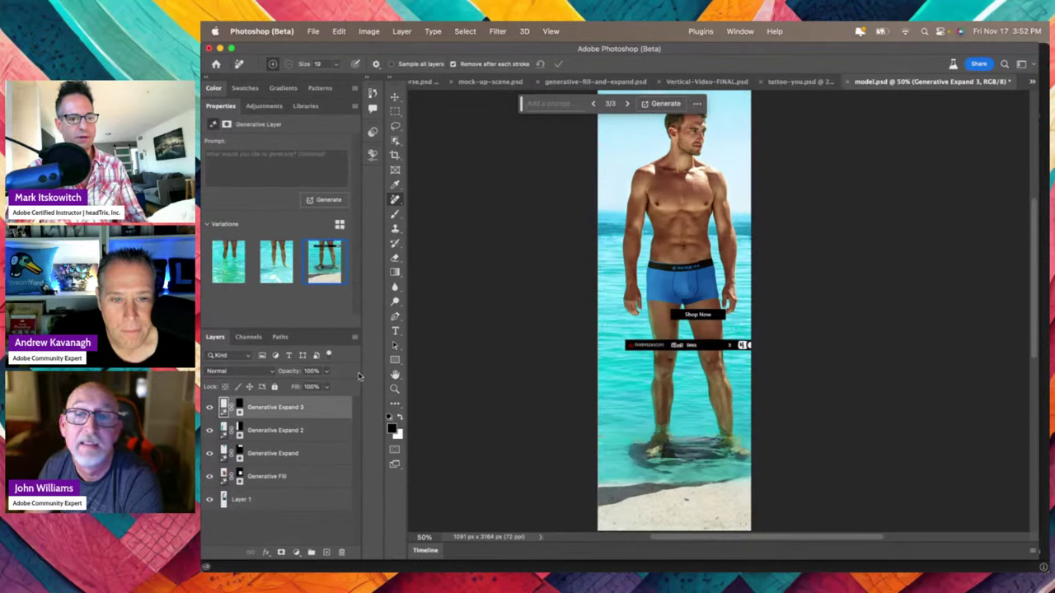
left_click(239, 410)
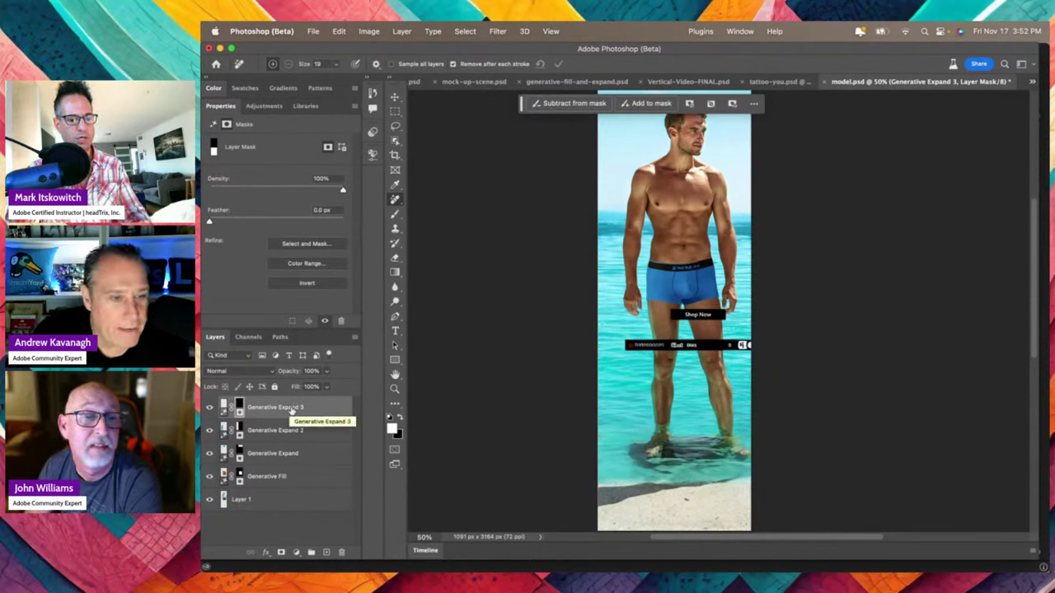
left_click(287, 500, "shift")
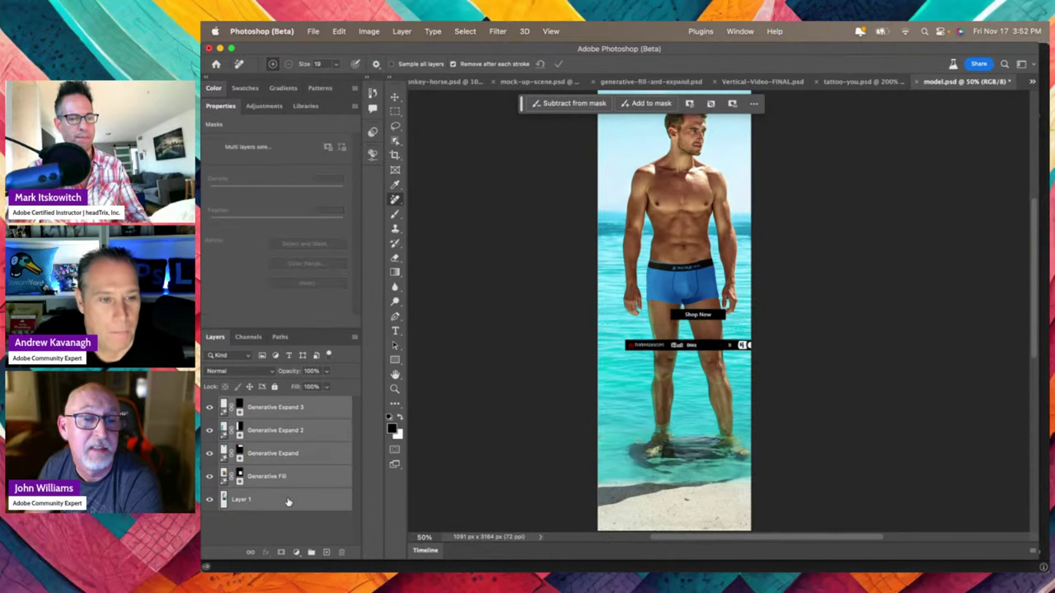
key("super+e")
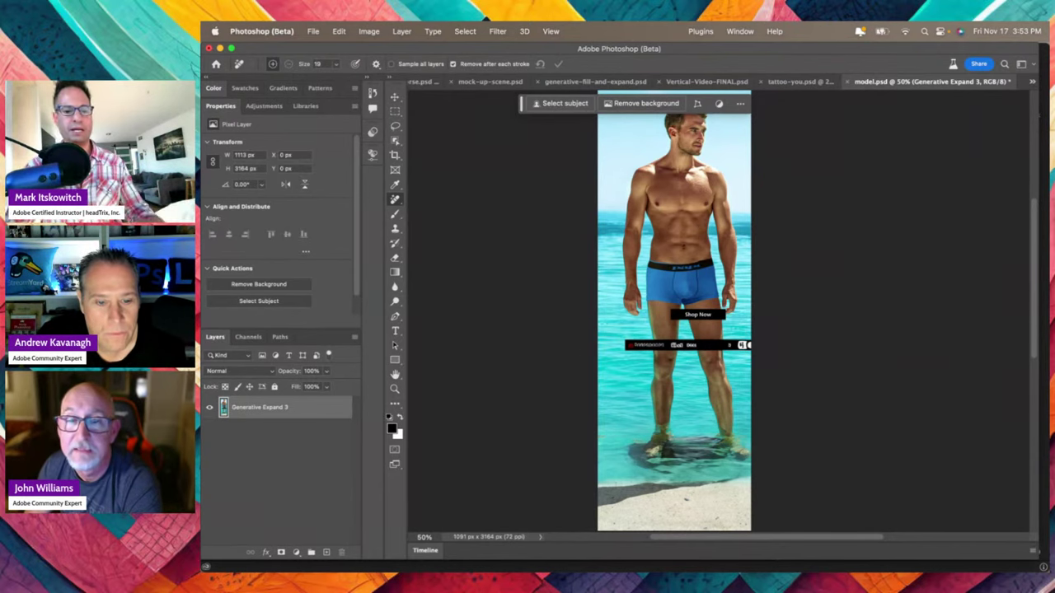
Zoom in and paint the Shop Now button away with the Remove Tool
scroll(643, 332, "up", 5)
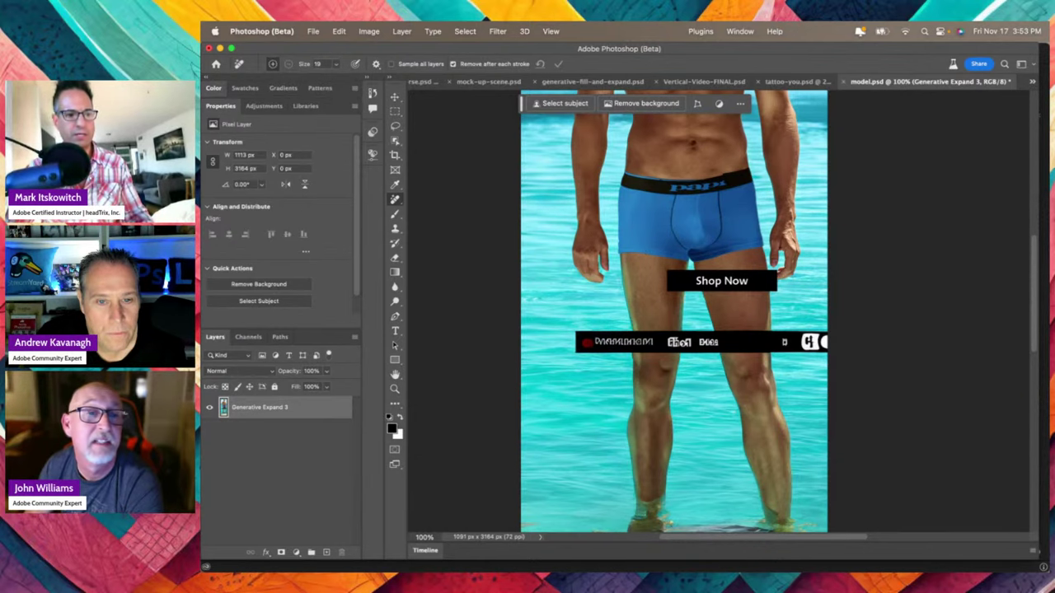
left_click_drag(395, 200, 440, 209)
left_click_drag(660, 262, 777, 240)
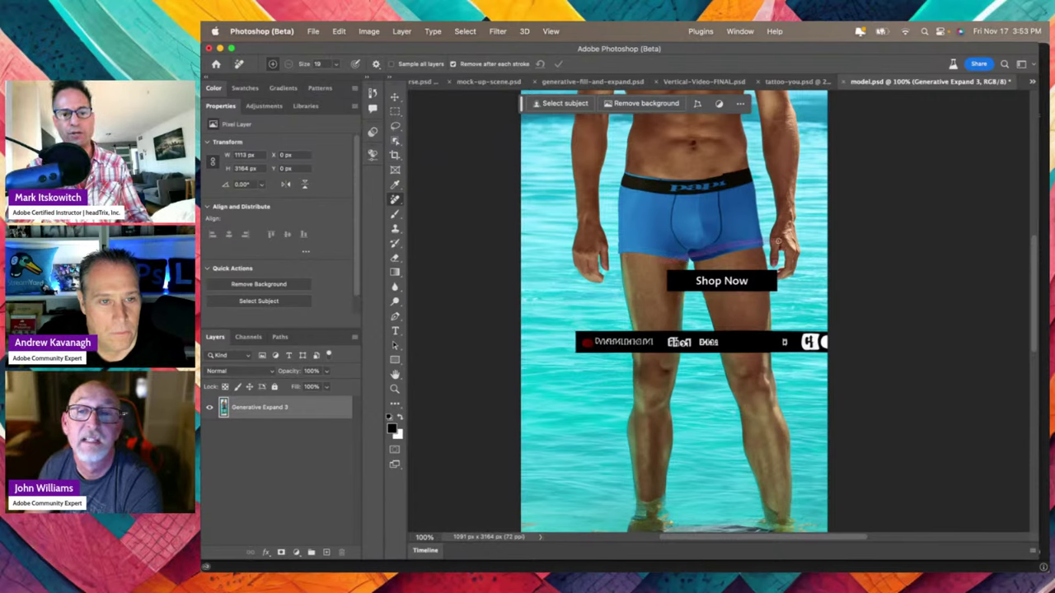
mouse_move(660, 299)
left_mouse_down()
mouse_move(669, 252)
mouse_move(664, 287)
mouse_move(713, 244)
mouse_move(738, 293)
mouse_move(769, 298)
mouse_move(750, 306)
mouse_move(679, 265)
mouse_move(744, 270)
mouse_move(757, 290)
left_mouse_up()
left_click(736, 322)
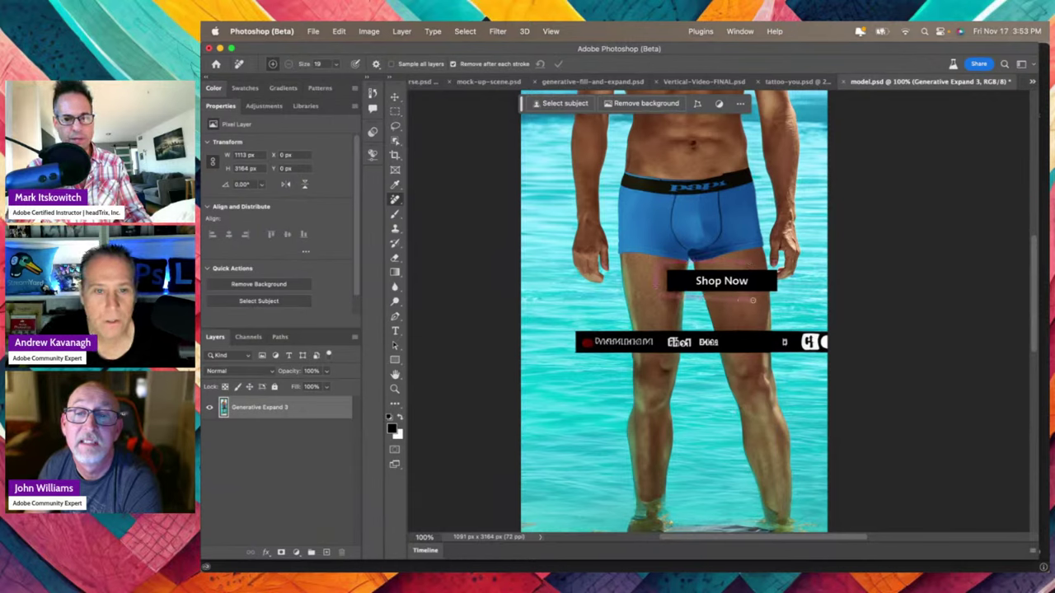
left_click_drag(743, 262, 741, 263)
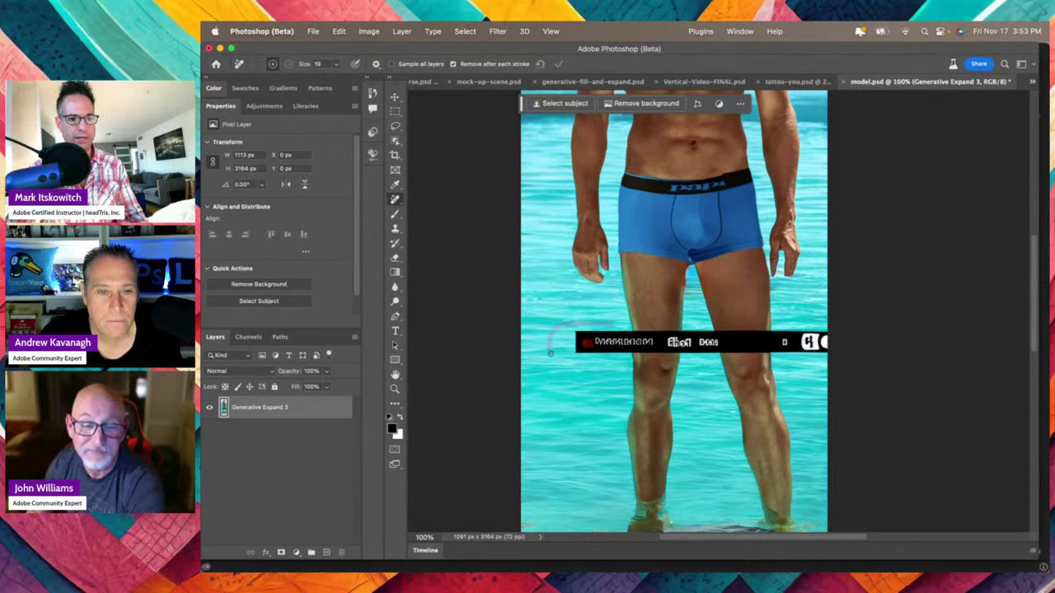
Paint out the black caption bar across the legs and zoom out to the whole figure
left_click_drag(552, 355, 828, 365)
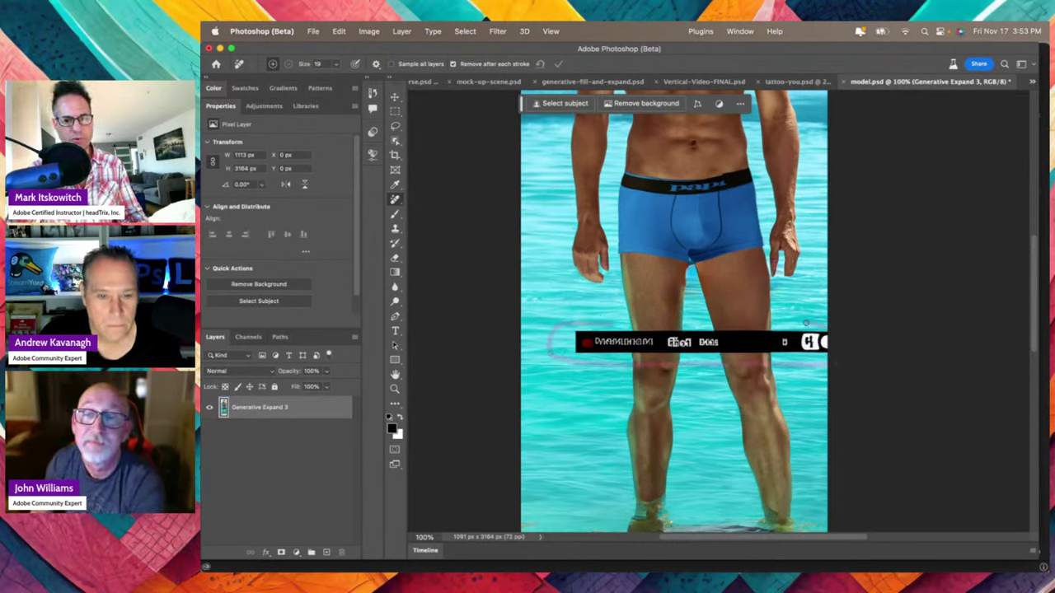
left_click_drag(806, 323, 697, 325)
left_click_drag(596, 323, 593, 323)
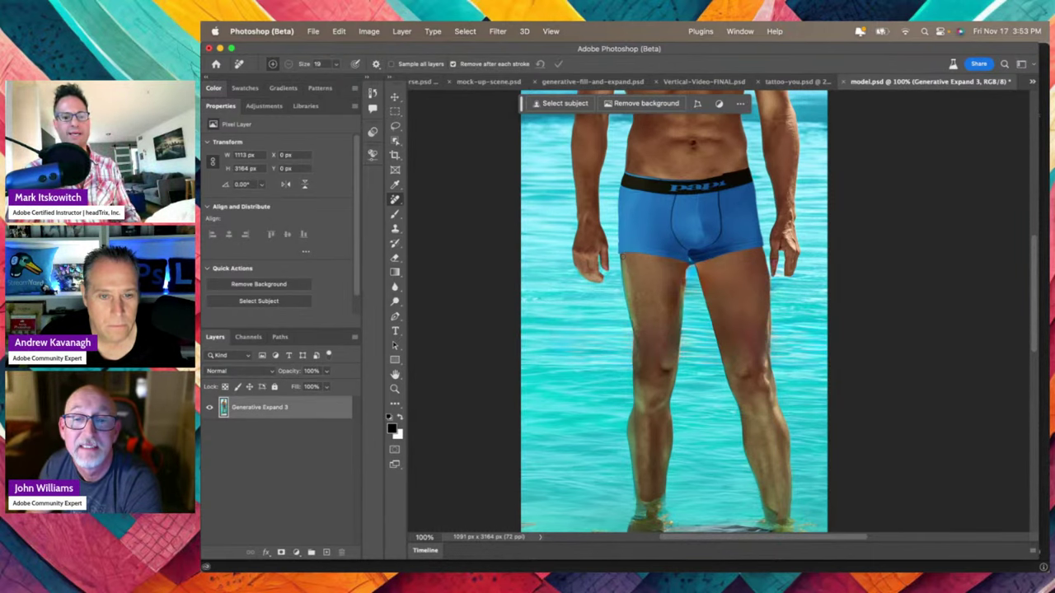
key("super+minus")
key("super+minus")
scroll(617, 258, "right", 3)
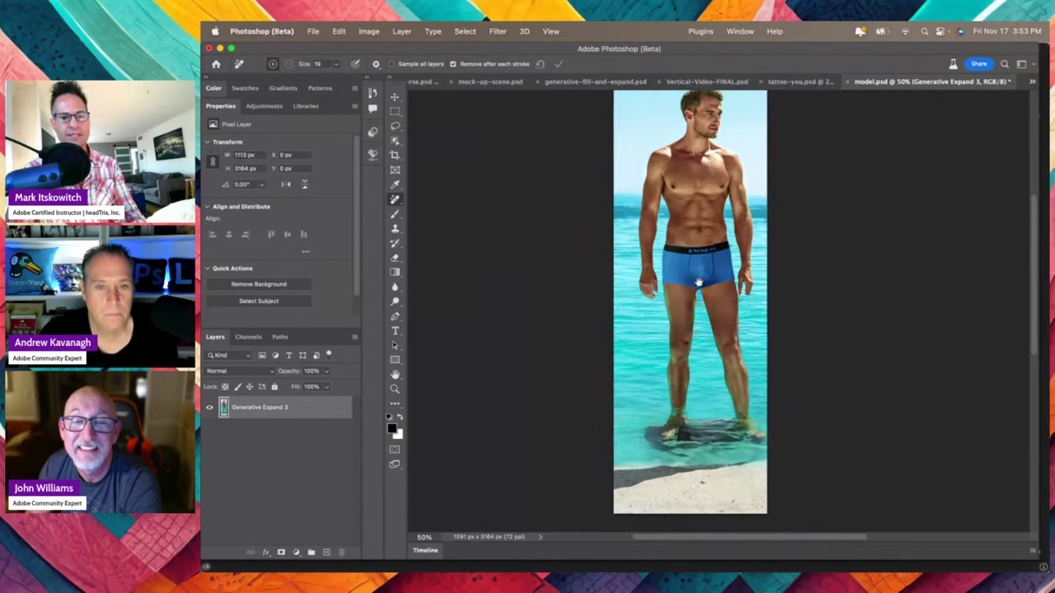
Draw a rectangular selection from waistband to feet, then deselect it
left_click(395, 111)
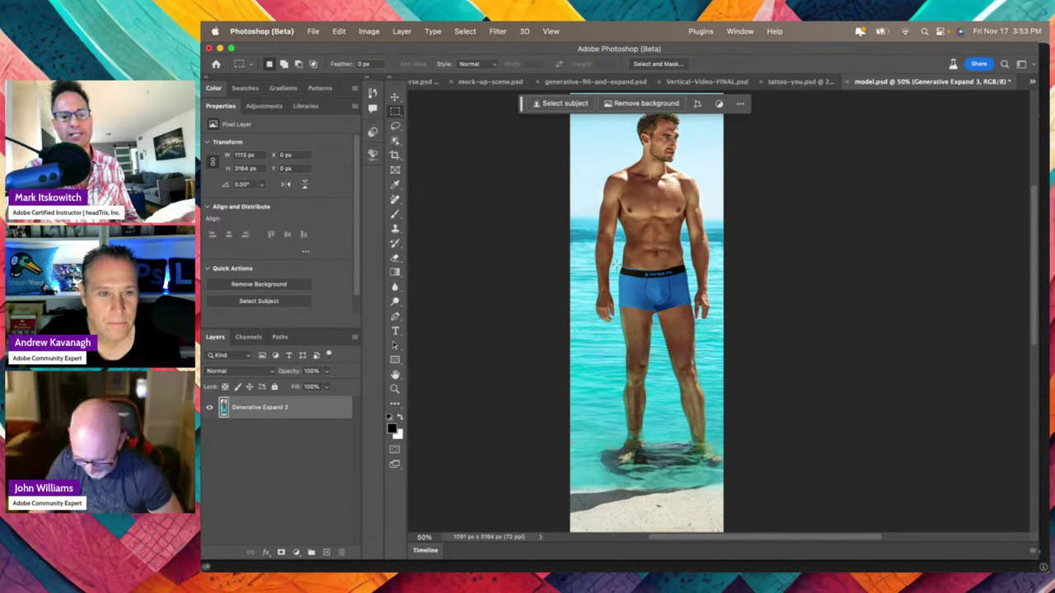
left_click_drag(617, 262, 701, 445)
key("super+d")
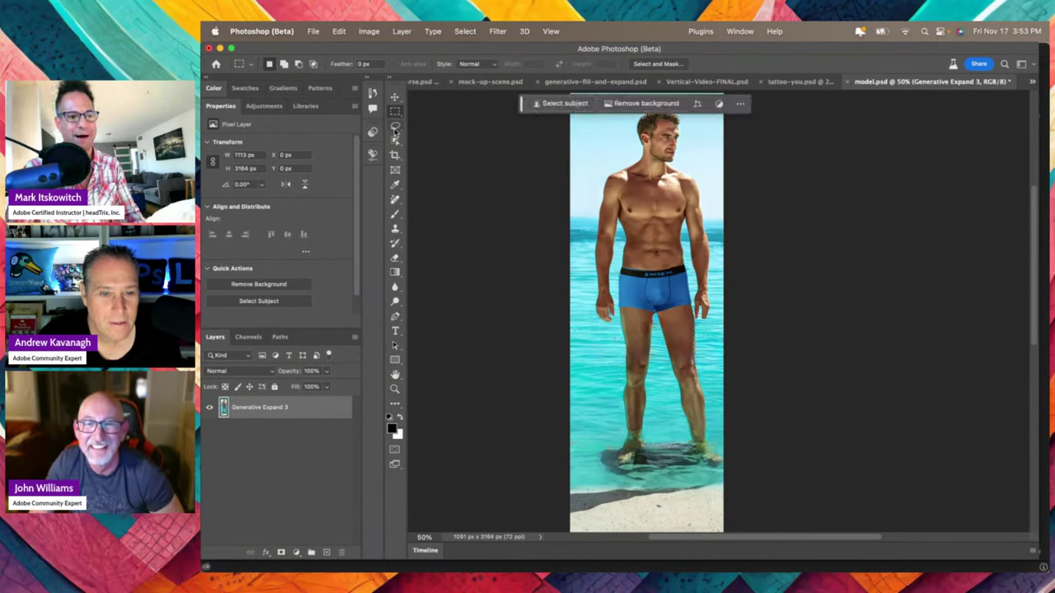
Lasso around the blue swim trunks and legs from waistband to feet
left_click(395, 128)
left_click_drag(661, 258, 619, 266)
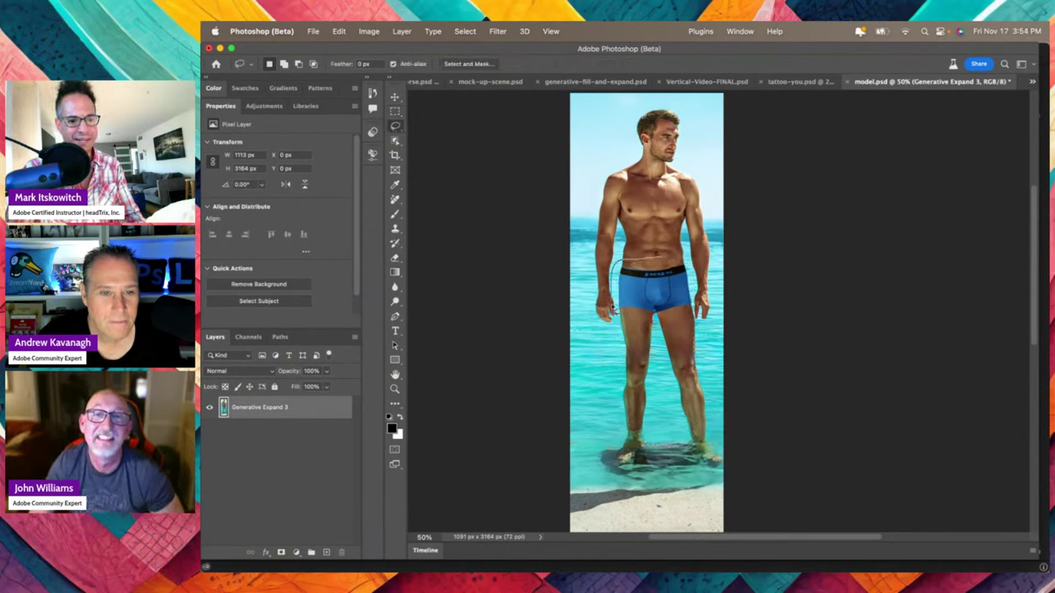
mouse_move(620, 485)
left_mouse_down()
mouse_move(726, 480)
mouse_move(736, 391)
left_mouse_up()
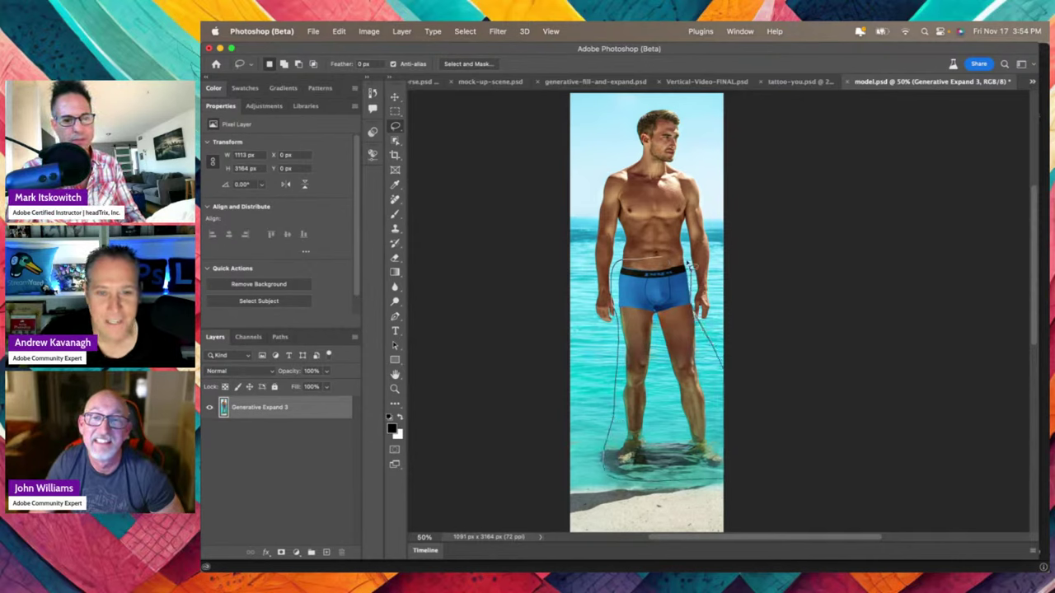
left_click_drag(691, 264, 689, 262)
Generative Fill the selection with 'pajamas', keep the plaid third variation, and view full screen
left_click(567, 104)
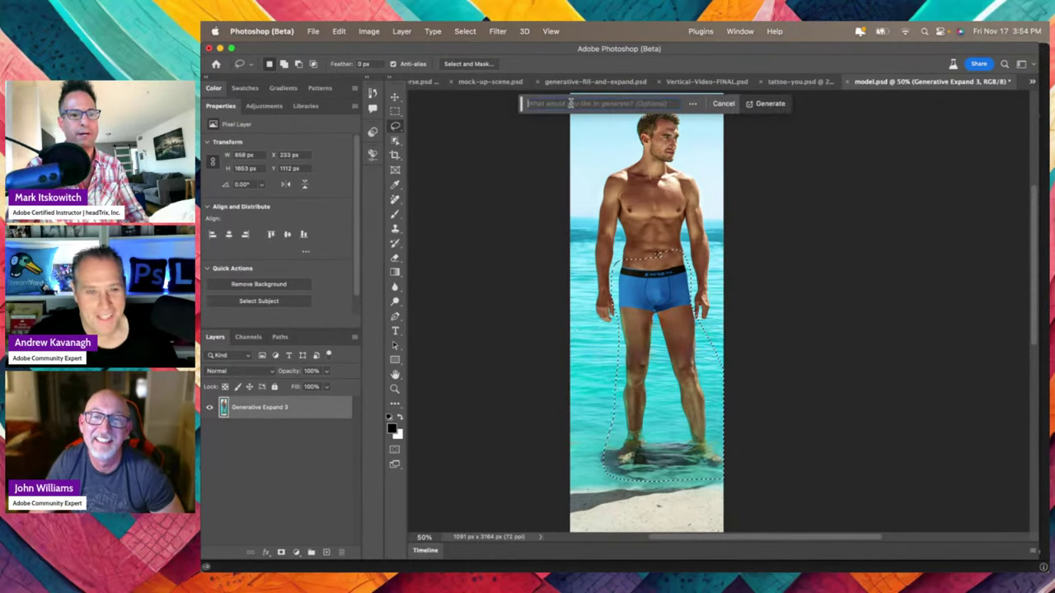
type("pajamas")
key("Return")
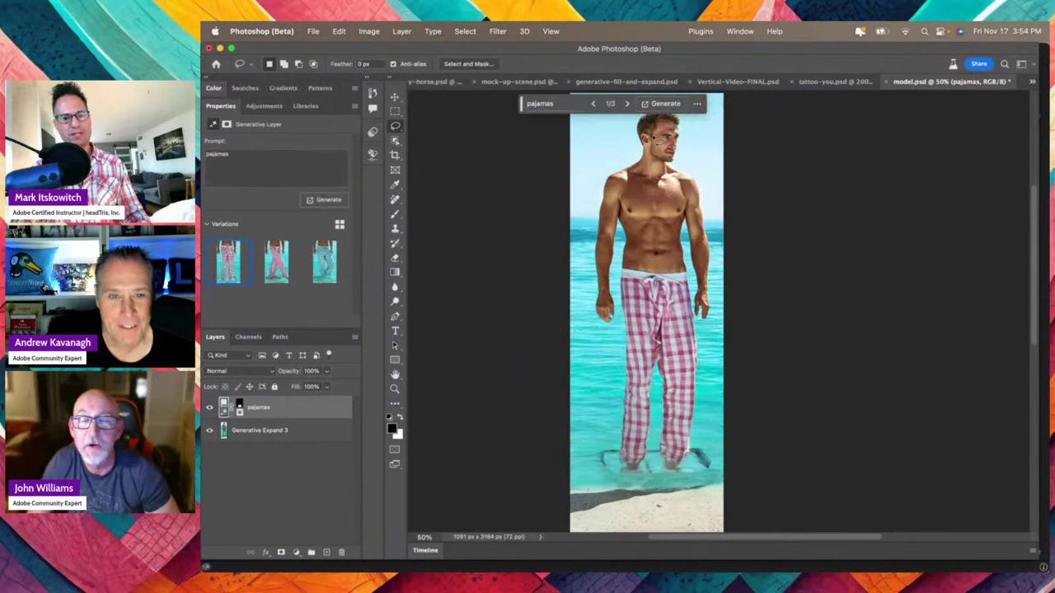
left_click(287, 275)
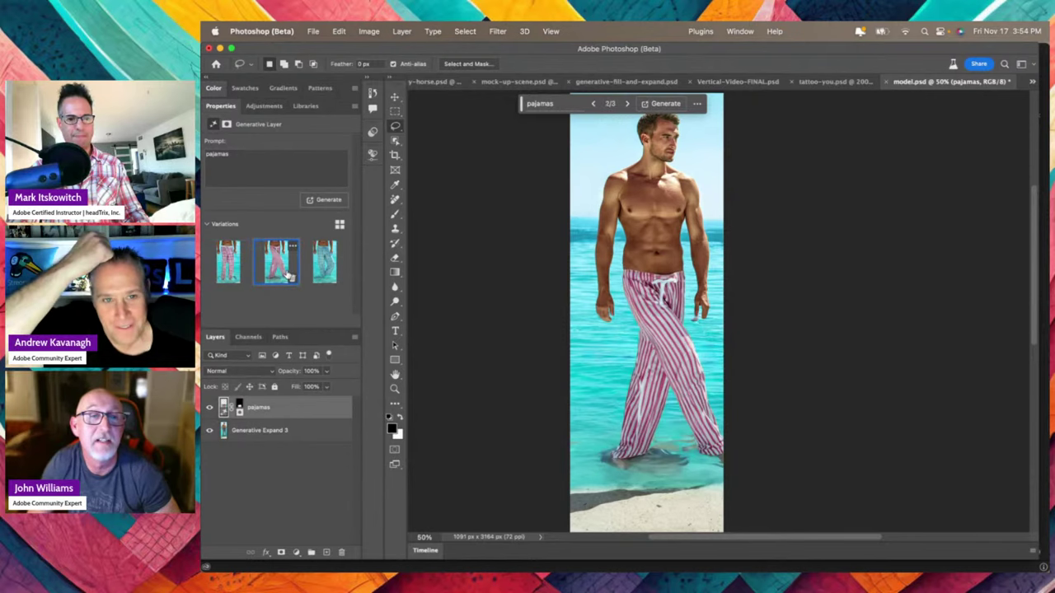
left_click(328, 261)
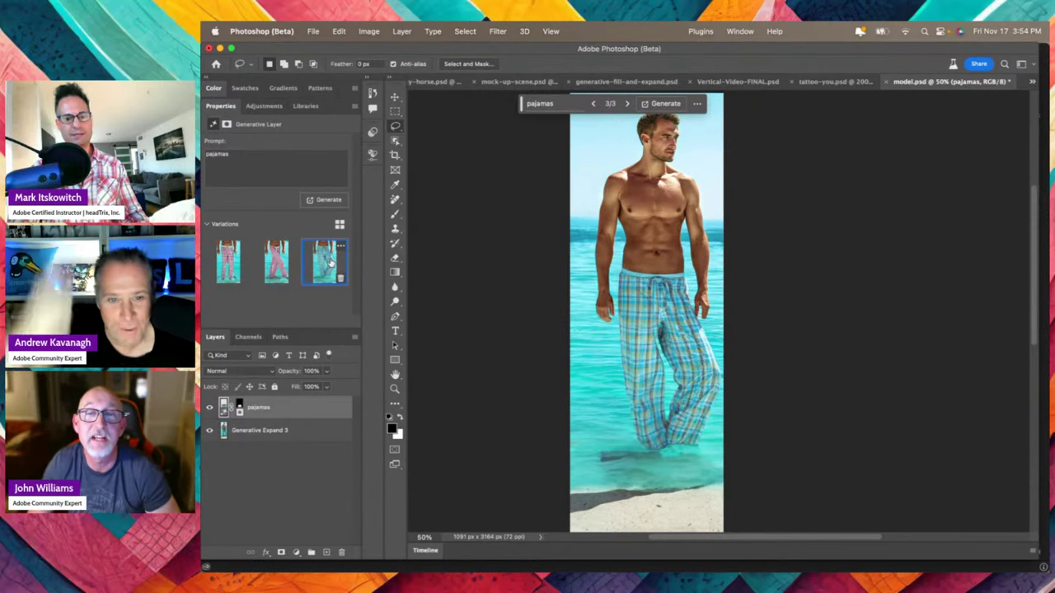
key("f")
key("f")
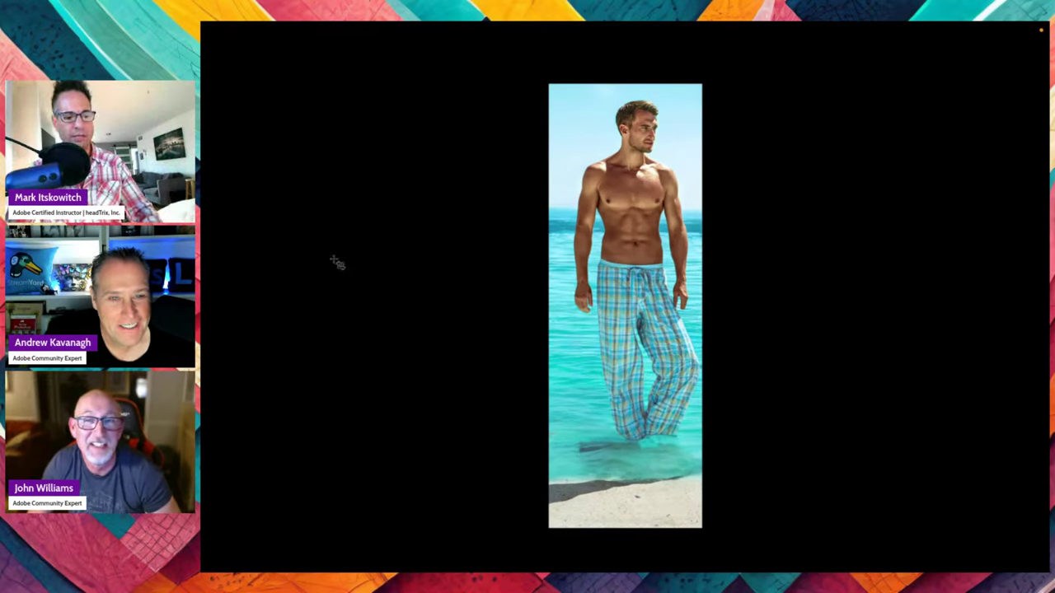
Crop the canvas bottom up to 1091 × 3010 px and scroll over the result
key("ctrl+t")
left_click_drag(626, 532, 629, 519)
key("Return")
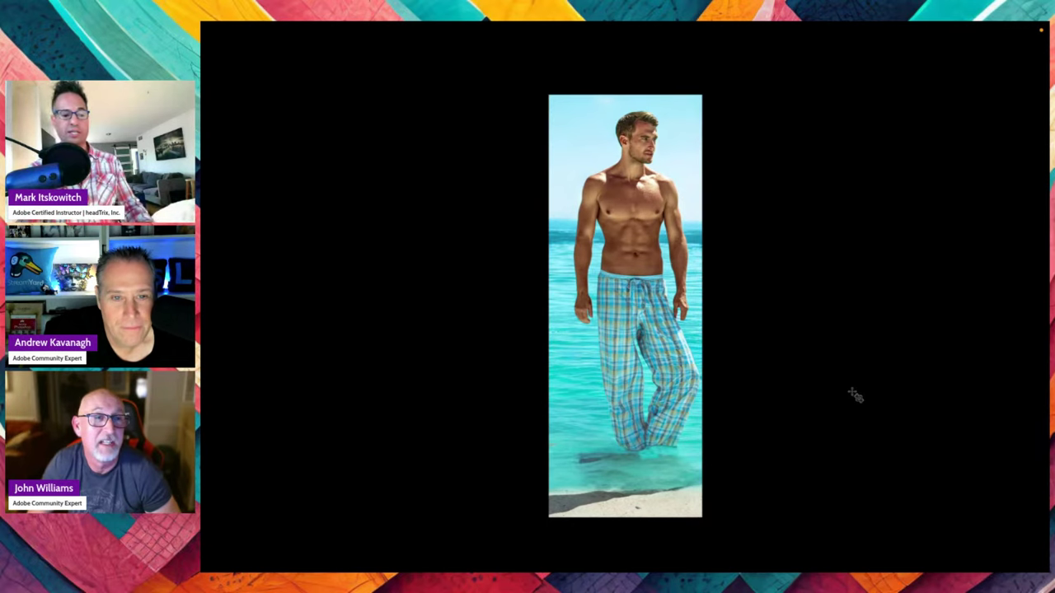
scroll(849, 396, "right", 1)
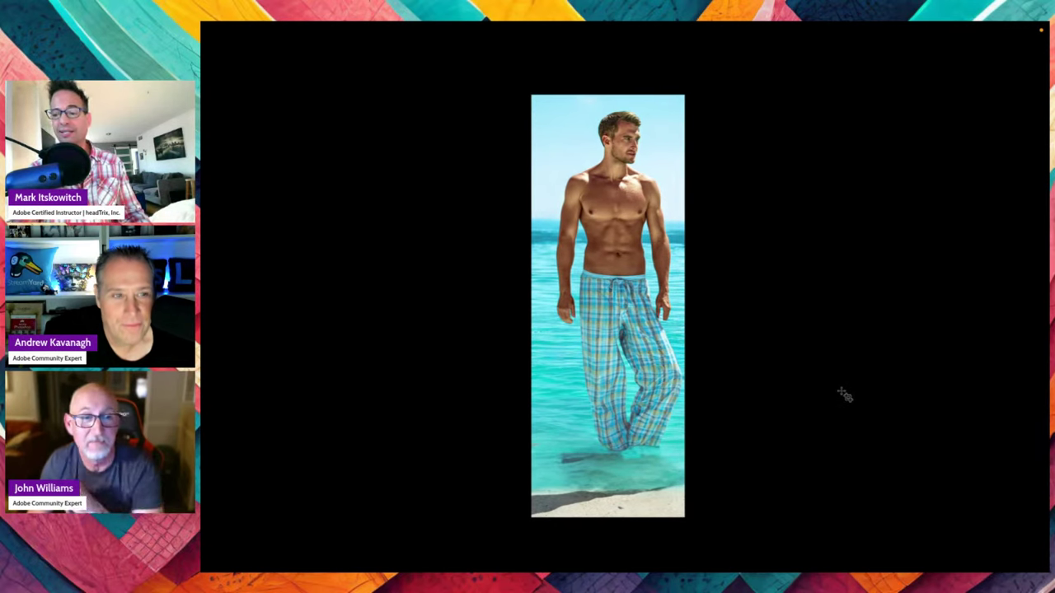
scroll(857, 400, "down", 3)
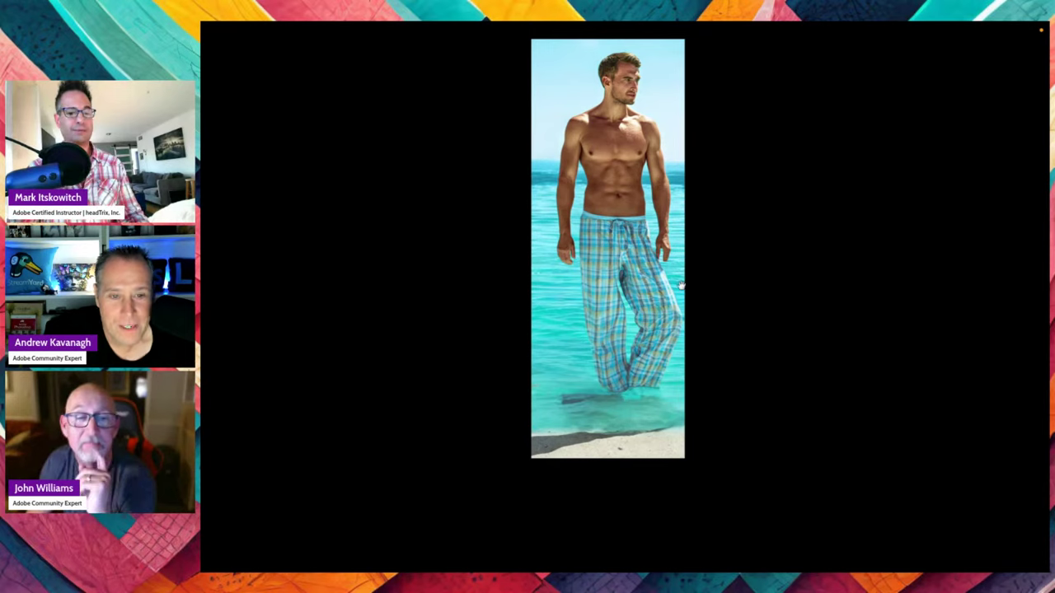
scroll(681, 310, "up", 2)
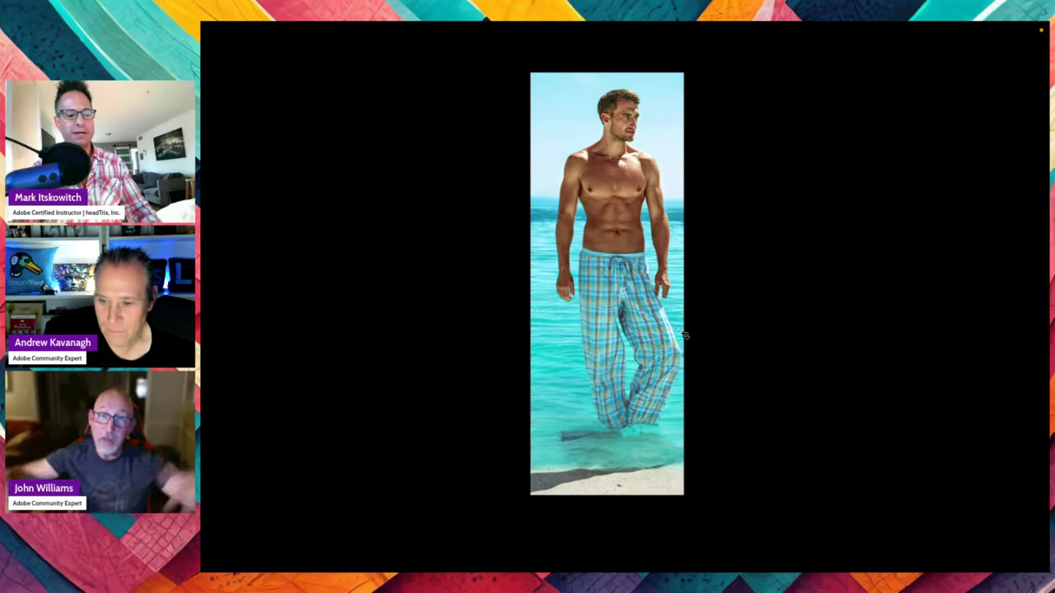
Exit full screen and close model, tattoo-you and monkey-horse without saving
key("f")
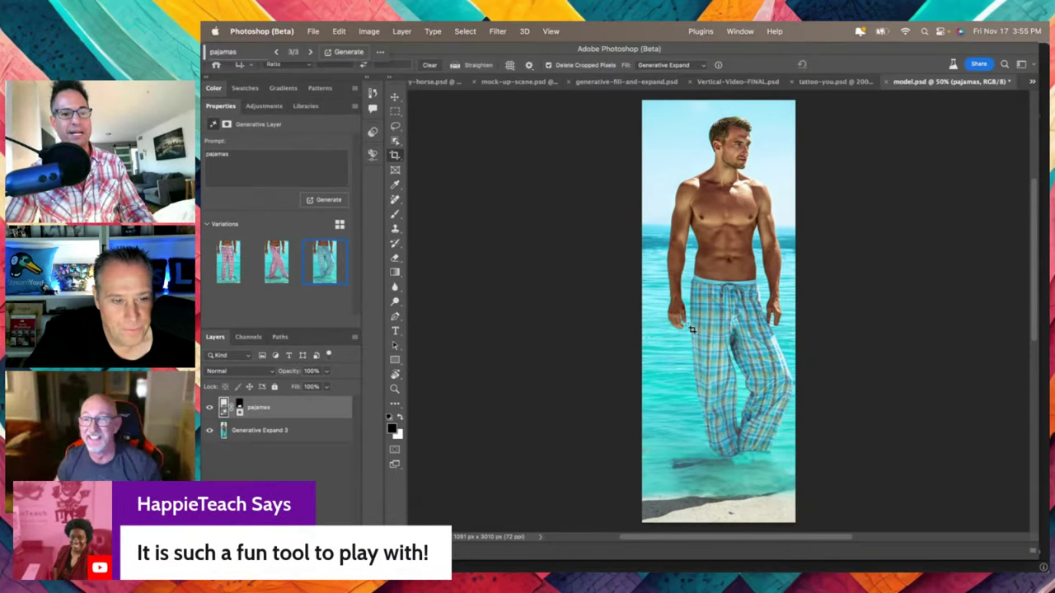
key("super+w")
left_click(636, 260)
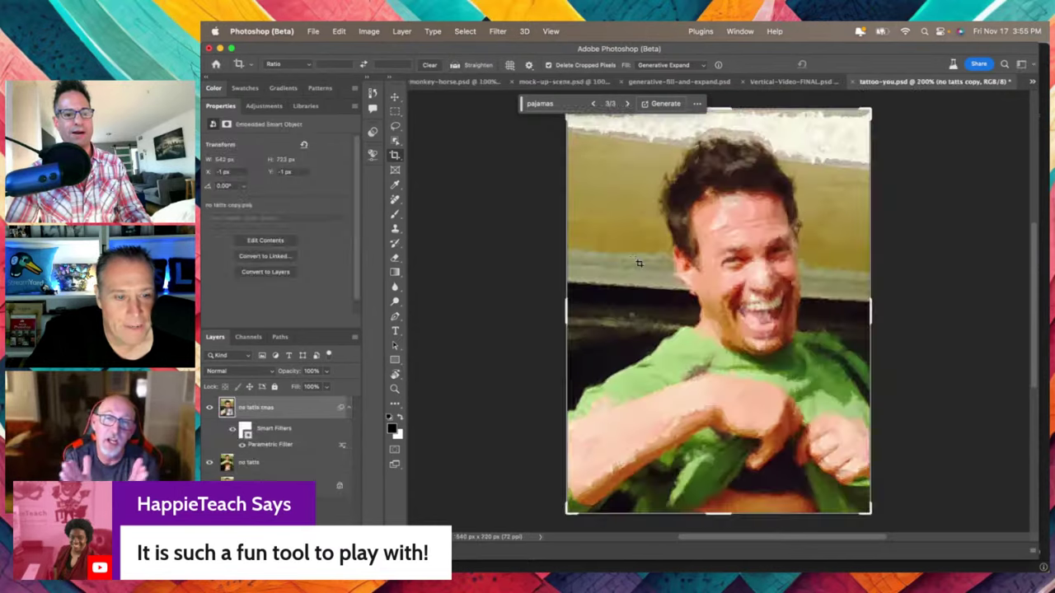
key("super+w")
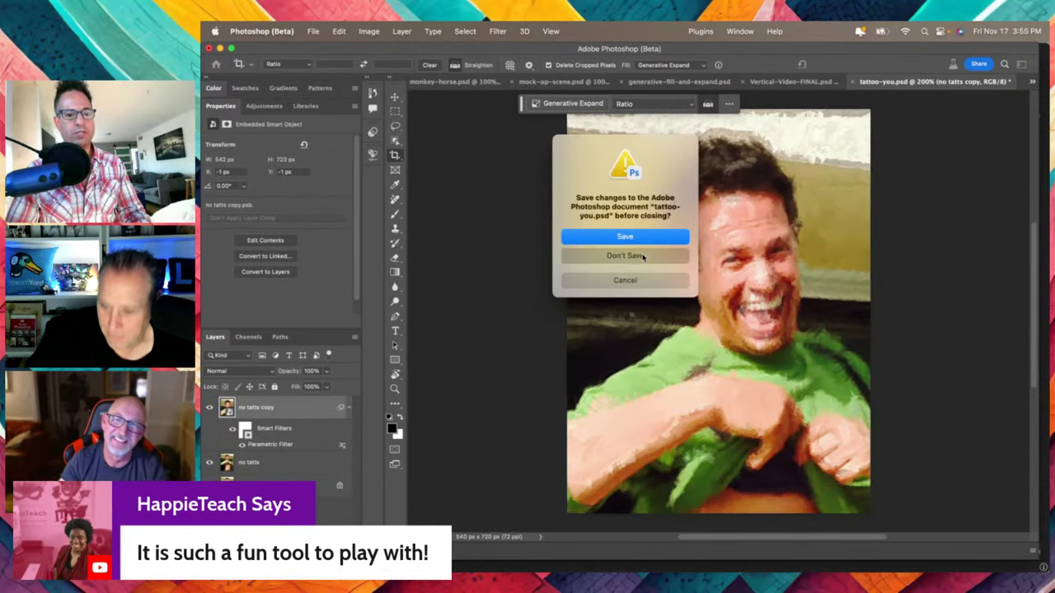
left_click(626, 256)
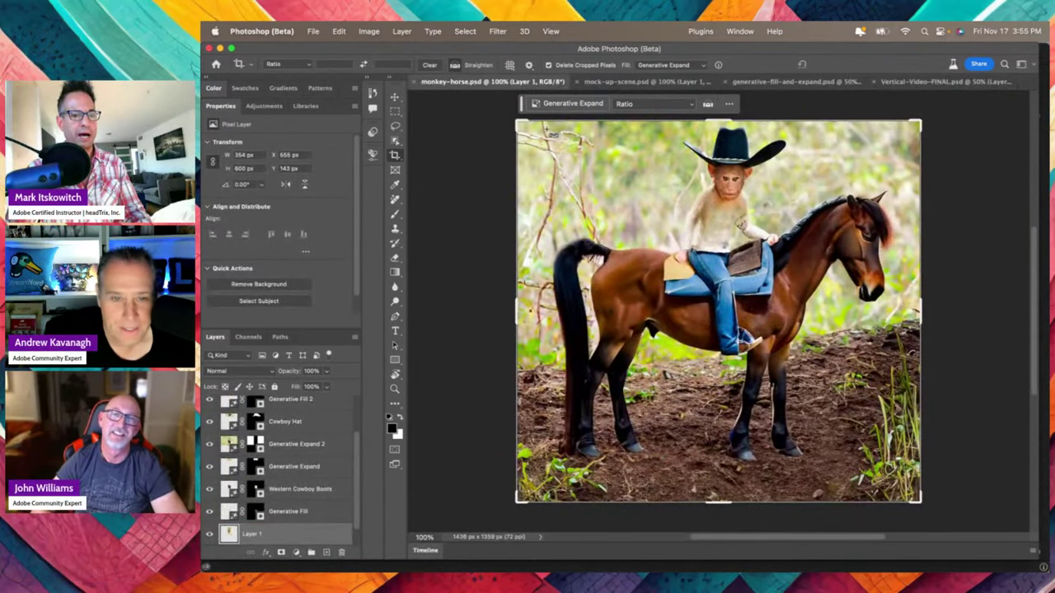
key("super+w")
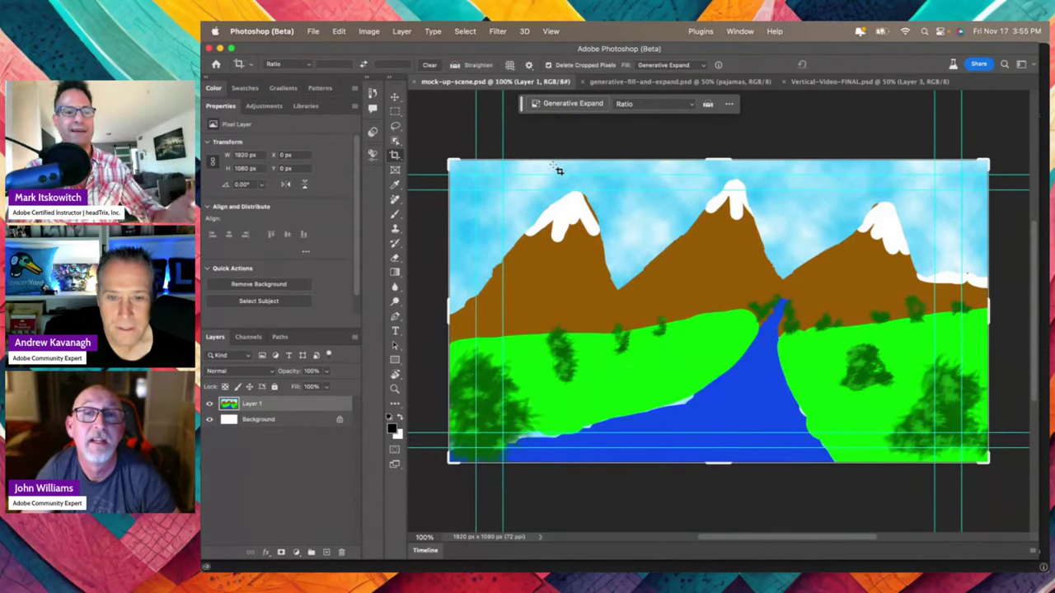
Switch to the RemoveTool-GenFill.psd monkey photo and zoom in on it
left_click(305, 107)
key("ctrl+shift+Tab")
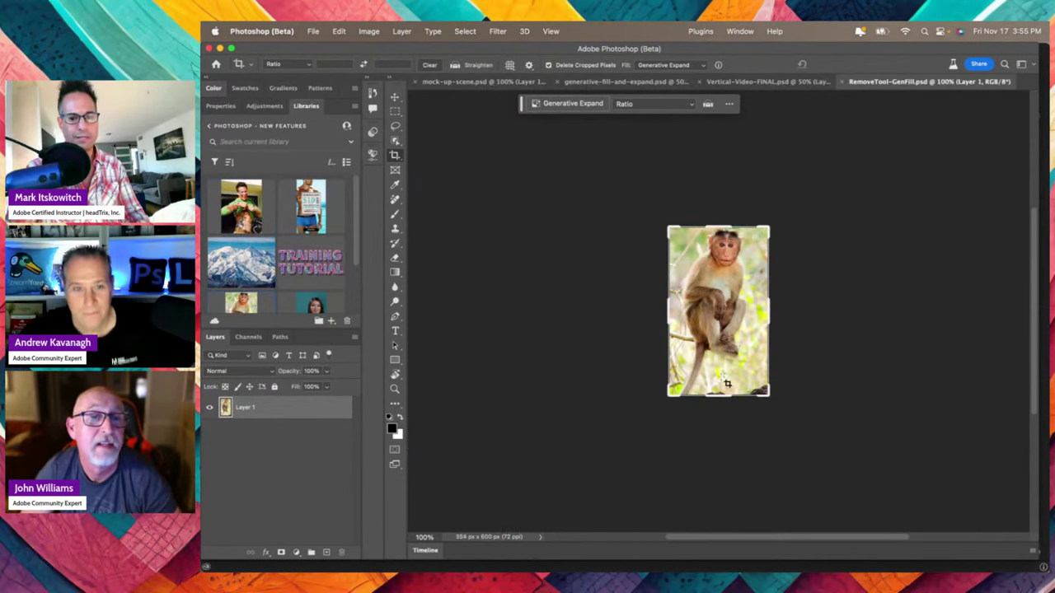
key("super+plus")
key("super+plus")
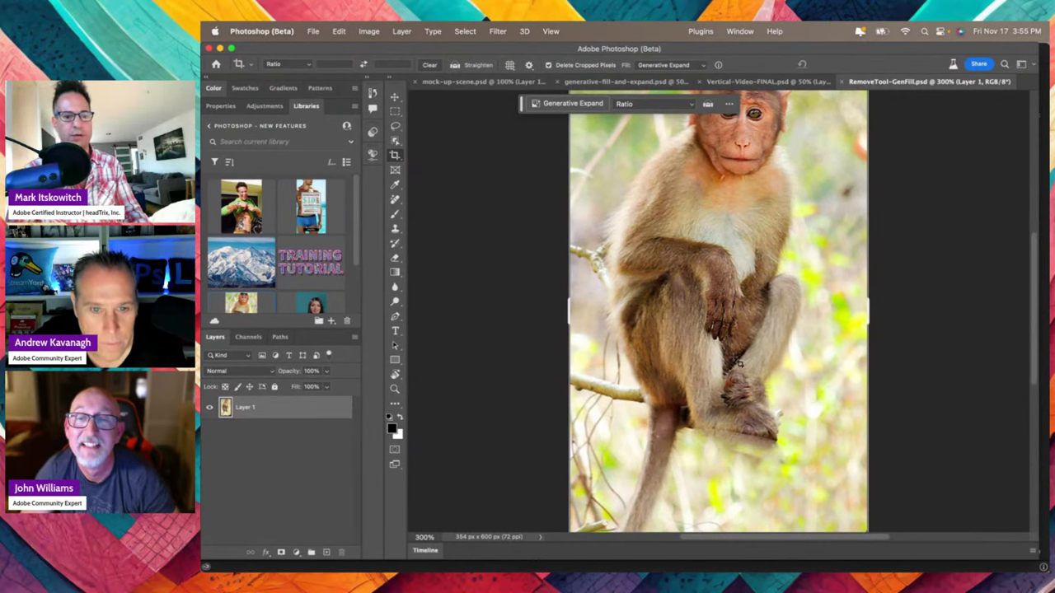
scroll(681, 391, "down", 5)
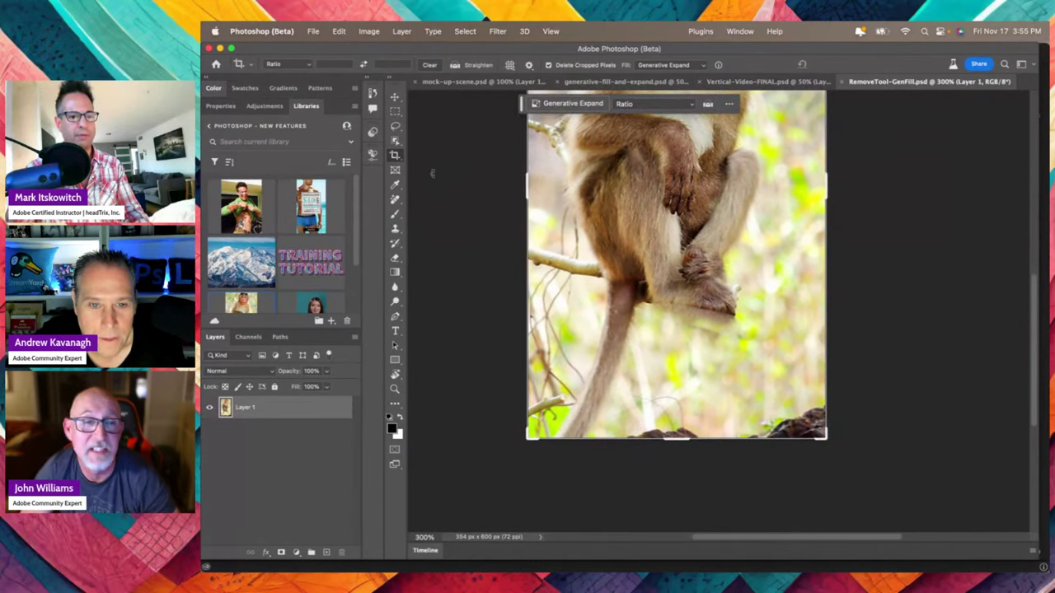
Lasso the monkey's hanging tail and erase it with an empty-prompt Generative Fill
key("l")
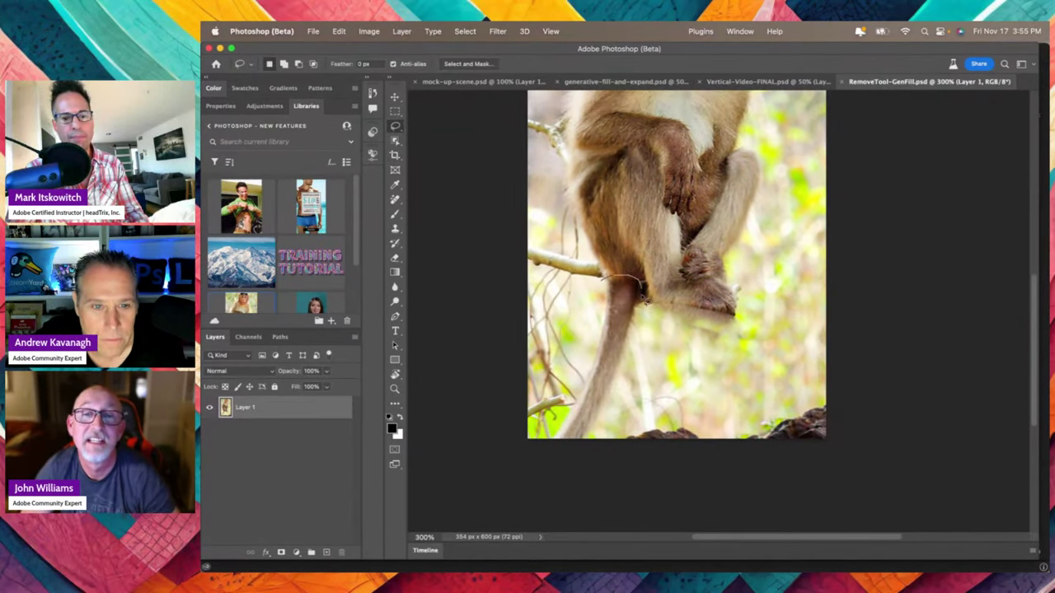
mouse_move(646, 302)
left_mouse_down()
mouse_move(638, 345)
mouse_move(612, 420)
left_mouse_up()
mouse_move(549, 477)
left_mouse_down()
mouse_move(528, 434)
mouse_move(609, 285)
left_mouse_up()
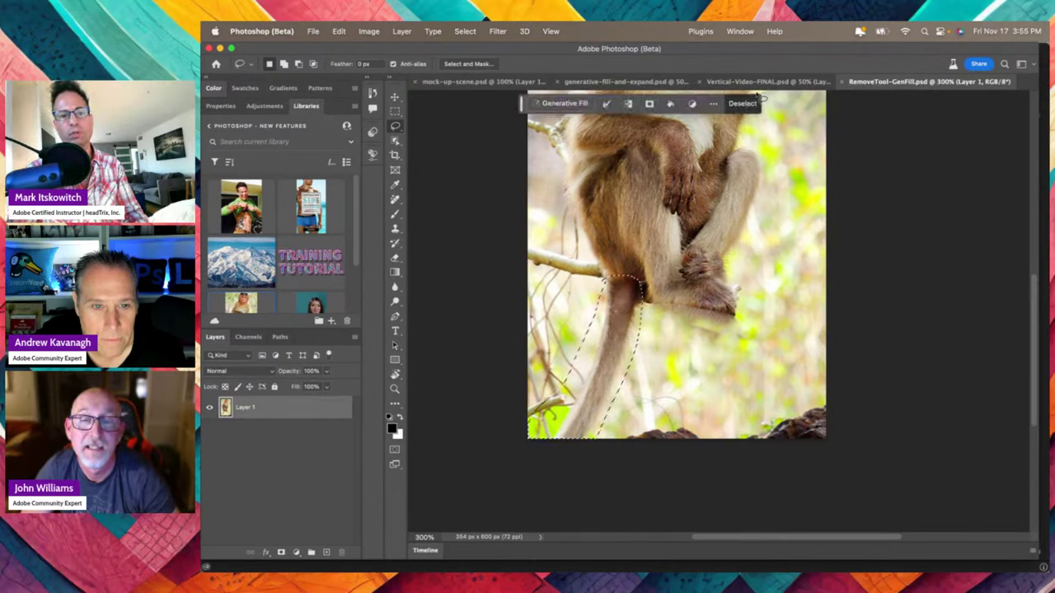
left_click(565, 103)
left_click(774, 105)
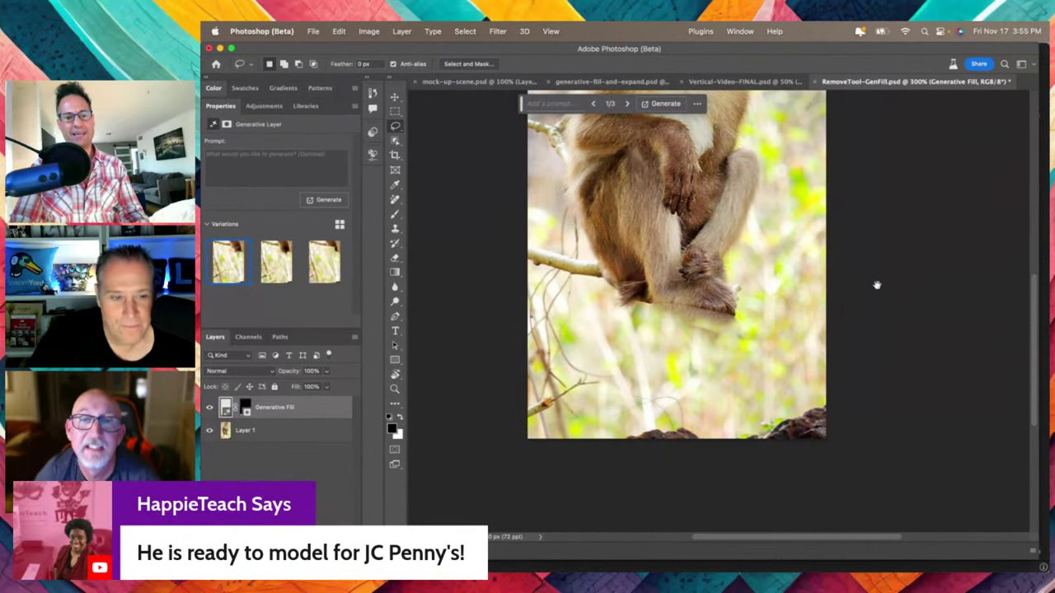
key("super+minus")
left_click_drag(877, 289, 822, 363)
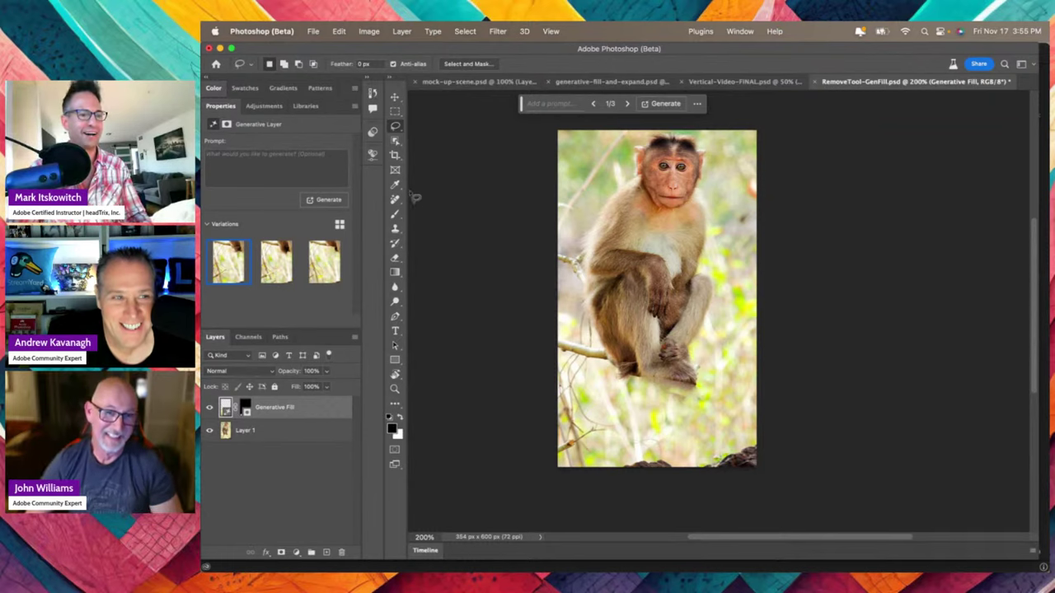
Generative Expand the monkey photo downward and to the right, generating foliage in the new areas
left_click(395, 155)
left_click_drag(653, 468, 653, 497)
left_click_drag(765, 303, 862, 313)
key("Return")
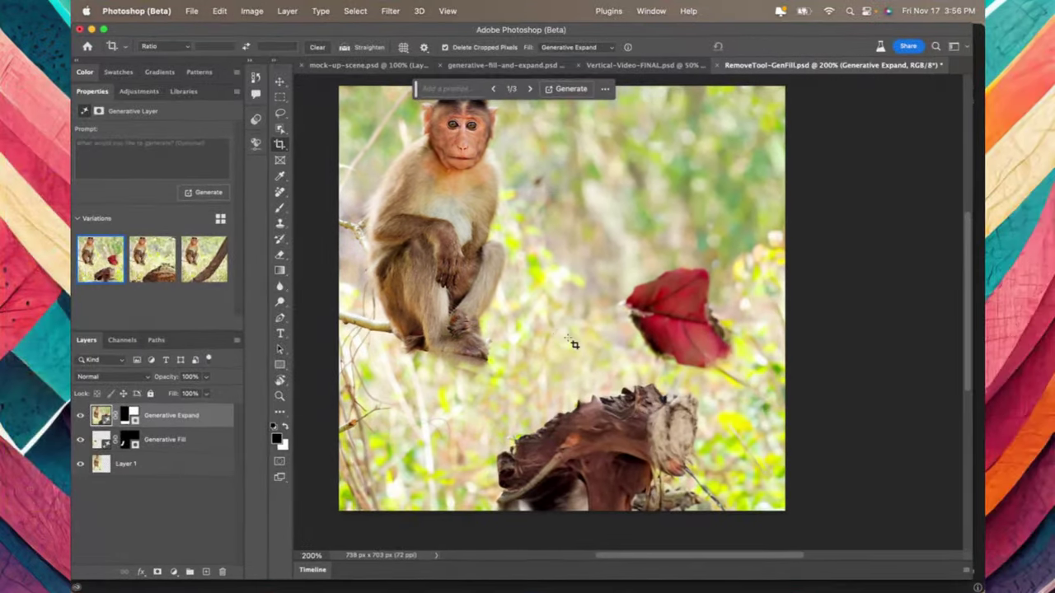
Generative Expand the left side with branches and zoom out to the 1071 × 703 px image
left_click_drag(666, 337, 824, 329)
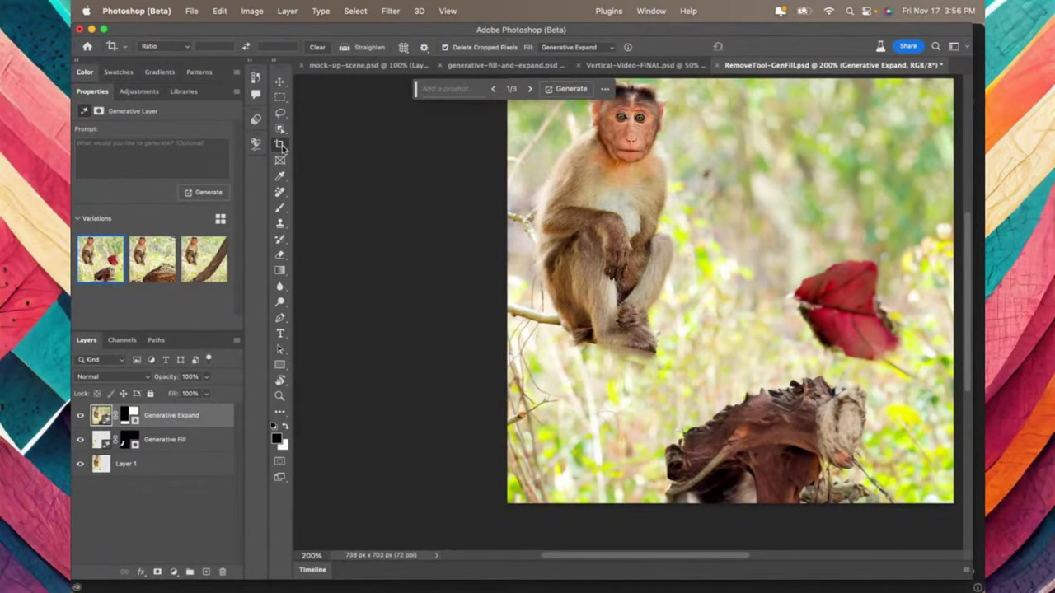
left_click_drag(505, 300, 405, 303)
key("Return")
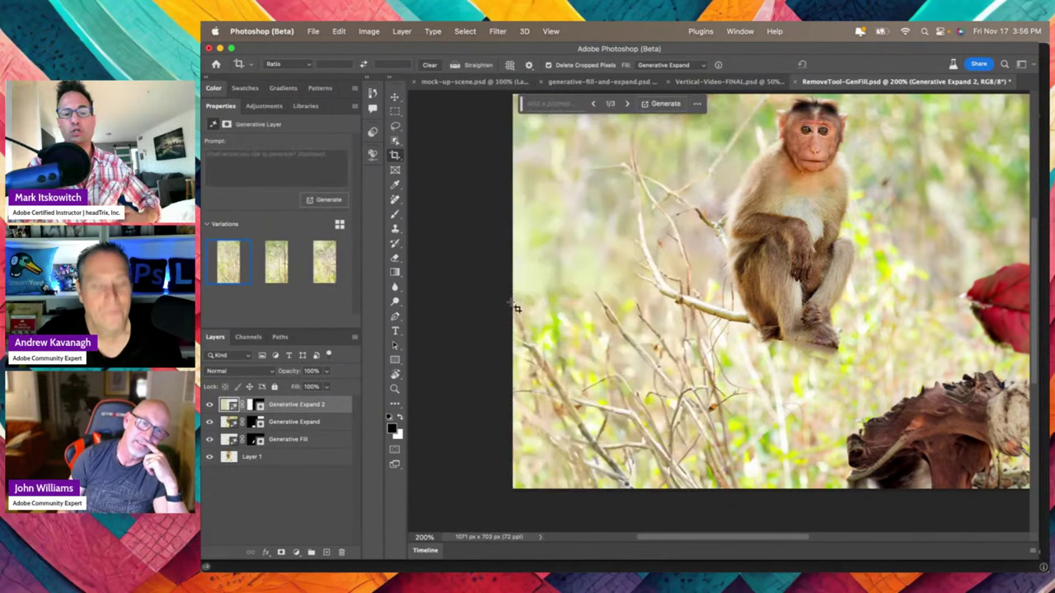
key("super+minus")
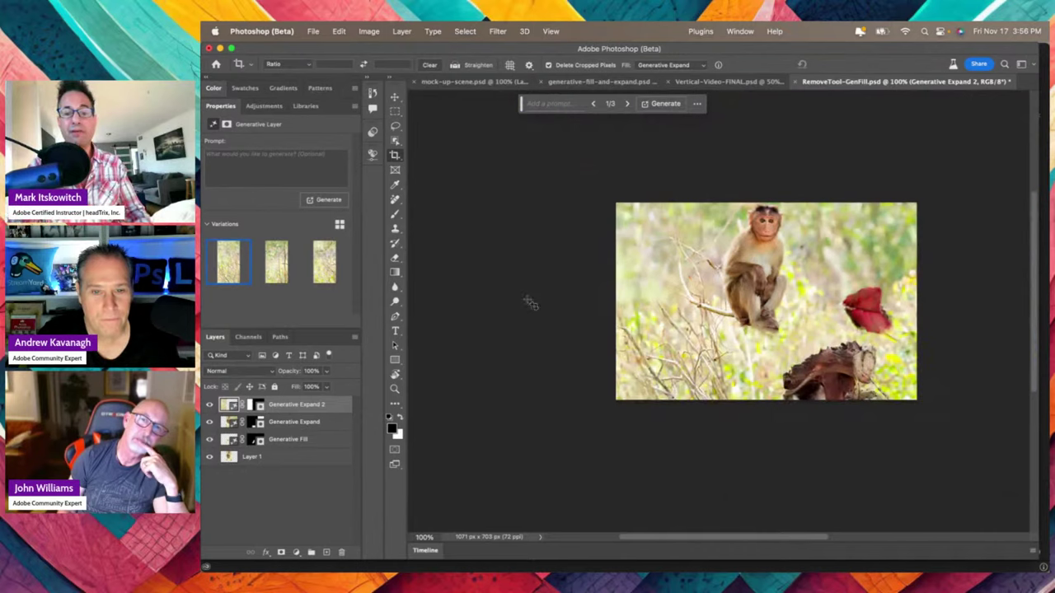
Generative Fill a lassoed lower scene with 'horse', keep the third hornless variation, then close
left_click(396, 127)
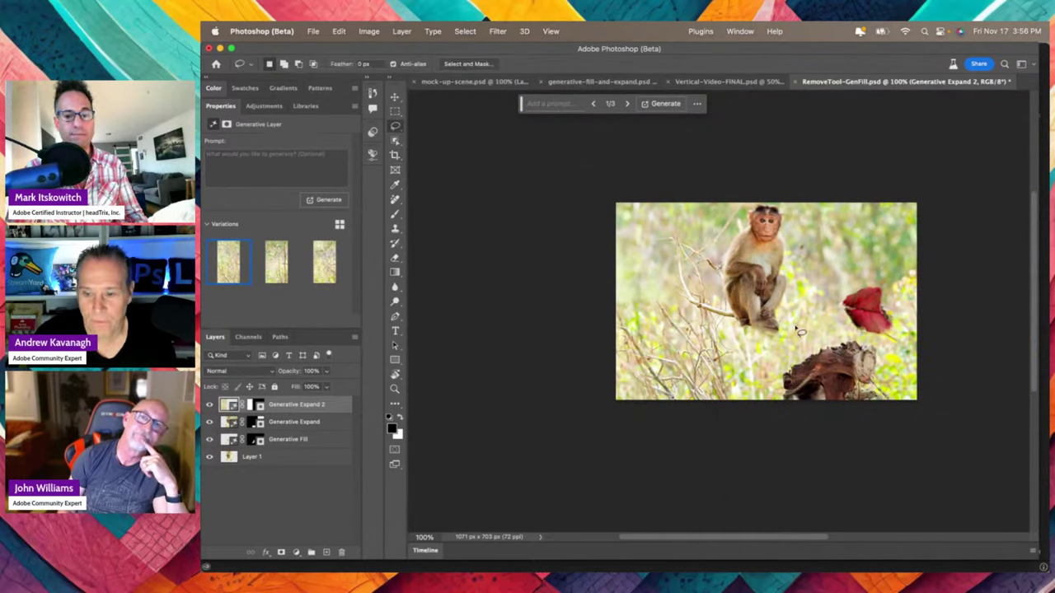
mouse_move(815, 318)
left_mouse_down()
mouse_move(775, 321)
mouse_move(666, 301)
mouse_move(637, 308)
mouse_move(610, 359)
mouse_move(669, 422)
mouse_move(852, 457)
mouse_move(990, 428)
mouse_move(998, 310)
mouse_move(929, 283)
mouse_move(890, 219)
mouse_move(869, 215)
mouse_move(793, 316)
left_mouse_up()
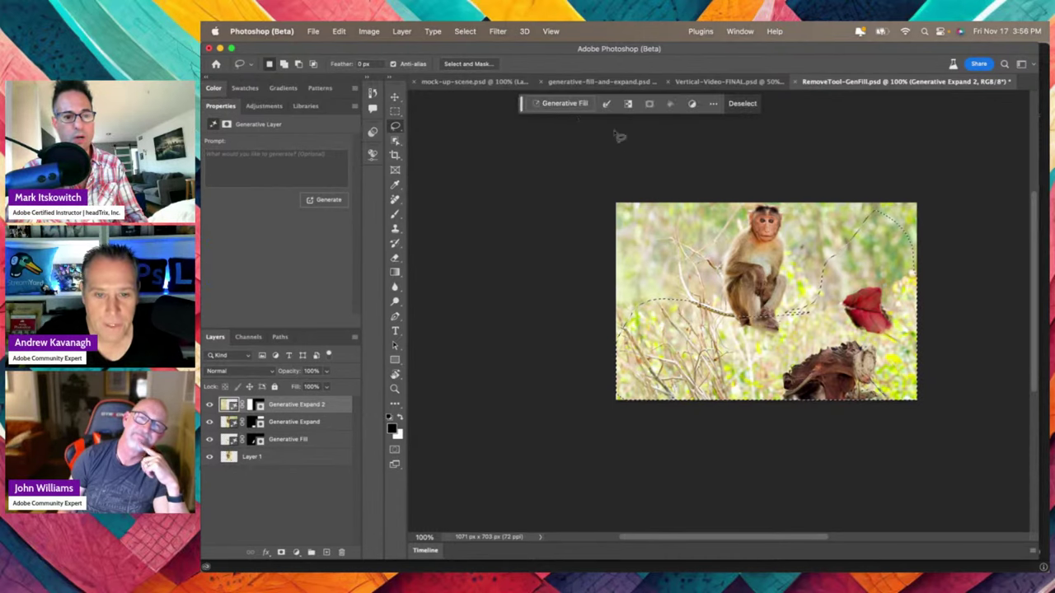
left_click(564, 104)
type("horse")
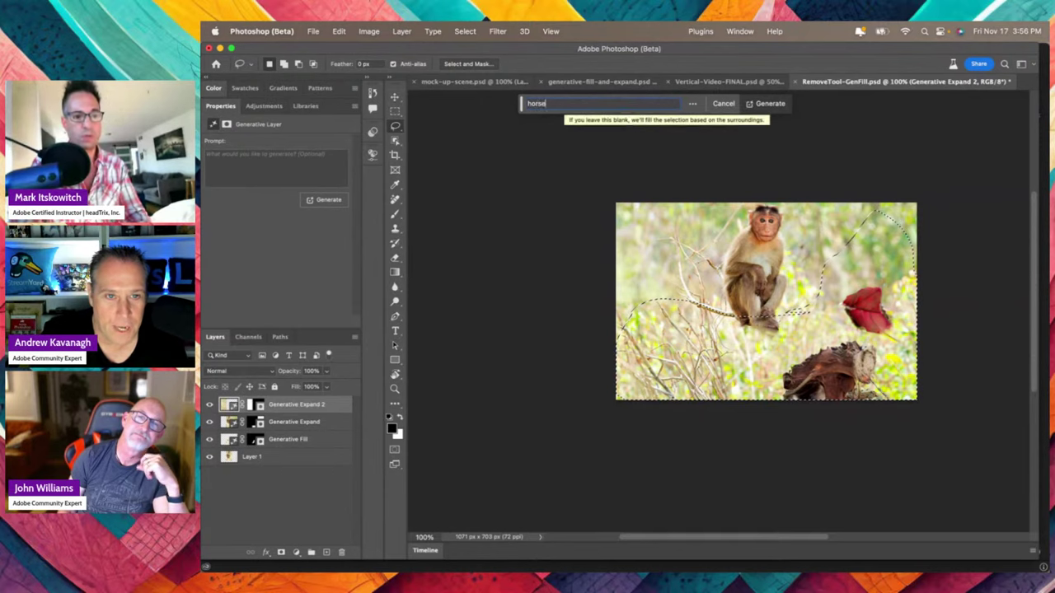
key("Return")
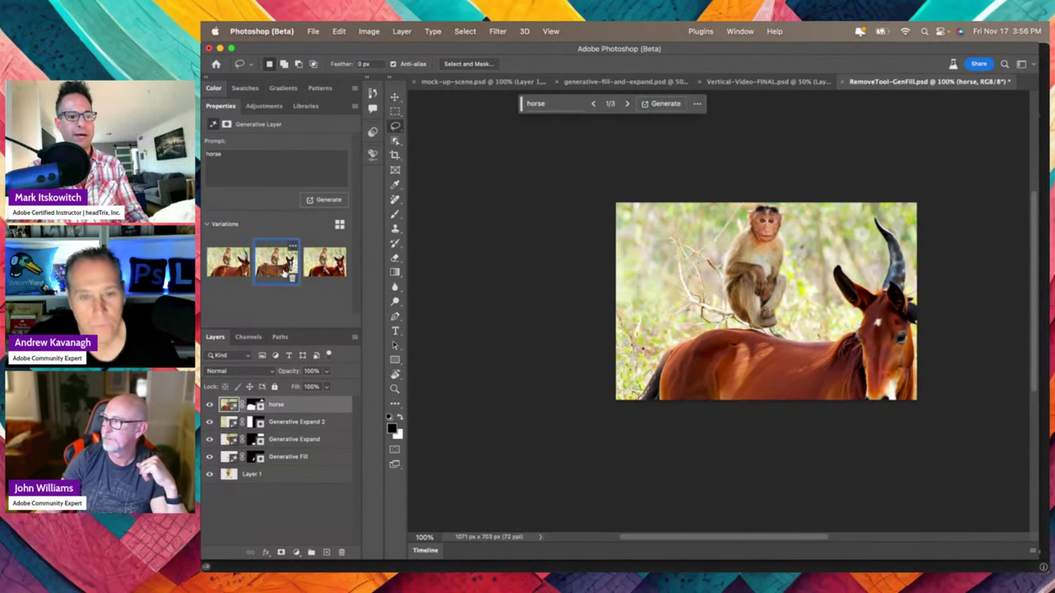
left_click(326, 262)
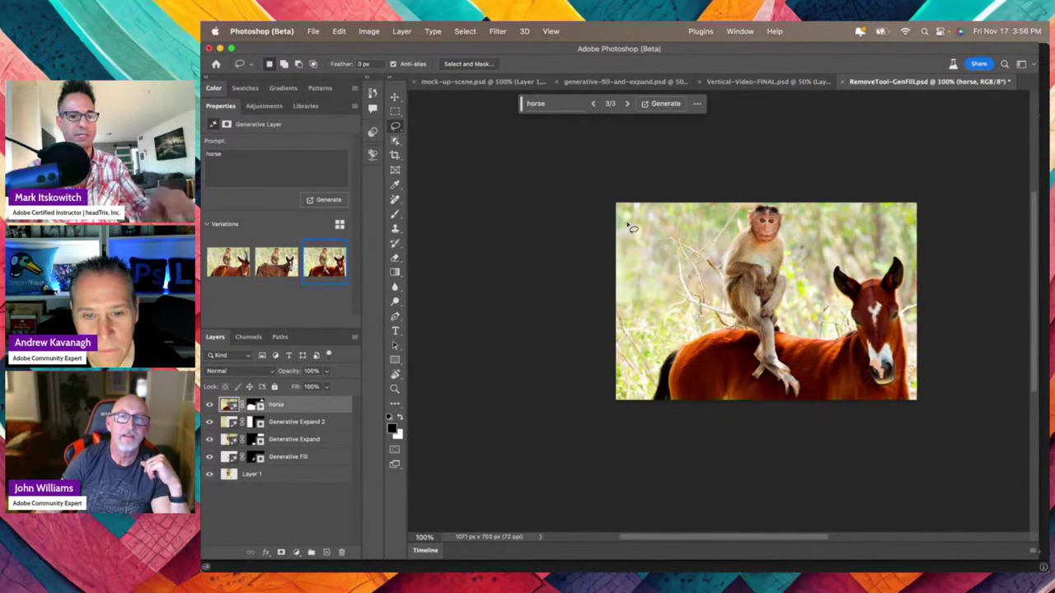
key("super+w")
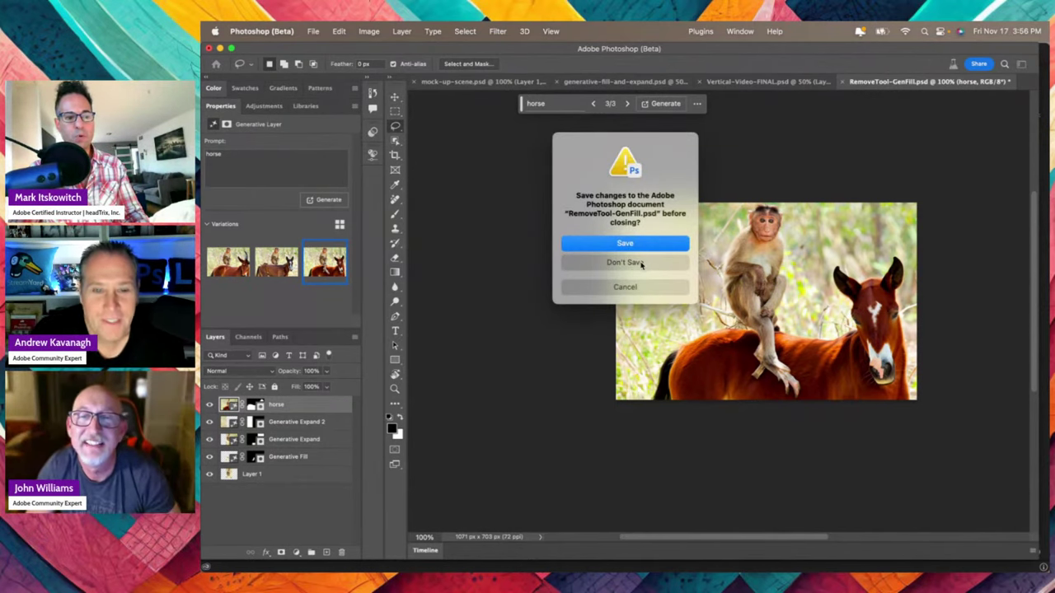
Choose Don't Save to close RemoveTool-GenFill.psd without keeping its changes
left_click(642, 263)
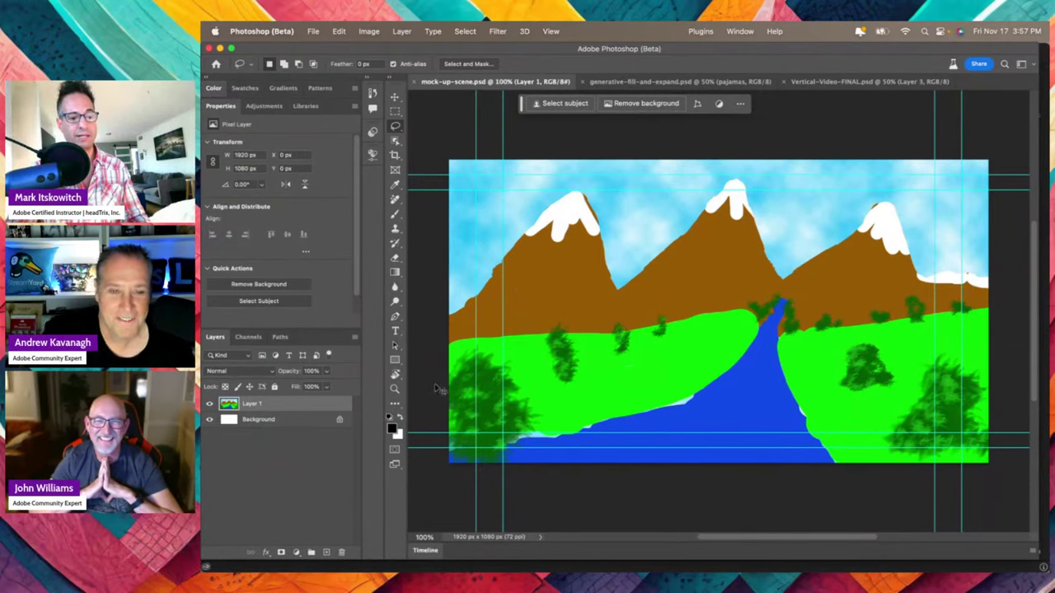
key("super+a")
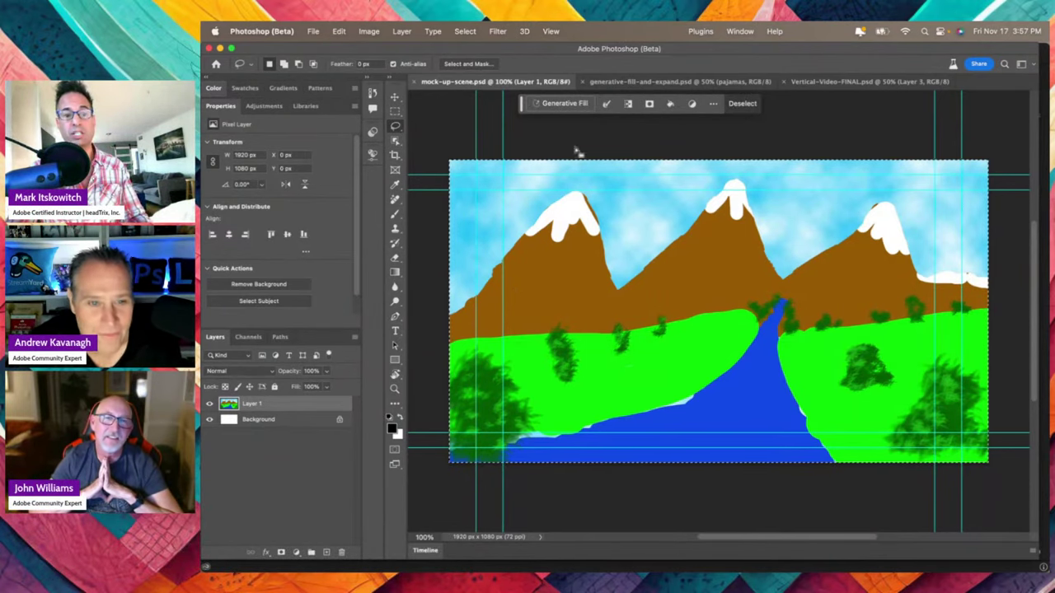
left_click(564, 103)
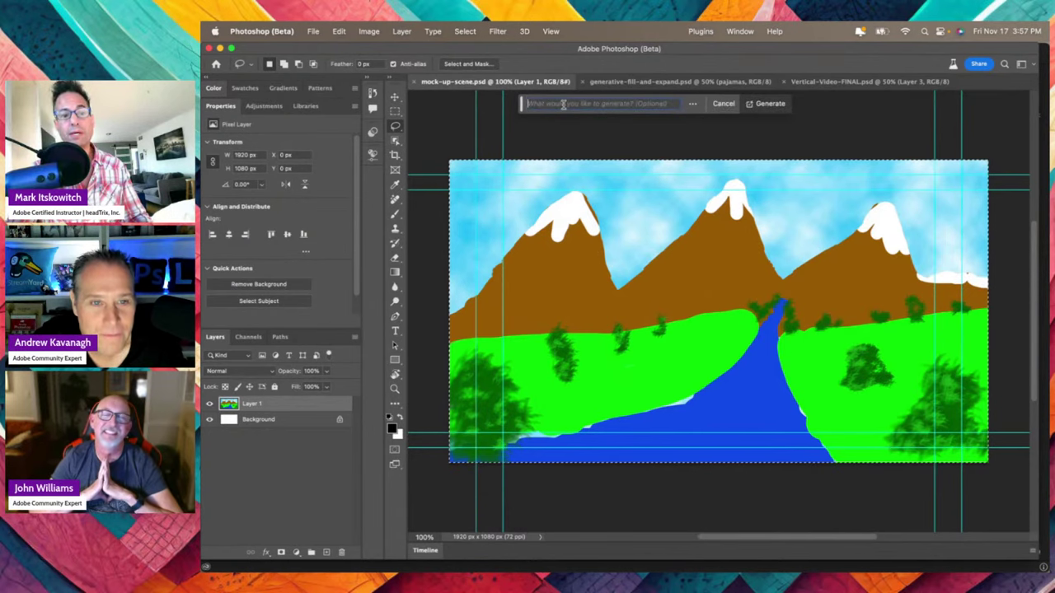
left_click(769, 104)
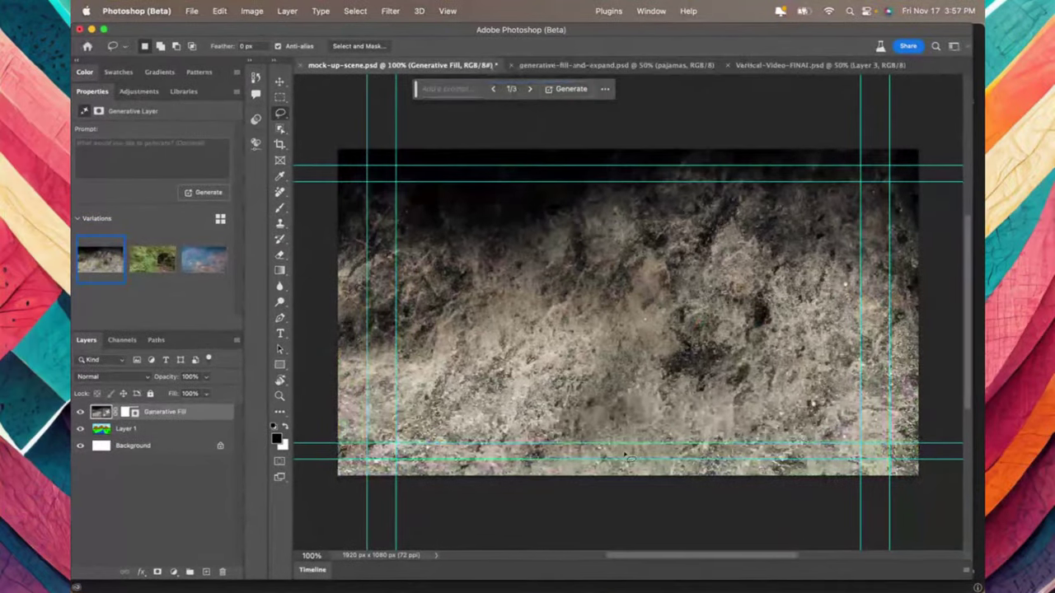
left_click(139, 268)
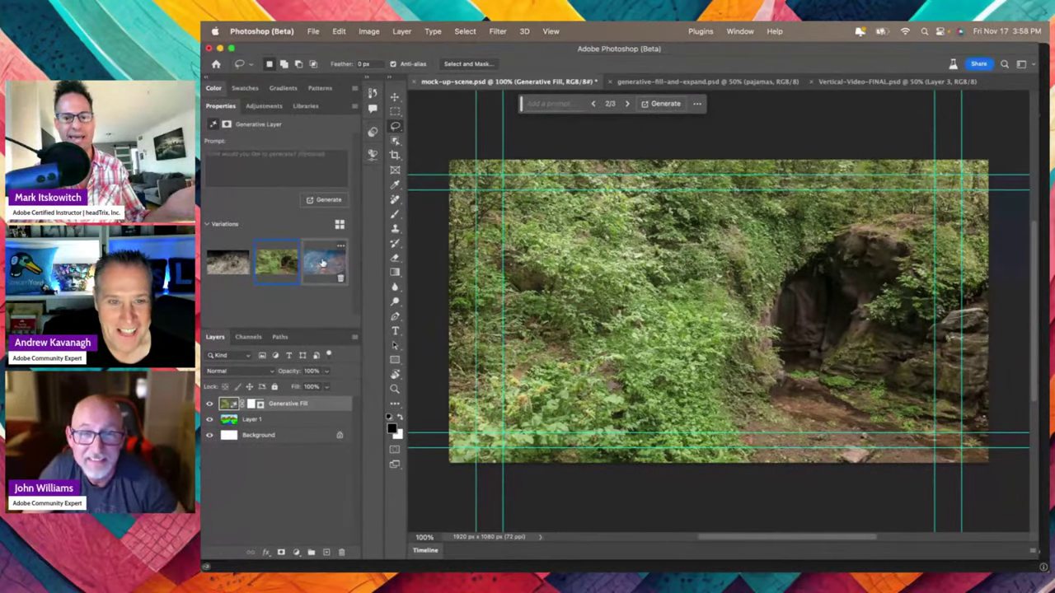
left_click(322, 262)
left_click(231, 266)
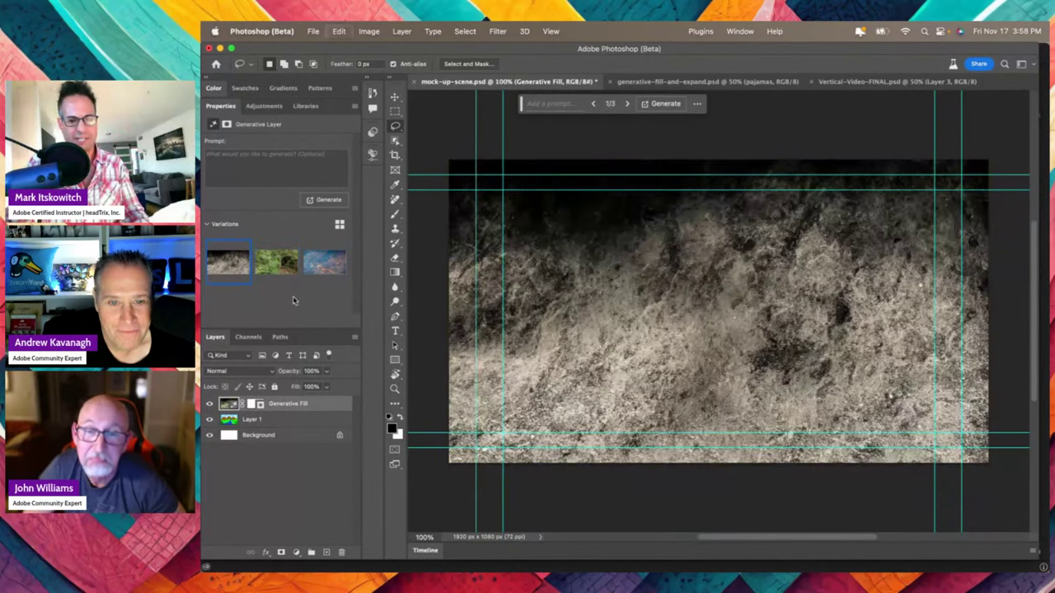
key("super+z")
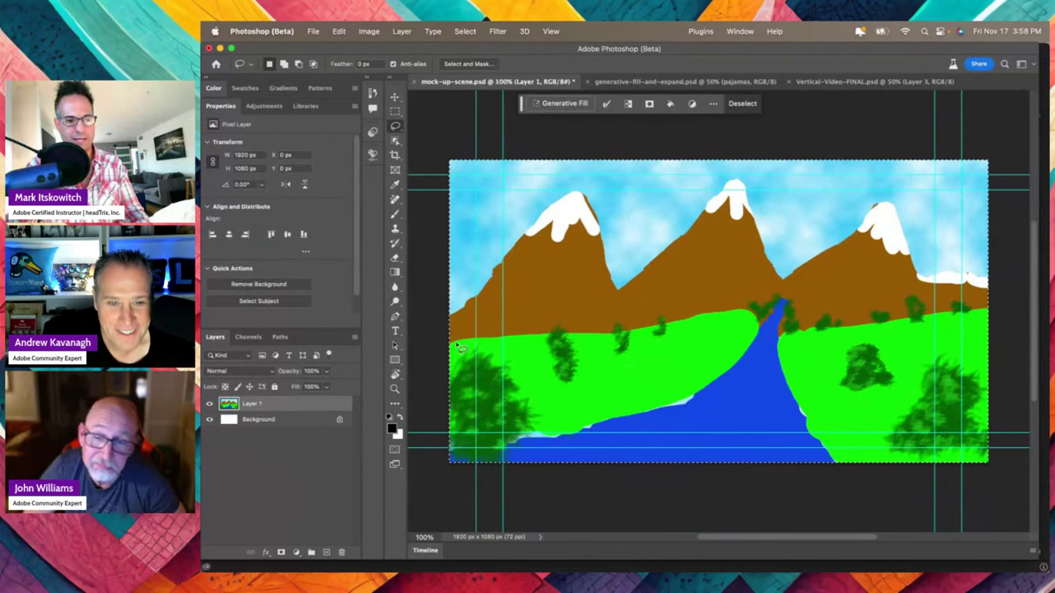
Deselect the canvas and start a Pen path up the left mountain slope
key("super+d")
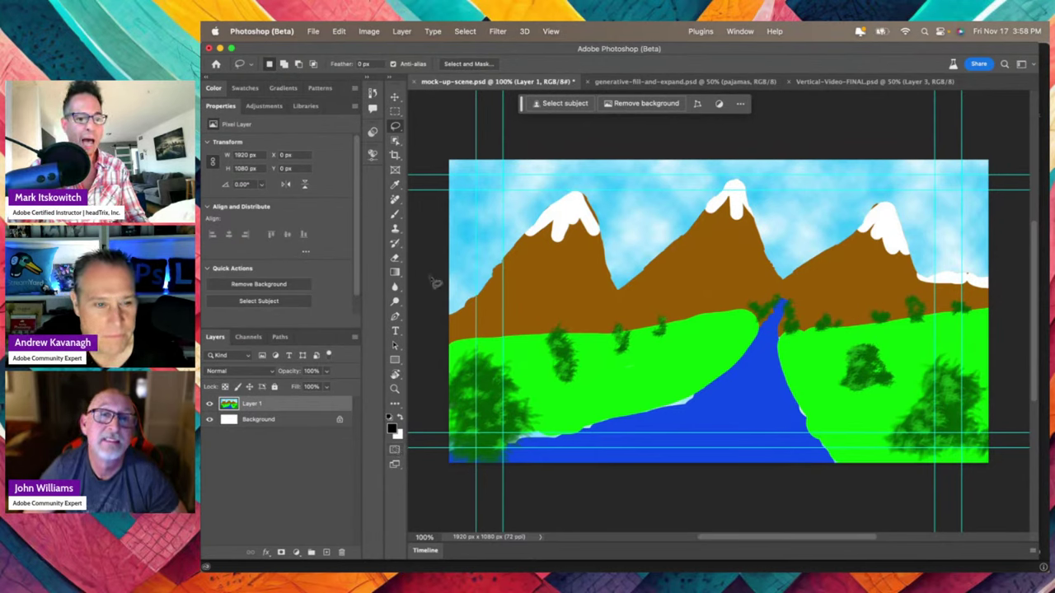
left_click(395, 318)
left_click(455, 312)
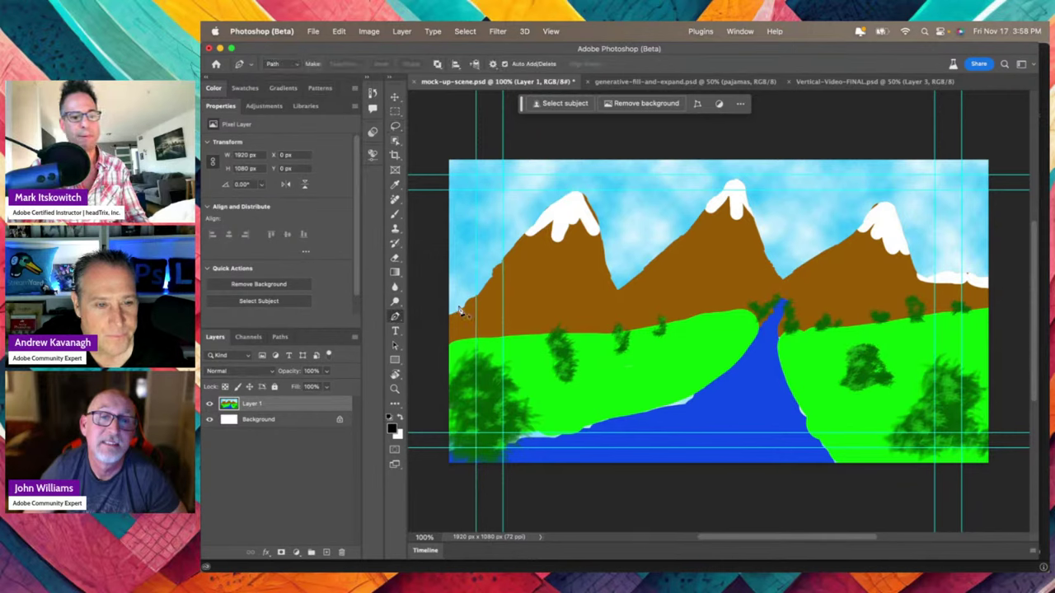
left_click(476, 302)
left_click(497, 276)
left_click(504, 263)
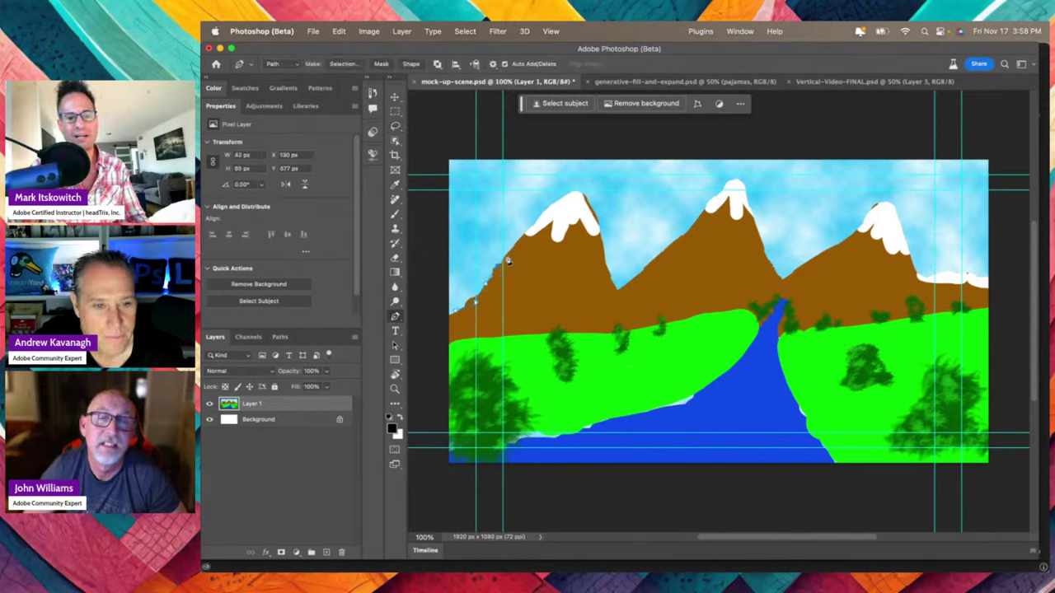
left_click(520, 241)
Extend the path toward the left peak, then undo it so no path remains
left_click(546, 216)
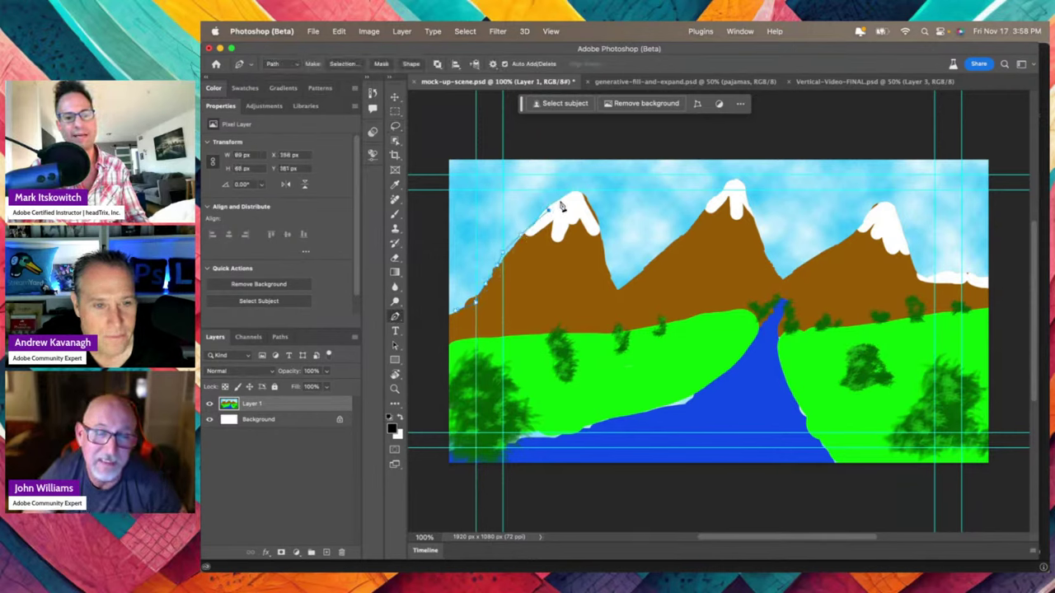
left_click(562, 202)
key("Escape")
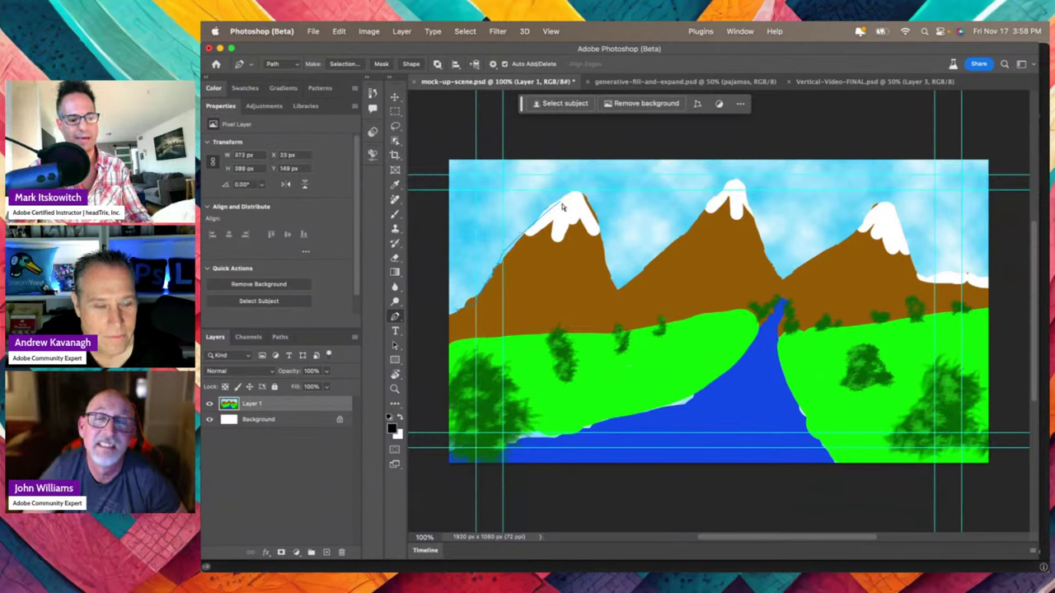
key("super+z")
key("super+z")
key("super+z")
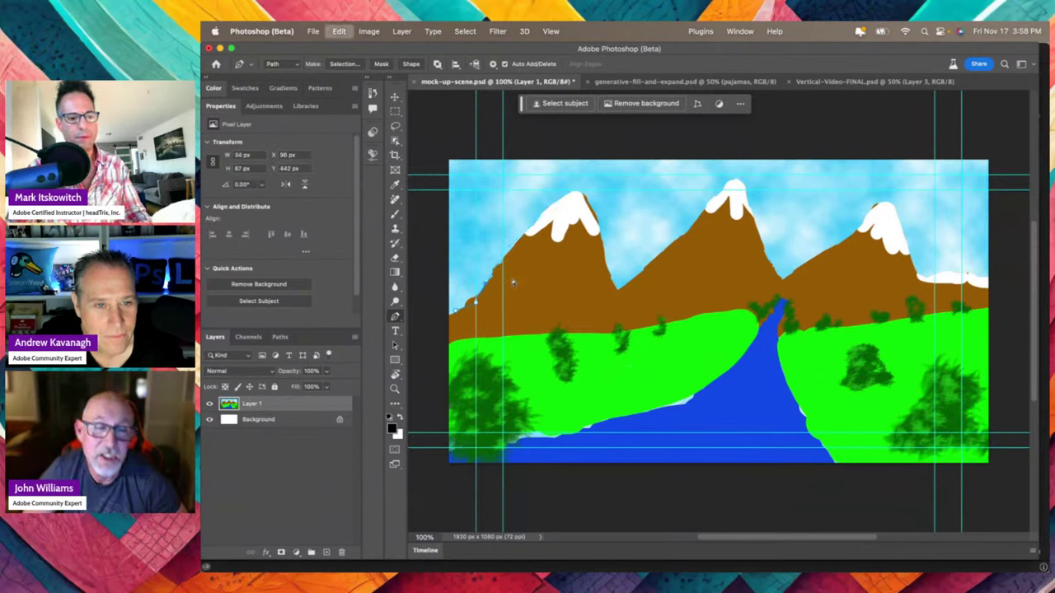
key("super+z")
key("super+z")
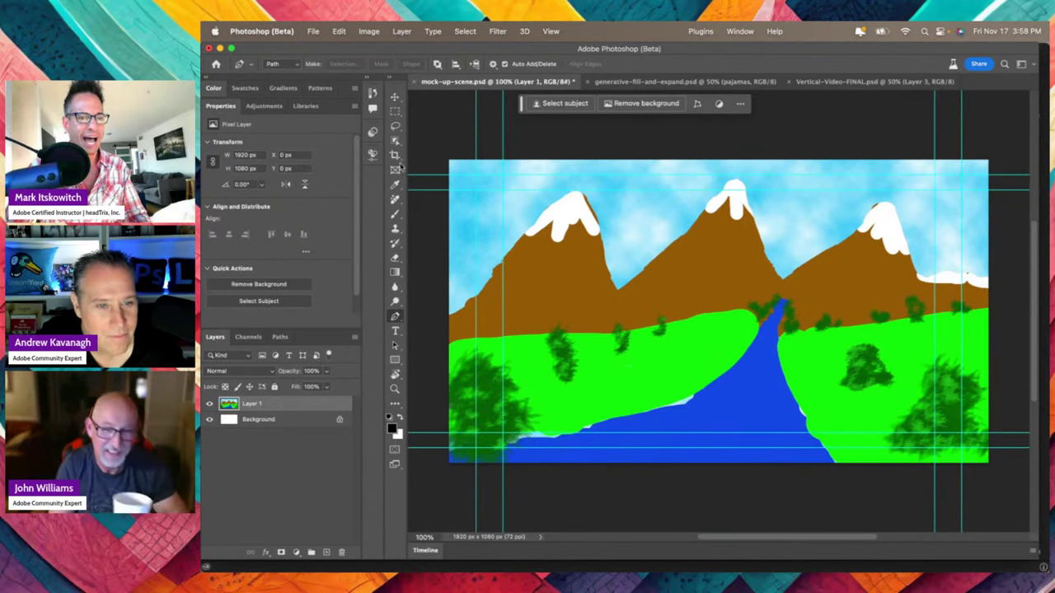
left_click(395, 140)
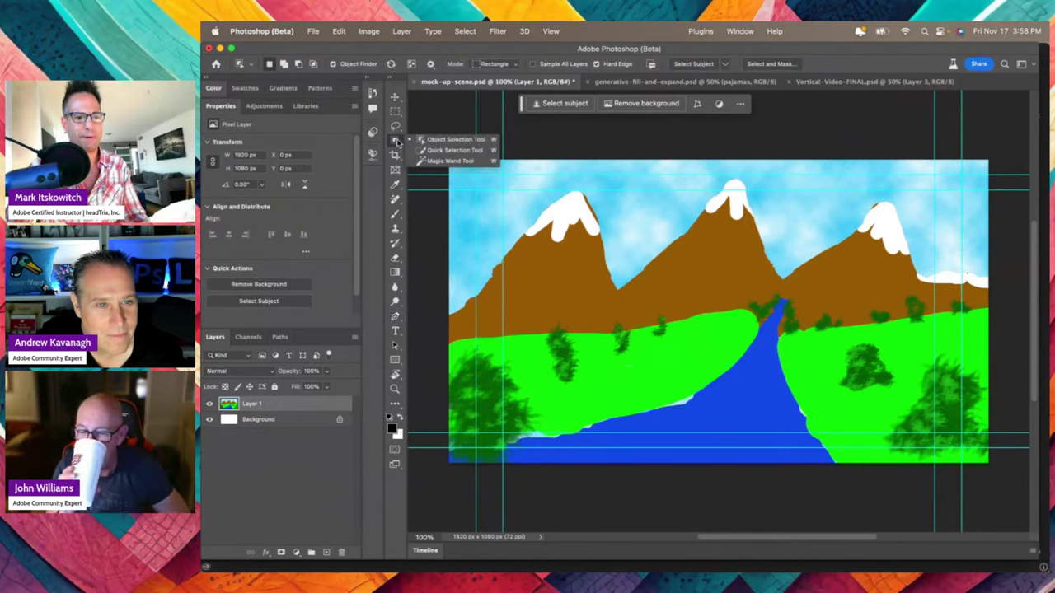
left_click(449, 161)
left_click(556, 313)
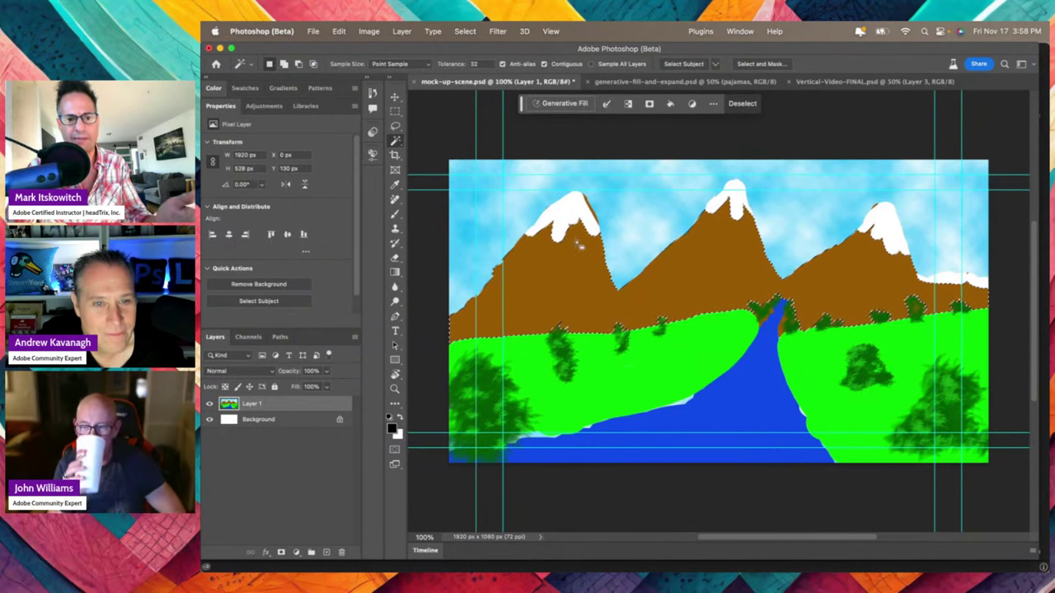
left_click(711, 211, "shift")
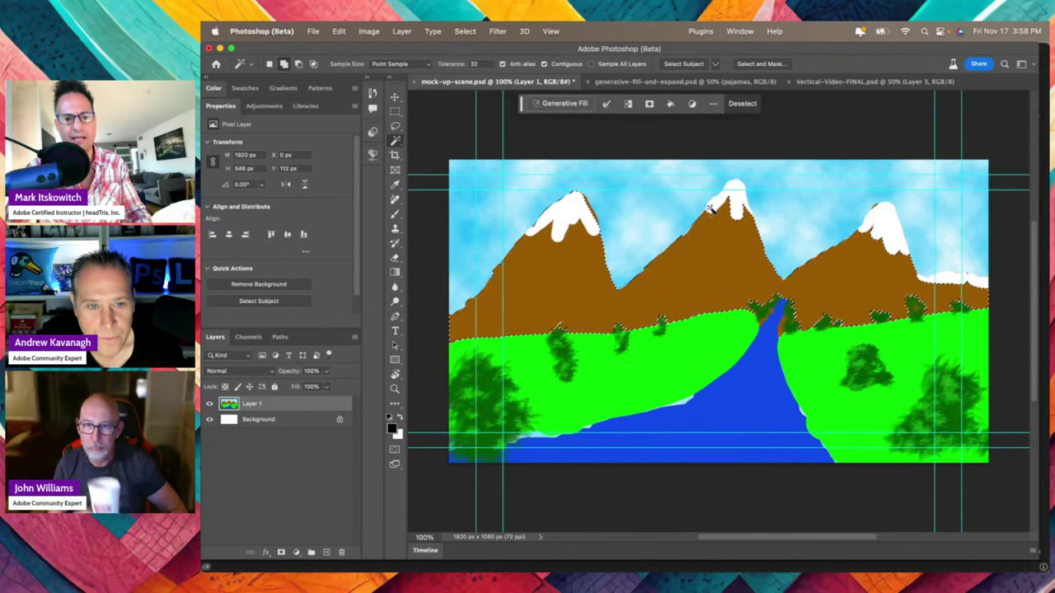
left_click(726, 201, "shift")
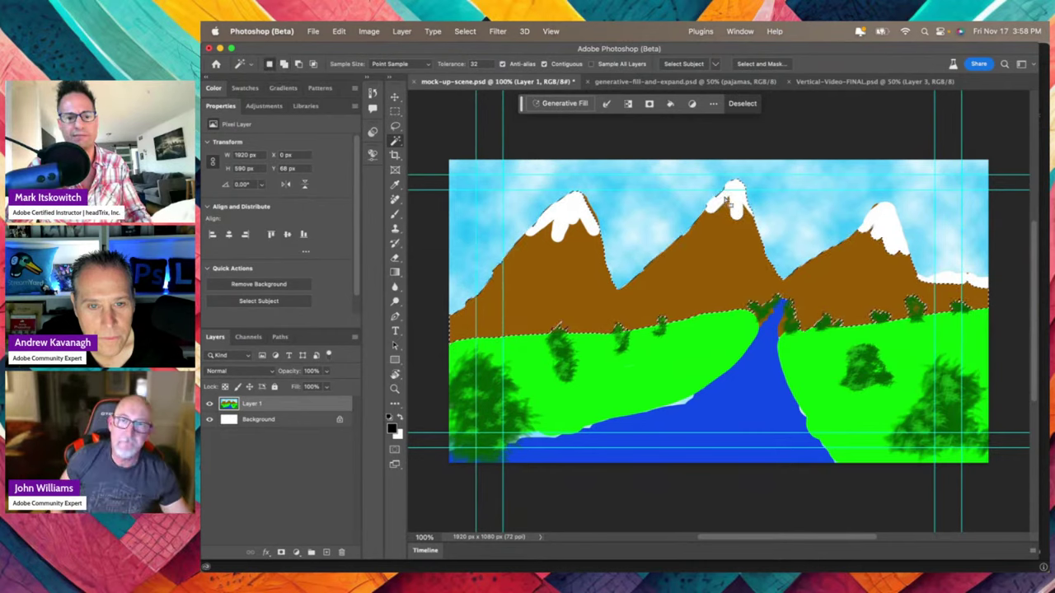
key("super+d")
left_click(397, 144)
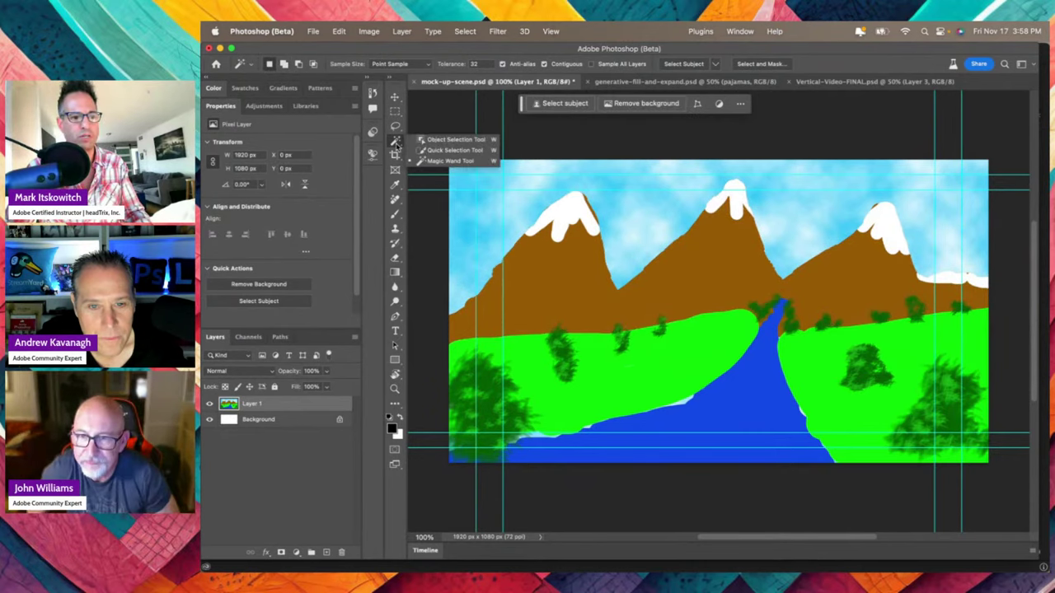
left_click(456, 150)
mouse_move(479, 313)
left_mouse_down()
mouse_move(694, 255)
mouse_move(884, 278)
left_mouse_up()
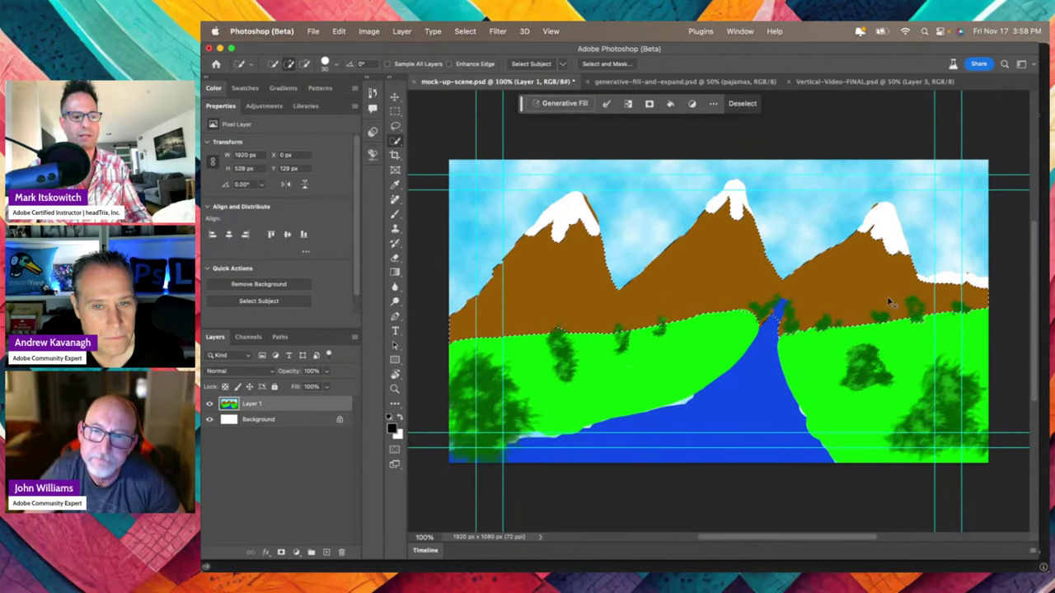
key("super+d")
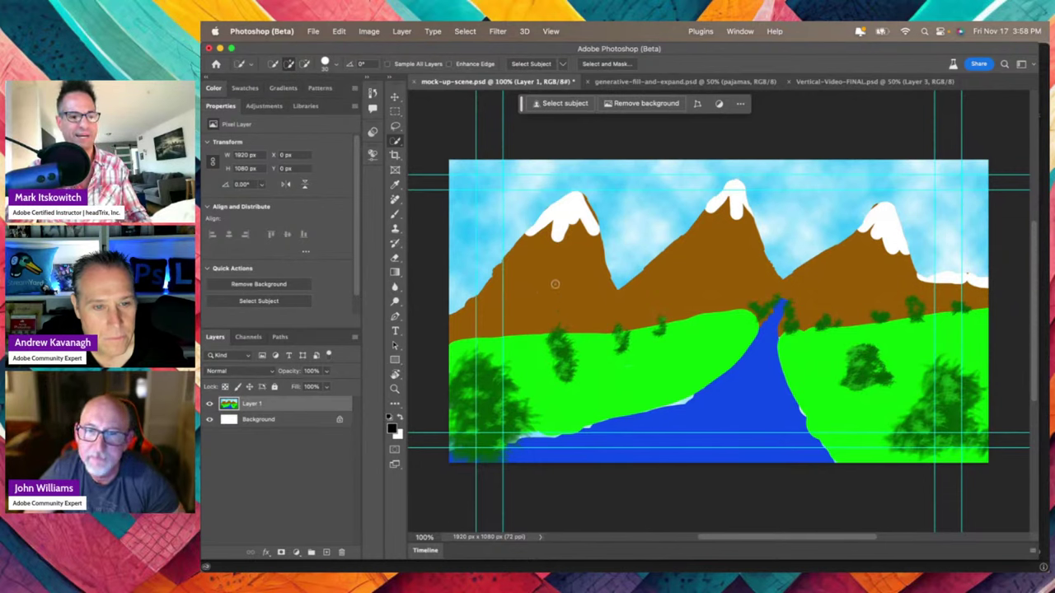
In Quick Mask, brush a mask patch in the sky between the left peaks
left_click(395, 451)
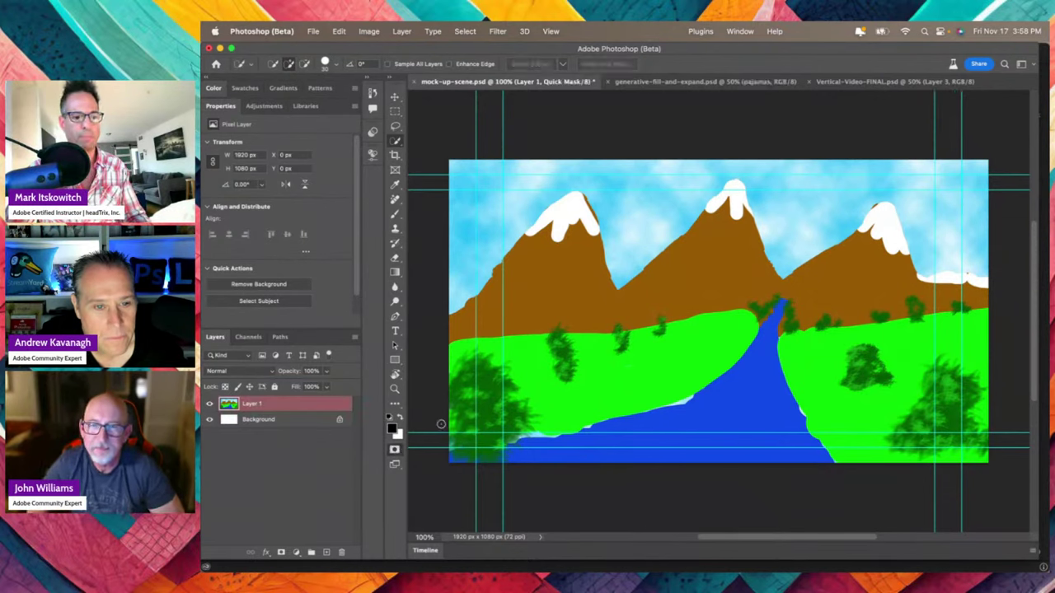
left_click(395, 215)
left_click_drag(628, 203, 650, 255)
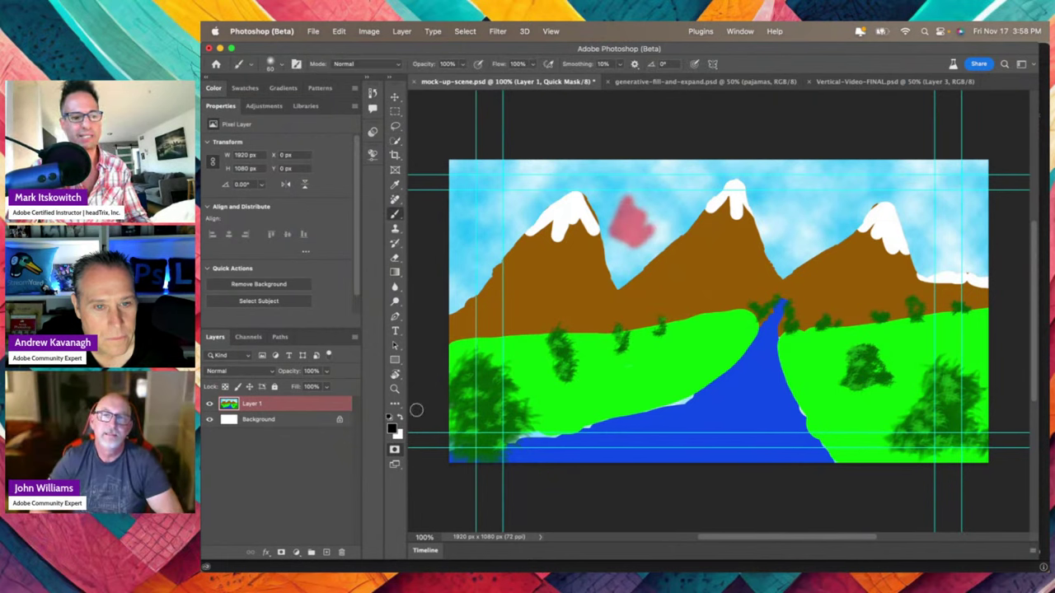
Set the Quick Mask options so Color Indicates Selected Areas
double_click(395, 452)
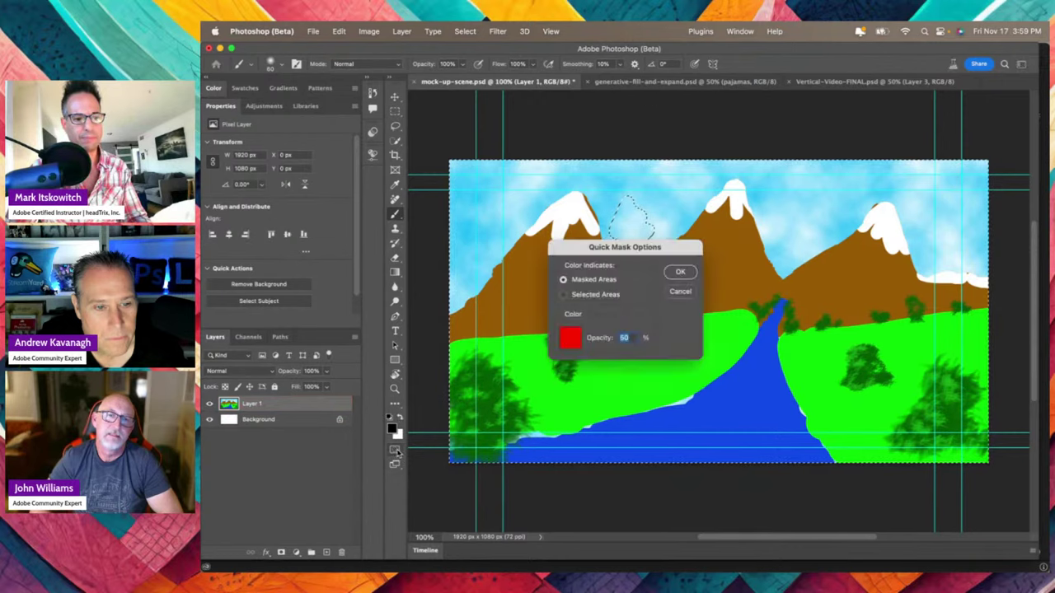
left_click(572, 338)
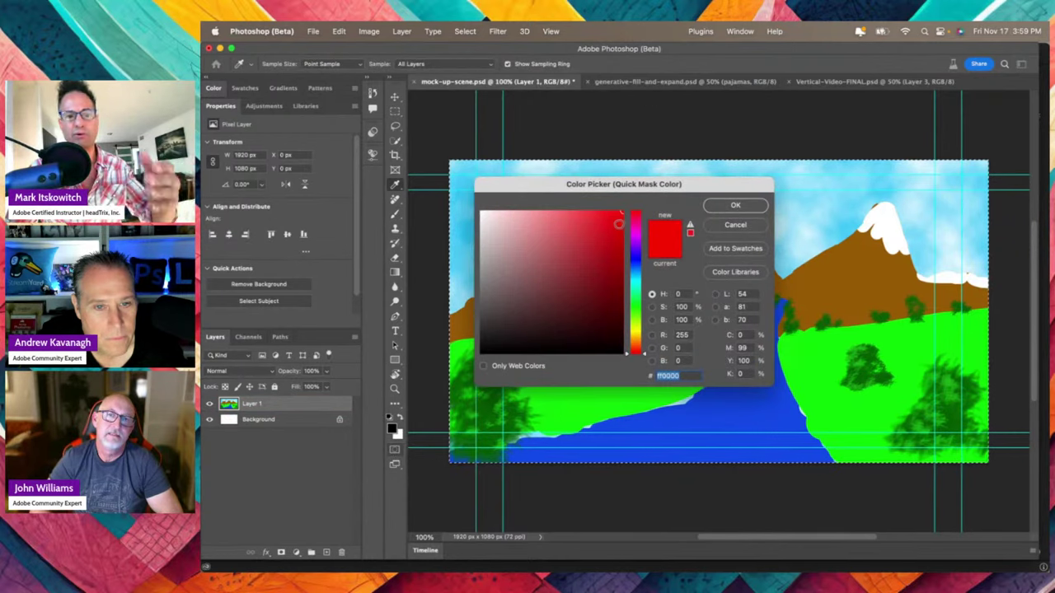
left_click(735, 205)
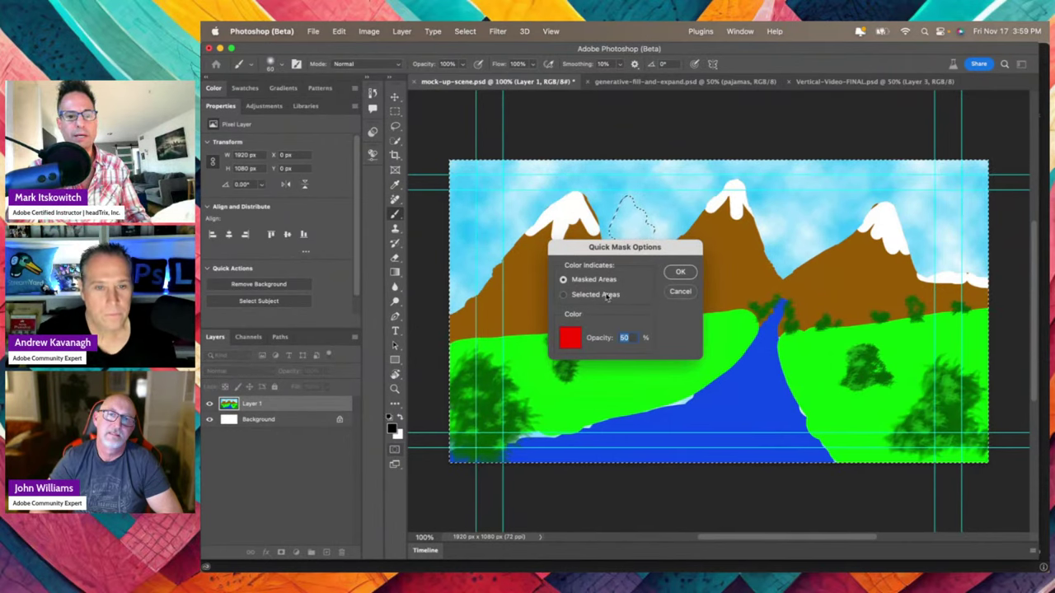
left_click(679, 293)
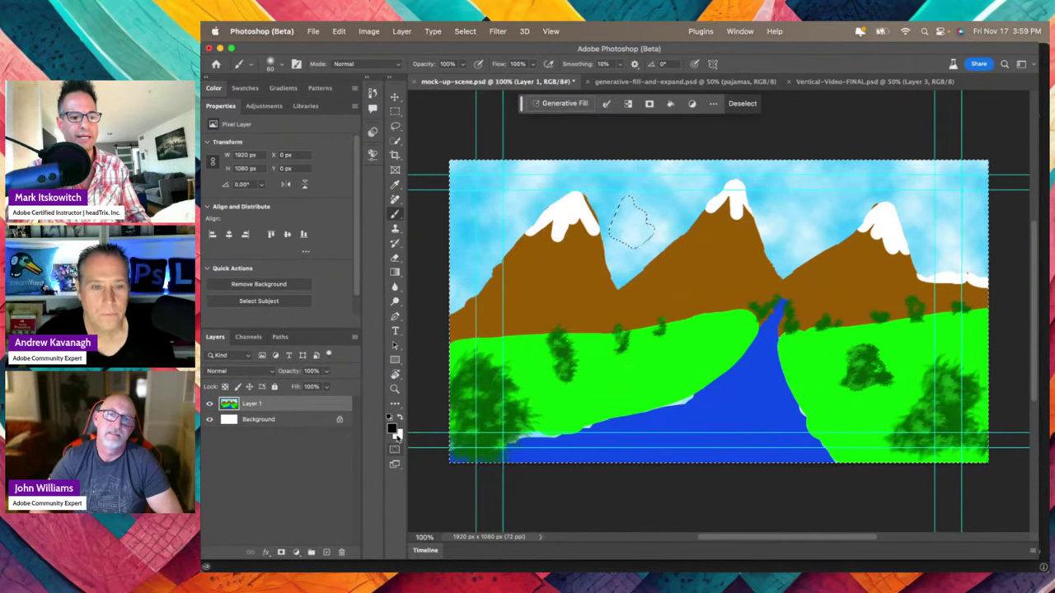
double_click(394, 449)
left_click(566, 294)
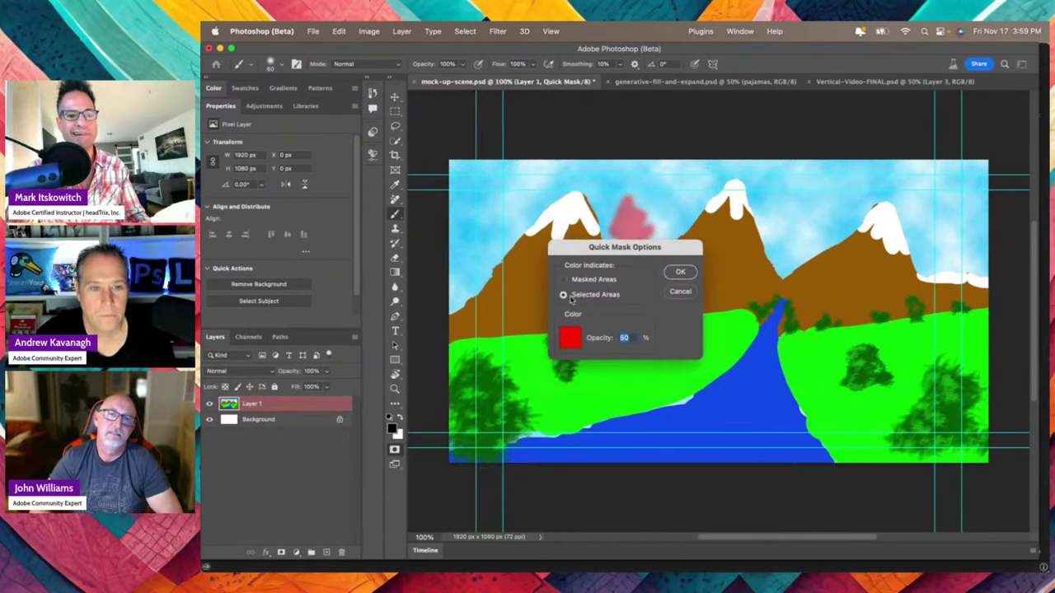
left_click(680, 273)
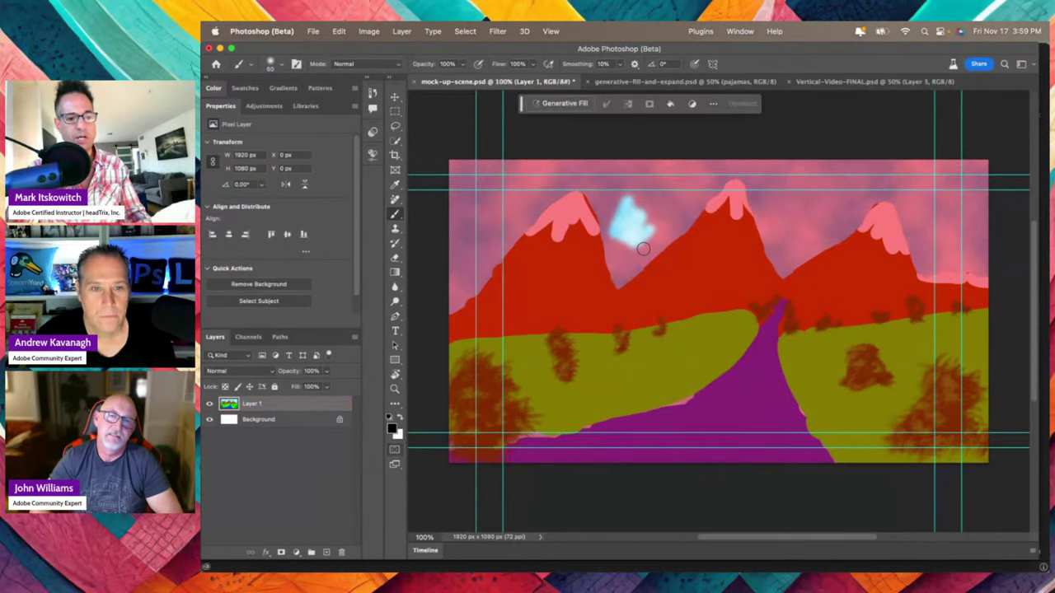
Clear the painted sky patch from the Quick Mask and deselect
key("q")
key("q")
left_click(395, 450)
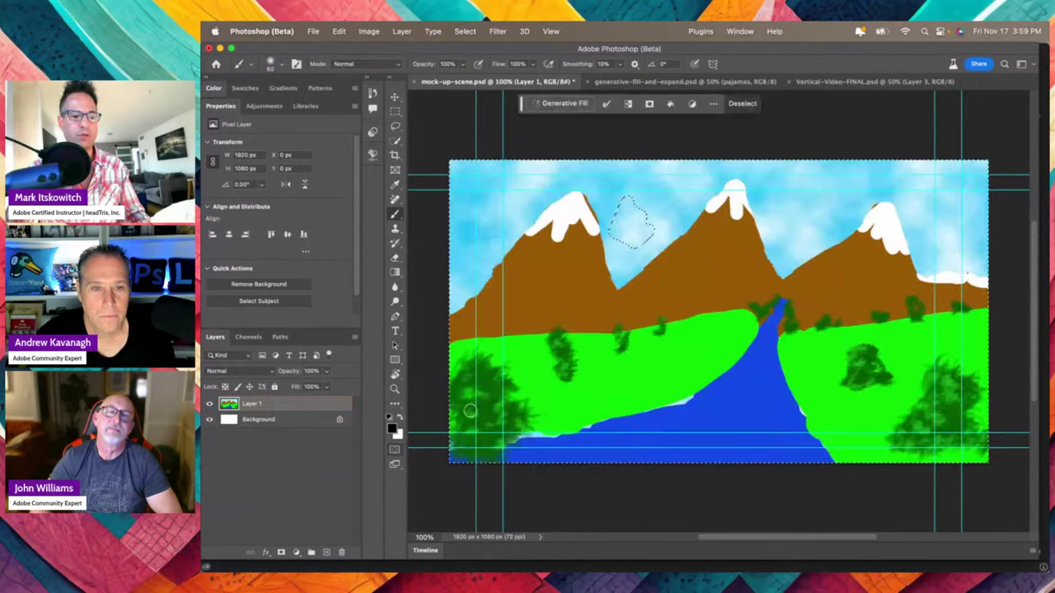
left_click(395, 450)
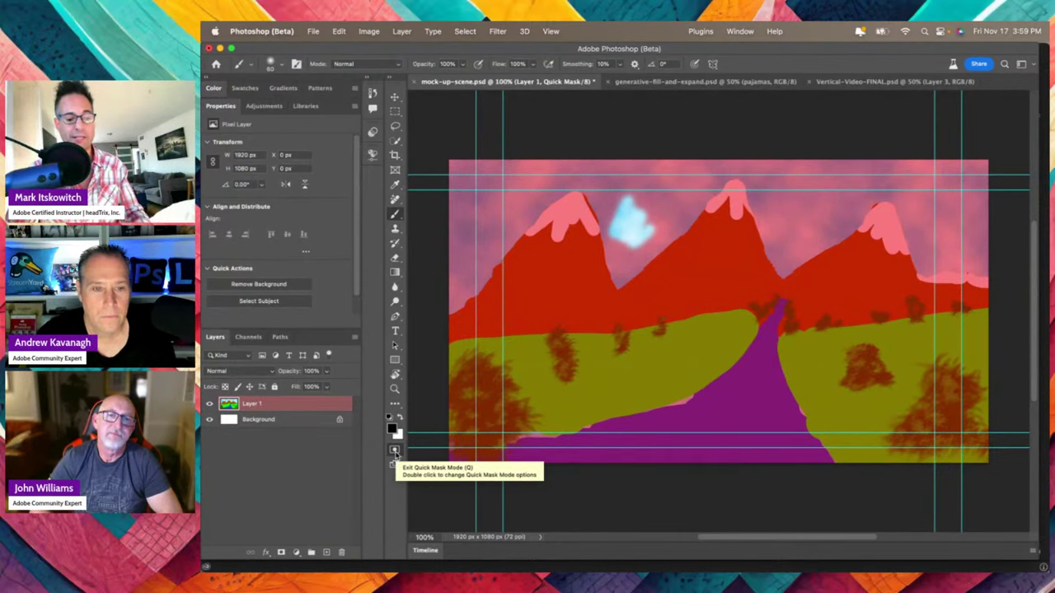
left_click(395, 451)
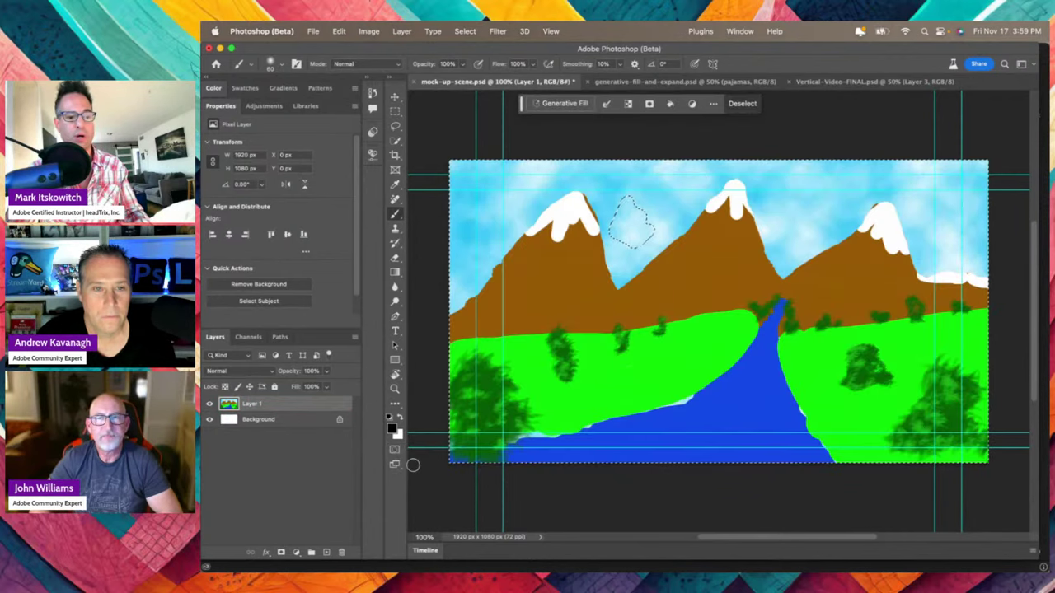
key("q")
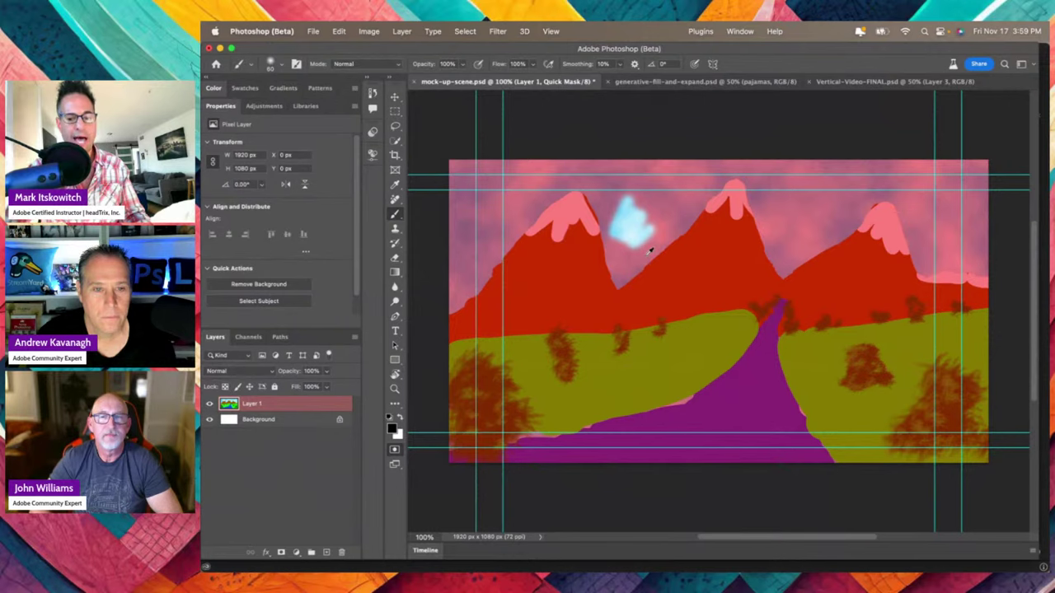
key("alt+BackSpace")
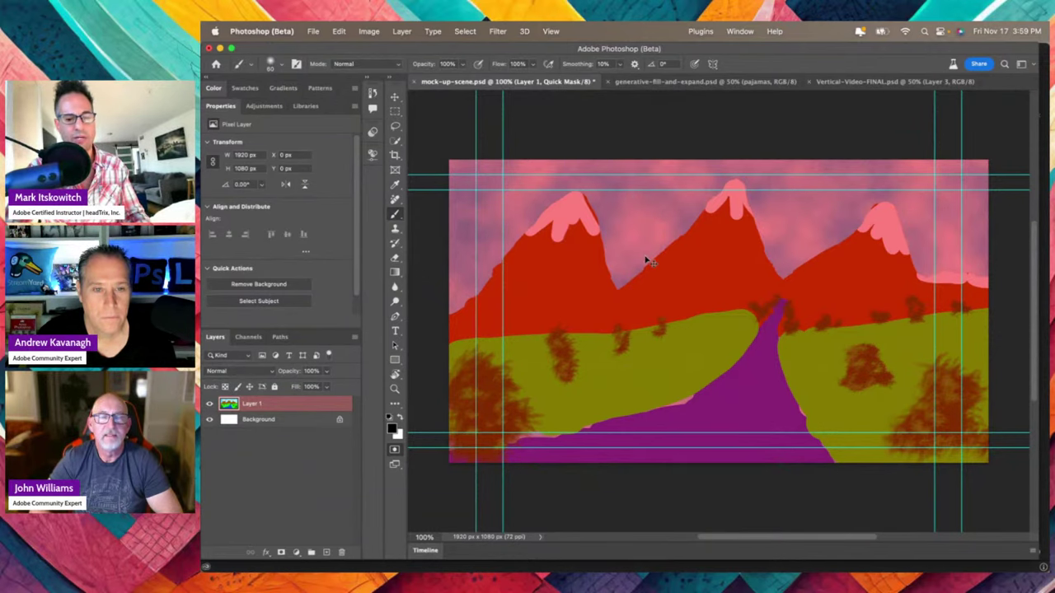
key("q")
key("q")
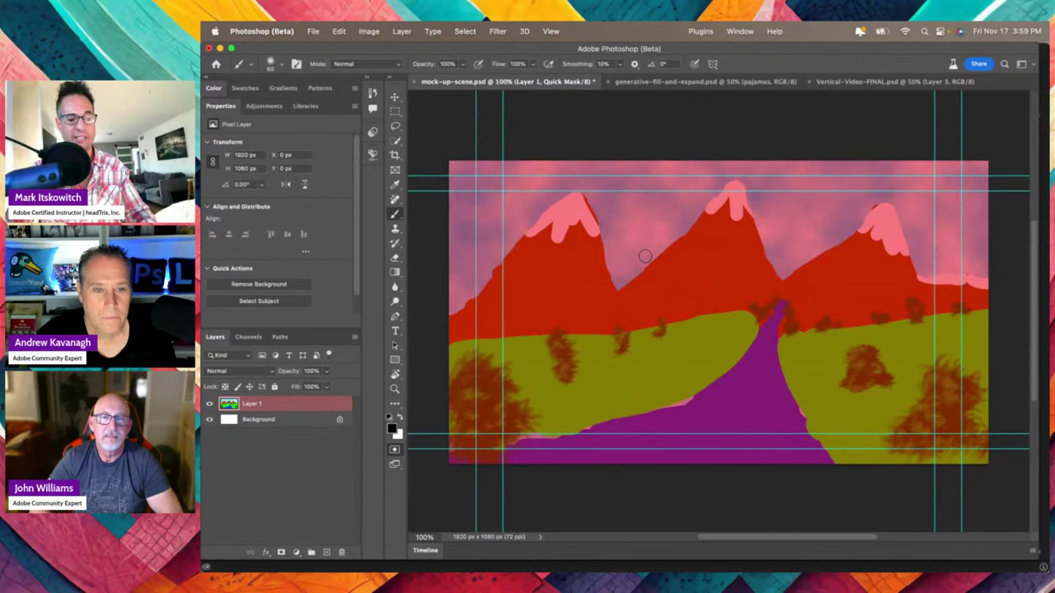
key("q")
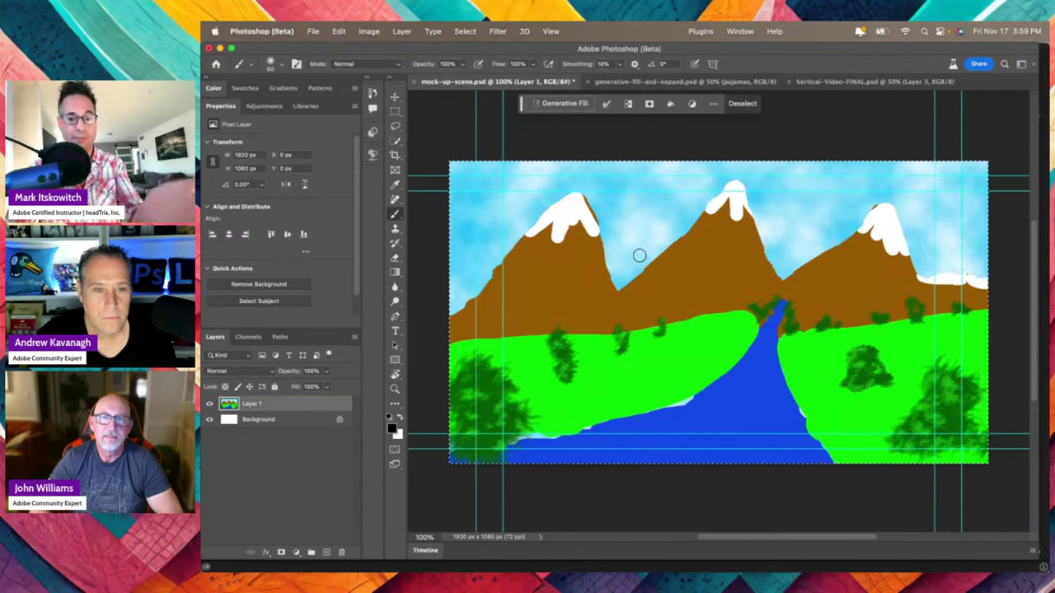
key("super+d")
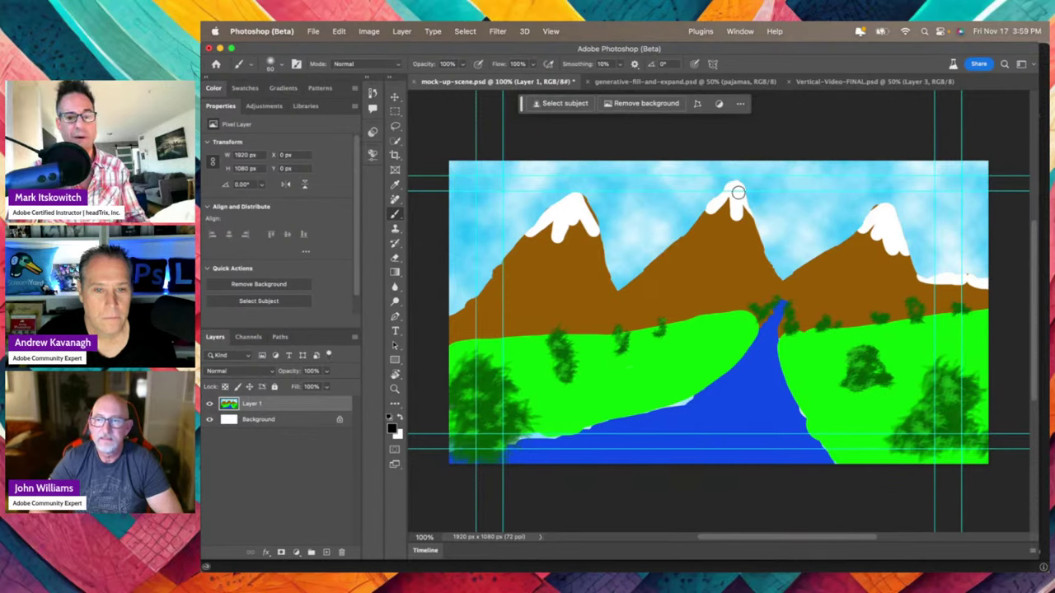
Paint a Quick Mask over the middle peak's snow cap and lower slope
left_click_drag(737, 189, 724, 203)
key("super+z")
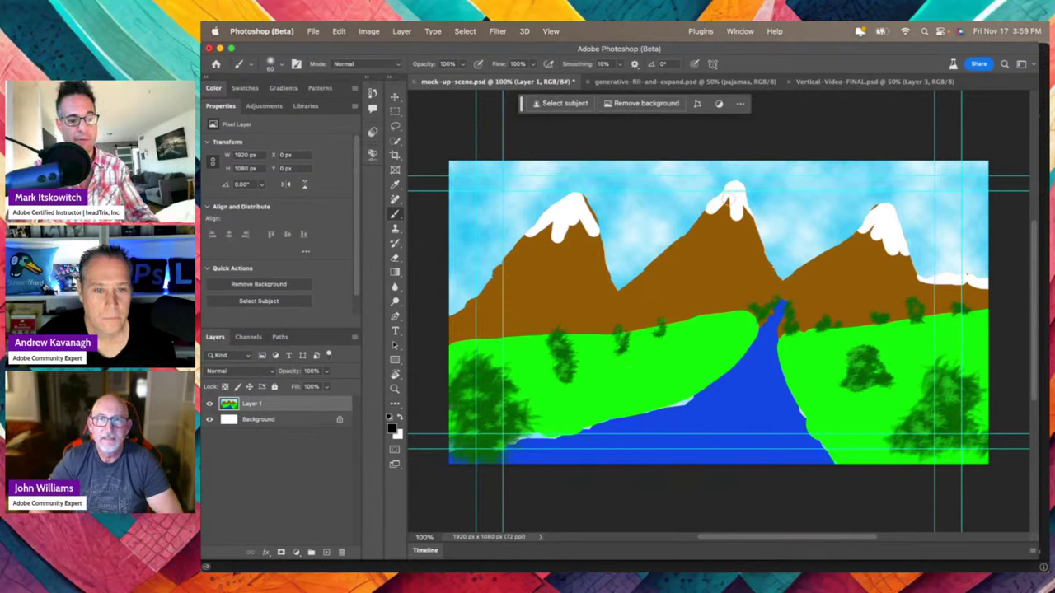
key("q")
mouse_move(733, 194)
left_mouse_down()
mouse_move(709, 219)
mouse_move(736, 198)
mouse_move(760, 272)
mouse_move(731, 196)
left_mouse_up()
mouse_move(692, 252)
left_mouse_down()
mouse_move(709, 262)
mouse_move(663, 244)
mouse_move(717, 266)
mouse_move(732, 252)
left_mouse_up()
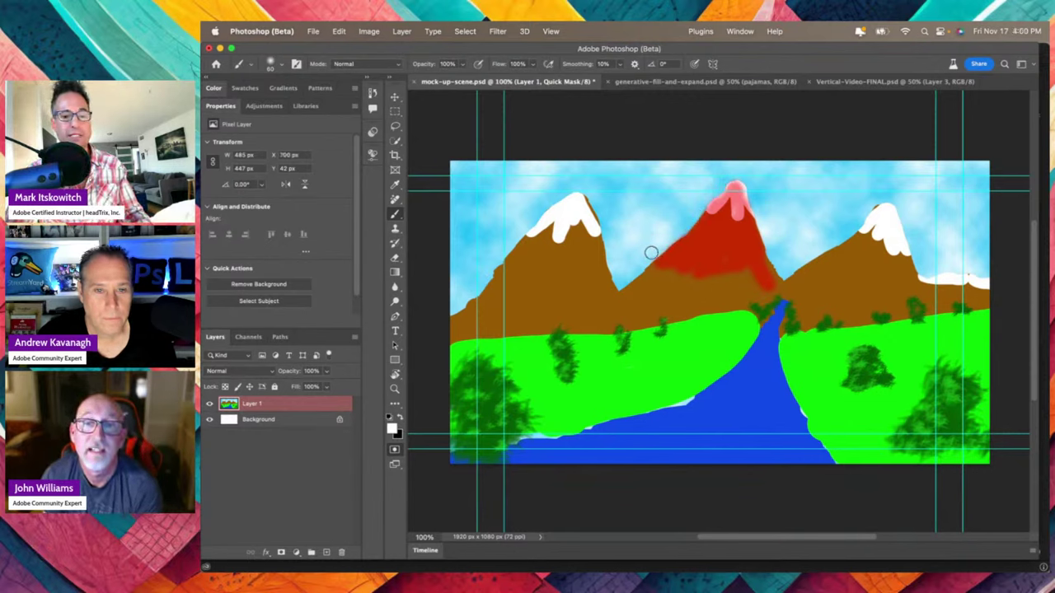
Preview the middle-peak selection, then return to Quick Mask zoomed in on the peak
key("q")
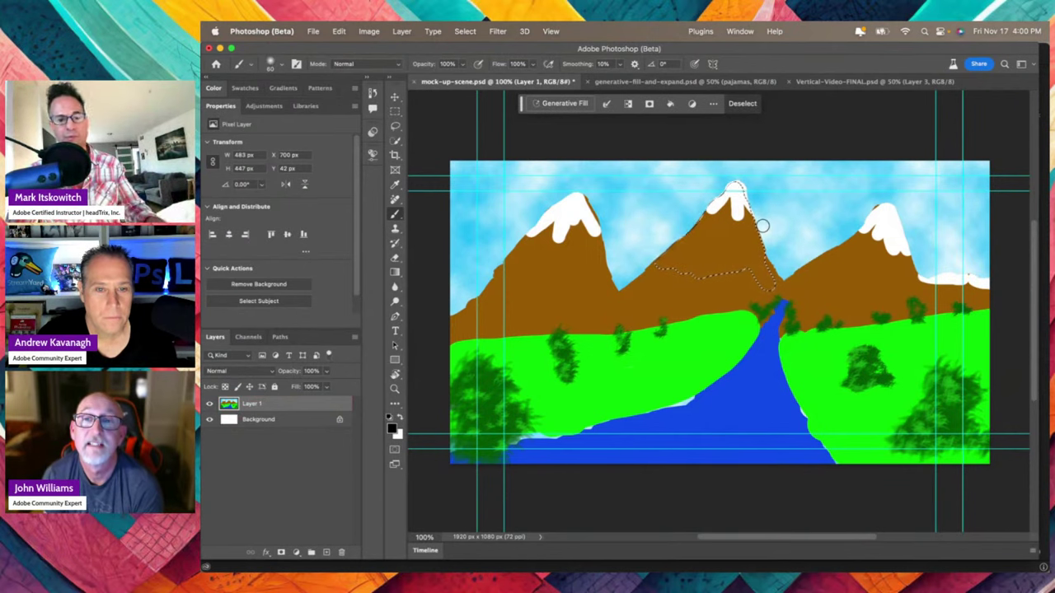
scroll(762, 228, "up", 6)
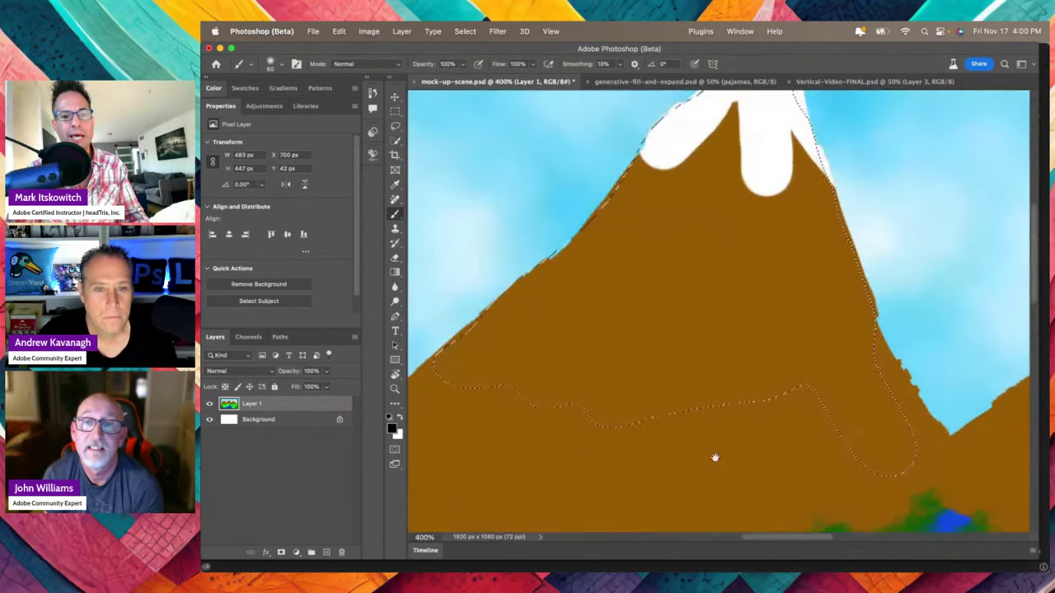
scroll(735, 325, "up", 5)
key("q")
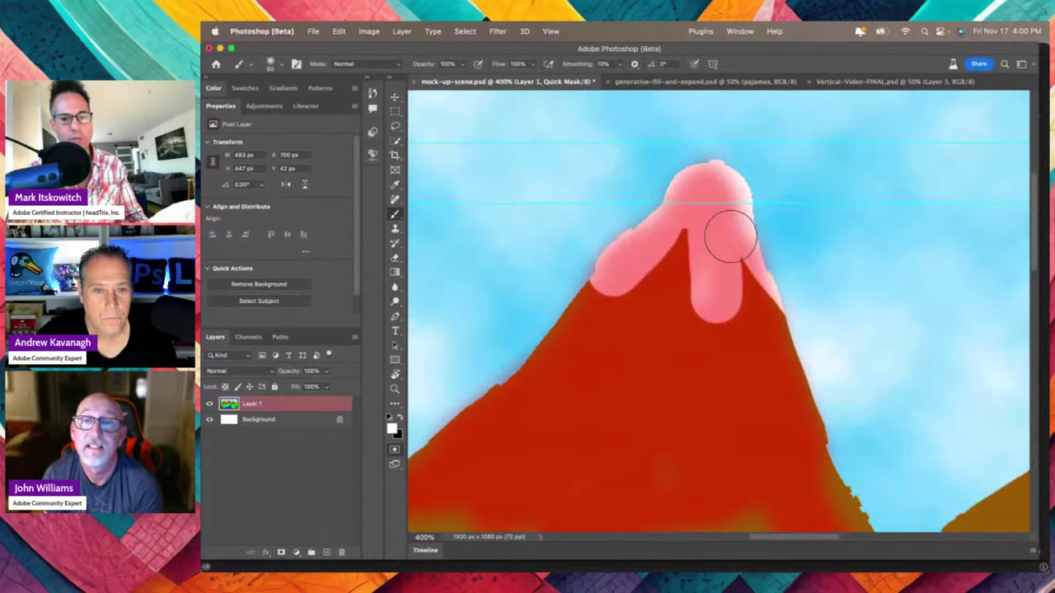
Switch to the Hard Round brush from General Brushes at 15 px
key("bracketleft")
key("bracketleft")
key("bracketleft")
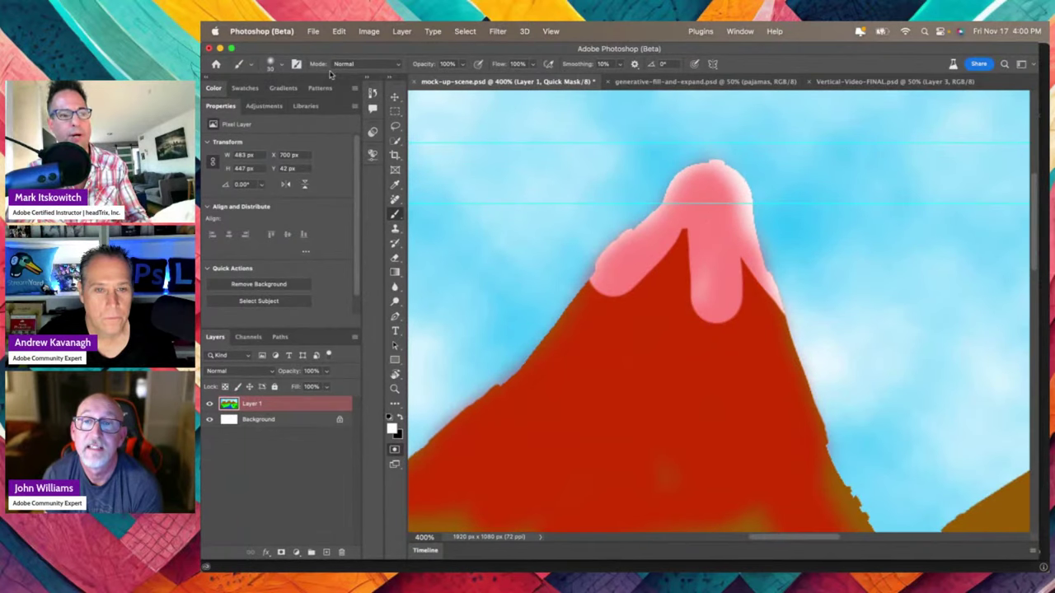
left_click(275, 66)
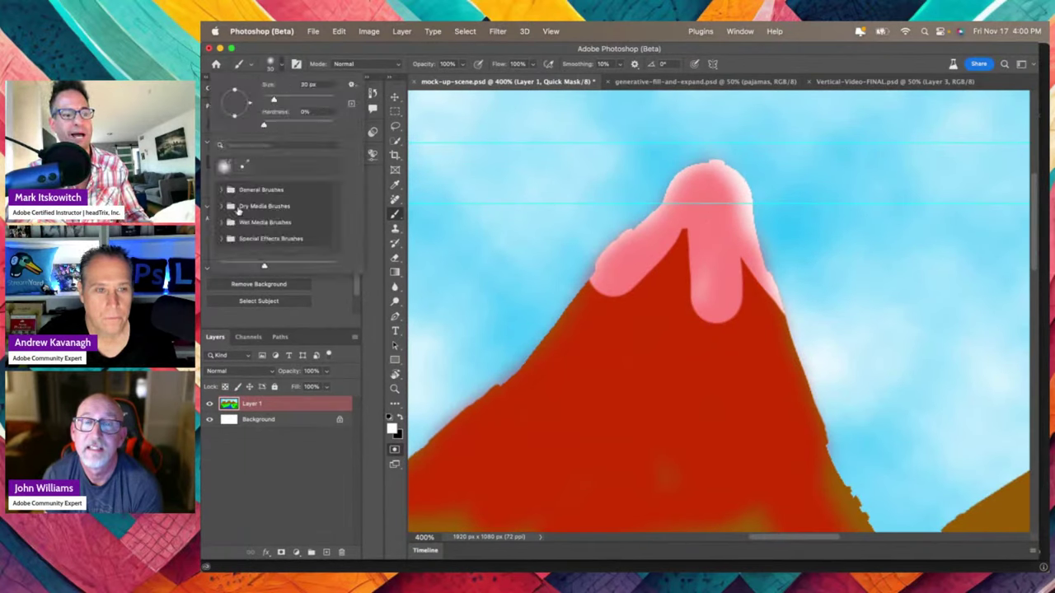
left_click(283, 68)
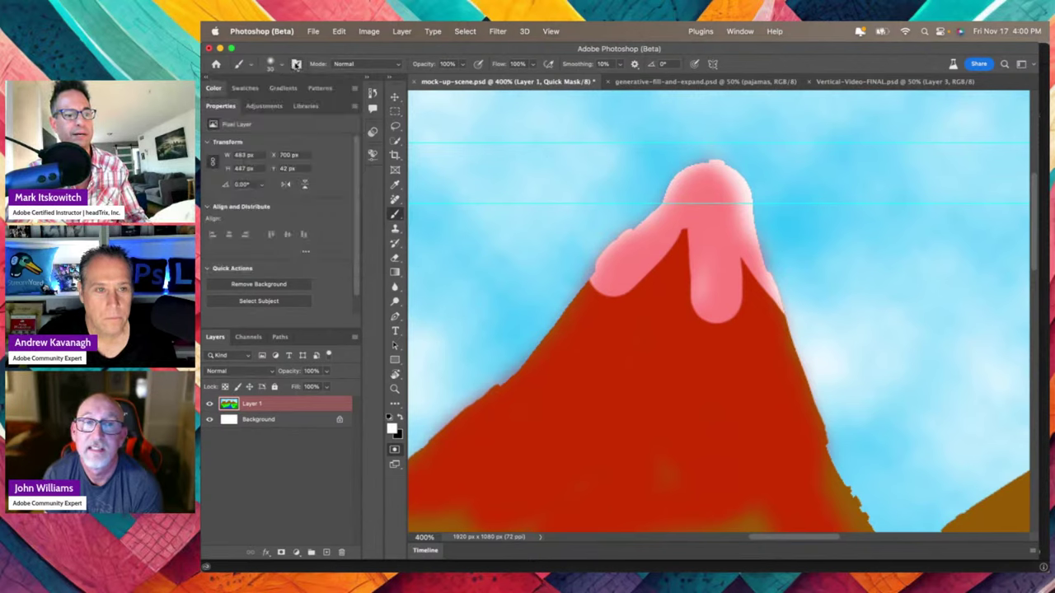
left_click(296, 64)
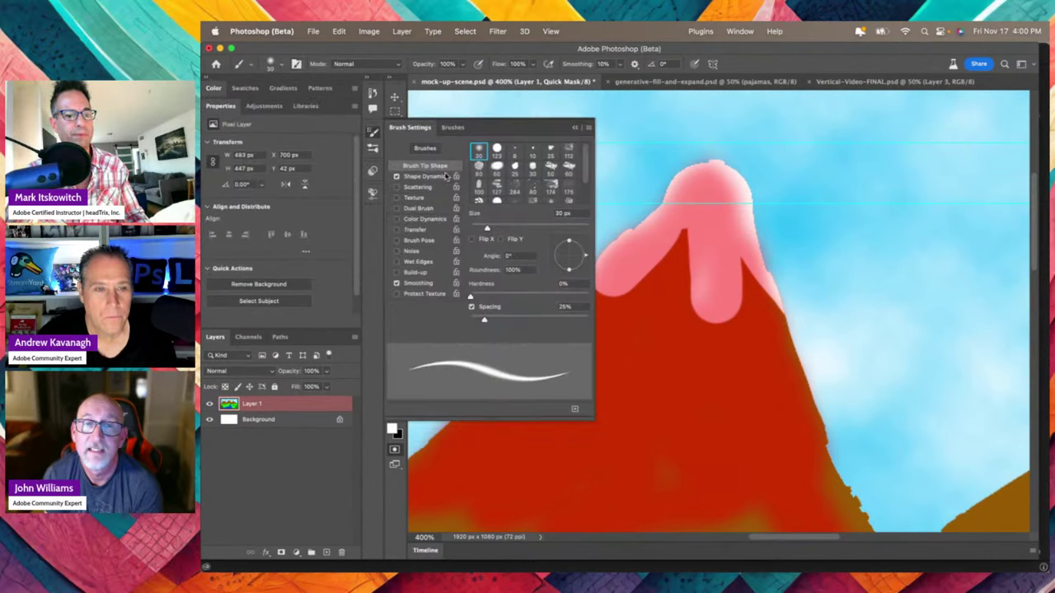
left_click(274, 66)
left_click(264, 125)
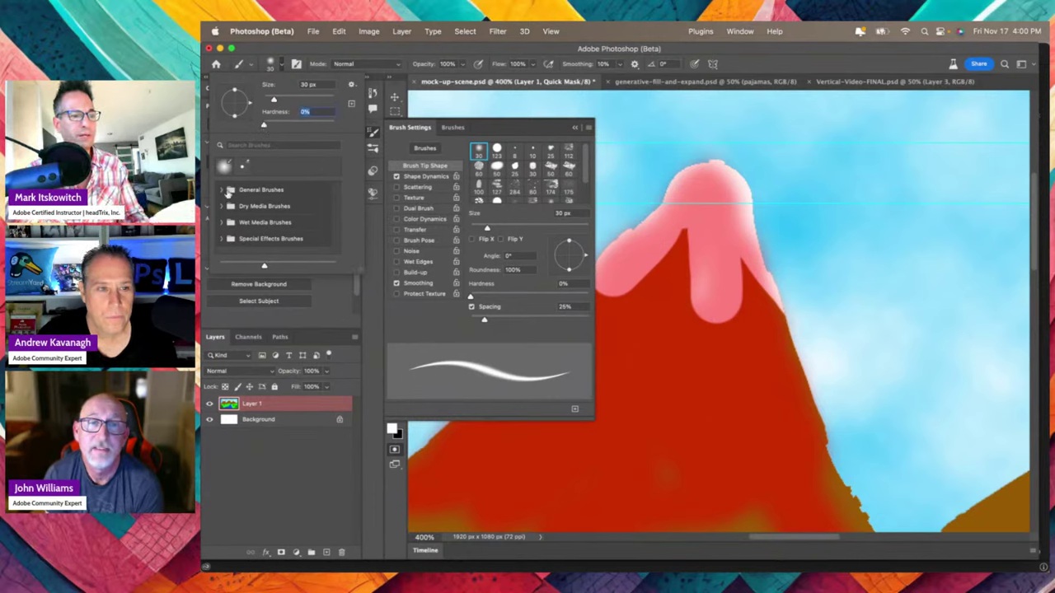
left_click(220, 191)
left_click(269, 236)
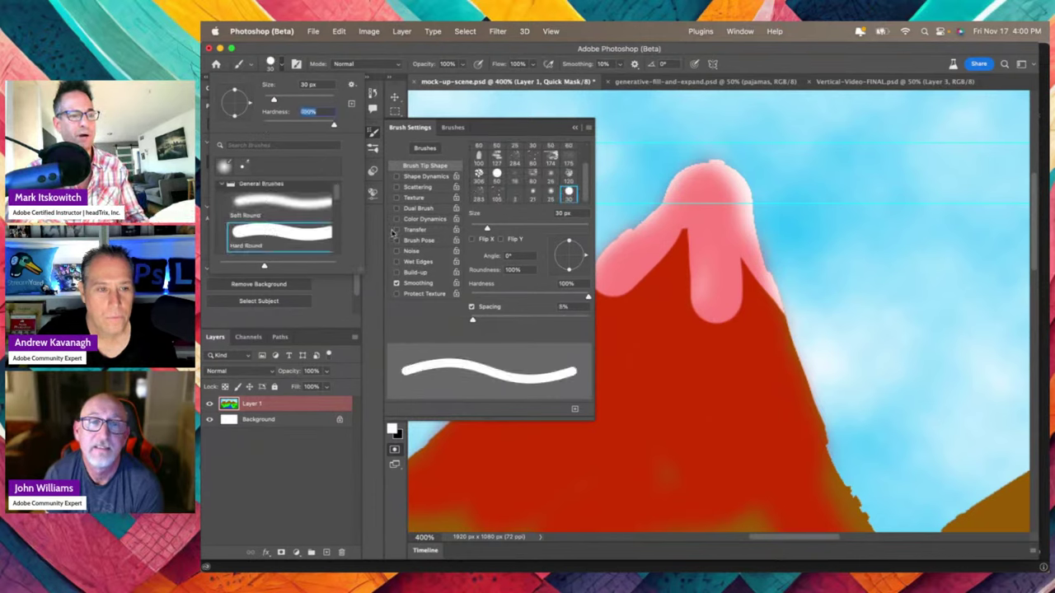
left_click(722, 204)
key("bracketleft")
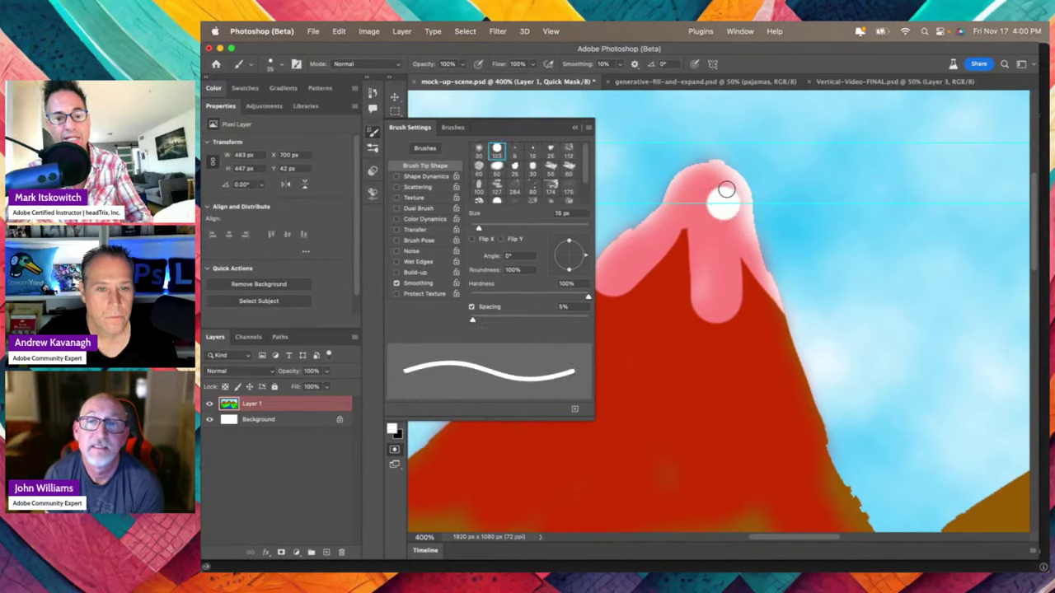
Paint black along the snow cap's right edge, view the whole picture at 100%, re-enter Quick Mask
key("super+z")
key("x")
mouse_move(728, 181)
left_mouse_down()
mouse_move(743, 202)
mouse_move(740, 182)
mouse_move(769, 290)
mouse_move(725, 174)
left_mouse_up()
key("q")
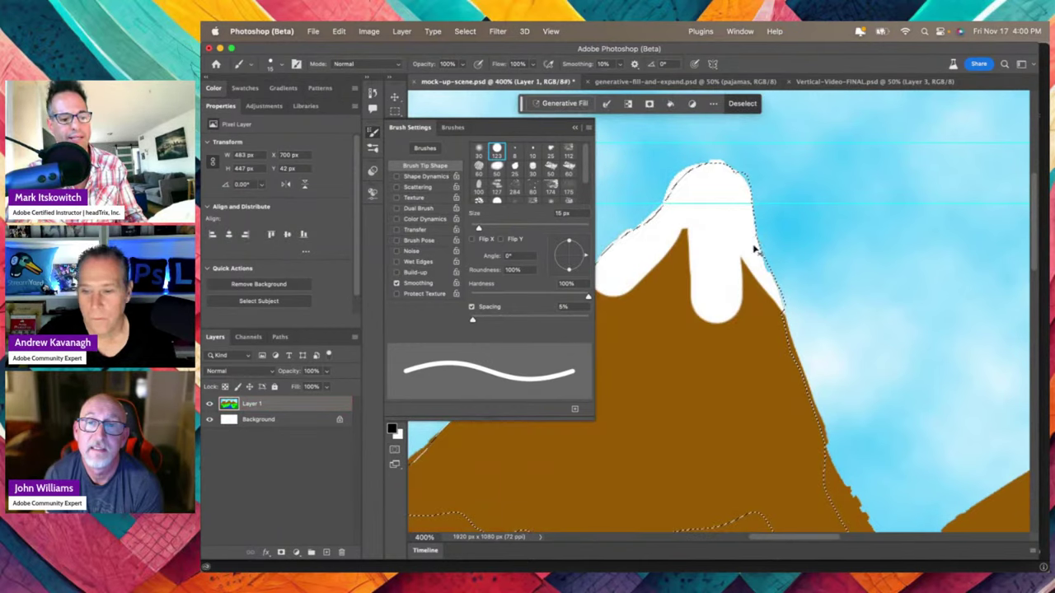
left_click(574, 129)
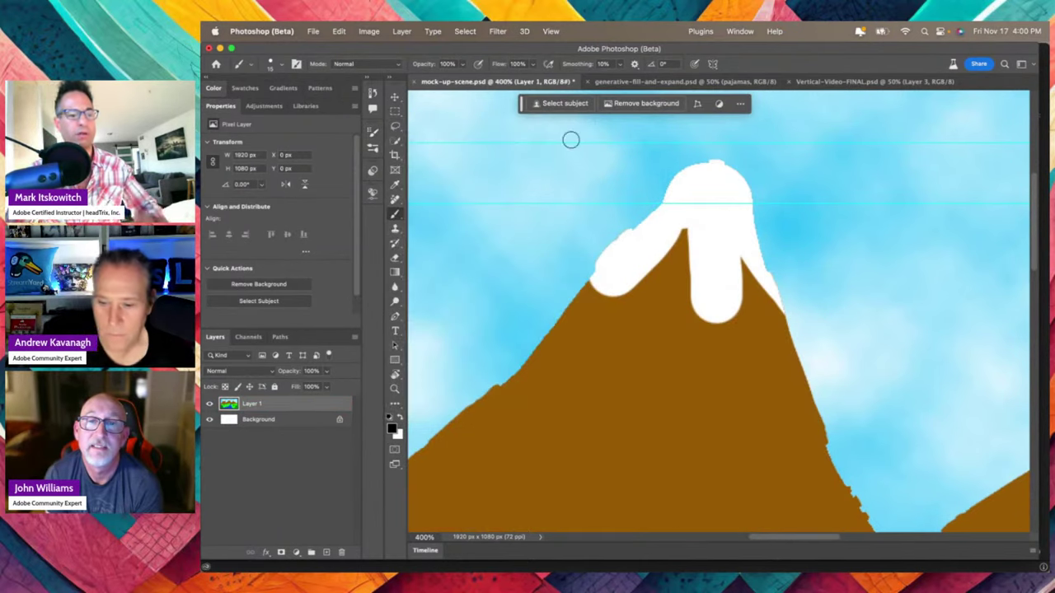
double_click(395, 389)
key("q")
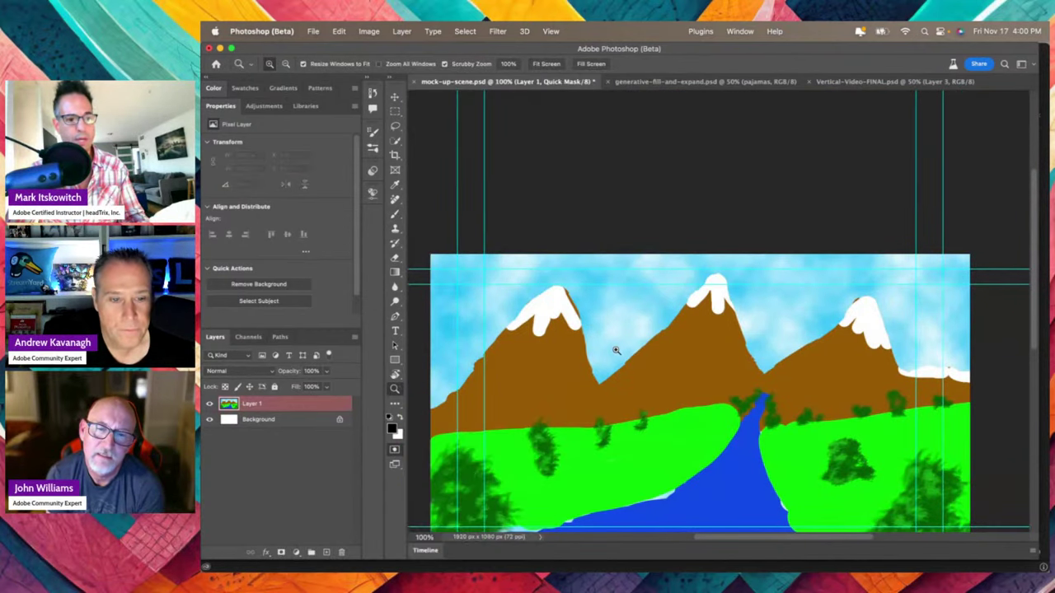
scroll(674, 354, "down", 3)
scroll(674, 314, "left", 2)
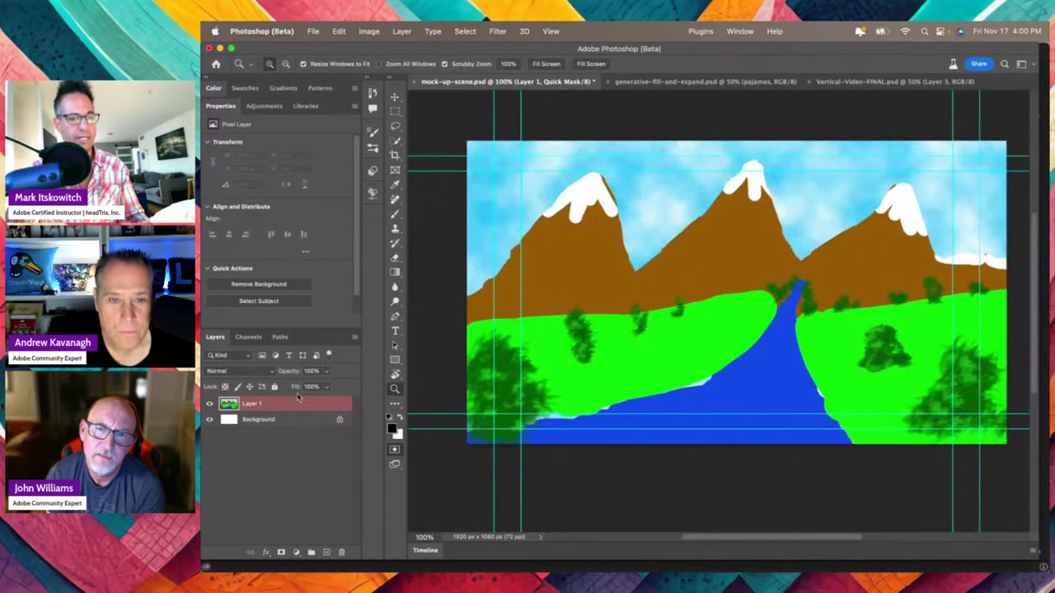
key("q")
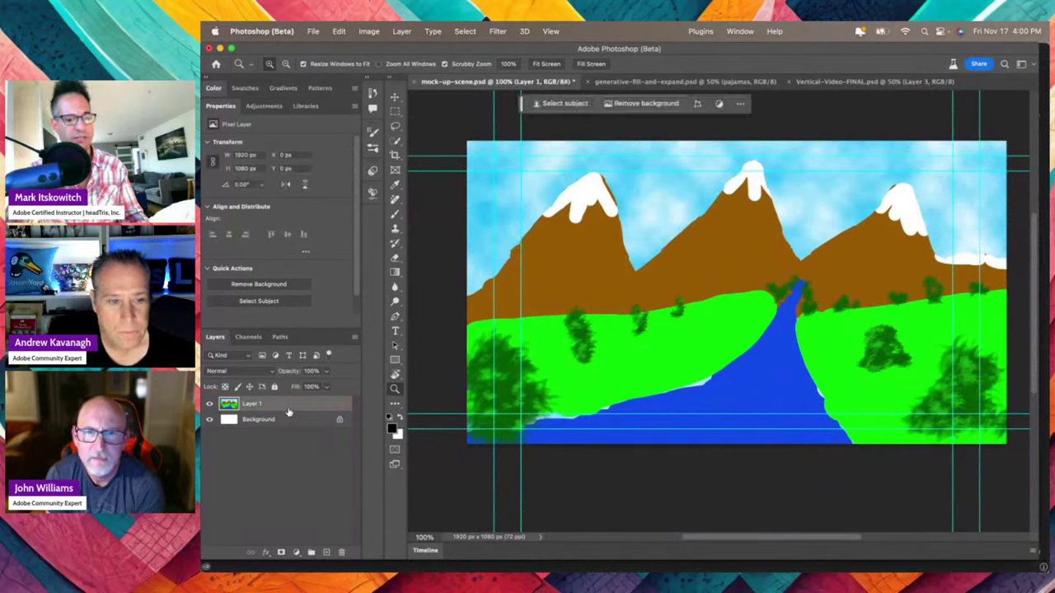
key("q")
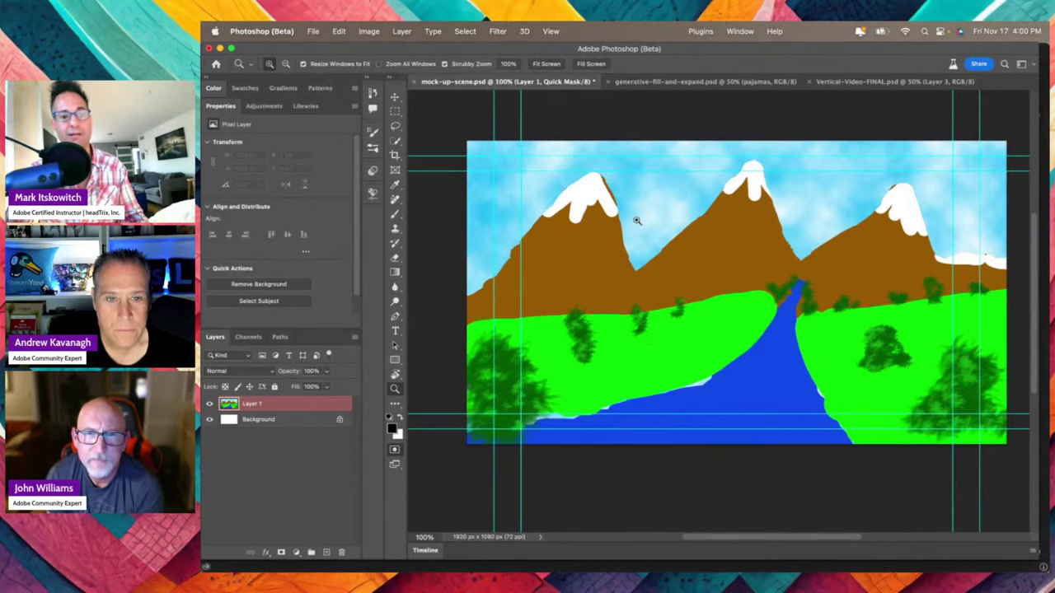
left_click_drag(660, 218, 696, 258)
key("super+0")
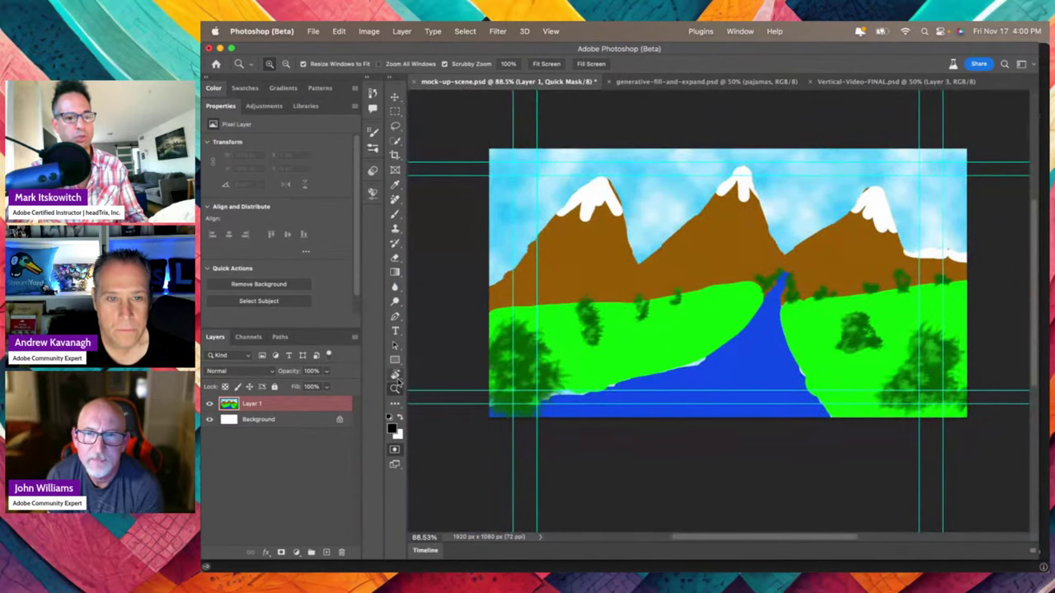
left_click(395, 213)
mouse_move(588, 239)
left_mouse_down()
mouse_move(695, 245)
mouse_move(736, 259)
mouse_move(758, 276)
left_mouse_up()
key("super+z")
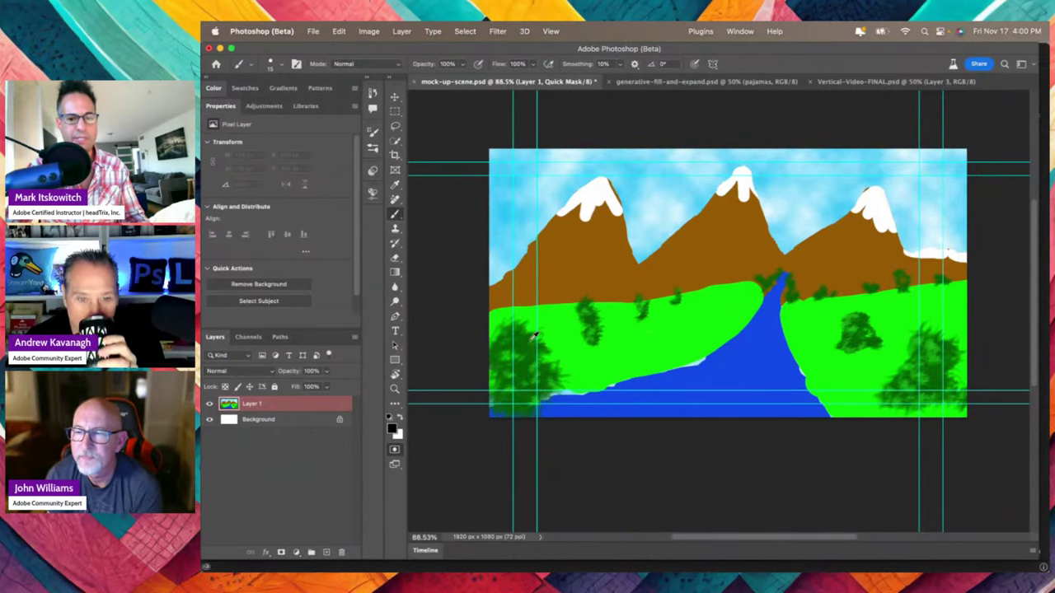
key("super+i")
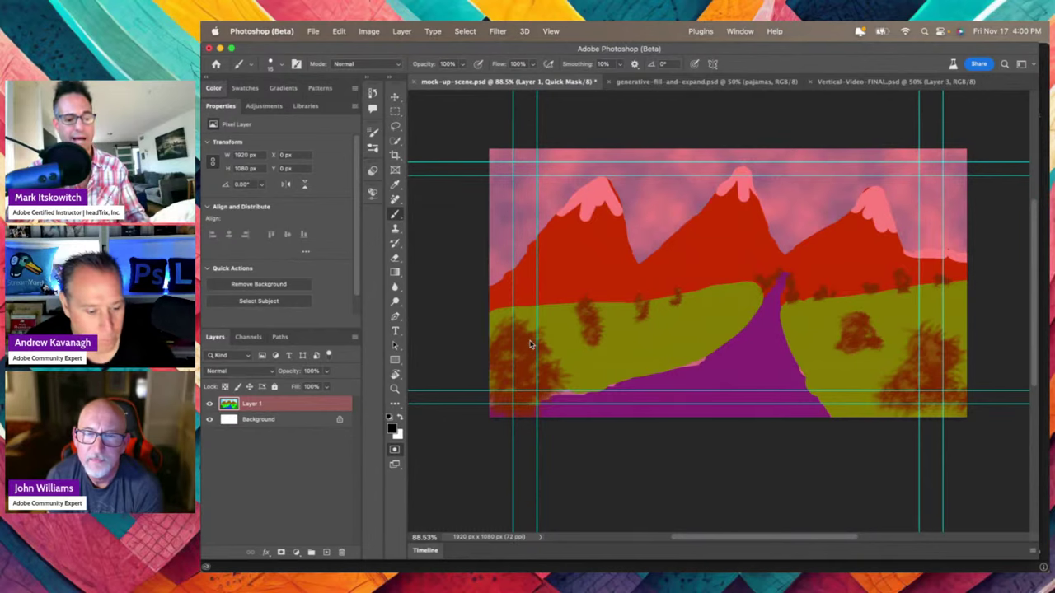
key("super+z")
Set the foreground colour to C 0, M 0, K 40 grey (a7a9ac)
left_click(393, 428)
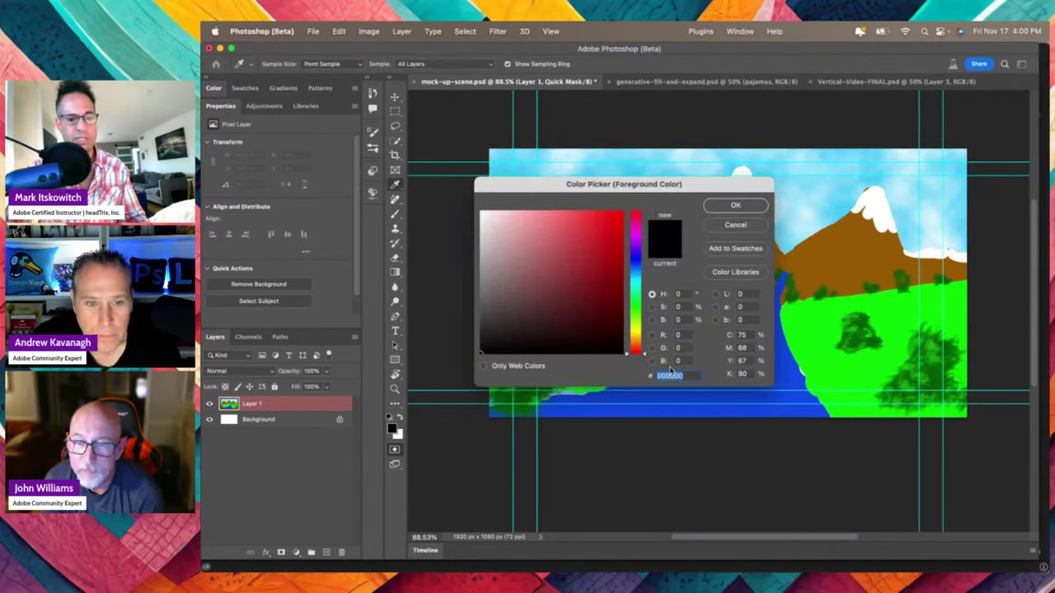
left_click(483, 289)
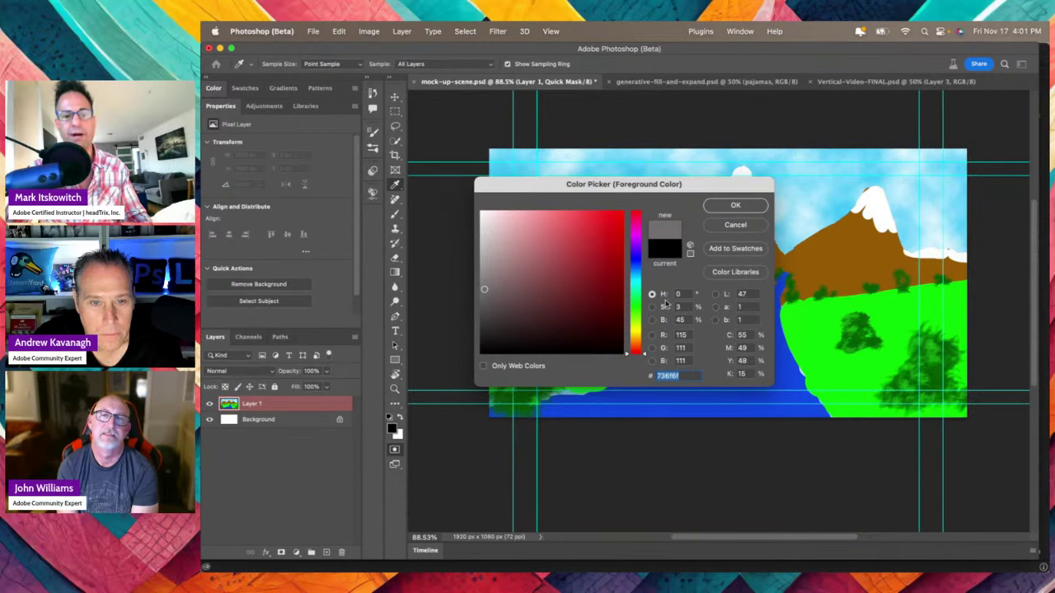
left_click(736, 336)
type("0")
key("Tab")
type("0")
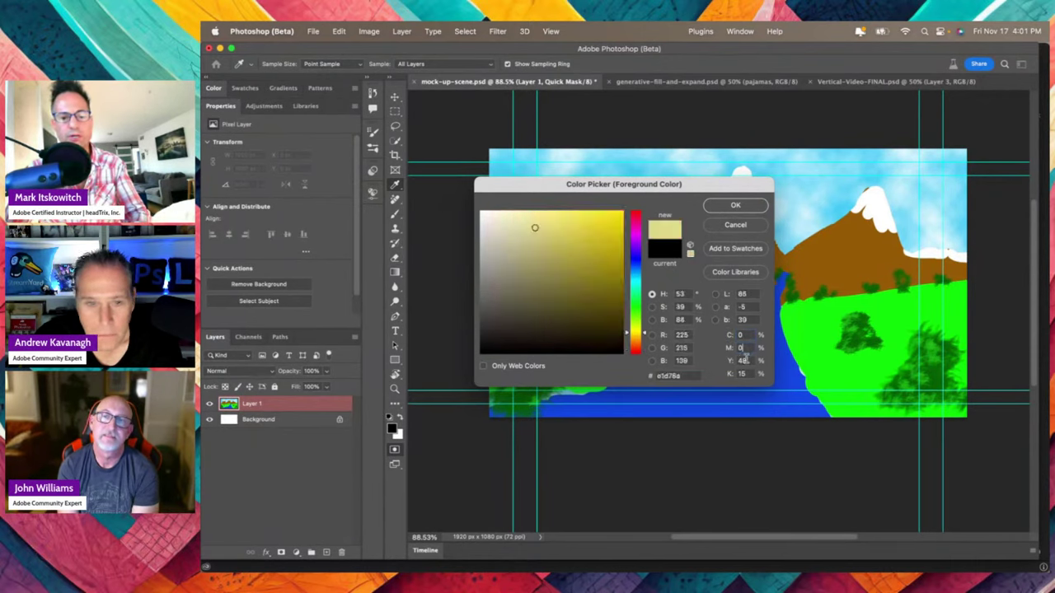
key("Tab")
type("0")
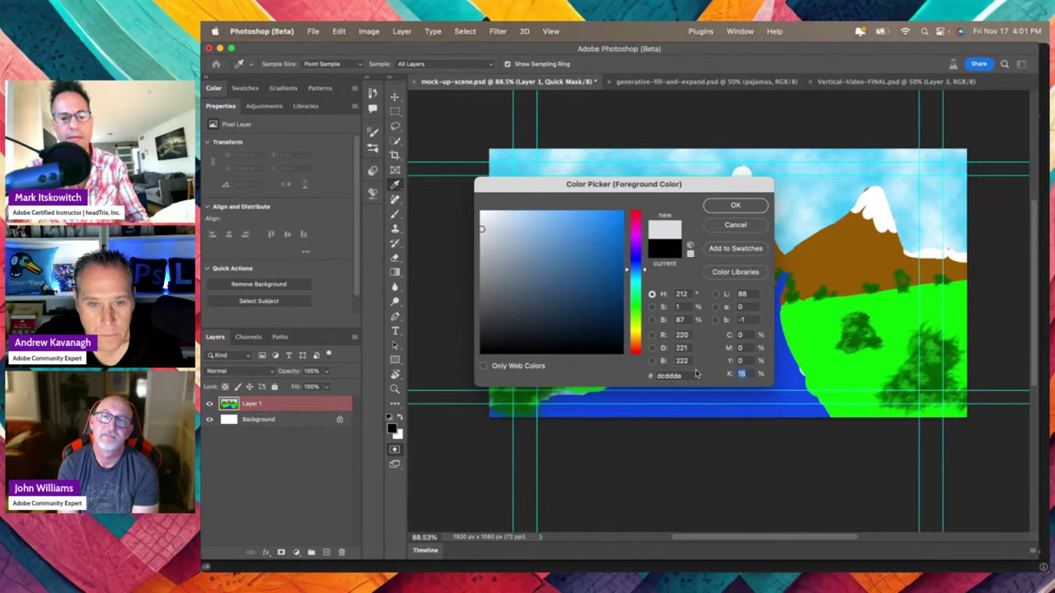
type("40")
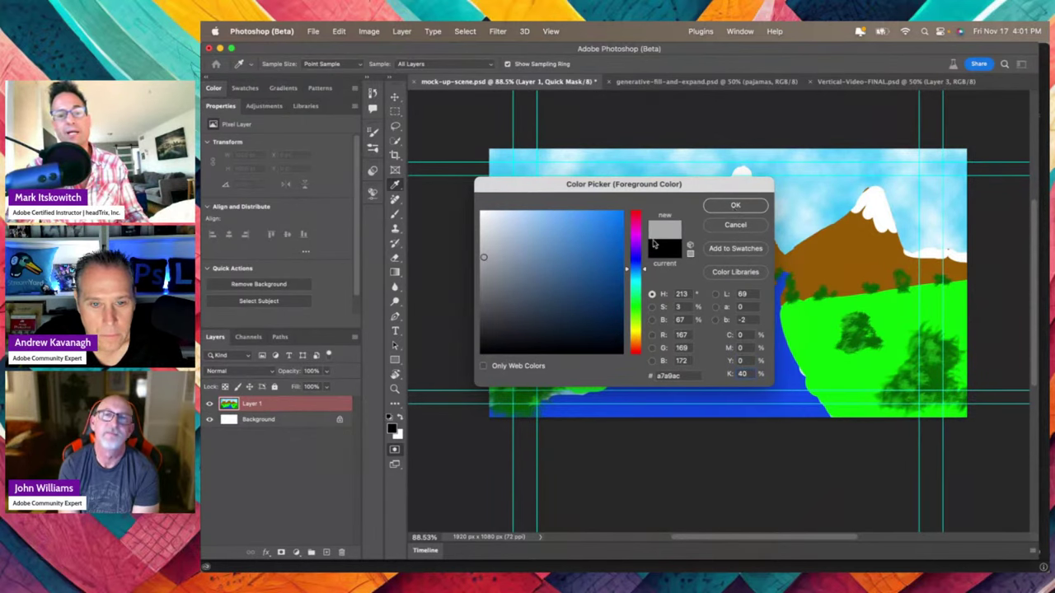
left_click(733, 206)
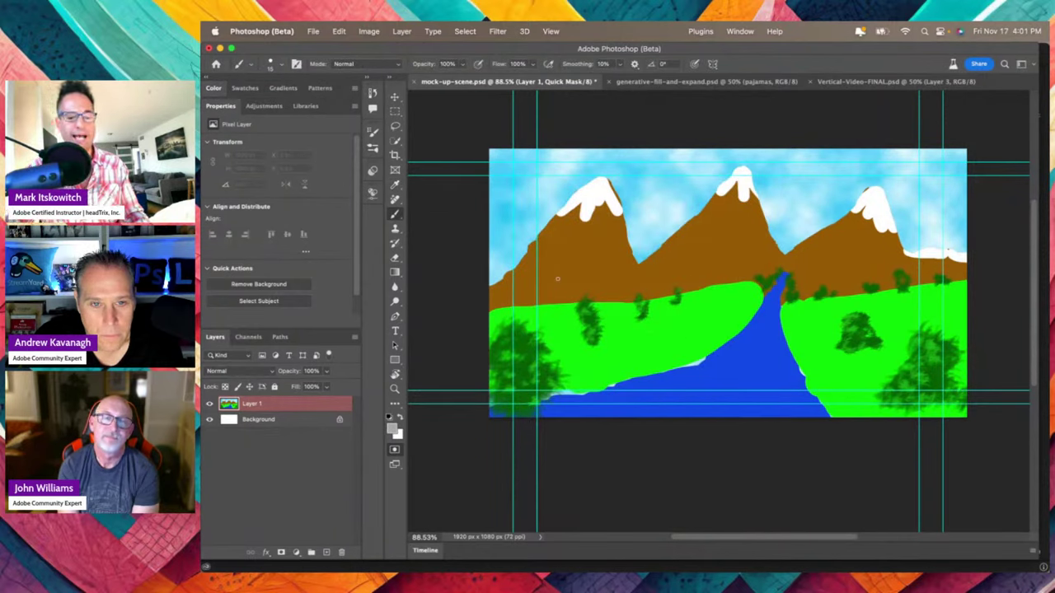
key("alt+BackSpace")
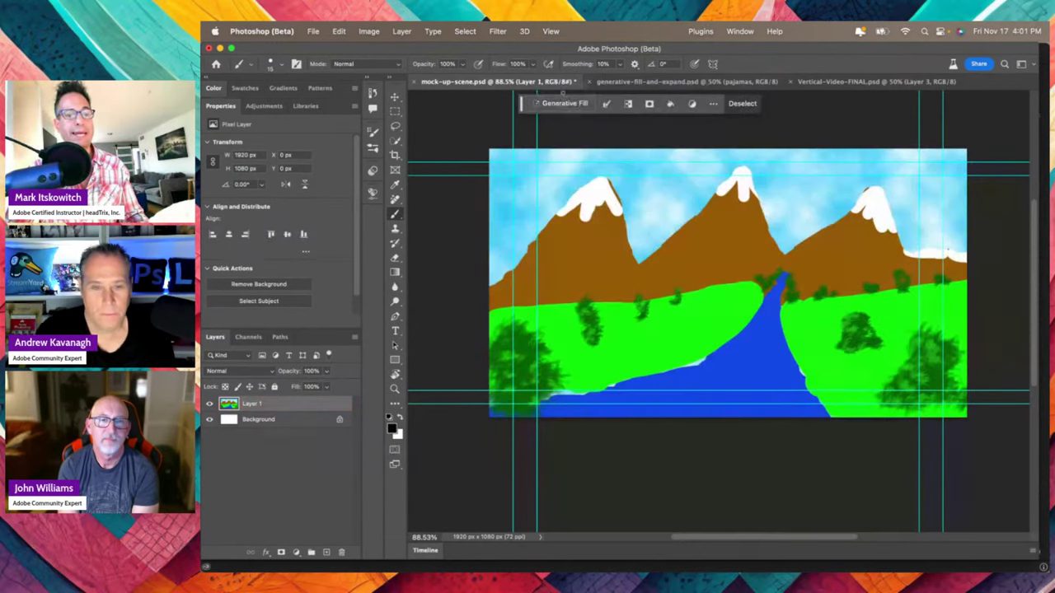
key("q")
left_click(562, 104)
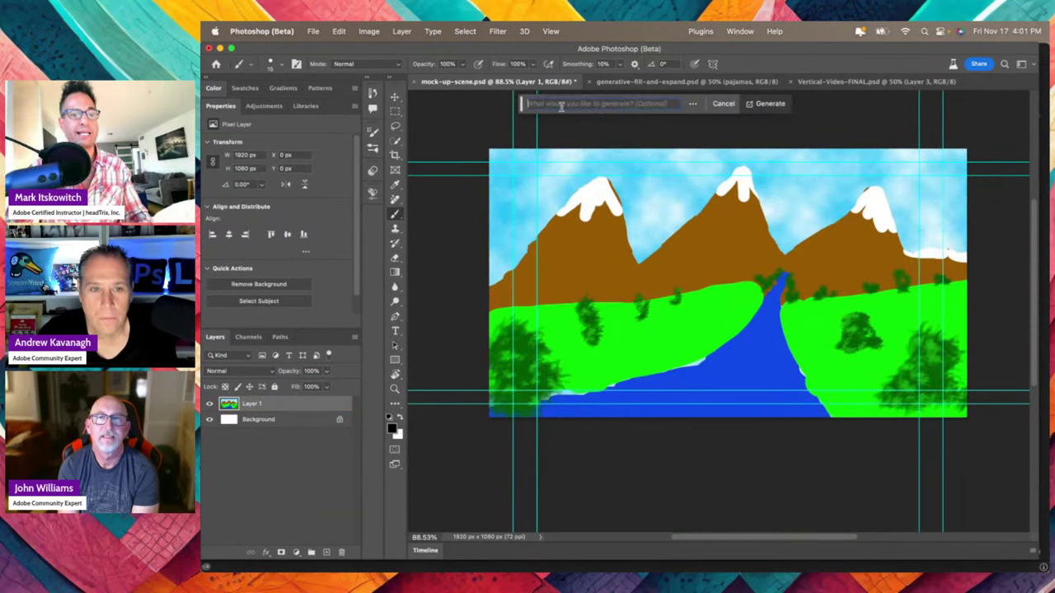
left_click(775, 105)
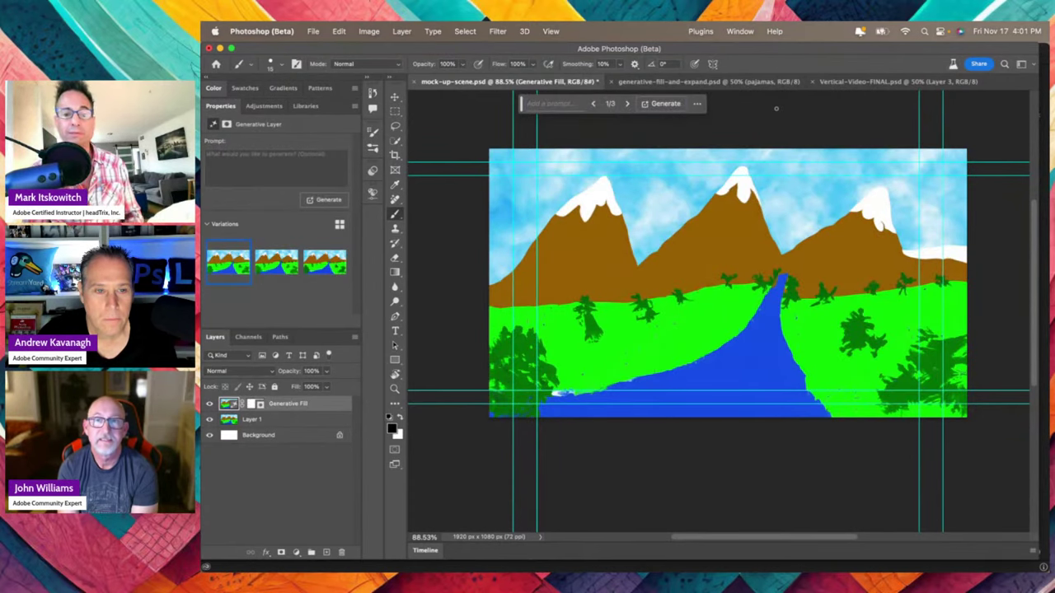
left_click(288, 262)
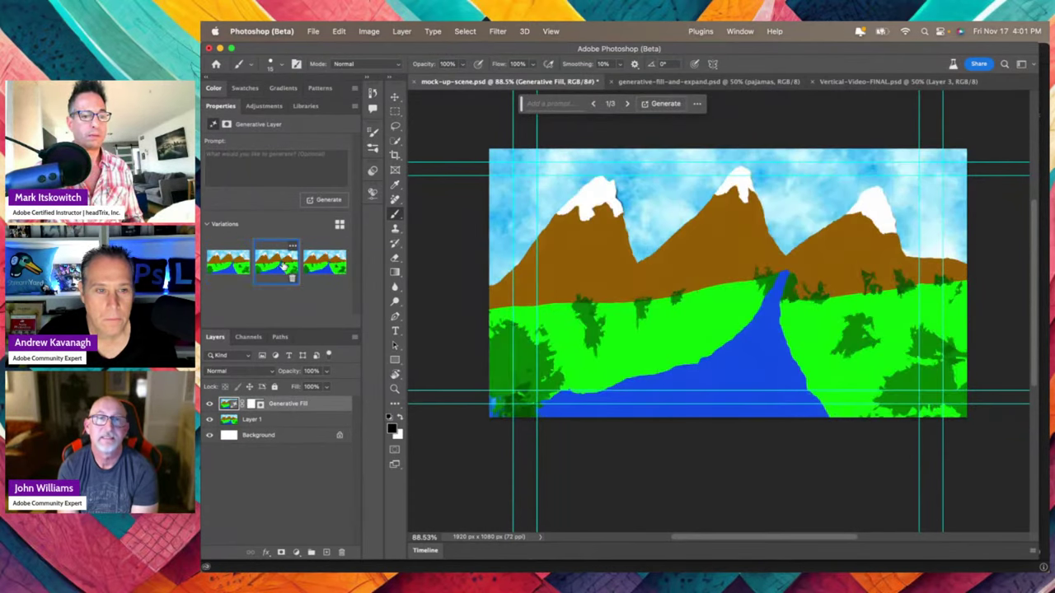
left_click(326, 262)
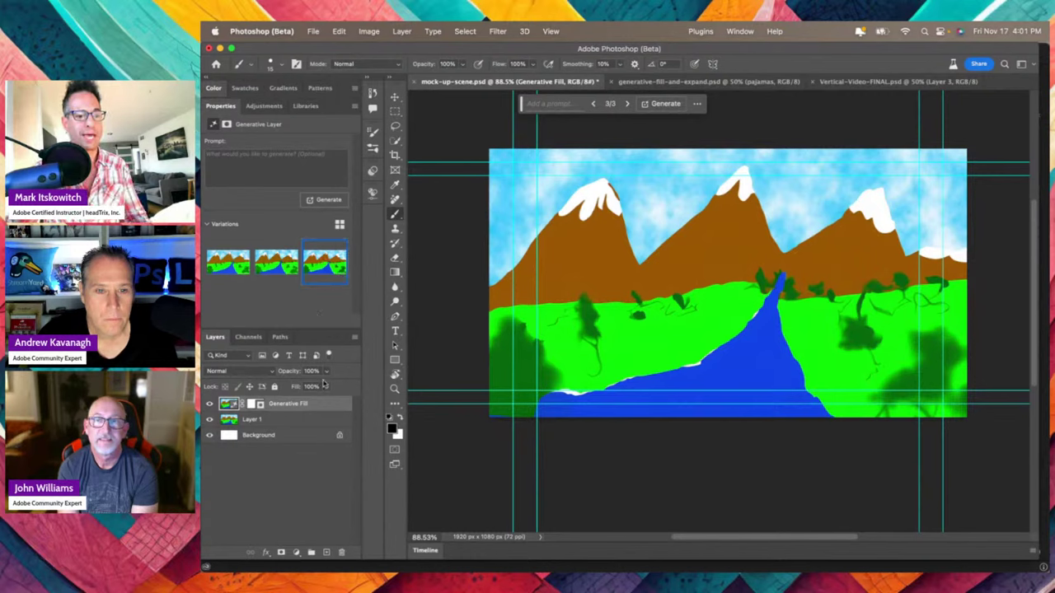
Delete the Generative Fill layer, set grey to 70, and select the whole canvas via Quick Mask
key("Delete")
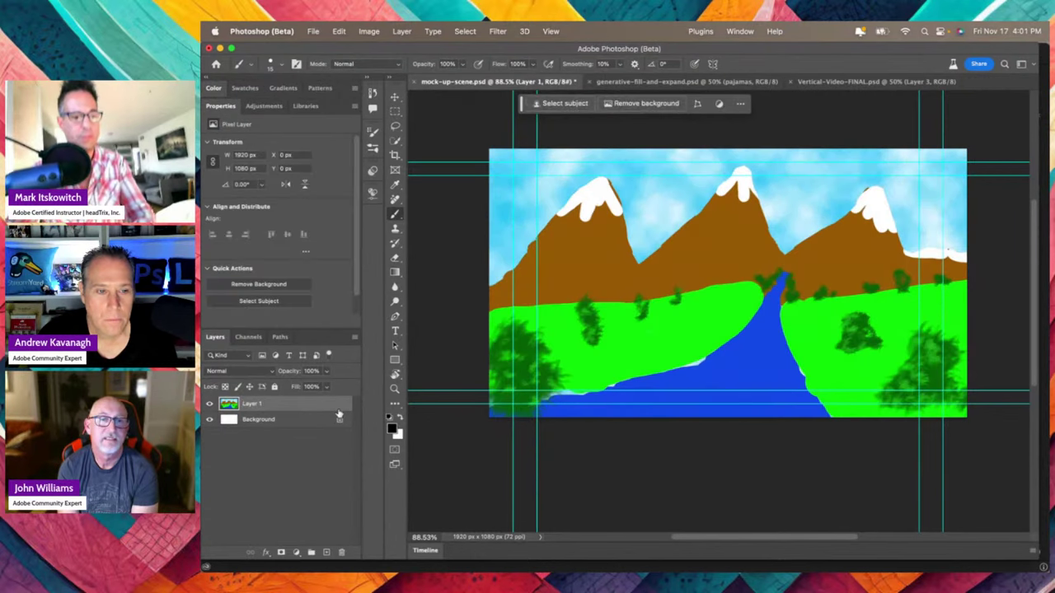
key("q")
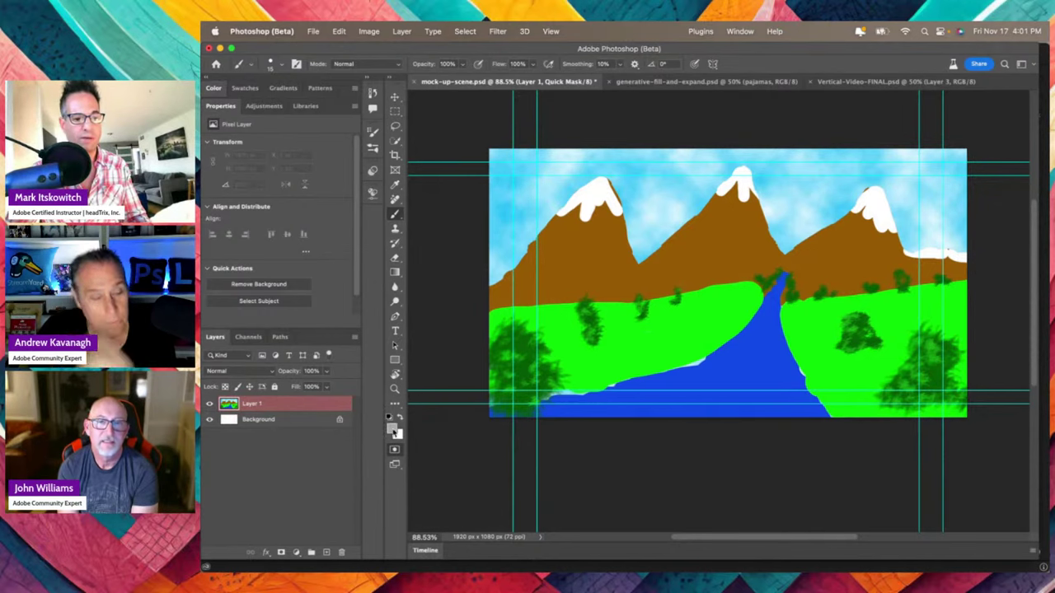
left_click(391, 418)
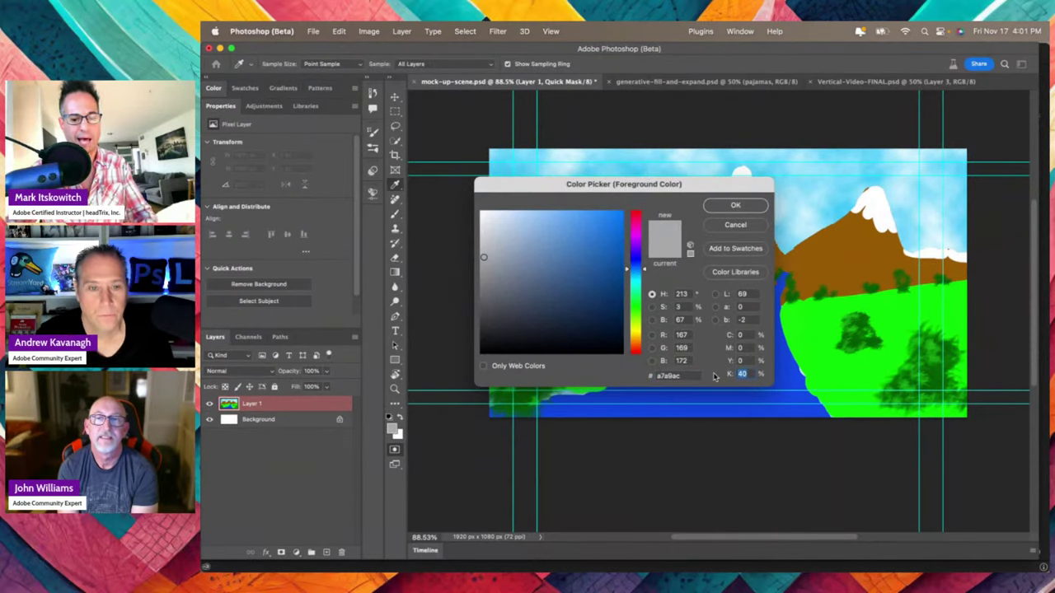
type("70")
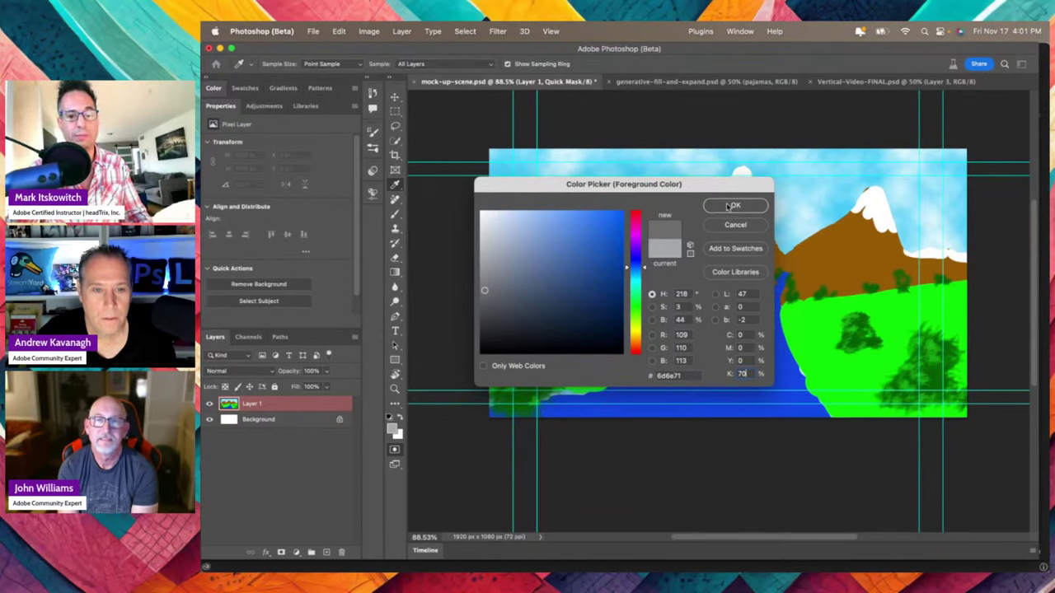
left_click(732, 206)
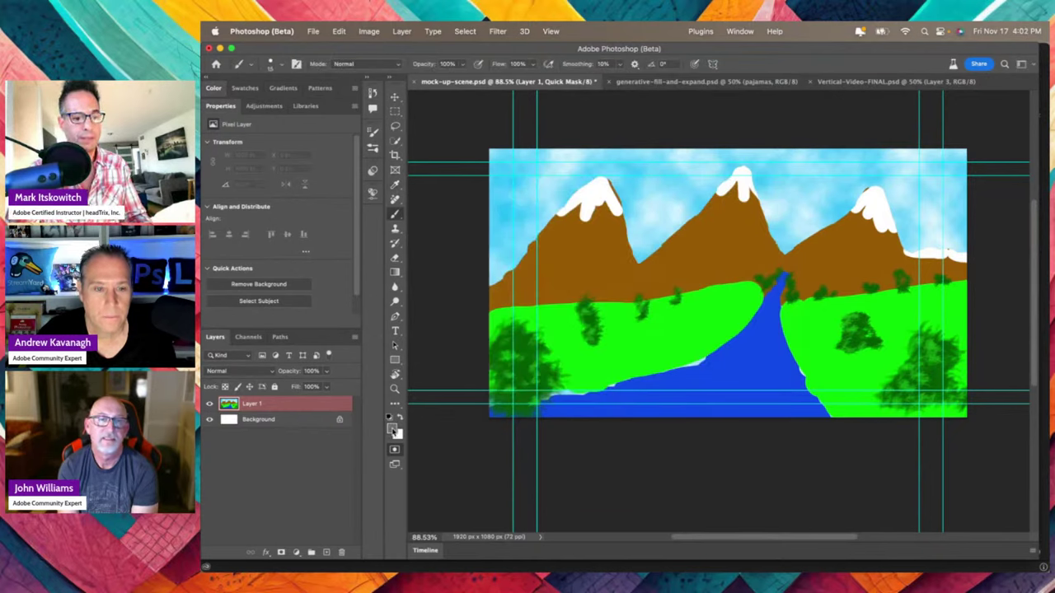
key("alt+BackSpace")
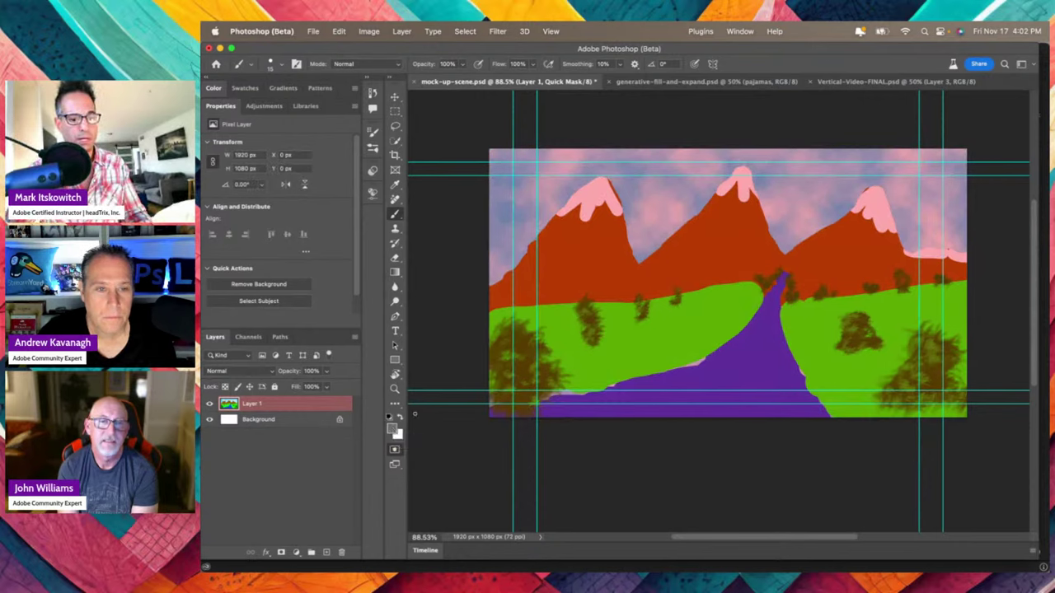
key("q")
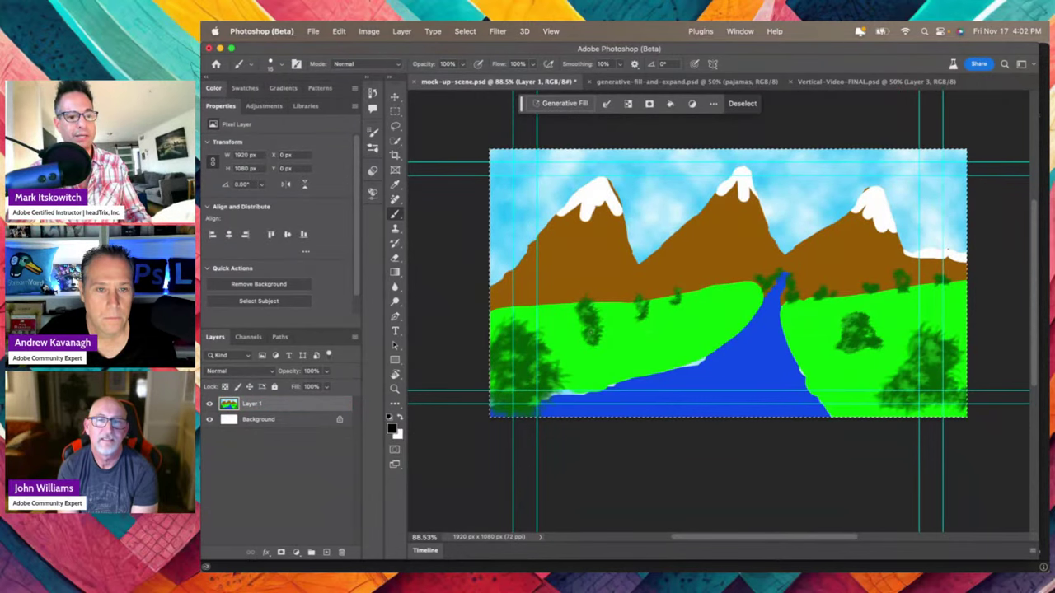
Generative Fill the selection with 'mountains with snowcaps, with river and reflection. and green busses, photo'
left_click(557, 105)
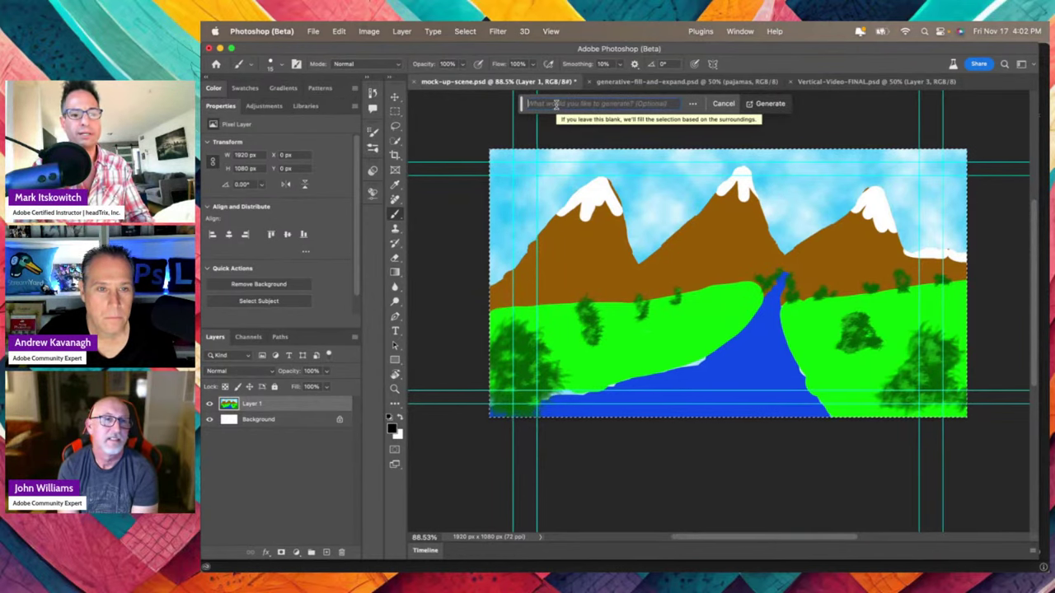
type("moun")
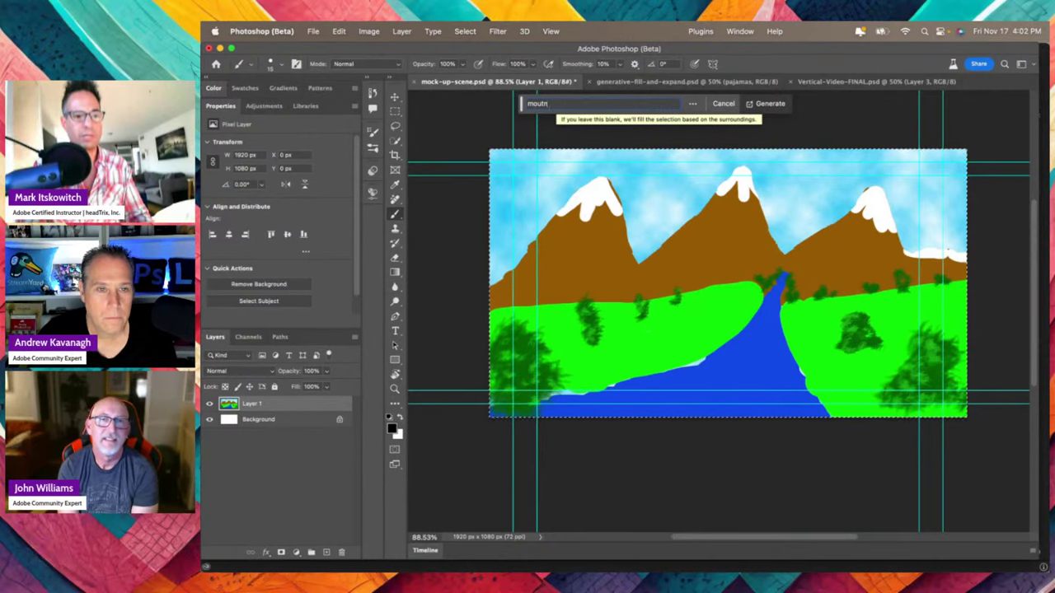
type("tains with snowcaps")
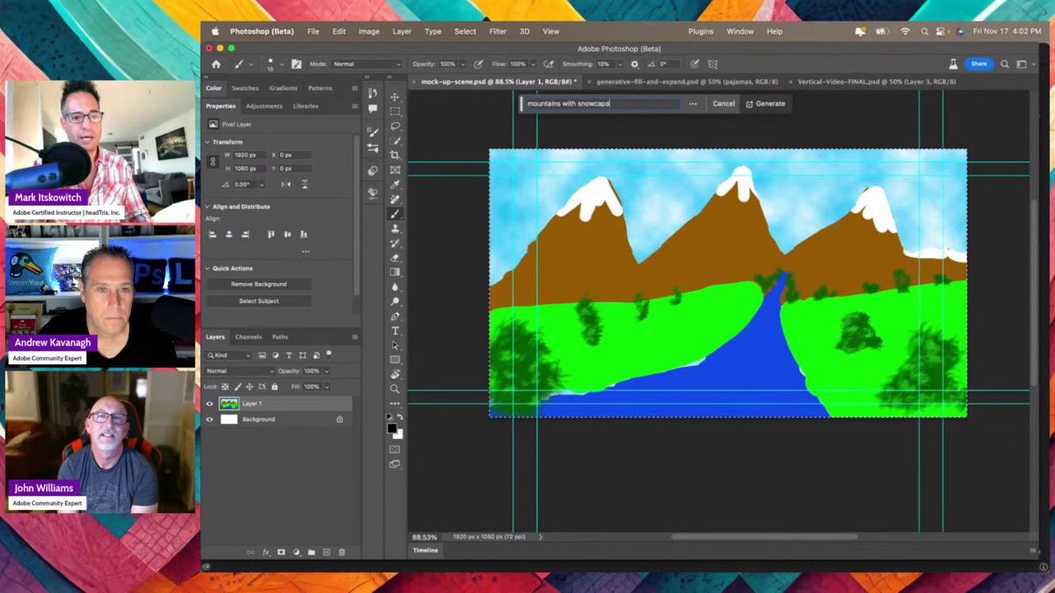
type(", with riv")
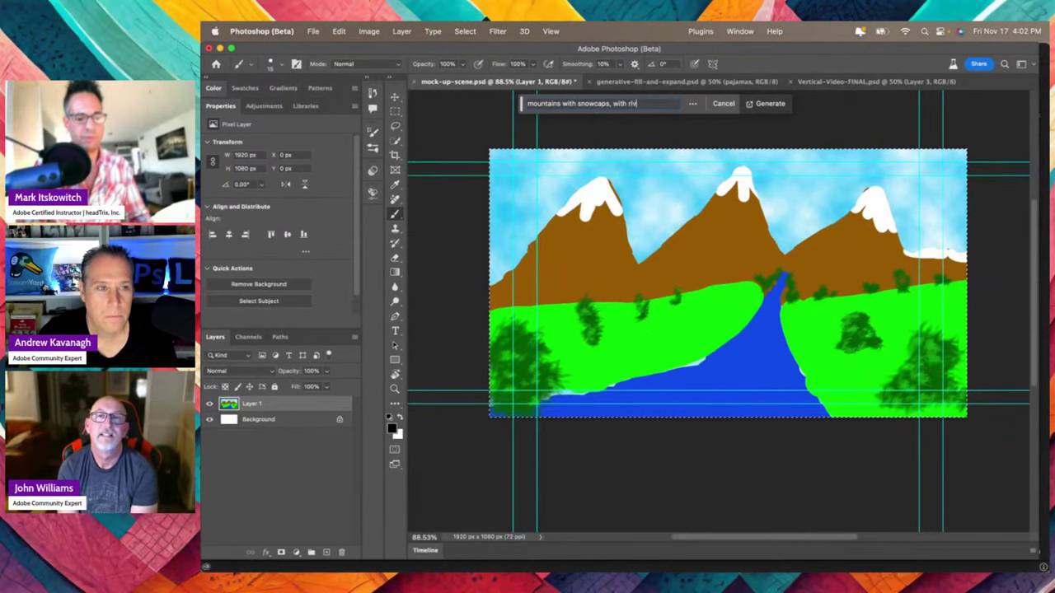
type("er and reflection.")
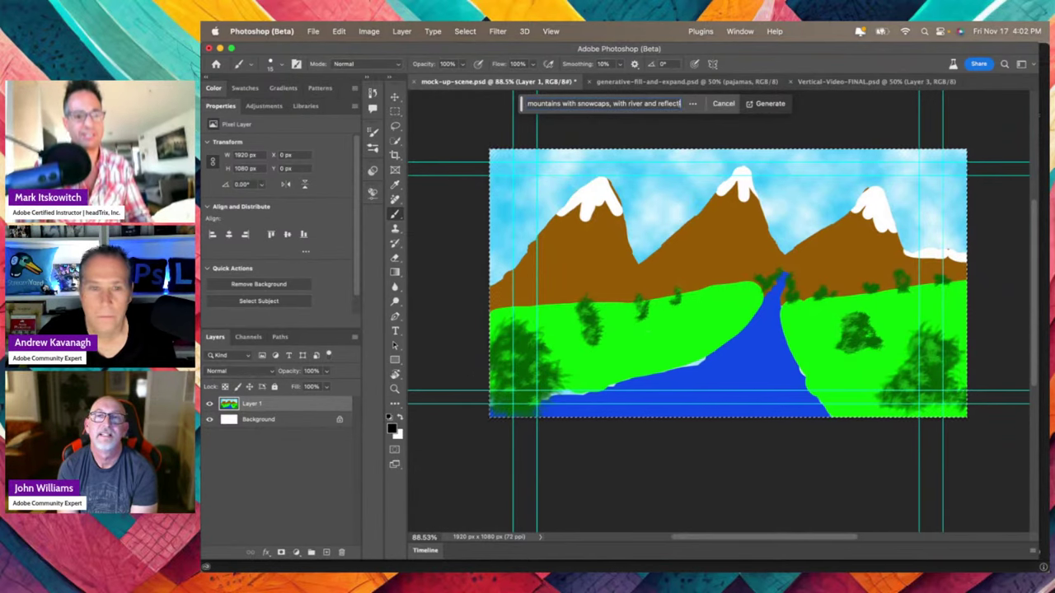
type(" and gree")
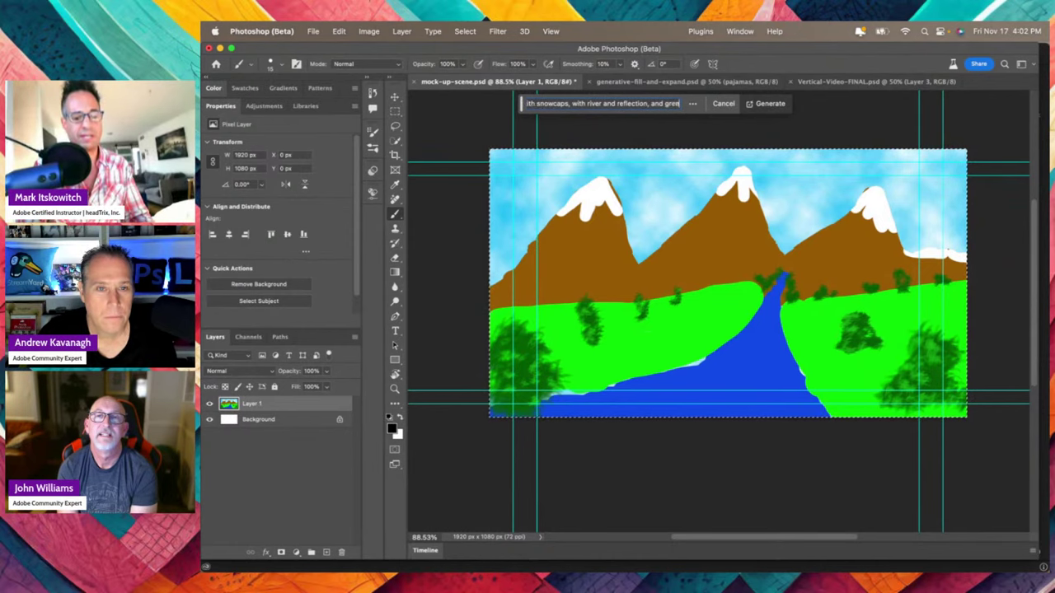
type("n buss")
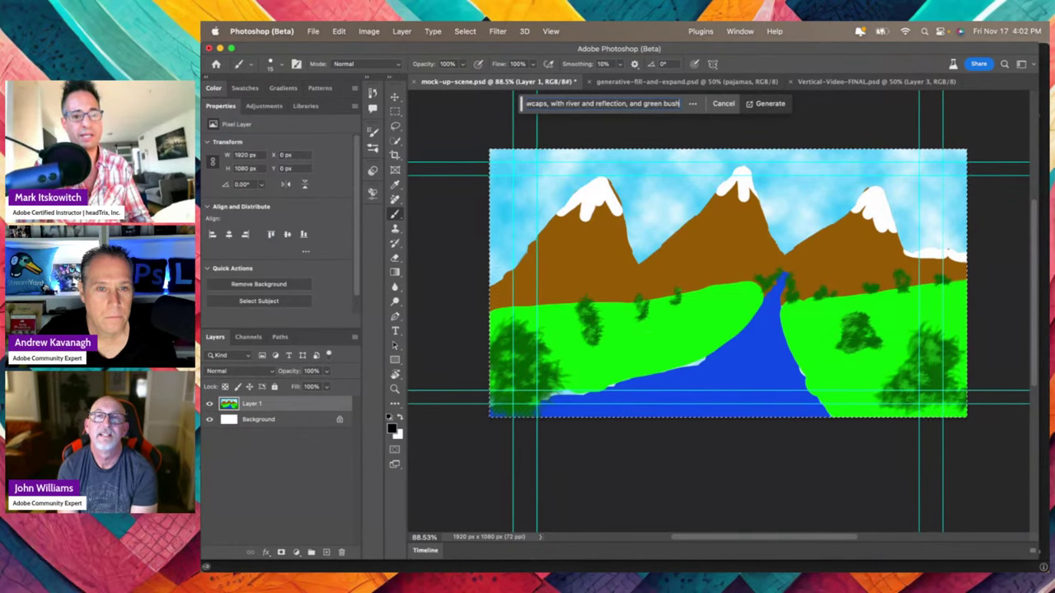
type("es")
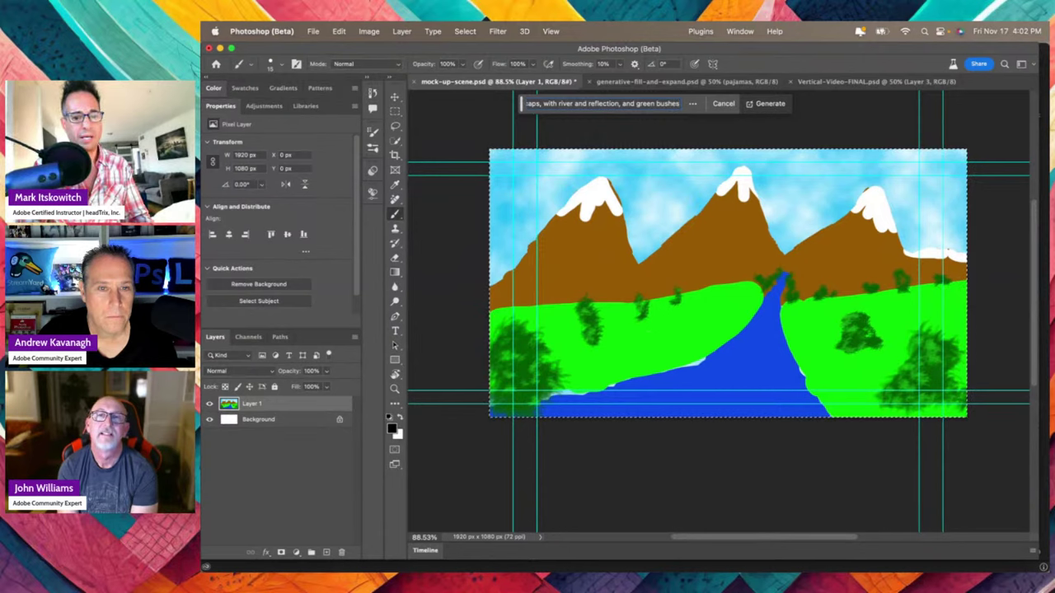
type(",")
type(" photo")
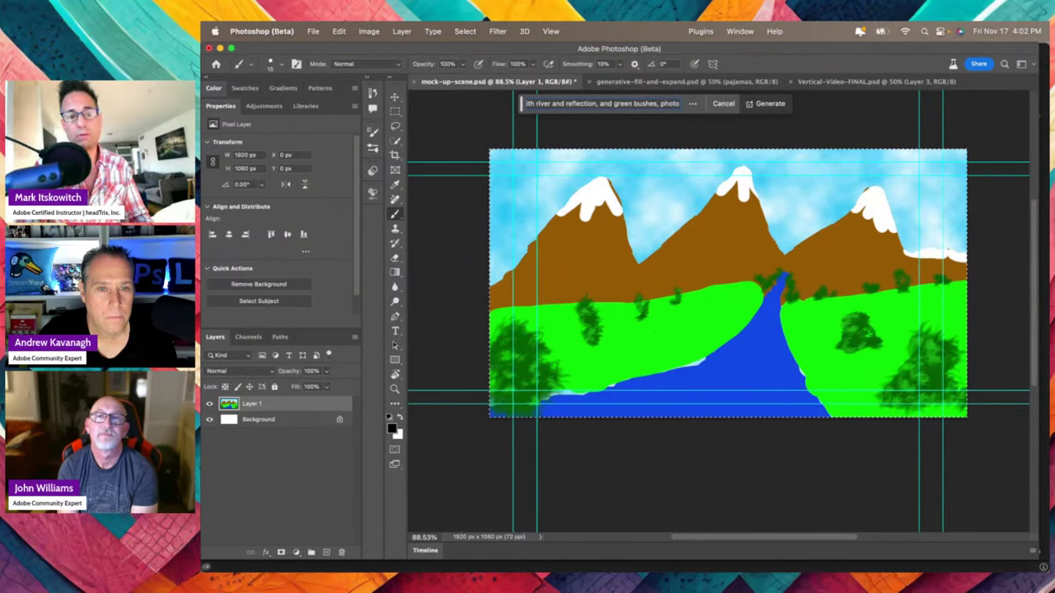
key("Return")
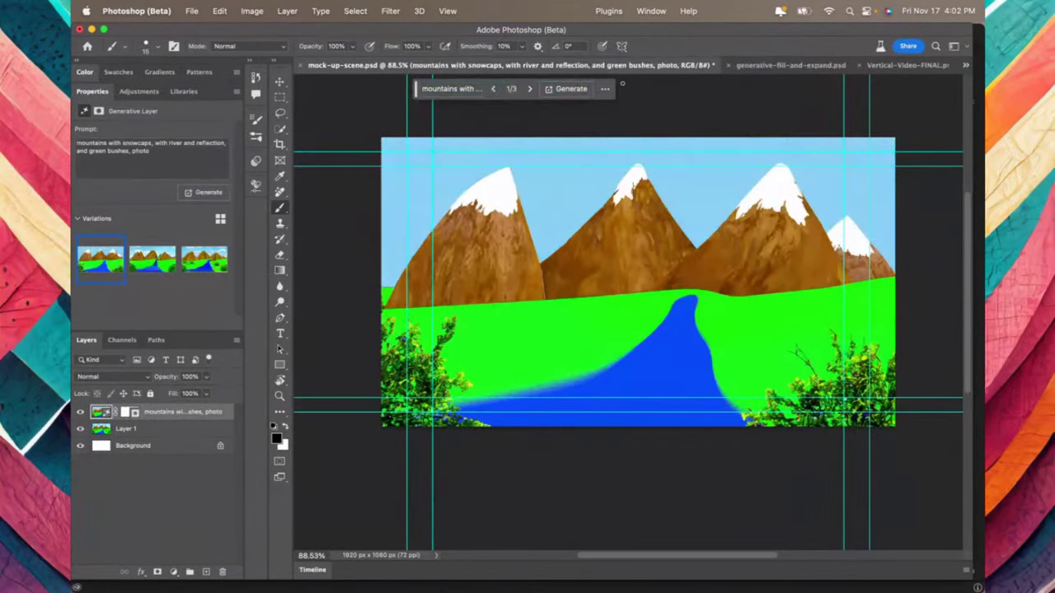
Compare the second and third landscape variations, then keep the second one with clouds and a narrow river
left_click(152, 262)
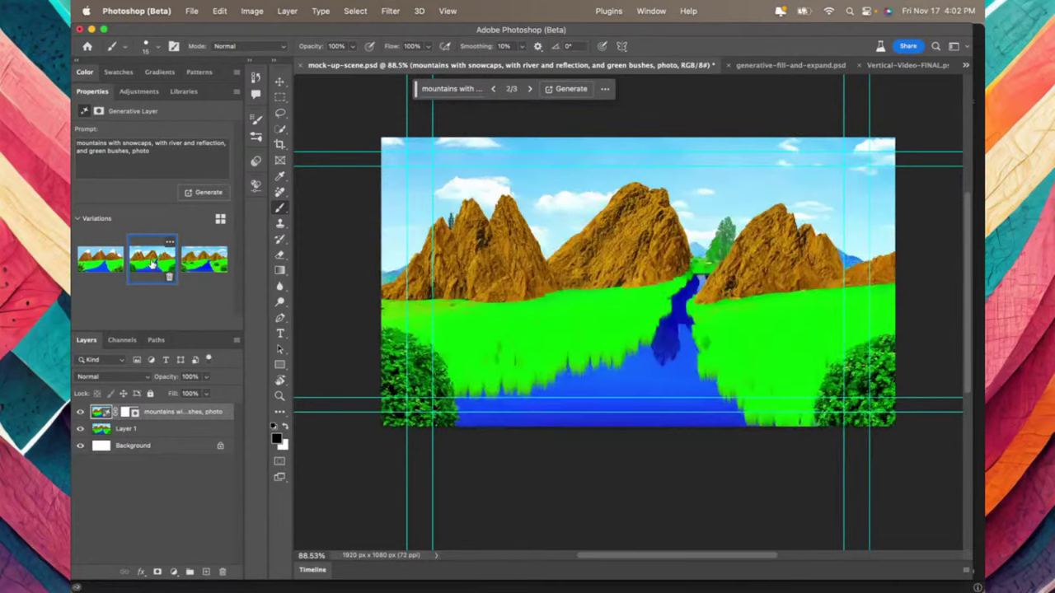
left_click(202, 263)
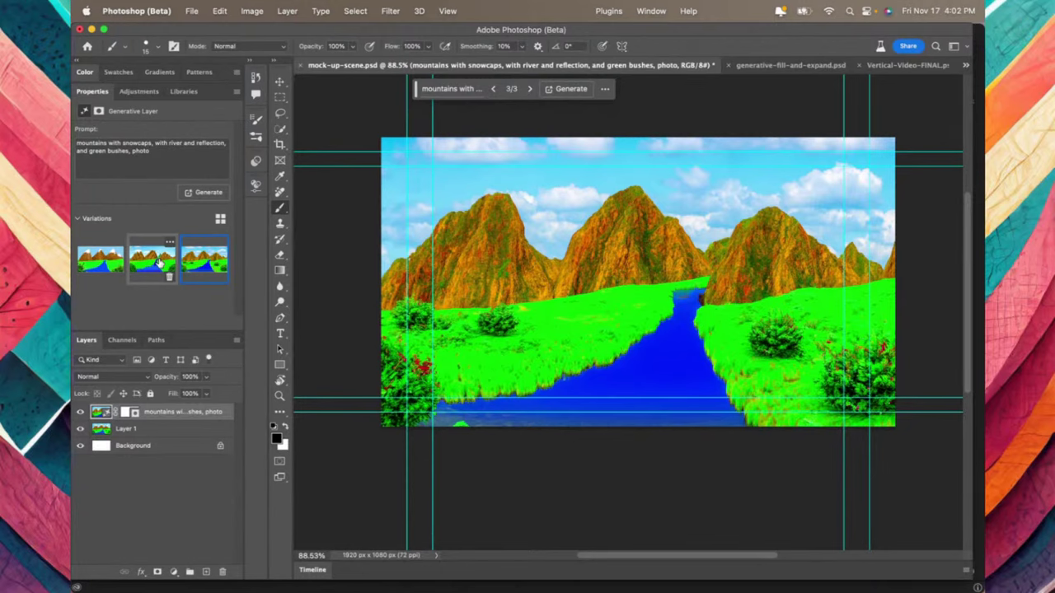
left_click(159, 262)
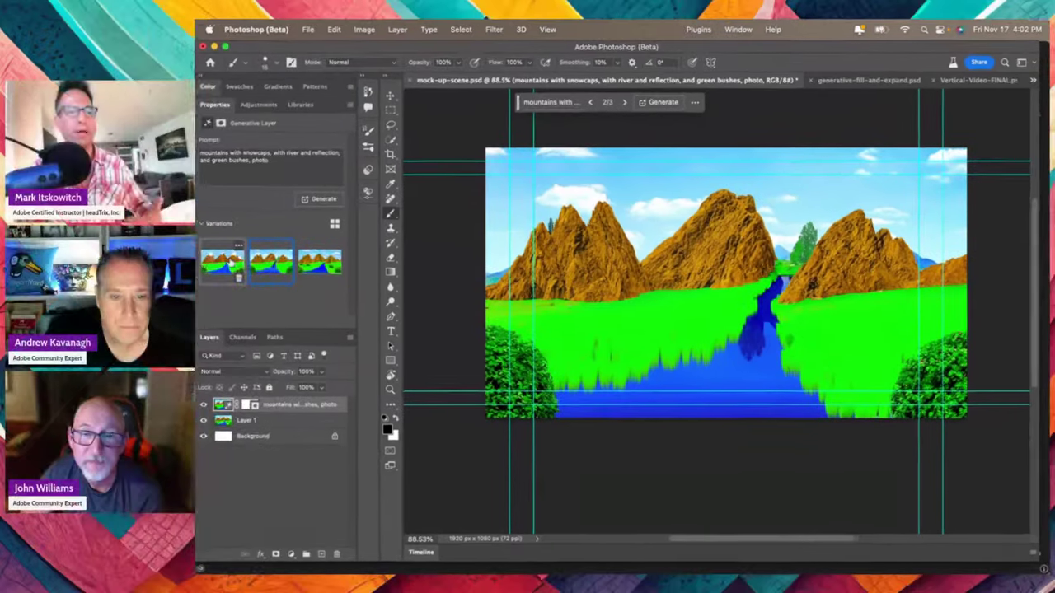
left_click(276, 260)
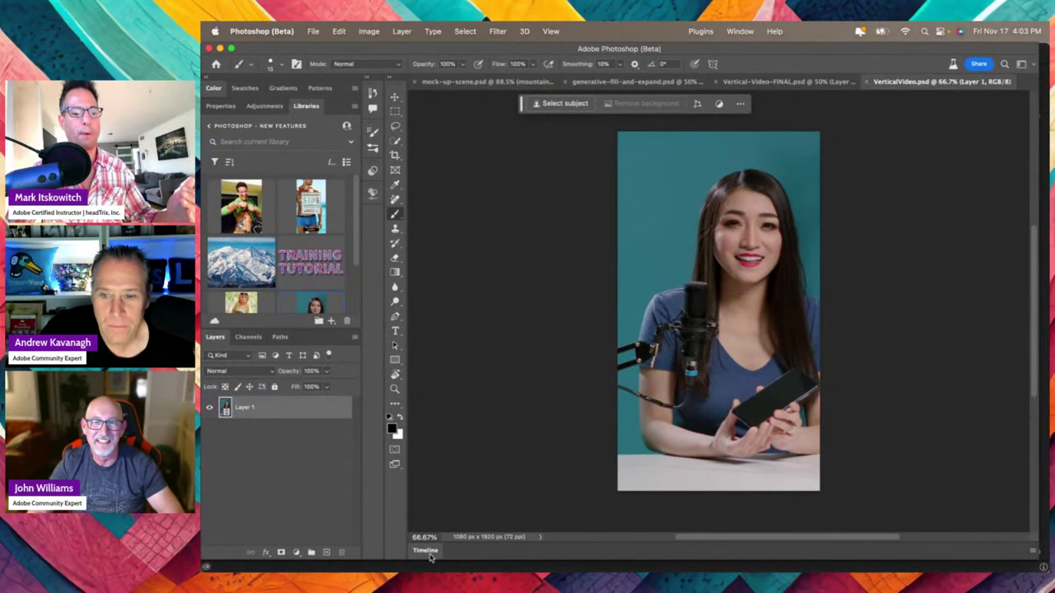
Expand the Timeline panel to show VerticalVideo.psd's Layer 1 video clip
left_click(426, 550)
Preview the video, zoom out, and try widening the canvas leftward before resetting the crop
key("space")
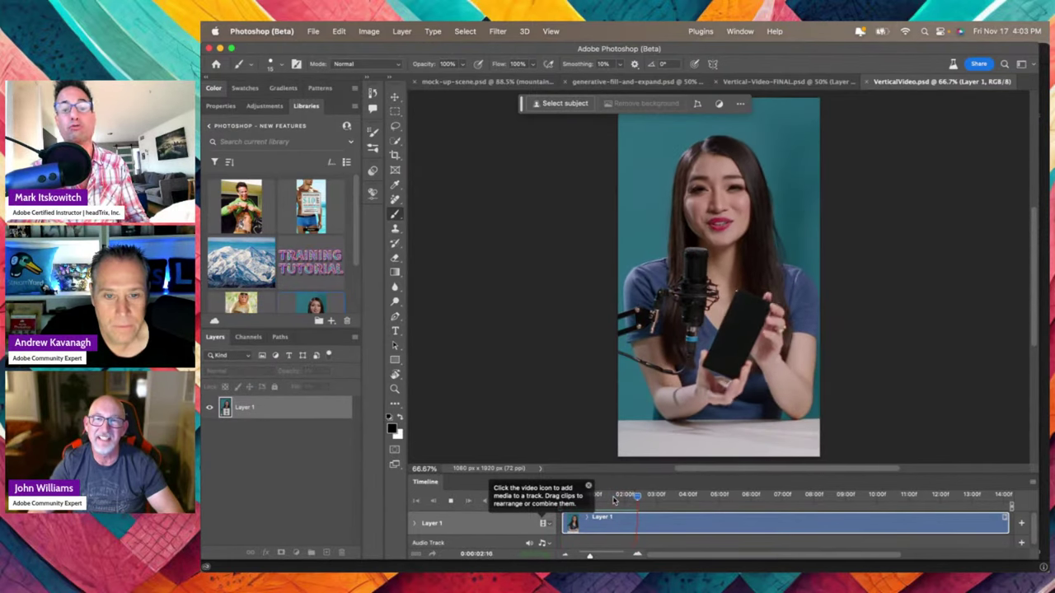
key("space")
key("super+minus")
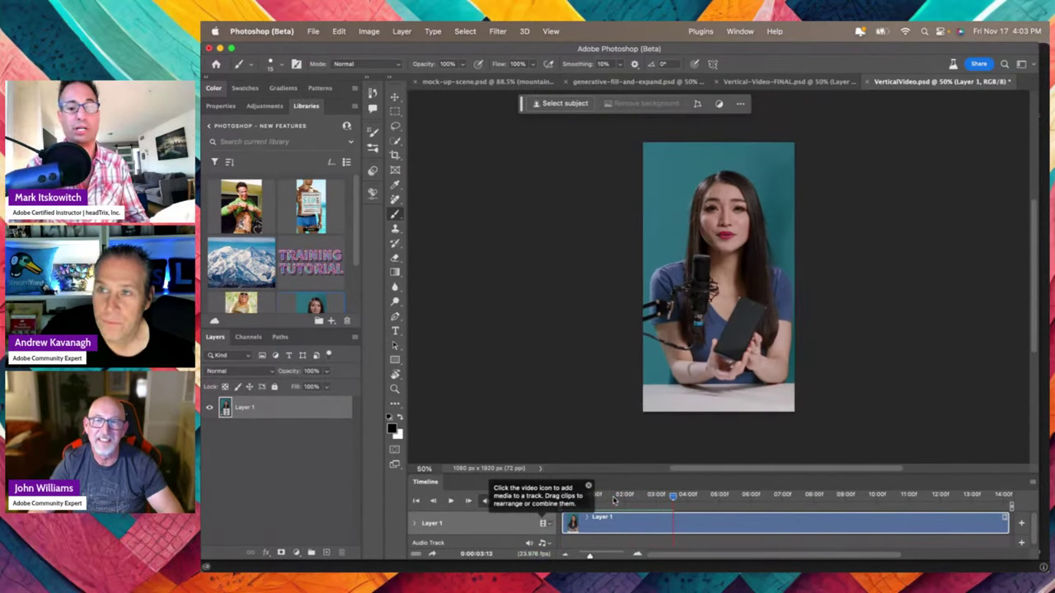
left_click(395, 156)
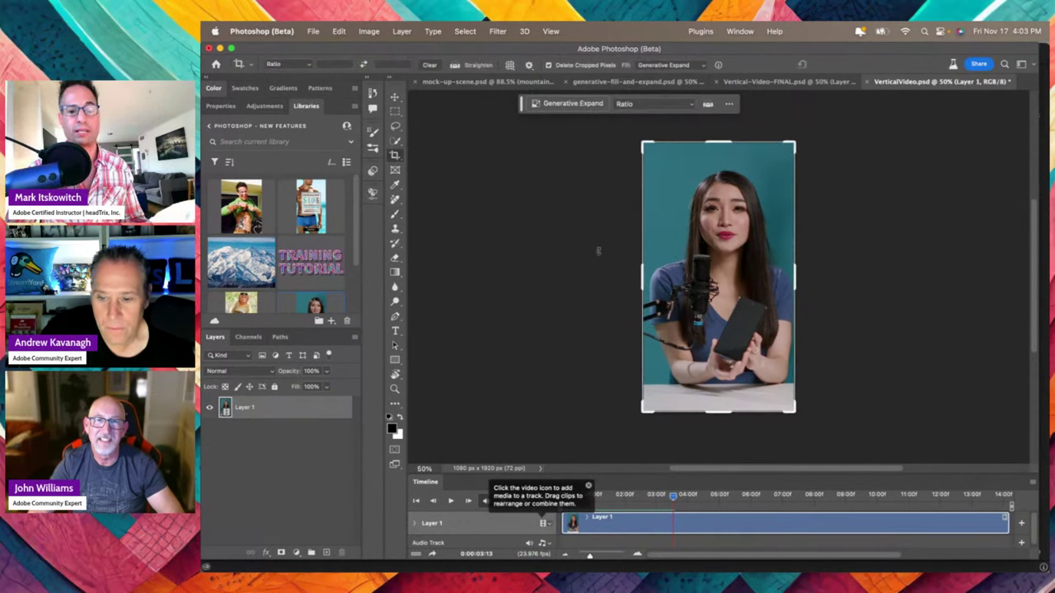
left_click_drag(644, 273, 562, 276)
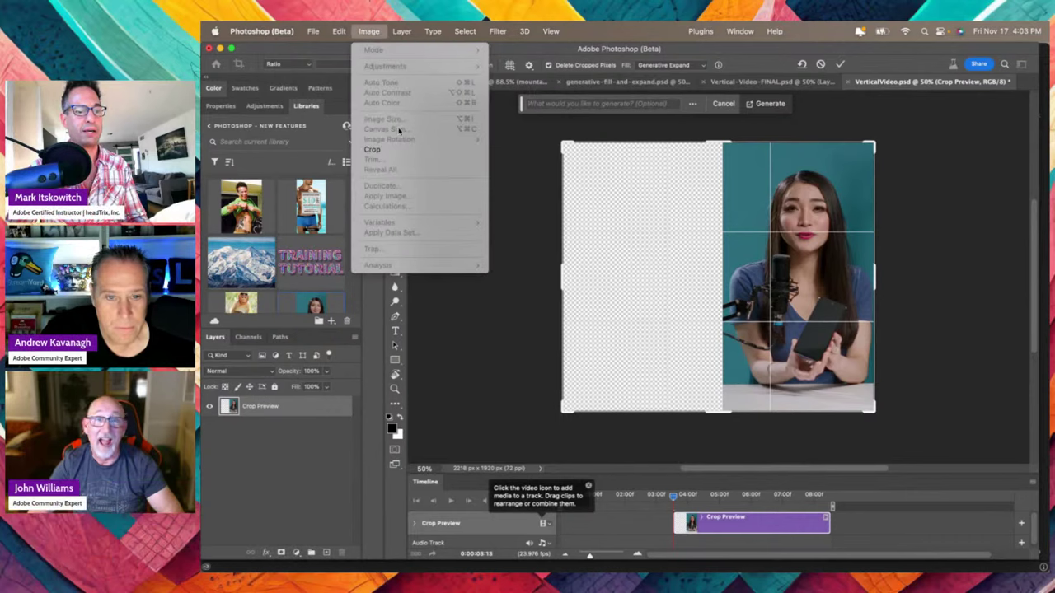
left_click(514, 176)
key("Escape")
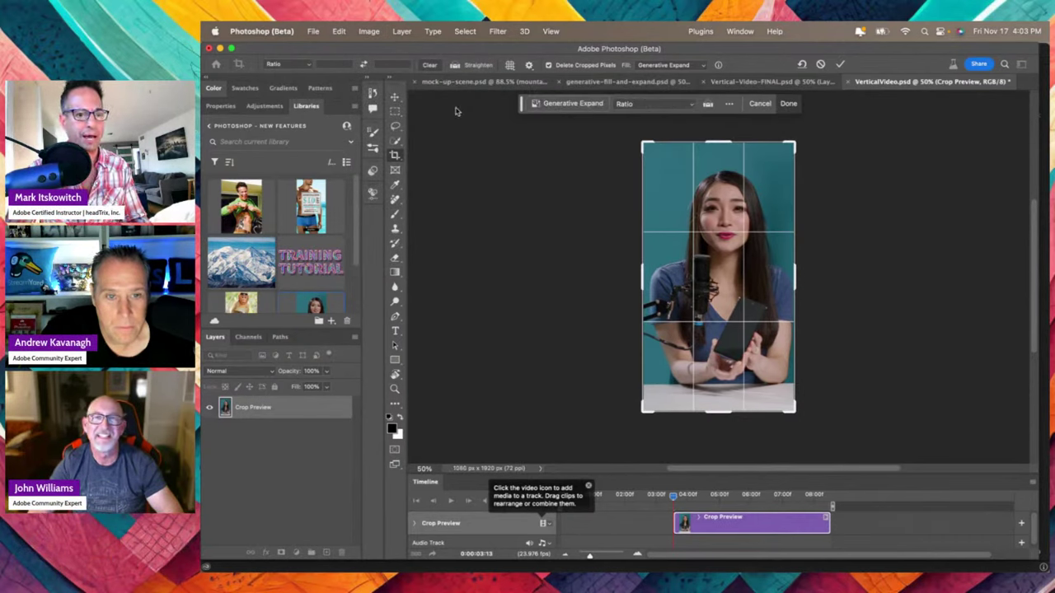
Crop to 16:9 beyond the image edges and run Generative Expand to widen the background
left_click(681, 66)
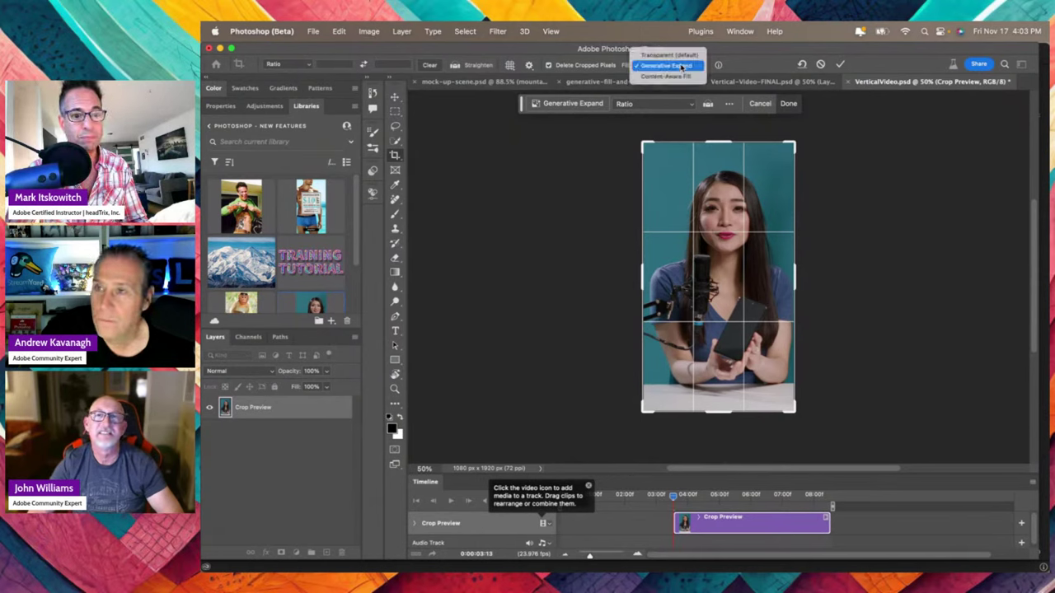
left_click(664, 66)
left_click(304, 66)
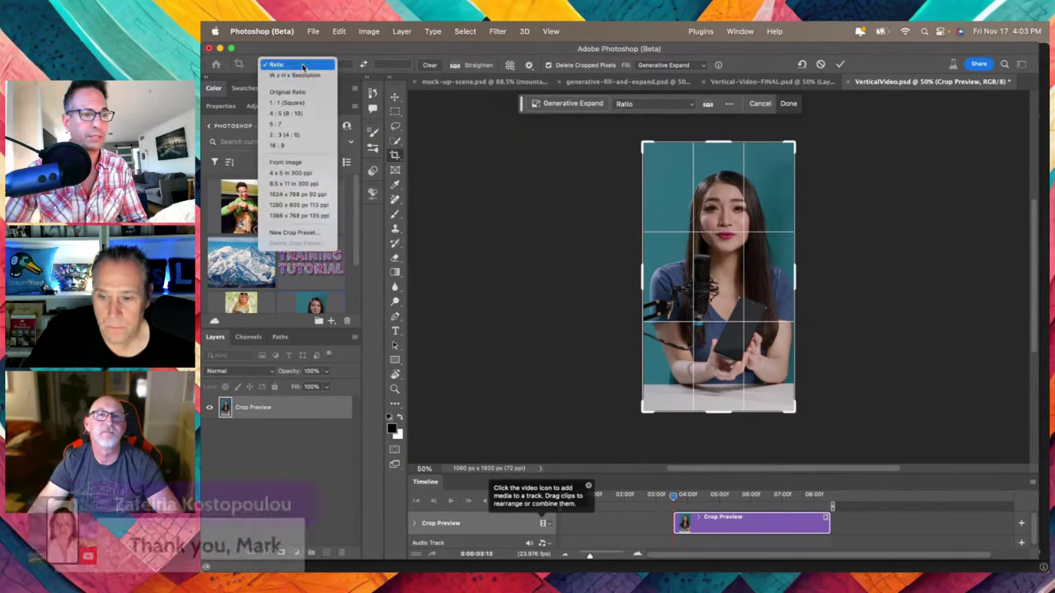
left_click(299, 146)
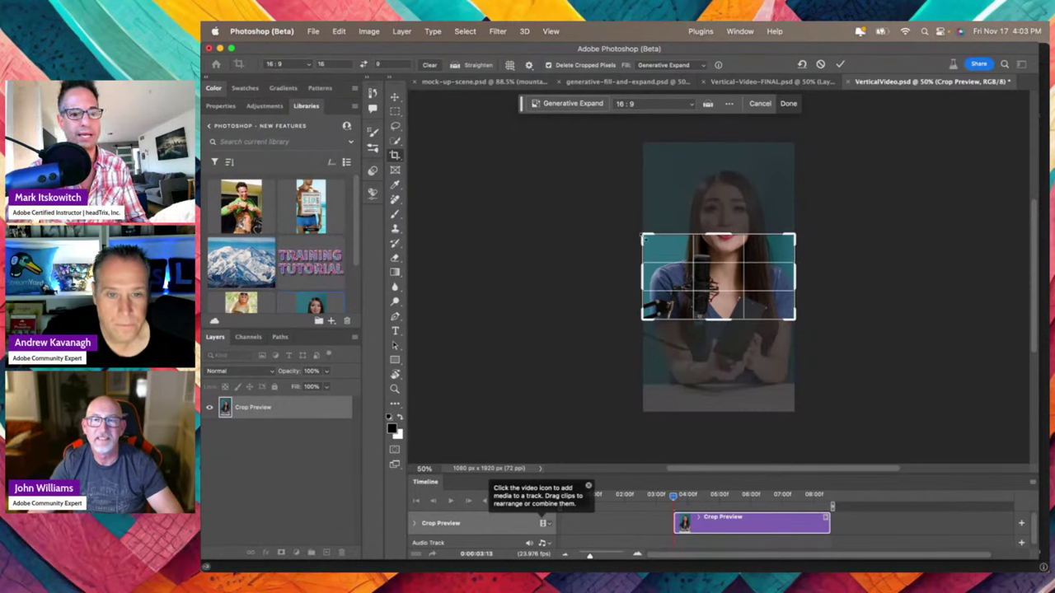
left_click_drag(646, 238, 485, 143)
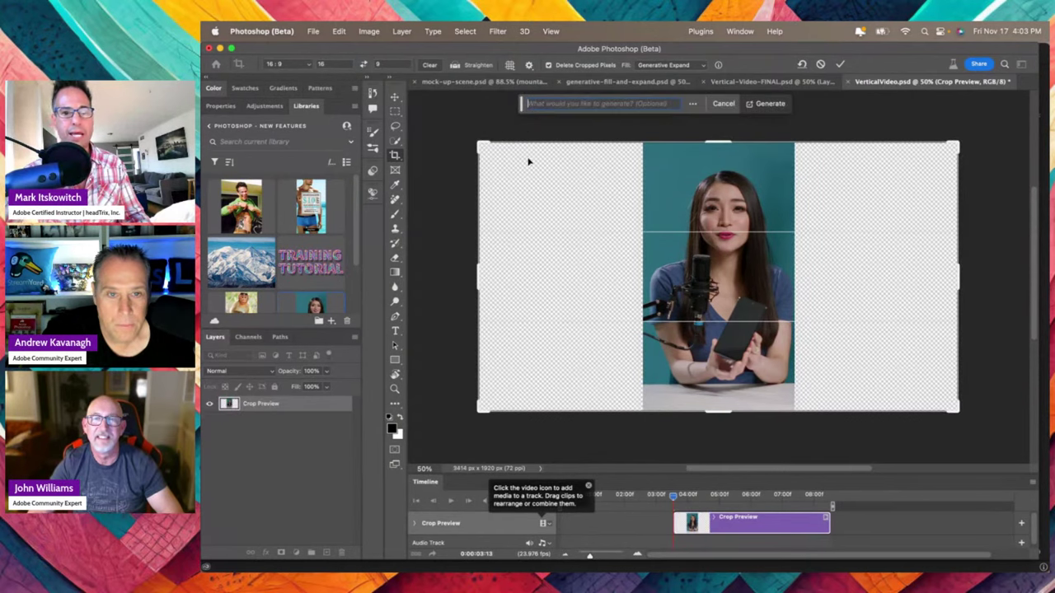
left_click(840, 63)
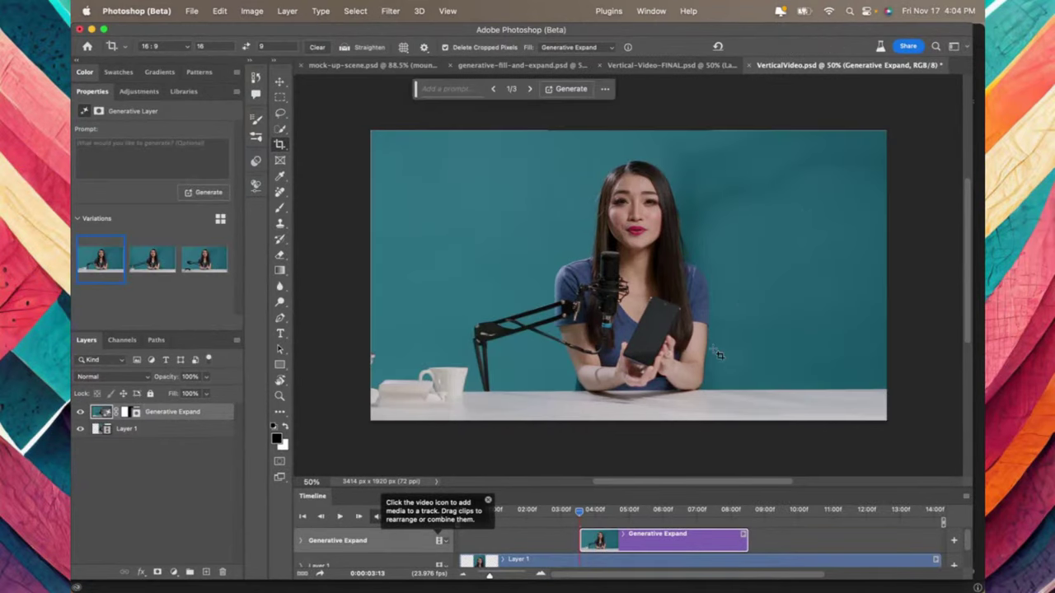
Stretch the expanded clip across the full timeline, then preview from the start and stop at 02:06
left_click_drag(581, 540, 460, 540)
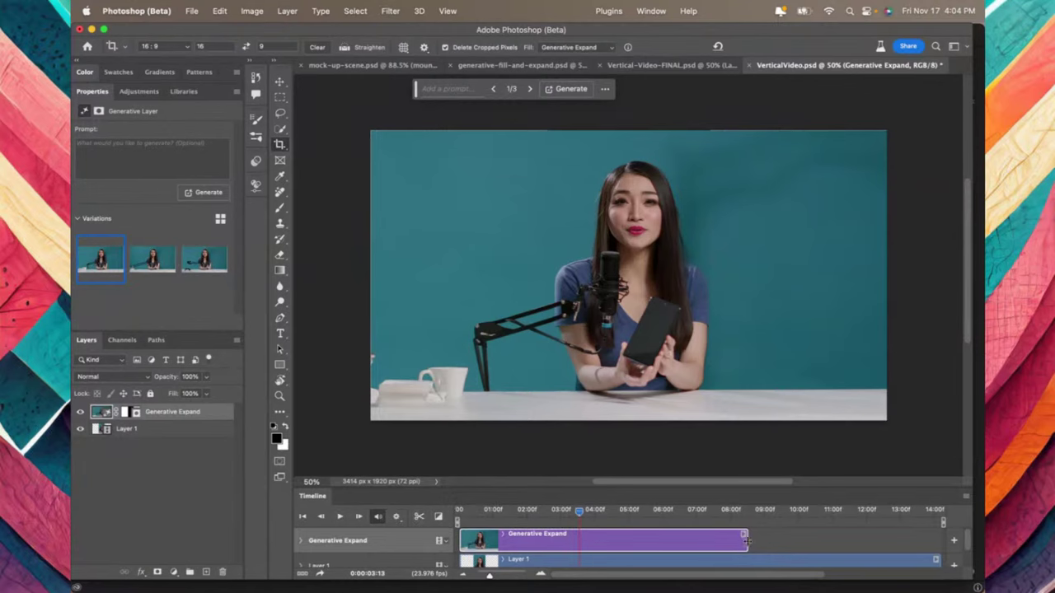
left_click_drag(746, 540, 939, 540)
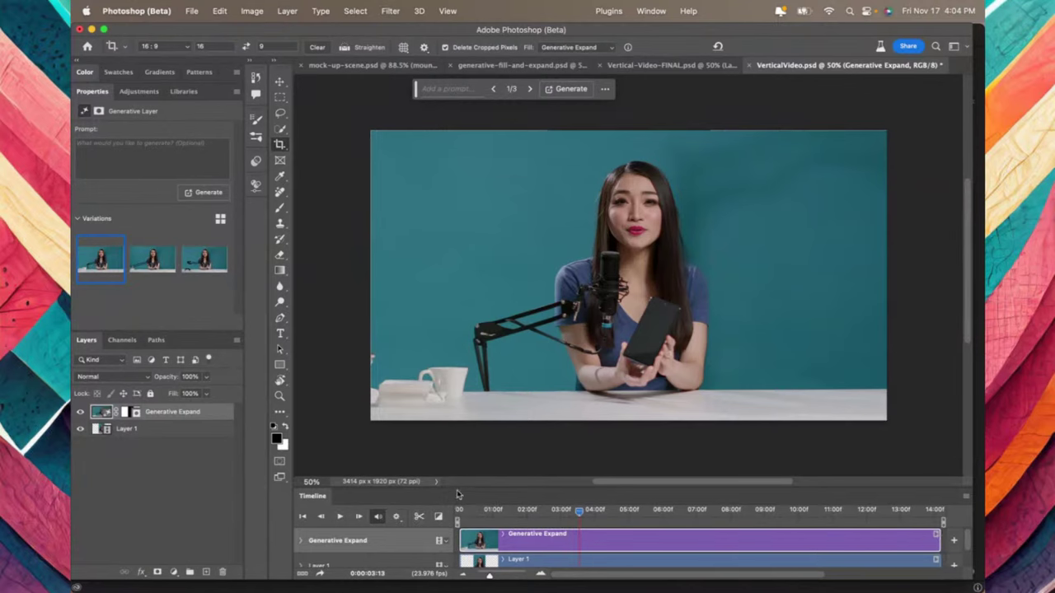
left_click_drag(575, 511, 460, 511)
key("space")
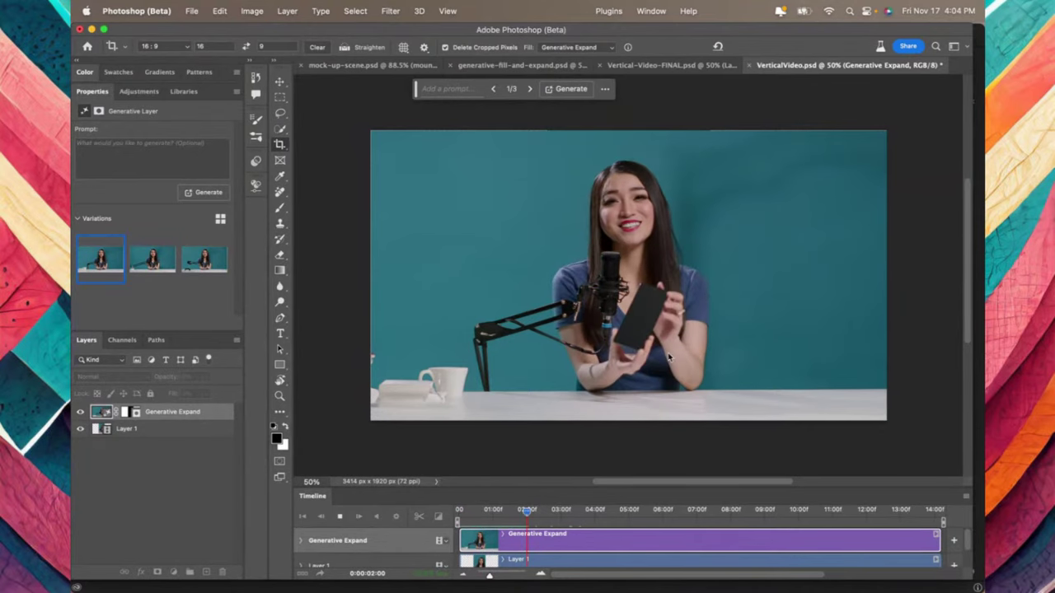
key("space")
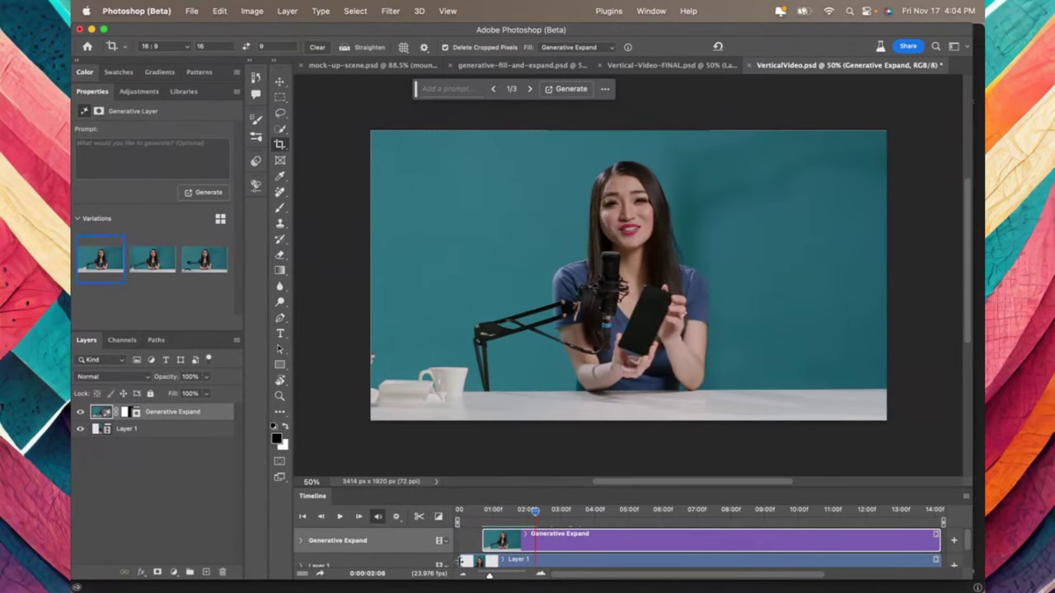
left_click(476, 561)
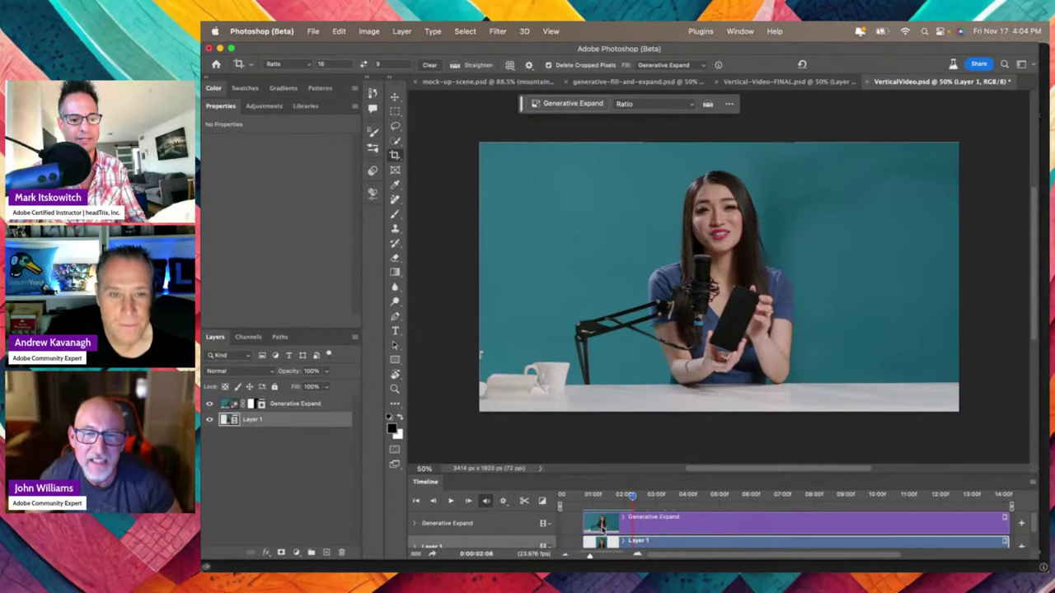
Move both clips to the timeline start, stop playback near 03:06, and select the Generative Expand layer
left_click(446, 523, "shift")
left_click_drag(604, 532, 577, 531)
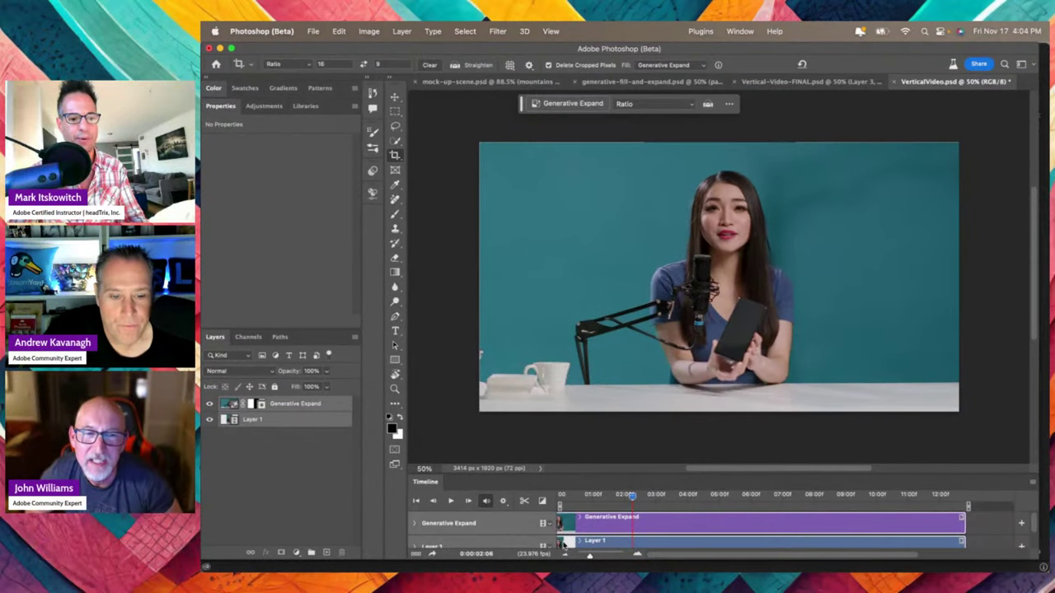
key("space")
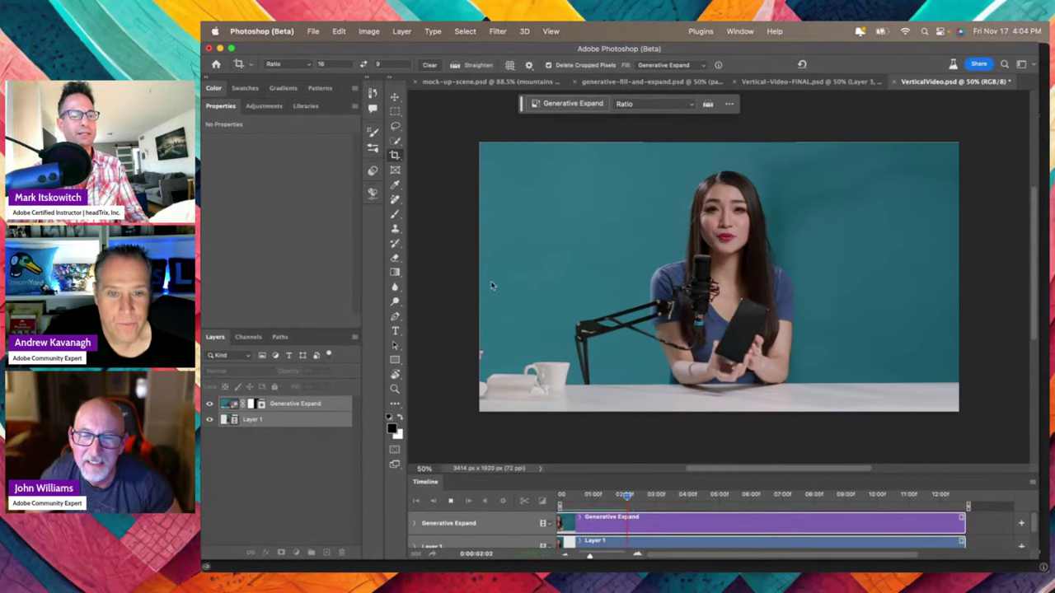
left_click(329, 407)
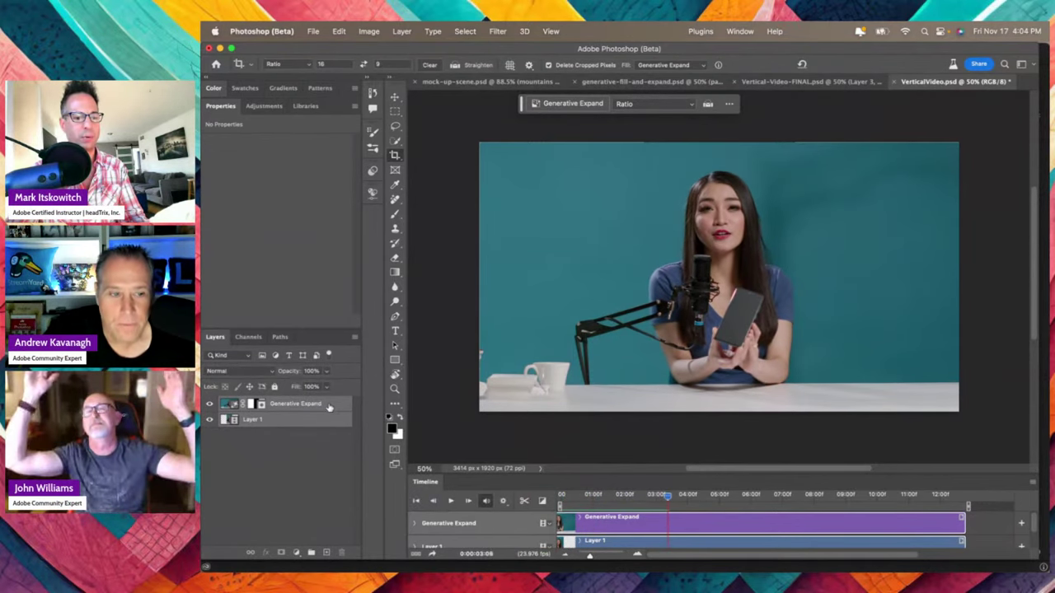
left_click(328, 408)
Generate a 'desk plant' on the desk's right, keep variation 2, and place the Training Tutorial title top left
key("m")
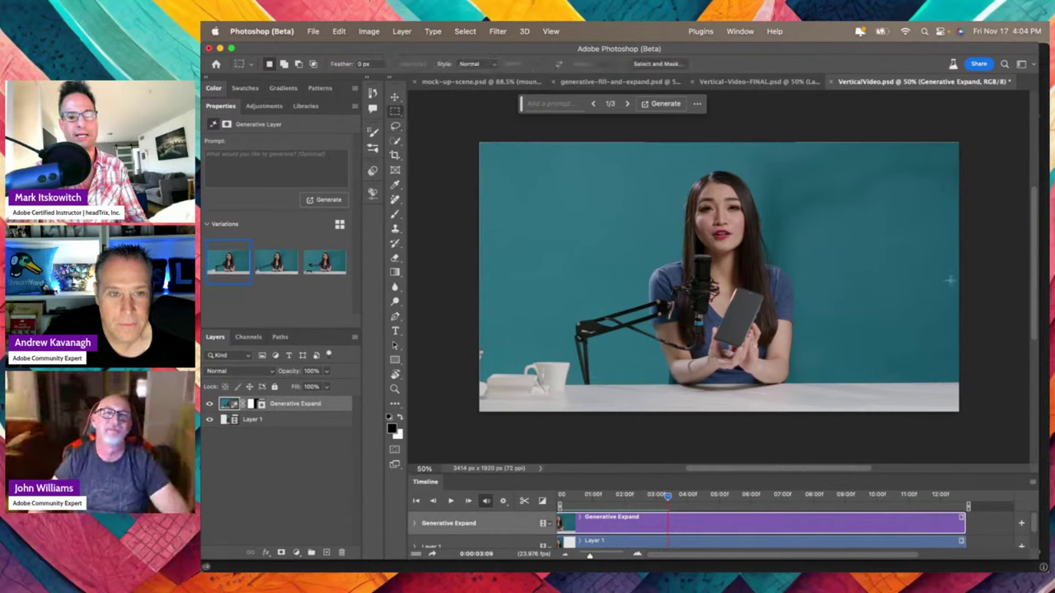
left_click_drag(833, 215, 937, 403)
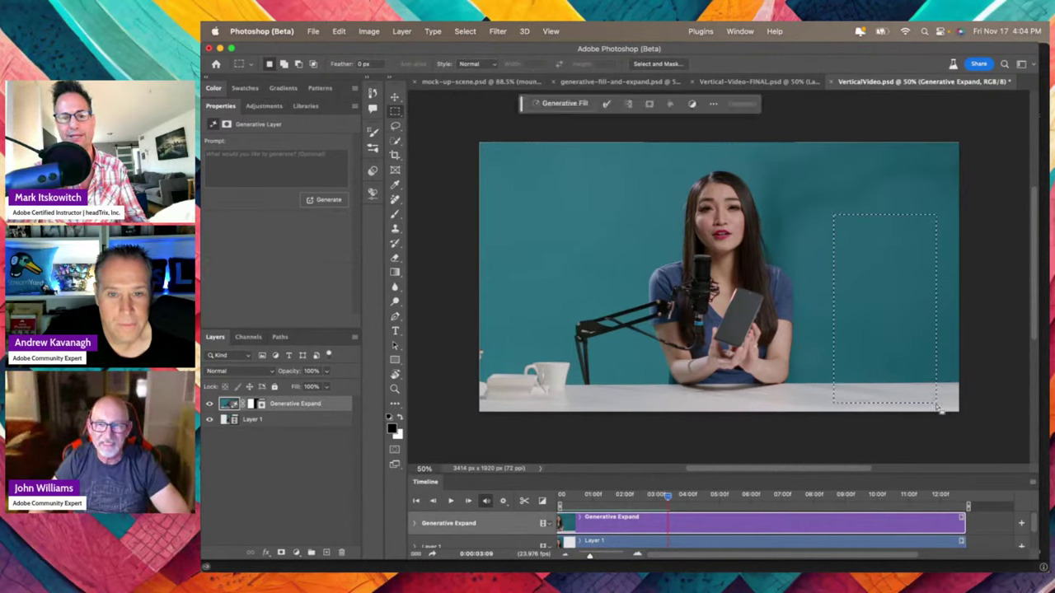
left_click(559, 104)
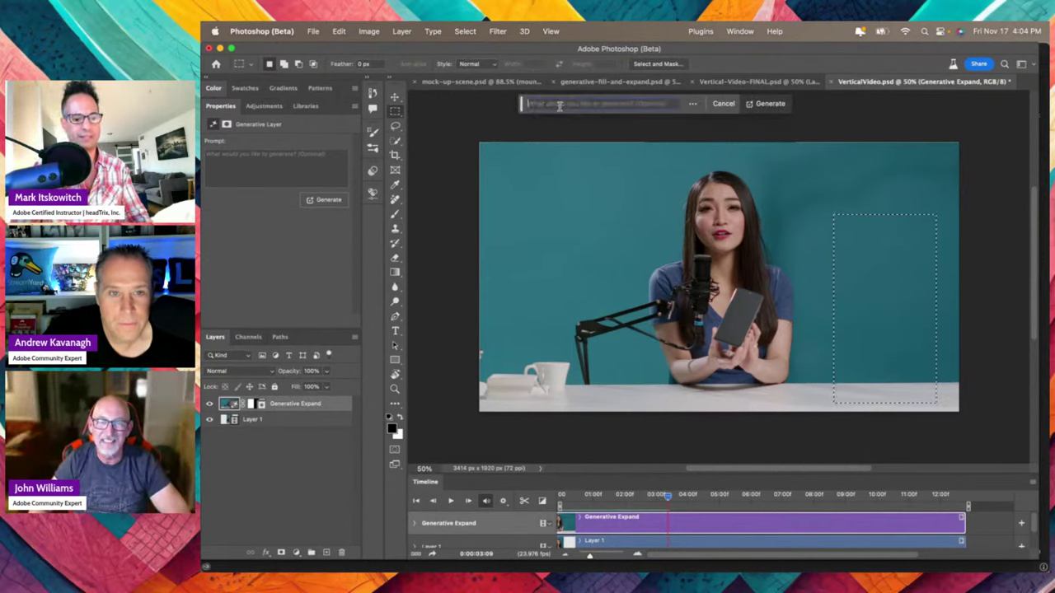
key("Return")
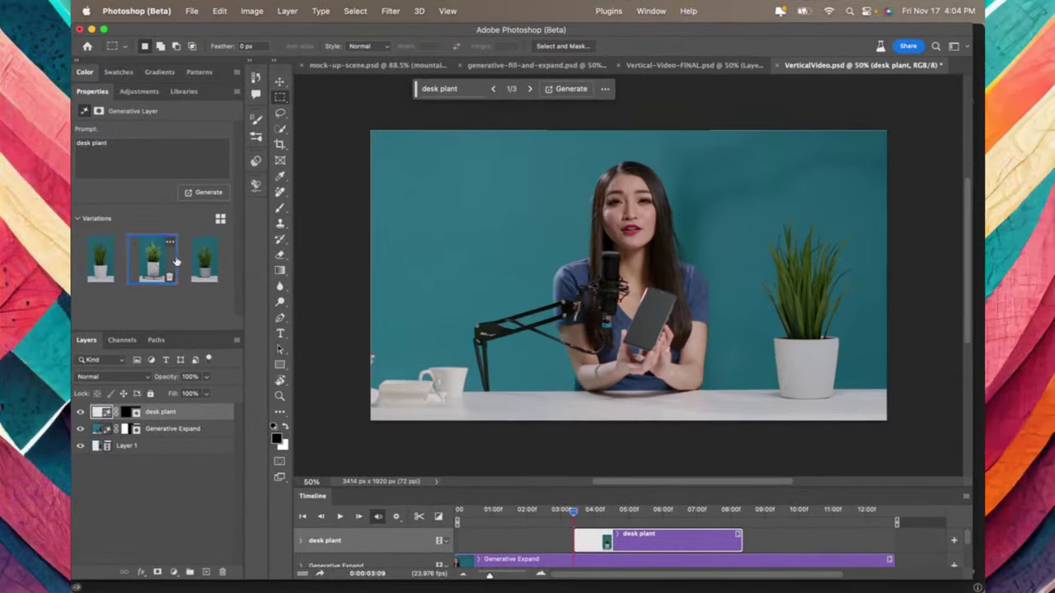
left_click(317, 260)
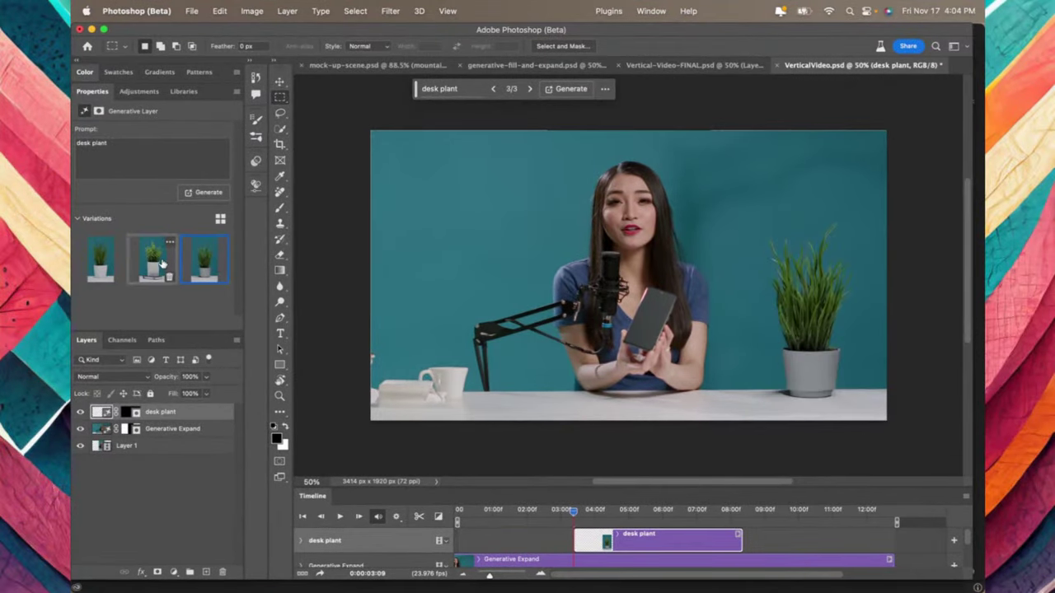
left_click(162, 264)
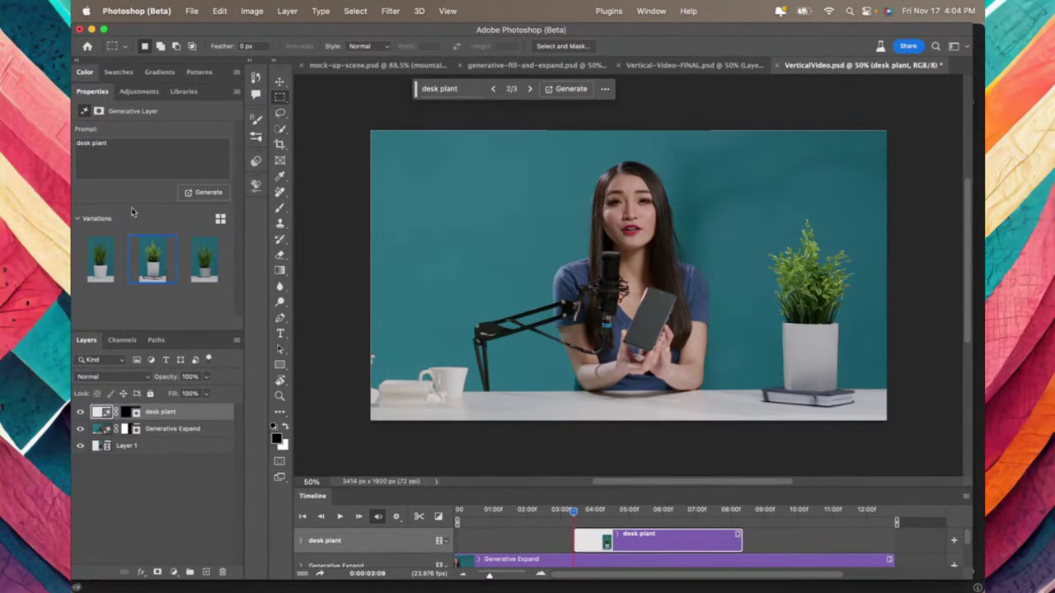
left_click(183, 92)
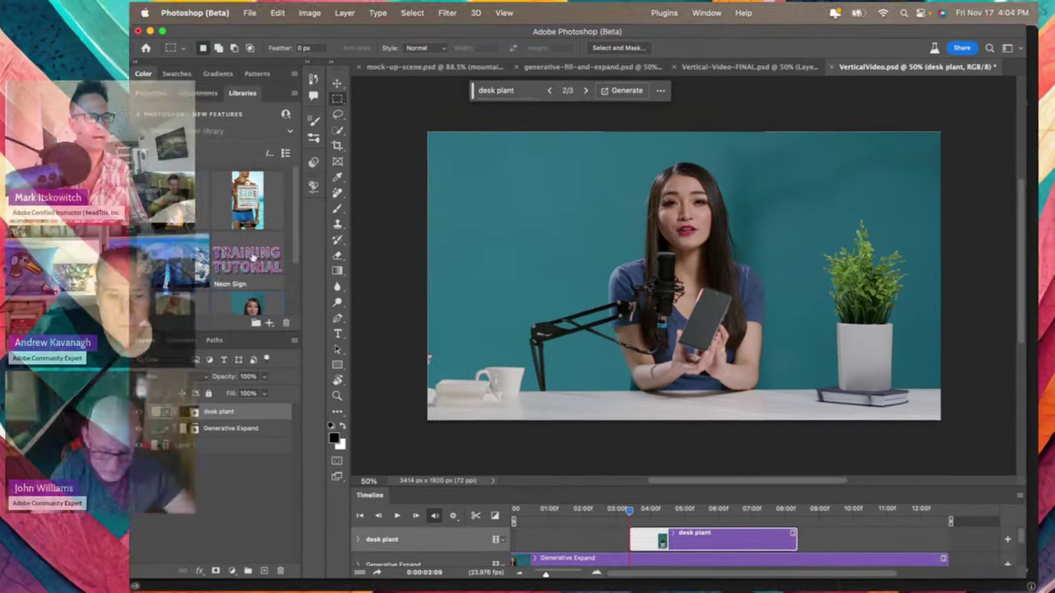
left_click_drag(188, 258, 436, 224)
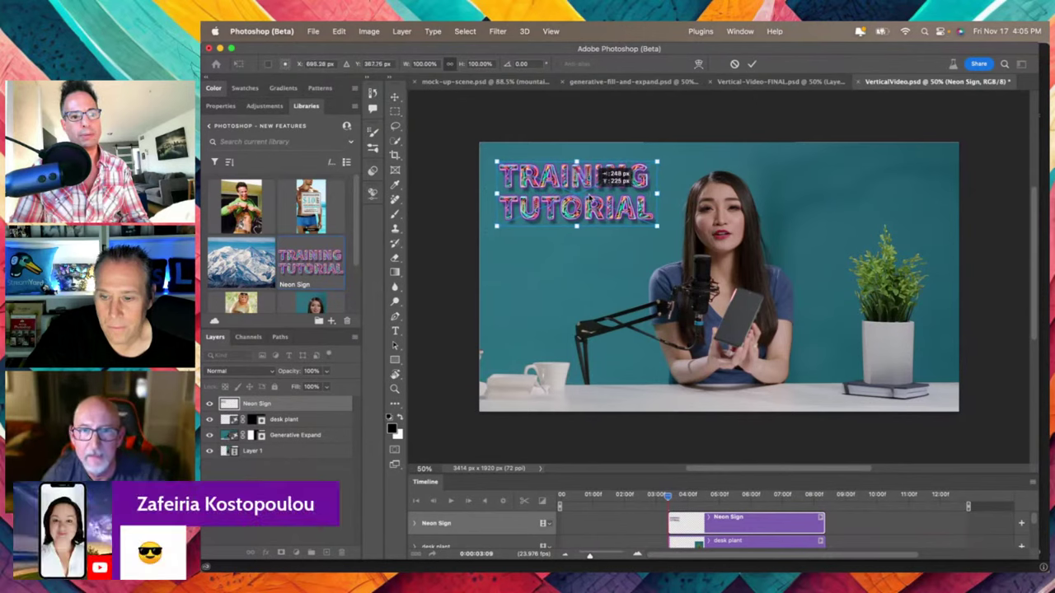
Commit the title, then Generative Fill 'car keys' in a lasso selection beside the mug
key("Return")
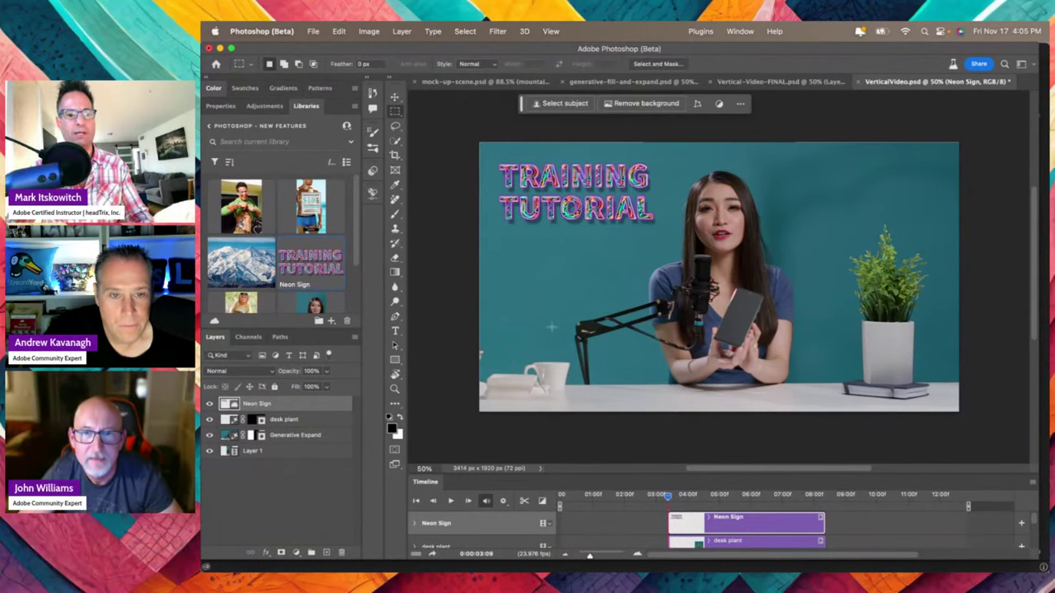
key("l")
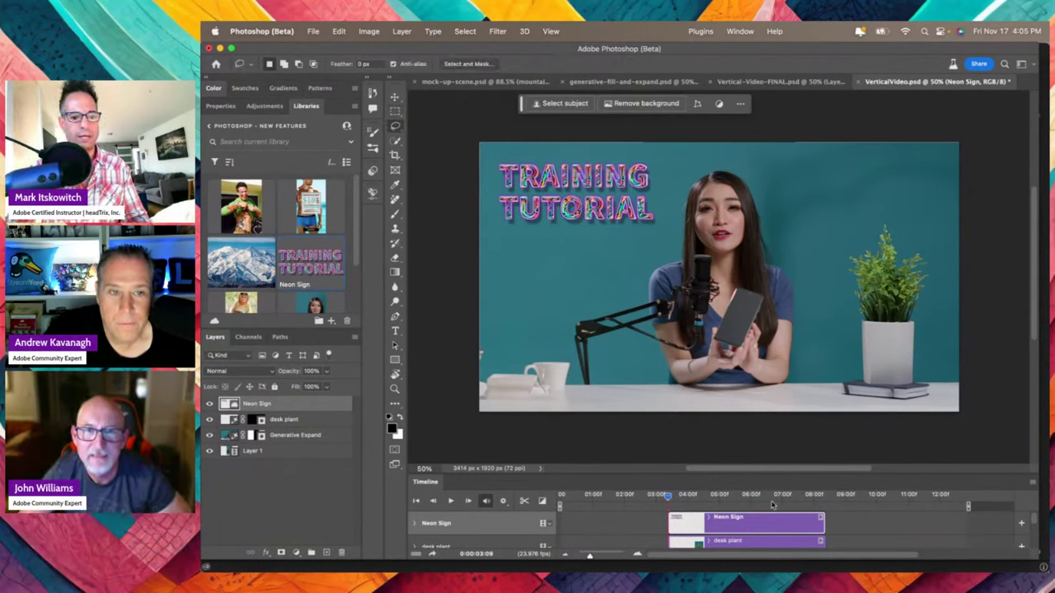
left_click_drag(612, 378, 599, 373)
left_click_drag(670, 407, 623, 359)
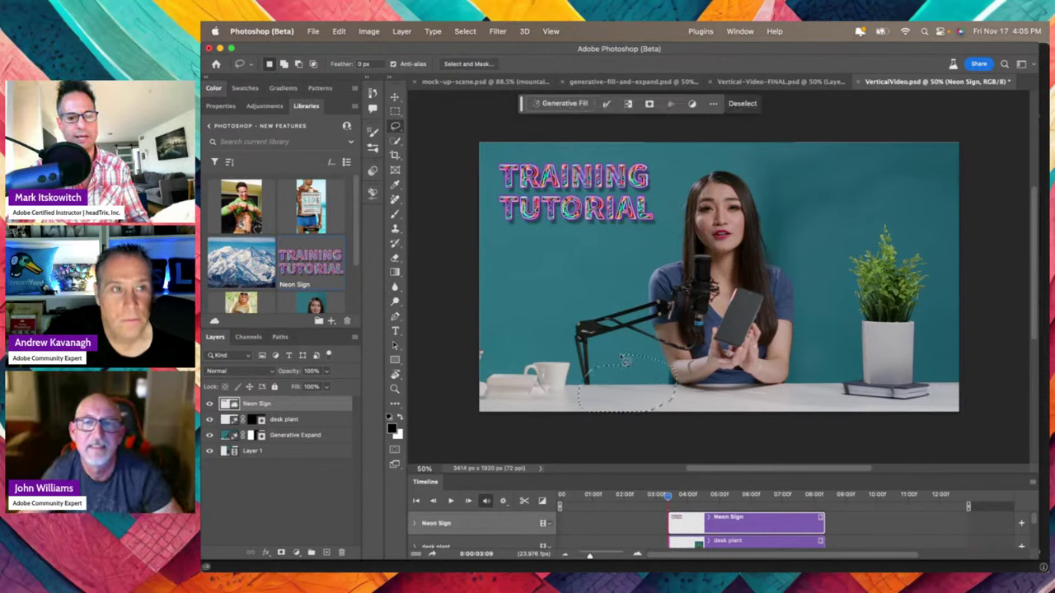
left_click(555, 105)
type("ca")
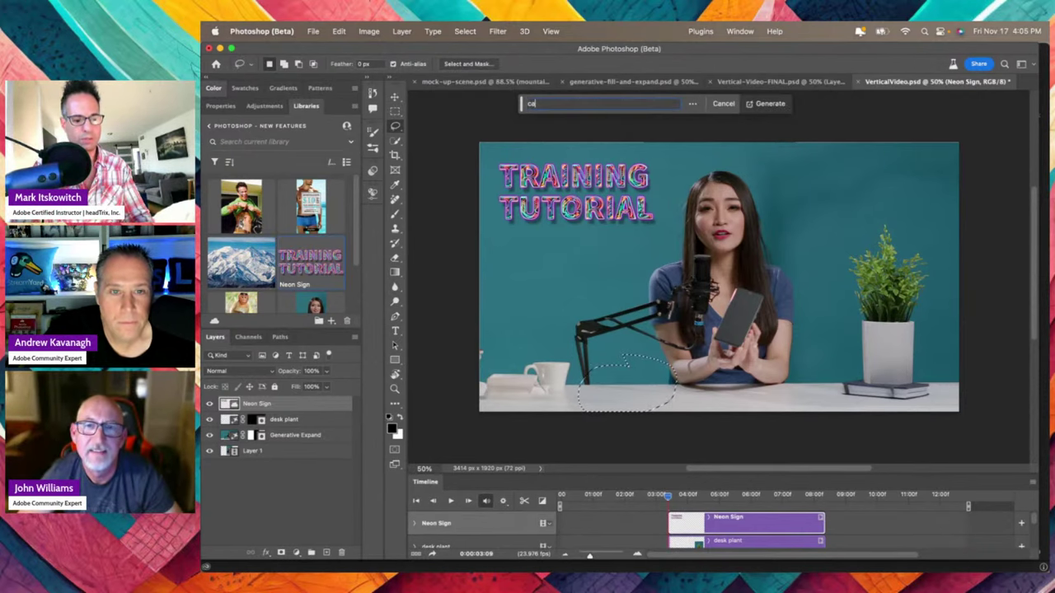
type("r keys")
key("Return")
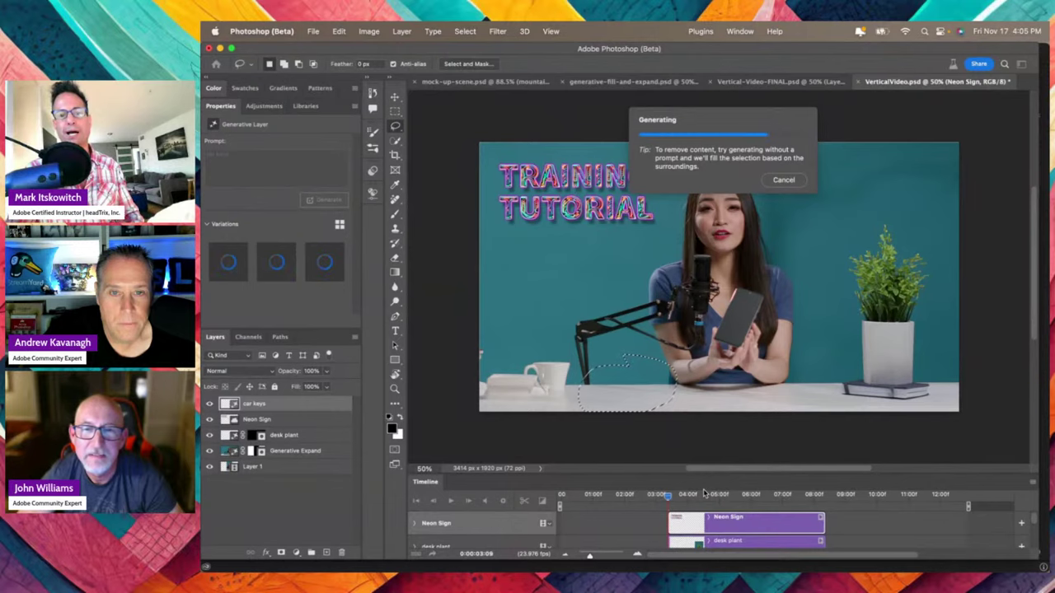
Preview the car, lengthen the car keys and Neon Sign clips, and set the playhead to 03:12
key("space")
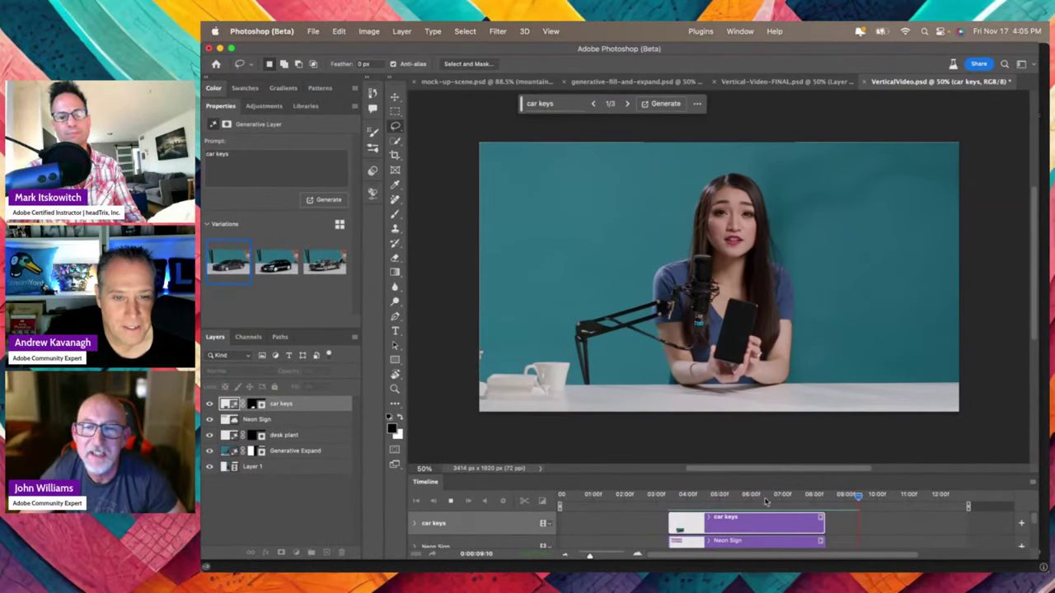
key("space")
left_click_drag(821, 517, 882, 519)
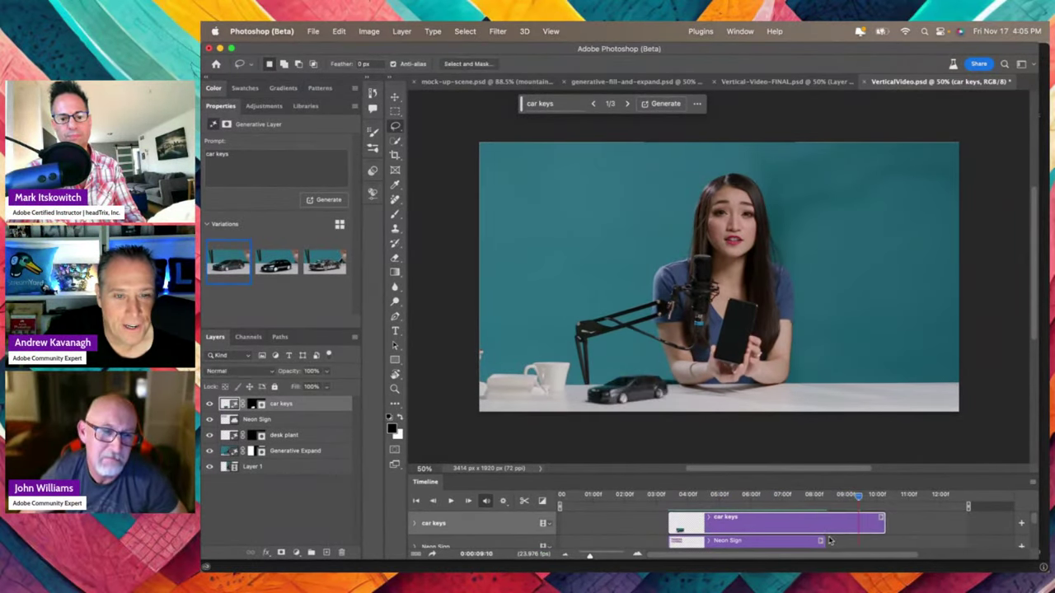
left_click_drag(823, 542, 882, 543)
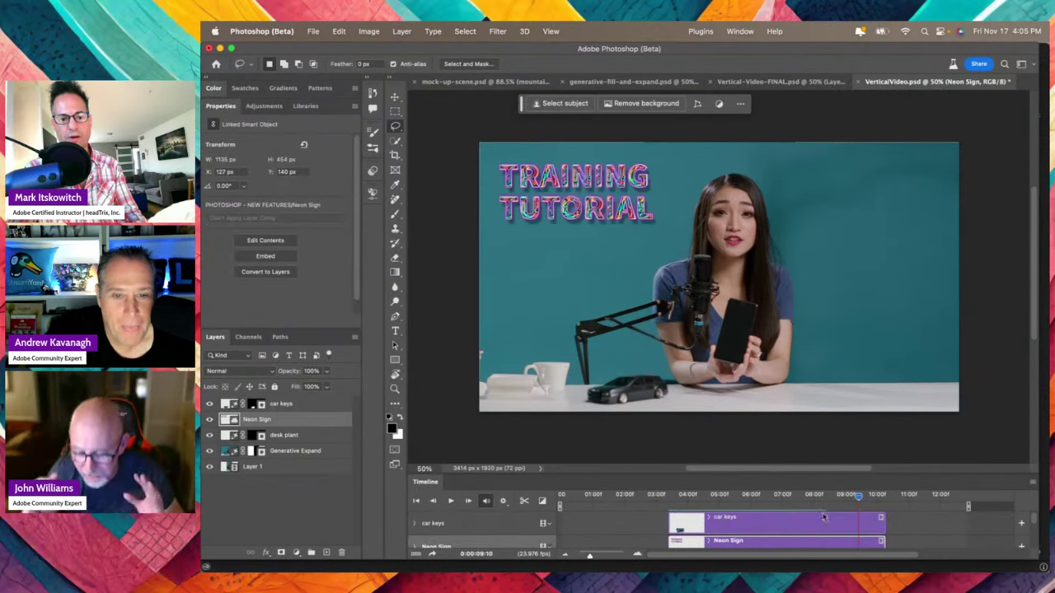
left_click(814, 497)
left_click_drag(813, 496, 672, 495)
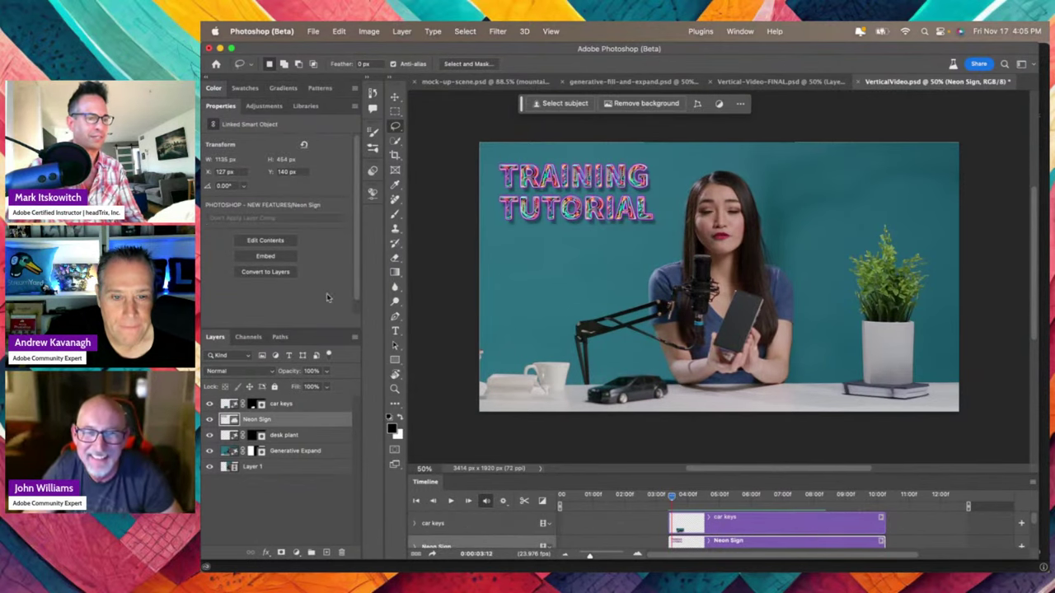
Choose the second car variation and replay the video from 02:20
left_click(288, 404)
left_click(326, 262)
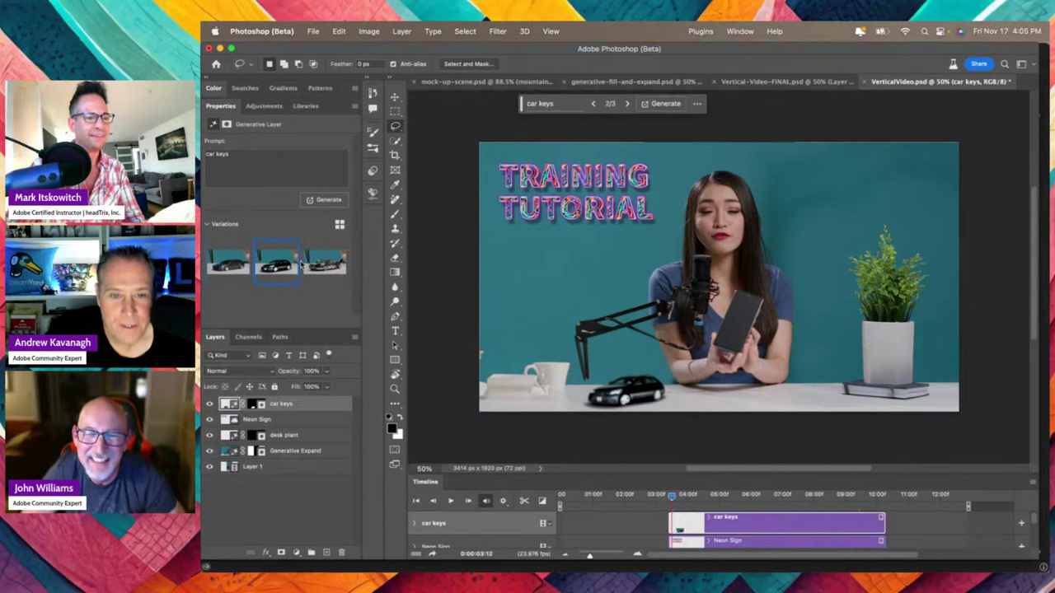
left_click(293, 264)
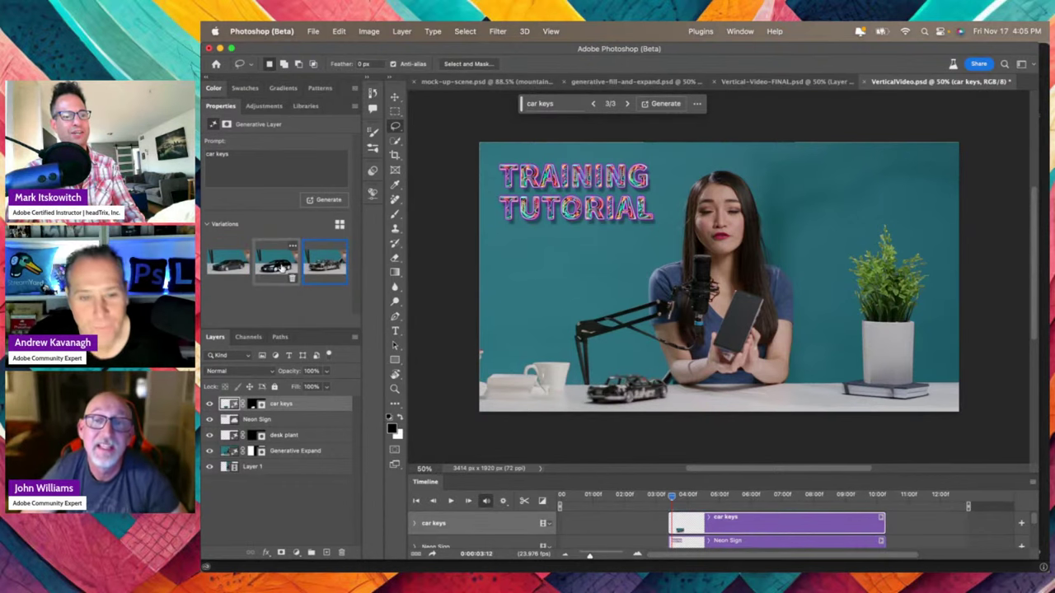
left_click_drag(672, 496, 651, 496)
key("space")
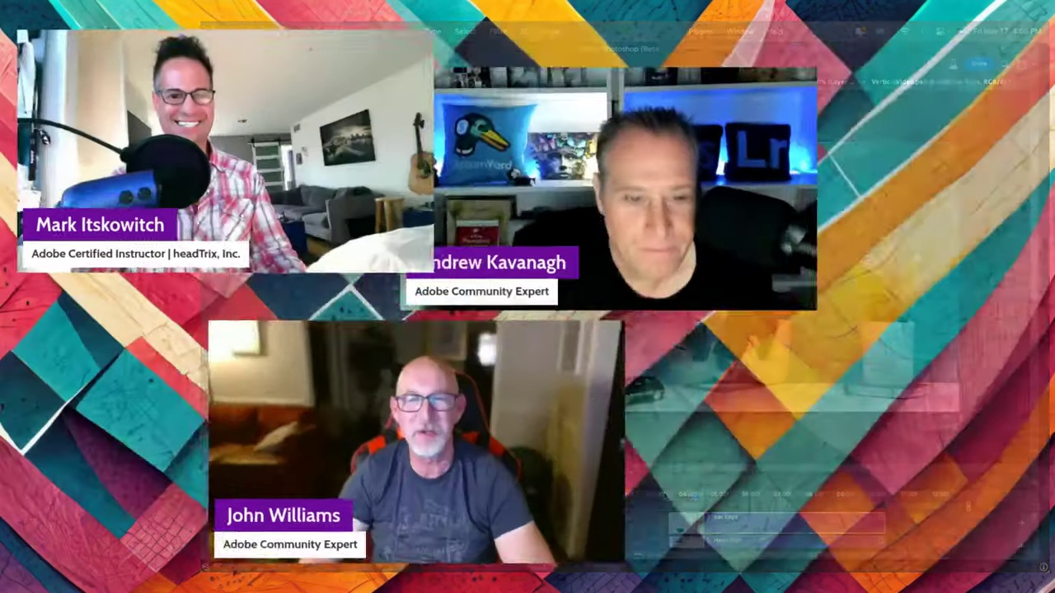